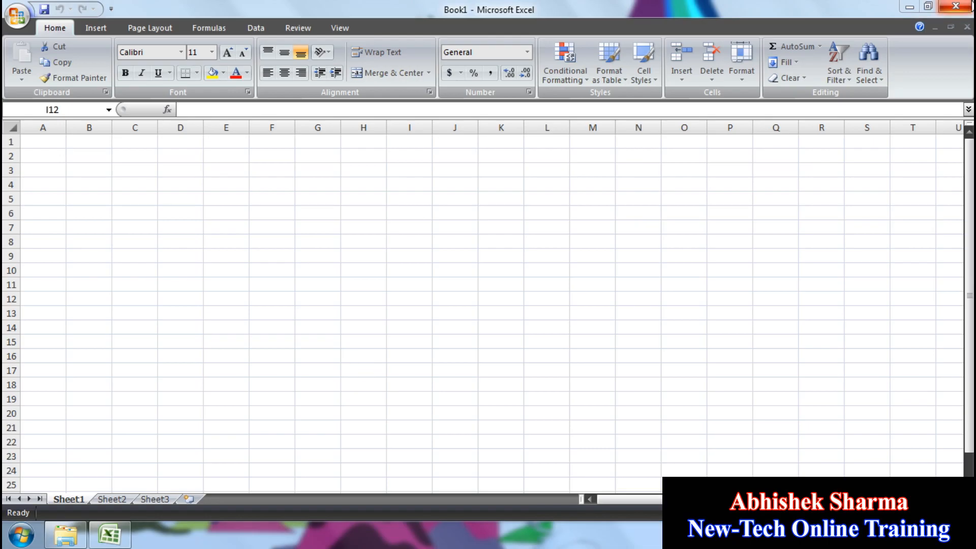
Step: Close Excel and relaunch Excel 2007 from All Programs > Microsoft Office
{"action": "left_click", "coordinate": [969, 6]}
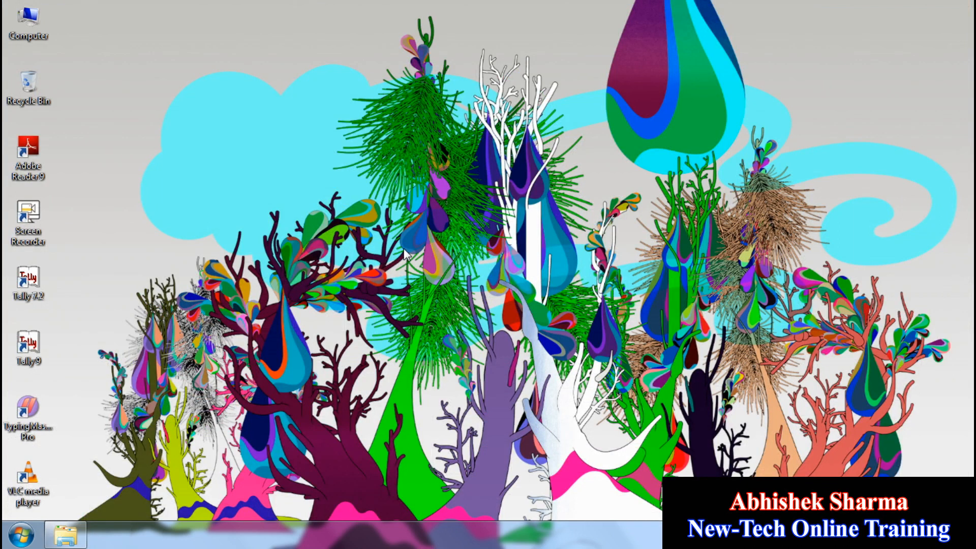
{"action": "left_click", "coordinate": [20, 535]}
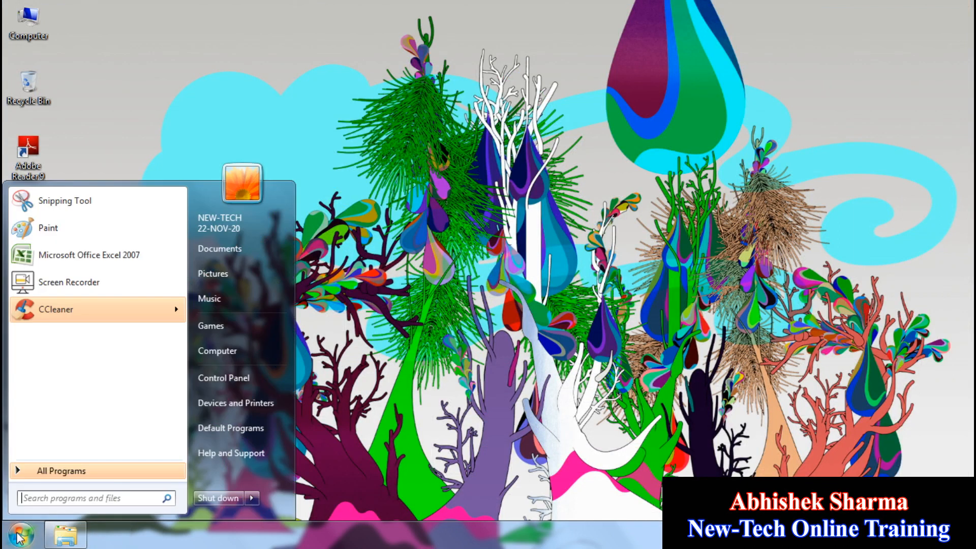
{"action": "left_click", "coordinate": [87, 473]}
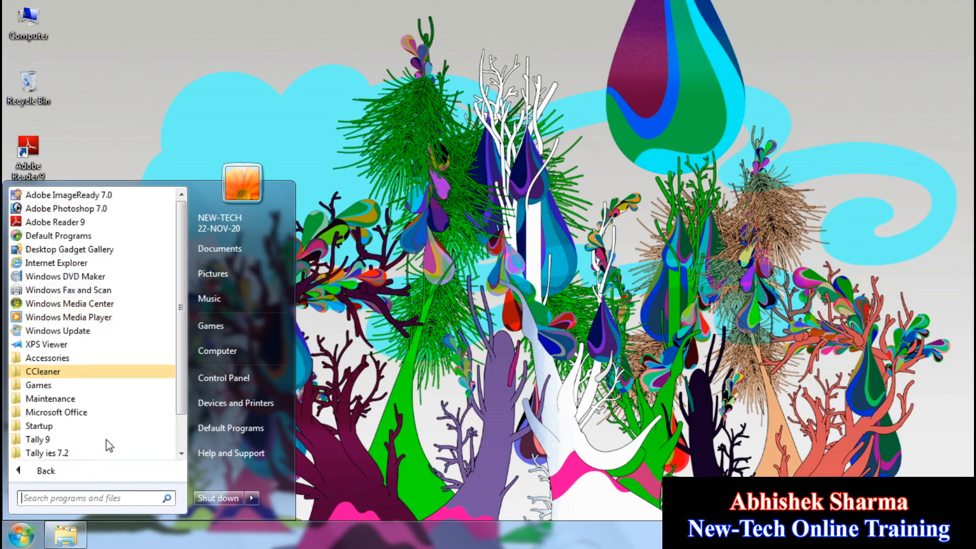
{"action": "left_click", "coordinate": [97, 414]}
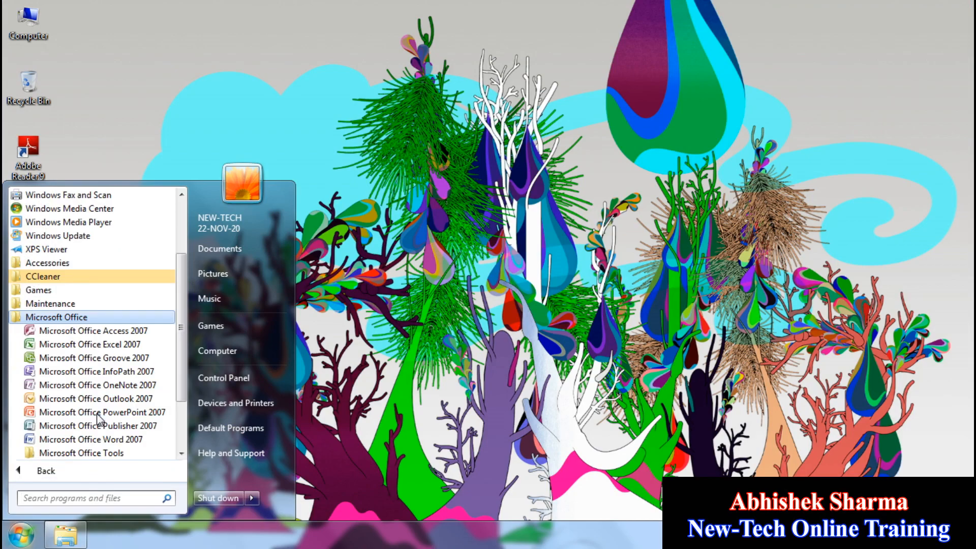
{"action": "left_click", "coordinate": [126, 346]}
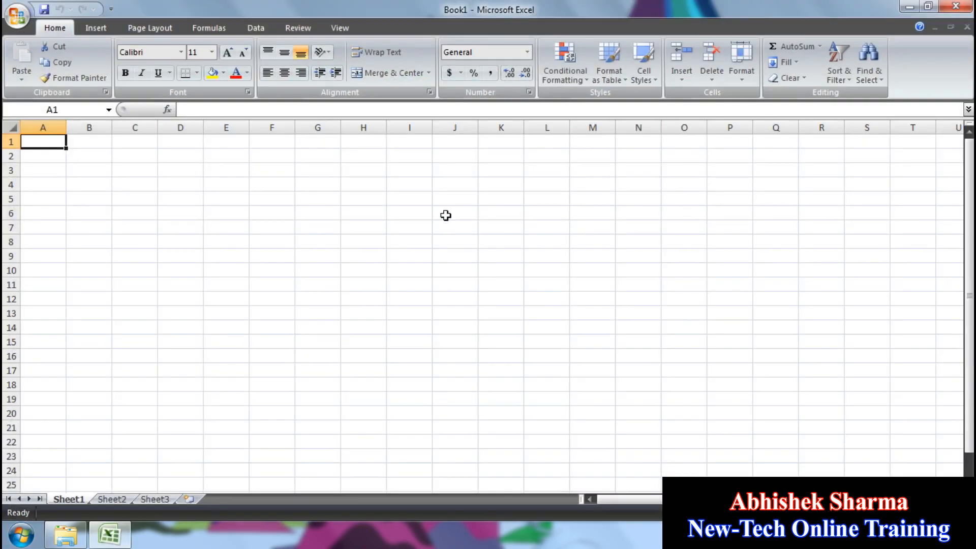
Step: Select a few cells, close Excel, then reopen it from the Start menu's recent programs
{"action": "left_click", "coordinate": [446, 215]}
{"action": "left_click", "coordinate": [286, 242]}
{"action": "left_click", "coordinate": [327, 340]}
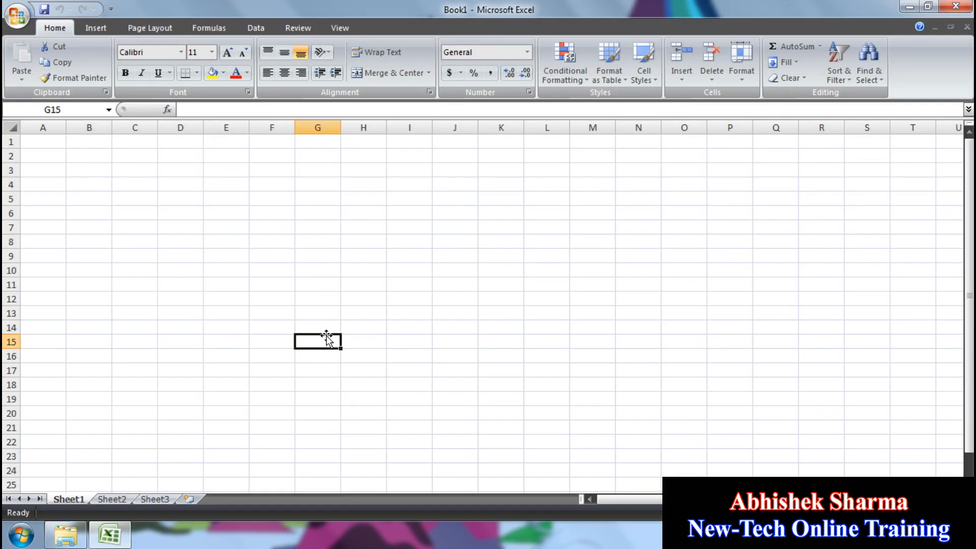
{"action": "left_click", "coordinate": [956, 6]}
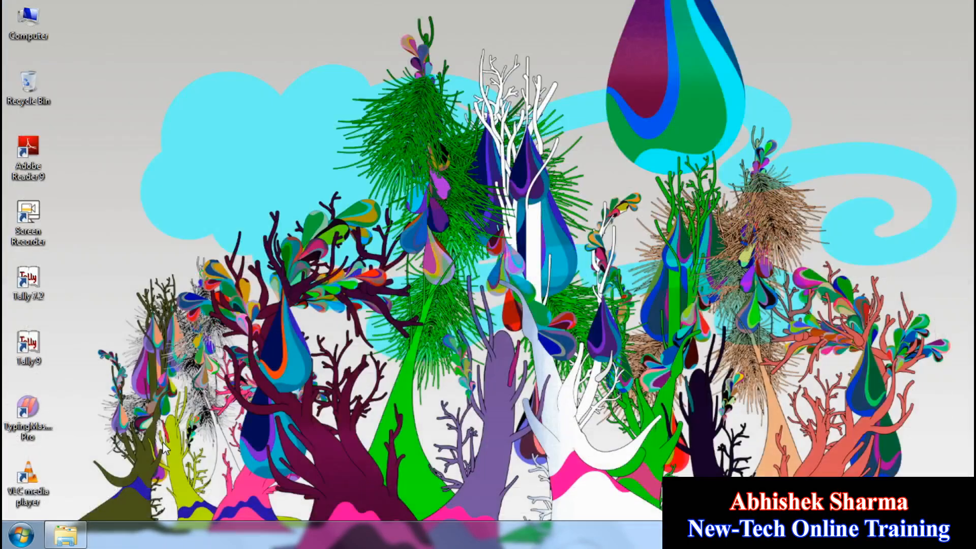
{"action": "left_click", "coordinate": [20, 533]}
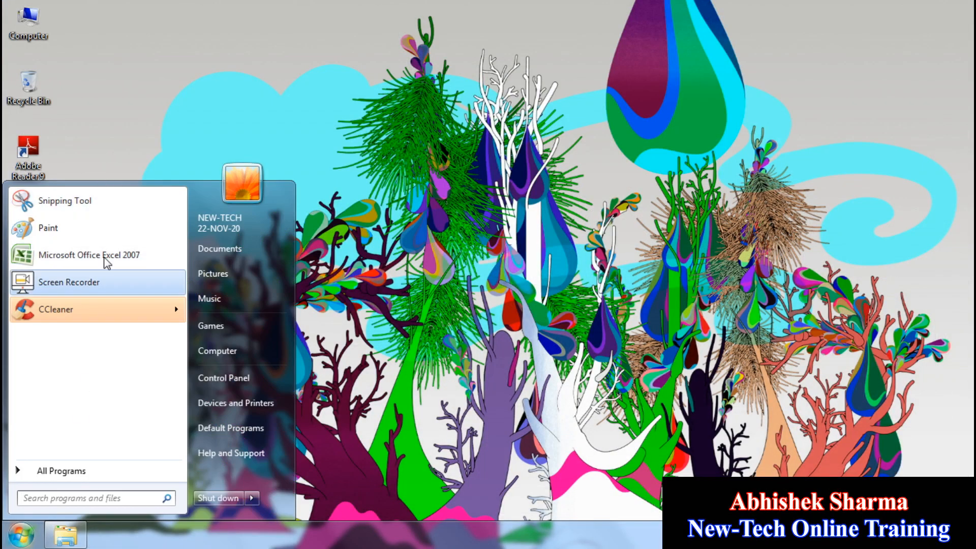
{"action": "left_click", "coordinate": [131, 263]}
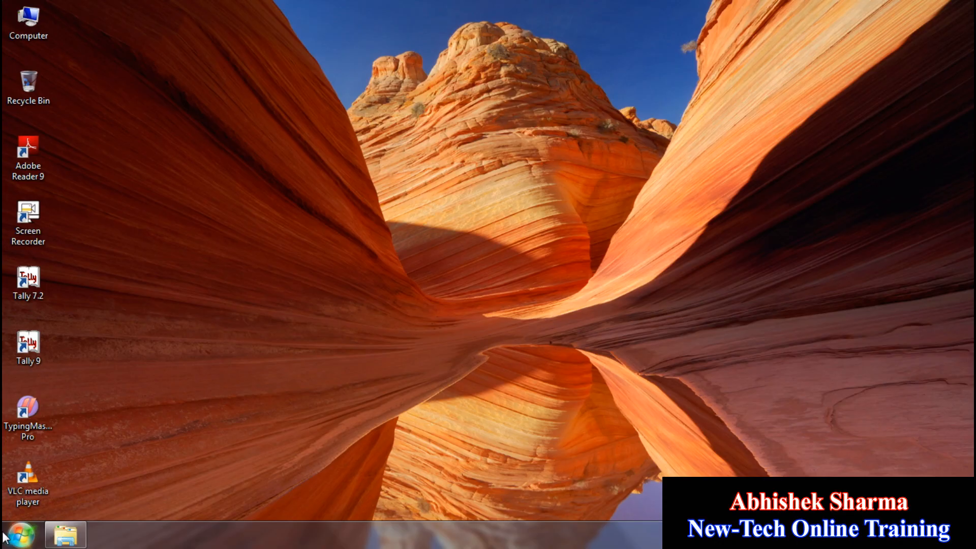
Step: Browse Accessories > System Tools, then launch the On-Screen Keyboard by searching 'key'
{"action": "left_click", "coordinate": [9, 540]}
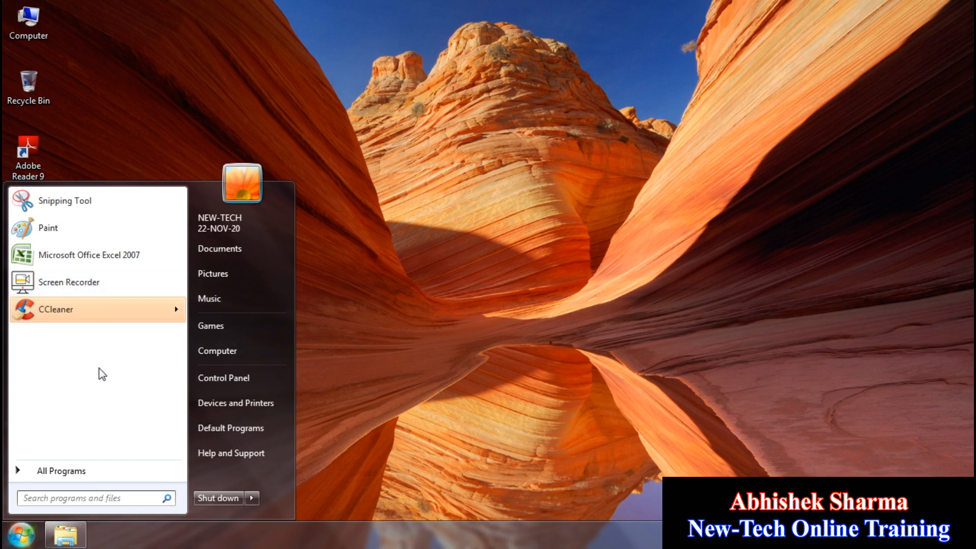
{"action": "left_click", "coordinate": [72, 473]}
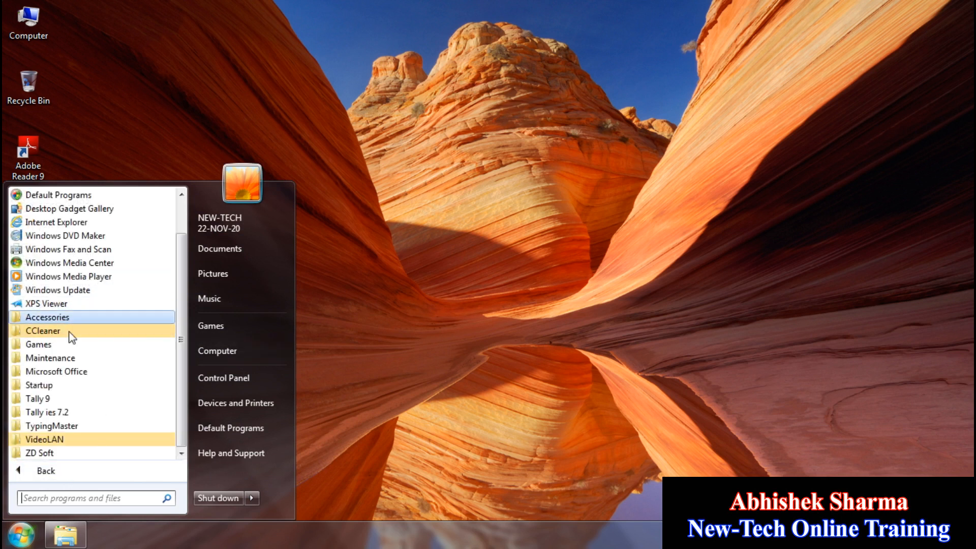
{"action": "left_click", "coordinate": [77, 318]}
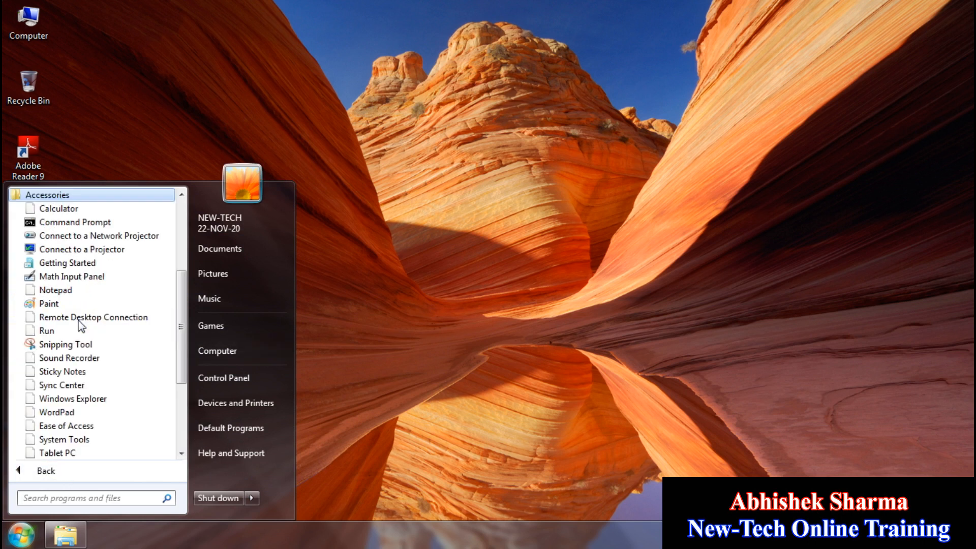
{"action": "left_click", "coordinate": [84, 439]}
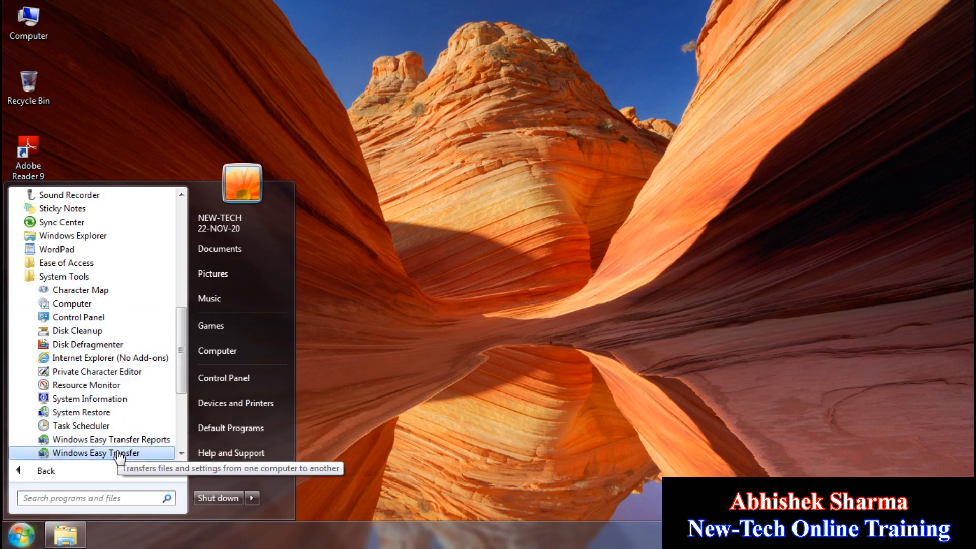
{"action": "scroll", "coordinate": [119, 456], "scroll_direction": "down", "scroll_amount": 2}
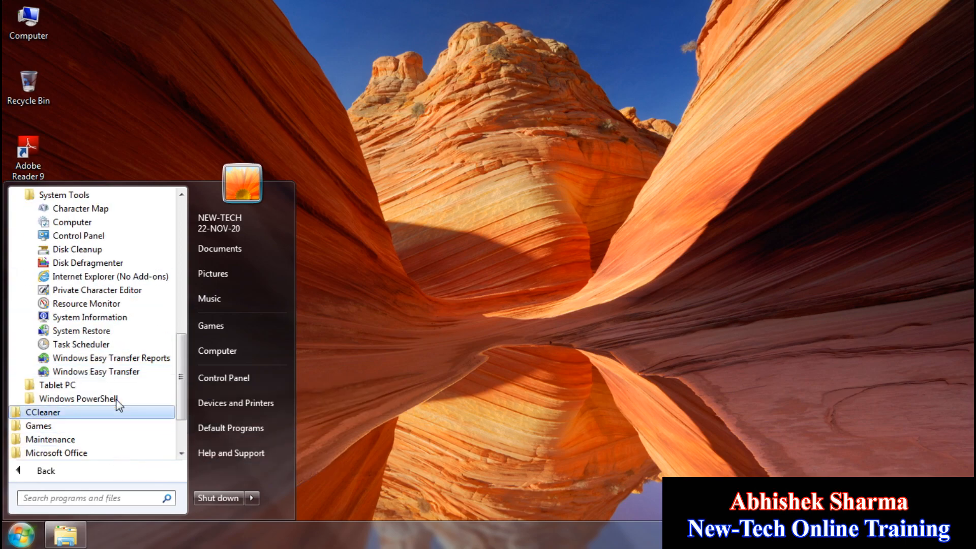
{"action": "left_click", "coordinate": [88, 495]}
{"action": "type", "text": "key"}
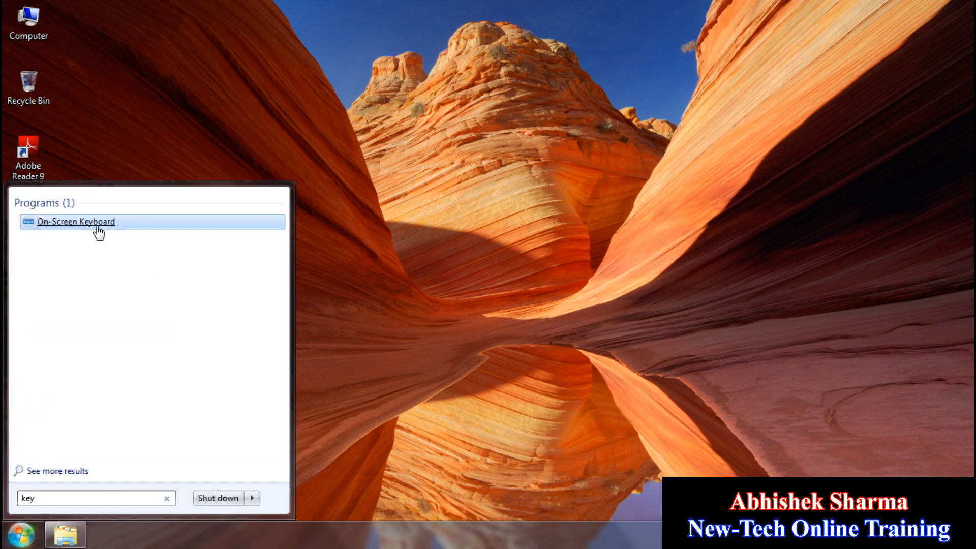
{"action": "left_click", "coordinate": [97, 228]}
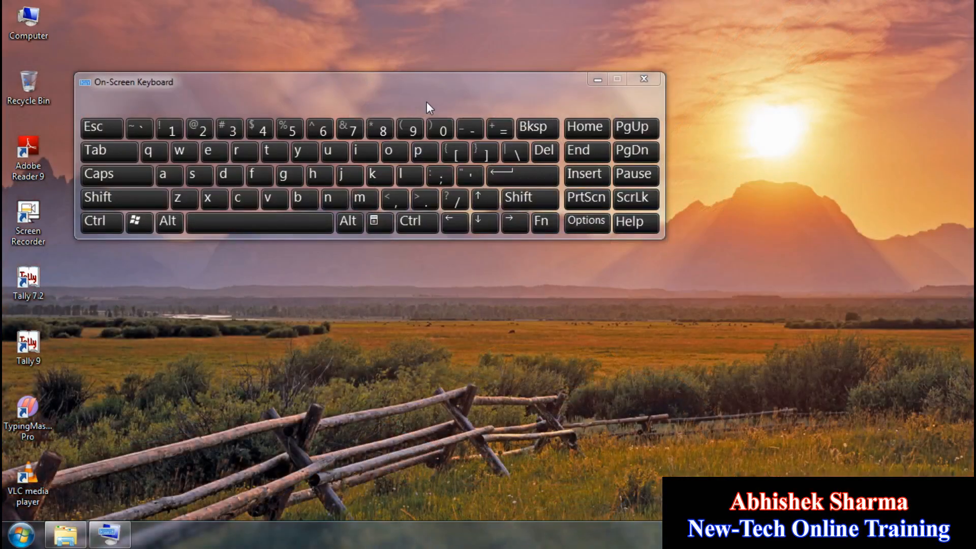
Step: Open the Run dialog with Win+R on the on-screen keyboard and position it near the top
{"action": "left_click_drag", "start_coordinate": [455, 97], "coordinate": [586, 208]}
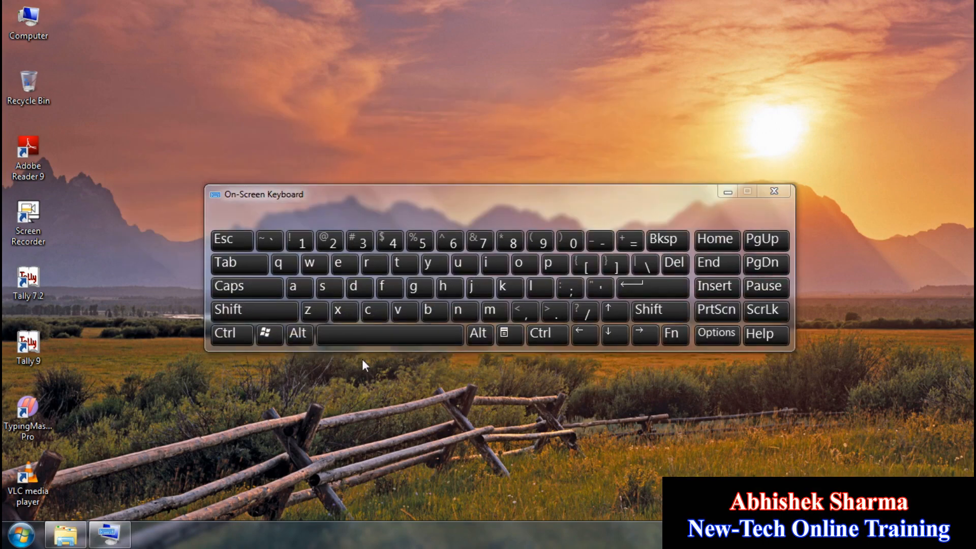
{"action": "left_click", "coordinate": [267, 337]}
{"action": "left_click", "coordinate": [377, 267]}
{"action": "left_click_drag", "start_coordinate": [230, 367], "coordinate": [385, 69]}
{"action": "left_click_drag", "start_coordinate": [305, 69], "coordinate": [385, 51]}
Step: Minimize the on-screen keyboard, run 'excel' from the Run box, and select J12 in Book1
{"action": "left_click", "coordinate": [728, 191]}
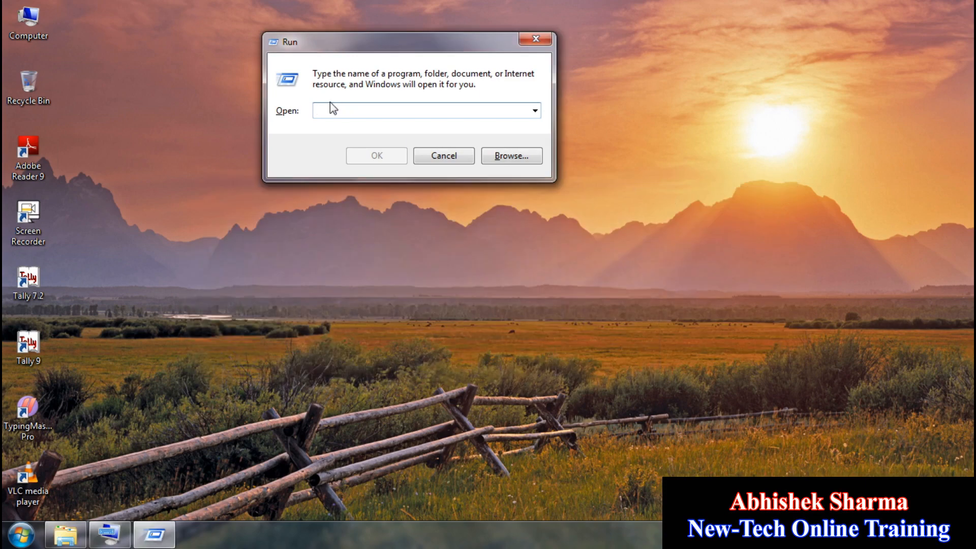
{"action": "type", "text": "exce"}
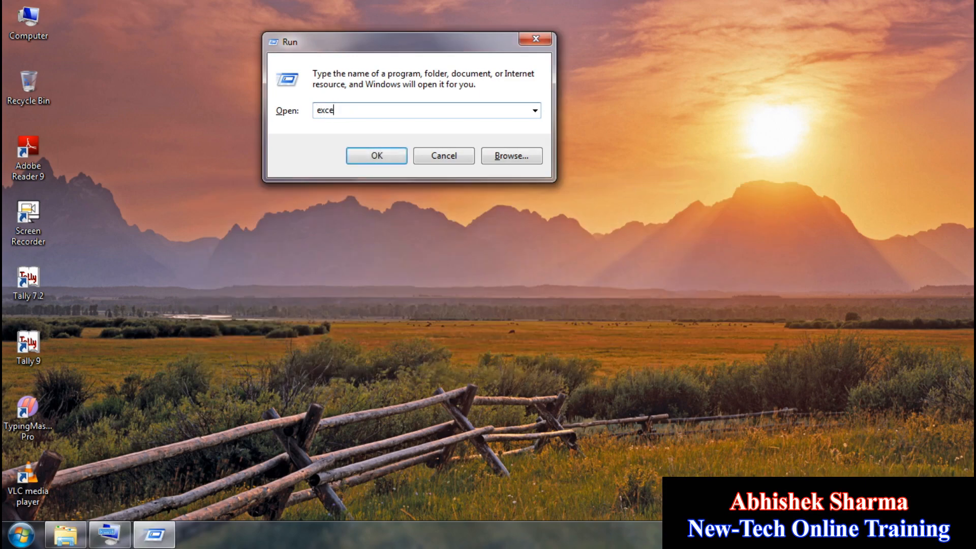
{"action": "type", "text": "l"}
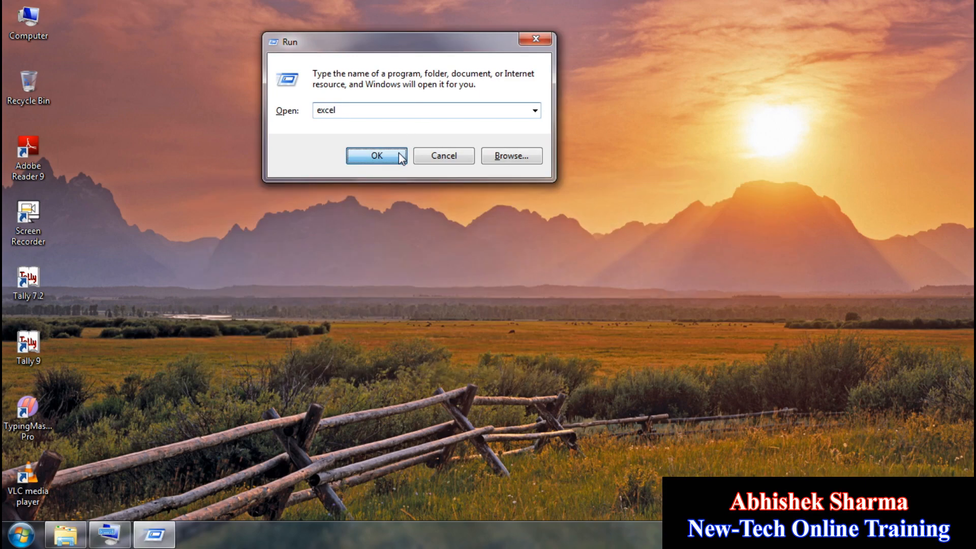
{"action": "left_click", "coordinate": [398, 151]}
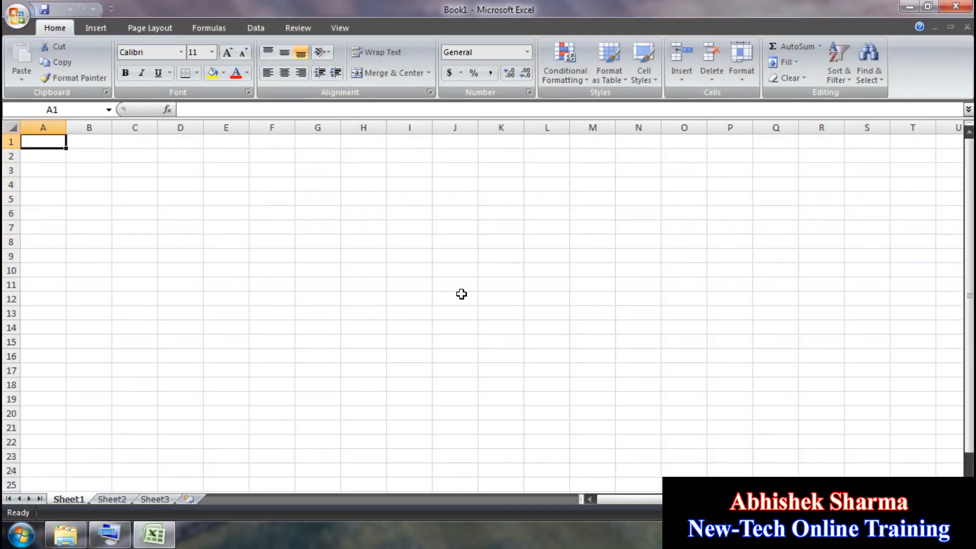
{"action": "left_click", "coordinate": [461, 294]}
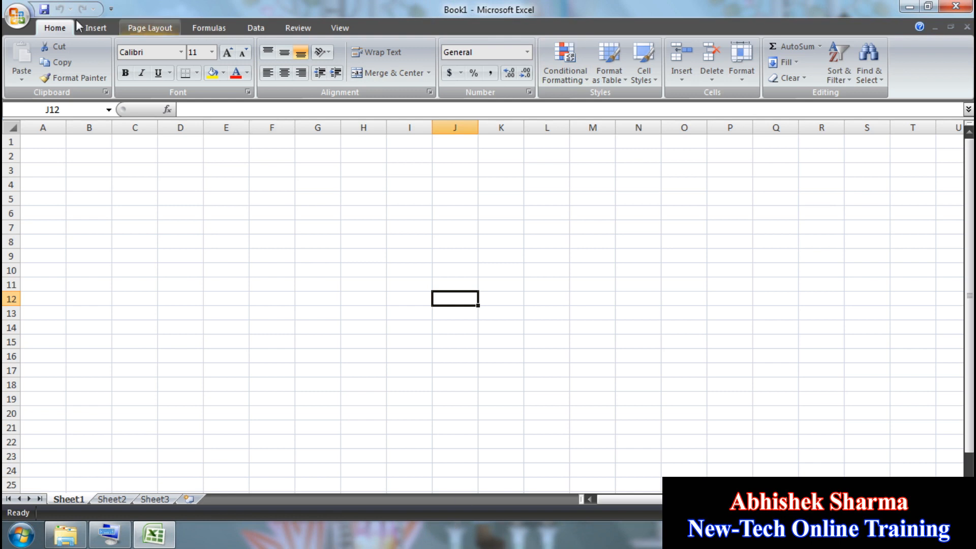
{"action": "left_click", "coordinate": [98, 28]}
{"action": "left_click", "coordinate": [151, 26]}
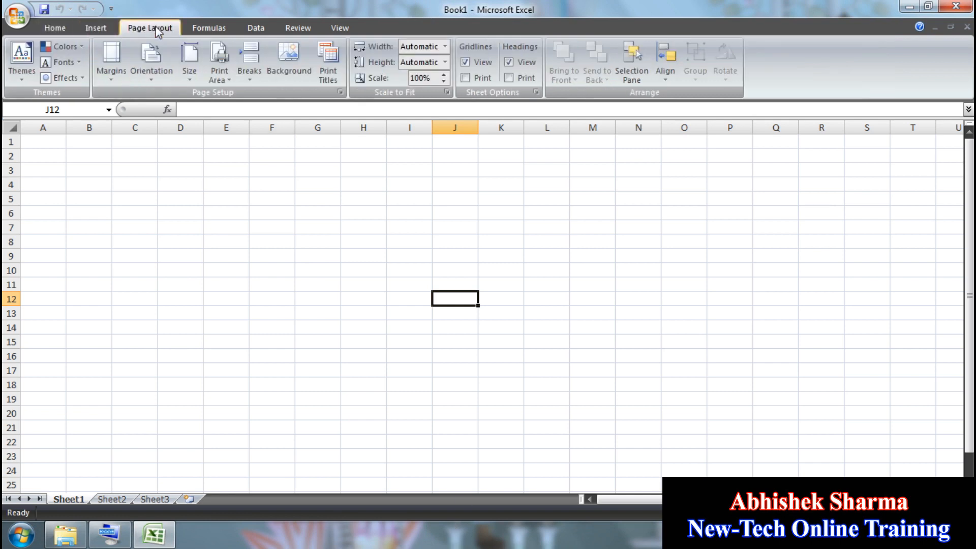
{"action": "left_click", "coordinate": [209, 28]}
{"action": "left_click", "coordinate": [256, 28]}
{"action": "left_click", "coordinate": [298, 28]}
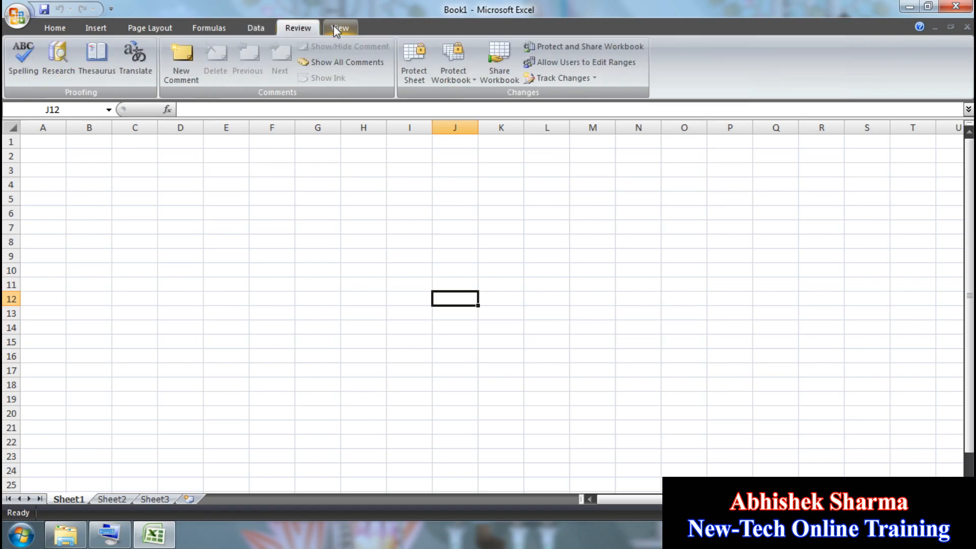
{"action": "left_click", "coordinate": [341, 28]}
{"action": "left_click", "coordinate": [51, 30]}
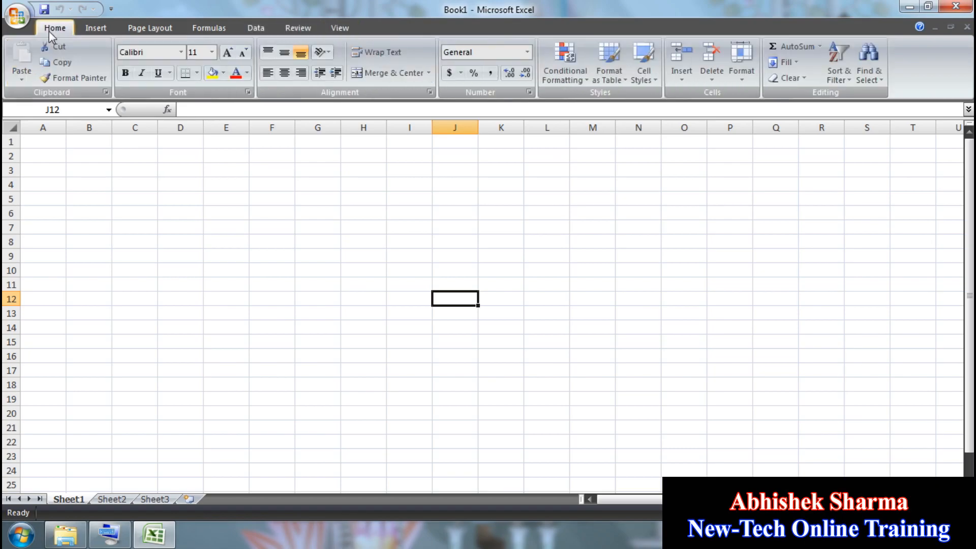
{"action": "left_click", "coordinate": [107, 28]}
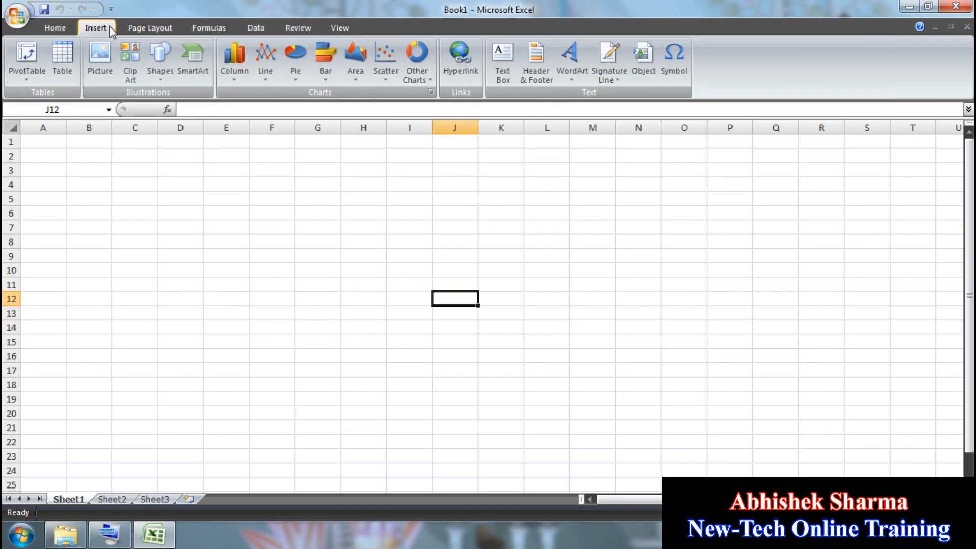
{"action": "left_click", "coordinate": [151, 30]}
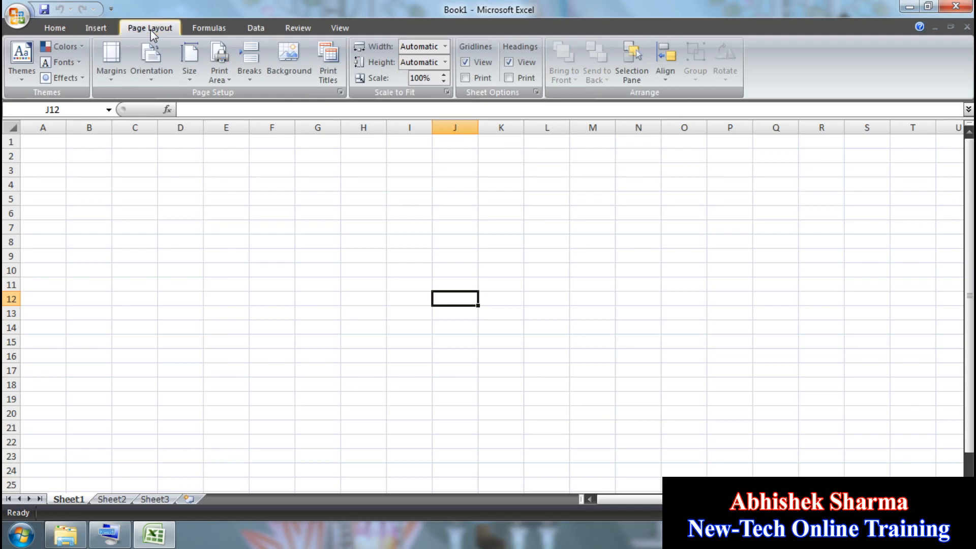
{"action": "left_click", "coordinate": [209, 30]}
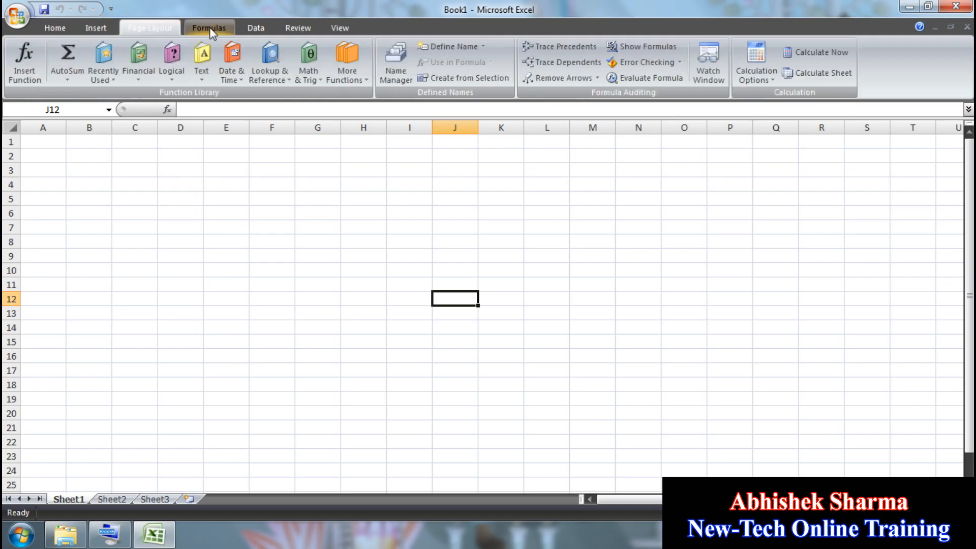
{"action": "left_click", "coordinate": [264, 31]}
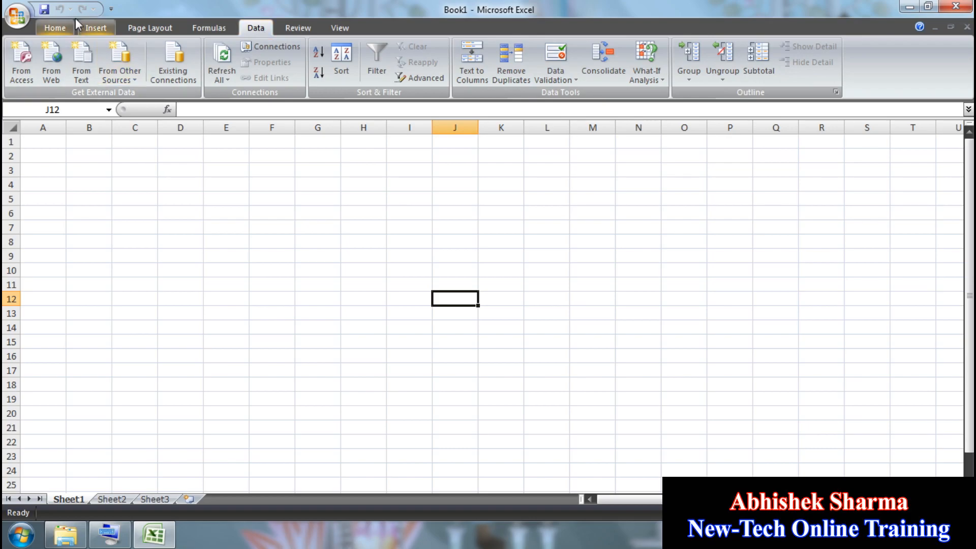
{"action": "left_click", "coordinate": [55, 28]}
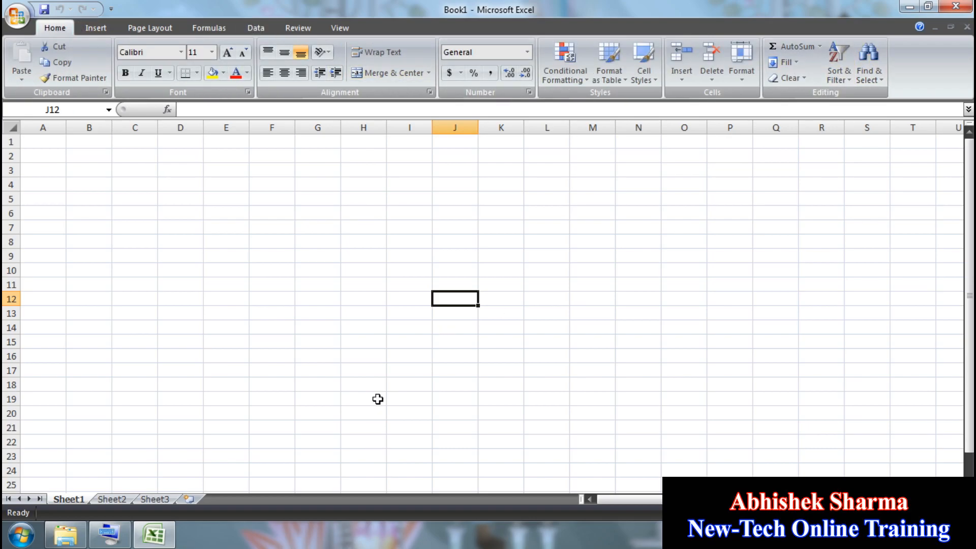
{"action": "left_click", "coordinate": [103, 30]}
{"action": "left_click", "coordinate": [142, 26]}
{"action": "left_click", "coordinate": [68, 31]}
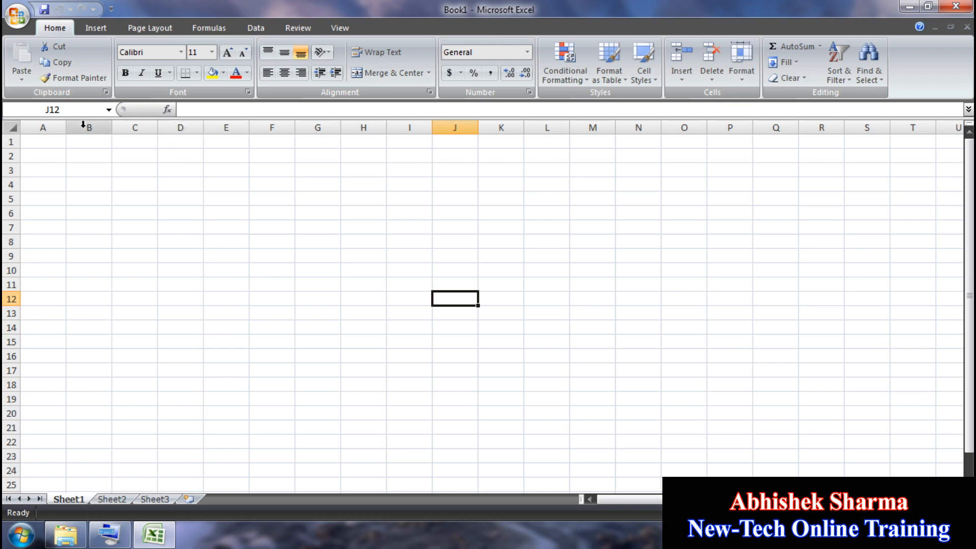
{"action": "left_click", "coordinate": [84, 126]}
{"action": "left_click", "coordinate": [135, 126]}
{"action": "left_click", "coordinate": [181, 126]}
{"action": "left_click", "coordinate": [225, 127]}
{"action": "left_click", "coordinate": [271, 126]}
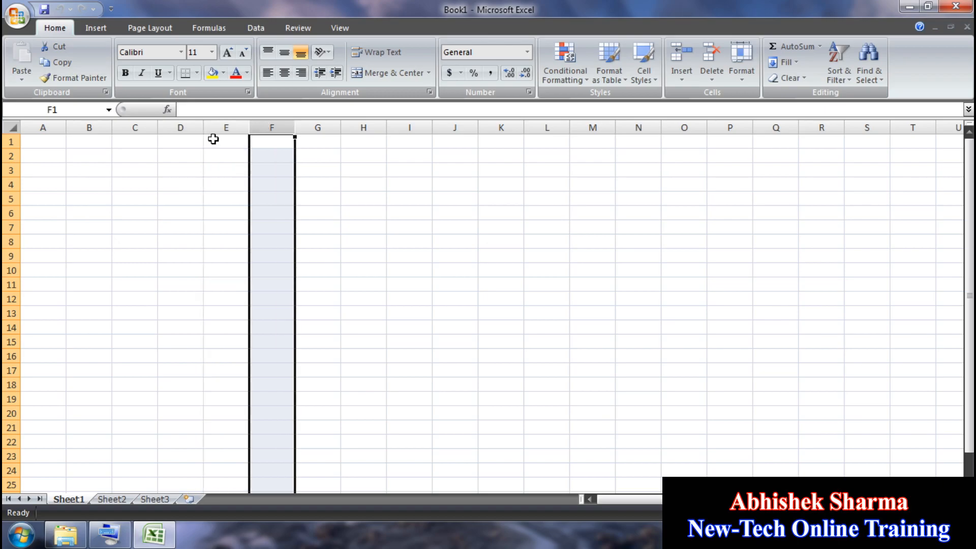
{"action": "left_click", "coordinate": [5, 142]}
{"action": "left_click", "coordinate": [8, 156]}
{"action": "left_click", "coordinate": [7, 171]}
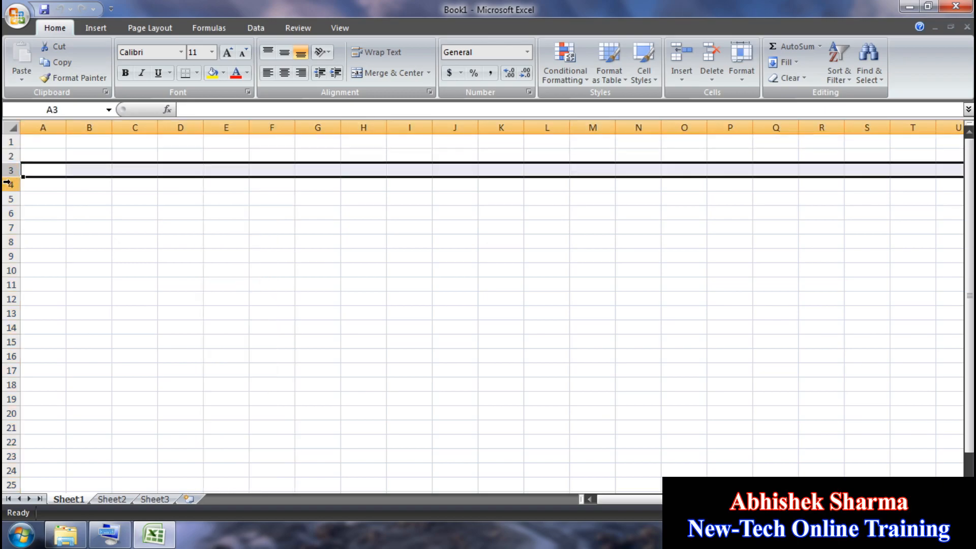
{"action": "left_click", "coordinate": [8, 185]}
{"action": "left_click", "coordinate": [199, 296]}
{"action": "left_click", "coordinate": [289, 256]}
{"action": "left_click", "coordinate": [322, 304]}
{"action": "left_click", "coordinate": [389, 269]}
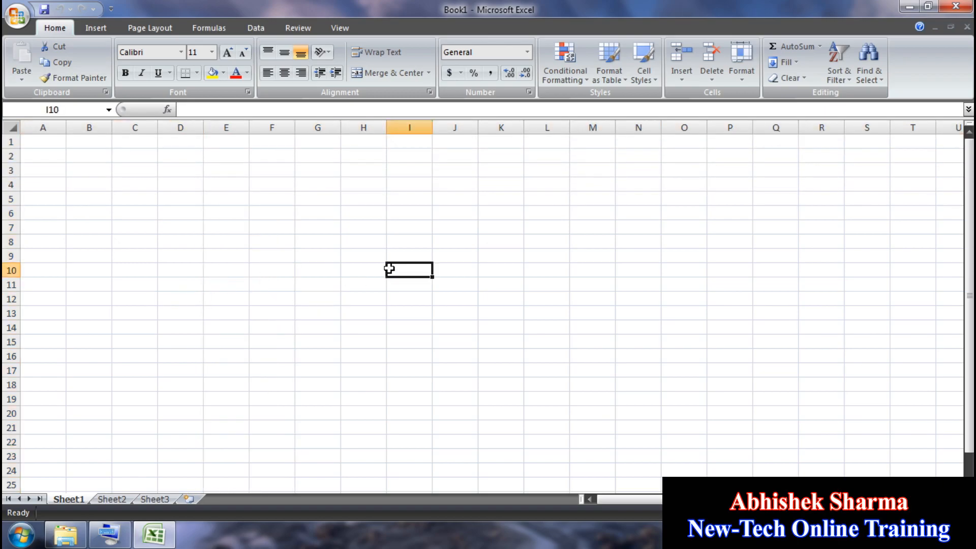
{"action": "left_click", "coordinate": [421, 308]}
{"action": "left_click_drag", "start_coordinate": [969, 212], "coordinate": [969, 238]}
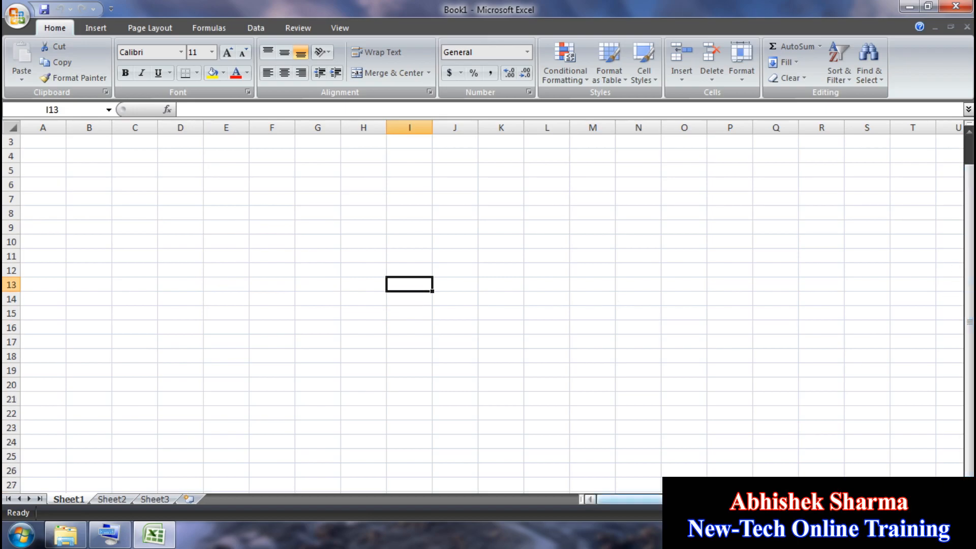
{"action": "mouse_move", "coordinate": [758, 499]}
{"action": "left_mouse_down"}
{"action": "mouse_move", "coordinate": [793, 500]}
{"action": "mouse_move", "coordinate": [757, 499]}
{"action": "left_mouse_up"}
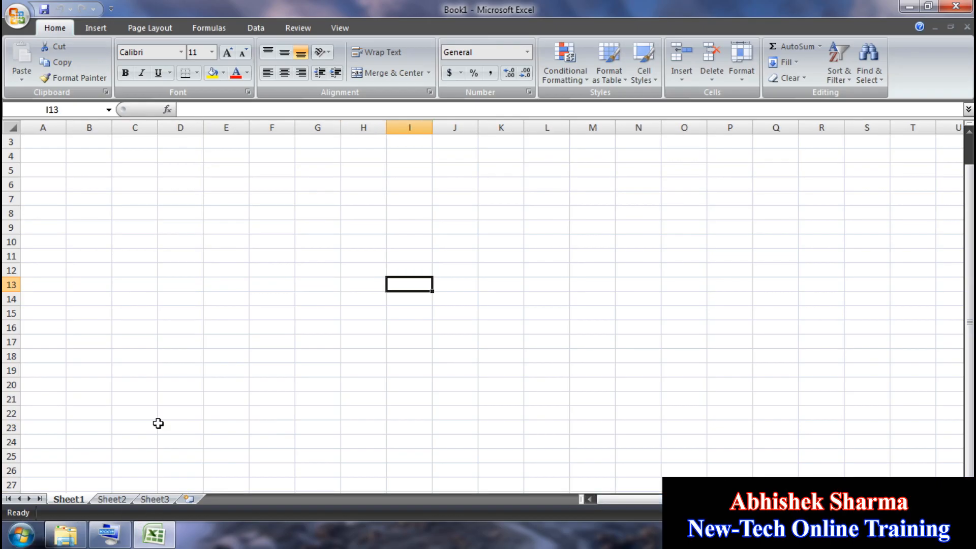
Step: Enter yrtyrt in A3 and fill it across and down A3:G10 with Ctrl+R and Ctrl+D
{"action": "left_click", "coordinate": [53, 141]}
{"action": "type", "text": "yrtyrt"}
{"action": "left_click_drag", "start_coordinate": [272, 256], "coordinate": [38, 127]}
{"action": "left_click_drag", "start_coordinate": [36, 170], "coordinate": [309, 277]}
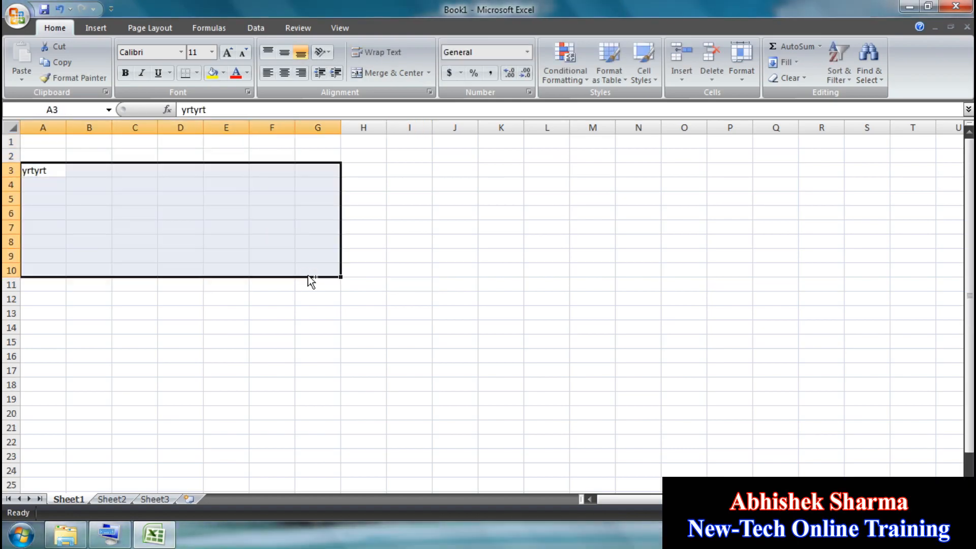
{"action": "key", "text": "ctrl+r"}
{"action": "key", "text": "ctrl+d"}
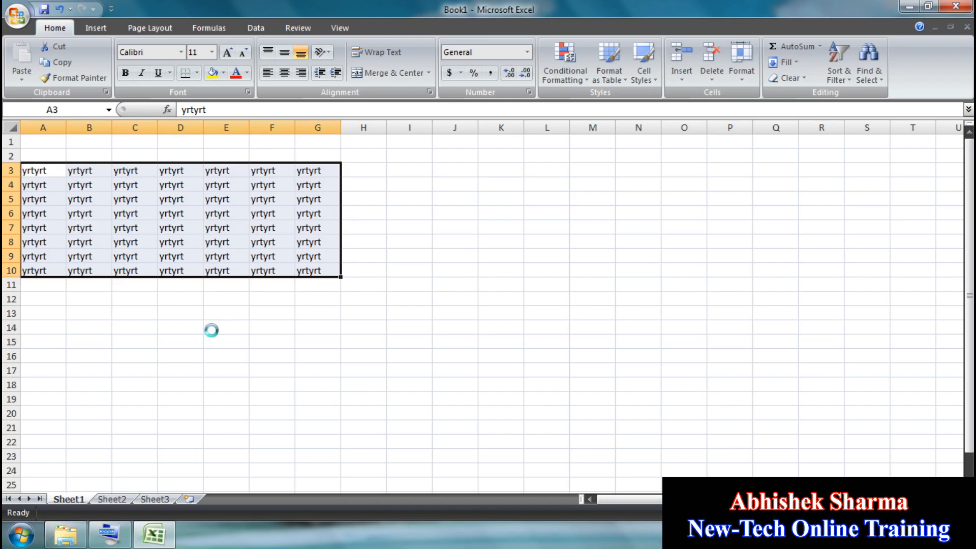
Step: Copy then cancel the range, browse the Insert, Page Layout and Formulas ribbons, and select column D
{"action": "key", "text": "ctrl+c"}
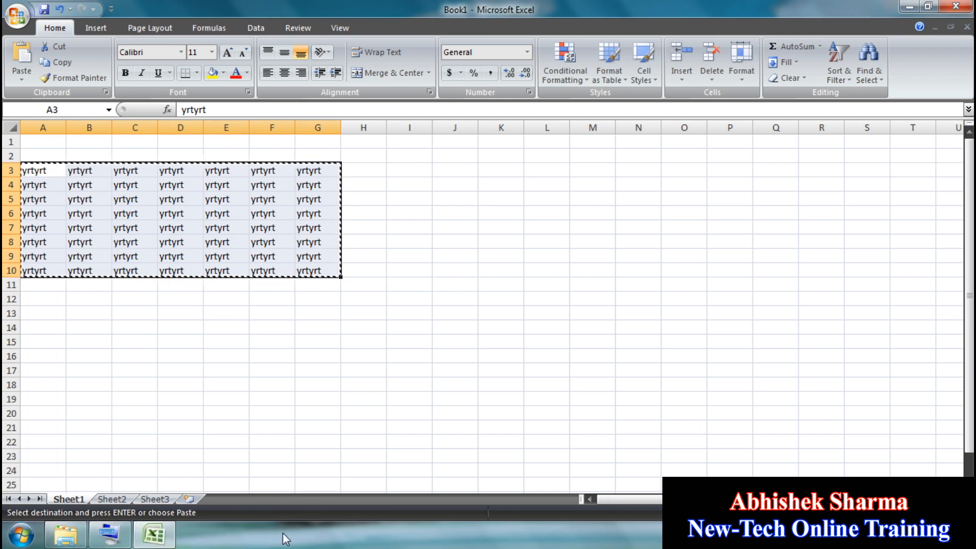
{"action": "key", "text": "Escape"}
{"action": "left_click", "coordinate": [480, 255]}
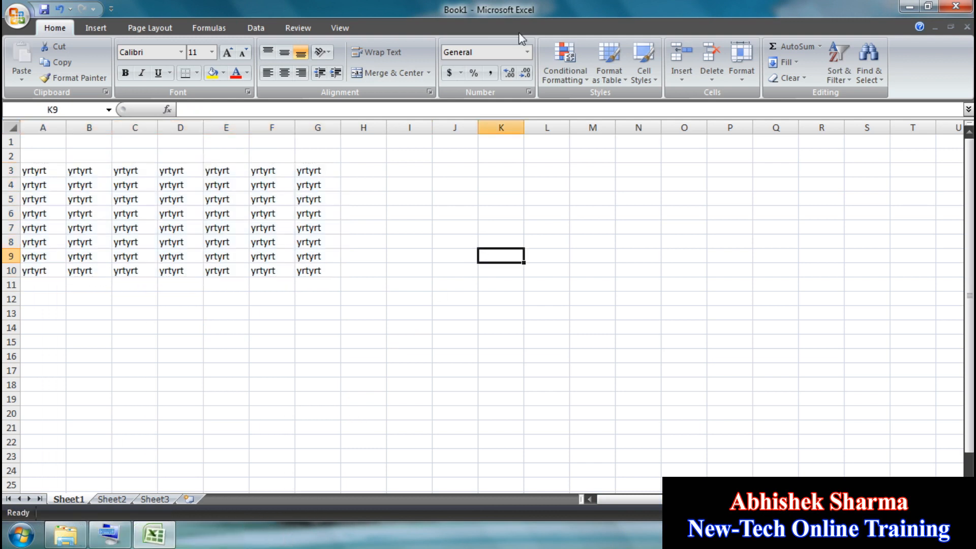
{"action": "left_click", "coordinate": [96, 27]}
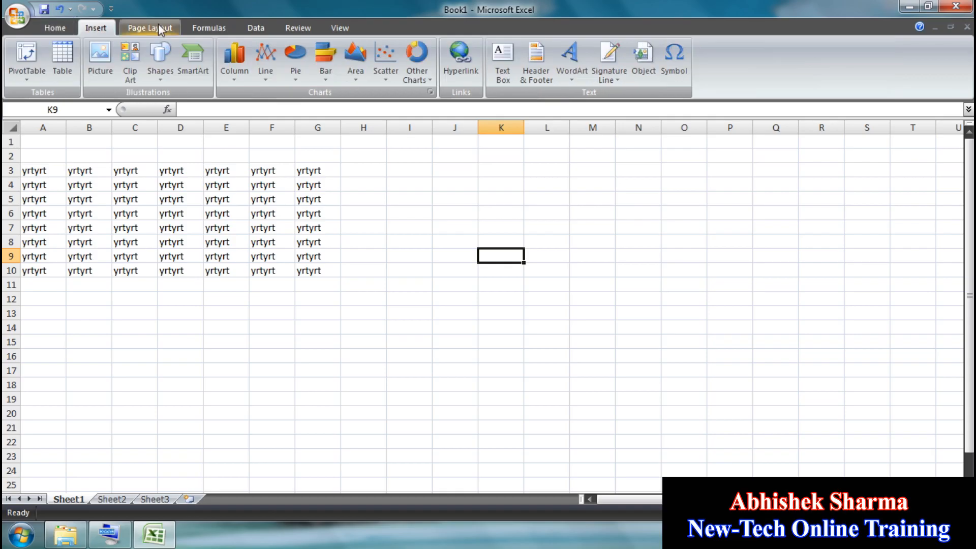
{"action": "left_click", "coordinate": [150, 27]}
{"action": "left_click", "coordinate": [209, 28]}
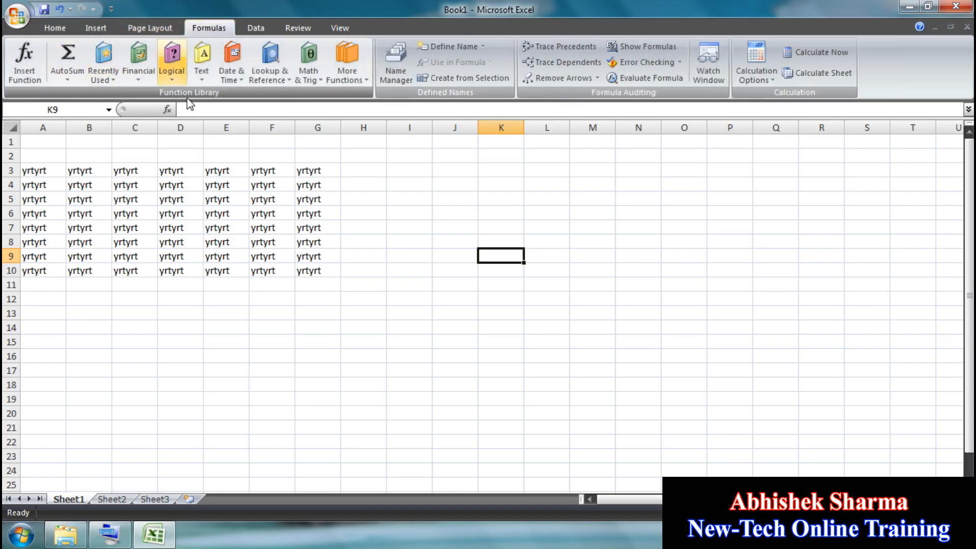
{"action": "left_click", "coordinate": [195, 127]}
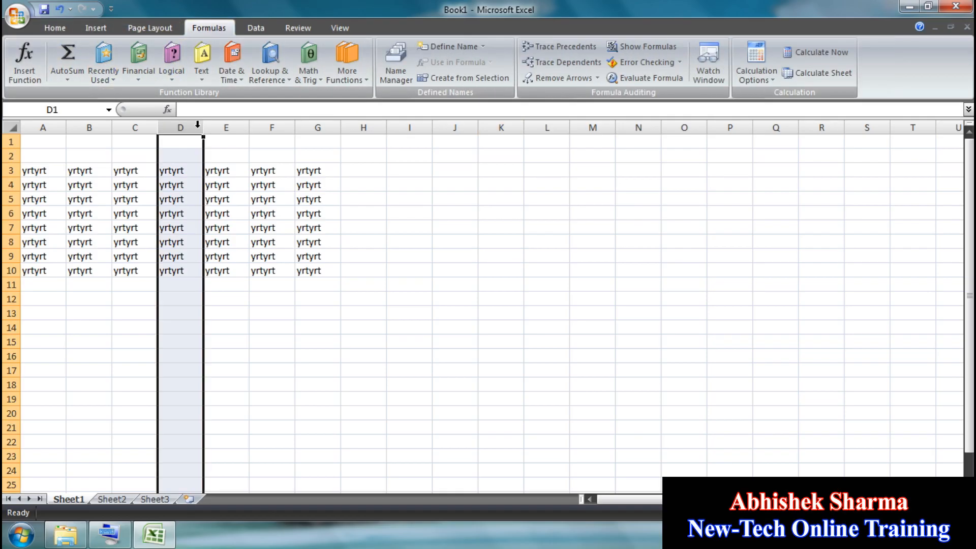
Step: Select row 3 and several cells around the sheet, then return to the Home ribbon
{"action": "left_click", "coordinate": [5, 170]}
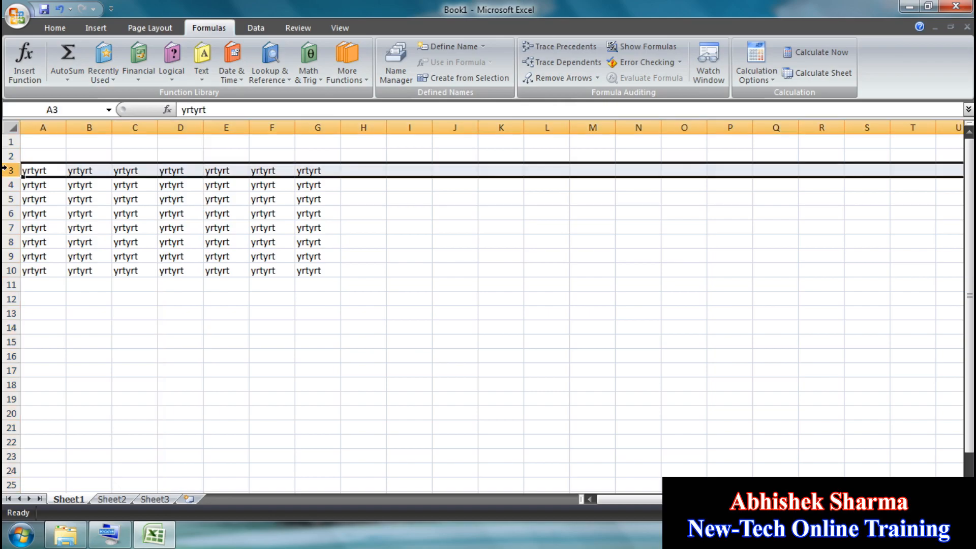
{"action": "left_click", "coordinate": [407, 267]}
{"action": "left_click", "coordinate": [470, 311]}
{"action": "left_click", "coordinate": [417, 352]}
{"action": "left_click", "coordinate": [969, 191]}
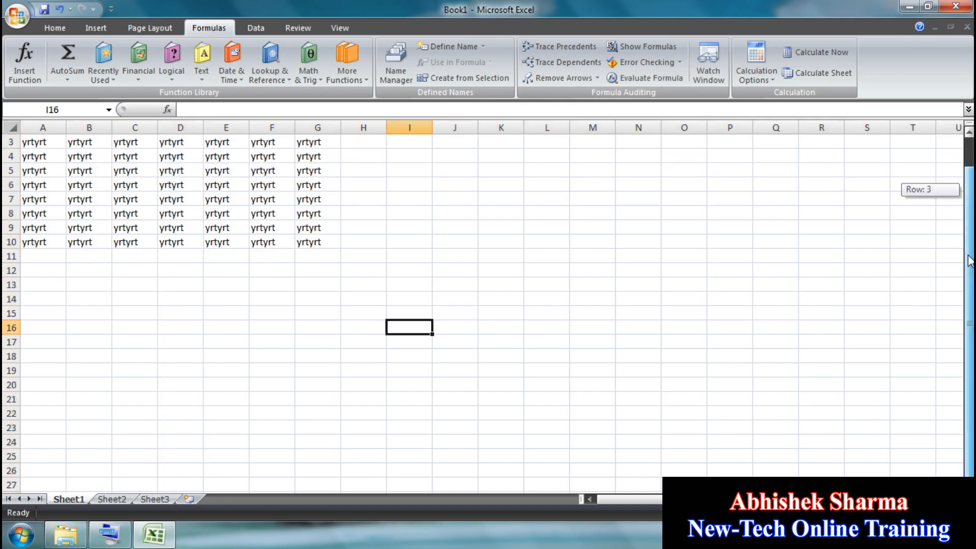
{"action": "mouse_move", "coordinate": [763, 499]}
{"action": "left_mouse_down"}
{"action": "mouse_move", "coordinate": [797, 499]}
{"action": "mouse_move", "coordinate": [762, 499]}
{"action": "left_mouse_up"}
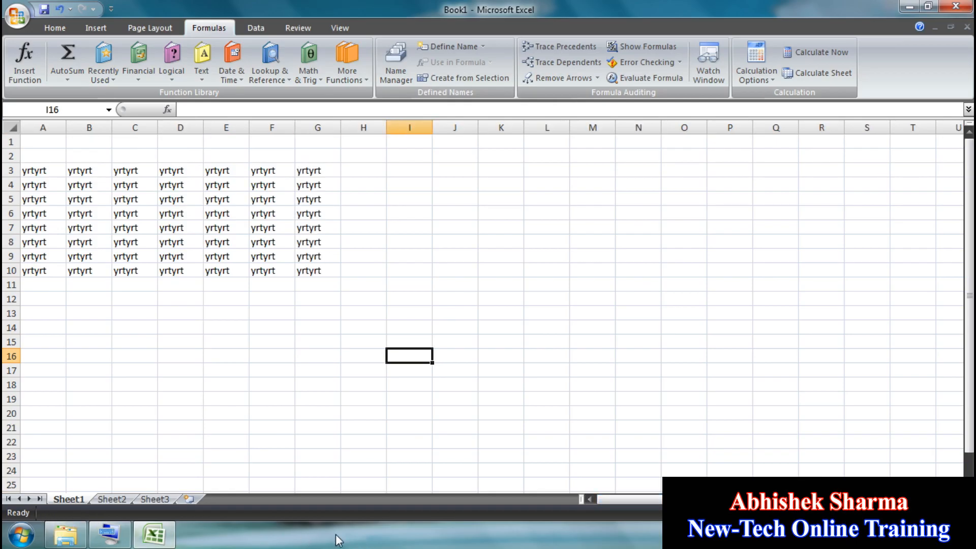
{"action": "left_click", "coordinate": [829, 254]}
{"action": "left_click", "coordinate": [45, 29]}
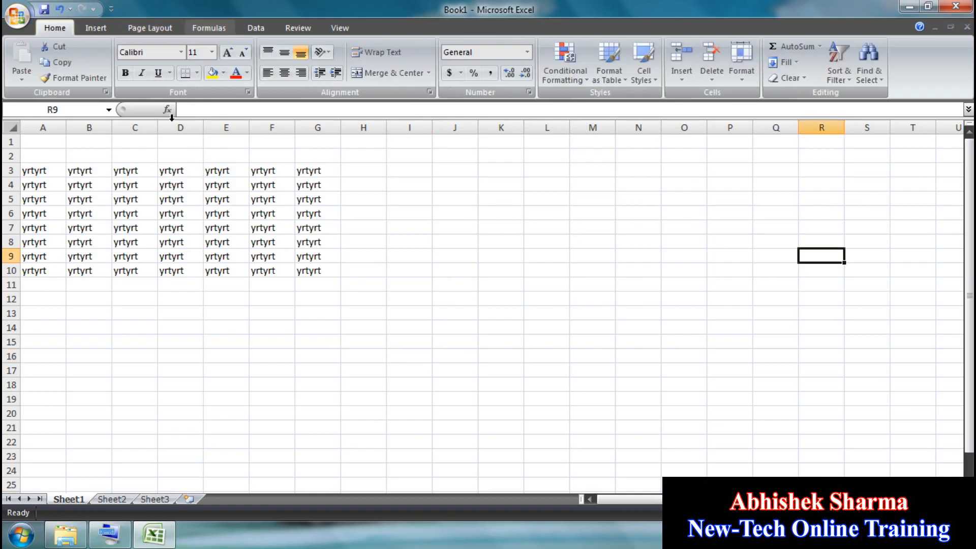
Step: Select A1:I13 and delete all the yrtyrt entries
{"action": "left_click_drag", "start_coordinate": [402, 311], "coordinate": [31, 140]}
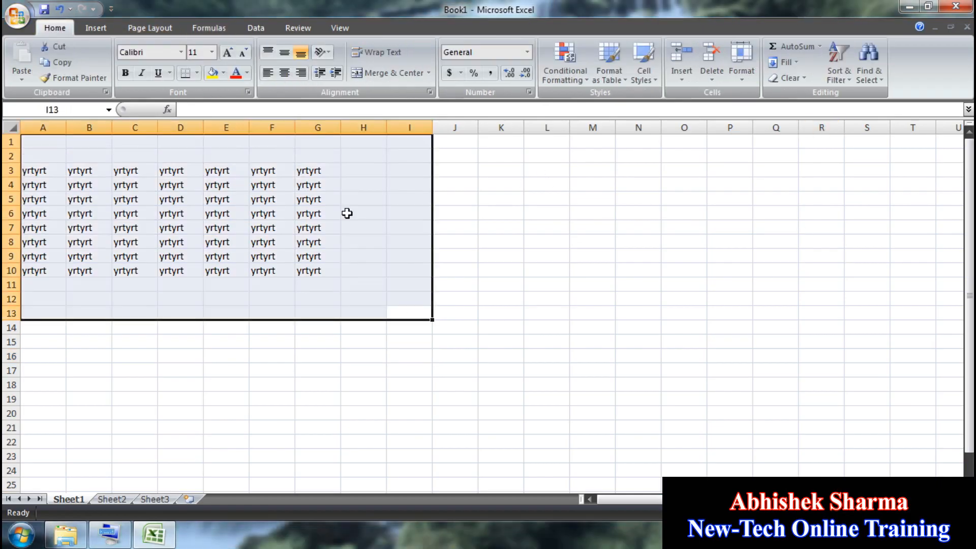
{"action": "key", "text": "Delete"}
{"action": "left_click", "coordinate": [236, 182]}
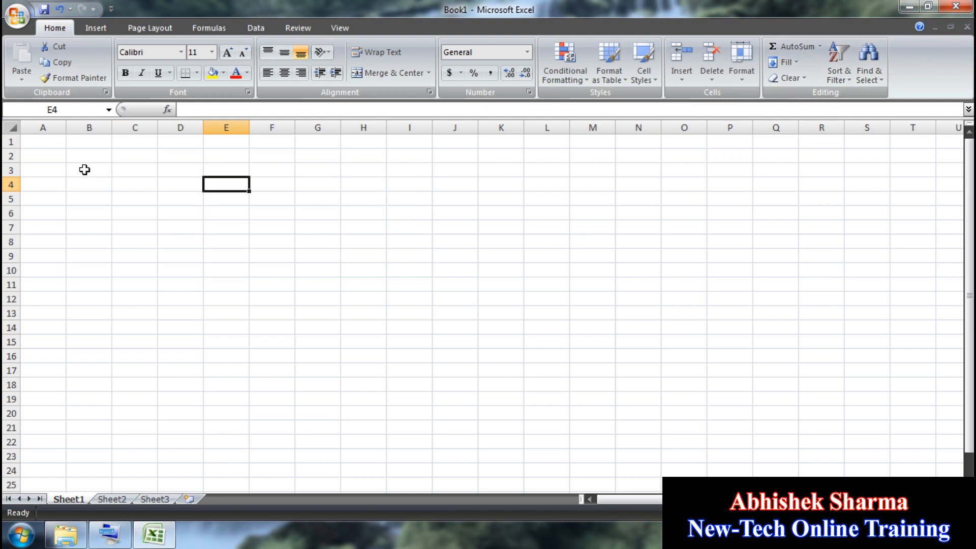
Step: Type QWERTY in A1, fill it across A1:F9, then clear that trial block
{"action": "left_click", "coordinate": [63, 142]}
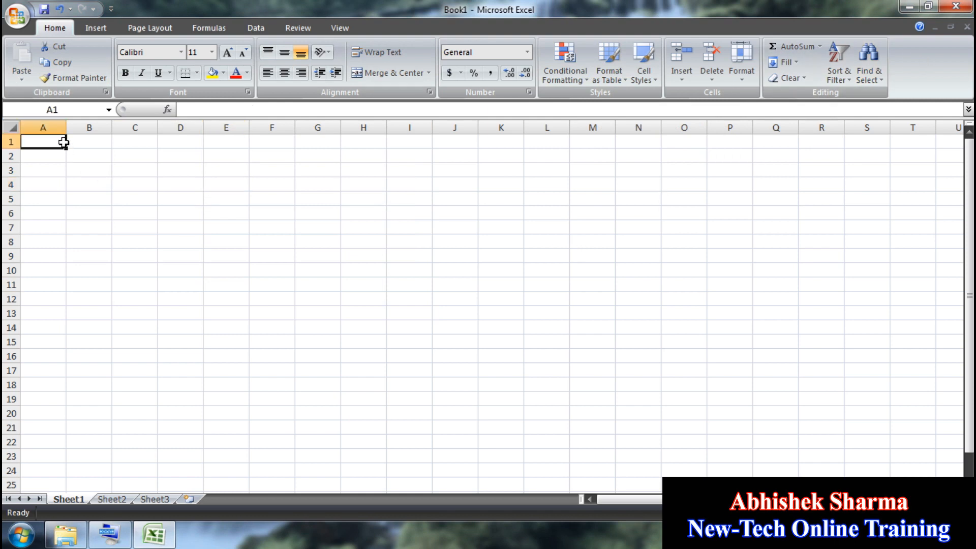
{"action": "left_click", "coordinate": [319, 251]}
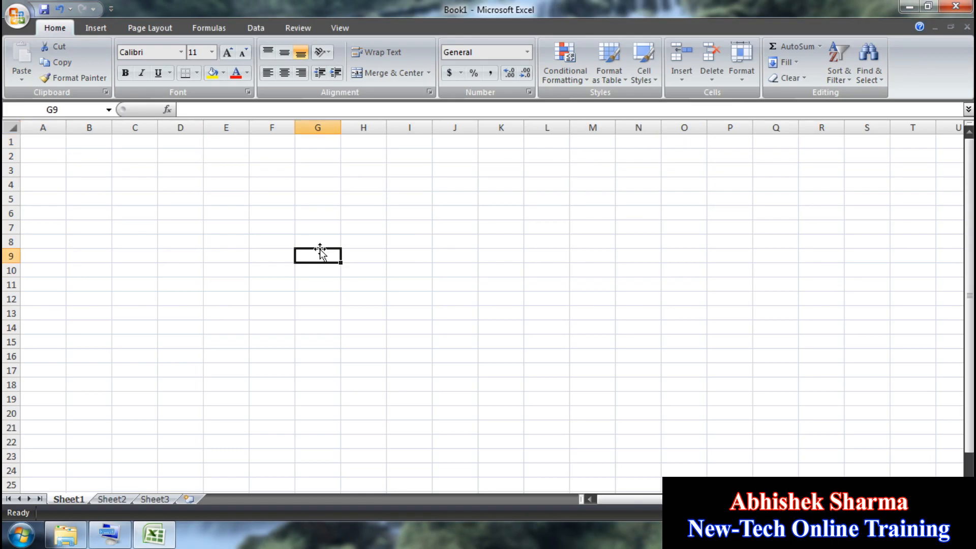
{"action": "left_click", "coordinate": [42, 145]}
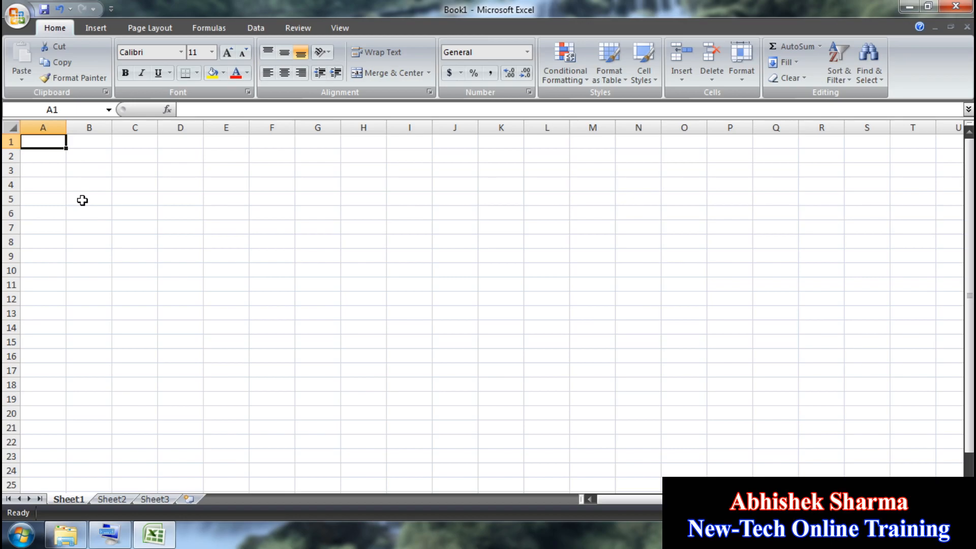
{"action": "type", "text": "QWERTY"}
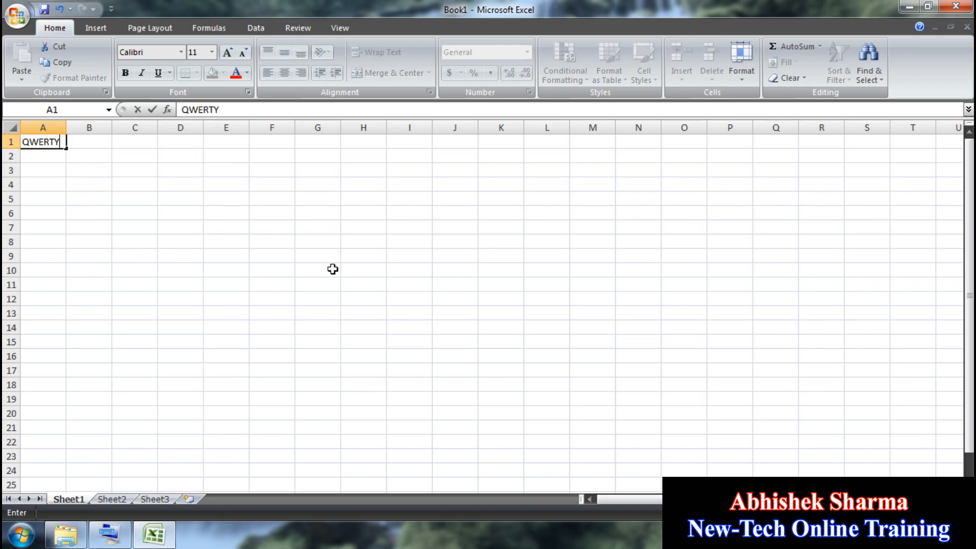
{"action": "key", "text": "BackSpace"}
{"action": "left_click", "coordinate": [292, 261]}
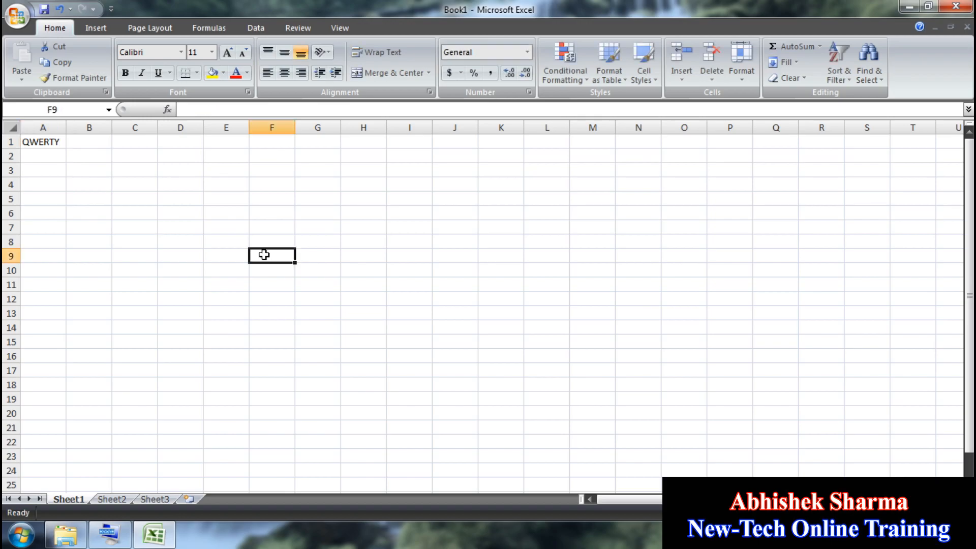
{"action": "left_click_drag", "start_coordinate": [252, 256], "coordinate": [40, 141]}
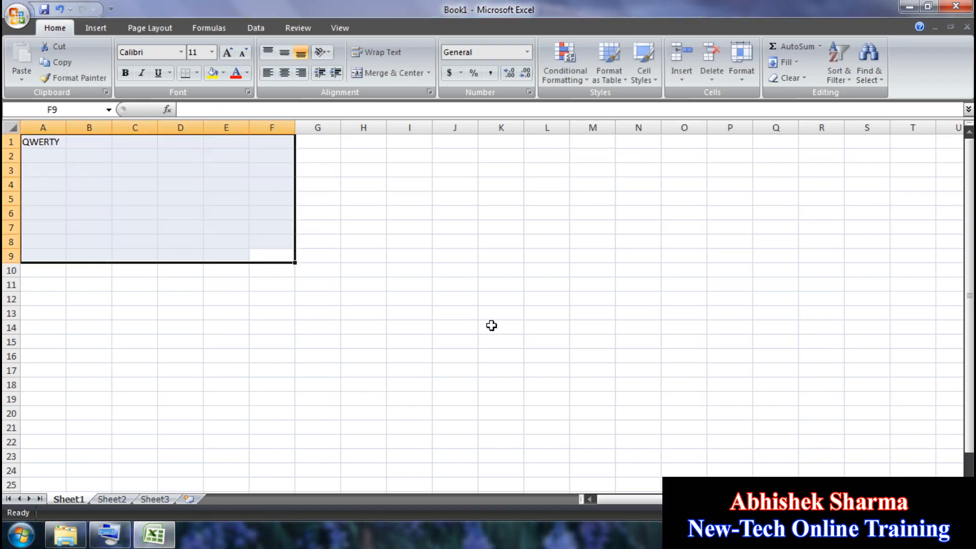
{"action": "key", "text": "ctrl+r"}
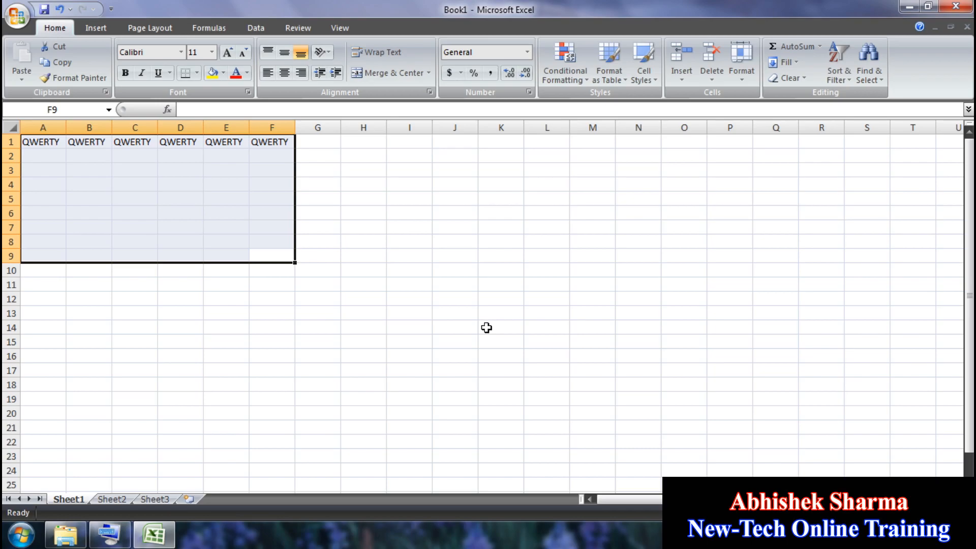
{"action": "key", "text": "ctrl+d"}
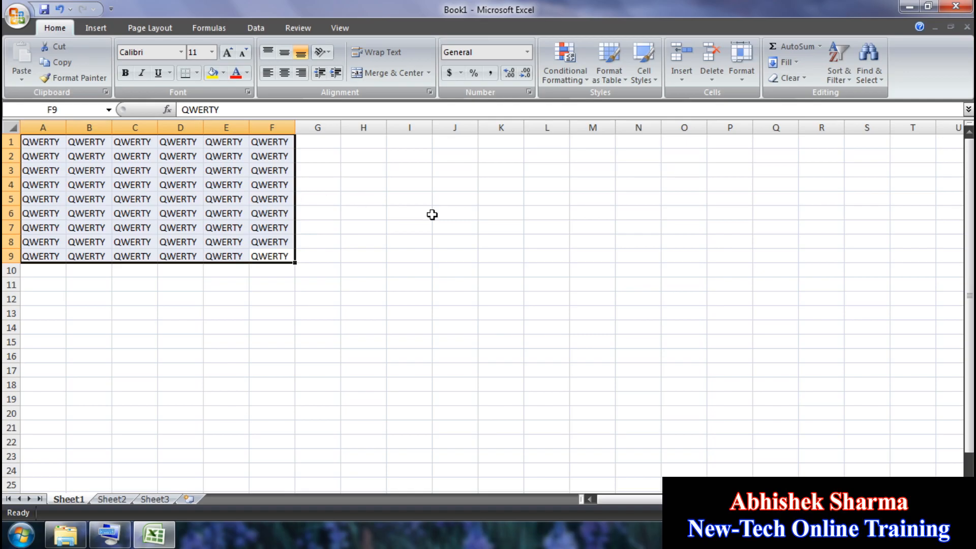
{"action": "key", "text": "Delete"}
Step: Retype QWERTY in A1 and fill it across and down the block A1:H10
{"action": "left_click", "coordinate": [145, 178]}
{"action": "left_click", "coordinate": [61, 142]}
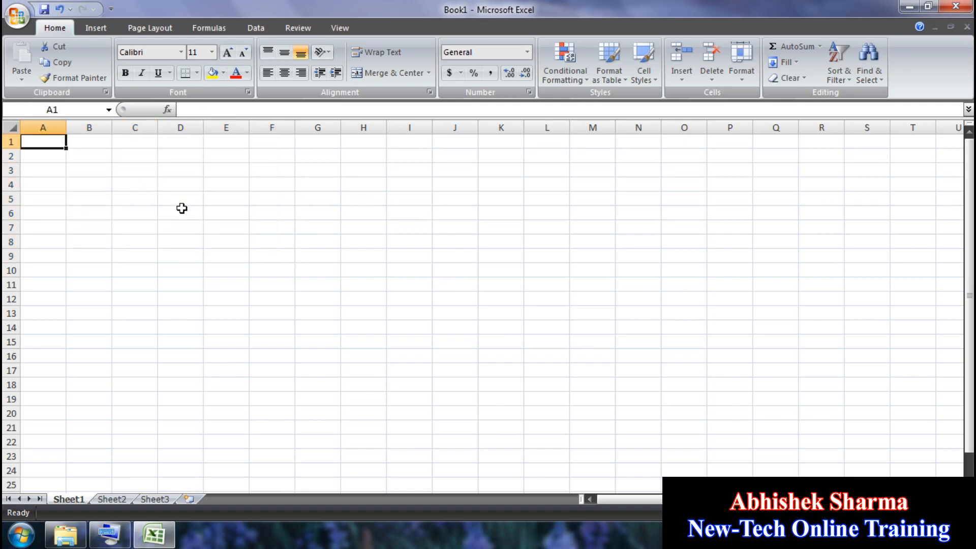
{"action": "type", "text": "Q"}
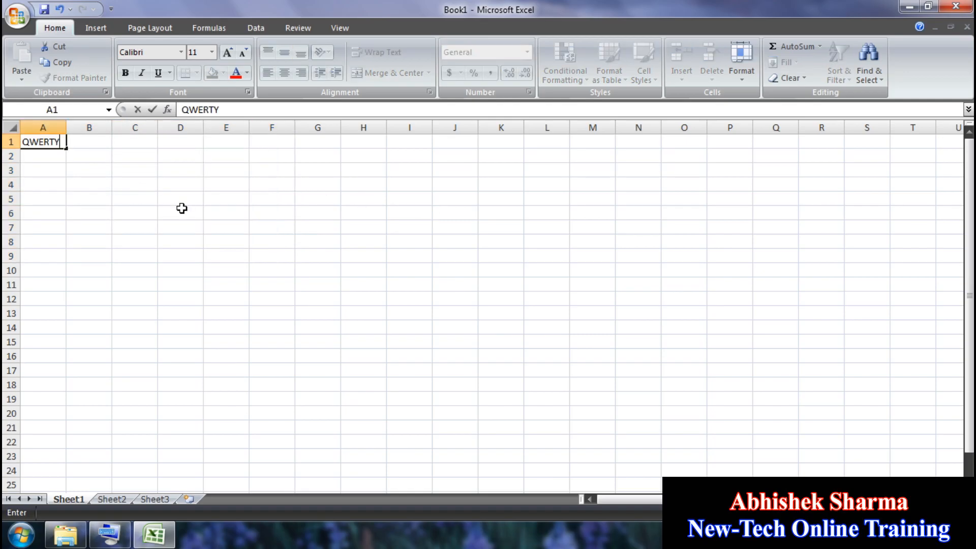
{"action": "type", "text": "WERTY"}
{"action": "left_click_drag", "start_coordinate": [364, 268], "coordinate": [51, 144]}
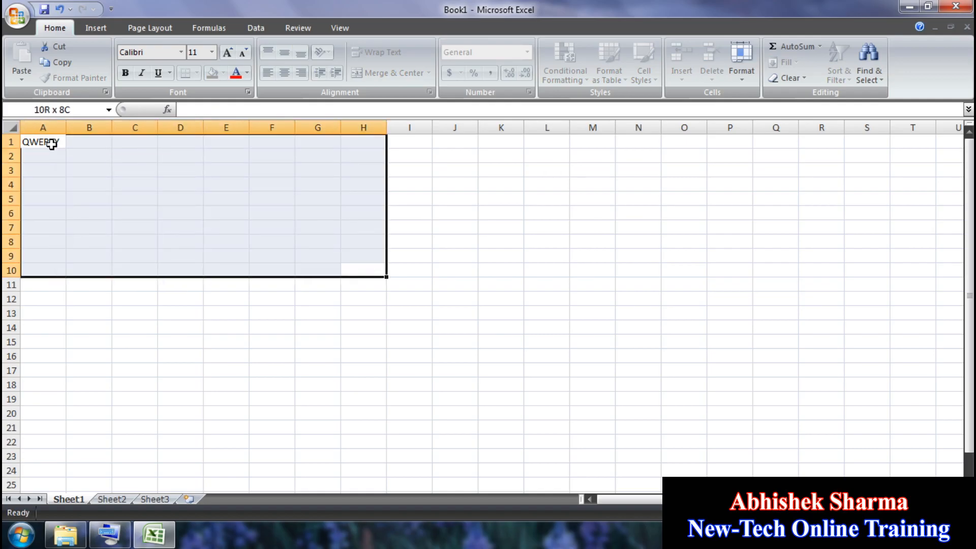
{"action": "key", "text": "ctrl+r"}
{"action": "key", "text": "ctrl+d"}
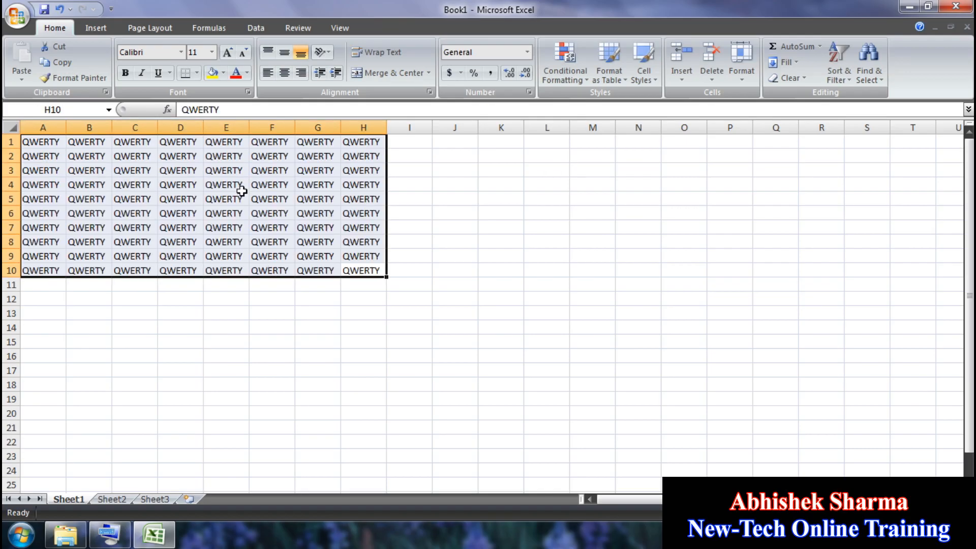
{"action": "left_click", "coordinate": [206, 274]}
{"action": "left_click", "coordinate": [125, 223]}
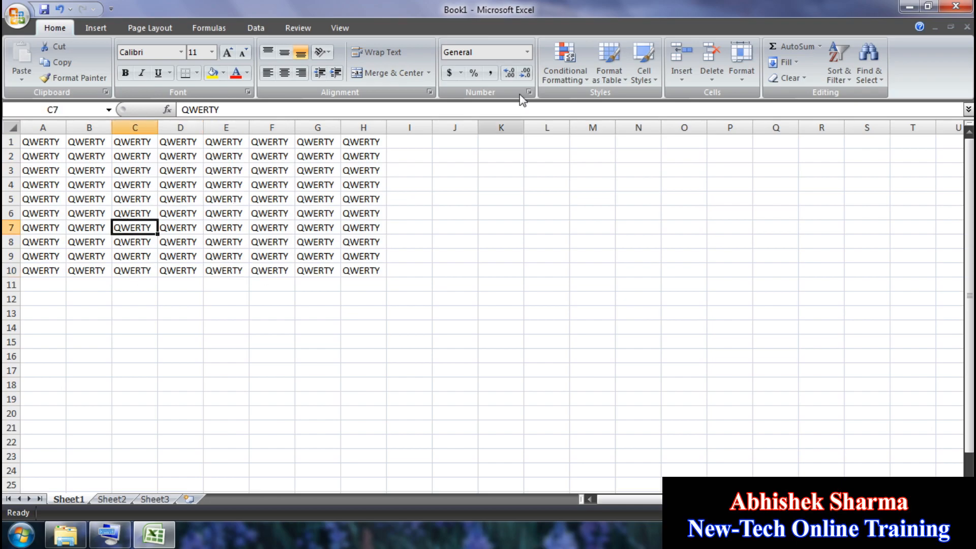
Step: Save the workbook with the file name WORK, replacing Book1
{"action": "left_click", "coordinate": [16, 15]}
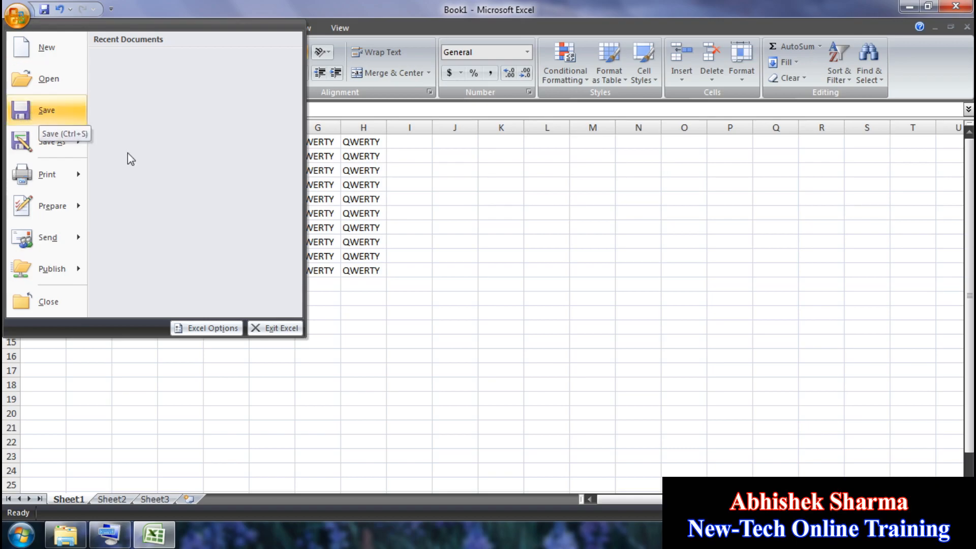
{"action": "left_click", "coordinate": [324, 206]}
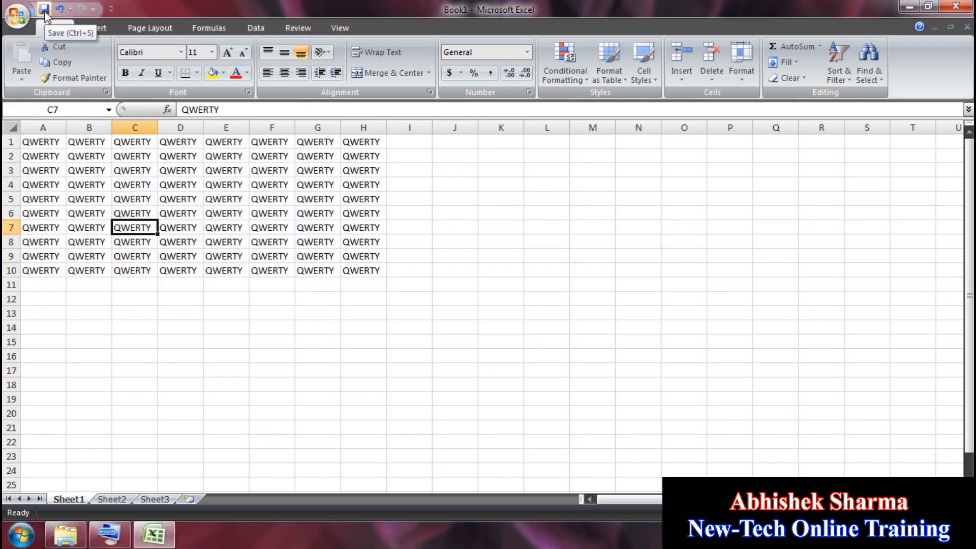
{"action": "left_click", "coordinate": [45, 14]}
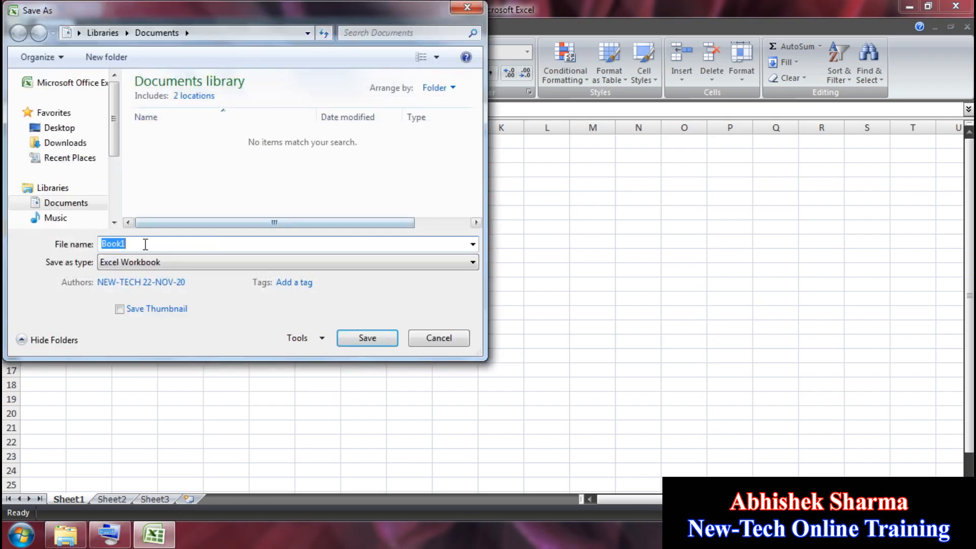
{"action": "left_click", "coordinate": [116, 243]}
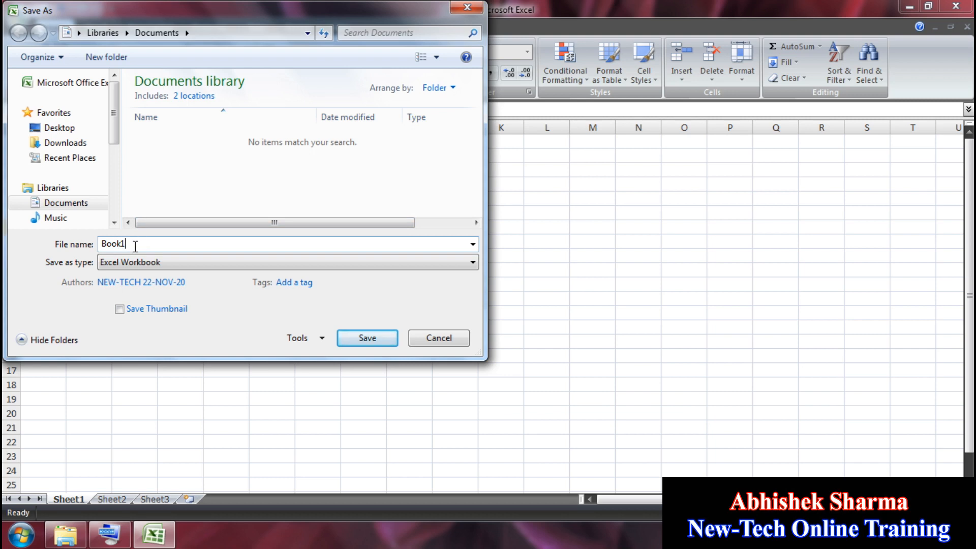
{"action": "double_click", "coordinate": [123, 245]}
{"action": "type", "text": "WORK"}
{"action": "left_click", "coordinate": [394, 338]}
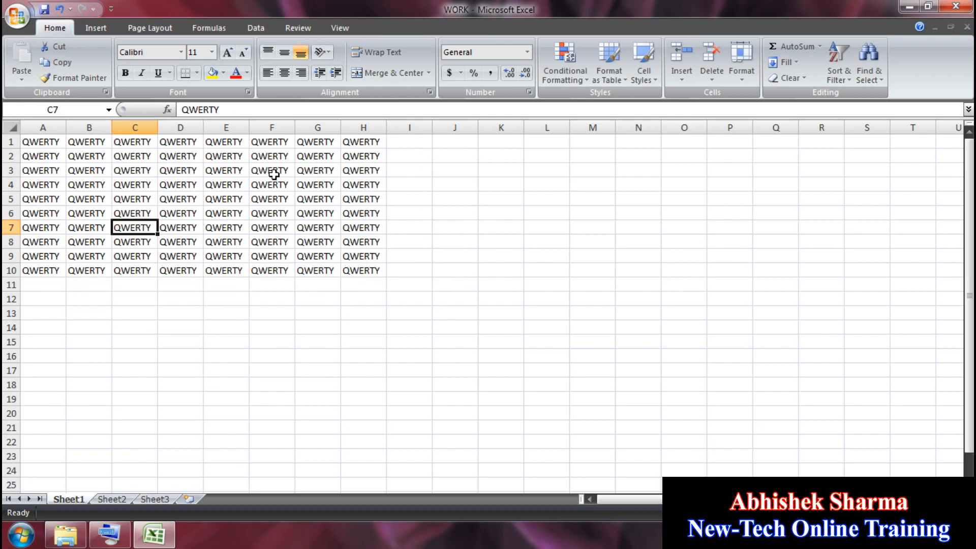
{"action": "left_click", "coordinate": [18, 16]}
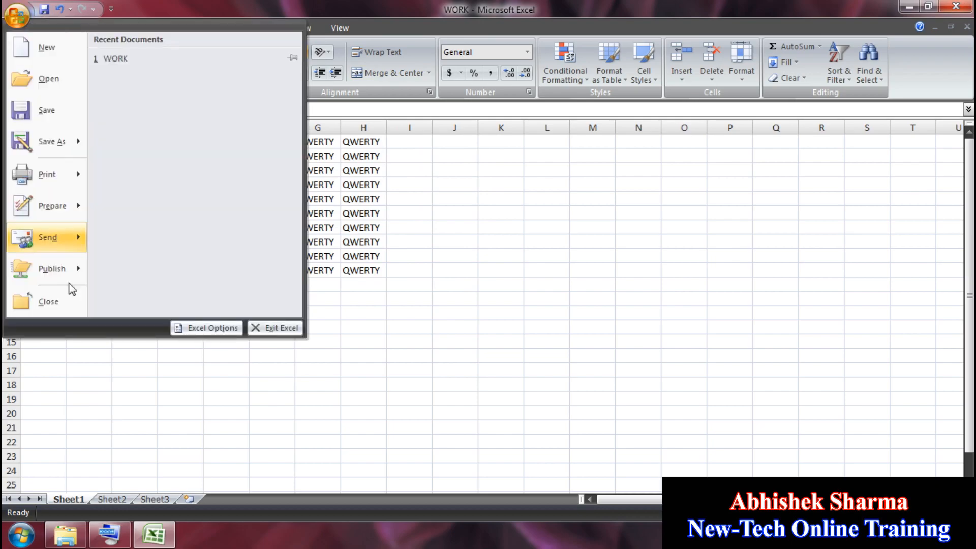
{"action": "left_click", "coordinate": [55, 305]}
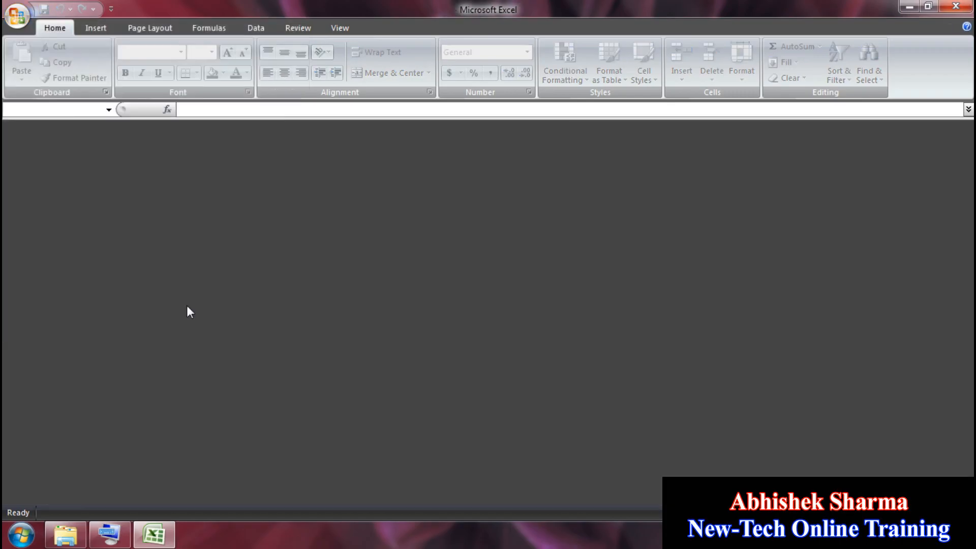
{"action": "left_click", "coordinate": [17, 16]}
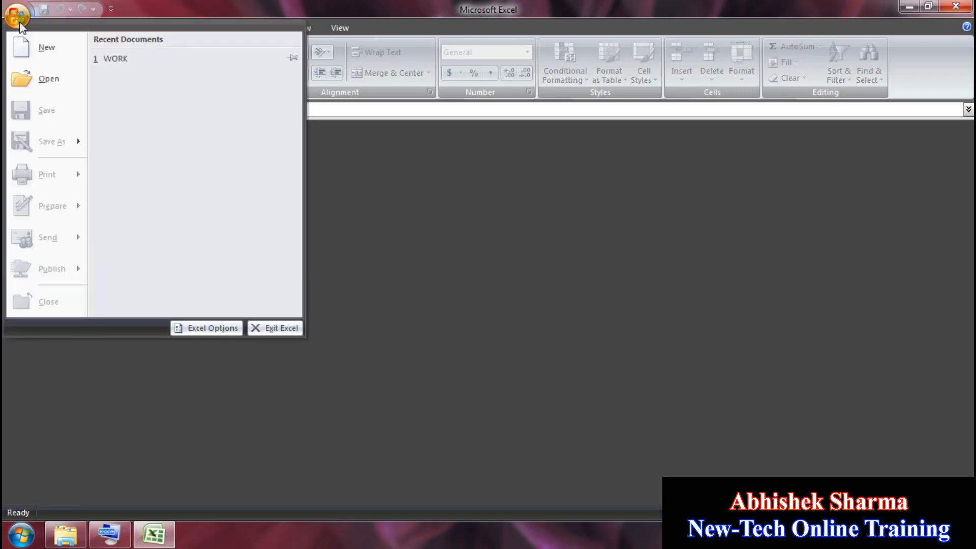
{"action": "left_click", "coordinate": [138, 61]}
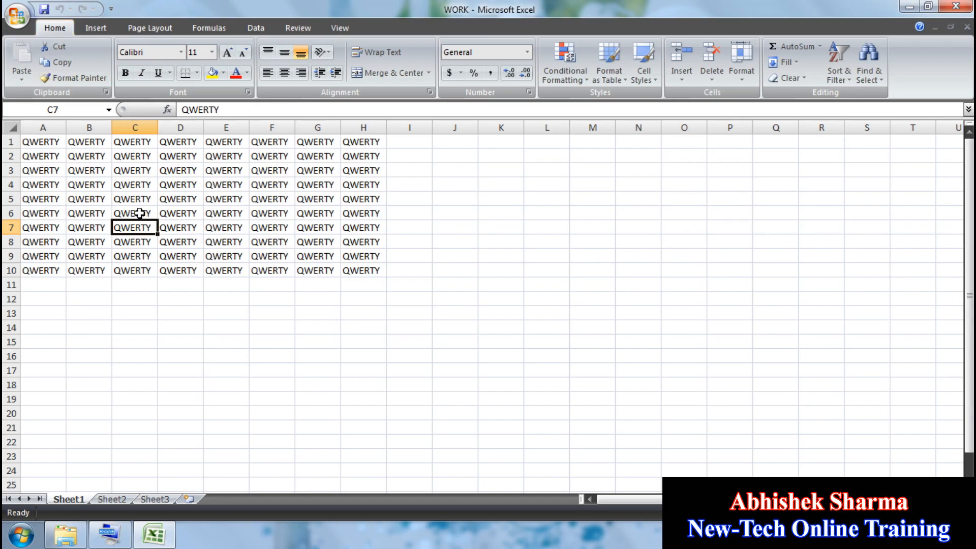
{"action": "left_click", "coordinate": [322, 194]}
{"action": "left_click", "coordinate": [399, 177]}
{"action": "left_click", "coordinate": [380, 298]}
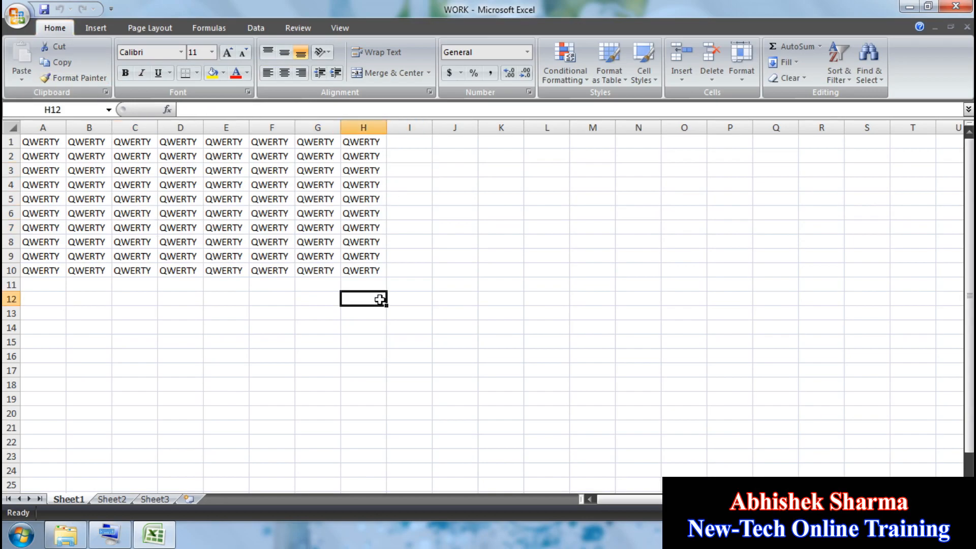
{"action": "left_click", "coordinate": [18, 21]}
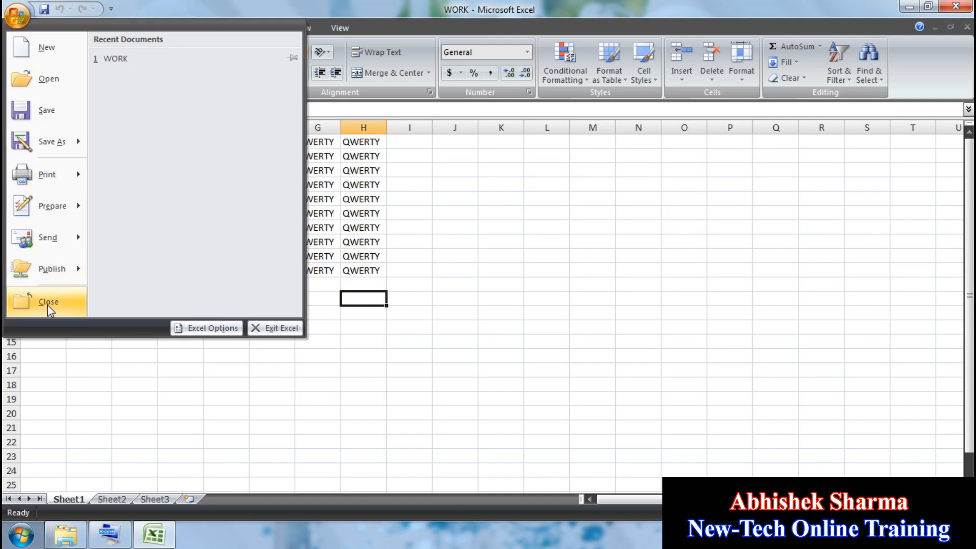
{"action": "left_click", "coordinate": [48, 302]}
{"action": "left_click", "coordinate": [17, 16]}
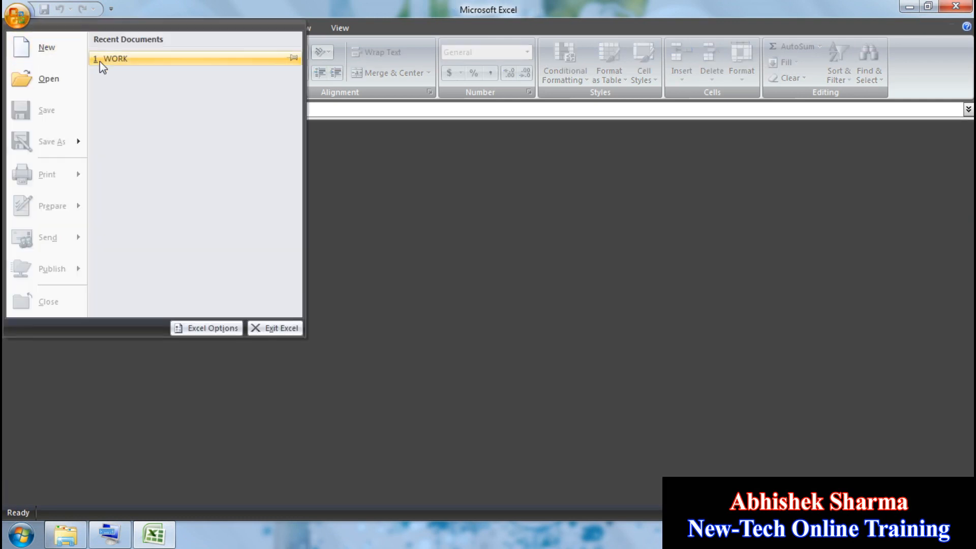
{"action": "left_click", "coordinate": [138, 58]}
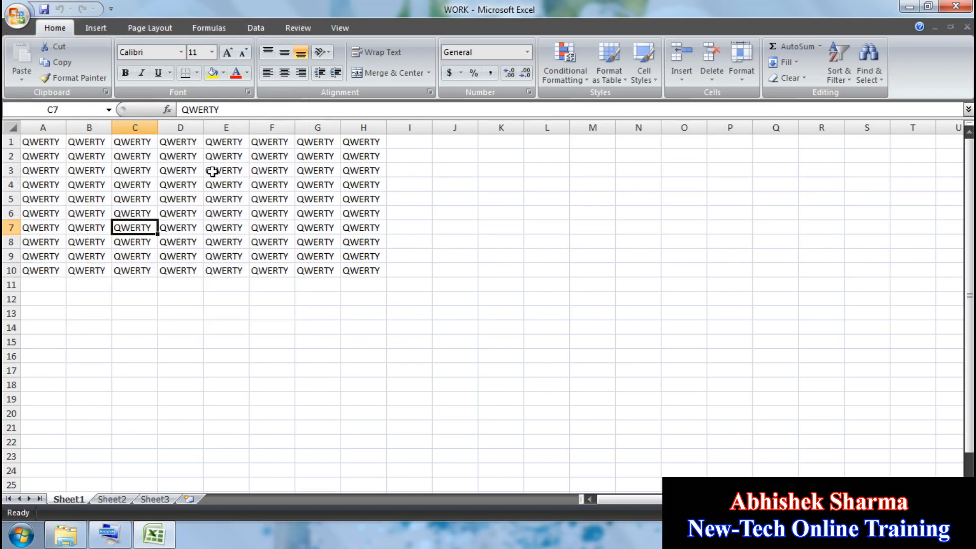
{"action": "left_click", "coordinate": [17, 17]}
{"action": "left_click", "coordinate": [61, 298]}
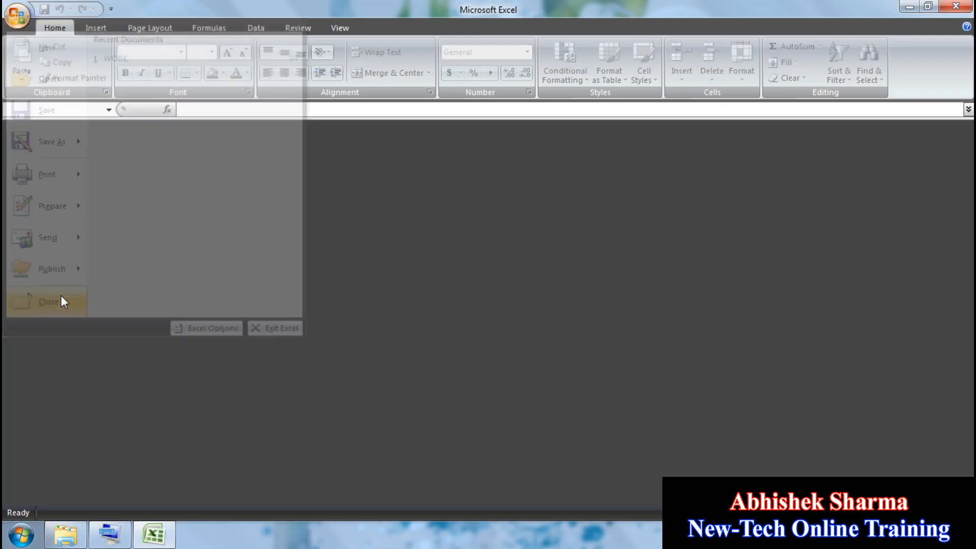
{"action": "left_click", "coordinate": [26, 17]}
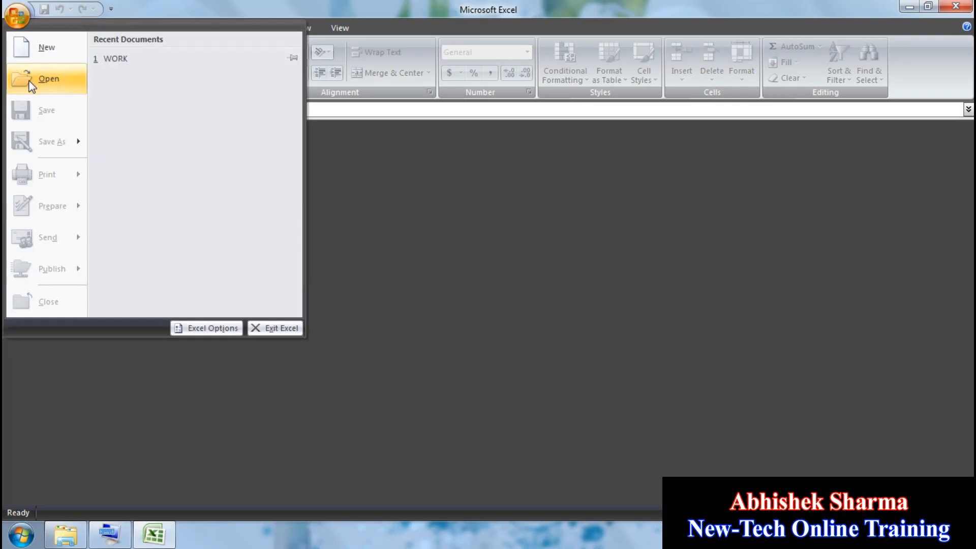
{"action": "left_click", "coordinate": [46, 81]}
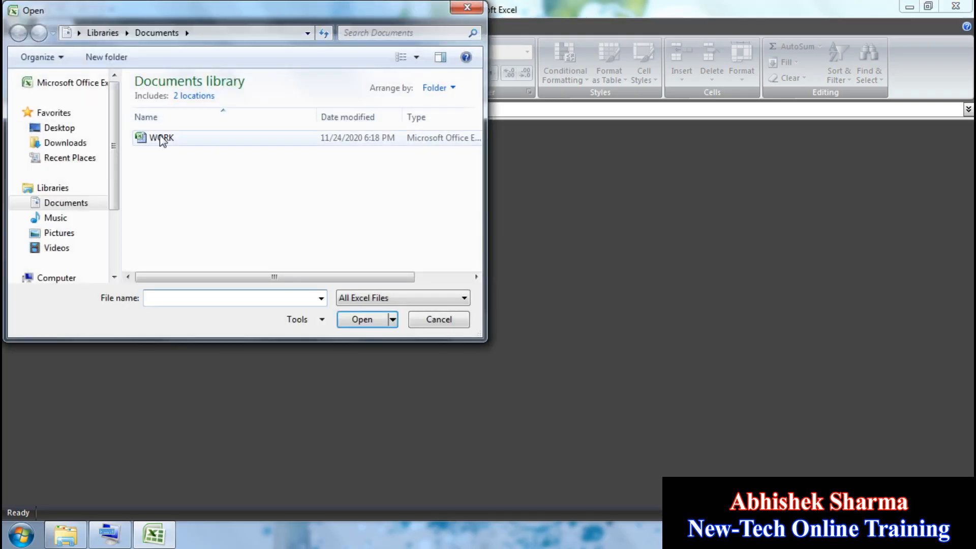
{"action": "left_click", "coordinate": [160, 138]}
Step: Cut the A1:H10 grid, paste it at K2, then undo the move
{"action": "left_click", "coordinate": [369, 322]}
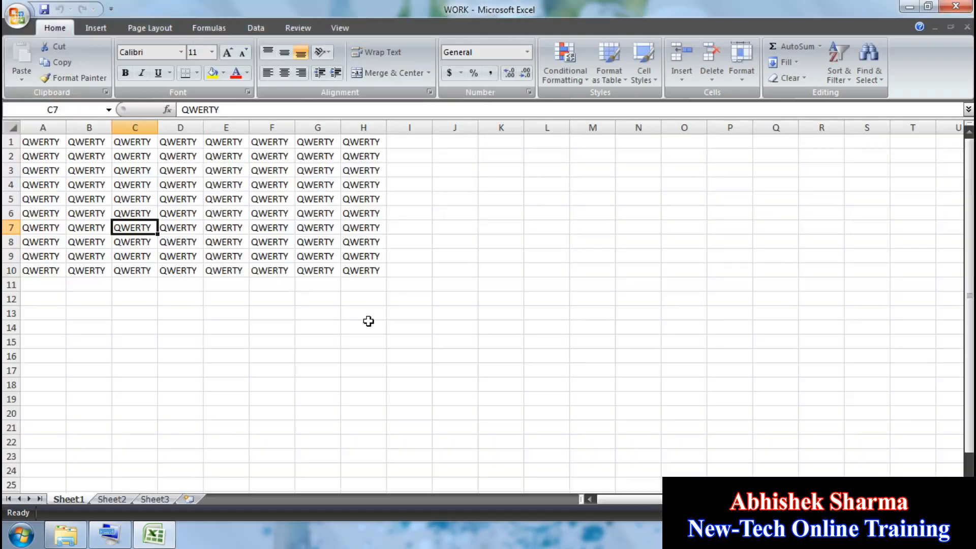
{"action": "left_click", "coordinate": [368, 321]}
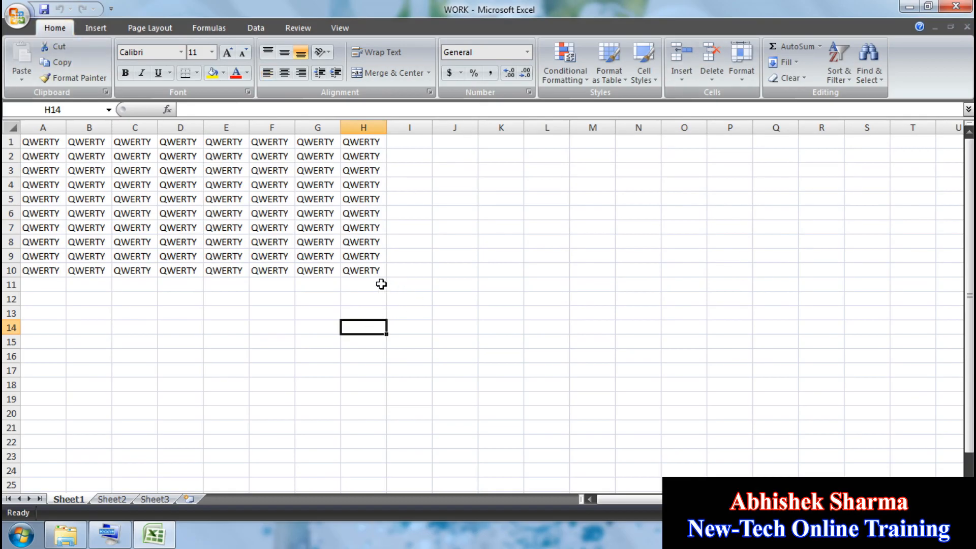
{"action": "left_click_drag", "start_coordinate": [357, 271], "coordinate": [35, 141]}
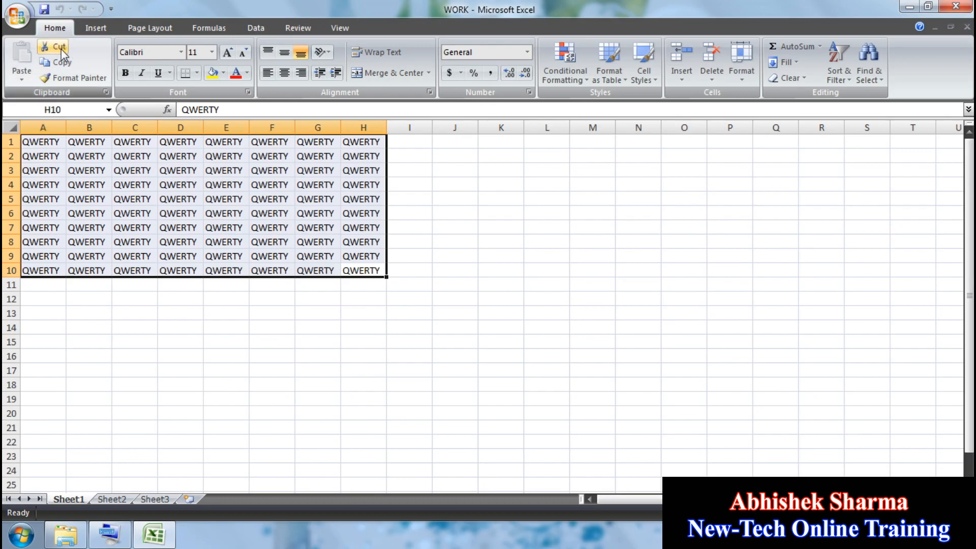
{"action": "left_click", "coordinate": [60, 47]}
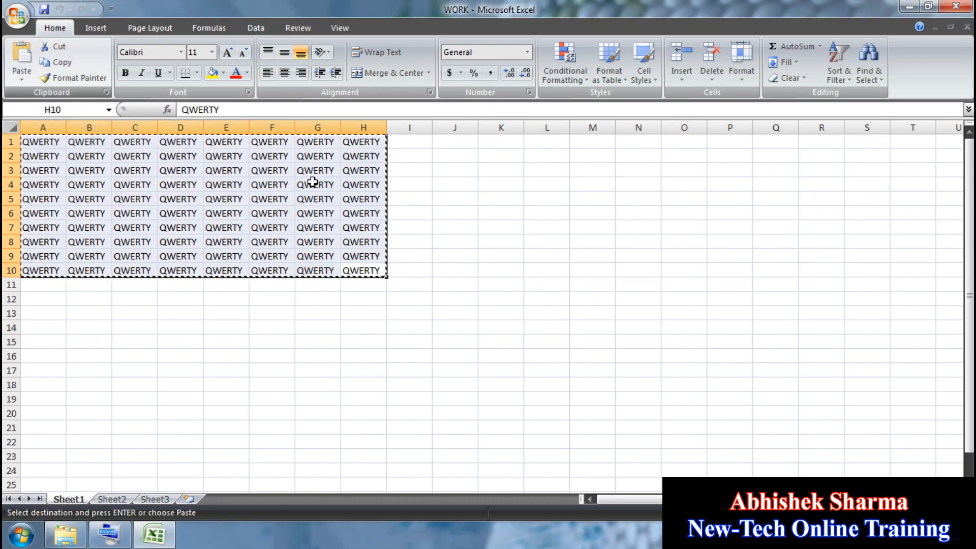
{"action": "left_click", "coordinate": [485, 156]}
{"action": "left_click", "coordinate": [19, 57]}
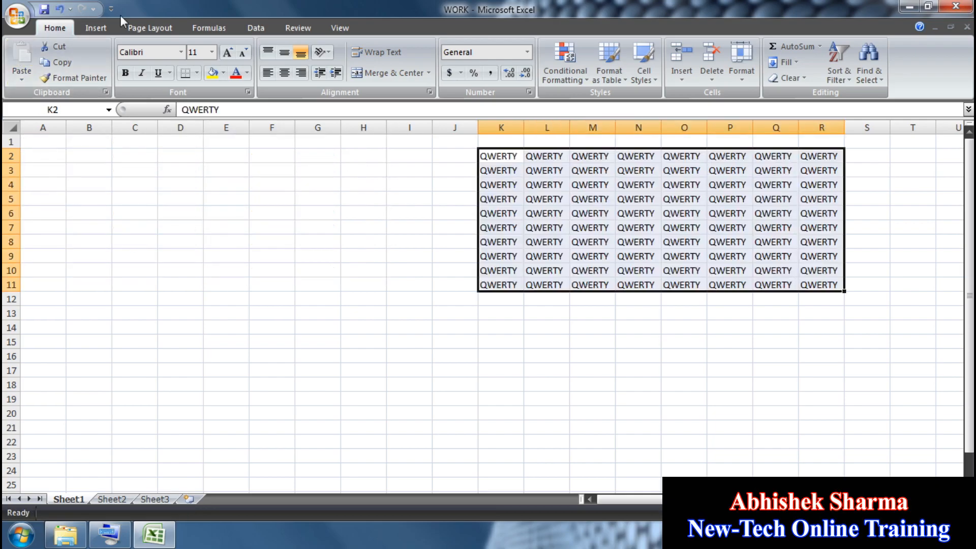
{"action": "left_click", "coordinate": [60, 9]}
Step: Reselect the grid, paste it at G14, then undo that move
{"action": "left_click_drag", "start_coordinate": [360, 273], "coordinate": [32, 143]}
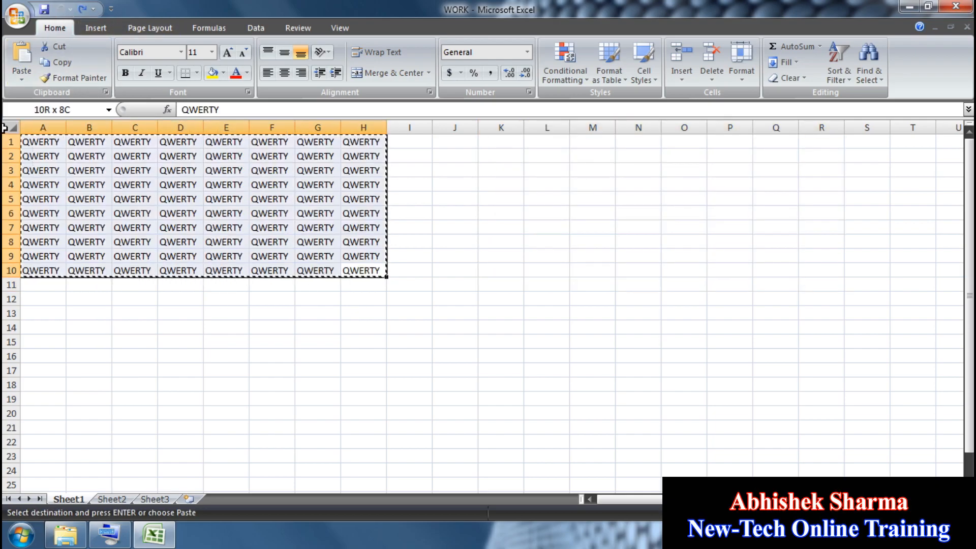
{"action": "left_click", "coordinate": [315, 325]}
{"action": "left_click", "coordinate": [21, 56]}
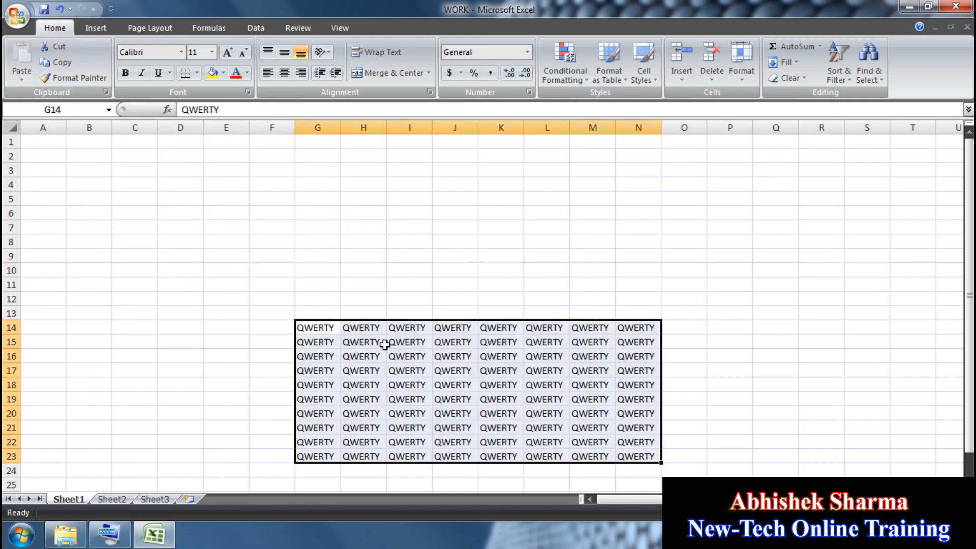
{"action": "left_click", "coordinate": [59, 8]}
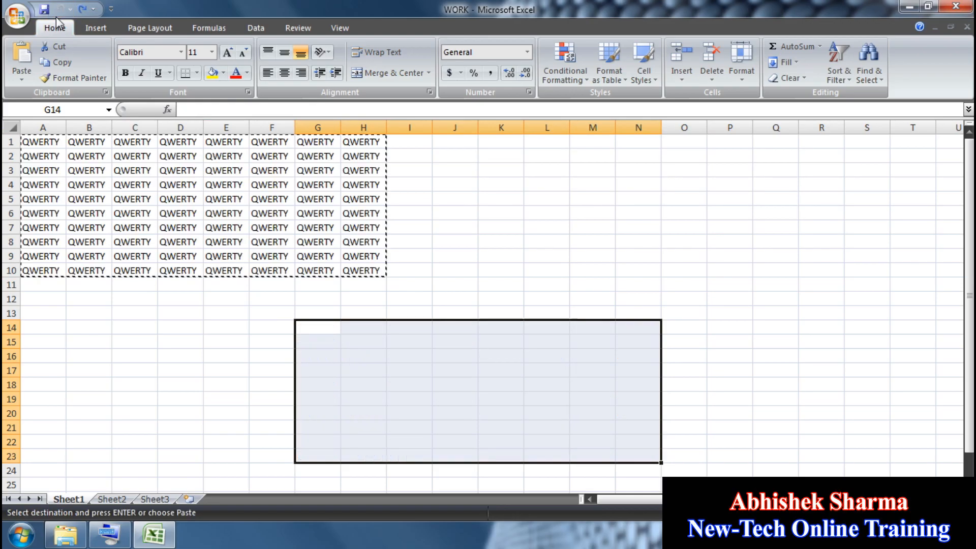
Step: Cut D1:H10, paste it into K4:O13, undo, and reselect A1:H10
{"action": "left_click_drag", "start_coordinate": [367, 275], "coordinate": [178, 143]}
{"action": "left_click", "coordinate": [69, 51]}
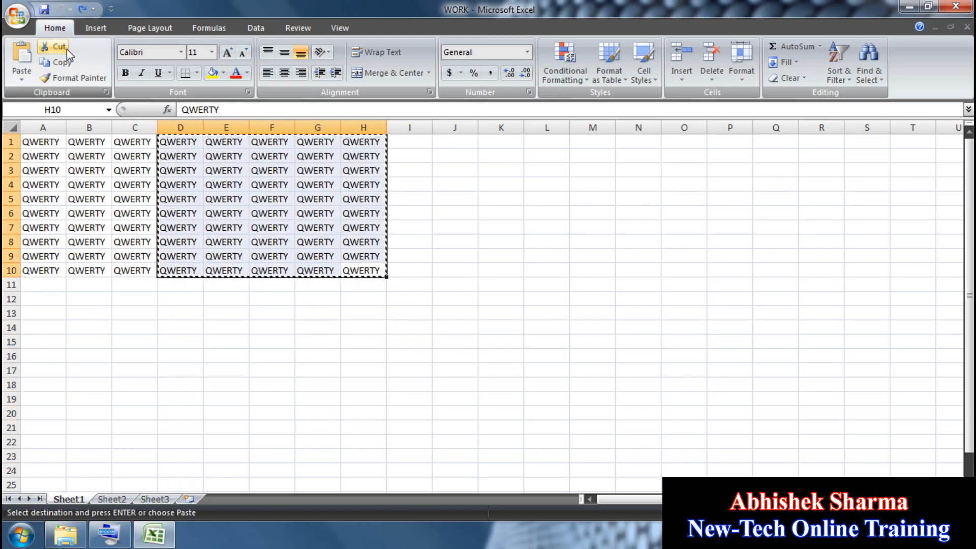
{"action": "left_click", "coordinate": [505, 181]}
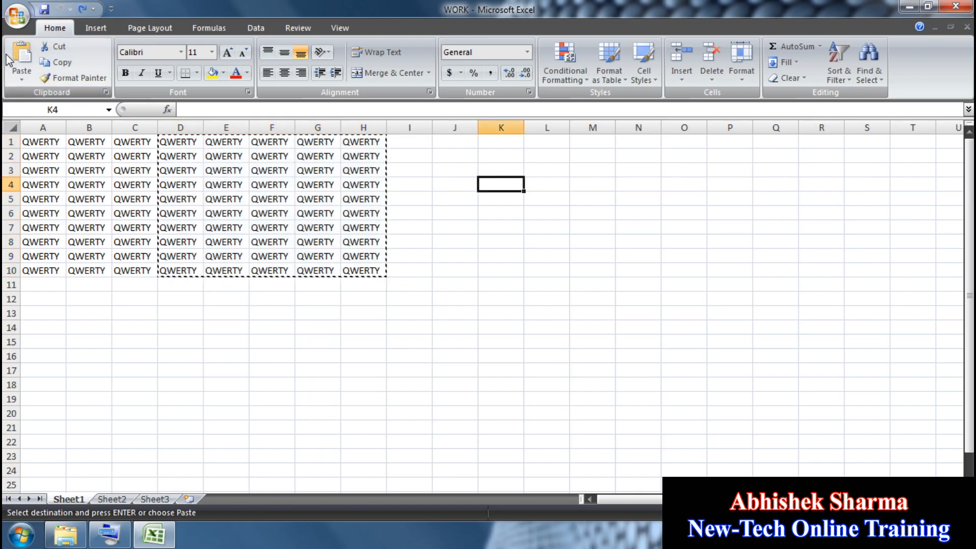
{"action": "left_click", "coordinate": [20, 57]}
{"action": "left_click", "coordinate": [60, 10]}
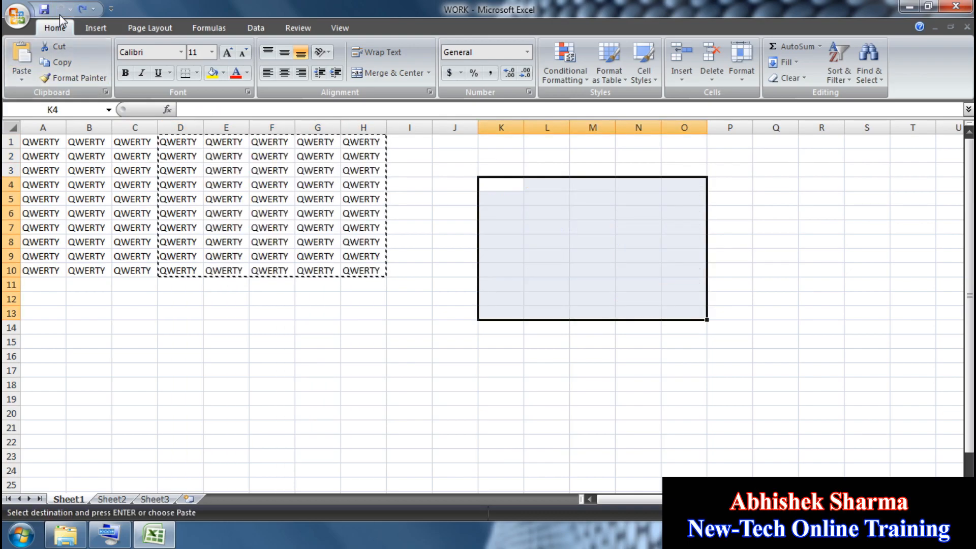
{"action": "left_click_drag", "start_coordinate": [368, 272], "coordinate": [44, 125]}
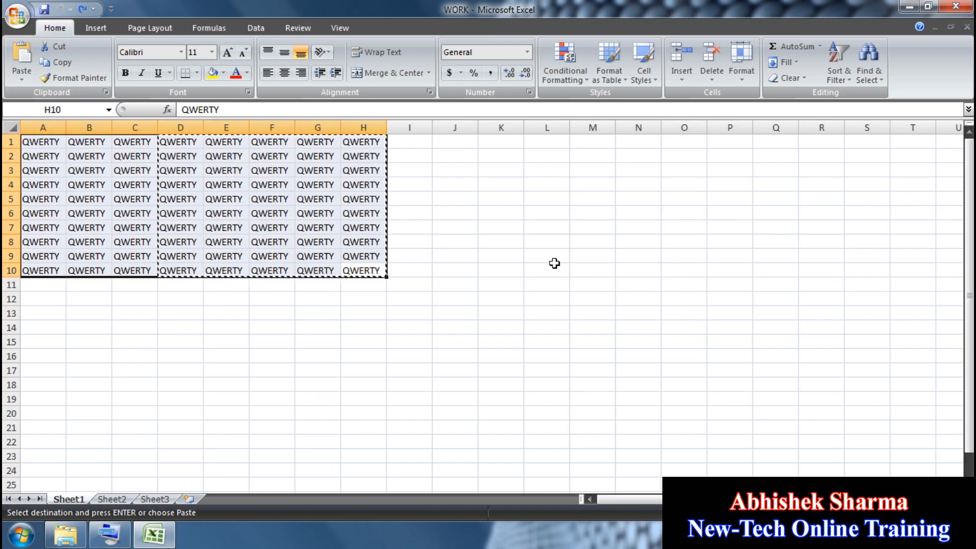
{"action": "left_click", "coordinate": [57, 62]}
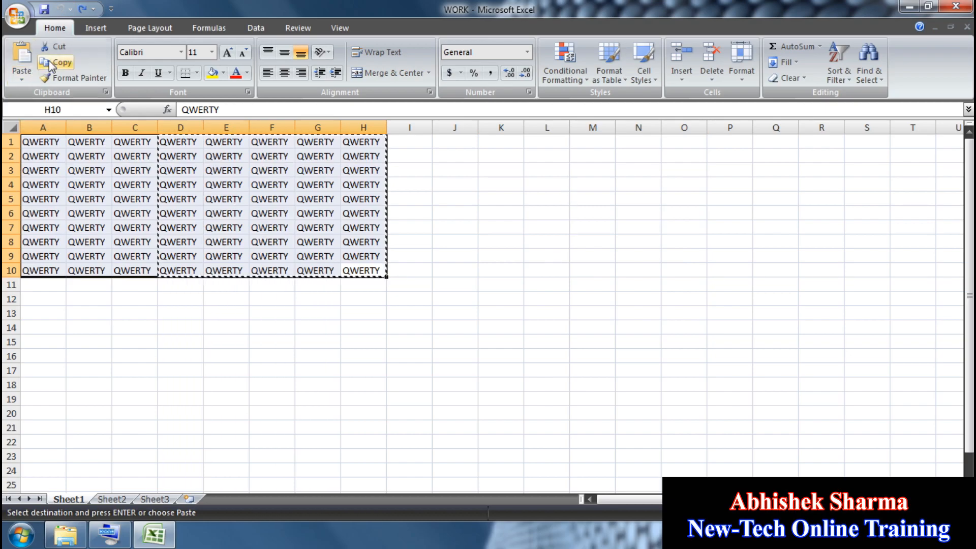
{"action": "left_click", "coordinate": [529, 174]}
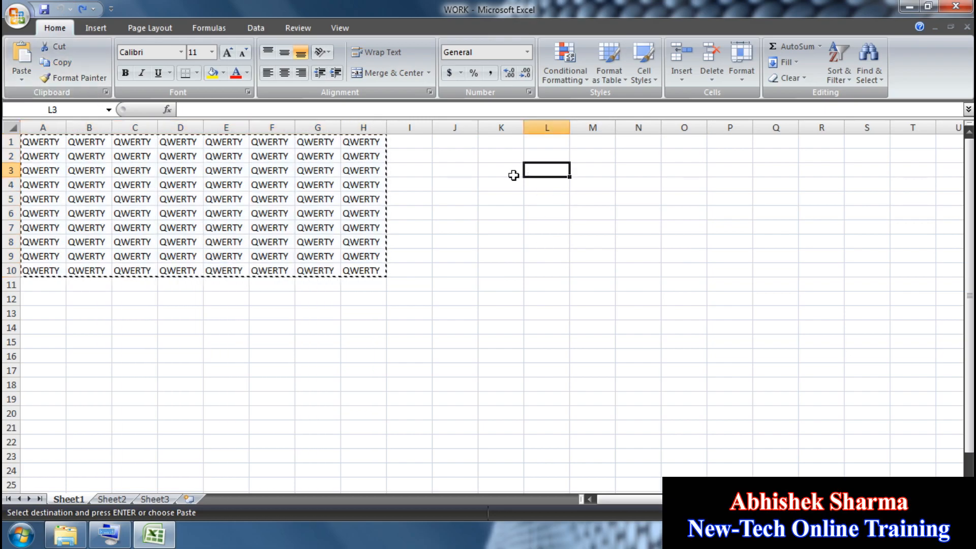
{"action": "left_click", "coordinate": [20, 53]}
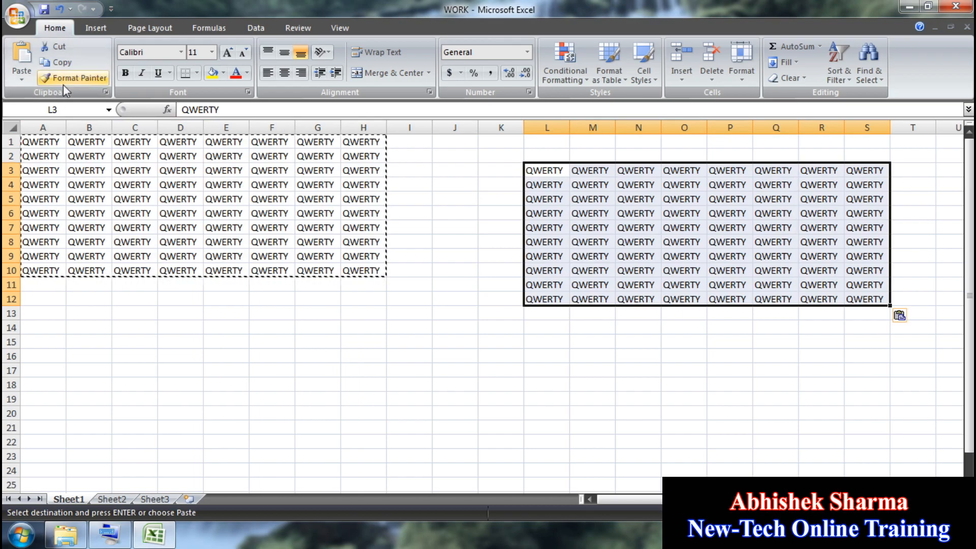
{"action": "left_click", "coordinate": [206, 372]}
{"action": "left_click", "coordinate": [21, 54]}
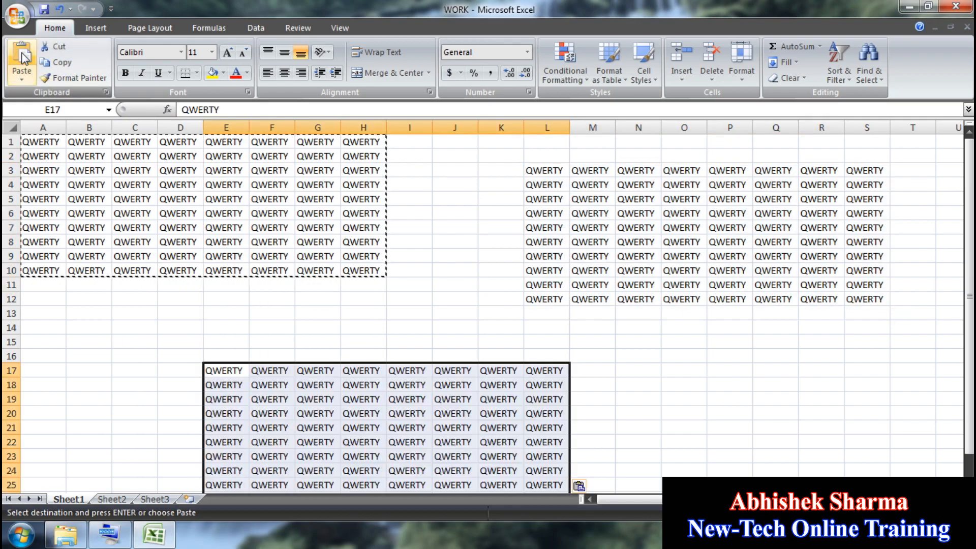
{"action": "left_click", "coordinate": [55, 11]}
{"action": "left_click", "coordinate": [55, 11]}
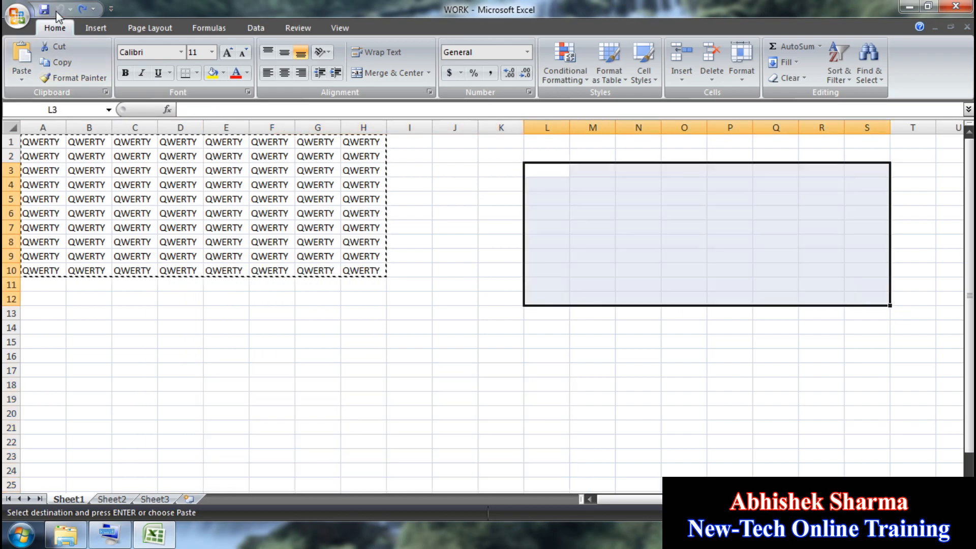
{"action": "left_click", "coordinate": [338, 325]}
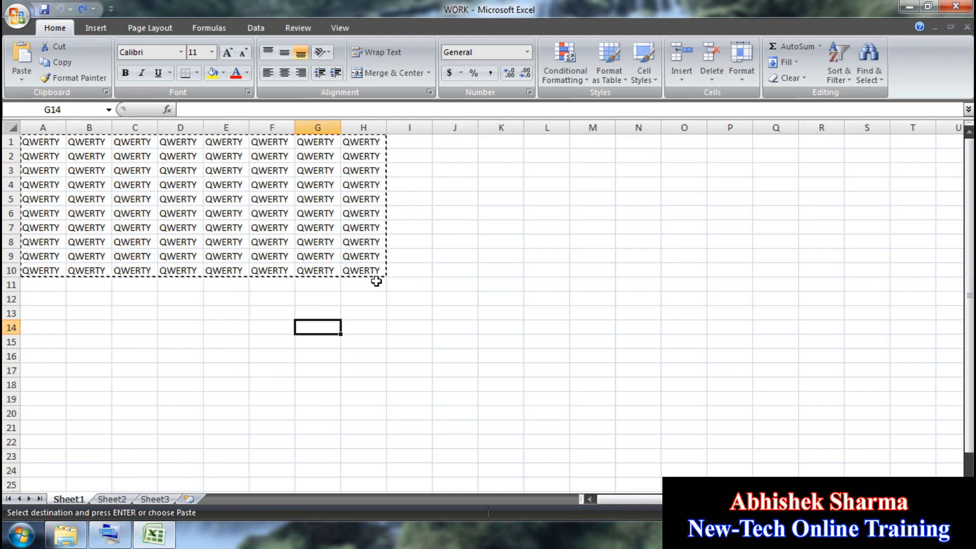
{"action": "key", "text": "Escape"}
{"action": "left_click_drag", "start_coordinate": [379, 272], "coordinate": [183, 143]}
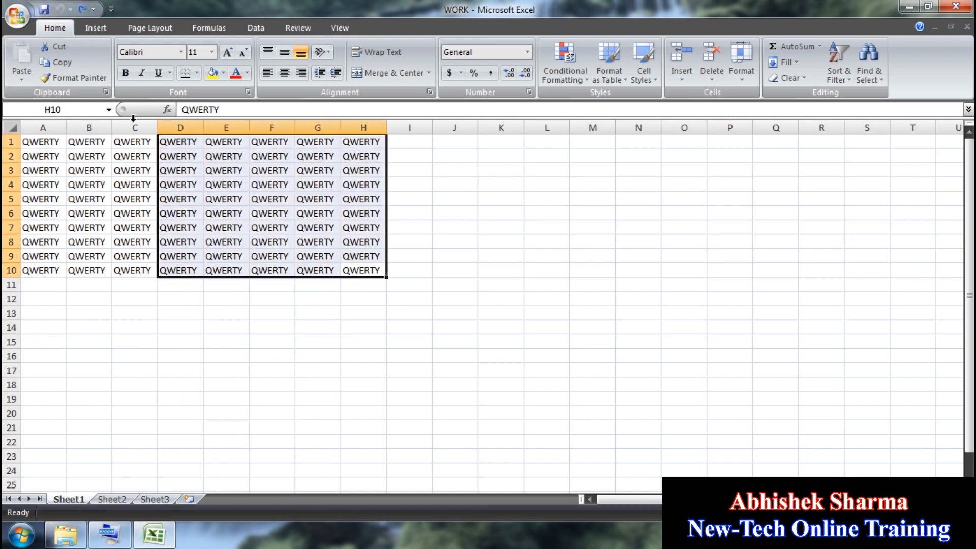
{"action": "left_click", "coordinate": [59, 62]}
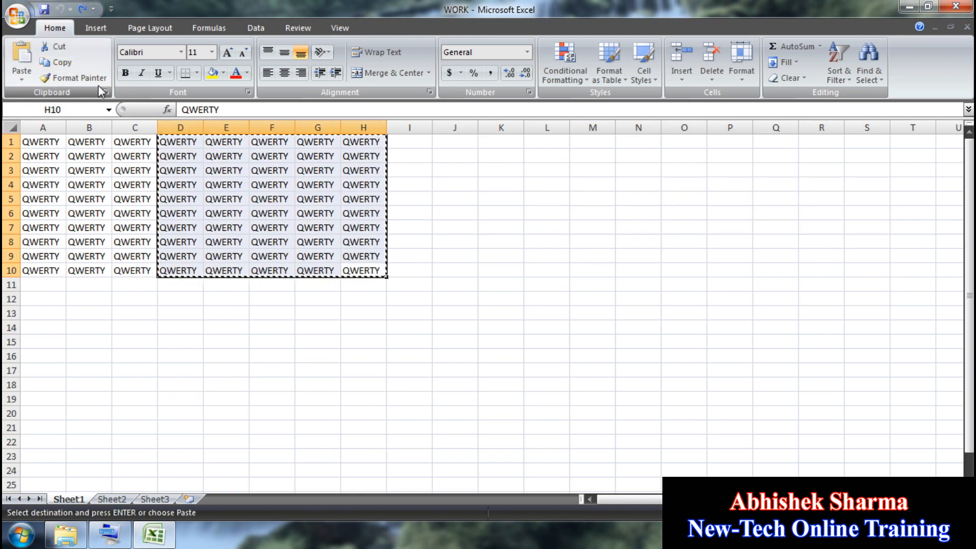
{"action": "left_click", "coordinate": [588, 155]}
{"action": "key", "text": "Return"}
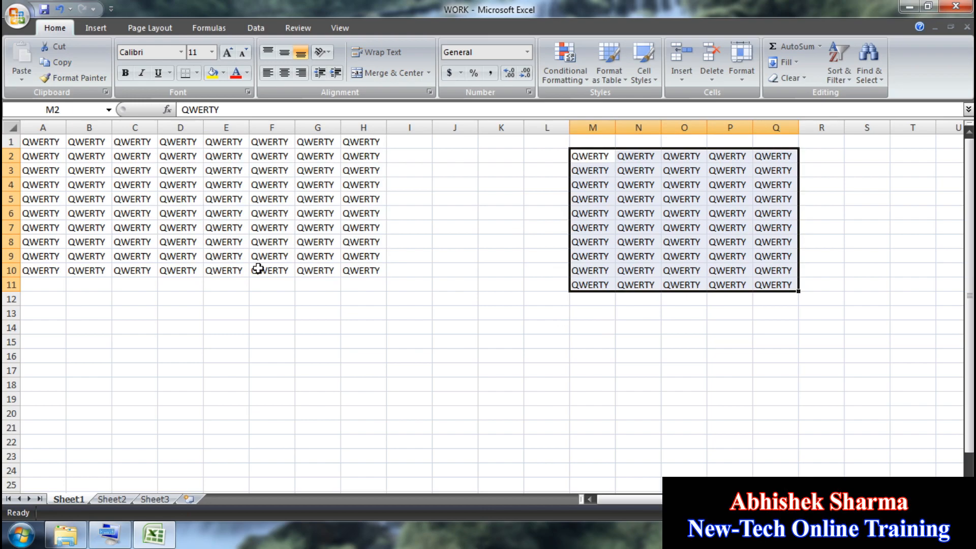
{"action": "left_click_drag", "start_coordinate": [258, 269], "coordinate": [87, 135]}
{"action": "left_click", "coordinate": [59, 62]}
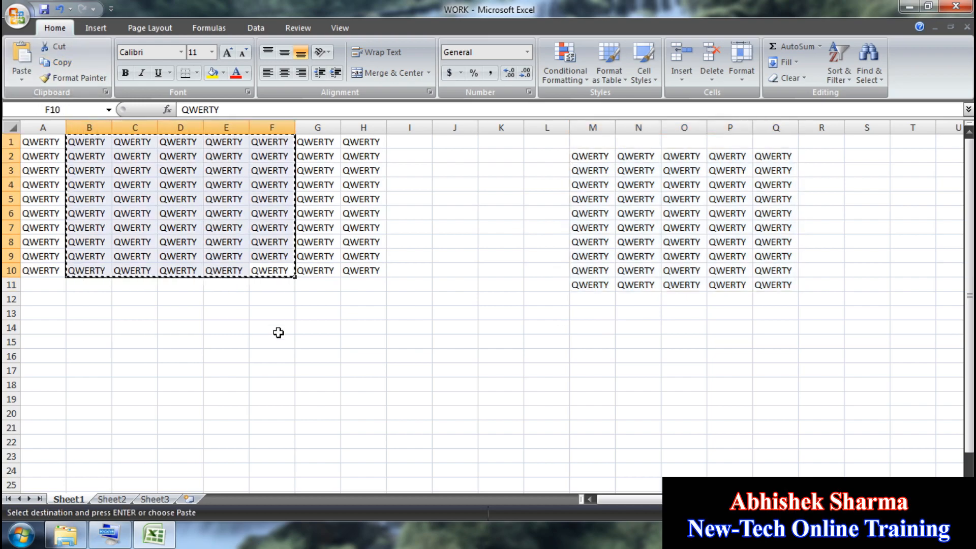
{"action": "left_click", "coordinate": [305, 327]}
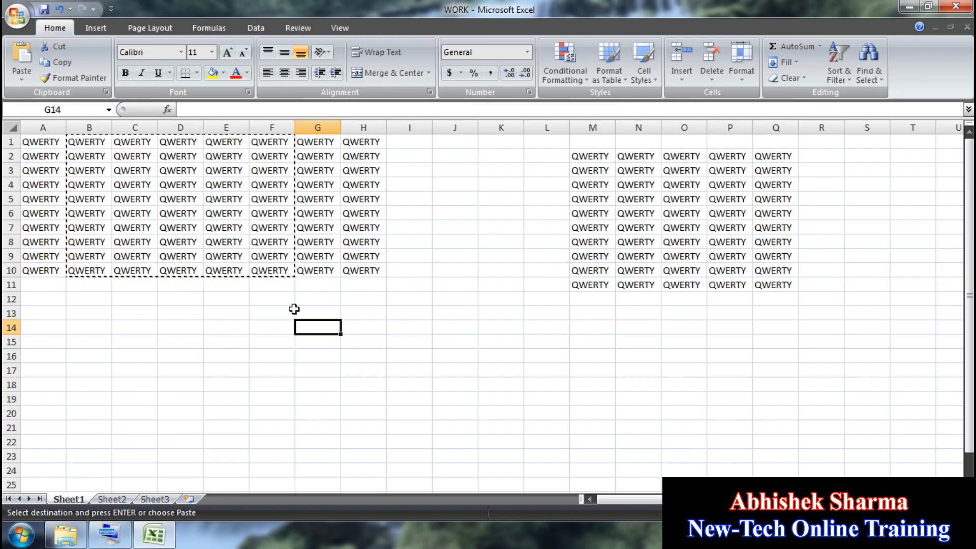
{"action": "key", "text": "Return"}
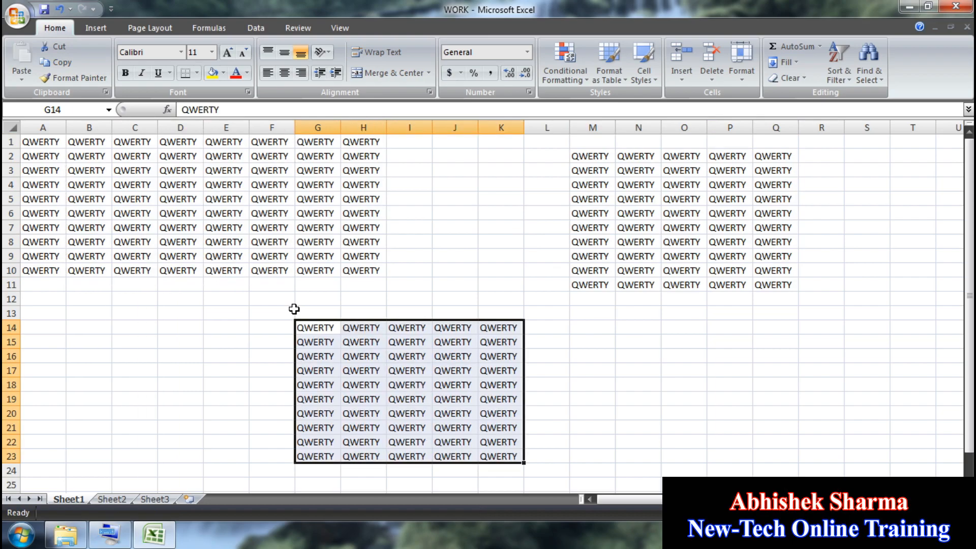
{"action": "left_click", "coordinate": [58, 10]}
{"action": "left_click", "coordinate": [58, 11]}
{"action": "left_click", "coordinate": [363, 342]}
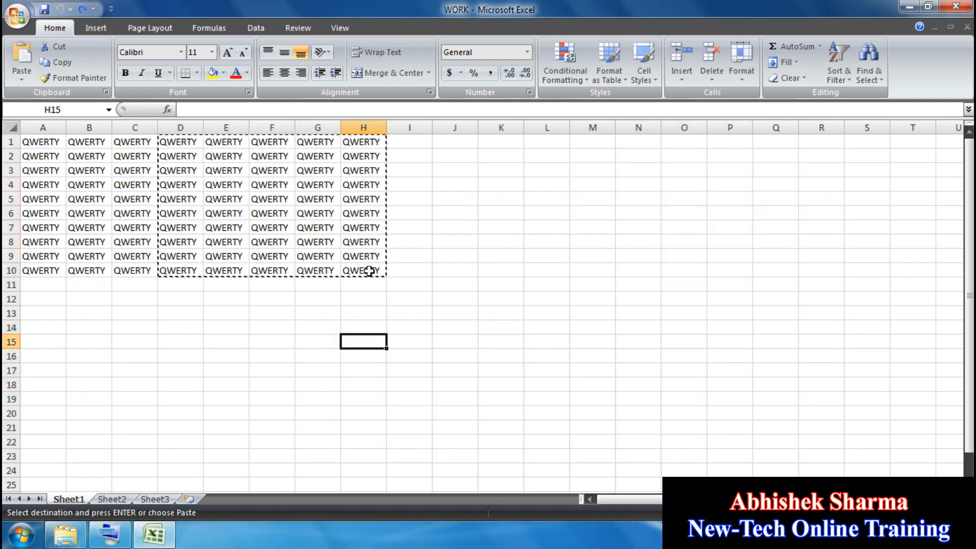
{"action": "left_click_drag", "start_coordinate": [369, 271], "coordinate": [27, 141]}
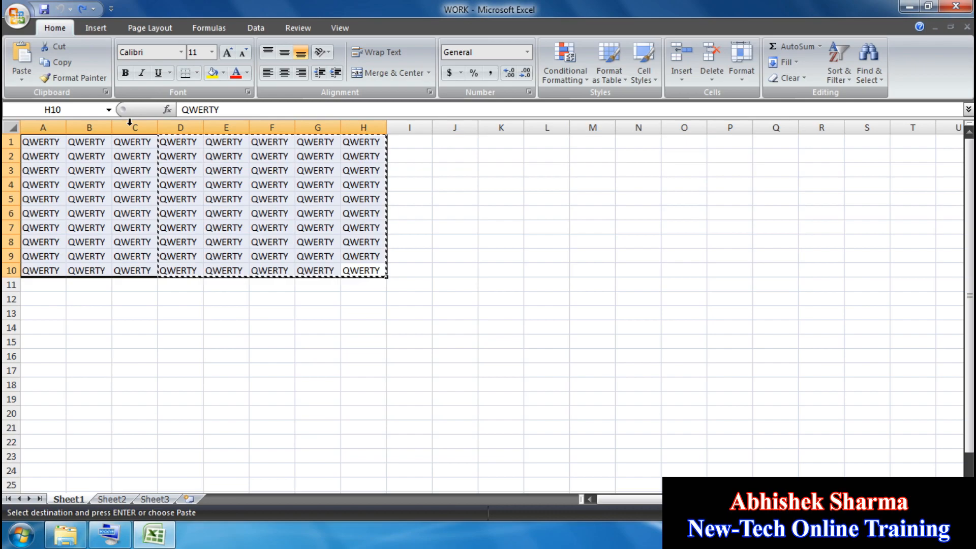
Step: Try Algerian, Arabic Typesetting, Arial Black and Arial Narrow on the grid
{"action": "left_click", "coordinate": [182, 52]}
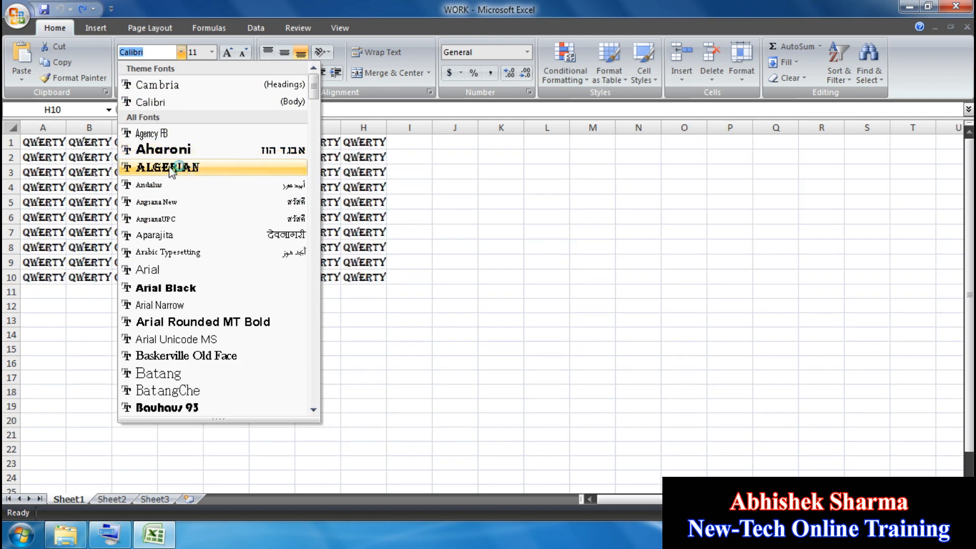
{"action": "left_click", "coordinate": [187, 168]}
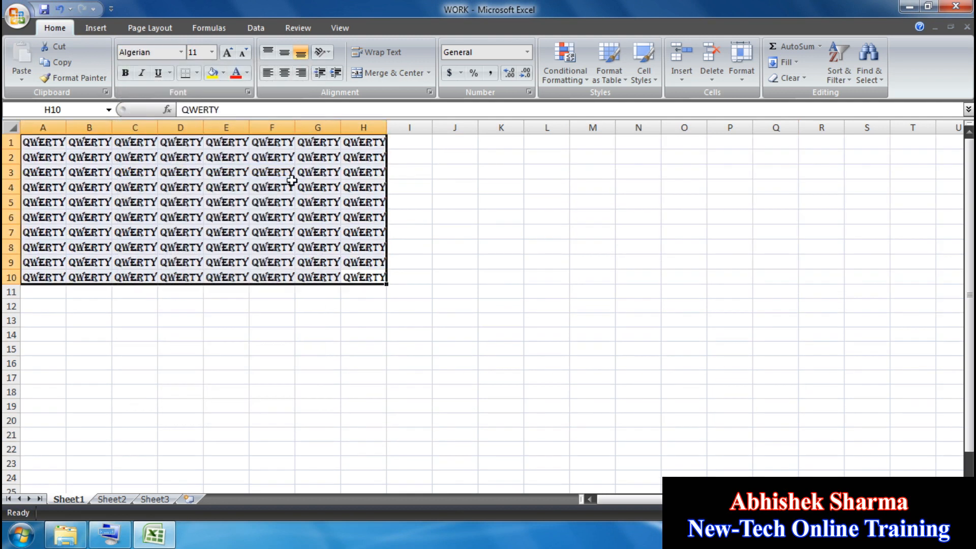
{"action": "left_click", "coordinate": [181, 52]}
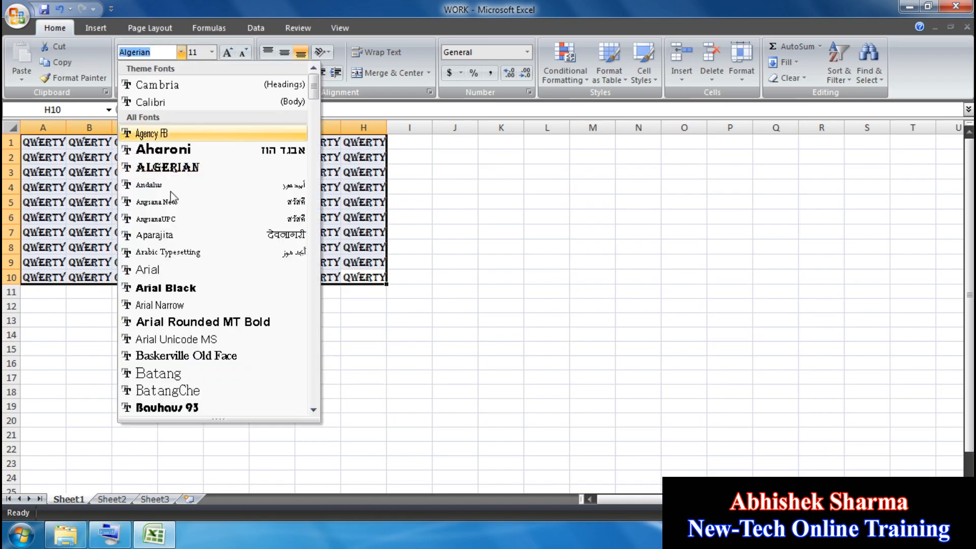
{"action": "left_click", "coordinate": [169, 251]}
{"action": "left_click", "coordinate": [180, 51]}
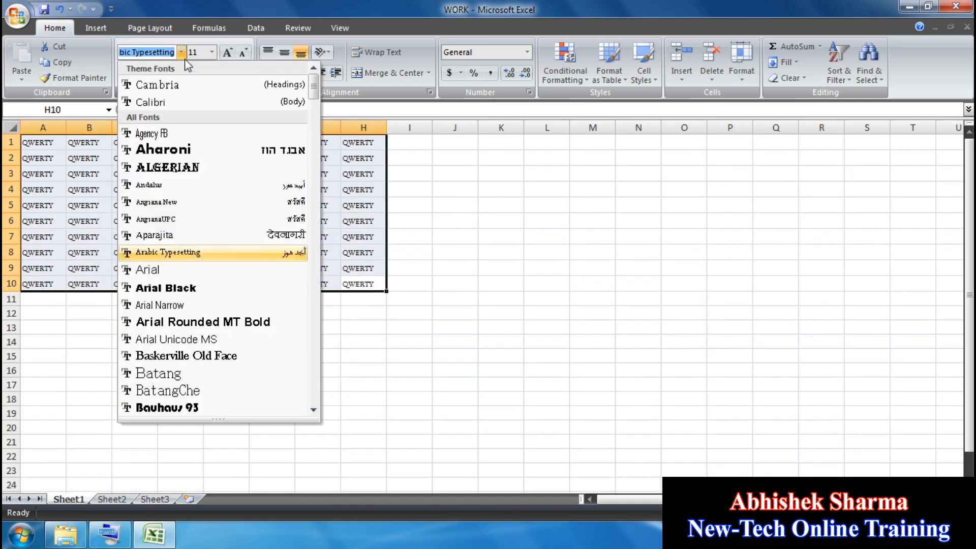
{"action": "left_click", "coordinate": [178, 287]}
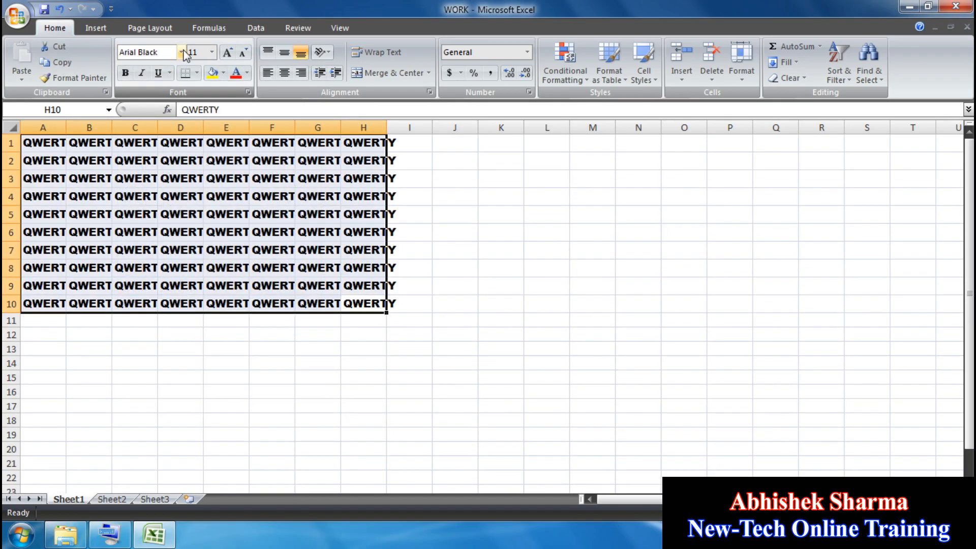
{"action": "left_click", "coordinate": [180, 52]}
{"action": "left_click", "coordinate": [184, 304]}
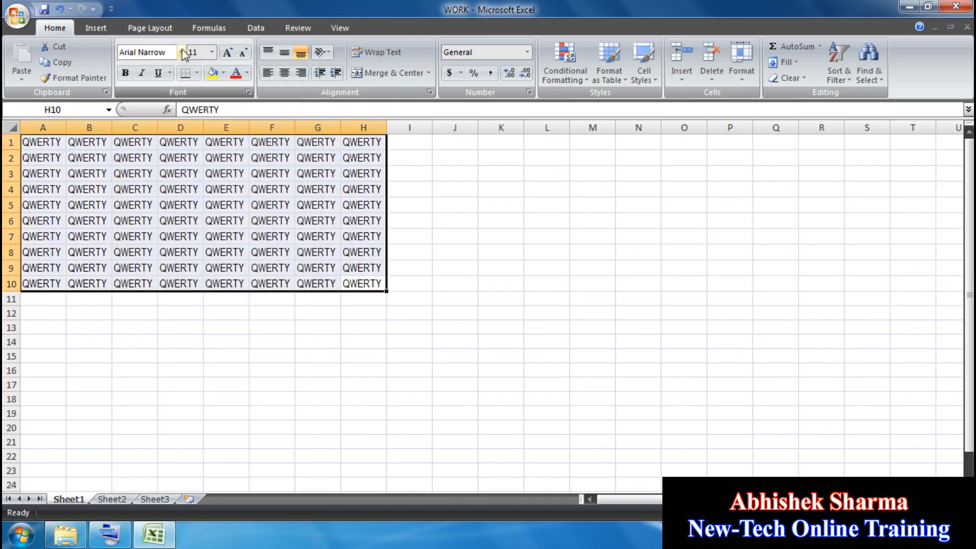
Step: Try Arial Rounded MT Bold and Baskerville Old Face, settle on Bauhaus 93, and reselect A1:H10
{"action": "left_click", "coordinate": [181, 52]}
{"action": "left_click", "coordinate": [185, 322]}
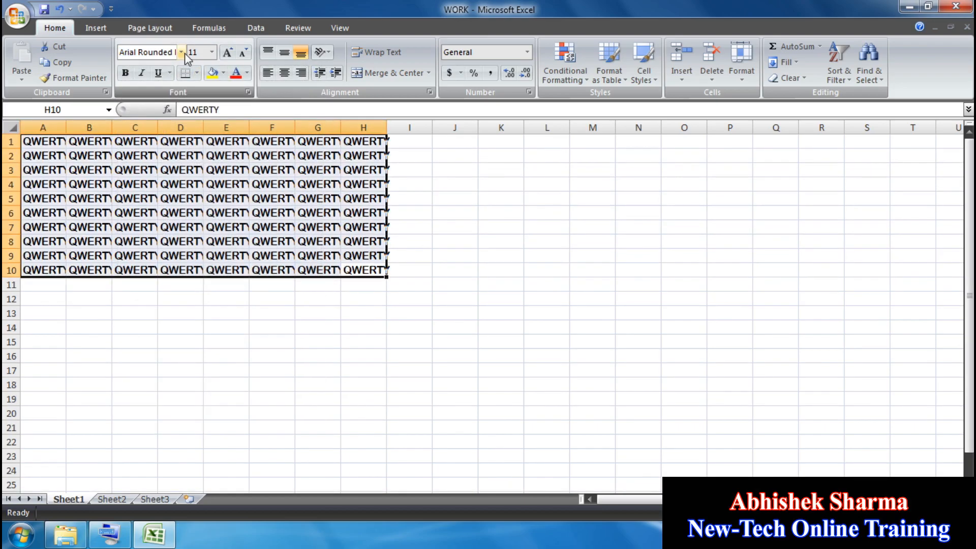
{"action": "left_click", "coordinate": [185, 53]}
{"action": "left_click", "coordinate": [193, 356]}
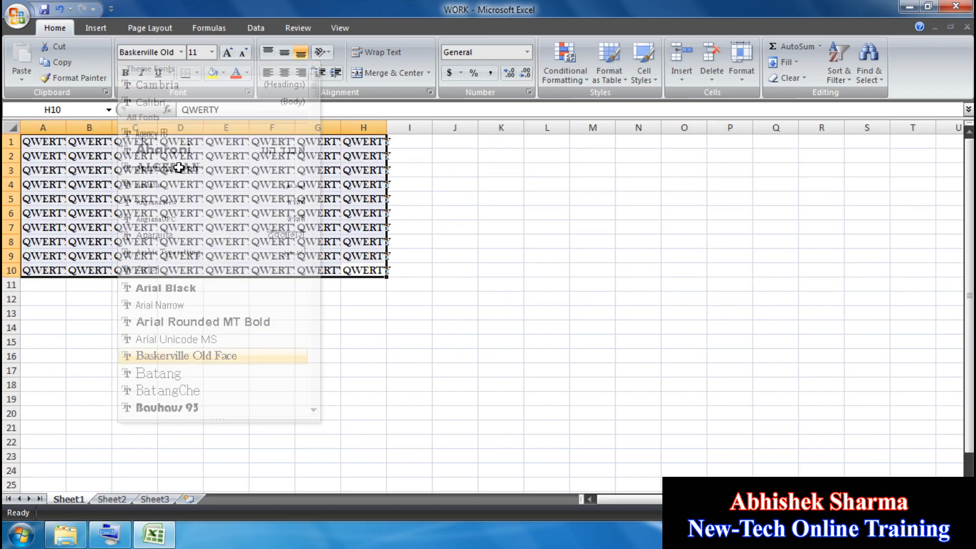
{"action": "left_click", "coordinate": [179, 53]}
{"action": "left_click", "coordinate": [173, 407]}
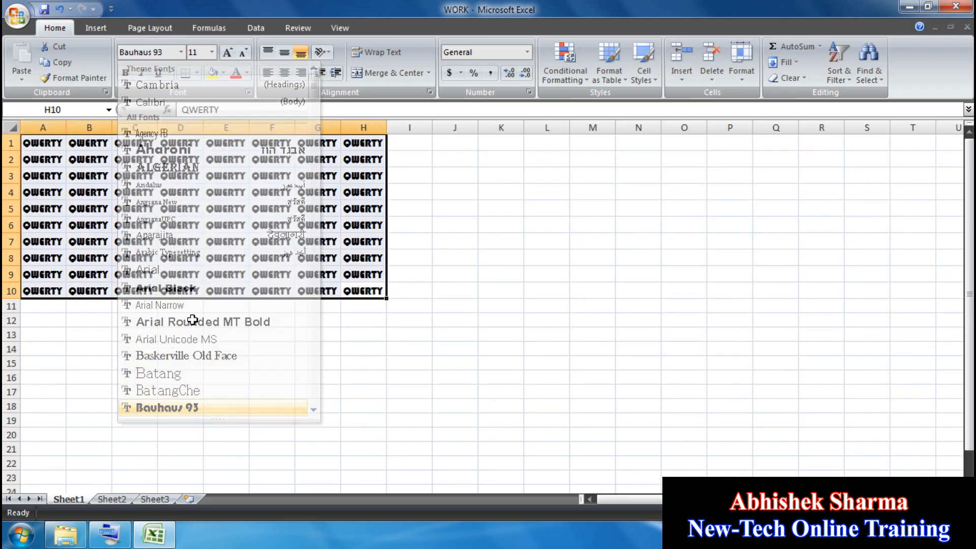
{"action": "left_click", "coordinate": [193, 319]}
{"action": "left_click_drag", "start_coordinate": [353, 289], "coordinate": [40, 143]}
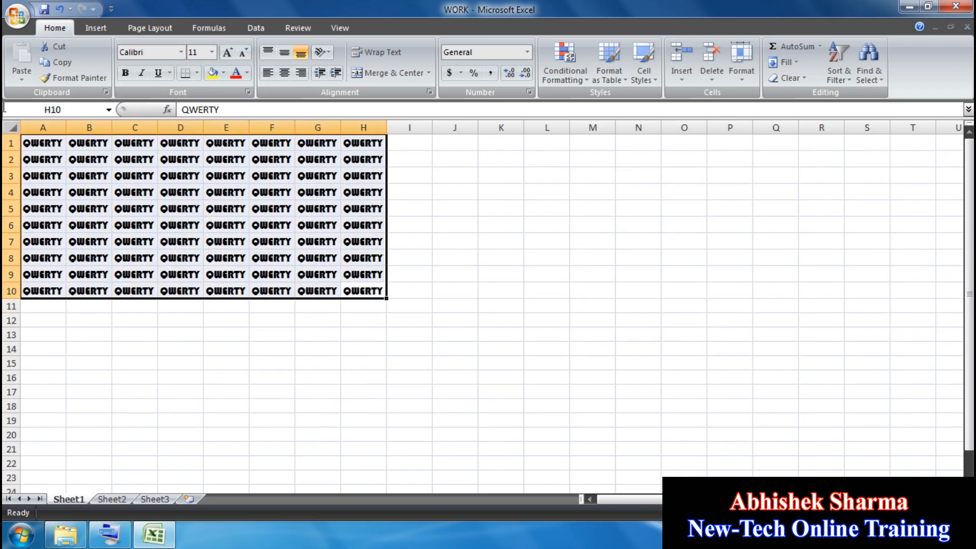
{"action": "left_click", "coordinate": [181, 52]}
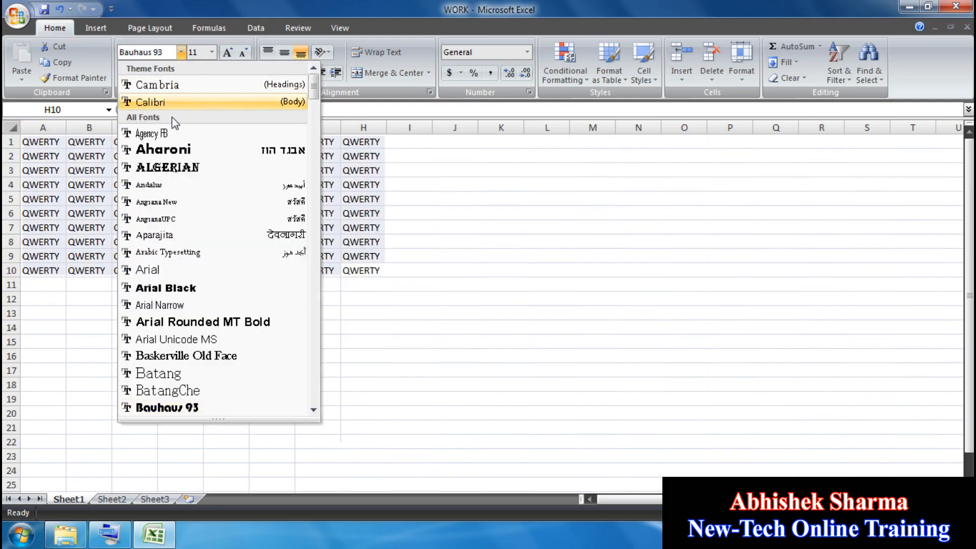
{"action": "left_click", "coordinate": [167, 102]}
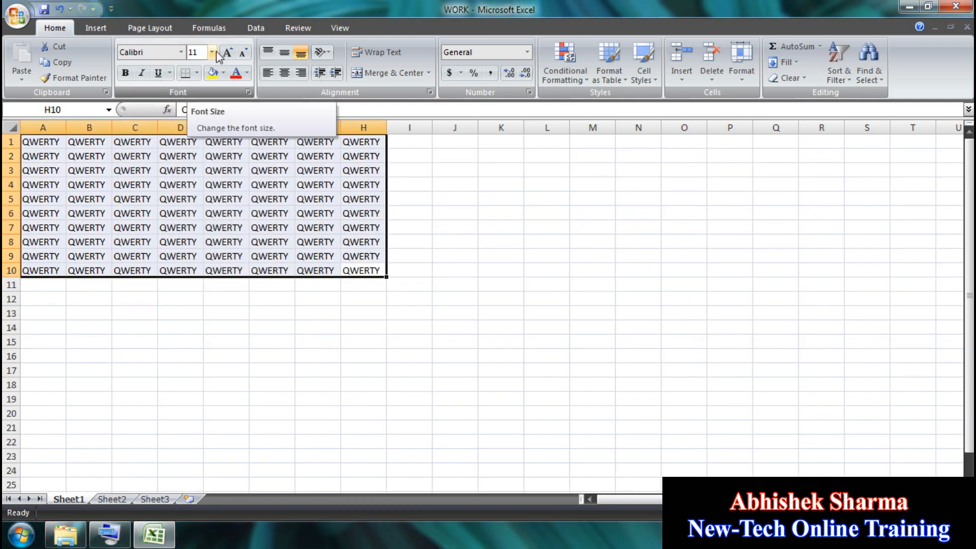
{"action": "left_click", "coordinate": [211, 53]}
{"action": "left_click", "coordinate": [195, 189]}
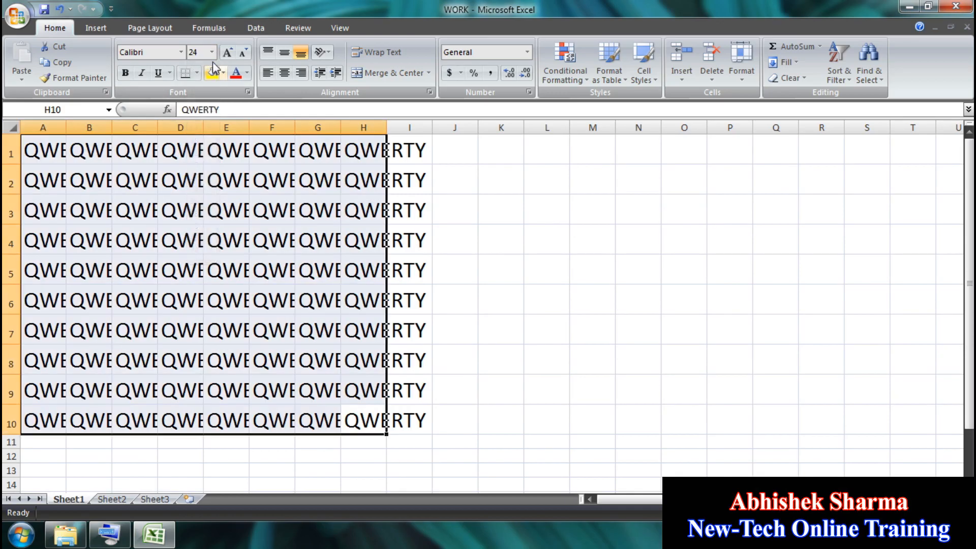
{"action": "left_click", "coordinate": [212, 52]}
{"action": "left_click", "coordinate": [193, 68]}
{"action": "left_click", "coordinate": [211, 52]}
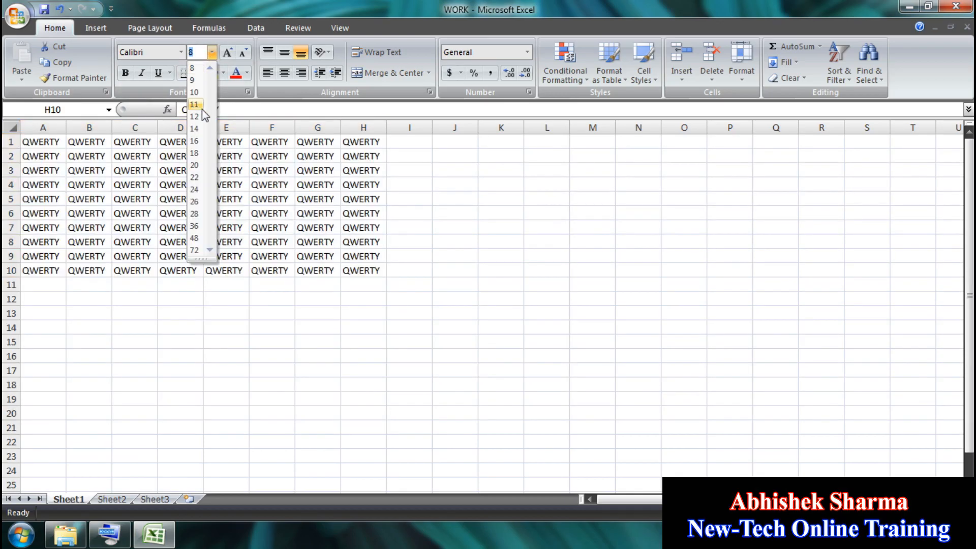
{"action": "left_click", "coordinate": [199, 107]}
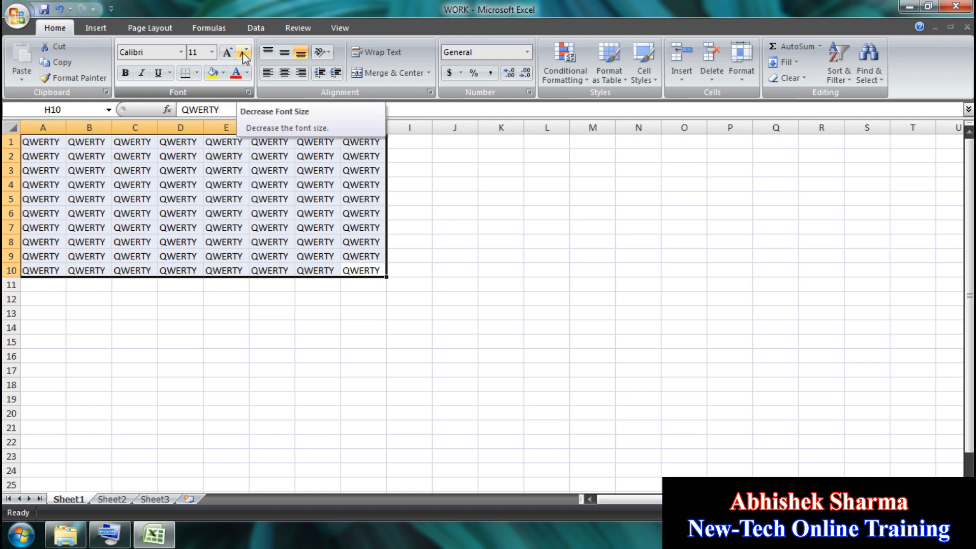
{"action": "left_click", "coordinate": [224, 55]}
{"action": "left_click", "coordinate": [224, 55]}
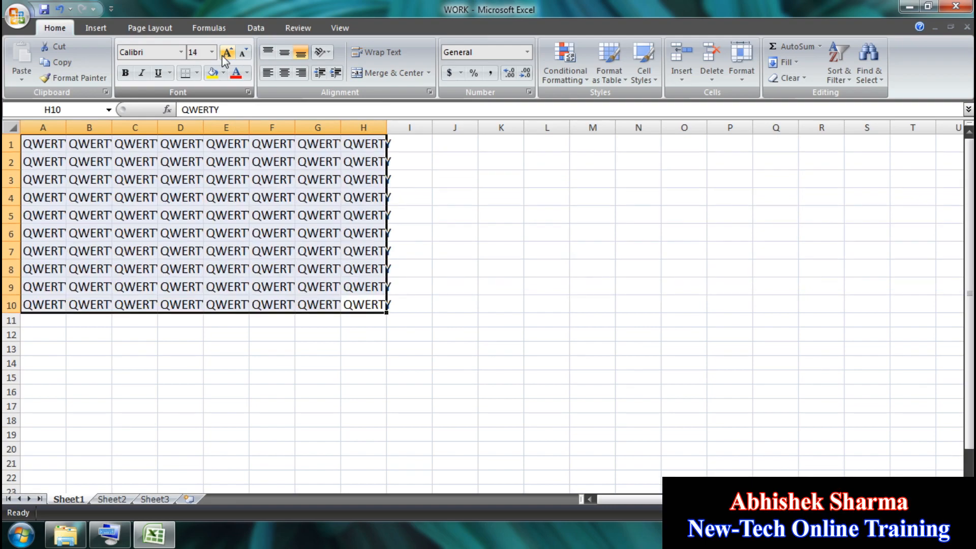
{"action": "left_click", "coordinate": [225, 53]}
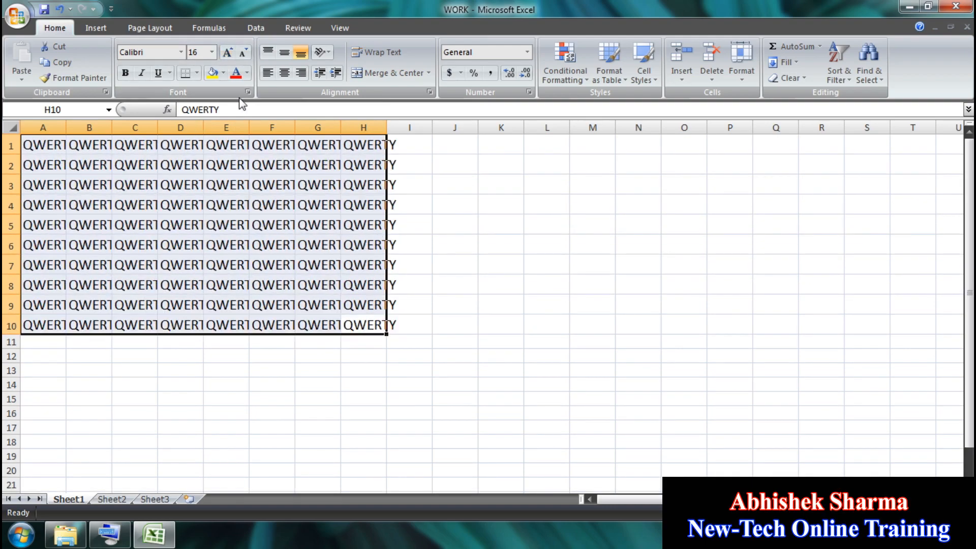
{"action": "left_click", "coordinate": [242, 54]}
{"action": "left_click", "coordinate": [242, 53]}
{"action": "left_click", "coordinate": [242, 54]}
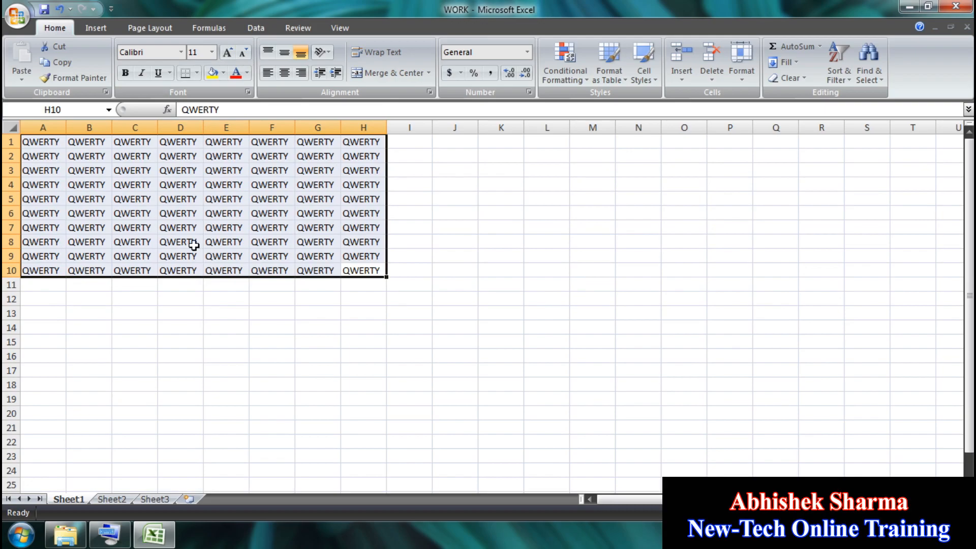
{"action": "left_click", "coordinate": [127, 75]}
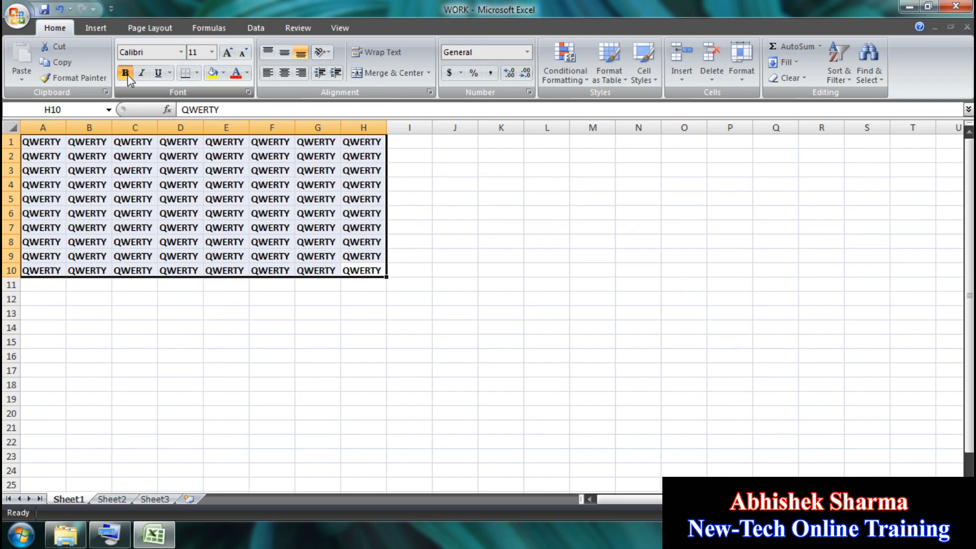
{"action": "left_click", "coordinate": [142, 73]}
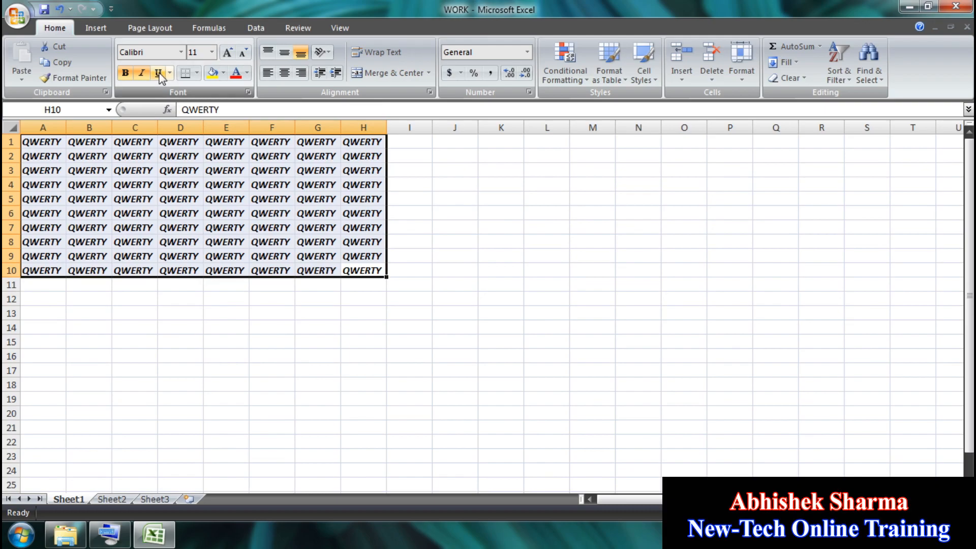
{"action": "left_click", "coordinate": [158, 73]}
{"action": "left_click", "coordinate": [158, 73]}
{"action": "left_click", "coordinate": [142, 72]}
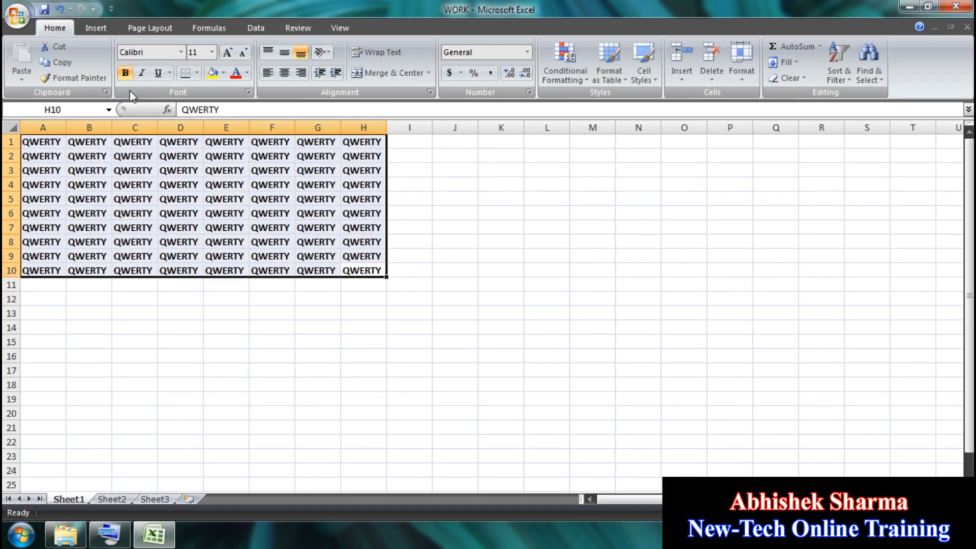
{"action": "left_click", "coordinate": [126, 73]}
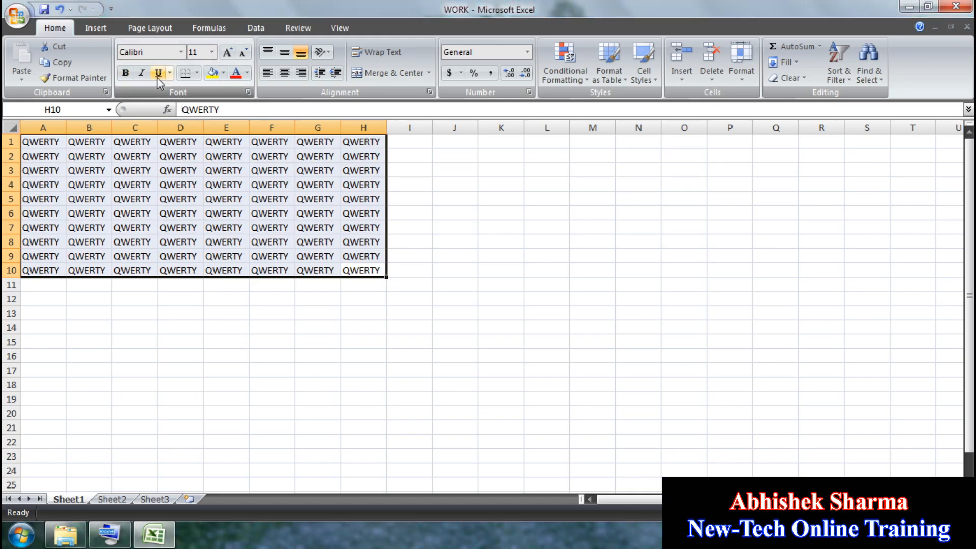
{"action": "key", "text": "ctrl+u"}
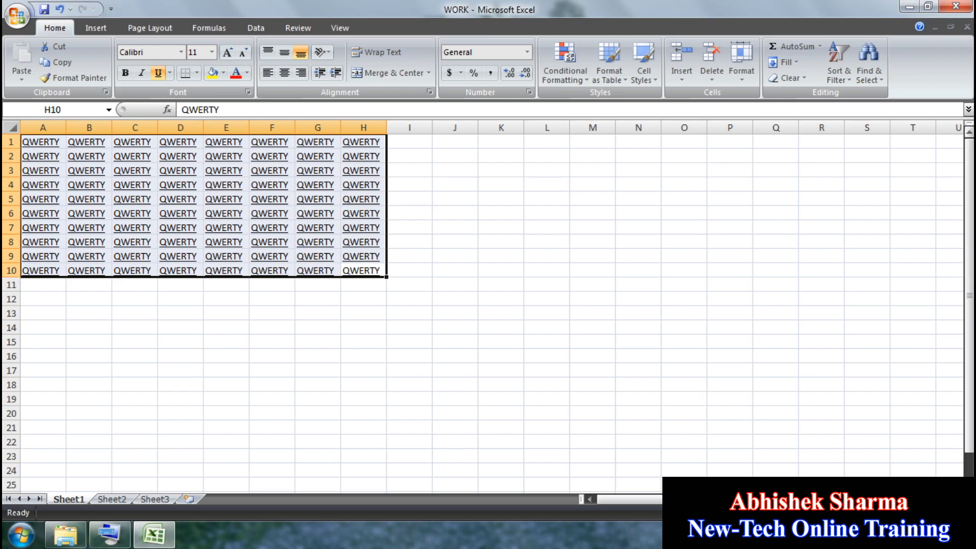
{"action": "left_click", "coordinate": [959, 513]}
{"action": "left_click", "coordinate": [958, 513]}
{"action": "left_click", "coordinate": [959, 513]}
{"action": "left_click", "coordinate": [959, 513]}
{"action": "left_click", "coordinate": [959, 513]}
{"action": "left_click", "coordinate": [959, 513]}
{"action": "left_click", "coordinate": [959, 513]}
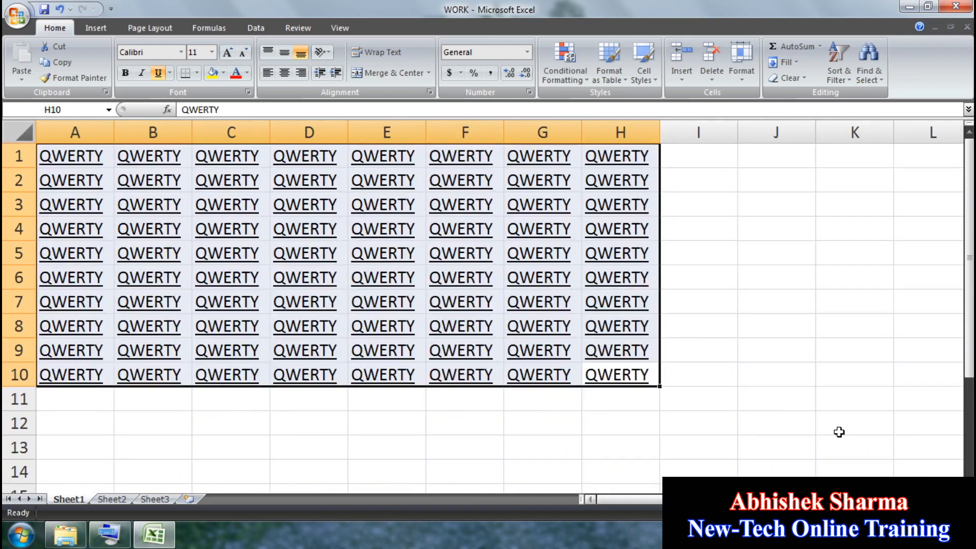
{"action": "left_click", "coordinate": [698, 326]}
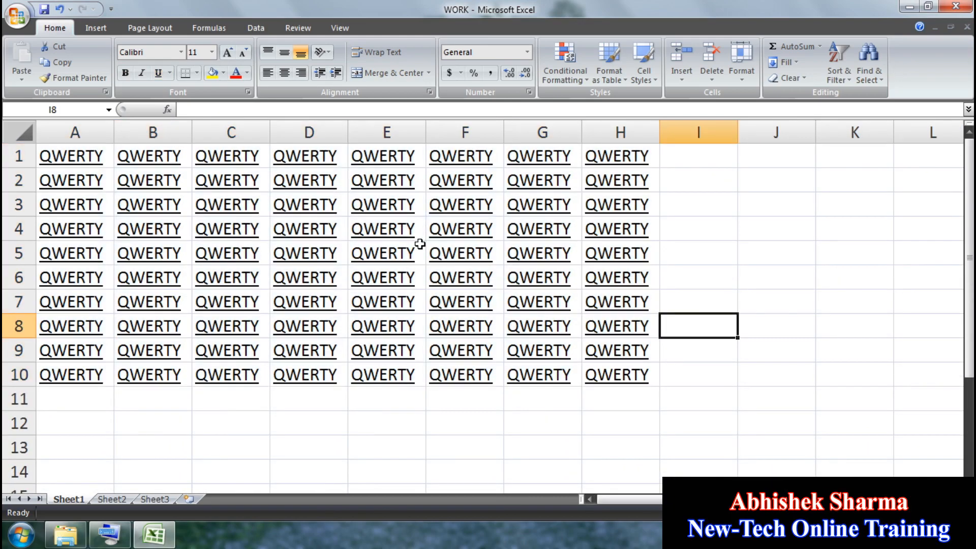
{"action": "left_click_drag", "start_coordinate": [604, 382], "coordinate": [29, 129]}
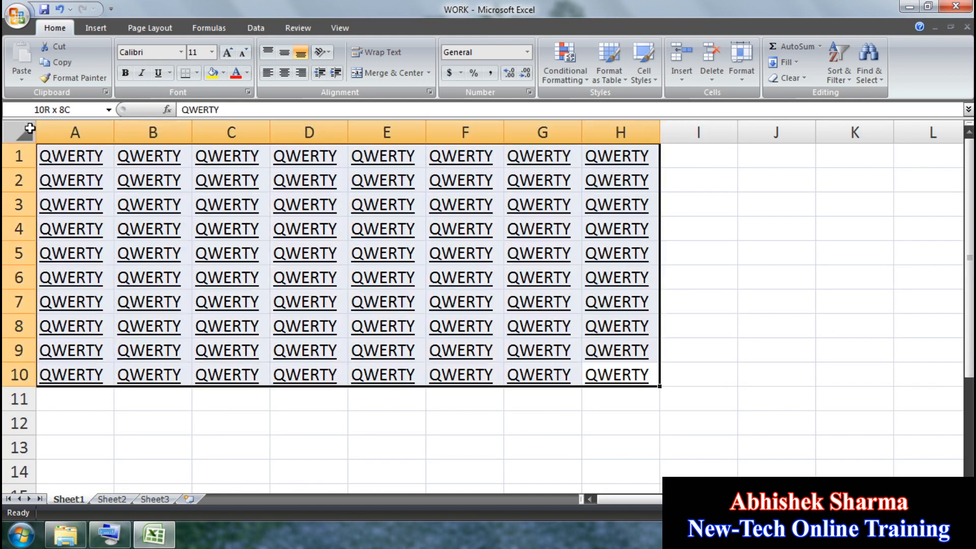
{"action": "left_click", "coordinate": [170, 73]}
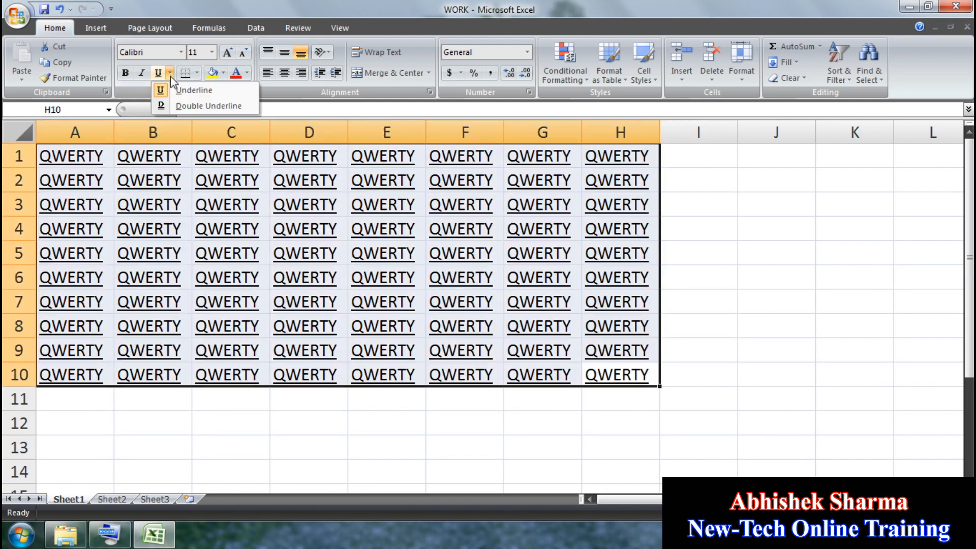
{"action": "left_click", "coordinate": [175, 106]}
{"action": "left_click", "coordinate": [149, 182]}
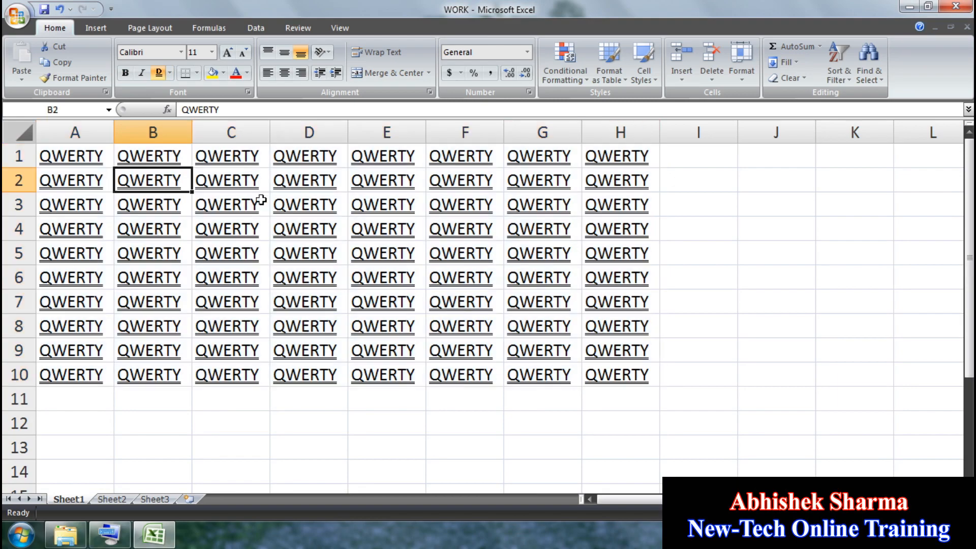
{"action": "left_click", "coordinate": [261, 200]}
{"action": "left_click", "coordinate": [305, 263]}
{"action": "left_click_drag", "start_coordinate": [589, 377], "coordinate": [11, 139]}
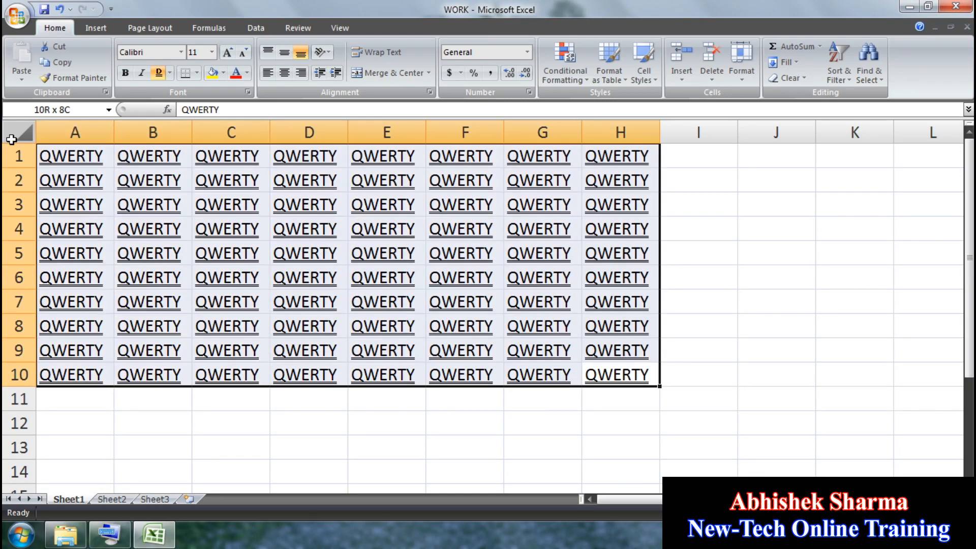
{"action": "left_click", "coordinate": [170, 73]}
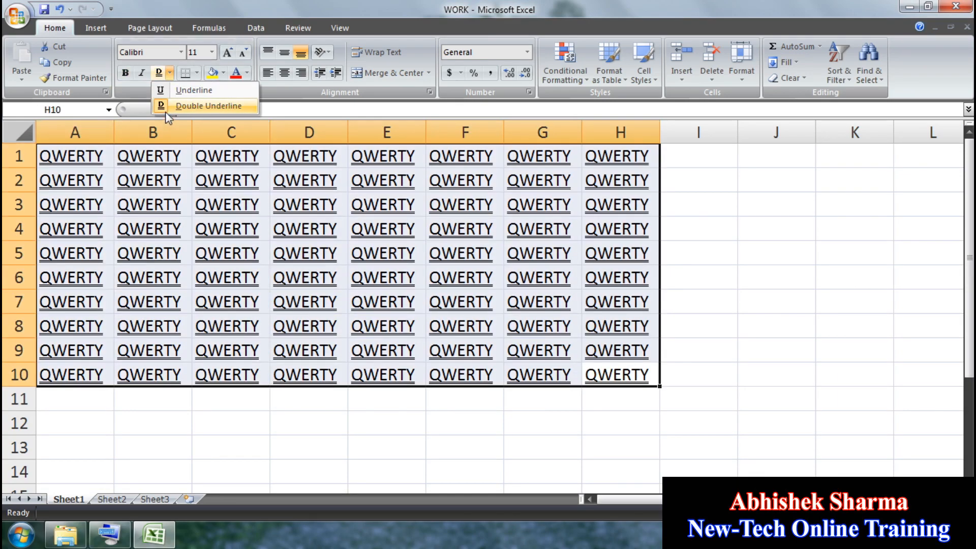
{"action": "left_click", "coordinate": [184, 91]}
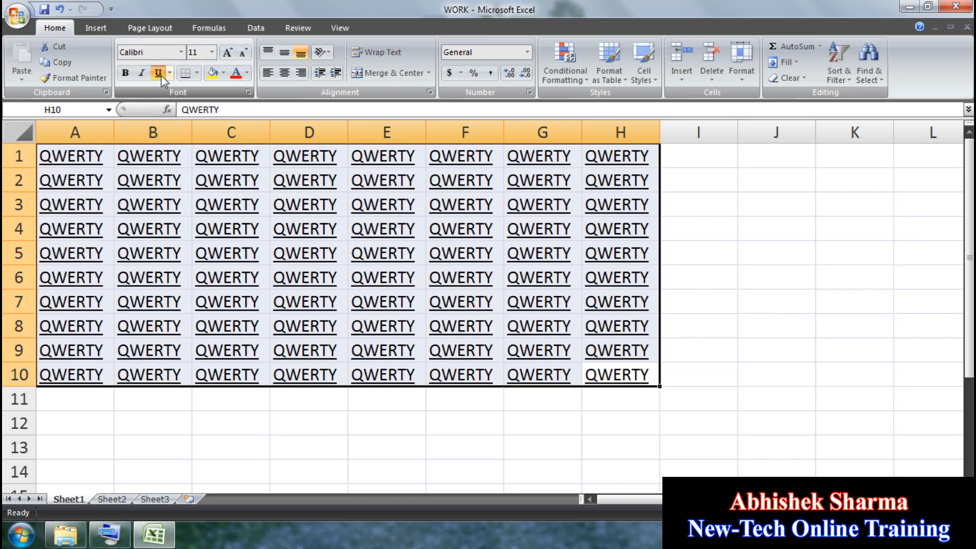
{"action": "left_click", "coordinate": [158, 73]}
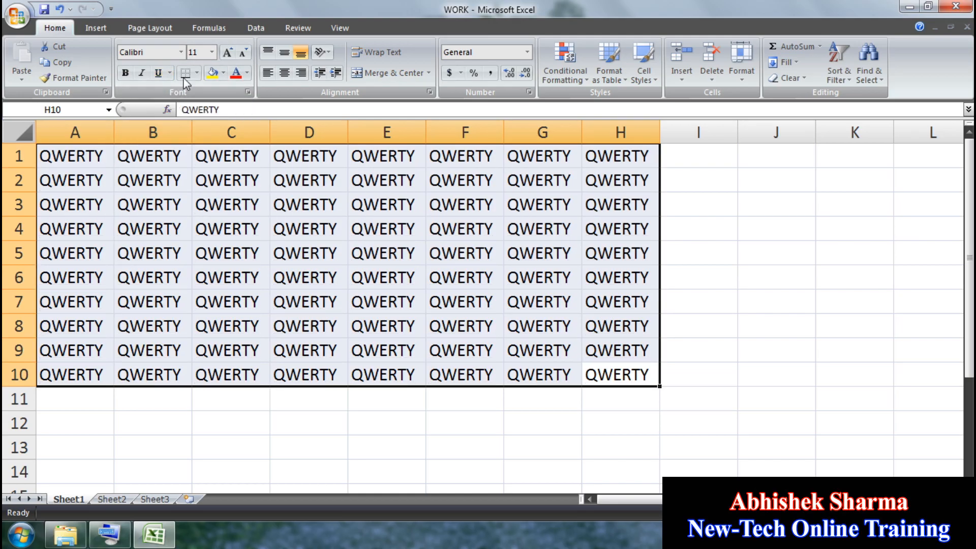
Step: Apply All Borders to the QWERTY grid, then remove all borders from A1:H10
{"action": "left_click", "coordinate": [197, 73]}
{"action": "left_click", "coordinate": [203, 186]}
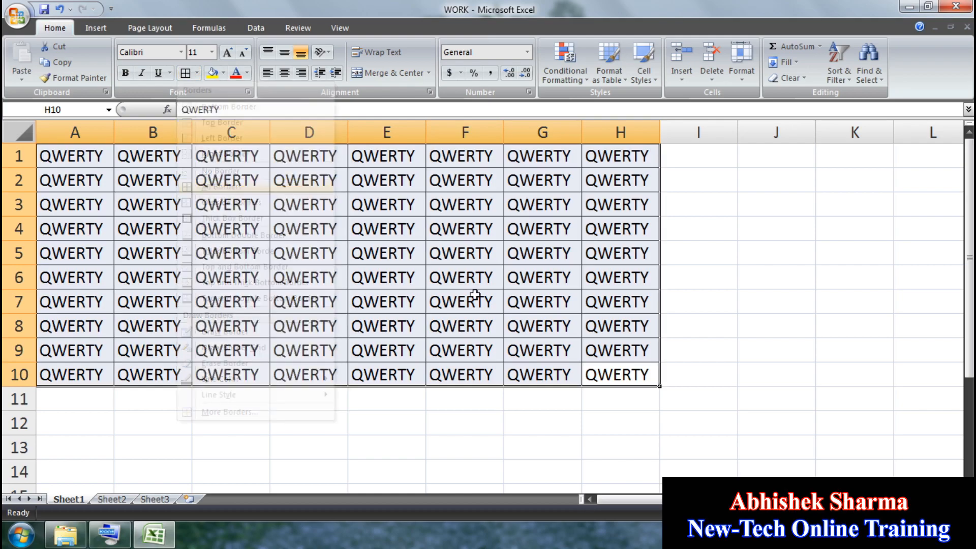
{"action": "left_click", "coordinate": [474, 295]}
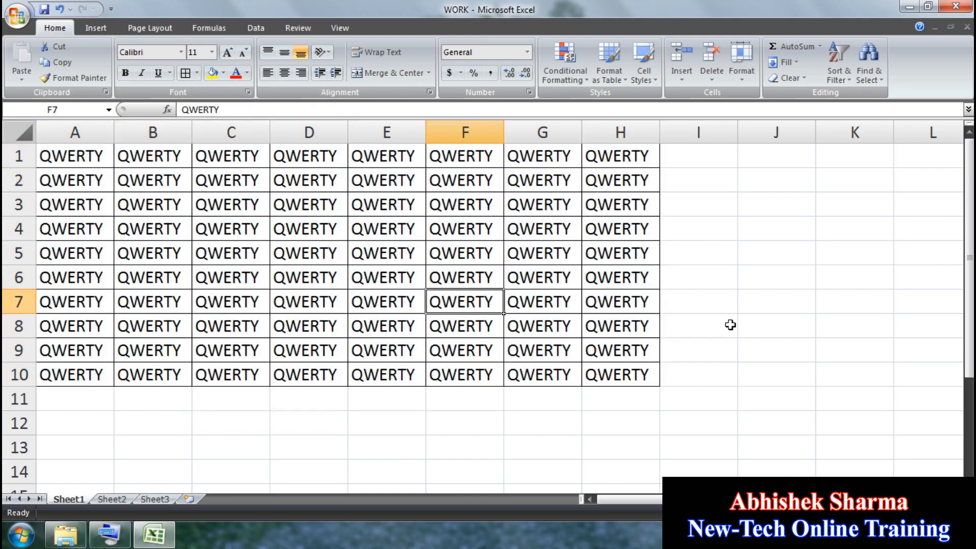
{"action": "left_click_drag", "start_coordinate": [623, 385], "coordinate": [94, 127]}
{"action": "left_click", "coordinate": [196, 72]}
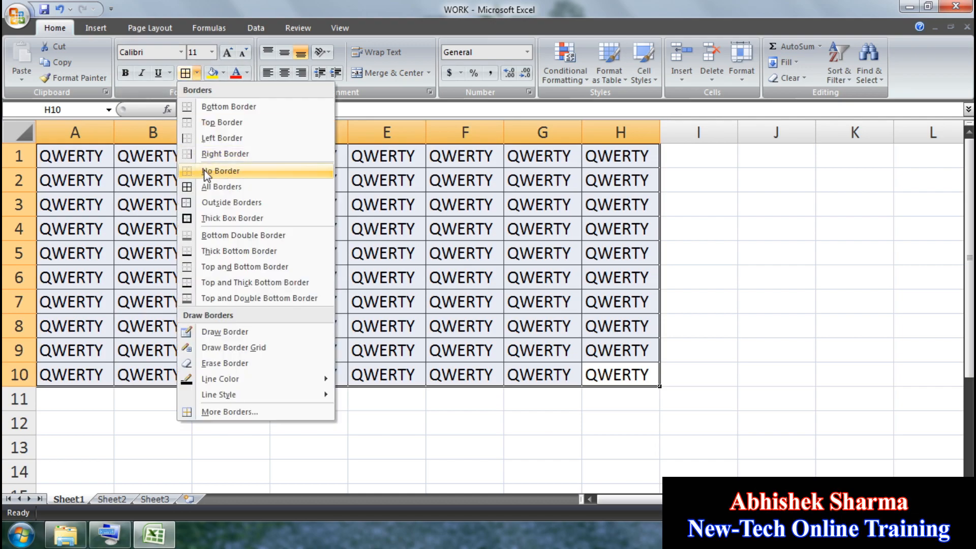
{"action": "left_click", "coordinate": [219, 170]}
{"action": "left_click", "coordinate": [196, 74]}
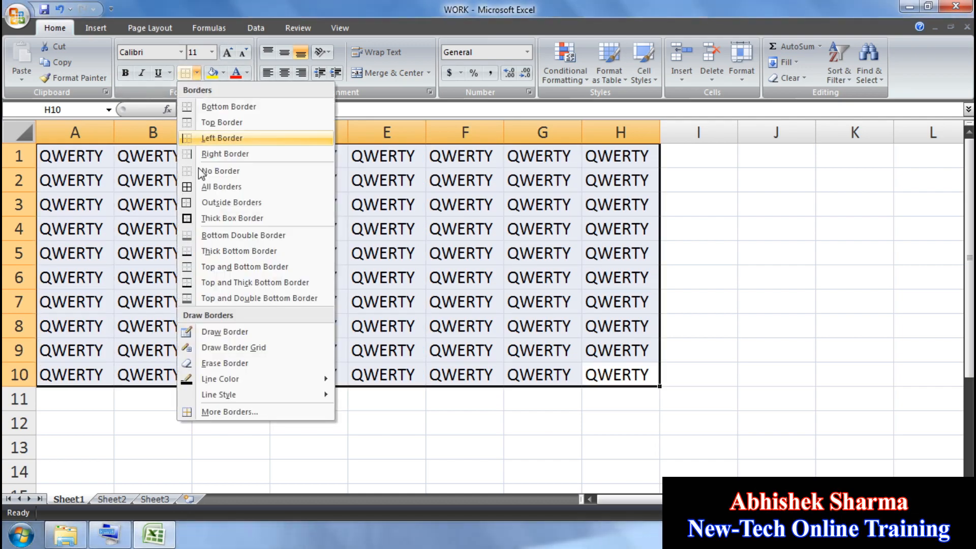
{"action": "left_click", "coordinate": [436, 248]}
Step: Clear the contents of A1:D10 and E1:H2, leaving the block E3:H10
{"action": "left_click_drag", "start_coordinate": [307, 375], "coordinate": [4, 99]}
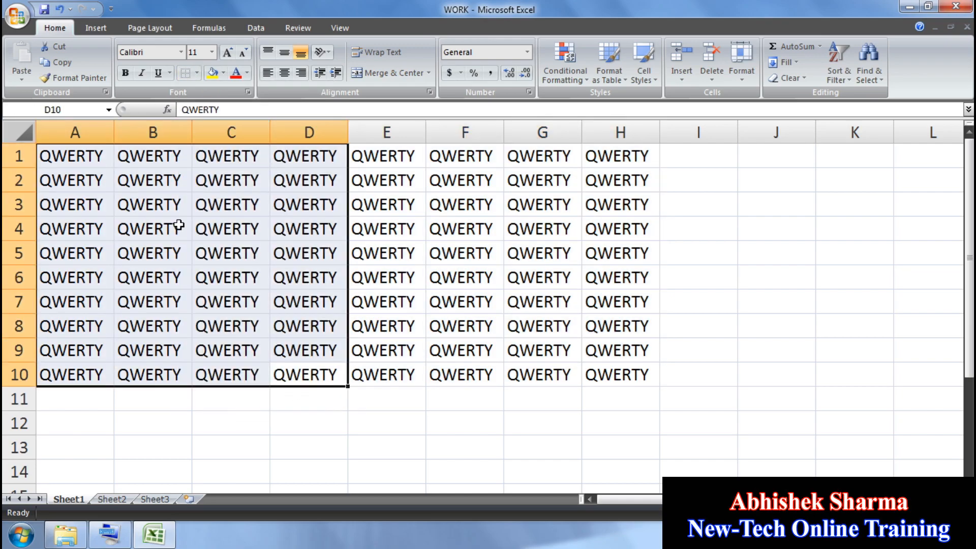
{"action": "key", "text": "Delete"}
{"action": "left_click_drag", "start_coordinate": [609, 376], "coordinate": [593, 146]}
{"action": "key", "text": "Delete"}
{"action": "left_click", "coordinate": [598, 342]}
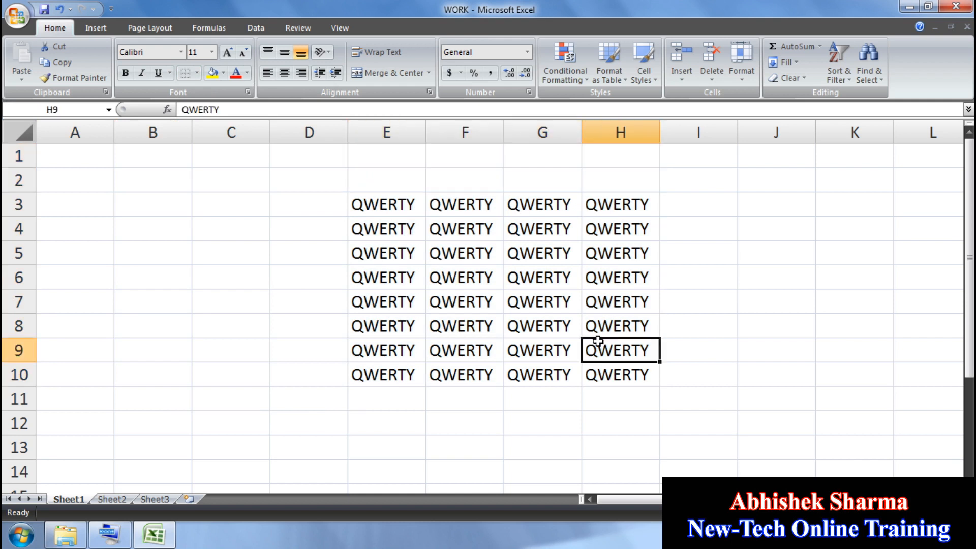
Step: Put a thick box border around E3:H10 and an outline around inner block F4:G9
{"action": "left_click_drag", "start_coordinate": [617, 377], "coordinate": [365, 203]}
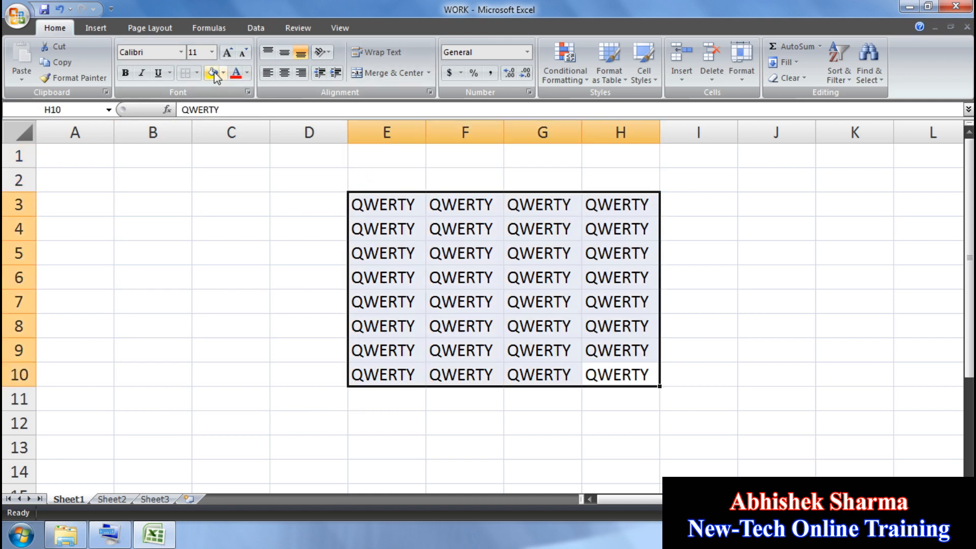
{"action": "left_click", "coordinate": [197, 72]}
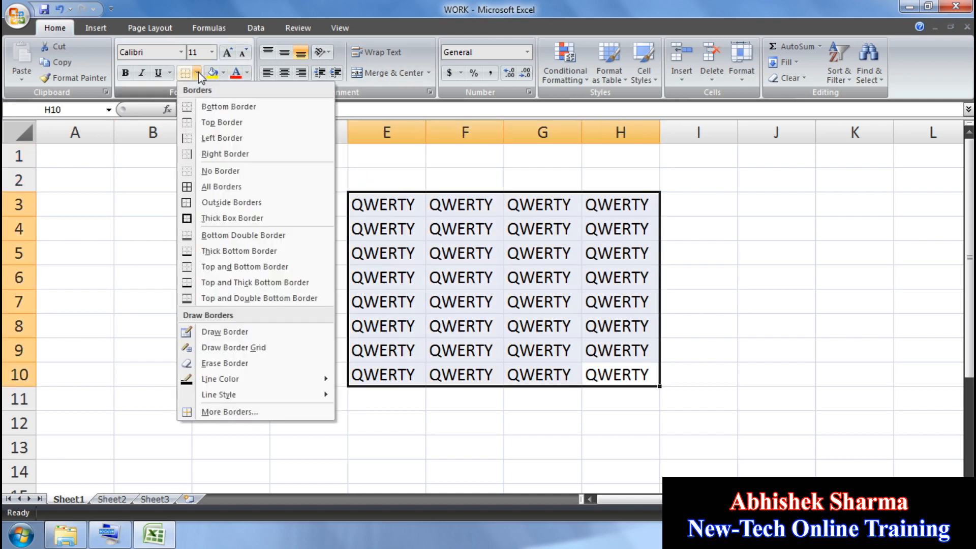
{"action": "left_click", "coordinate": [249, 222]}
{"action": "left_click", "coordinate": [283, 261]}
{"action": "left_click", "coordinate": [480, 427]}
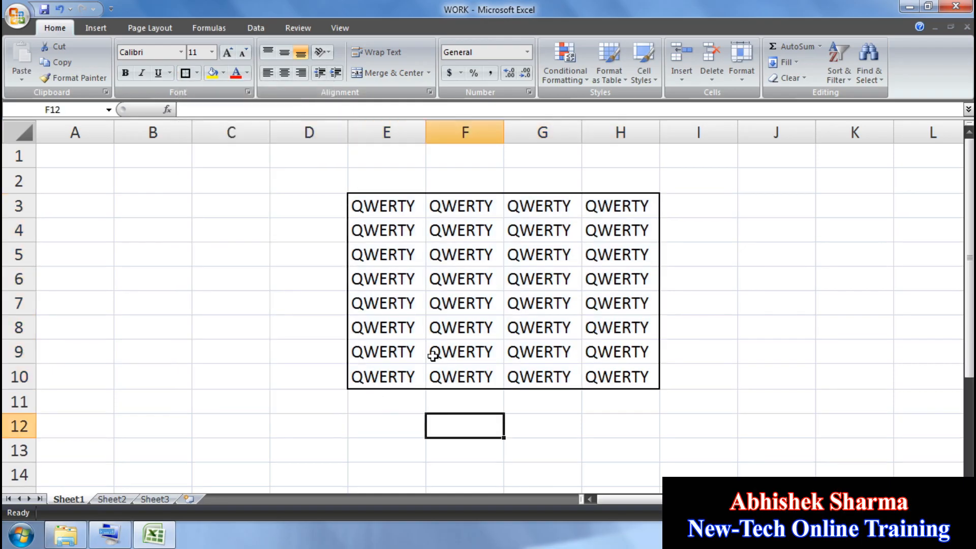
{"action": "left_click_drag", "start_coordinate": [448, 230], "coordinate": [552, 347]}
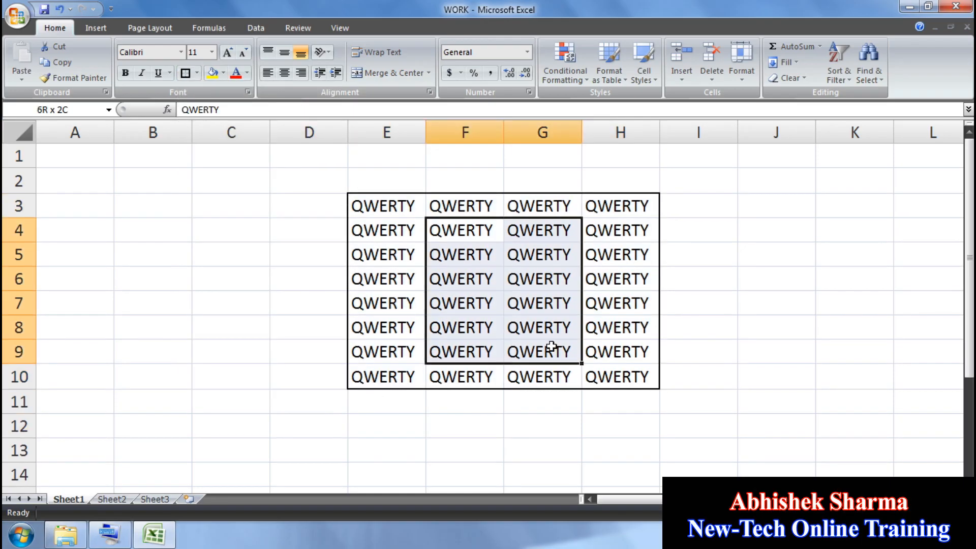
{"action": "left_click", "coordinate": [197, 73]}
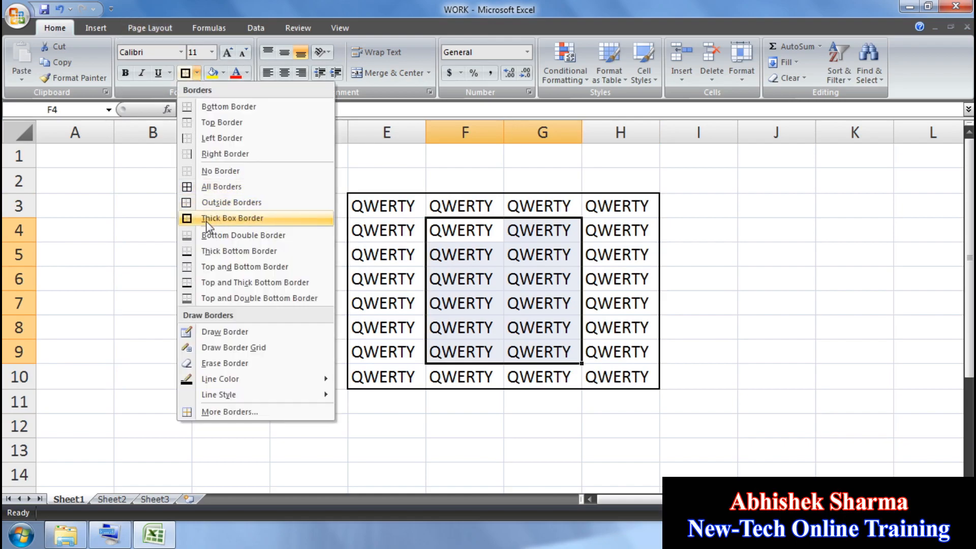
{"action": "left_click", "coordinate": [213, 203]}
Step: Remove all borders from the area D2:I11 surrounding the table
{"action": "left_click_drag", "start_coordinate": [261, 265], "coordinate": [309, 279]}
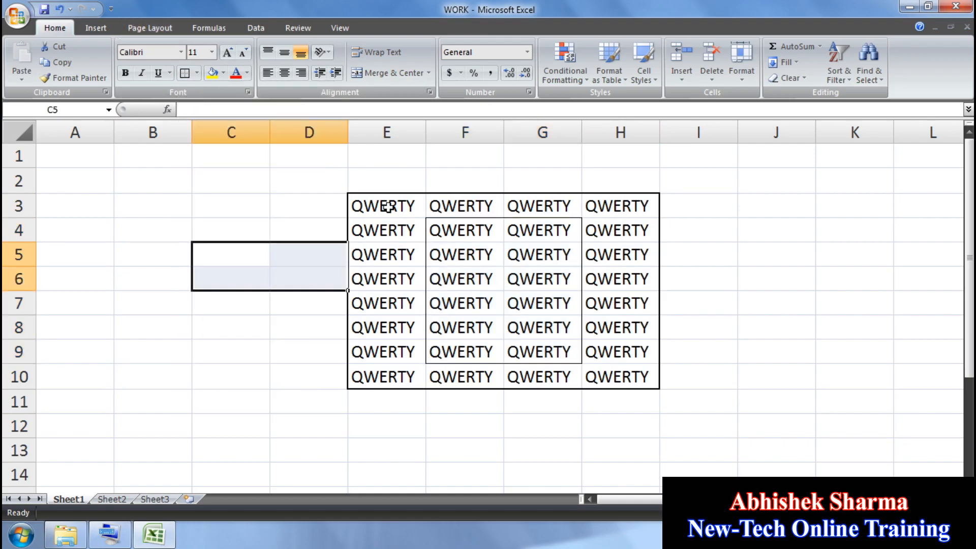
{"action": "left_click", "coordinate": [398, 170]}
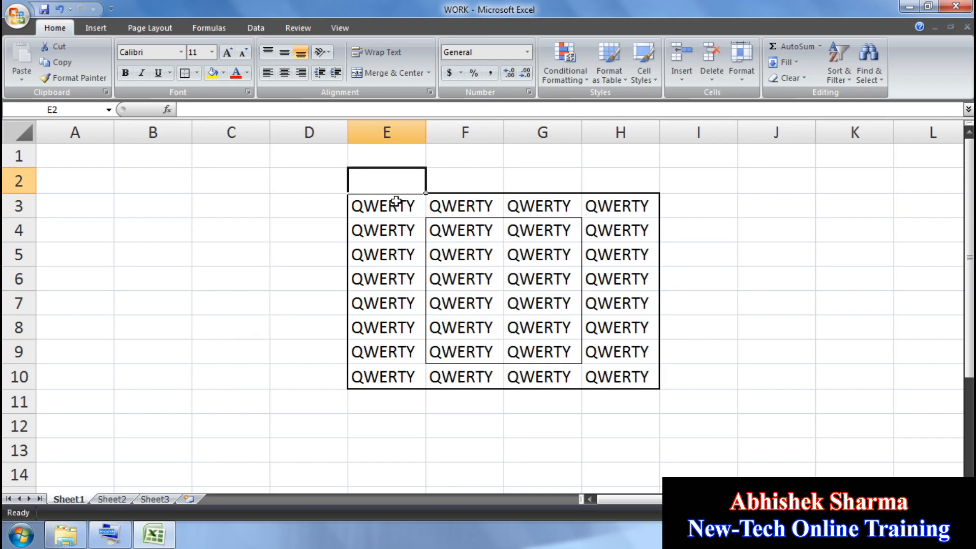
{"action": "left_click", "coordinate": [346, 207]}
{"action": "left_click", "coordinate": [330, 235]}
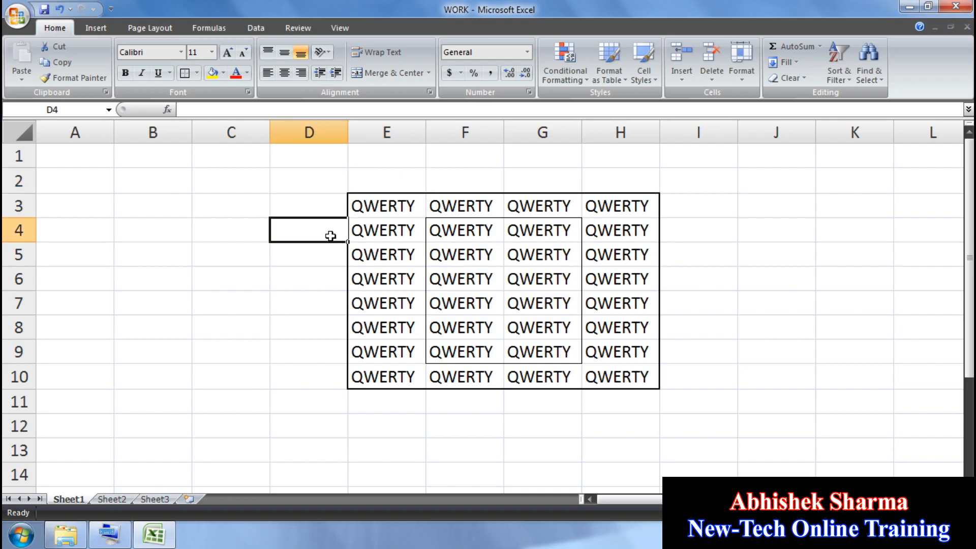
{"action": "left_click", "coordinate": [442, 257]}
{"action": "left_click", "coordinate": [424, 263]}
{"action": "left_click", "coordinate": [416, 268]}
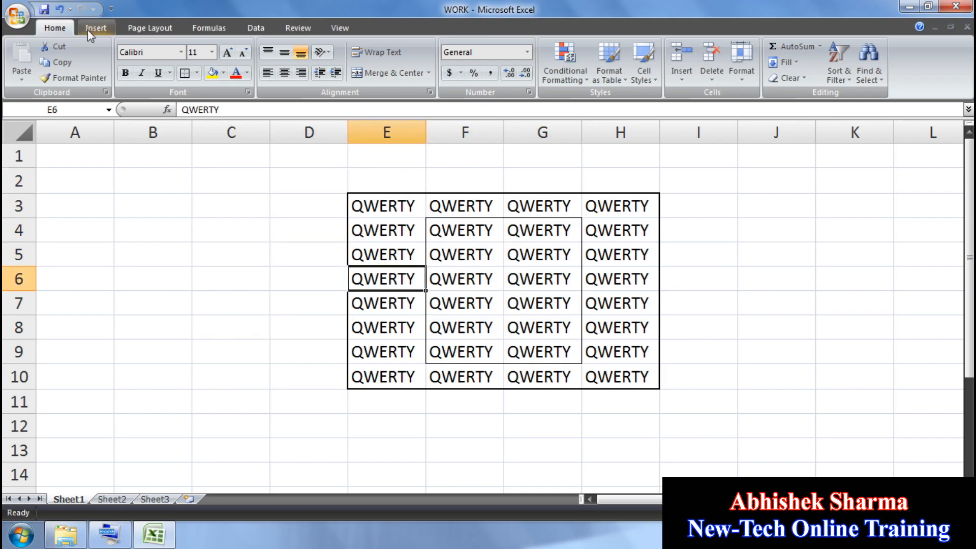
{"action": "left_click_drag", "start_coordinate": [330, 186], "coordinate": [732, 409]}
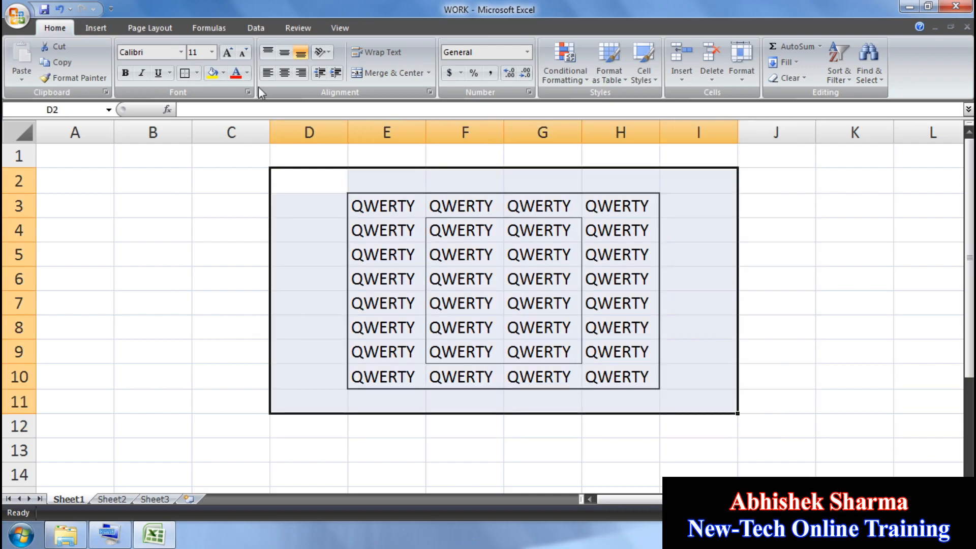
{"action": "left_click", "coordinate": [197, 73]}
{"action": "left_click", "coordinate": [224, 171]}
{"action": "left_click", "coordinate": [224, 209]}
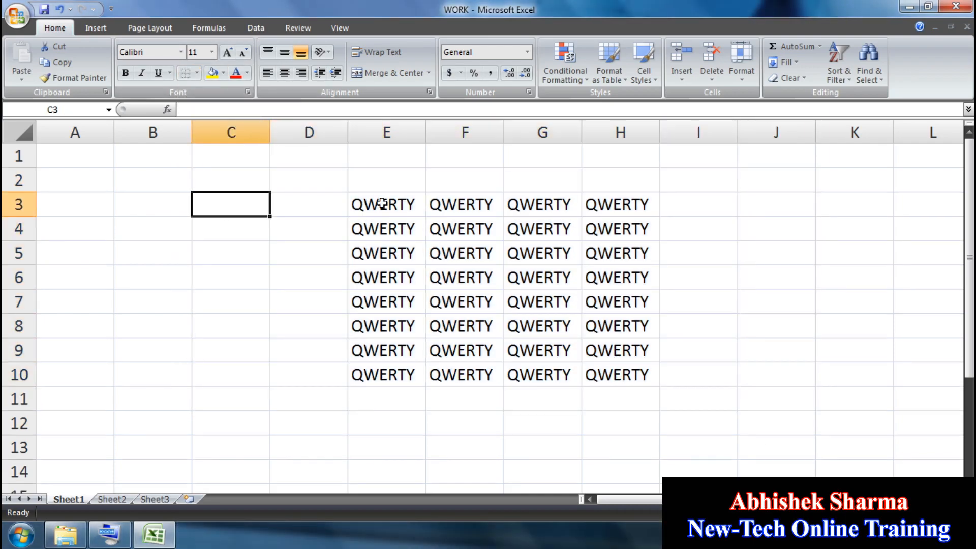
Step: Add a bottom border and a left border to E3:H10
{"action": "left_click_drag", "start_coordinate": [387, 202], "coordinate": [606, 368]}
{"action": "left_click", "coordinate": [196, 72]}
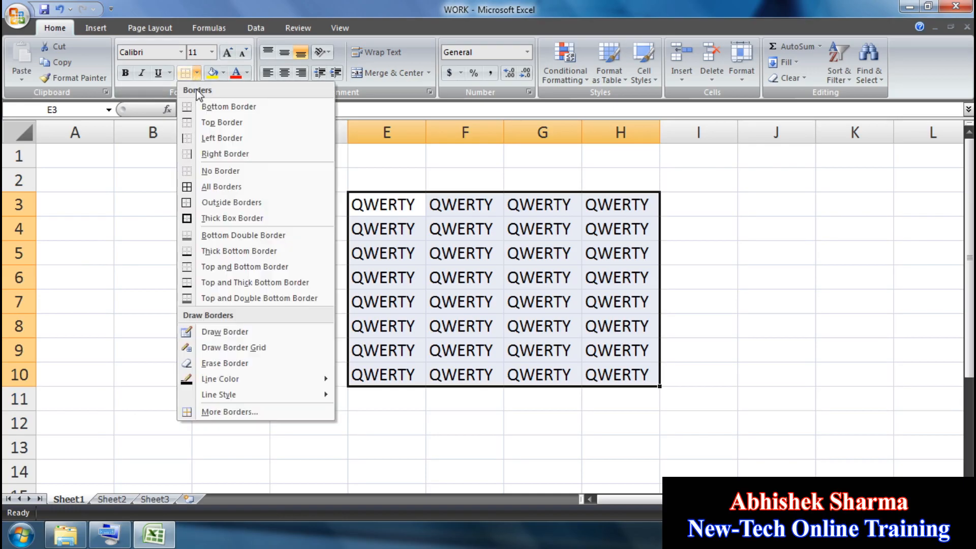
{"action": "left_click", "coordinate": [205, 107]}
{"action": "left_click", "coordinate": [196, 73]}
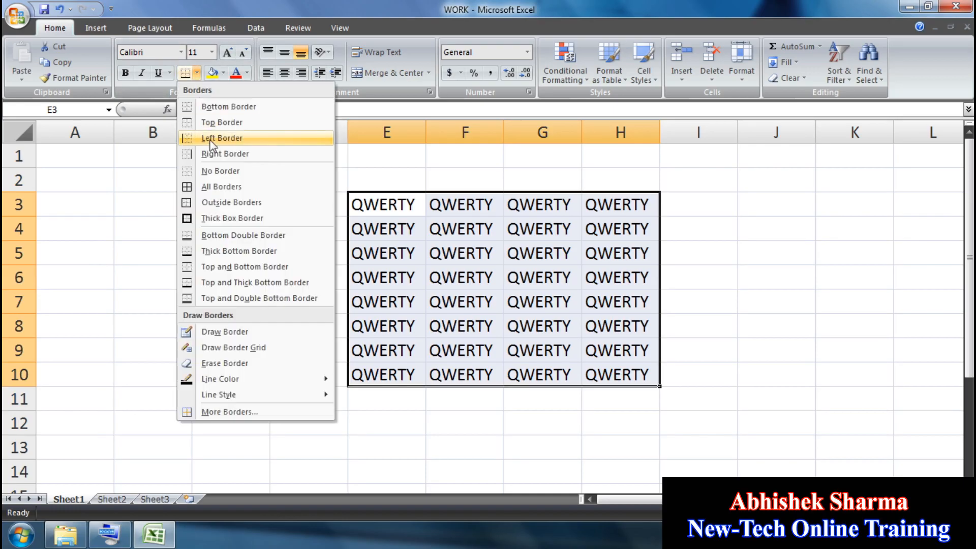
{"action": "left_click", "coordinate": [211, 140]}
{"action": "left_click", "coordinate": [244, 206]}
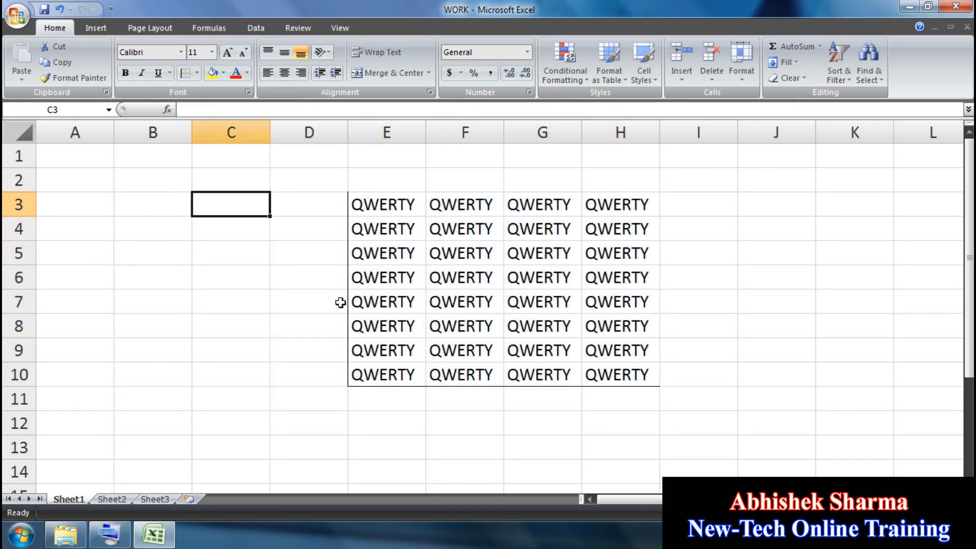
Step: Choose No Border for E3:H10 to clear every border
{"action": "left_click_drag", "start_coordinate": [603, 377], "coordinate": [357, 204]}
{"action": "left_click", "coordinate": [197, 73]}
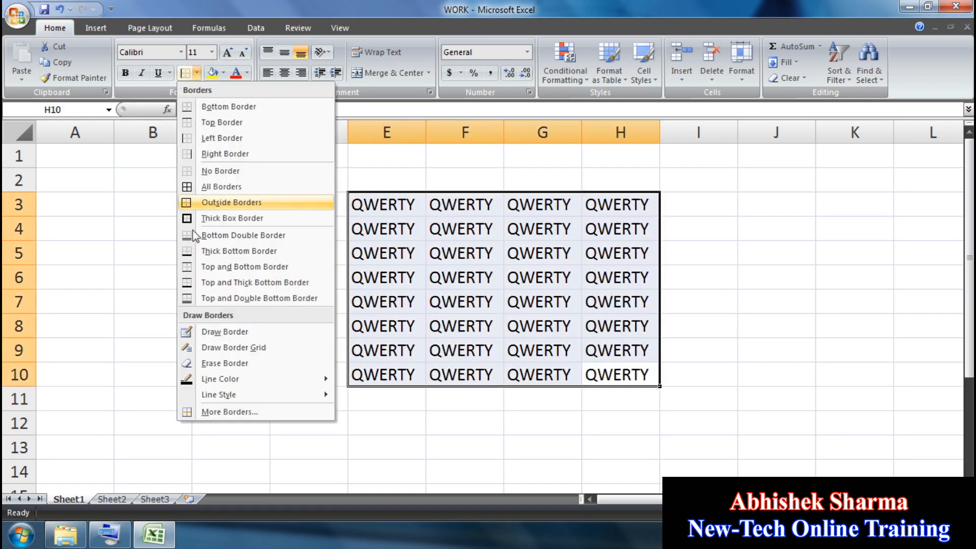
{"action": "left_click", "coordinate": [199, 175]}
{"action": "left_click", "coordinate": [247, 223]}
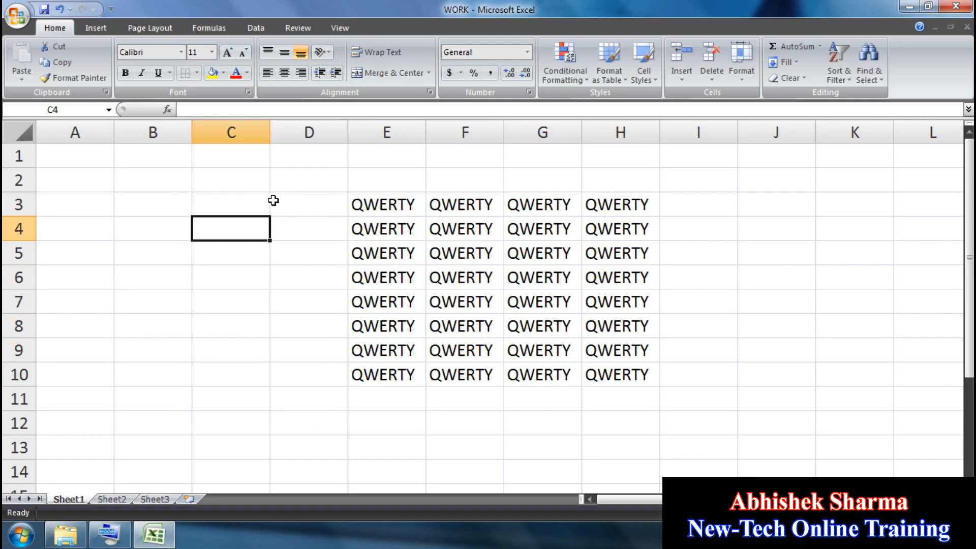
{"action": "left_click", "coordinate": [196, 73]}
Step: Set the border line colour to red and draw red outlines around E3:G9 and F4:G7
{"action": "mouse_move", "coordinate": [239, 382]}
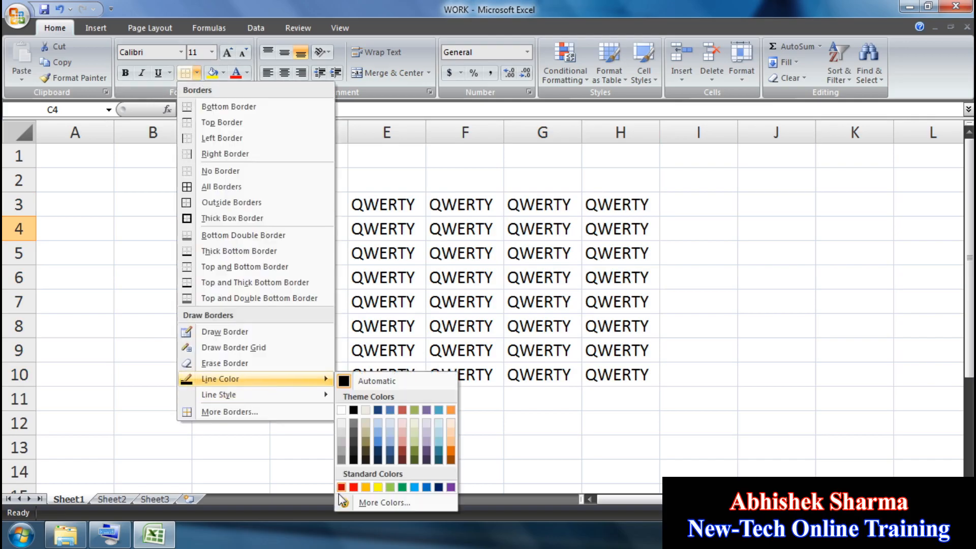
{"action": "left_click", "coordinate": [354, 487]}
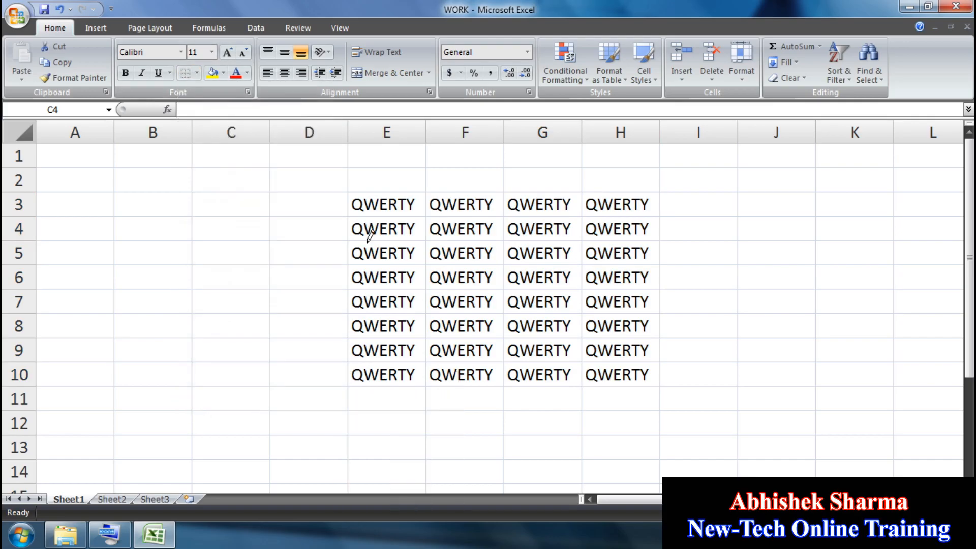
{"action": "left_click_drag", "start_coordinate": [363, 193], "coordinate": [580, 340]}
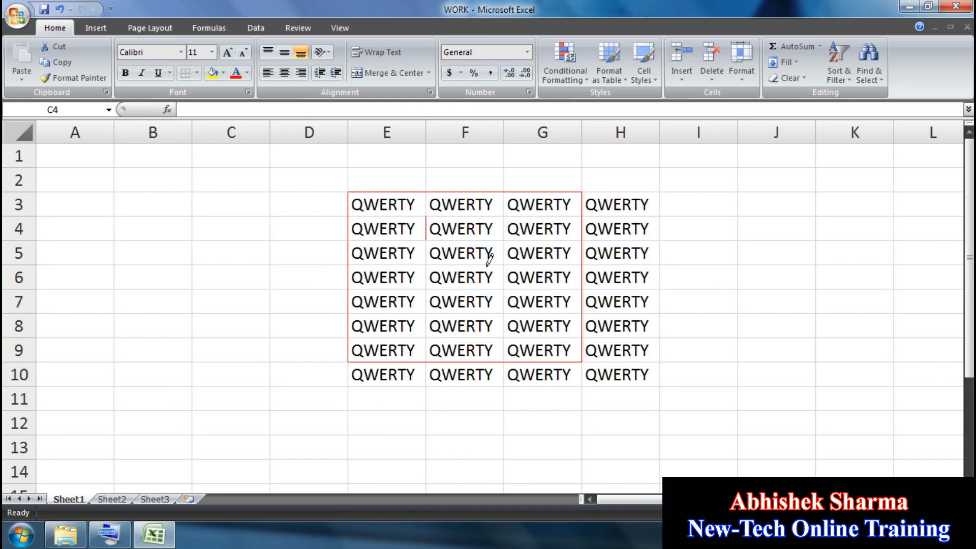
{"action": "left_click_drag", "start_coordinate": [488, 262], "coordinate": [449, 267]}
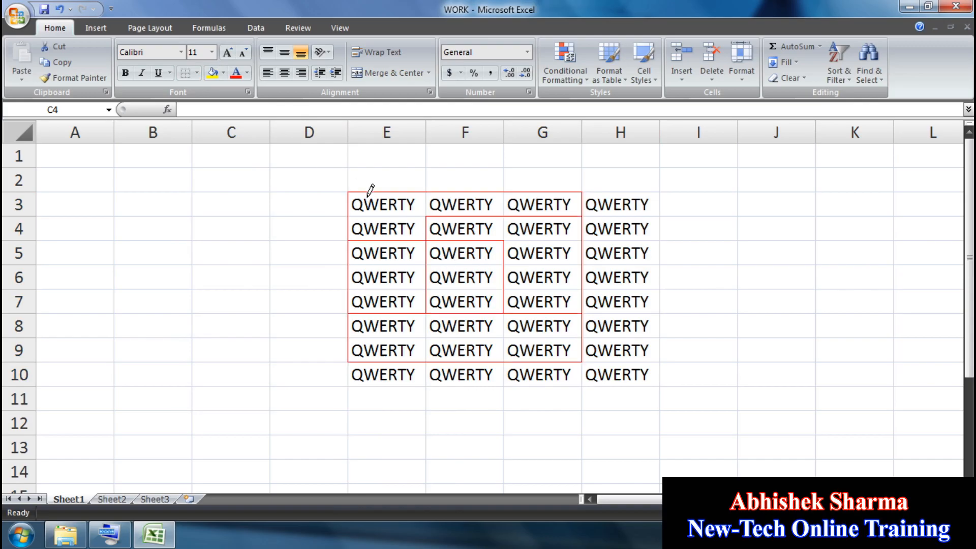
{"action": "left_click", "coordinate": [197, 75]}
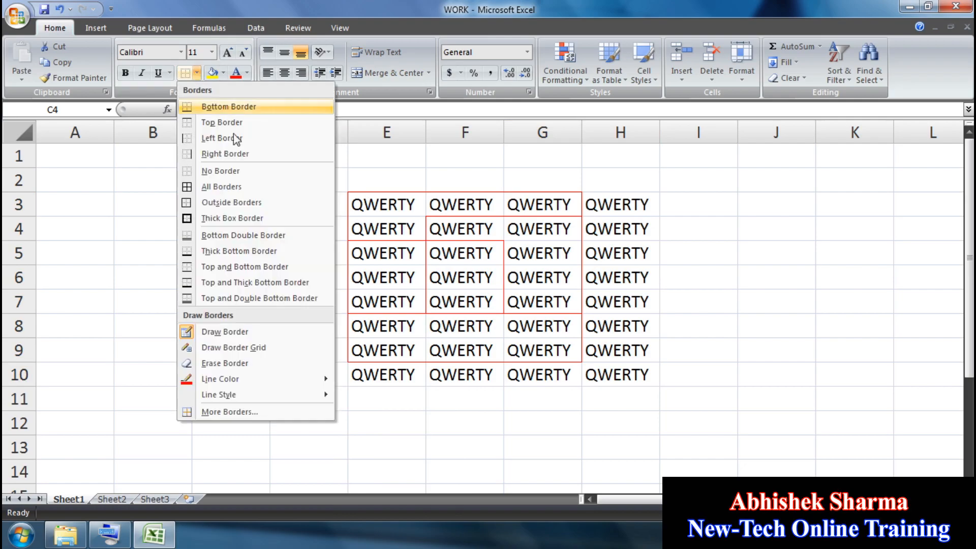
{"action": "key", "text": "Escape"}
{"action": "key", "text": "Escape"}
Step: Apply red All Borders to every cell of E3:H10
{"action": "left_click", "coordinate": [383, 201]}
{"action": "double_click", "coordinate": [383, 202]}
{"action": "left_click_drag", "start_coordinate": [383, 201], "coordinate": [452, 252]}
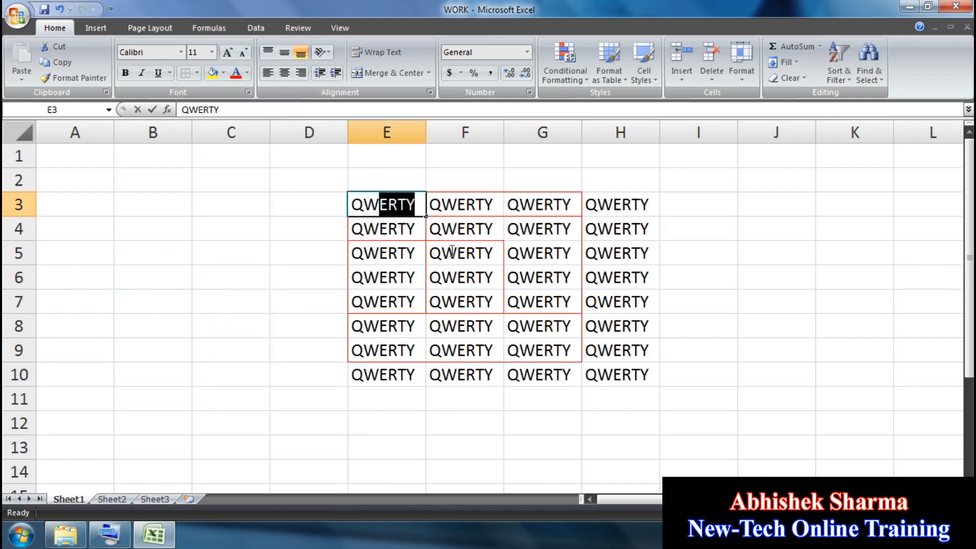
{"action": "left_click", "coordinate": [543, 320]}
{"action": "left_click_drag", "start_coordinate": [422, 213], "coordinate": [621, 379]}
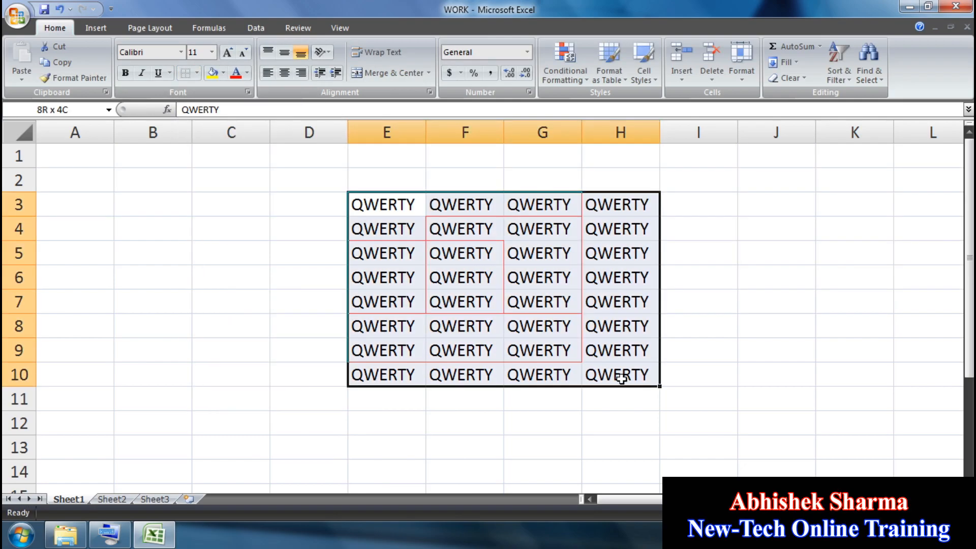
{"action": "left_click", "coordinate": [197, 74]}
{"action": "left_click", "coordinate": [203, 187]}
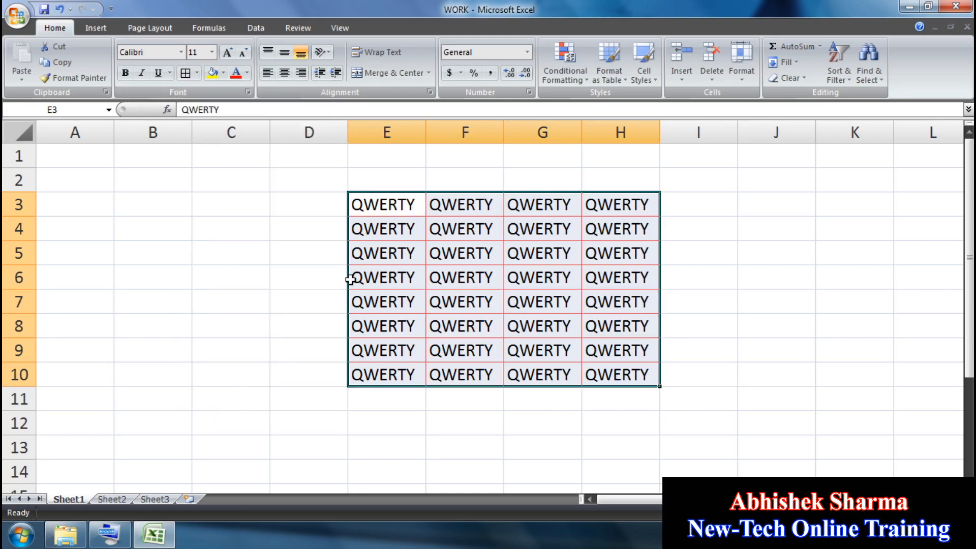
{"action": "left_click", "coordinate": [356, 277]}
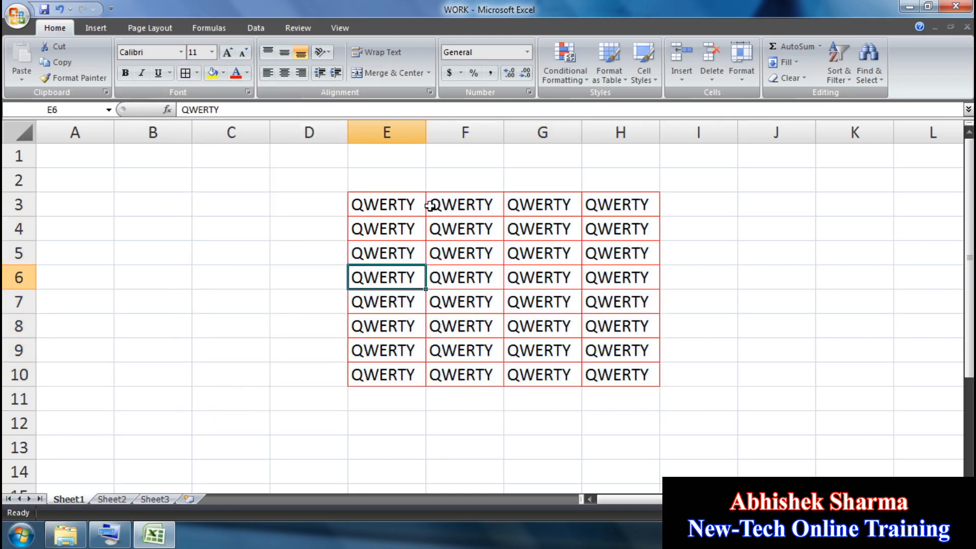
Step: Switch to a thick solid line style and put thick borders around cell E3
{"action": "left_click", "coordinate": [381, 206]}
{"action": "left_click", "coordinate": [197, 74]}
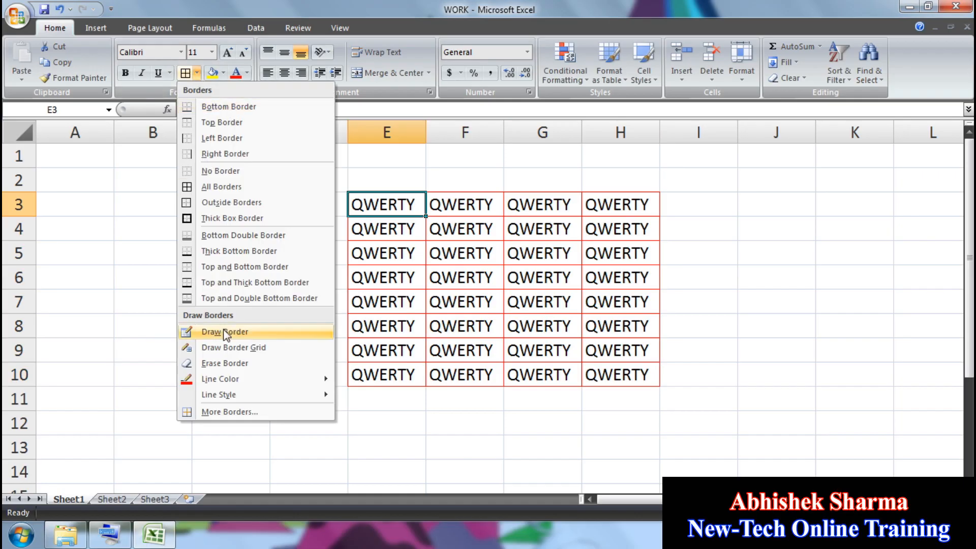
{"action": "mouse_move", "coordinate": [246, 394]}
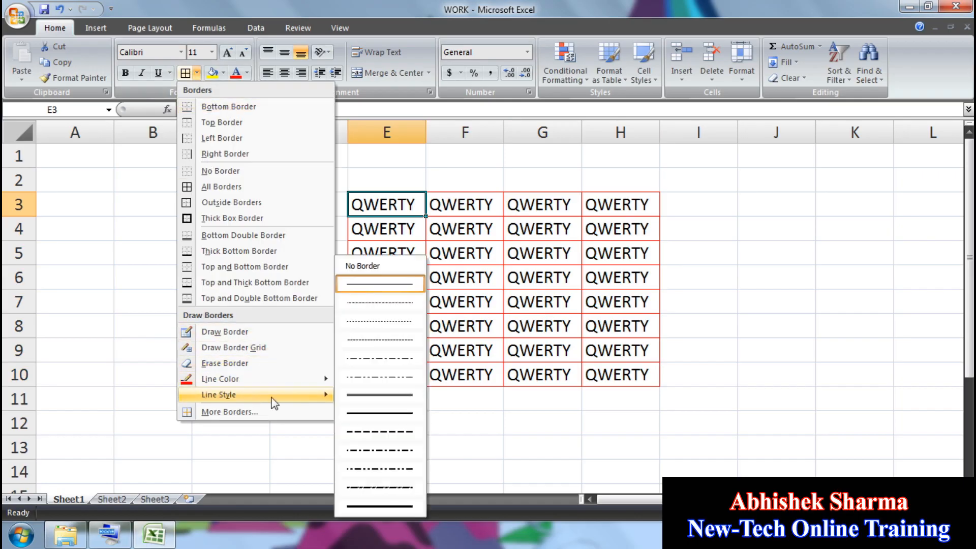
{"action": "left_click", "coordinate": [386, 407]}
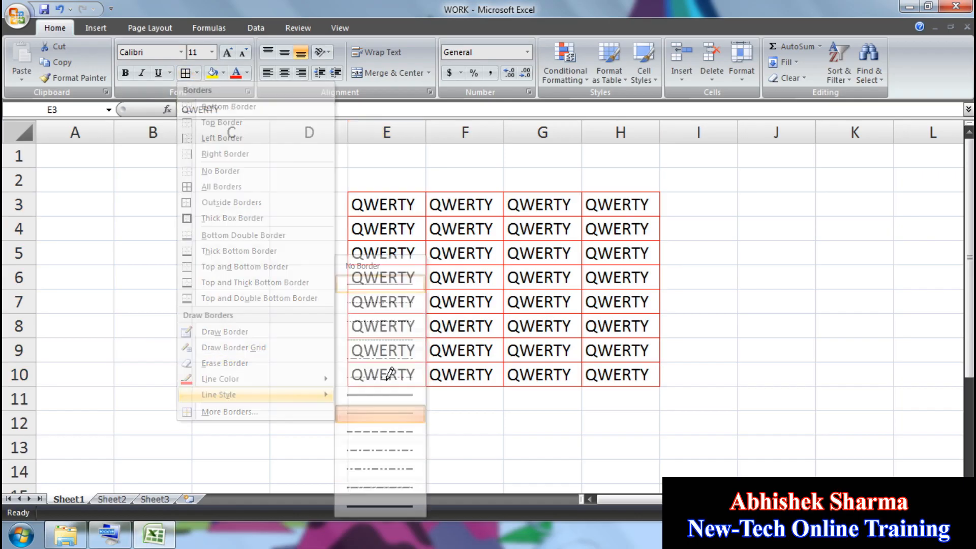
{"action": "left_click", "coordinate": [195, 75]}
{"action": "left_click", "coordinate": [188, 188]}
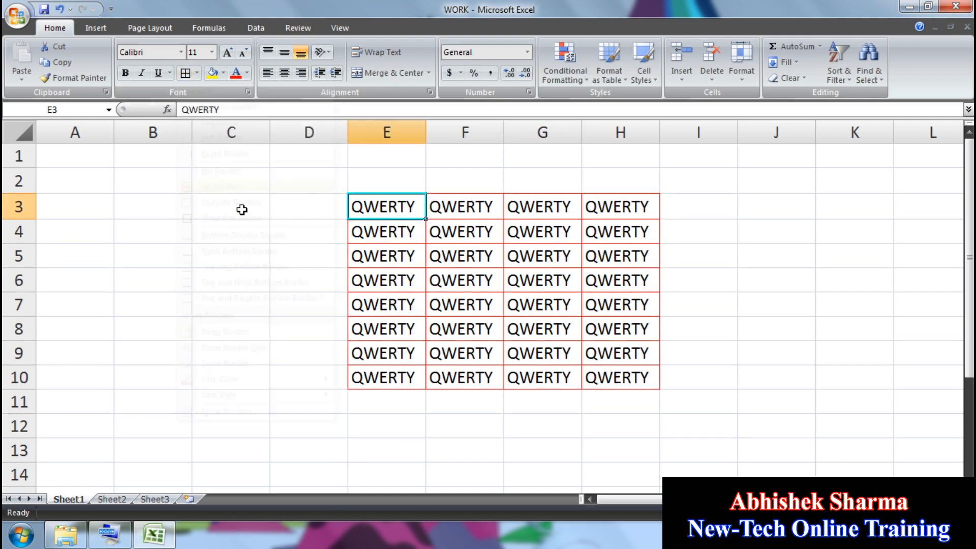
{"action": "key", "text": "Down"}
{"action": "key", "text": "Down"}
Step: Apply thick red All Borders to every cell of E3:H10
{"action": "left_click_drag", "start_coordinate": [370, 204], "coordinate": [624, 384]}
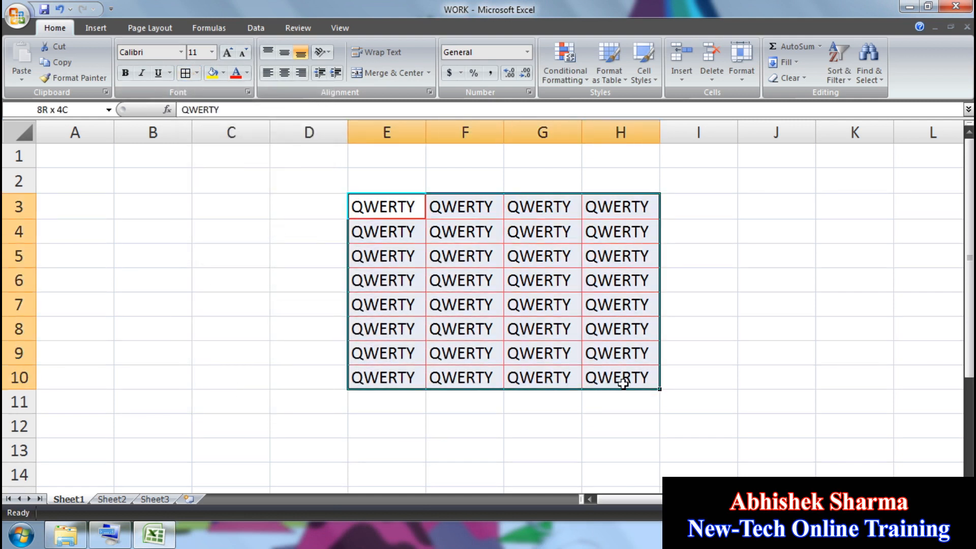
{"action": "left_click", "coordinate": [196, 73]}
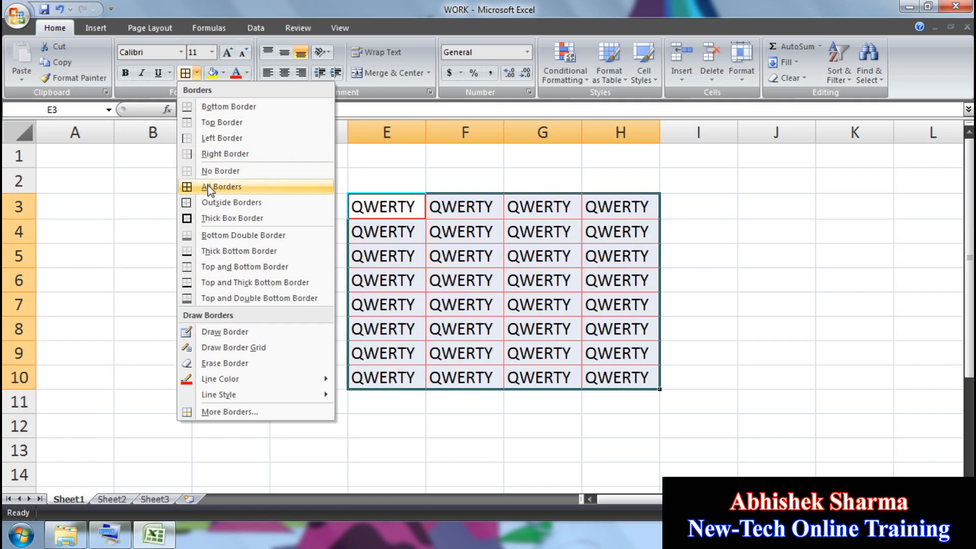
{"action": "left_click", "coordinate": [206, 186]}
{"action": "left_click", "coordinate": [253, 211]}
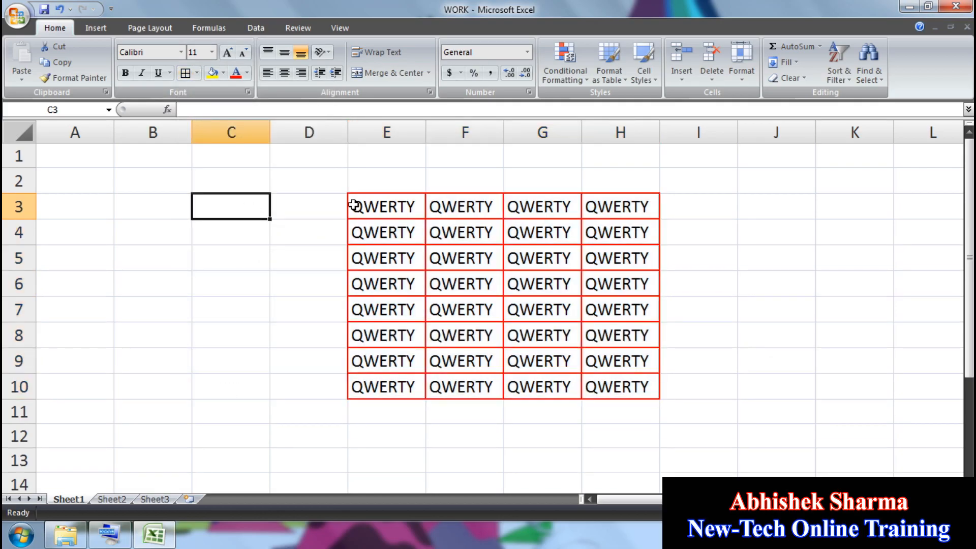
{"action": "left_click_drag", "start_coordinate": [354, 205], "coordinate": [619, 398]}
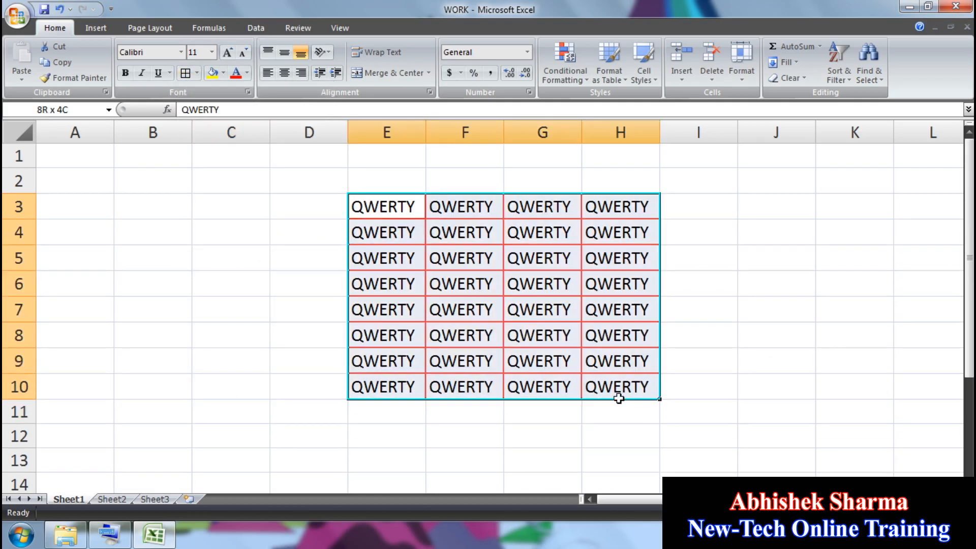
Step: Choose No Border for E3:H10, then draw a red border grid across E3:F6
{"action": "left_click", "coordinate": [196, 72]}
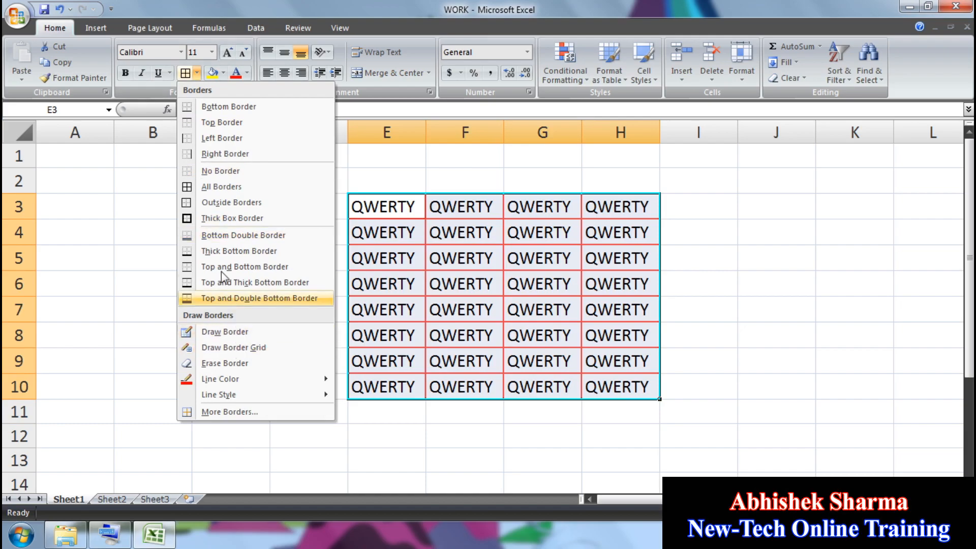
{"action": "left_click", "coordinate": [216, 172]}
{"action": "left_click", "coordinate": [229, 226]}
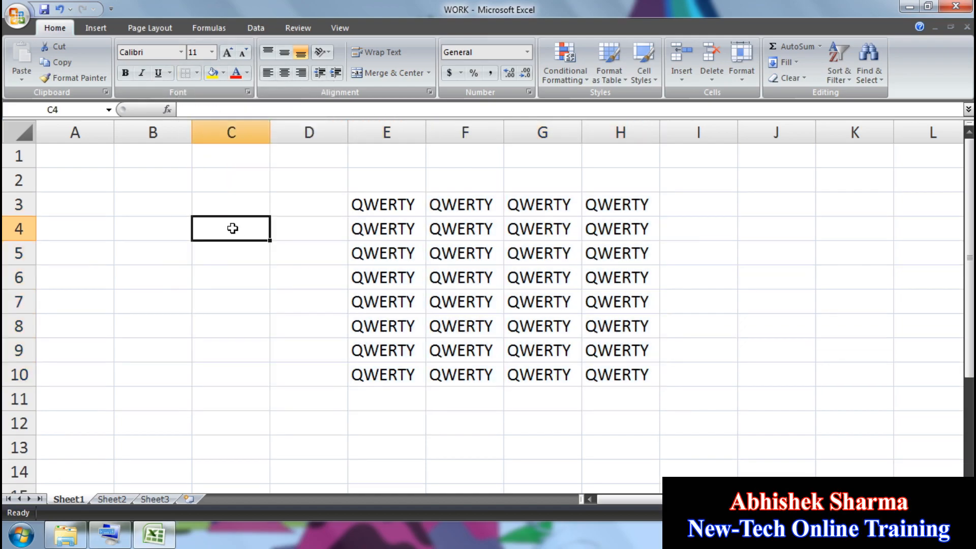
{"action": "left_click", "coordinate": [197, 73]}
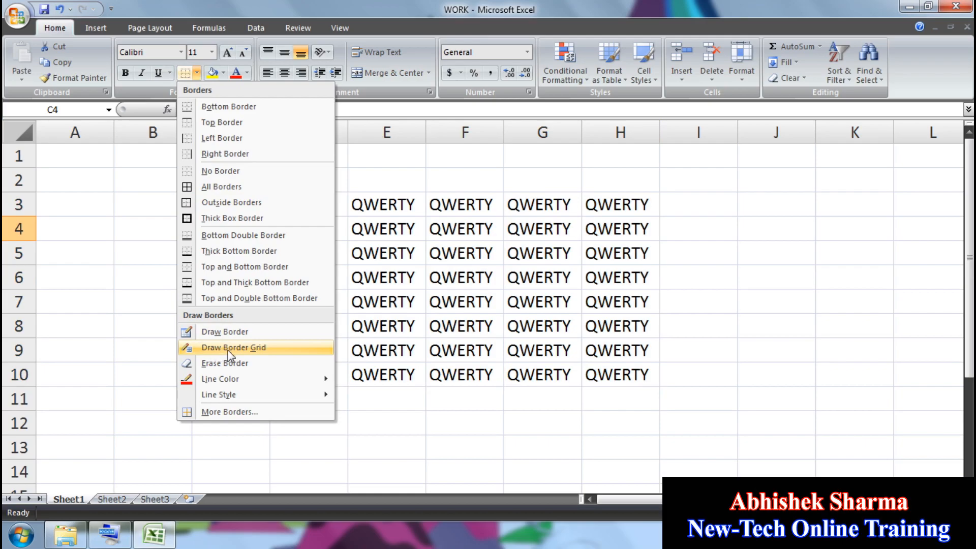
{"action": "left_click", "coordinate": [245, 351]}
{"action": "mouse_move", "coordinate": [370, 193]}
{"action": "left_mouse_down"}
{"action": "mouse_move", "coordinate": [399, 227]}
{"action": "mouse_move", "coordinate": [524, 295]}
{"action": "left_mouse_up"}
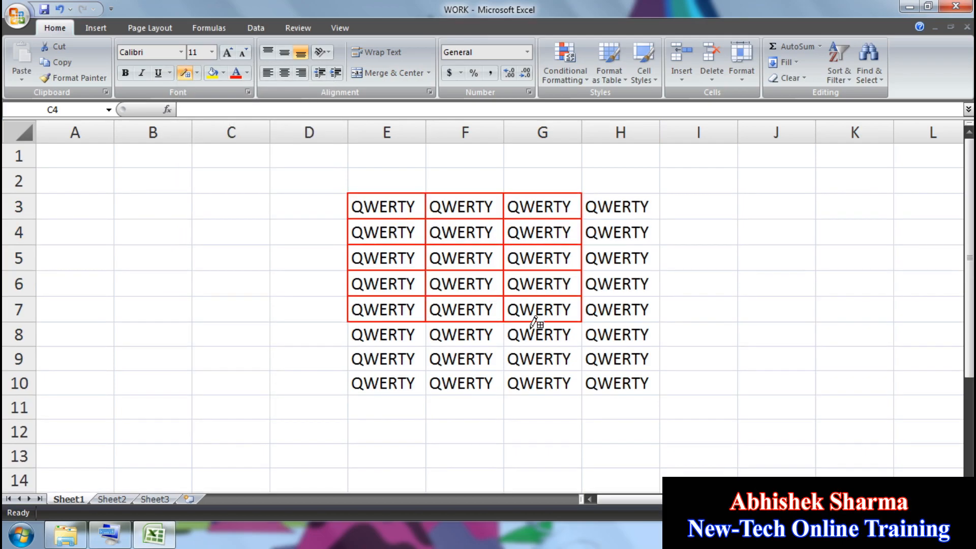
Step: Erase the remaining red borders across columns E to H with Erase Border
{"action": "left_click", "coordinate": [197, 72]}
{"action": "left_click", "coordinate": [226, 363]}
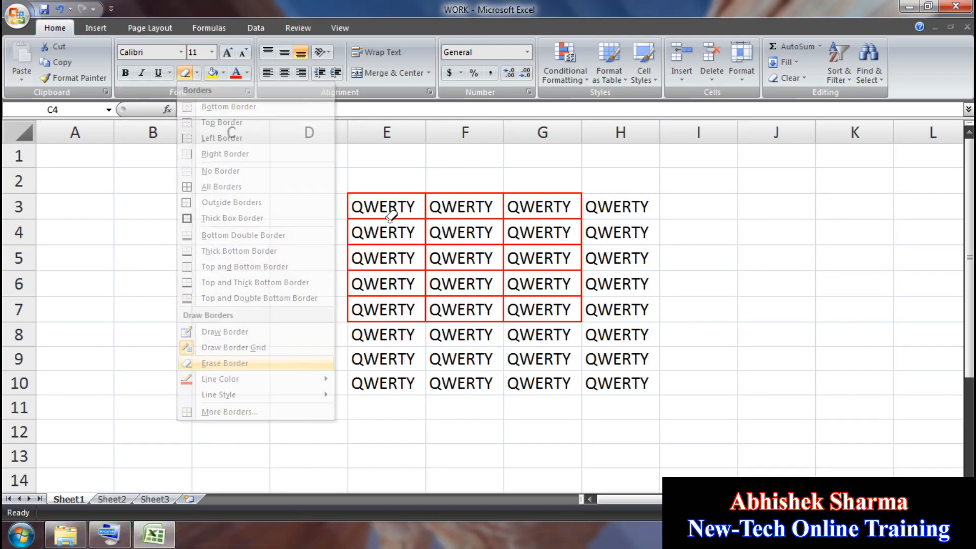
{"action": "mouse_move", "coordinate": [366, 206]}
{"action": "left_mouse_down"}
{"action": "mouse_move", "coordinate": [375, 209]}
{"action": "mouse_move", "coordinate": [379, 332]}
{"action": "left_mouse_up"}
{"action": "left_click_drag", "start_coordinate": [390, 205], "coordinate": [402, 338]}
{"action": "left_click_drag", "start_coordinate": [453, 208], "coordinate": [616, 337]}
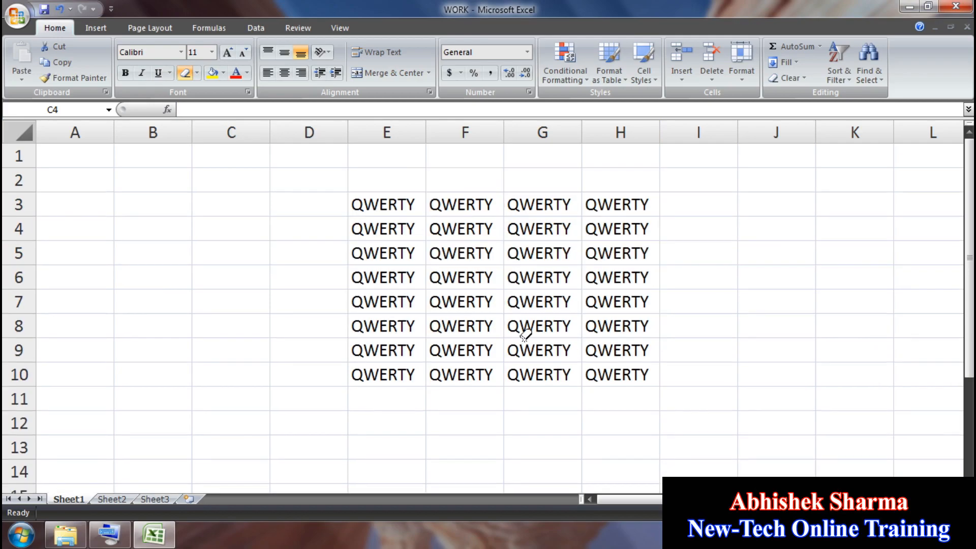
Step: Reset the border line colour to Automatic and line style to thin solid
{"action": "left_click", "coordinate": [197, 72]}
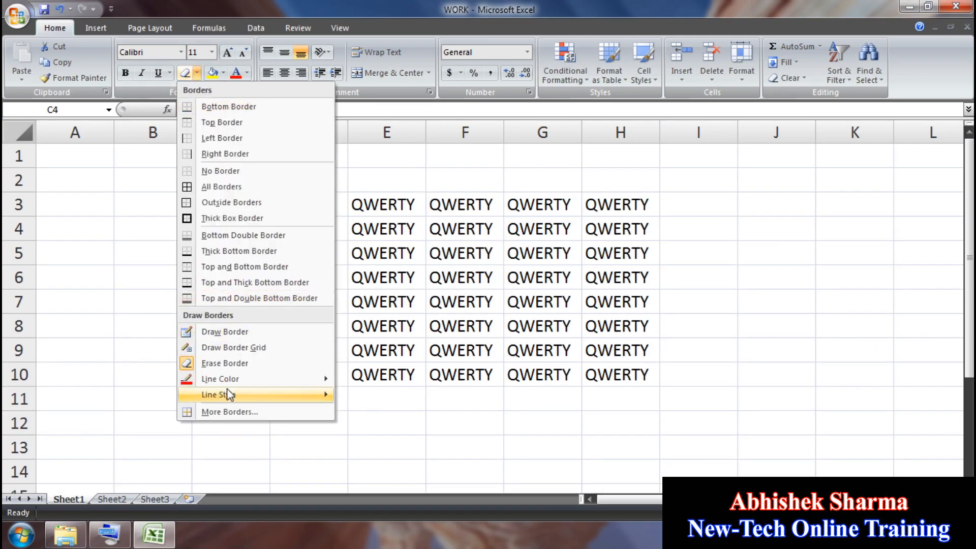
{"action": "mouse_move", "coordinate": [219, 379]}
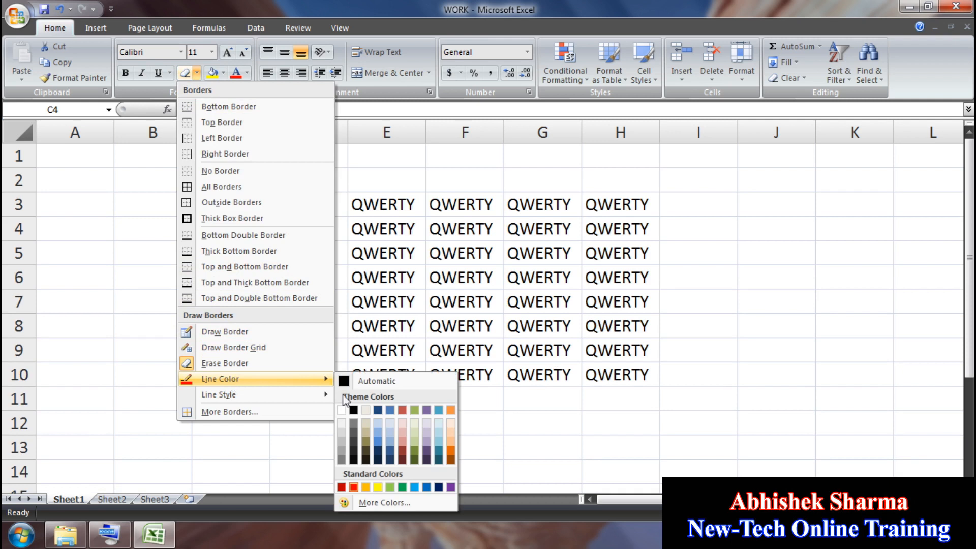
{"action": "left_click", "coordinate": [367, 383]}
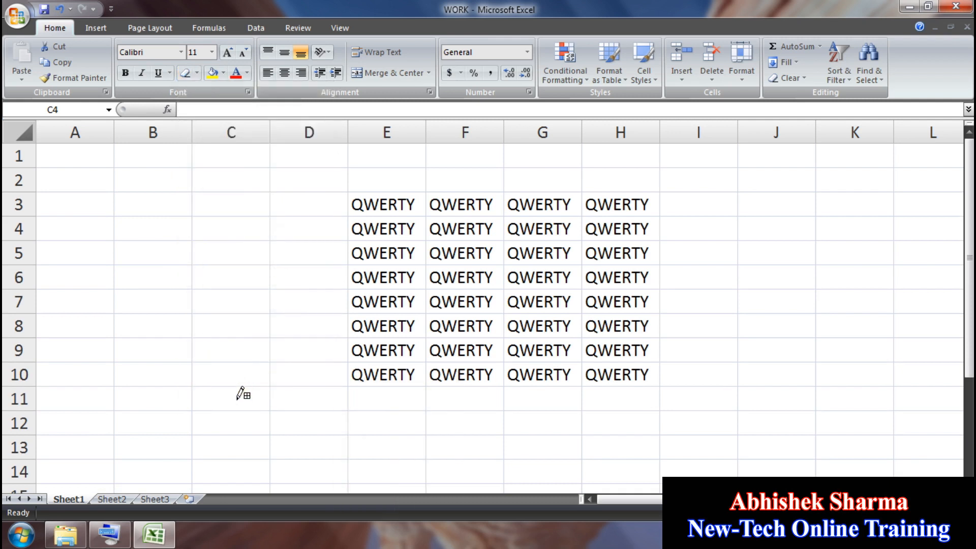
{"action": "left_click", "coordinate": [197, 73]}
{"action": "mouse_move", "coordinate": [235, 379]}
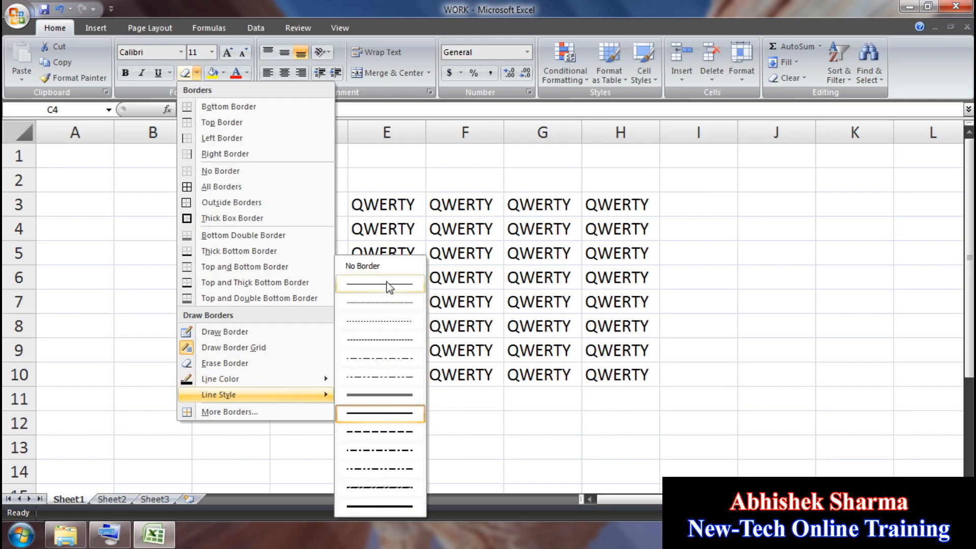
{"action": "left_click", "coordinate": [386, 282]}
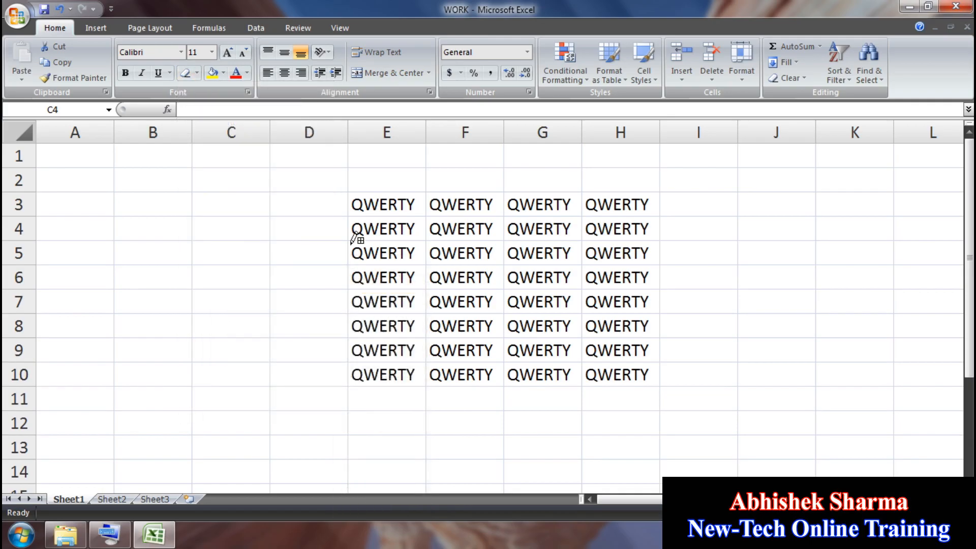
{"action": "key", "text": "Escape"}
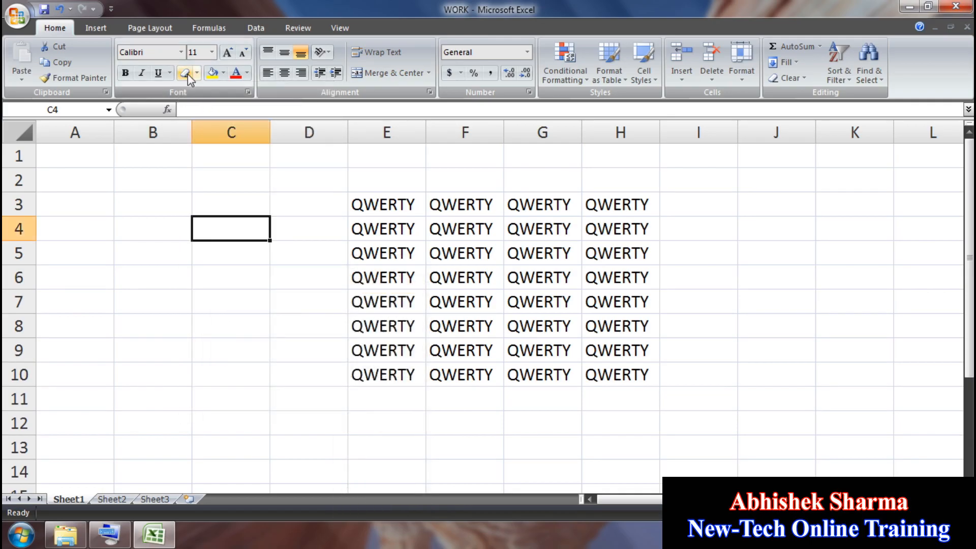
{"action": "left_click", "coordinate": [197, 73]}
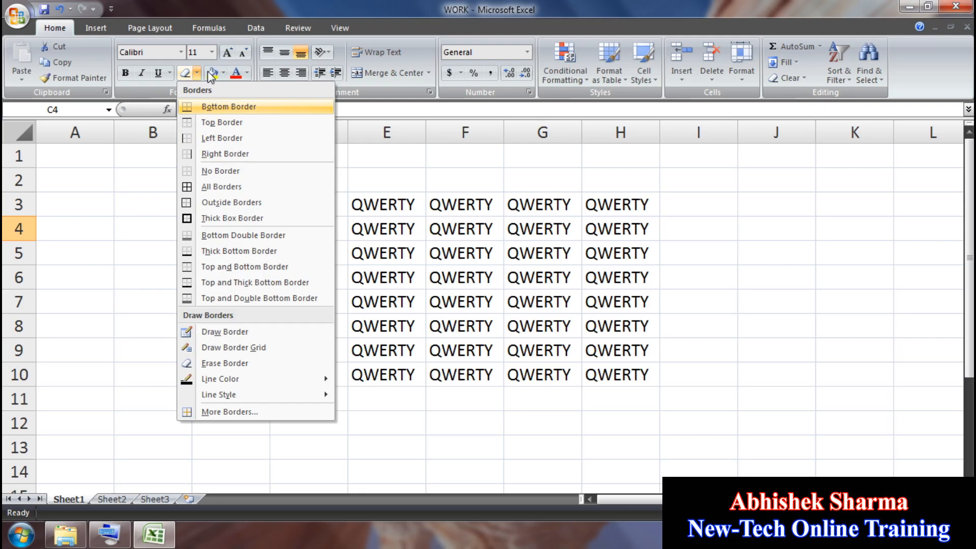
{"action": "key", "text": "Escape"}
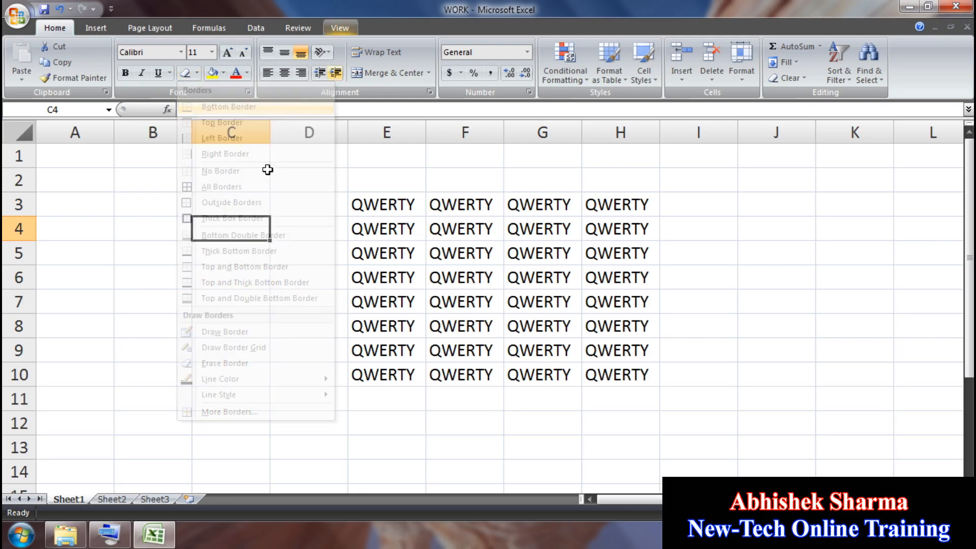
{"action": "left_click_drag", "start_coordinate": [374, 198], "coordinate": [601, 375]}
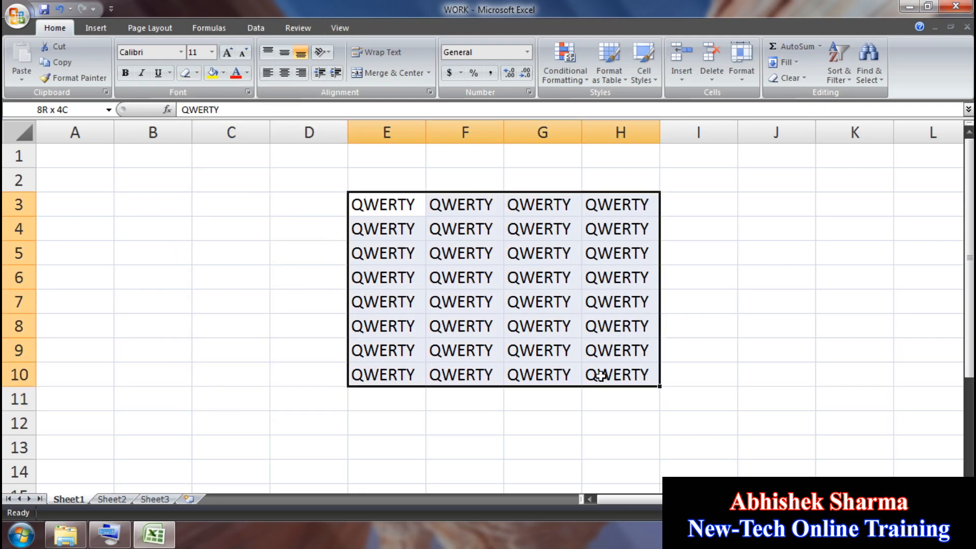
{"action": "left_click", "coordinate": [223, 73]}
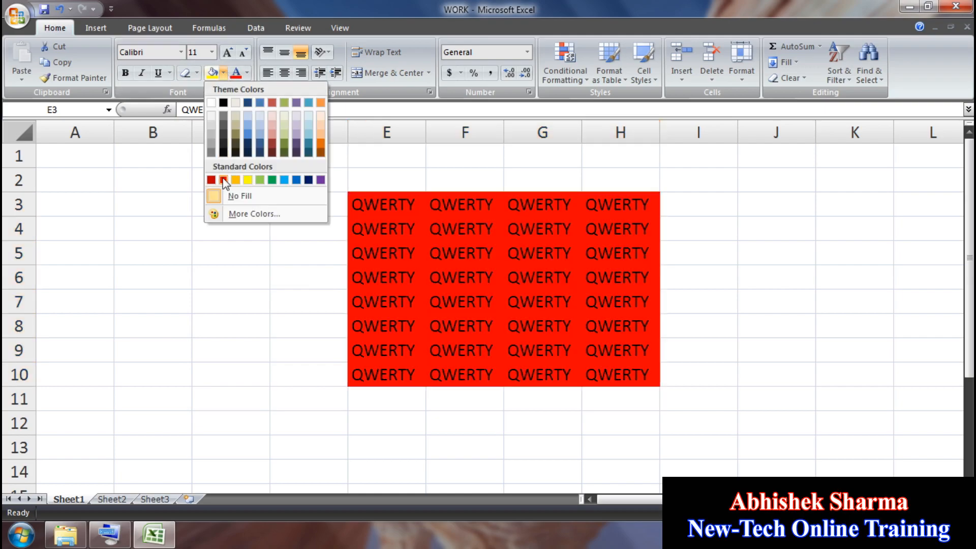
{"action": "left_click", "coordinate": [222, 179]}
{"action": "left_click", "coordinate": [245, 76]}
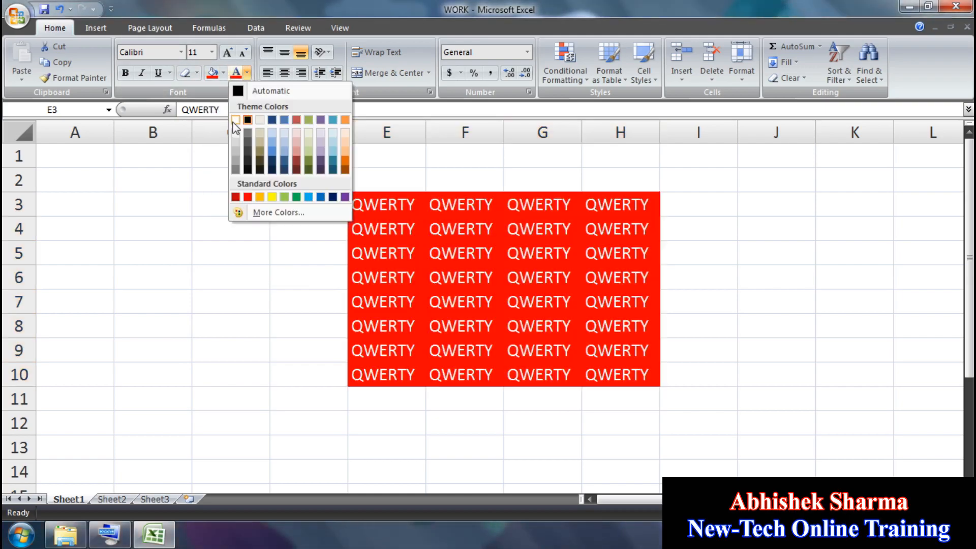
{"action": "left_click", "coordinate": [235, 120]}
{"action": "left_click", "coordinate": [224, 73]}
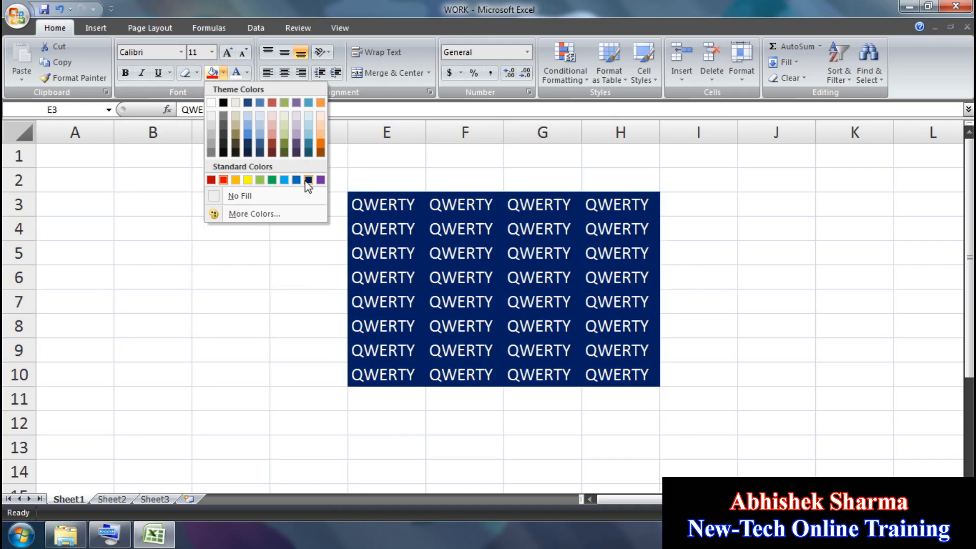
{"action": "left_click", "coordinate": [308, 179]}
{"action": "left_click", "coordinate": [247, 73]}
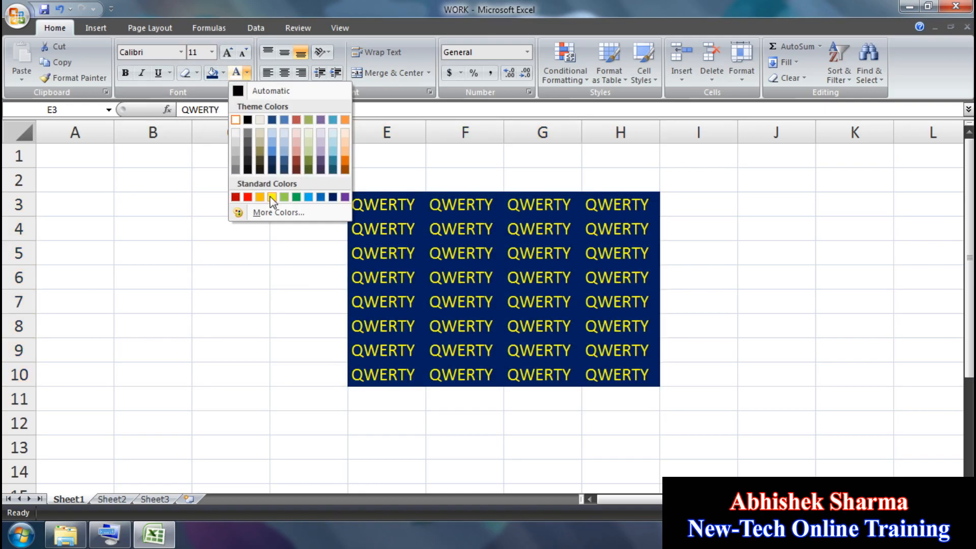
{"action": "left_click", "coordinate": [272, 197]}
{"action": "left_click", "coordinate": [327, 219]}
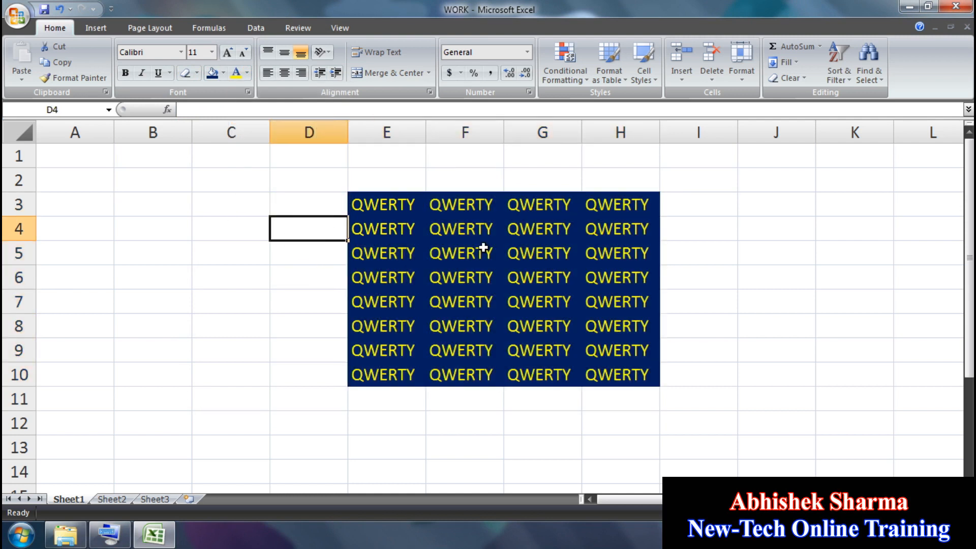
{"action": "left_click", "coordinate": [193, 232]}
{"action": "left_click", "coordinate": [170, 270]}
{"action": "left_click", "coordinate": [175, 232]}
{"action": "left_click", "coordinate": [201, 251]}
{"action": "left_click", "coordinate": [216, 283]}
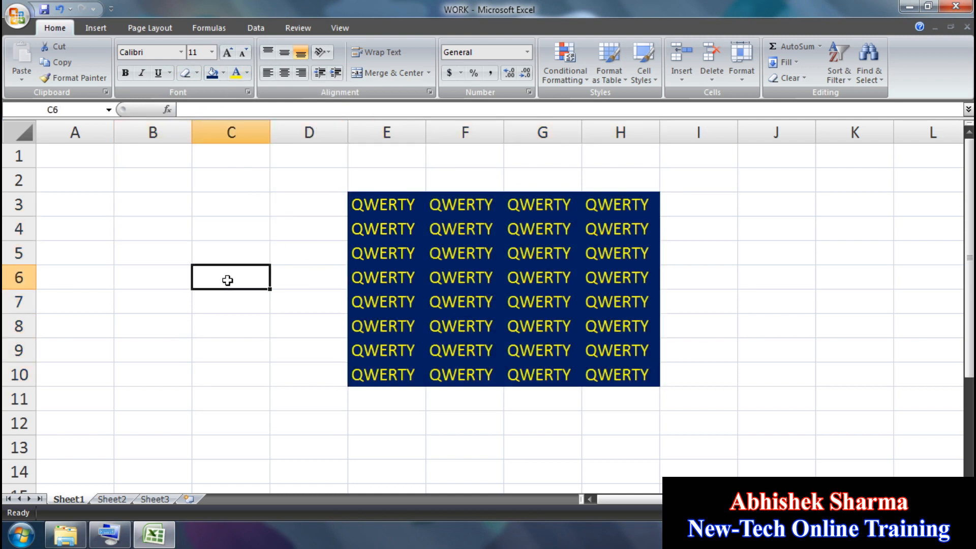
{"action": "left_click", "coordinate": [210, 73]}
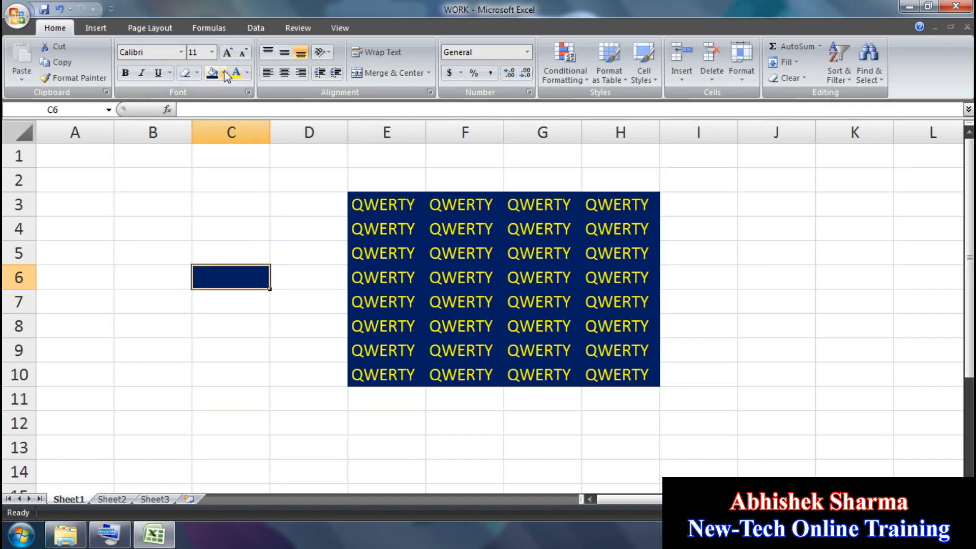
{"action": "left_click", "coordinate": [224, 74]}
{"action": "left_click", "coordinate": [234, 196]}
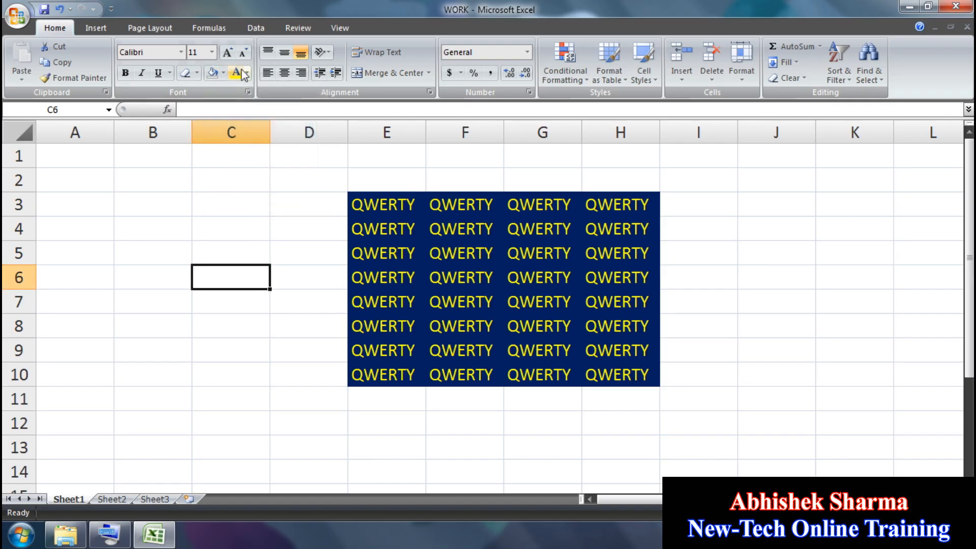
{"action": "left_click", "coordinate": [246, 73]}
{"action": "left_click", "coordinate": [394, 215]}
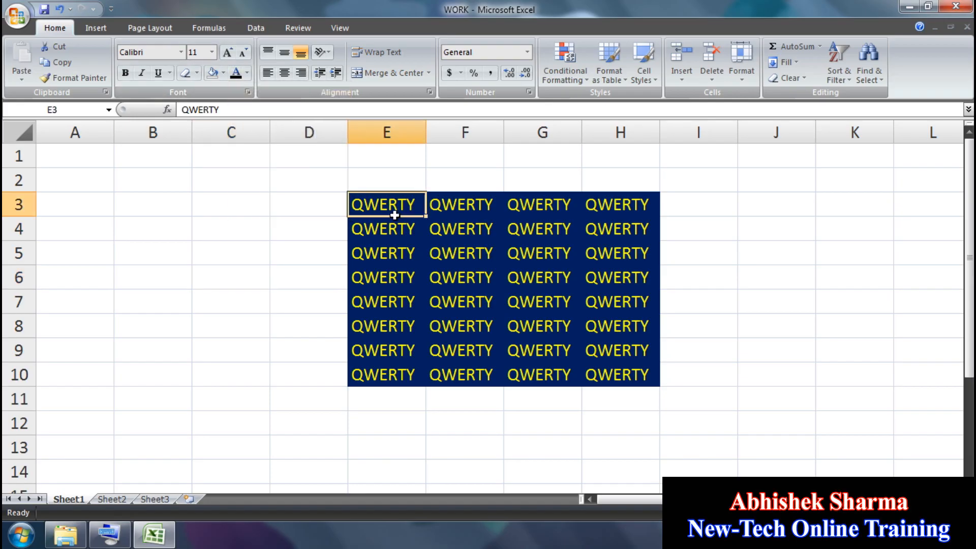
{"action": "left_click_drag", "start_coordinate": [395, 215], "coordinate": [632, 375]}
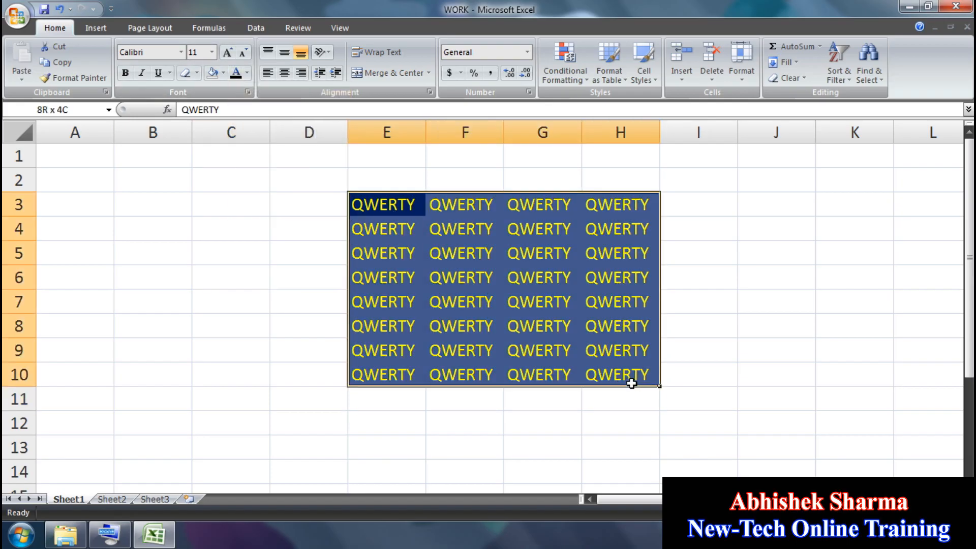
{"action": "left_click", "coordinate": [223, 73]}
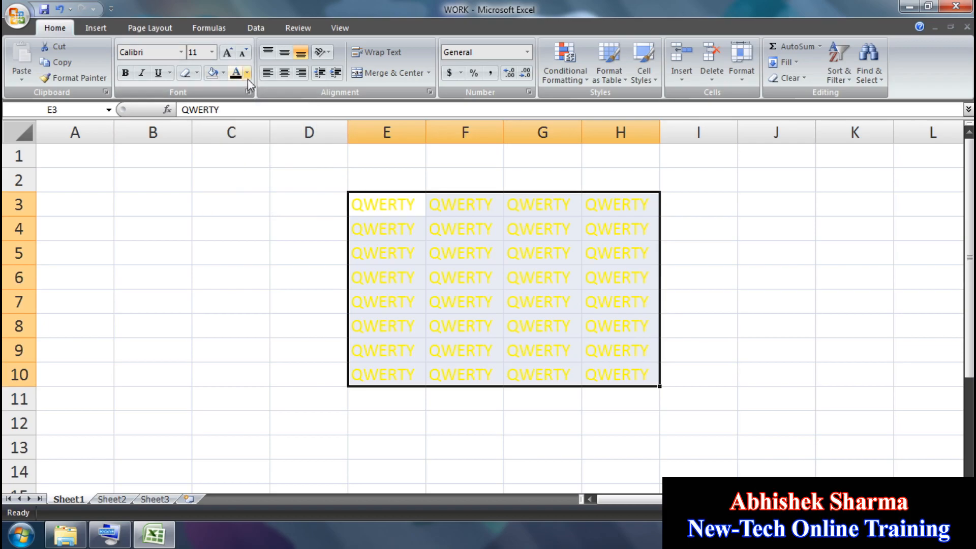
{"action": "left_click", "coordinate": [248, 73]}
{"action": "left_click", "coordinate": [251, 90]}
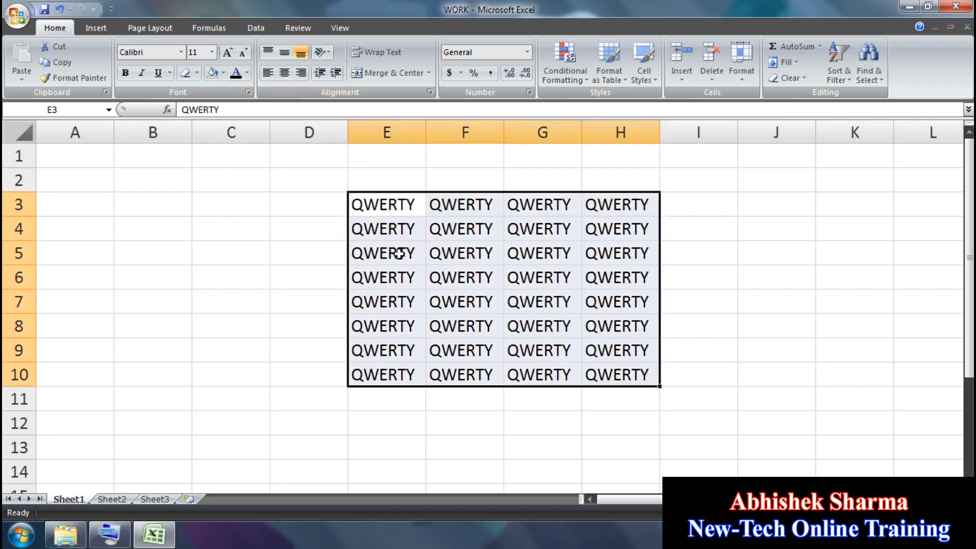
{"action": "left_click", "coordinate": [443, 300]}
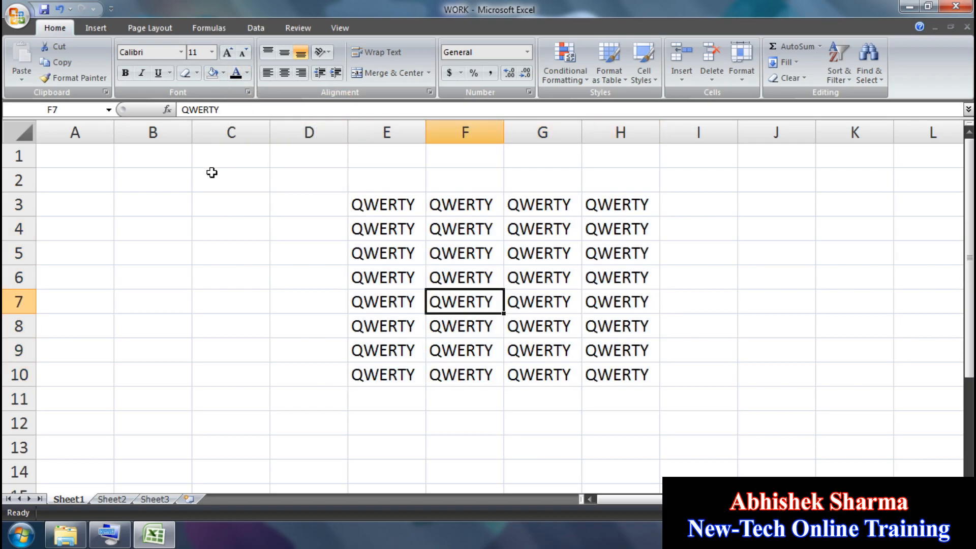
Step: Copy QWERTY from E3 and paste it into every cell of A1:H10
{"action": "left_click", "coordinate": [361, 205]}
{"action": "key", "text": "ctrl+c"}
{"action": "left_click", "coordinate": [88, 158]}
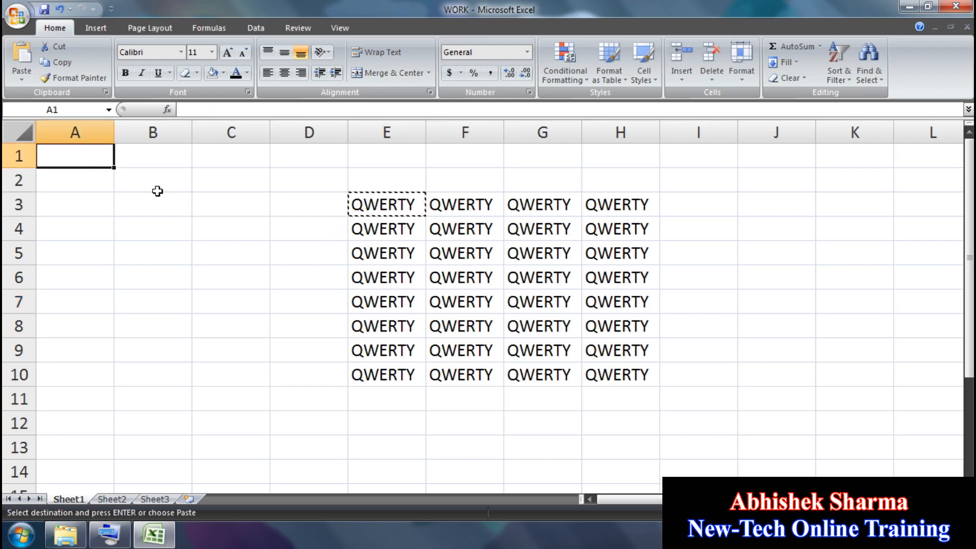
{"action": "key", "text": "ctrl+v"}
{"action": "left_click_drag", "start_coordinate": [583, 382], "coordinate": [66, 151]}
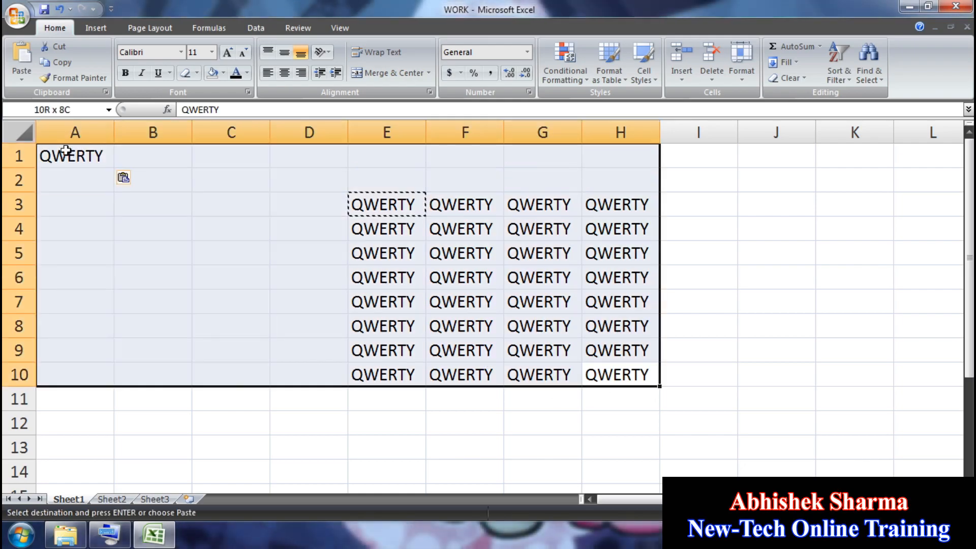
{"action": "key", "text": "Return"}
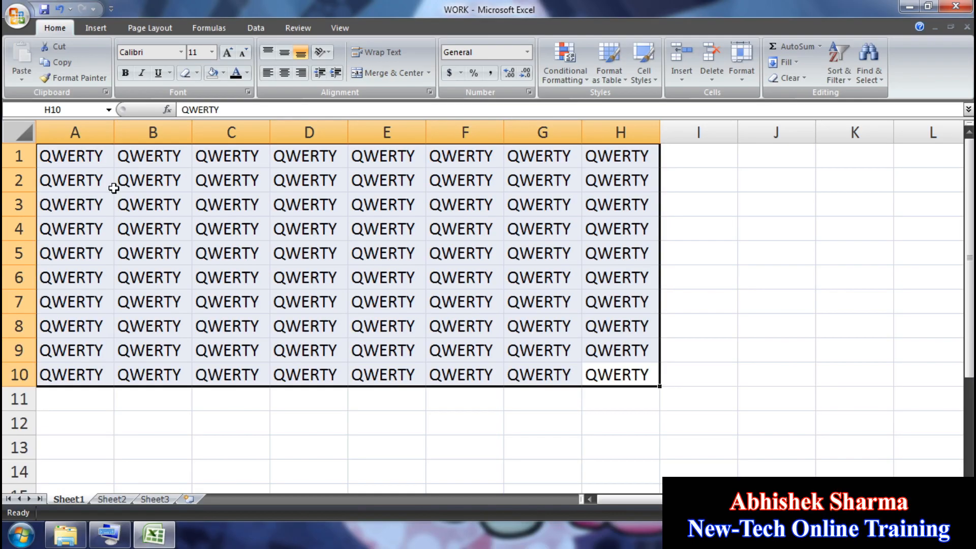
Step: Give cell H10 a red fill with white text
{"action": "left_click", "coordinate": [382, 251]}
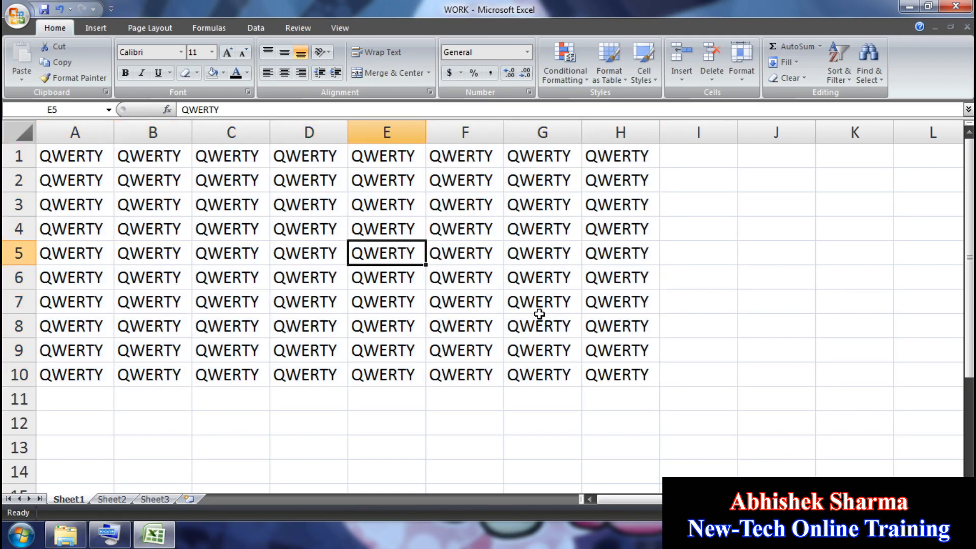
{"action": "left_click", "coordinate": [612, 369]}
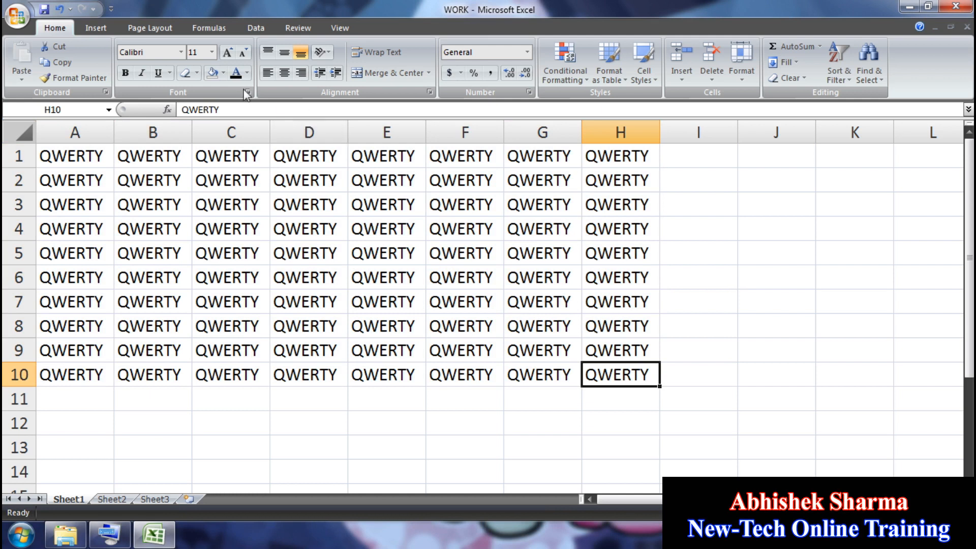
{"action": "left_click", "coordinate": [223, 73]}
{"action": "left_click", "coordinate": [224, 180]}
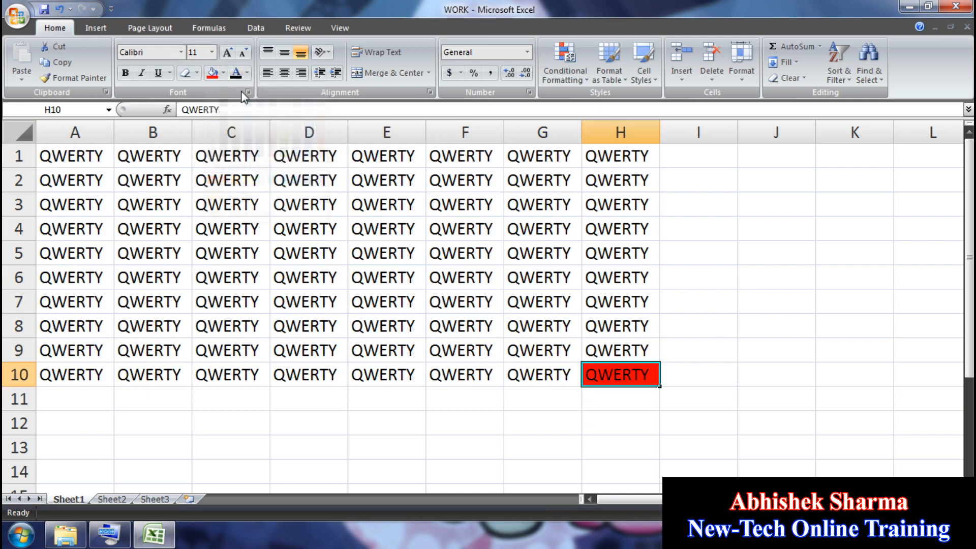
{"action": "left_click", "coordinate": [247, 72]}
{"action": "left_click", "coordinate": [235, 120]}
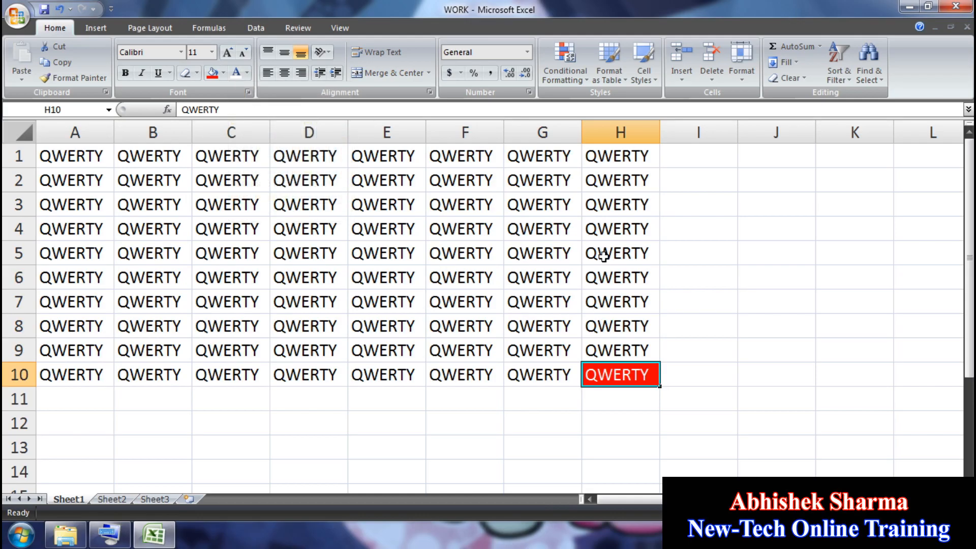
Step: Give cell H5 a dark blue fill with yellow text
{"action": "left_click", "coordinate": [604, 253]}
{"action": "left_click", "coordinate": [224, 73]}
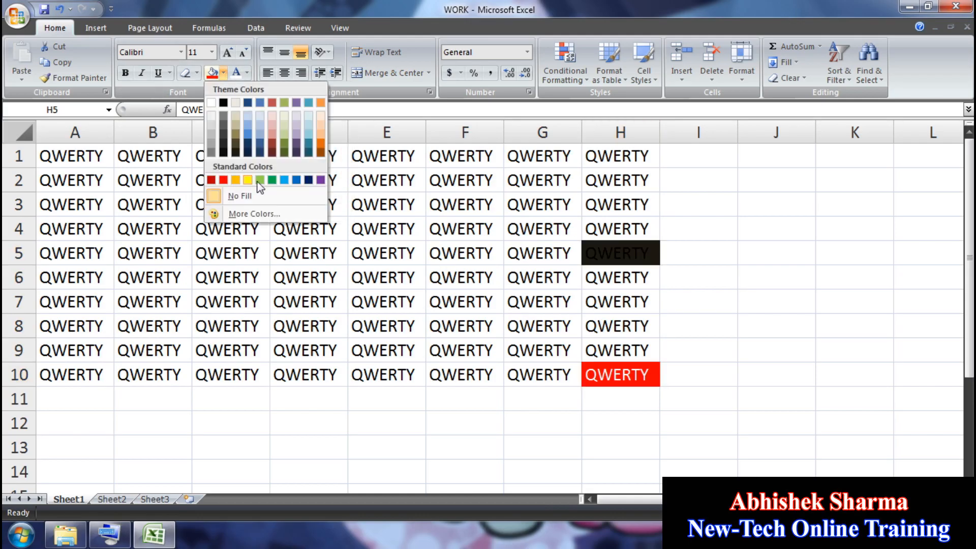
{"action": "left_click", "coordinate": [309, 180]}
{"action": "left_click", "coordinate": [247, 74]}
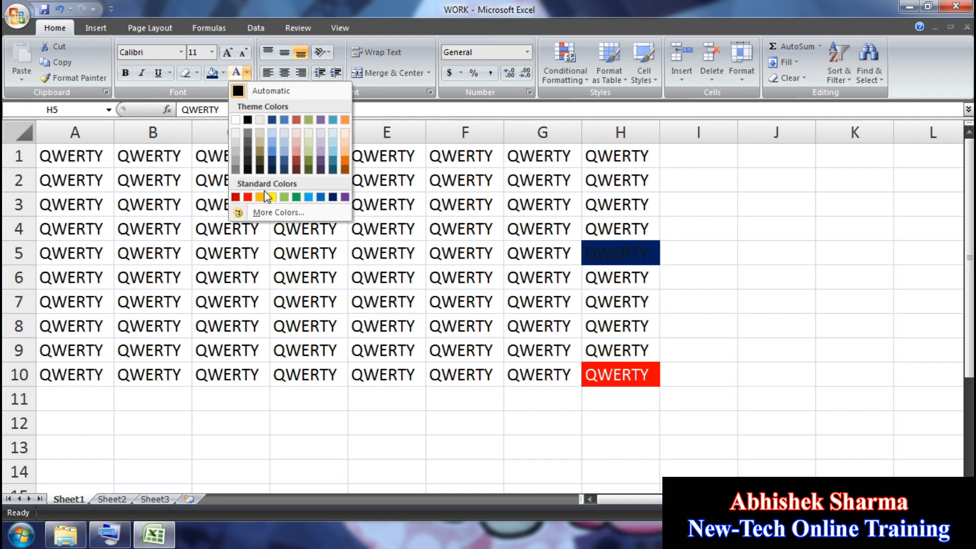
{"action": "left_click", "coordinate": [274, 193]}
{"action": "left_click", "coordinate": [420, 364]}
{"action": "left_click", "coordinate": [619, 368]}
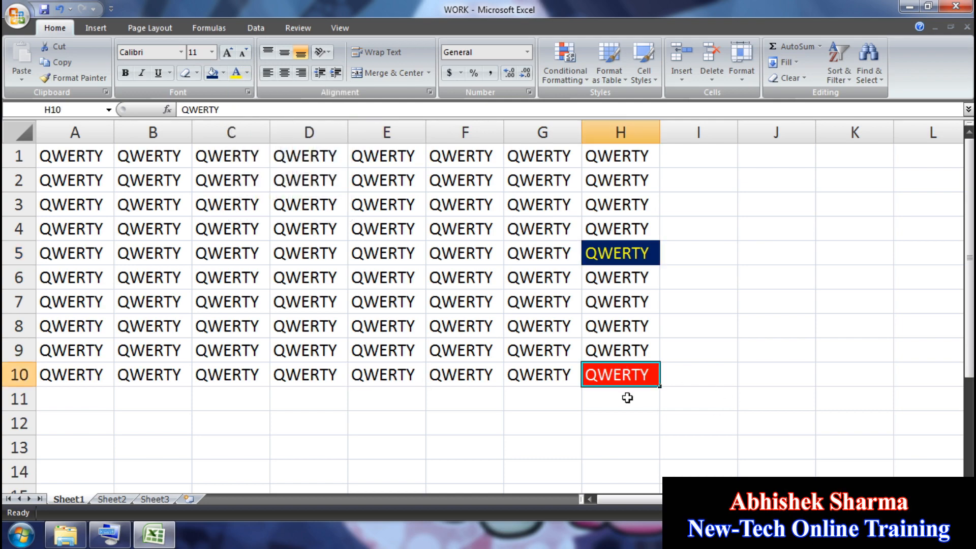
Step: Paint H10's red format over A1:D7 and H5's navy format over E1:G8
{"action": "left_click", "coordinate": [74, 78]}
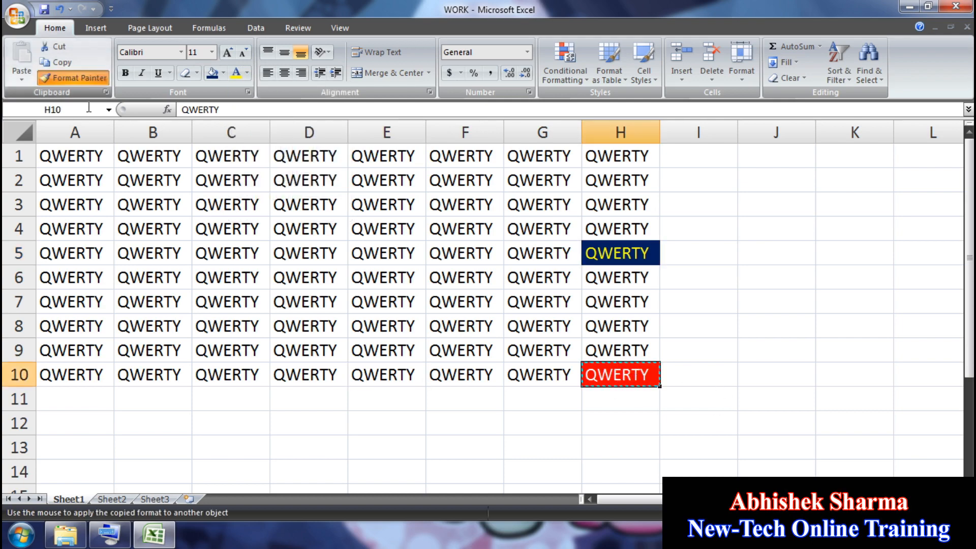
{"action": "mouse_move", "coordinate": [71, 156]}
{"action": "left_mouse_down"}
{"action": "mouse_move", "coordinate": [127, 223]}
{"action": "mouse_move", "coordinate": [325, 302]}
{"action": "left_mouse_up"}
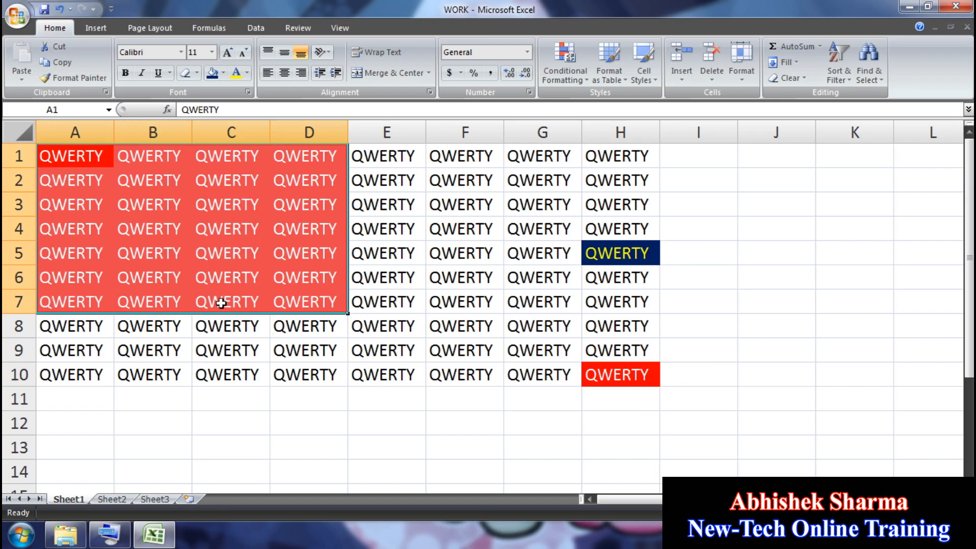
{"action": "left_click", "coordinate": [231, 326]}
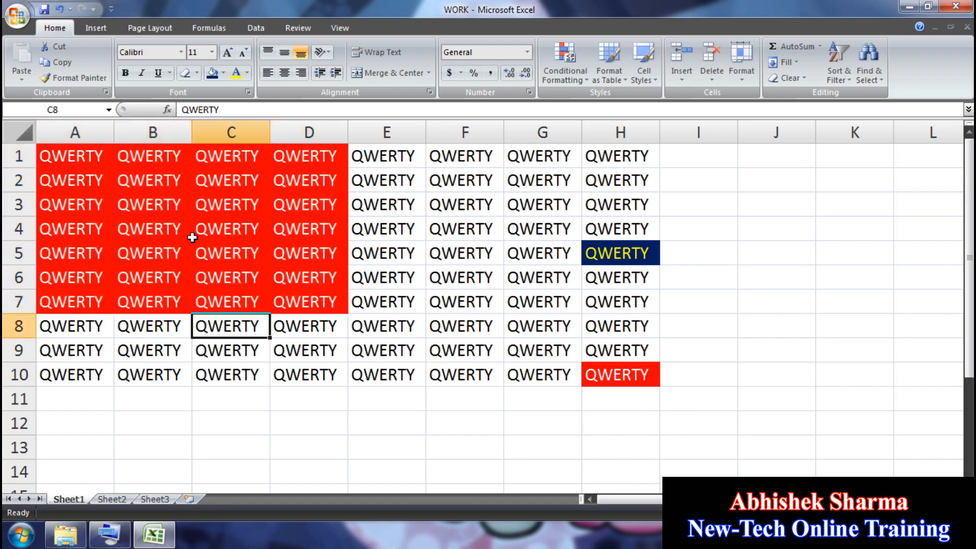
{"action": "left_click", "coordinate": [603, 254]}
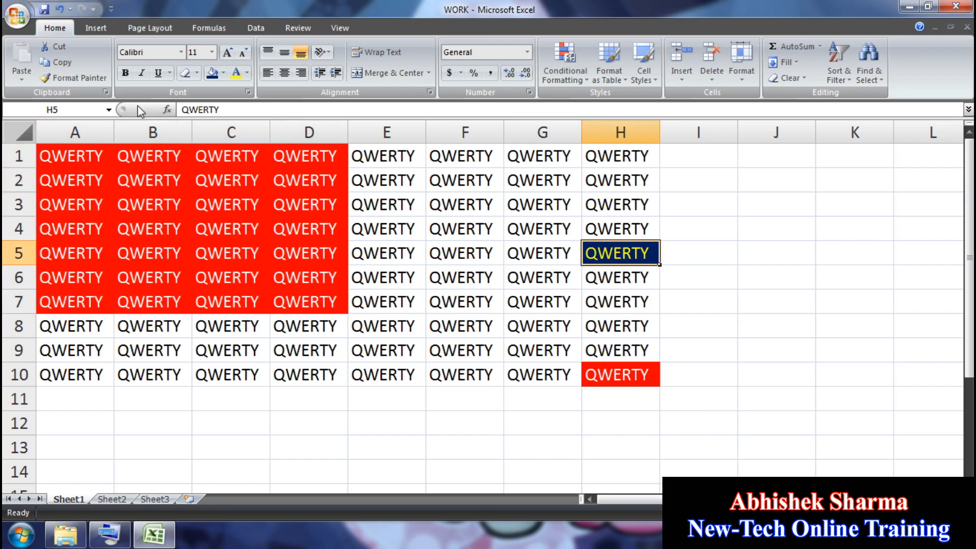
{"action": "left_click", "coordinate": [74, 78]}
{"action": "mouse_move", "coordinate": [366, 155]}
{"action": "left_mouse_down"}
{"action": "mouse_move", "coordinate": [499, 303]}
{"action": "mouse_move", "coordinate": [544, 328]}
{"action": "left_mouse_up"}
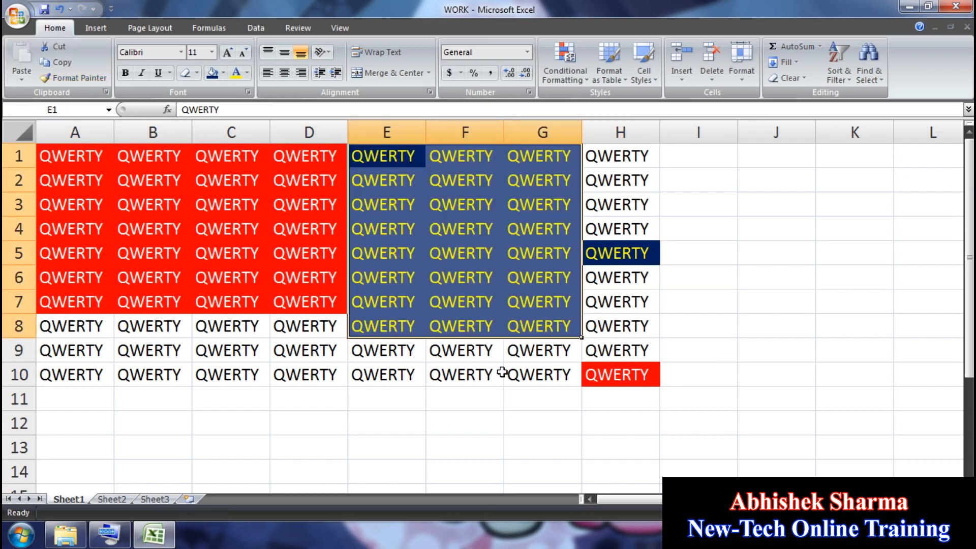
{"action": "left_click", "coordinate": [488, 385]}
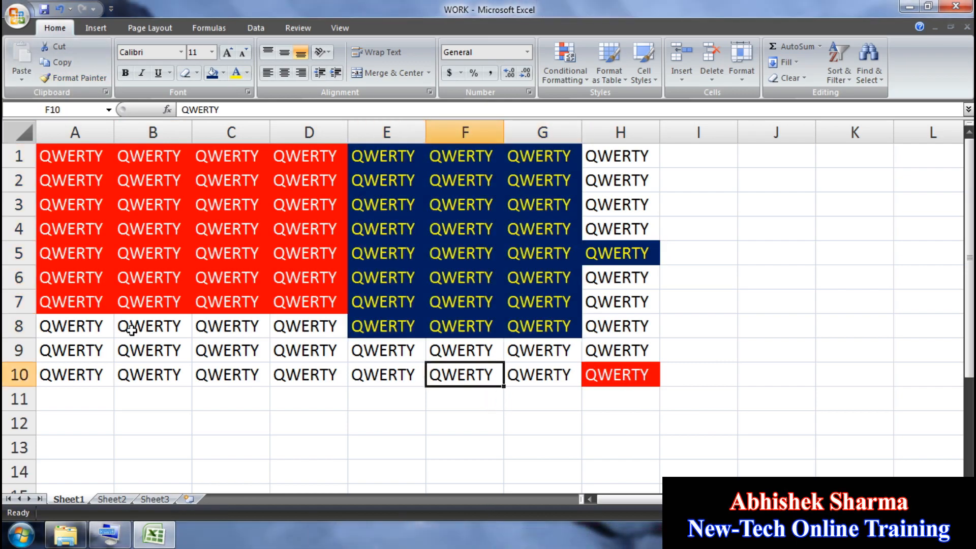
Step: Paint B9's plain format over A1:E5, then H10's red format over A1:E8
{"action": "left_click", "coordinate": [166, 350]}
{"action": "left_click", "coordinate": [90, 78]}
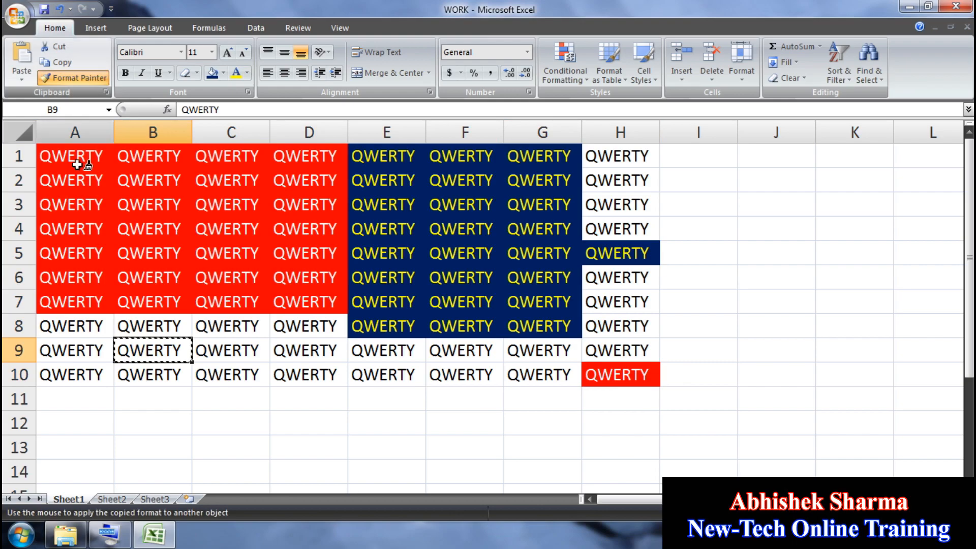
{"action": "mouse_move", "coordinate": [76, 157]}
{"action": "left_mouse_down"}
{"action": "mouse_move", "coordinate": [104, 183]}
{"action": "mouse_move", "coordinate": [359, 257]}
{"action": "left_mouse_up"}
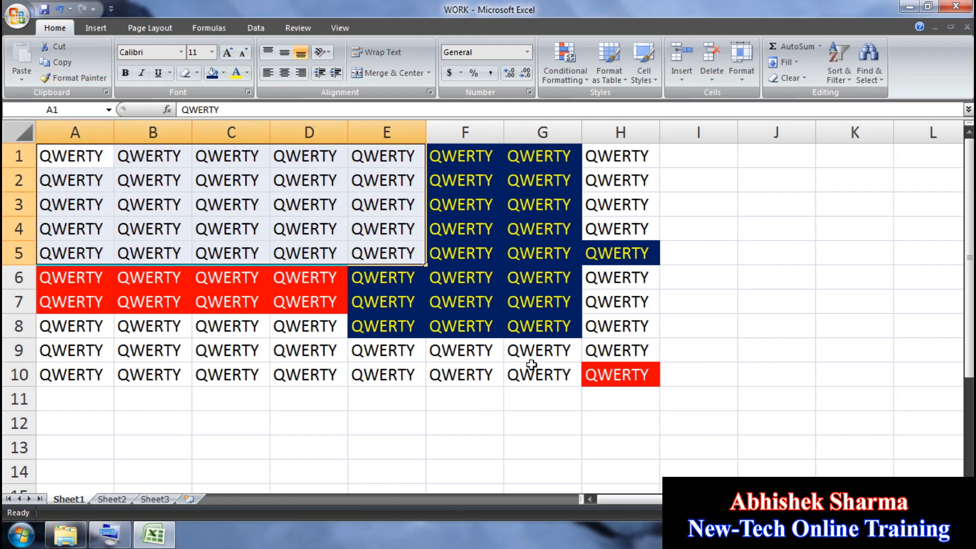
{"action": "left_click", "coordinate": [596, 378]}
{"action": "left_click", "coordinate": [93, 75]}
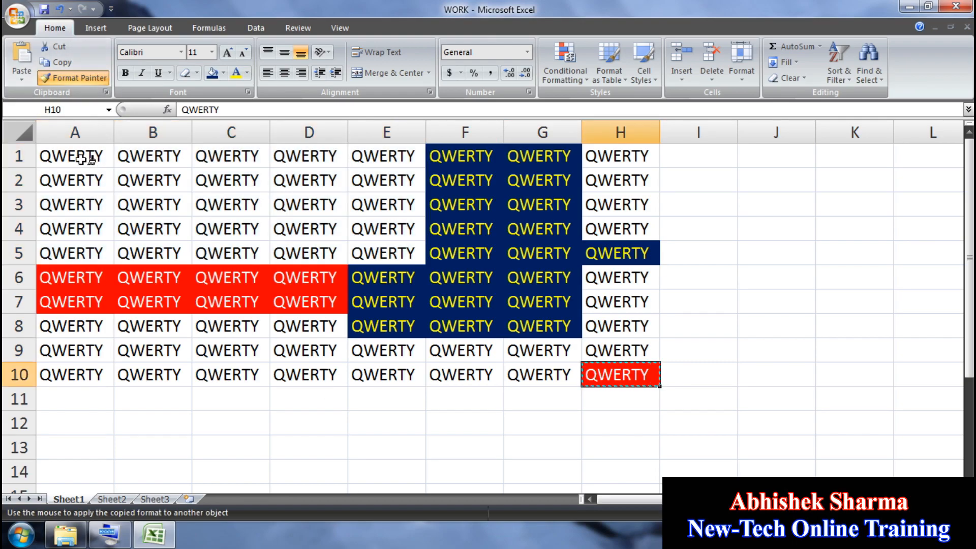
{"action": "mouse_move", "coordinate": [81, 156]}
{"action": "left_mouse_down"}
{"action": "mouse_move", "coordinate": [321, 301]}
{"action": "mouse_move", "coordinate": [399, 328]}
{"action": "left_mouse_up"}
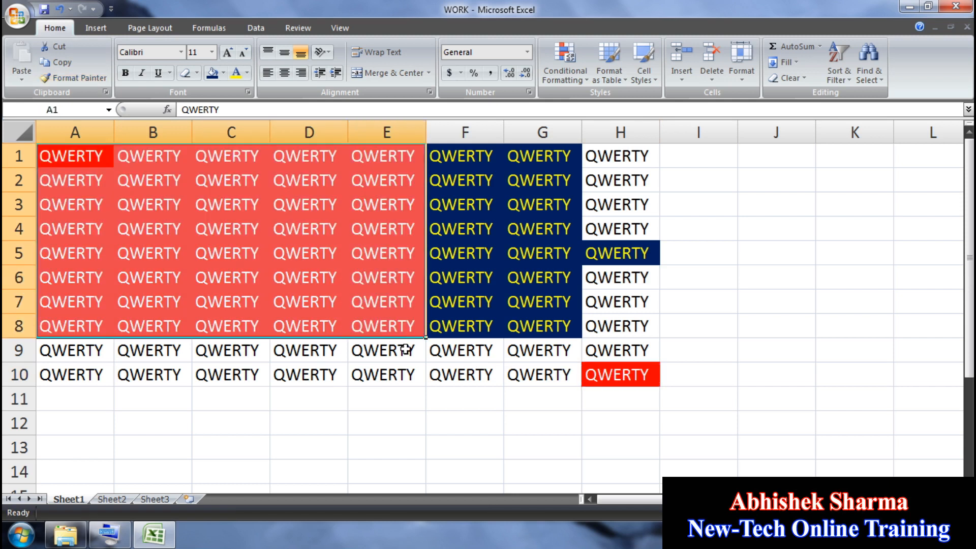
Step: Paint H5's navy format over B2:G6, then H10's red format across A1:H10
{"action": "left_click", "coordinate": [601, 252]}
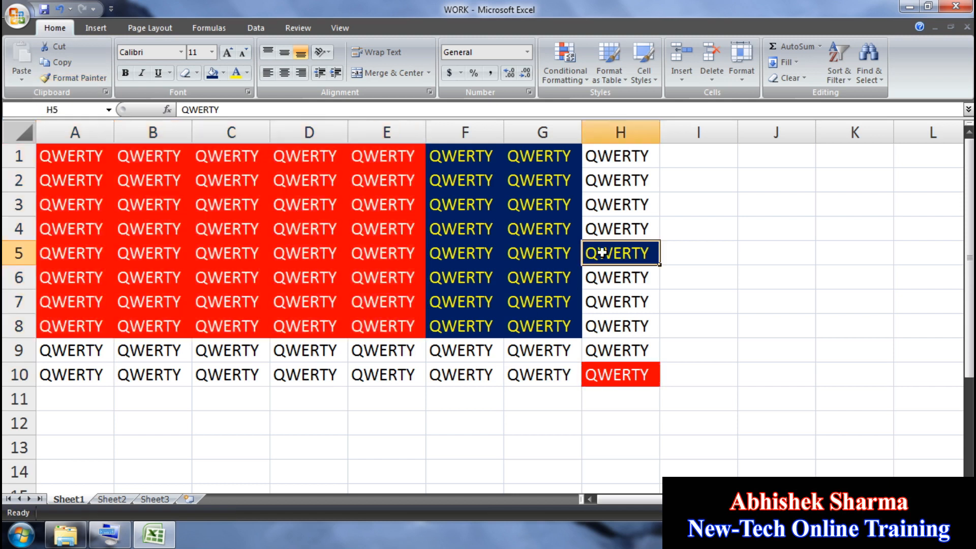
{"action": "left_click", "coordinate": [94, 76]}
{"action": "left_click_drag", "start_coordinate": [124, 183], "coordinate": [514, 279]}
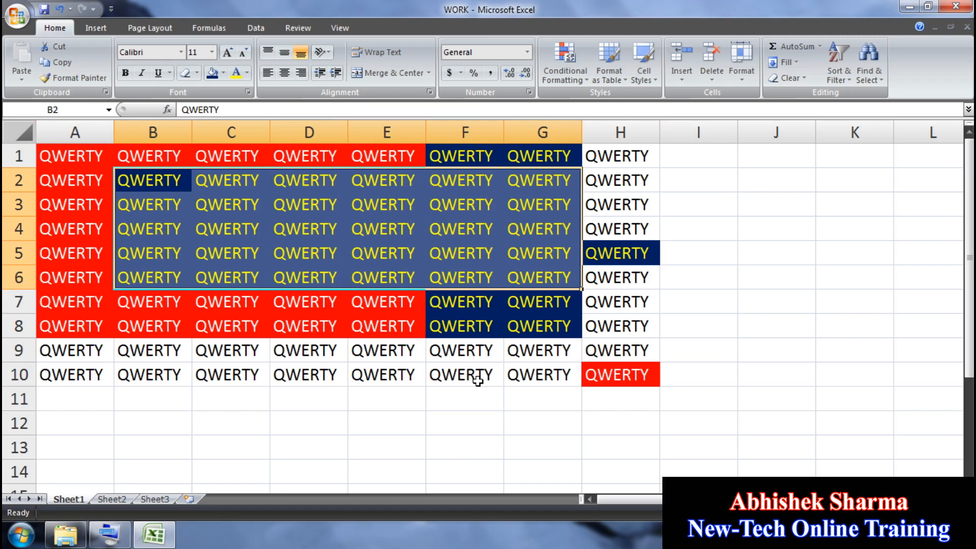
{"action": "left_click", "coordinate": [640, 374]}
{"action": "left_click", "coordinate": [79, 77]}
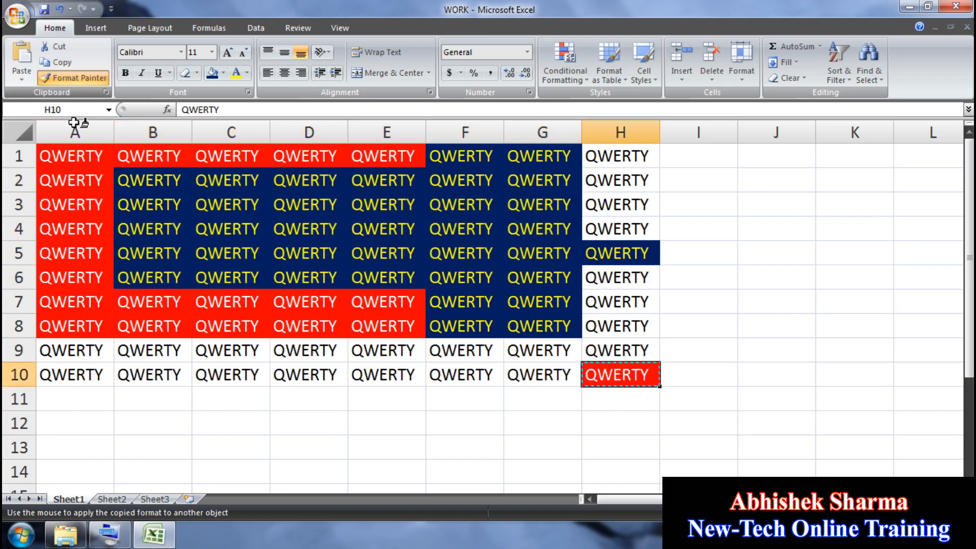
{"action": "mouse_move", "coordinate": [71, 156]}
{"action": "left_mouse_down"}
{"action": "mouse_move", "coordinate": [474, 348]}
{"action": "mouse_move", "coordinate": [580, 373]}
{"action": "mouse_move", "coordinate": [583, 361]}
{"action": "left_mouse_up"}
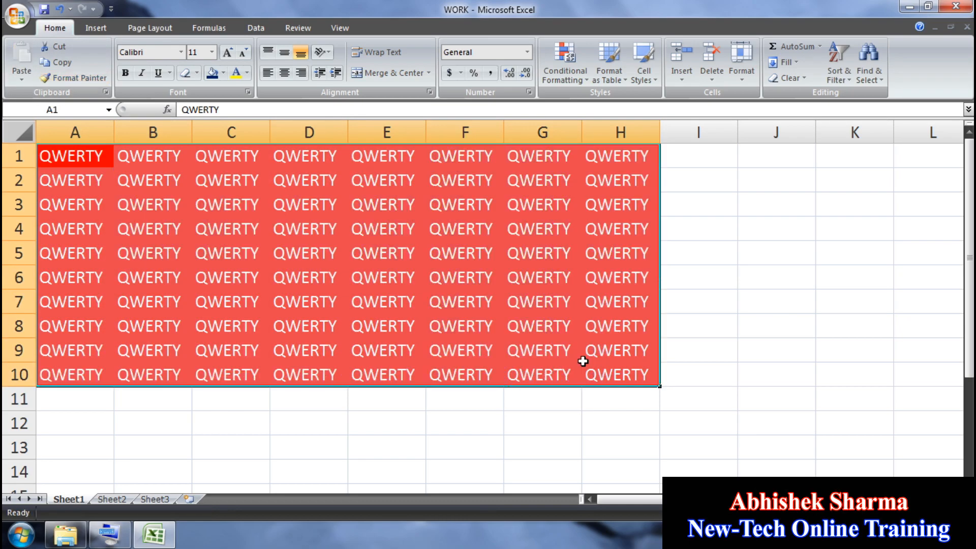
Step: Apply No Fill and Automatic font colour to A1:H10, then undo both changes
{"action": "left_click", "coordinate": [367, 369]}
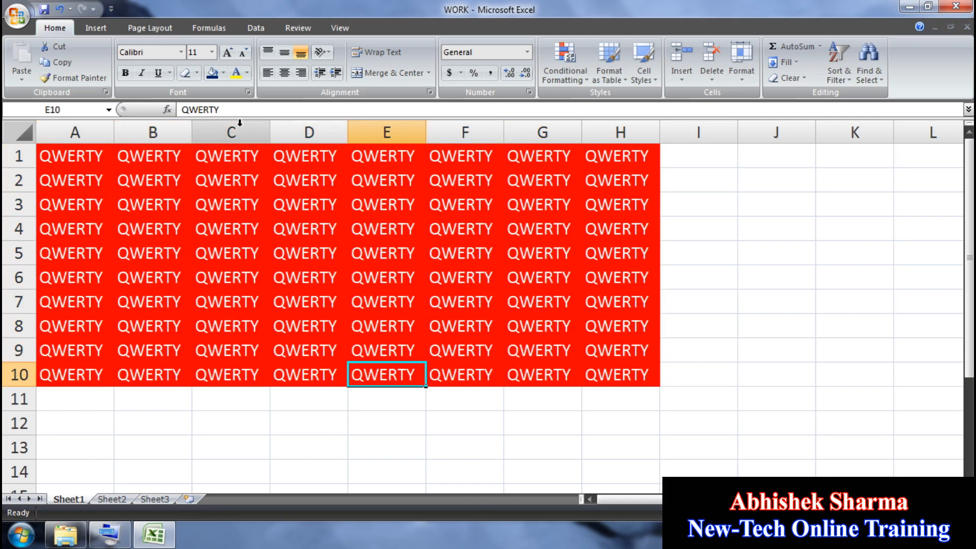
{"action": "left_click_drag", "start_coordinate": [628, 375], "coordinate": [76, 135]}
{"action": "left_click", "coordinate": [224, 72]}
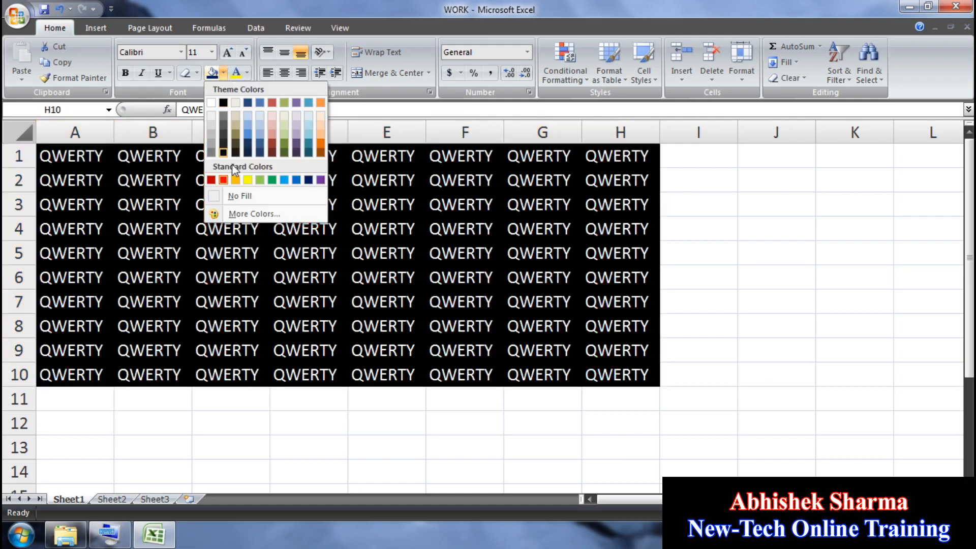
{"action": "left_click", "coordinate": [238, 196]}
{"action": "left_click", "coordinate": [248, 74]}
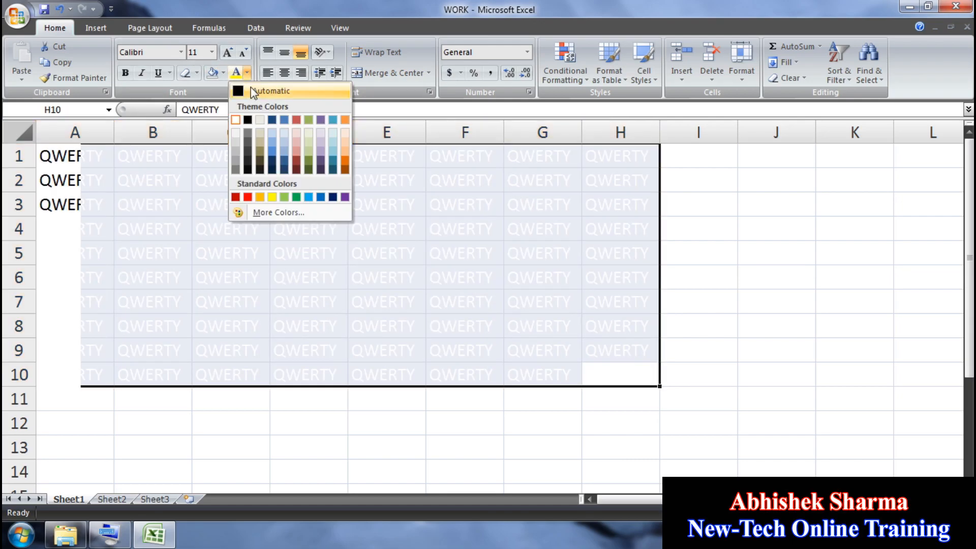
{"action": "left_click", "coordinate": [251, 87]}
{"action": "left_click", "coordinate": [59, 12]}
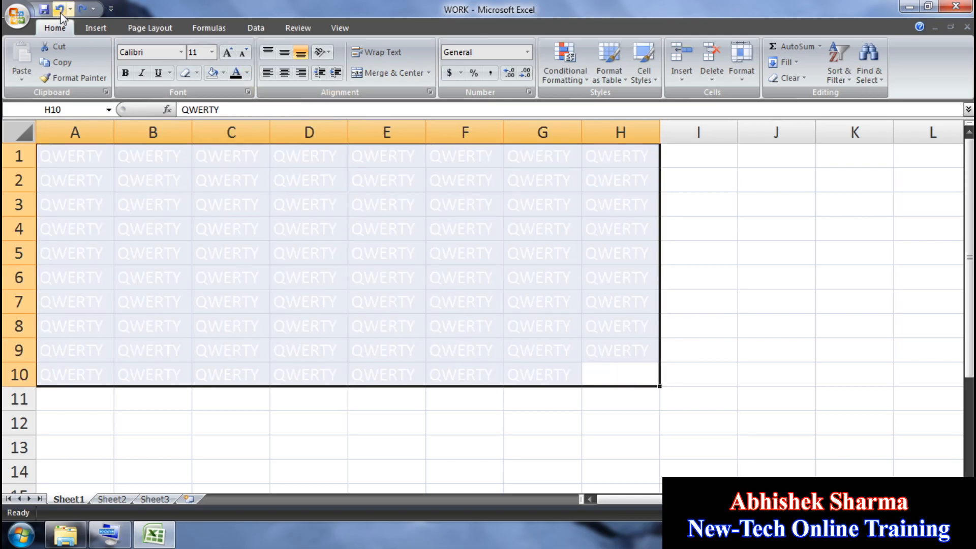
{"action": "left_click", "coordinate": [59, 12]}
Step: Format Painter the default formatting of empty cell K6 over A1:H11
{"action": "left_click", "coordinate": [414, 300]}
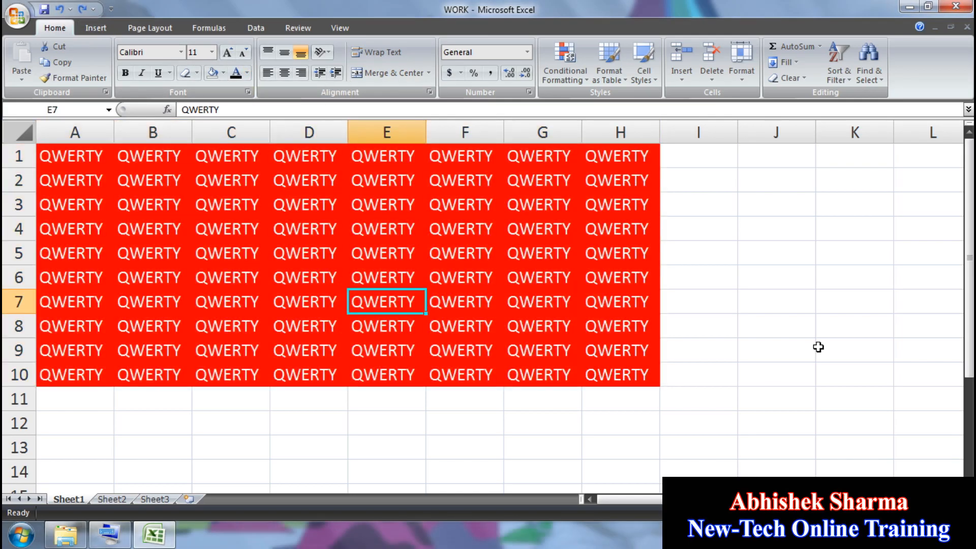
{"action": "left_click", "coordinate": [778, 264]}
{"action": "left_click", "coordinate": [846, 284]}
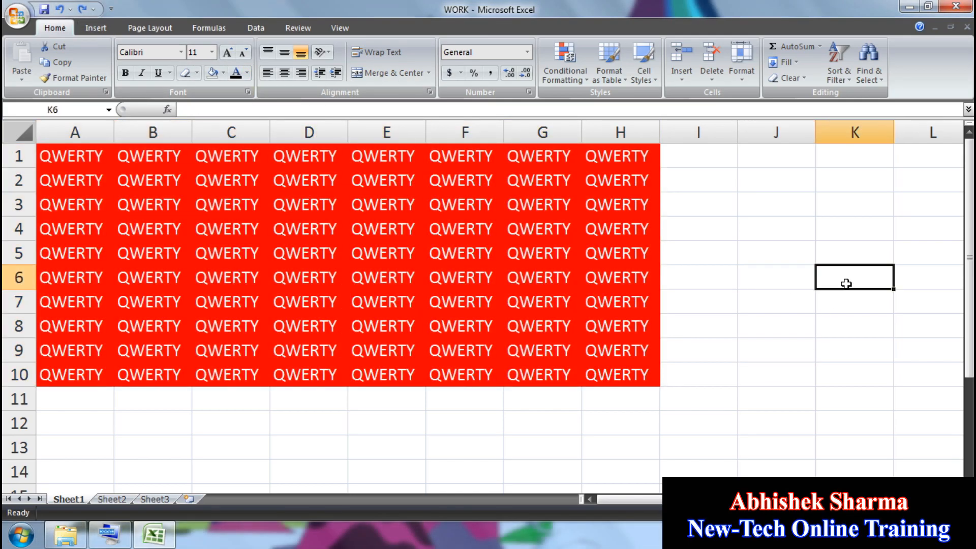
{"action": "left_click", "coordinate": [105, 75]}
{"action": "mouse_move", "coordinate": [61, 157]}
{"action": "left_mouse_down"}
{"action": "mouse_move", "coordinate": [254, 254]}
{"action": "mouse_move", "coordinate": [629, 391]}
{"action": "left_mouse_up"}
{"action": "left_click", "coordinate": [703, 392]}
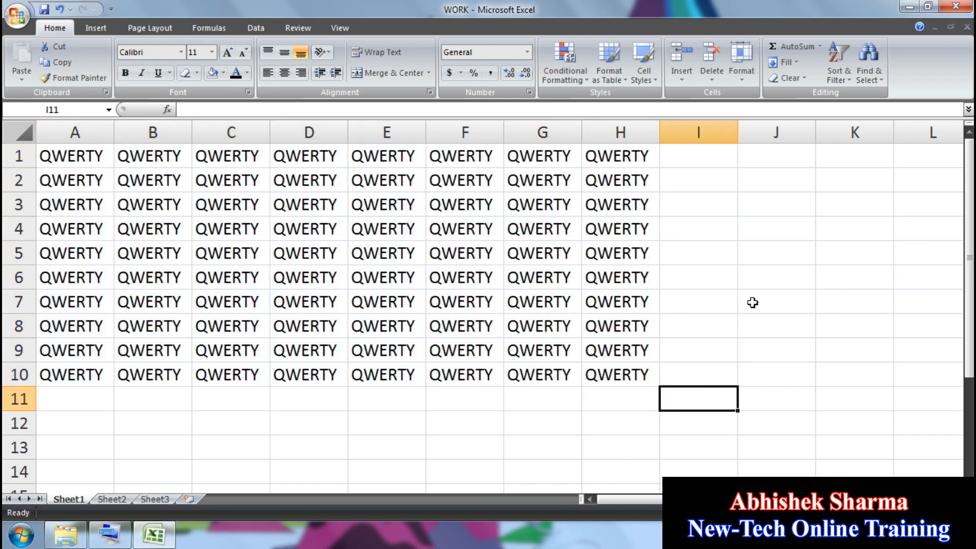
{"action": "left_click", "coordinate": [787, 276]}
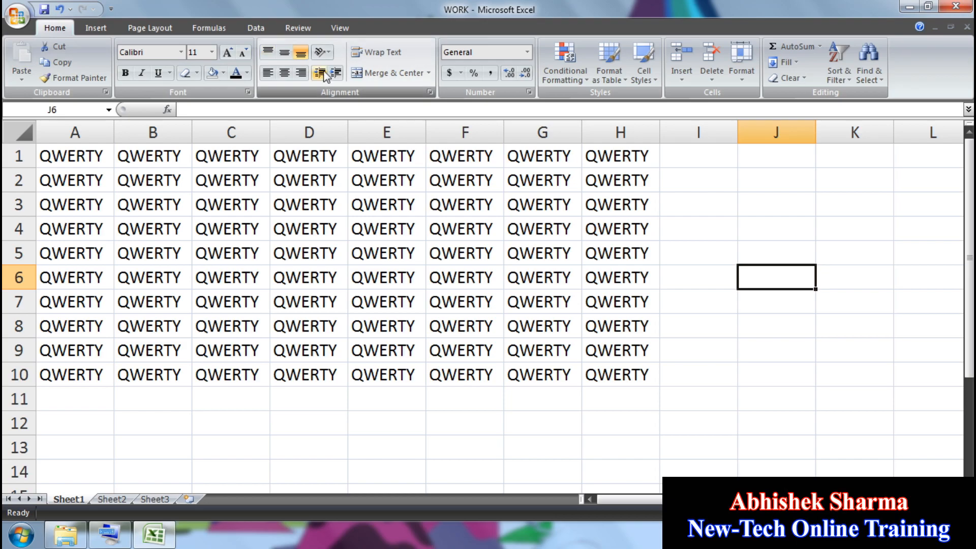
Step: Delete the QWERTY text from A1:H12 and widen column D
{"action": "left_click_drag", "start_coordinate": [654, 420], "coordinate": [4, 149]}
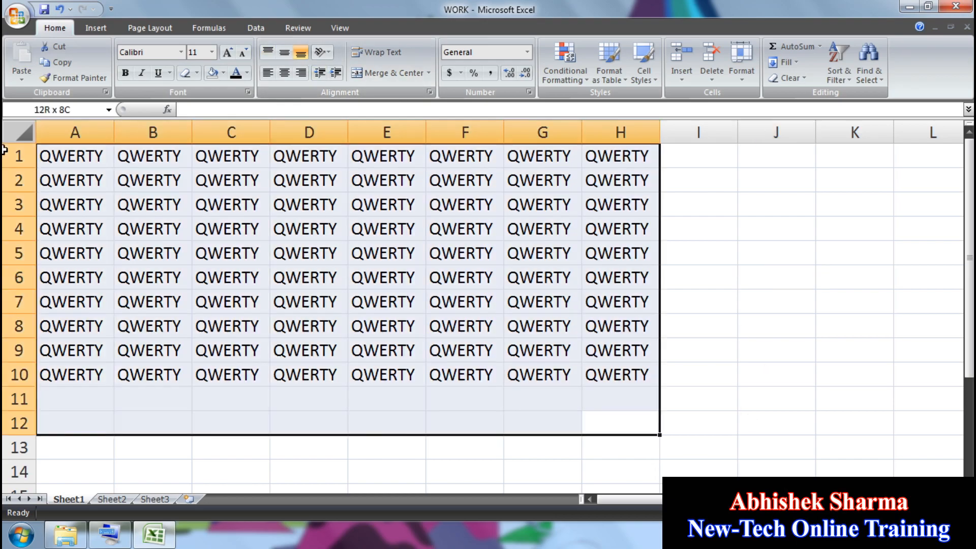
{"action": "key", "text": "Delete"}
{"action": "left_click", "coordinate": [345, 198]}
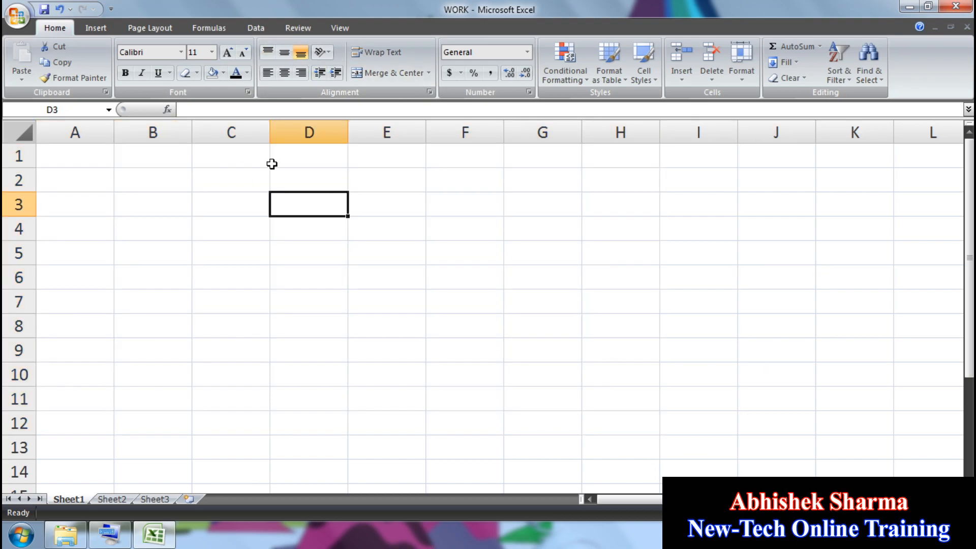
{"action": "left_click_drag", "start_coordinate": [347, 132], "coordinate": [581, 134]}
{"action": "left_click", "coordinate": [325, 160]}
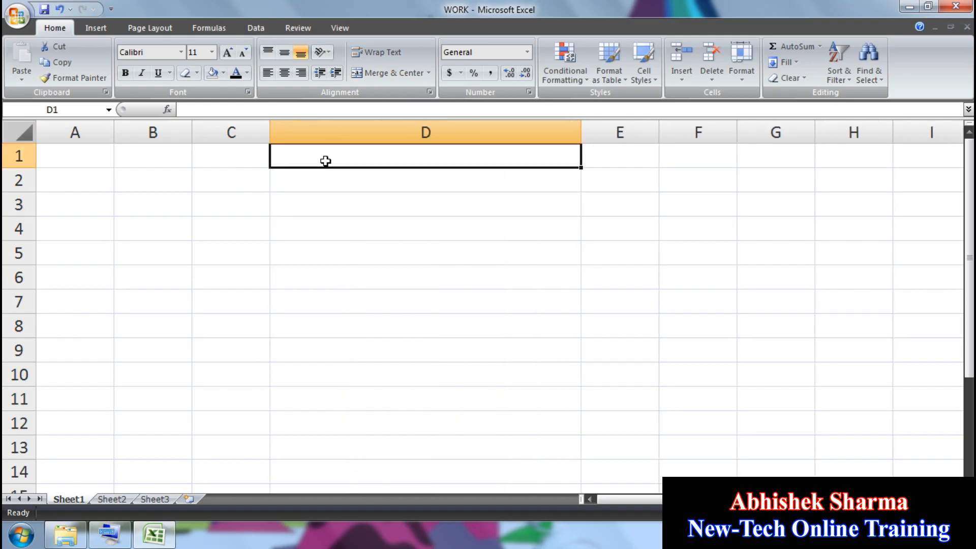
Step: Enter QWERTY in D1 and fill it down through D11 with Ctrl+D
{"action": "type", "text": "QWERTY"}
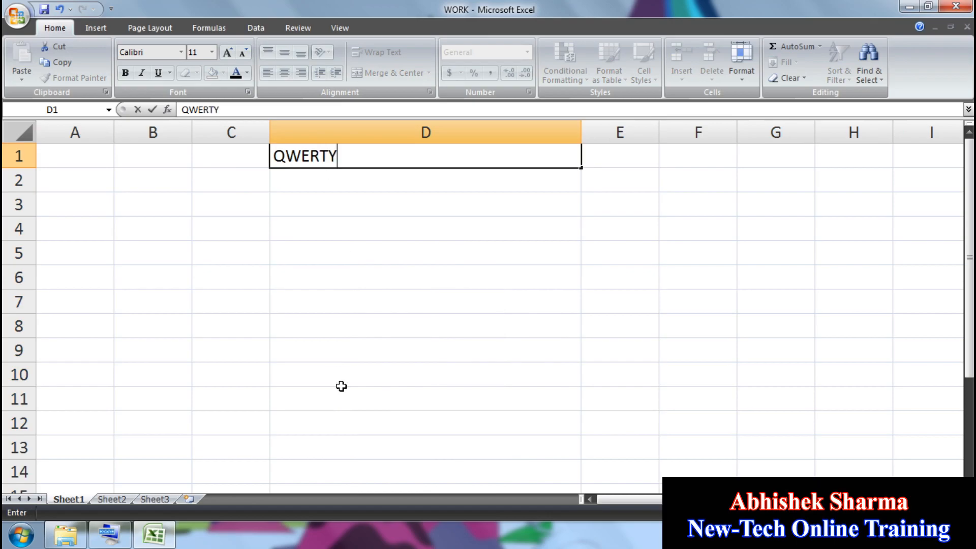
{"action": "left_click_drag", "start_coordinate": [341, 388], "coordinate": [334, 159]}
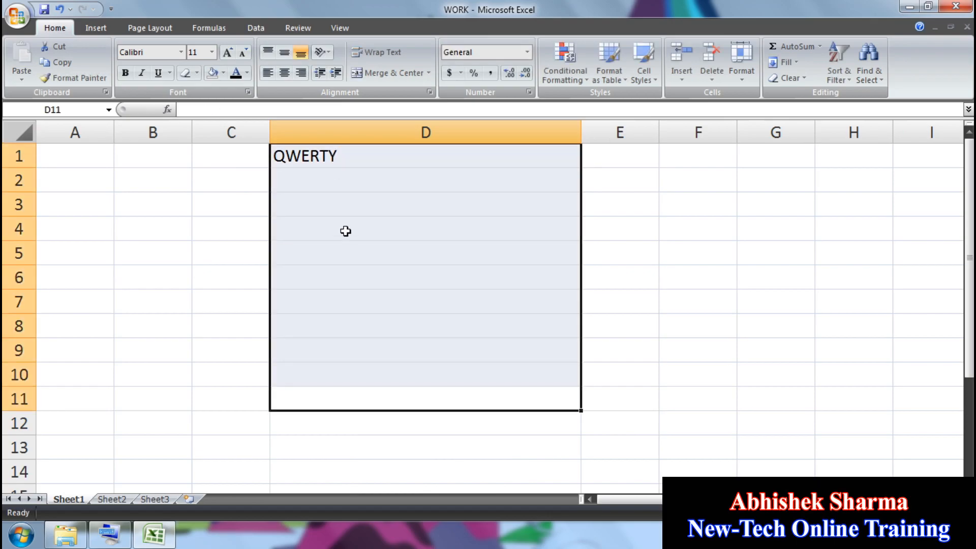
{"action": "key", "text": "ctrl+d"}
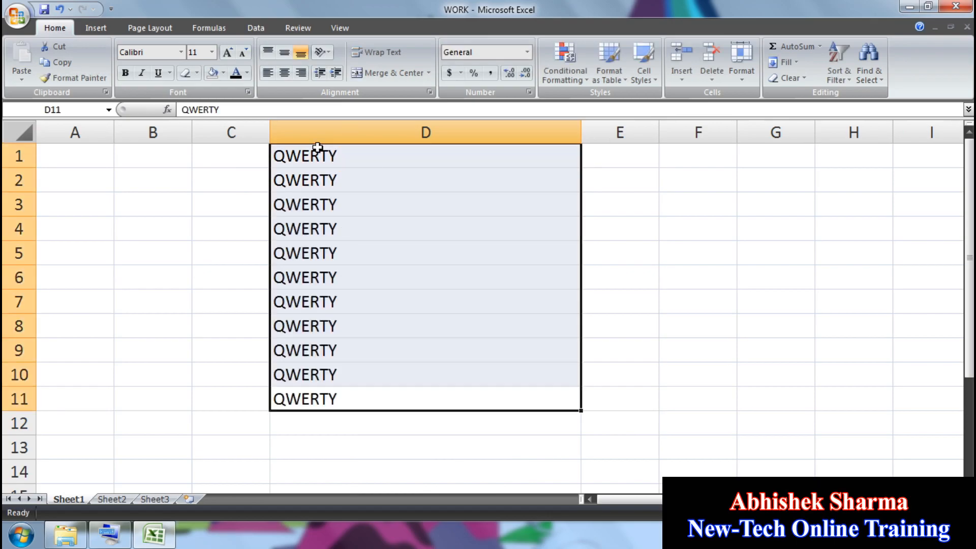
Step: Cycle the D1:D11 text through centre, right and left alignment twice, ending left-aligned
{"action": "left_click", "coordinate": [286, 74]}
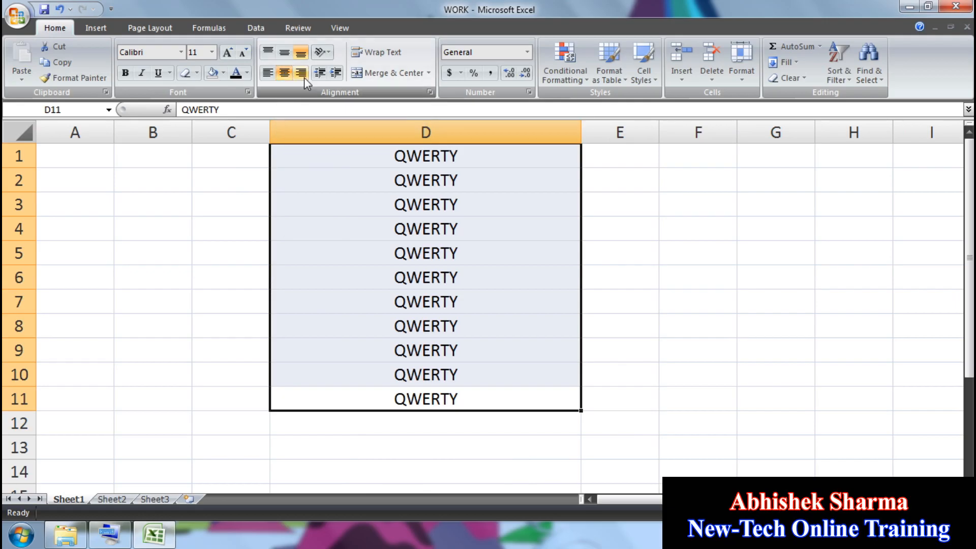
{"action": "left_click", "coordinate": [304, 77]}
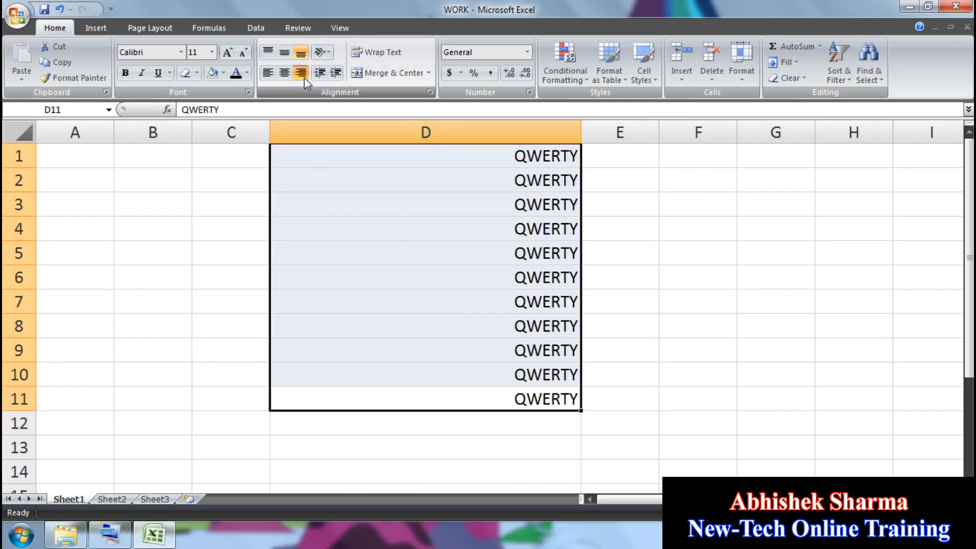
{"action": "left_click", "coordinate": [267, 74]}
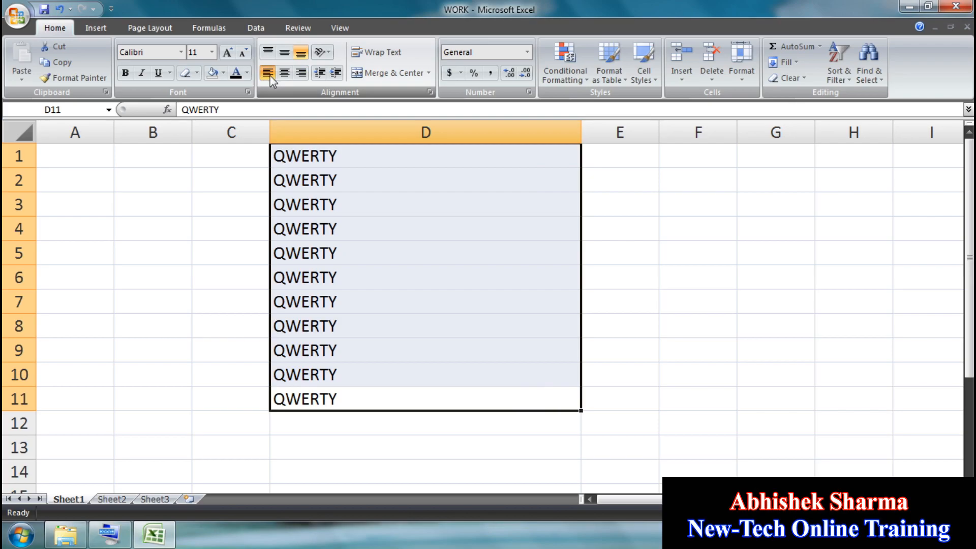
{"action": "left_click", "coordinate": [283, 74]}
{"action": "left_click", "coordinate": [303, 75]}
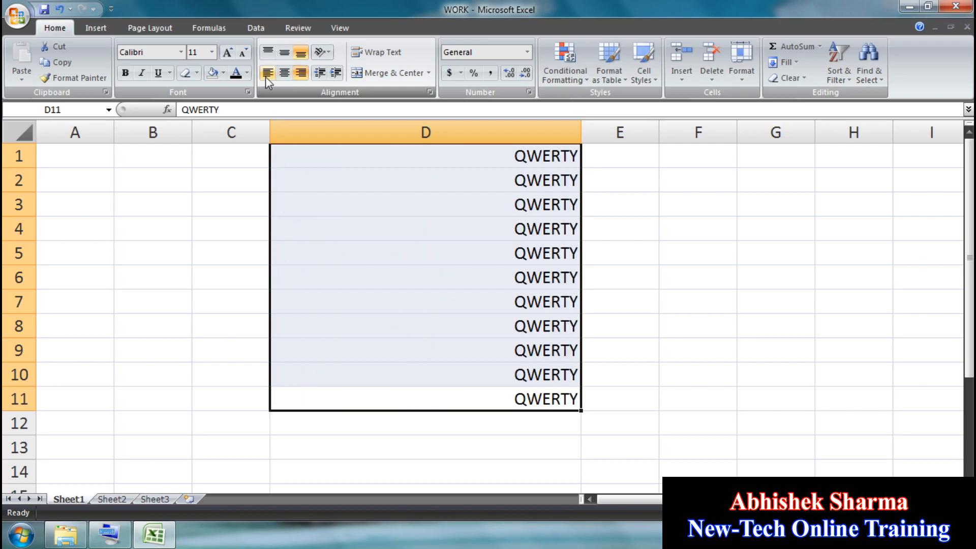
{"action": "left_click", "coordinate": [266, 74]}
Step: Left-align the QWERTY text in D1:D11 and indent it five steps
{"action": "left_click", "coordinate": [283, 75]}
{"action": "left_click", "coordinate": [269, 75]}
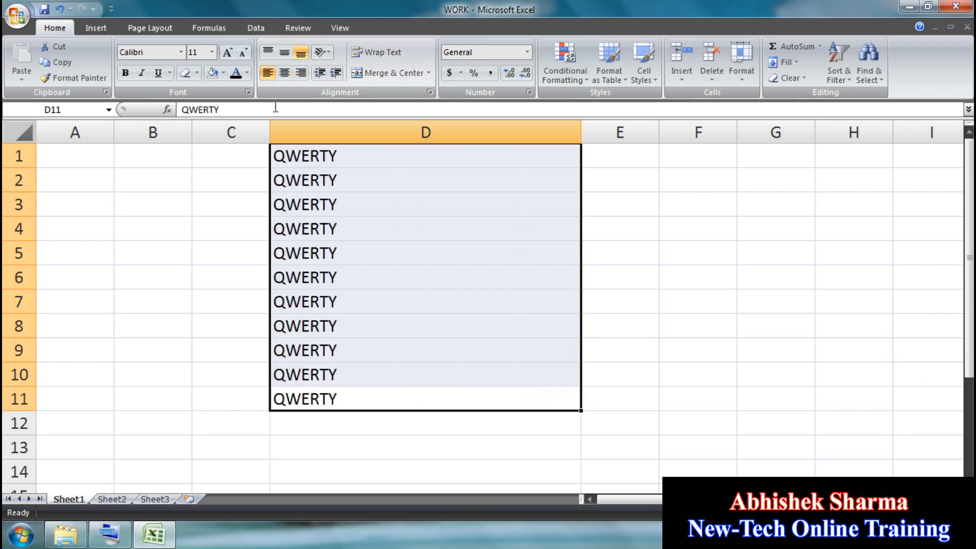
{"action": "left_click", "coordinate": [335, 74]}
{"action": "left_click", "coordinate": [336, 74]}
{"action": "left_click", "coordinate": [336, 74]}
{"action": "left_click", "coordinate": [335, 75]}
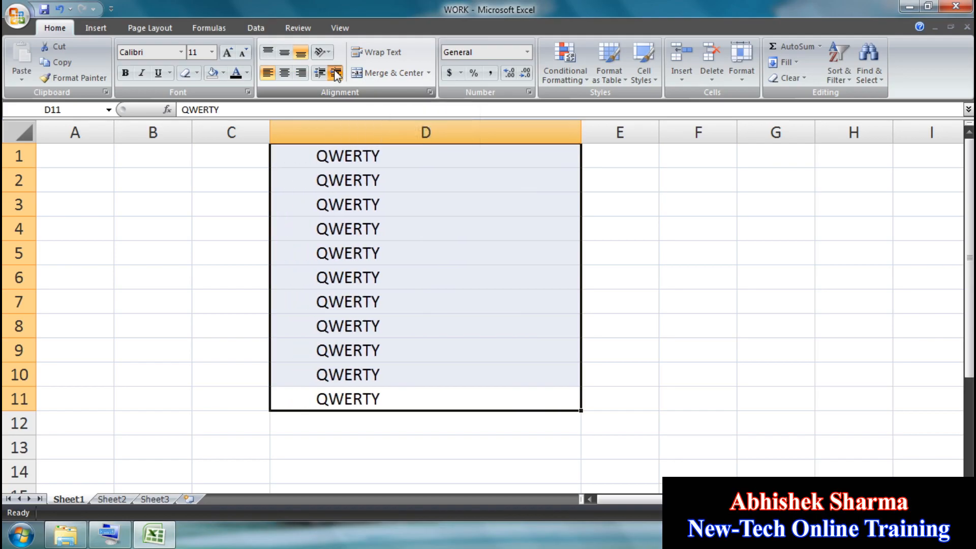
{"action": "left_click", "coordinate": [335, 74]}
{"action": "left_click", "coordinate": [335, 74]}
{"action": "left_click", "coordinate": [335, 74]}
{"action": "left_click", "coordinate": [335, 75]}
{"action": "left_click", "coordinate": [336, 75]}
{"action": "left_click", "coordinate": [336, 75]}
{"action": "left_click", "coordinate": [336, 75]}
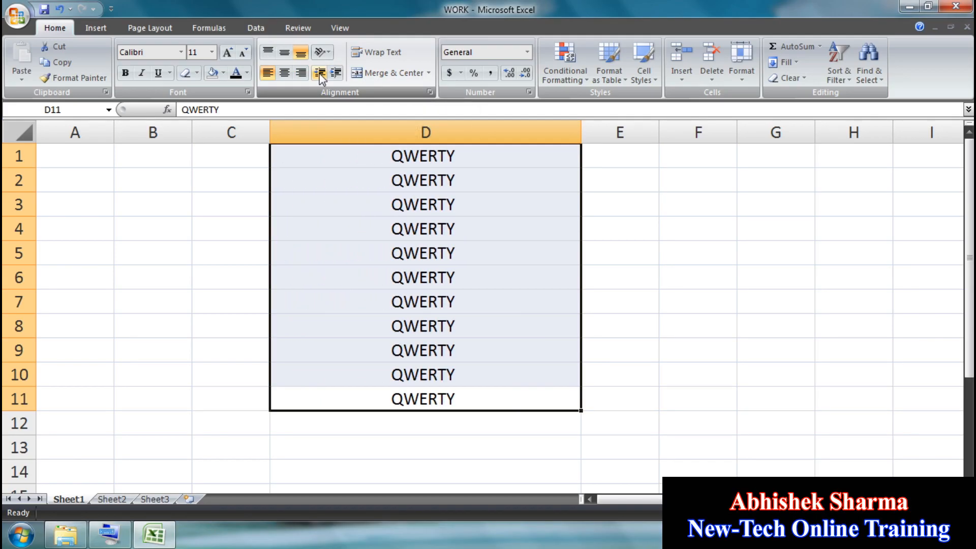
Step: Decrease the indent of the QWERTY text step by step back to none
{"action": "double_click", "coordinate": [319, 73]}
{"action": "double_click", "coordinate": [319, 74]}
{"action": "double_click", "coordinate": [320, 73]}
{"action": "left_click", "coordinate": [319, 74]}
{"action": "double_click", "coordinate": [319, 74]}
{"action": "left_click", "coordinate": [319, 74]}
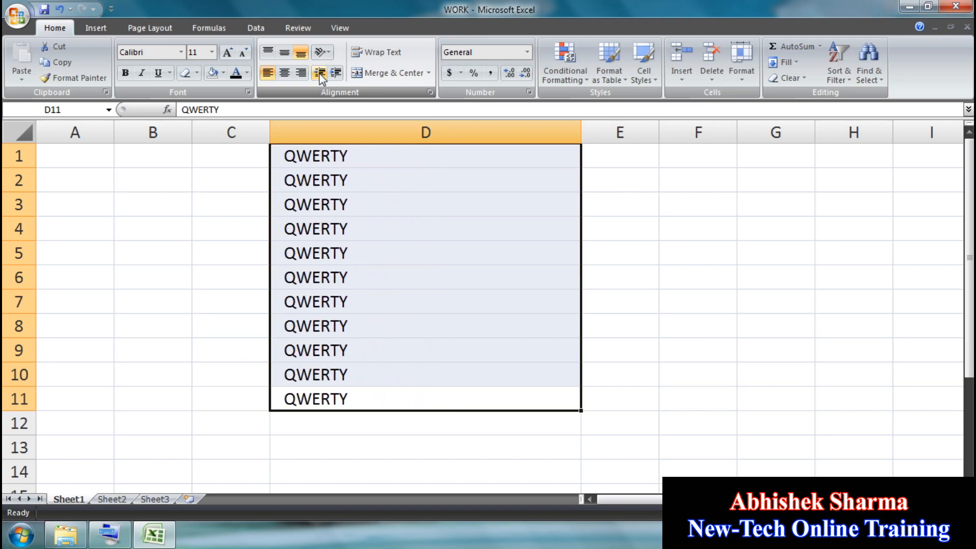
{"action": "left_click", "coordinate": [319, 74]}
Step: Increase the indent of the QWERTY text again by several steps
{"action": "left_click", "coordinate": [336, 74]}
{"action": "double_click", "coordinate": [336, 74]}
{"action": "double_click", "coordinate": [335, 75]}
{"action": "left_click", "coordinate": [335, 74]}
{"action": "double_click", "coordinate": [335, 74]}
{"action": "left_click", "coordinate": [336, 74]}
{"action": "left_click", "coordinate": [335, 75]}
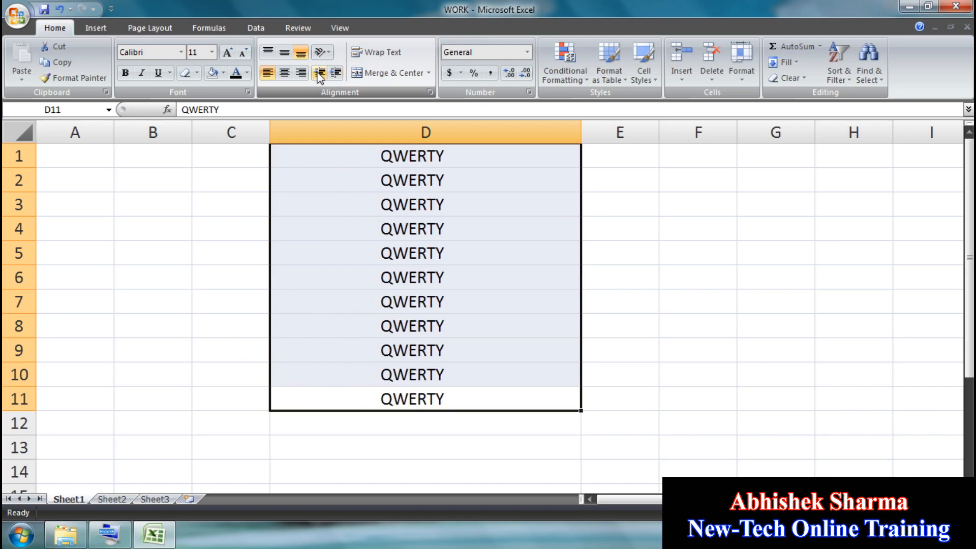
Step: Remove the indent so the QWERTY text sits flush left, then select D5
{"action": "double_click", "coordinate": [319, 74]}
{"action": "double_click", "coordinate": [319, 73]}
{"action": "double_click", "coordinate": [319, 74]}
{"action": "left_click", "coordinate": [320, 74]}
{"action": "double_click", "coordinate": [319, 74]}
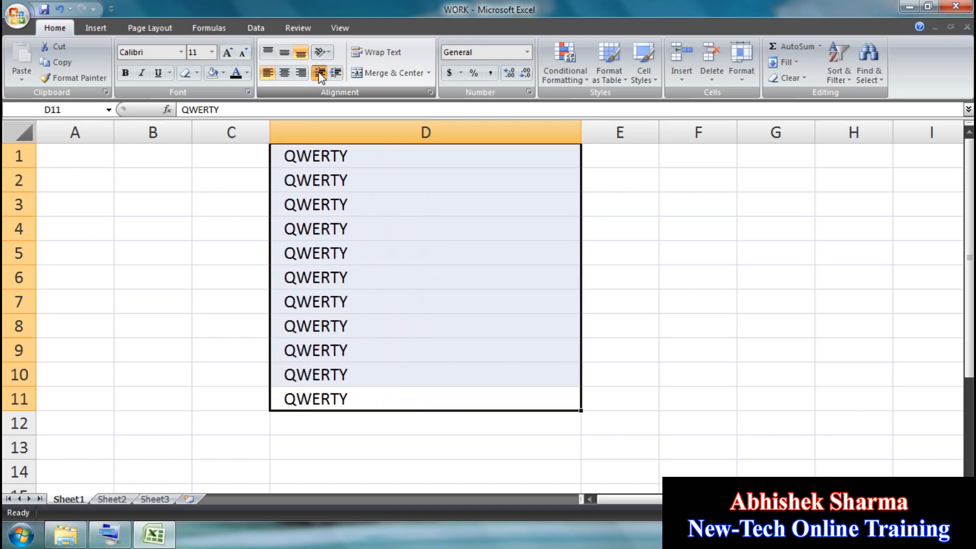
{"action": "left_click", "coordinate": [319, 74]}
{"action": "left_click", "coordinate": [348, 249]}
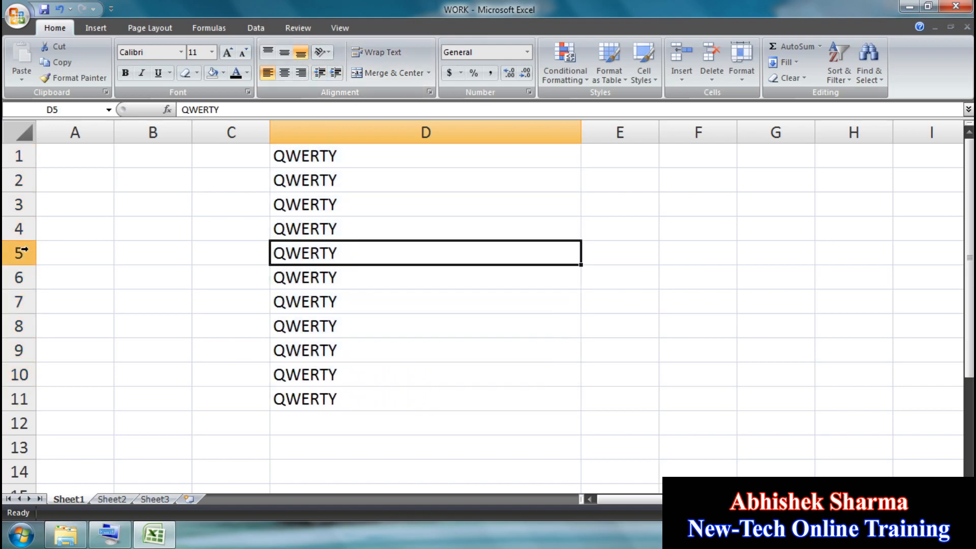
Step: Make row 4 taller and try top, middle and bottom alignment on D4, ending bottom
{"action": "left_click_drag", "start_coordinate": [20, 240], "coordinate": [13, 360]}
{"action": "left_click", "coordinate": [339, 274]}
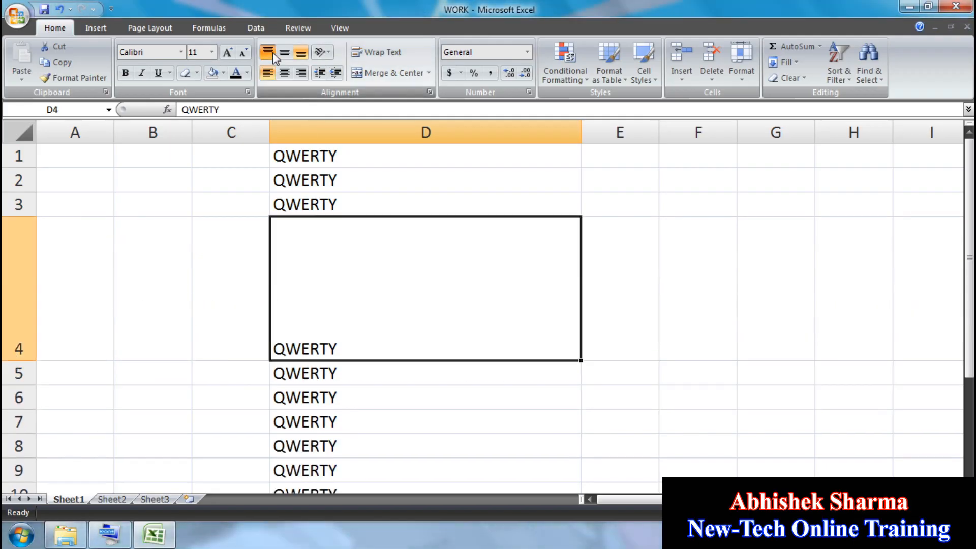
{"action": "left_click", "coordinate": [268, 52]}
{"action": "left_click", "coordinate": [284, 54]}
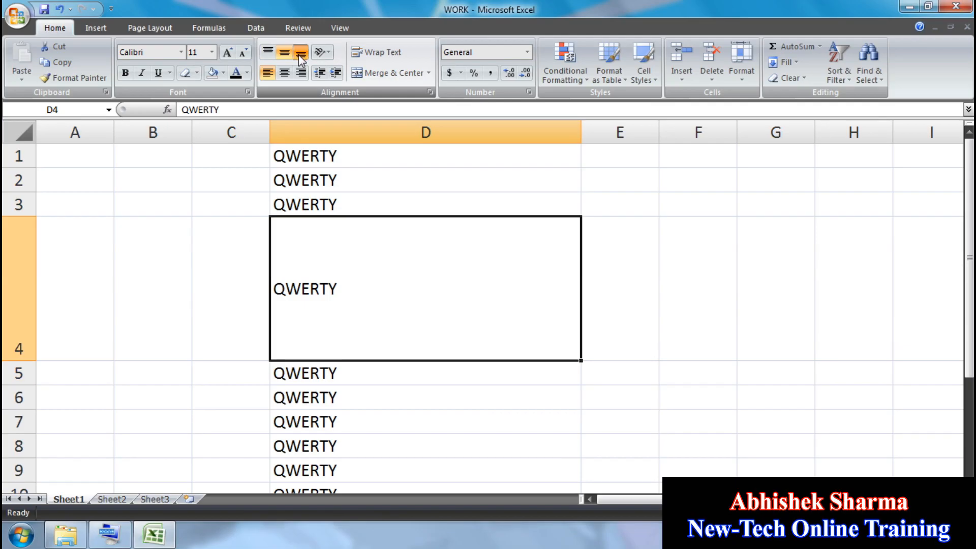
{"action": "left_click", "coordinate": [301, 57]}
{"action": "left_click", "coordinate": [267, 53]}
{"action": "left_click", "coordinate": [285, 55]}
{"action": "left_click", "coordinate": [299, 55]}
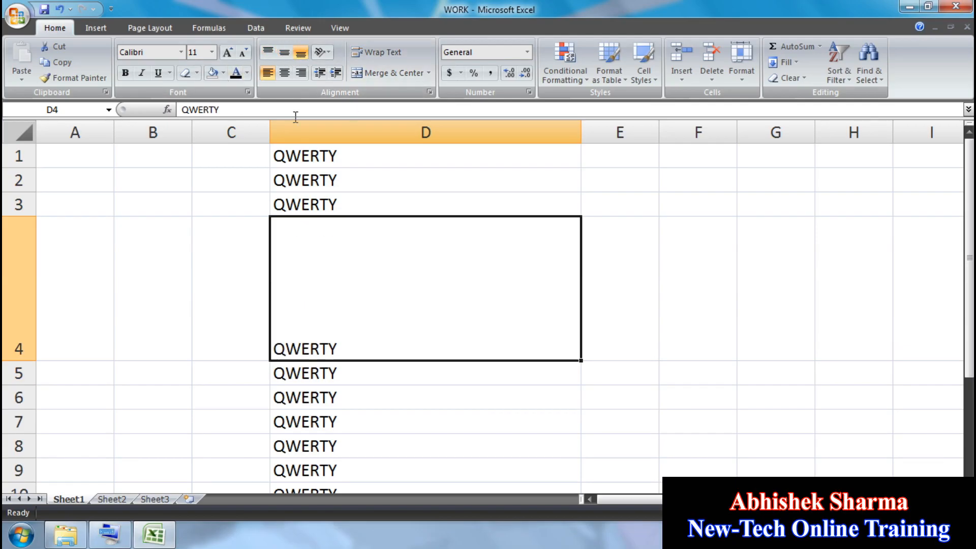
Step: Undo three times back to the plain QWERTY block in E3:H10
{"action": "left_click", "coordinate": [133, 176]}
{"action": "key", "text": "ctrl+z"}
{"action": "key", "text": "ctrl+z"}
{"action": "key", "text": "ctrl+z"}
{"action": "key", "text": "ctrl+z"}
{"action": "key", "text": "ctrl+z"}
{"action": "key", "text": "ctrl+z"}
{"action": "key", "text": "ctrl+z"}
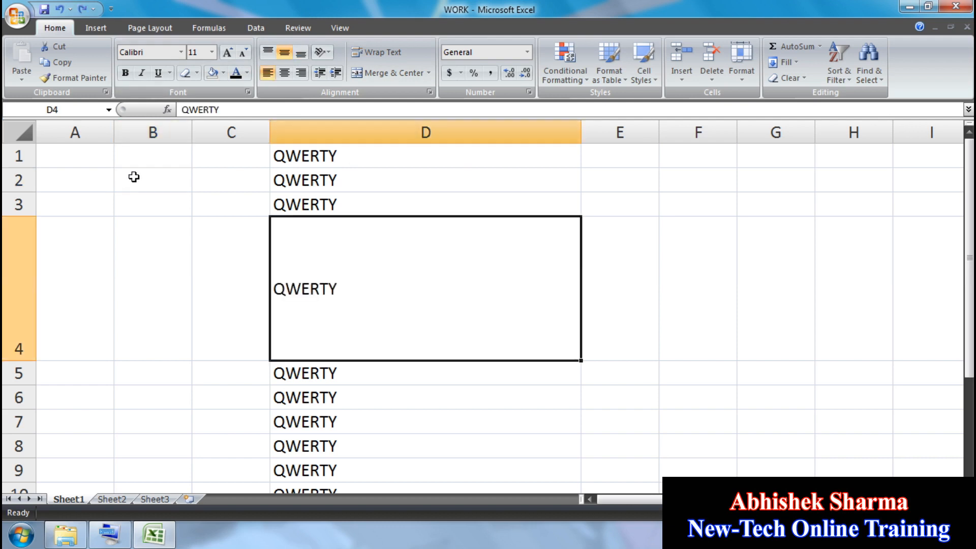
{"action": "key", "text": "ctrl+z"}
{"action": "key", "text": "ctrl+z"}
{"action": "key", "text": "ctrl+z"}
{"action": "key", "text": "ctrl+z"}
{"action": "key", "text": "ctrl+z"}
{"action": "key", "text": "ctrl+z"}
{"action": "key", "text": "ctrl+z"}
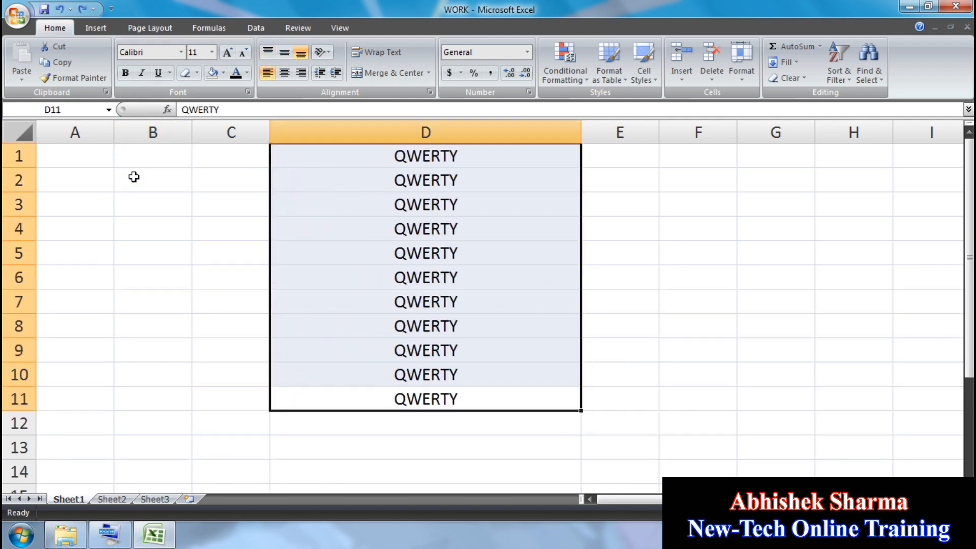
{"action": "key", "text": "ctrl+z"}
{"action": "key", "text": "ctrl+z"}
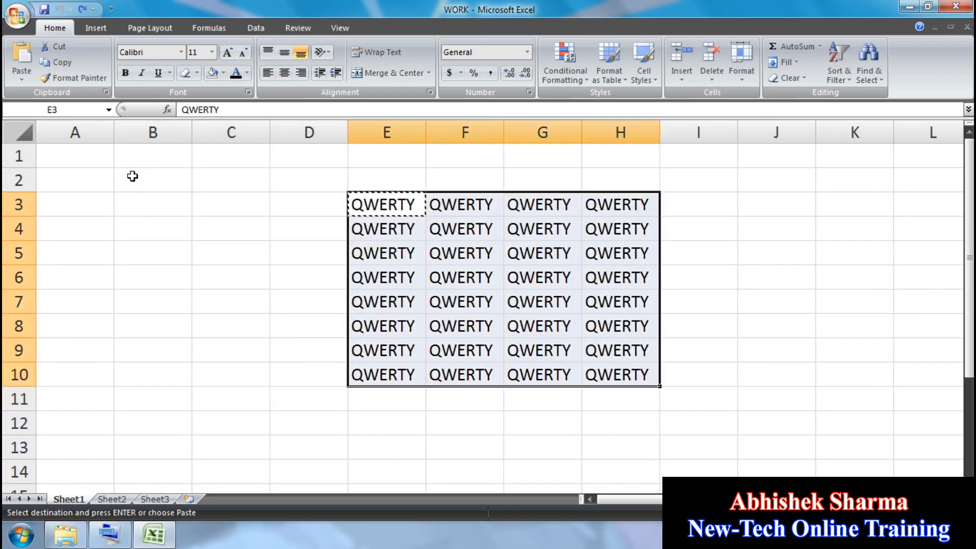
Step: Enter QWERTY in A1 and fill it across and down through A1:H10
{"action": "left_click", "coordinate": [85, 157]}
{"action": "type", "text": "QWERTY"}
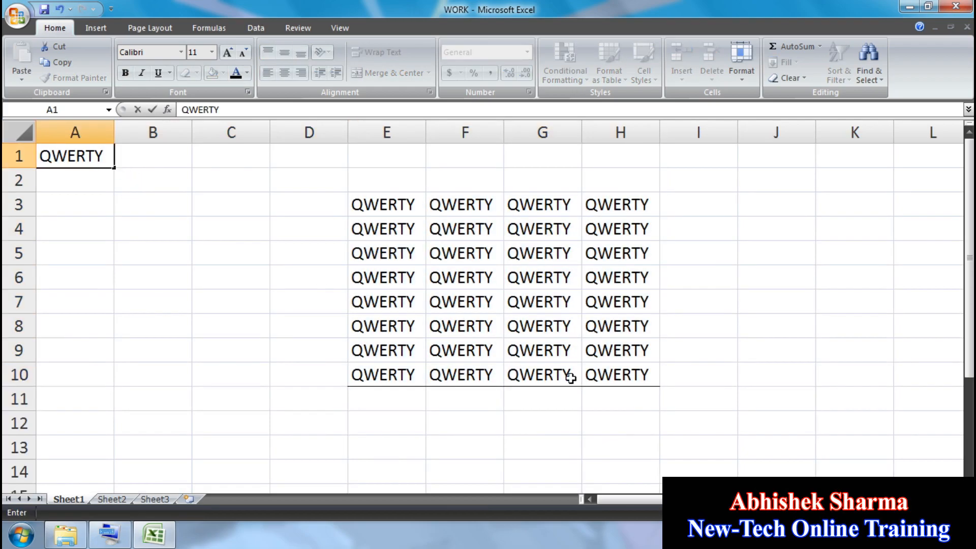
{"action": "left_click_drag", "start_coordinate": [651, 380], "coordinate": [40, 155]}
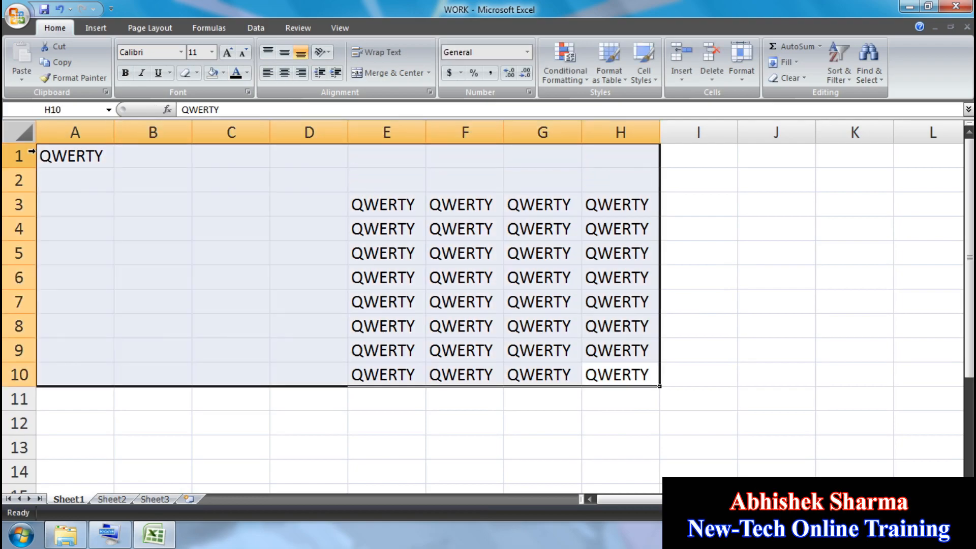
{"action": "key", "text": "ctrl+r"}
{"action": "key", "text": "ctrl+d"}
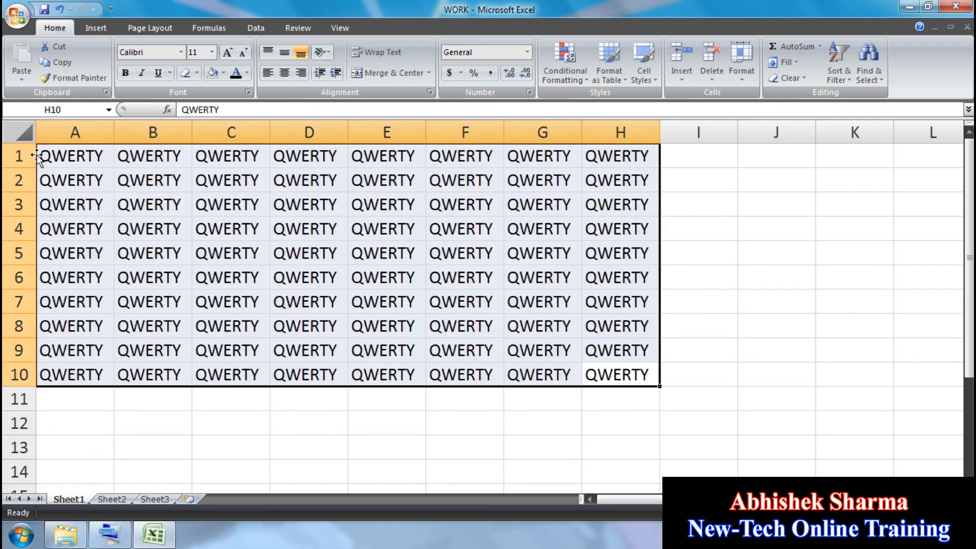
Step: Reselect A1:H10 and show the text orientation choices
{"action": "left_click", "coordinate": [387, 305]}
{"action": "left_click_drag", "start_coordinate": [608, 376], "coordinate": [51, 155]}
{"action": "left_click", "coordinate": [321, 54]}
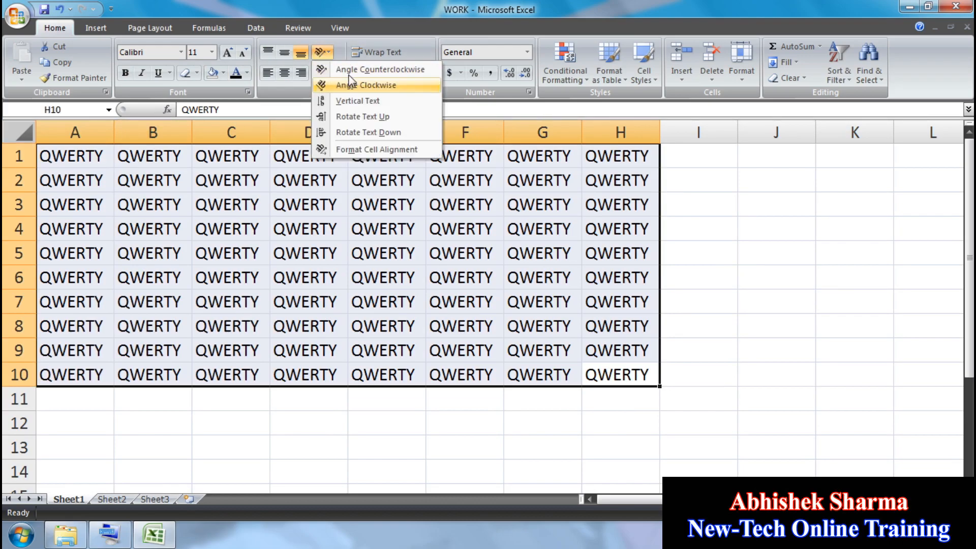
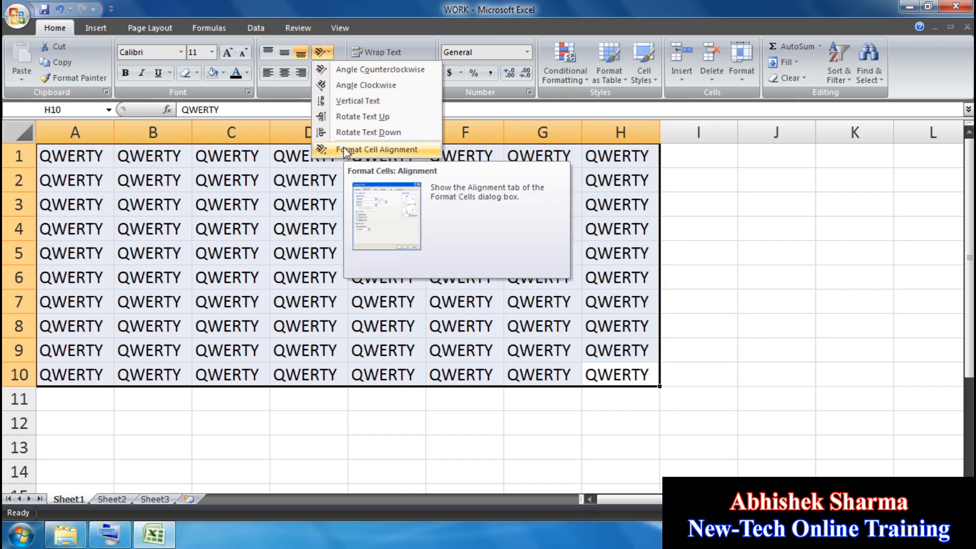
Step: Apply Angle Counterclockwise, Angle Clockwise, Vertical Text and Rotate Text Up to the QWERTY cells
{"action": "left_click", "coordinate": [377, 72]}
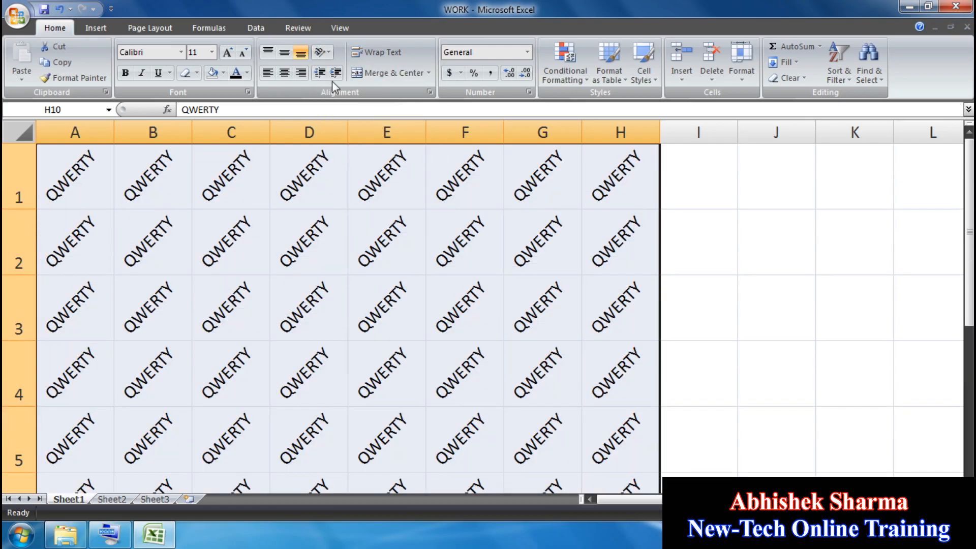
{"action": "left_click", "coordinate": [321, 52]}
{"action": "left_click", "coordinate": [346, 84]}
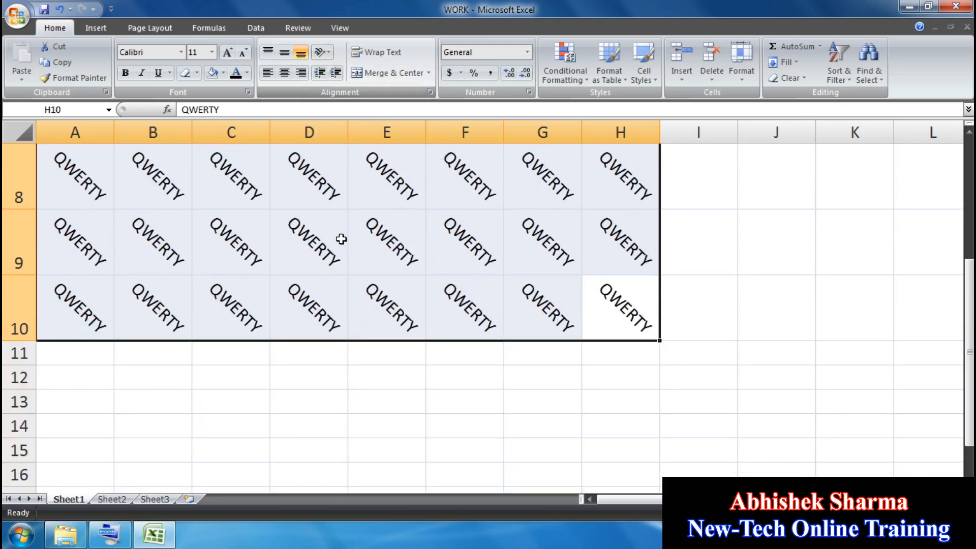
{"action": "left_click", "coordinate": [325, 52]}
{"action": "left_click", "coordinate": [351, 101]}
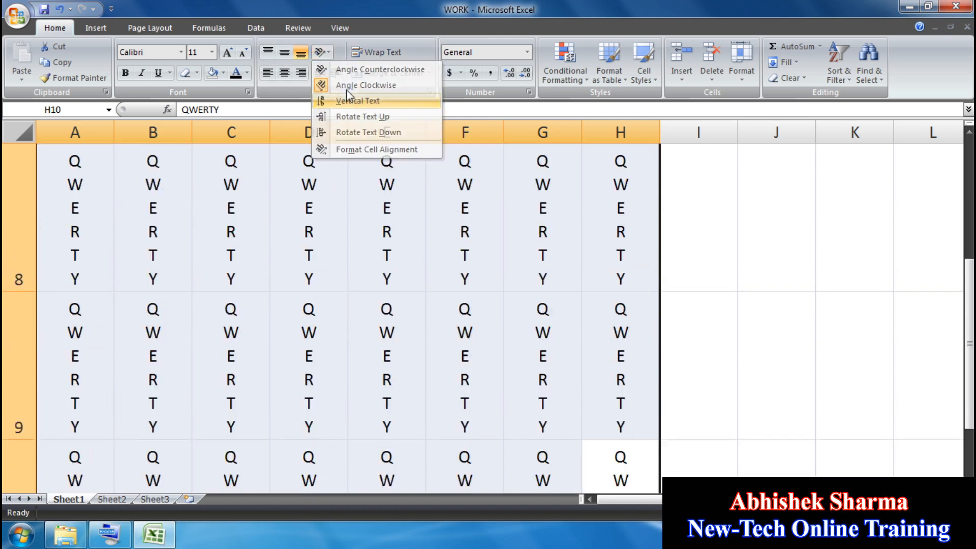
{"action": "left_click", "coordinate": [328, 53]}
{"action": "left_click", "coordinate": [350, 116]}
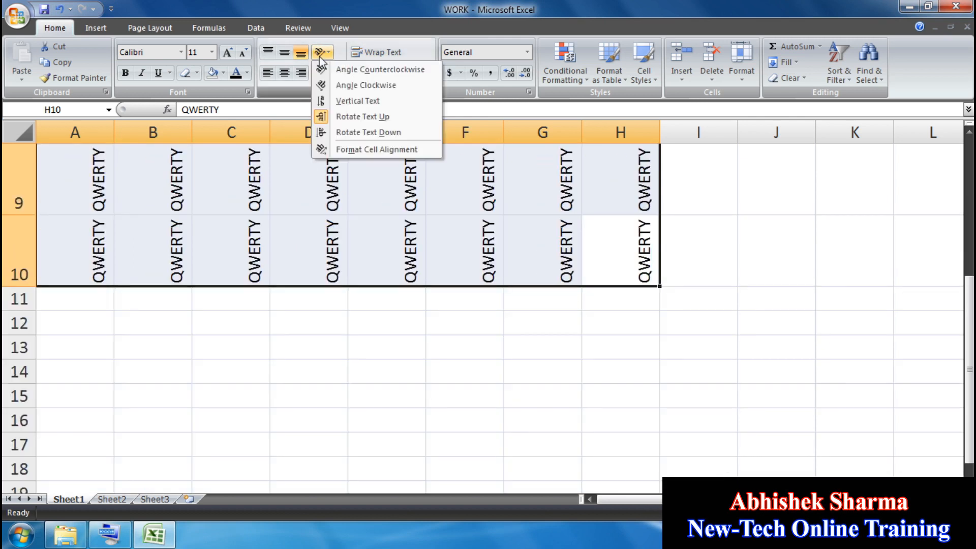
Step: Rotate the text down, return it to horizontal, and delete the QWERTY entries
{"action": "left_click", "coordinate": [341, 131]}
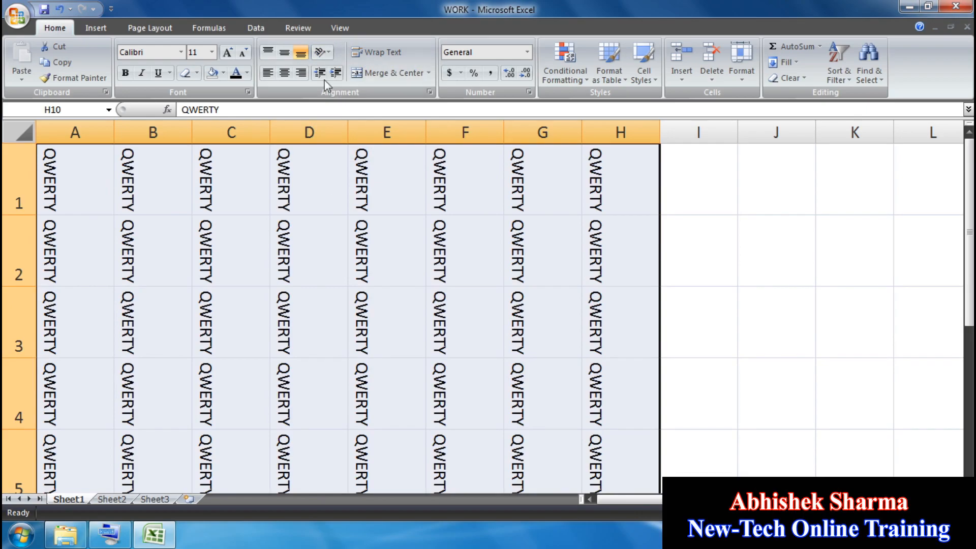
{"action": "left_click", "coordinate": [326, 52]}
{"action": "left_click", "coordinate": [342, 71]}
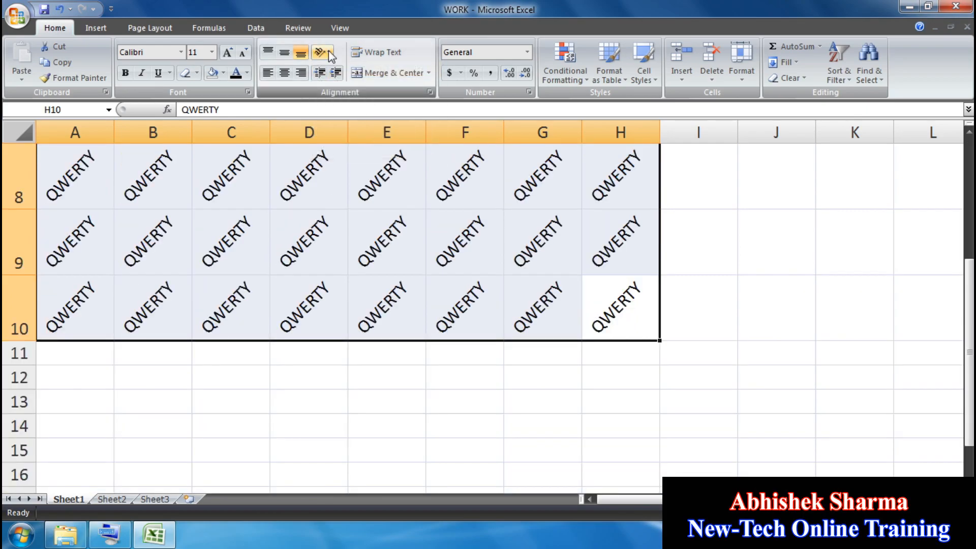
{"action": "left_click", "coordinate": [328, 51]}
{"action": "left_click", "coordinate": [334, 71]}
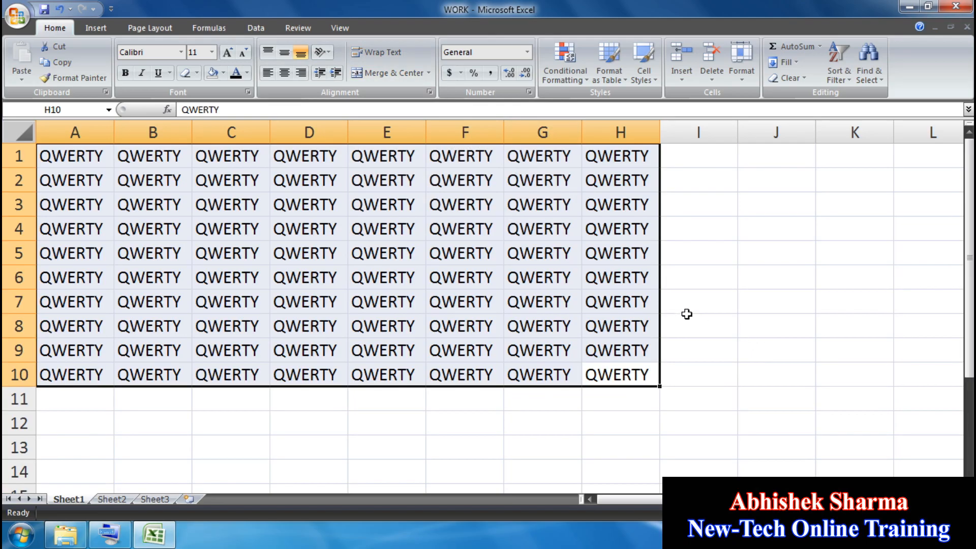
{"action": "key", "text": "Delete"}
Step: Enter a full name in cell C3
{"action": "left_click", "coordinate": [499, 269]}
{"action": "left_click", "coordinate": [262, 195]}
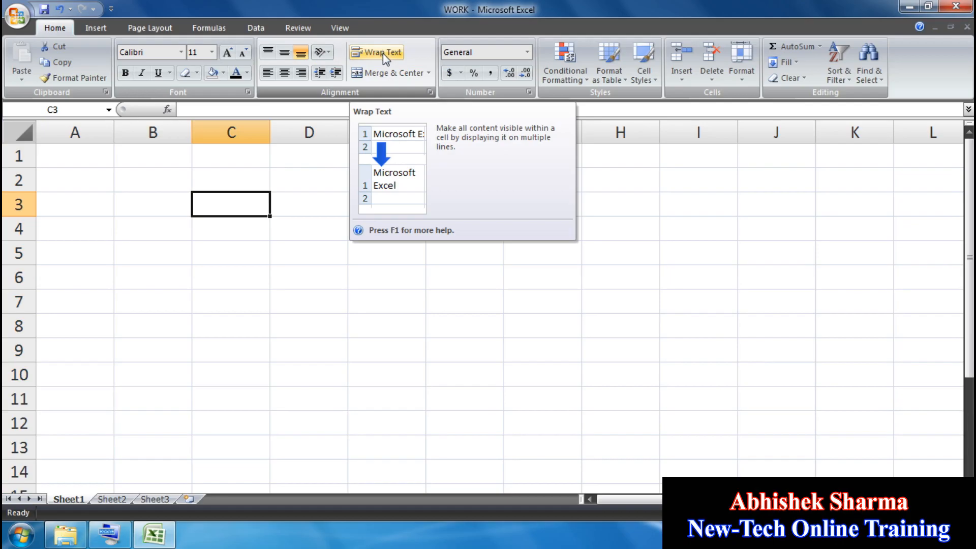
{"action": "left_click", "coordinate": [336, 299]}
{"action": "left_click", "coordinate": [252, 206]}
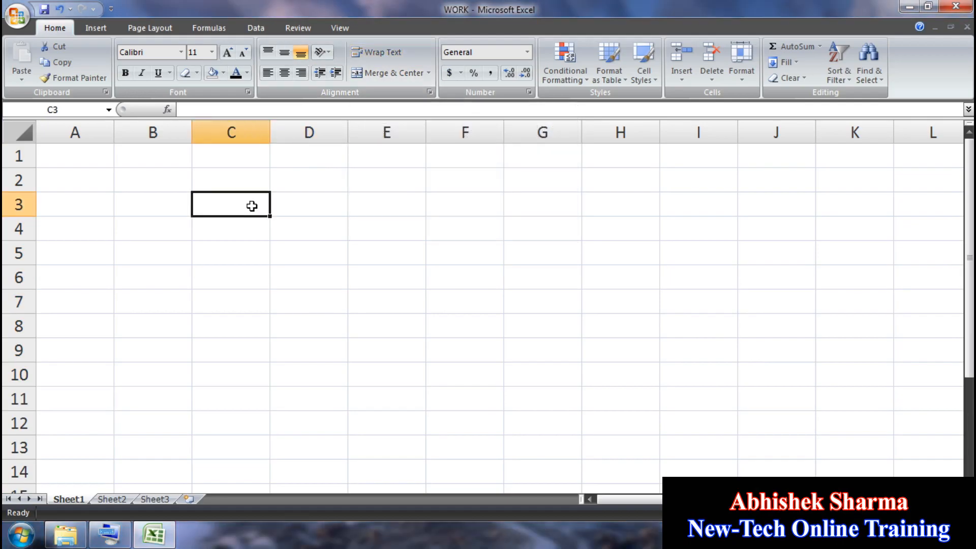
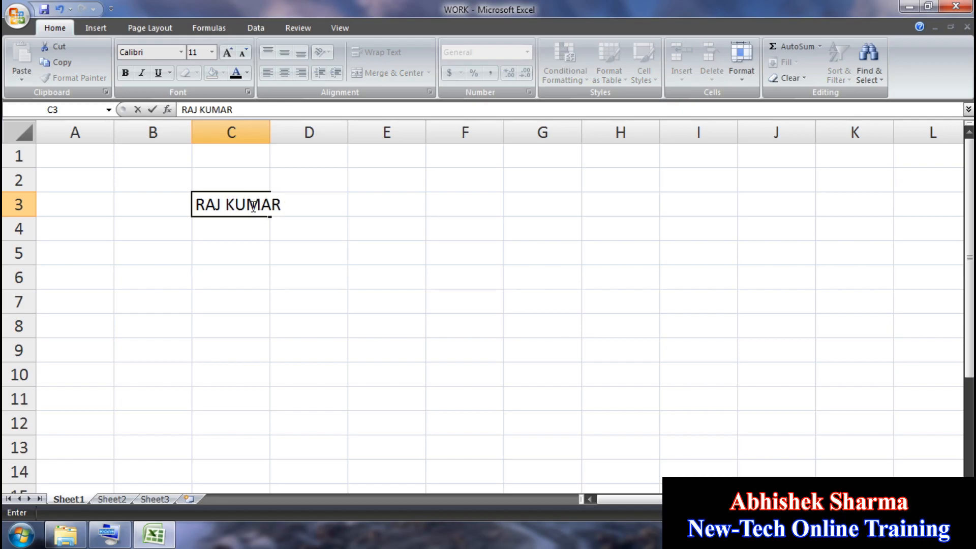
{"action": "left_click", "coordinate": [283, 246]}
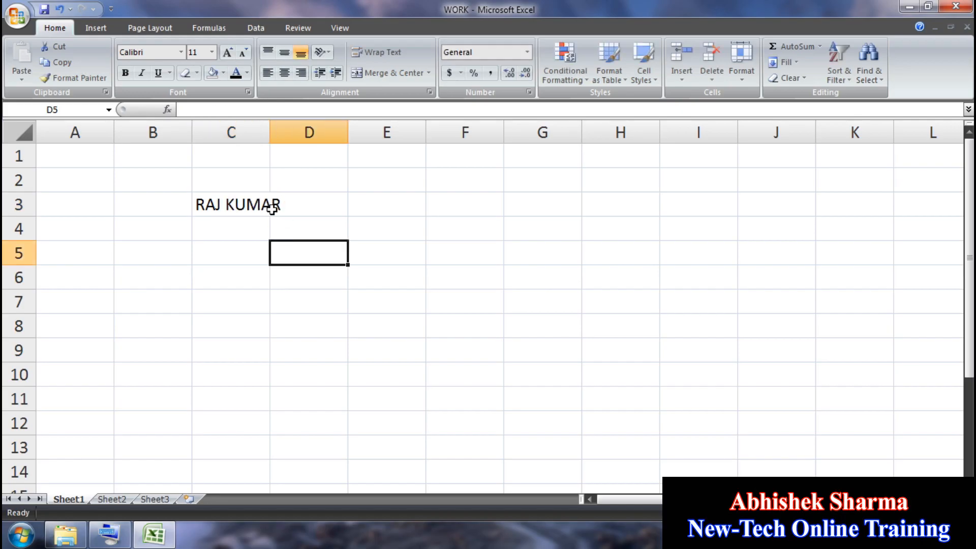
Step: Wrap the name in C3 onto two lines and undo it, twice
{"action": "left_click", "coordinate": [244, 208]}
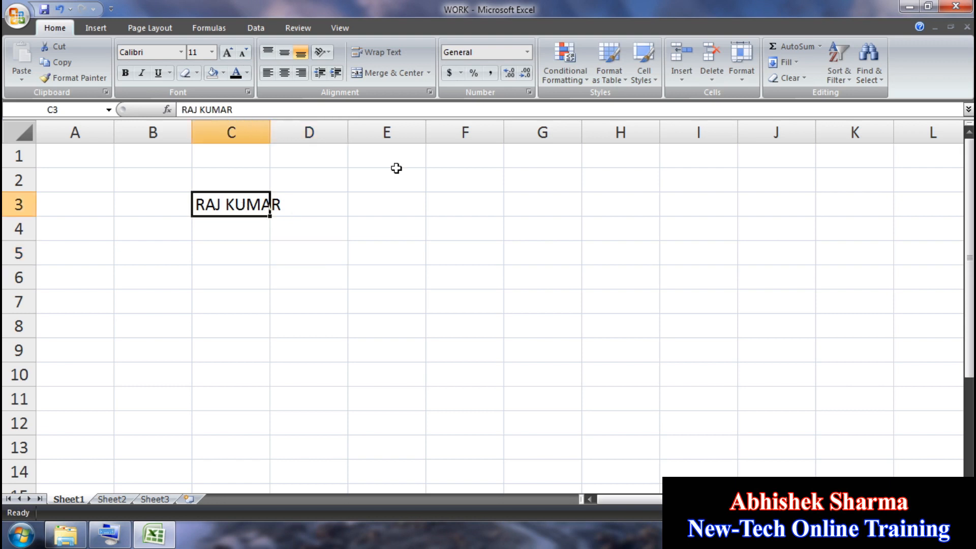
{"action": "left_click", "coordinate": [374, 51]}
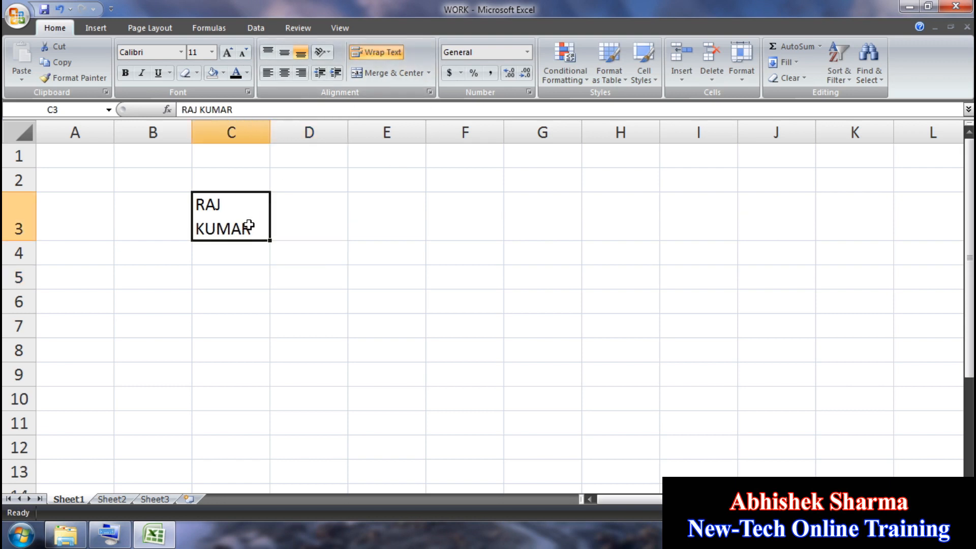
{"action": "left_click", "coordinate": [61, 11]}
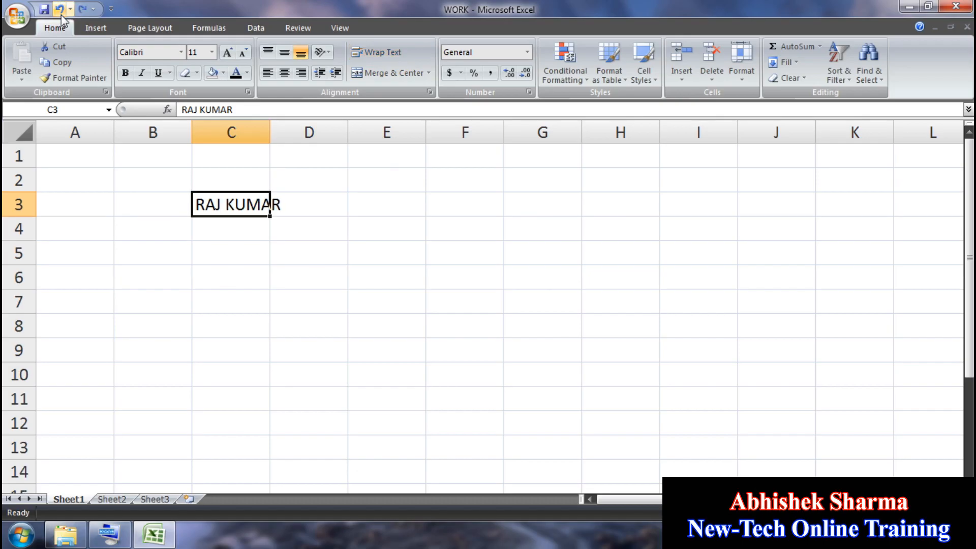
{"action": "left_click", "coordinate": [385, 51]}
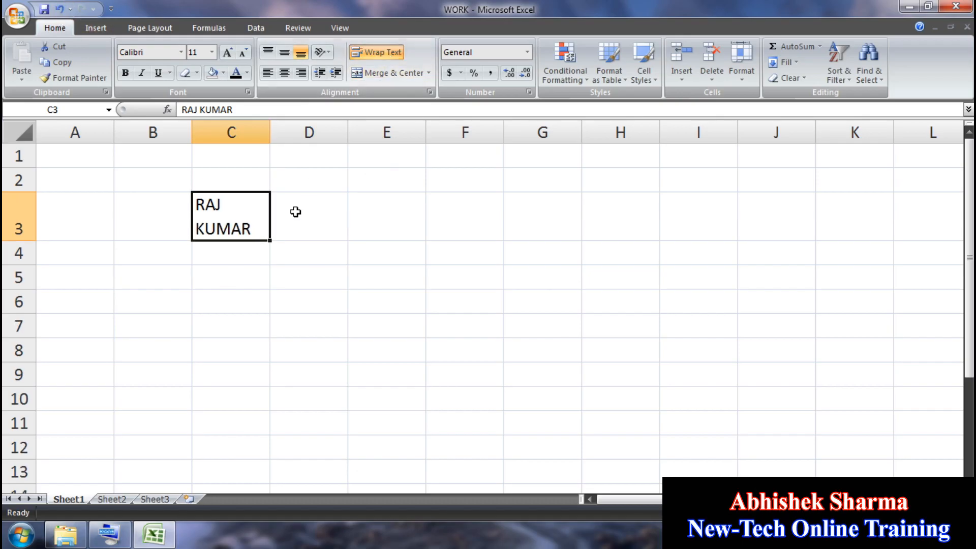
{"action": "left_click", "coordinate": [60, 11]}
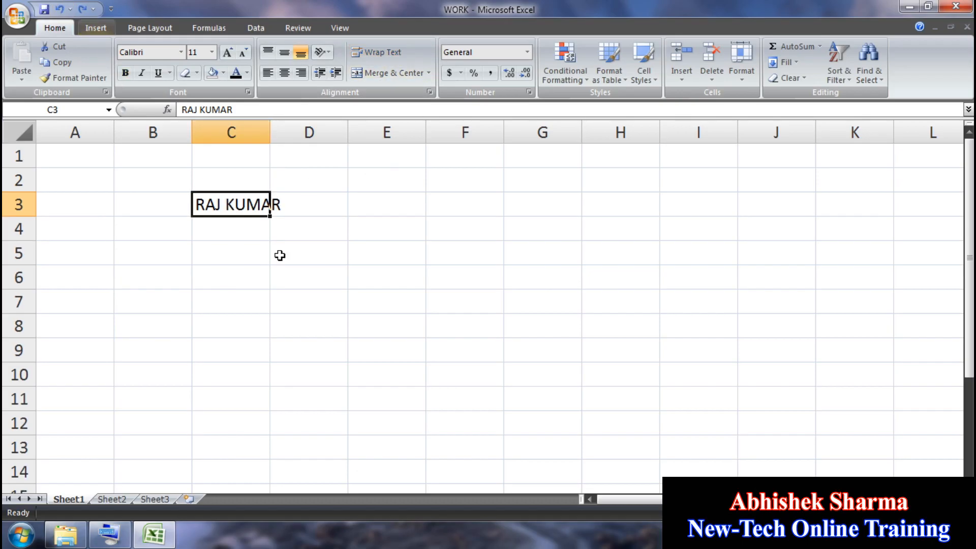
Step: Widen column C slightly and toggle Wrap Text on and off twice
{"action": "left_click_drag", "start_coordinate": [270, 130], "coordinate": [283, 131]}
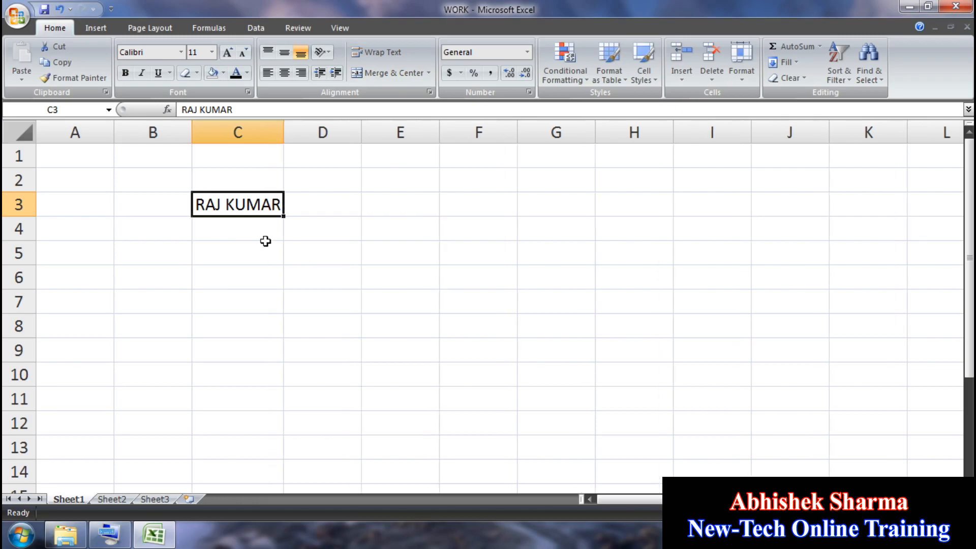
{"action": "left_click", "coordinate": [373, 53]}
{"action": "left_click", "coordinate": [374, 53]}
{"action": "left_click", "coordinate": [374, 53]}
{"action": "left_click", "coordinate": [374, 54]}
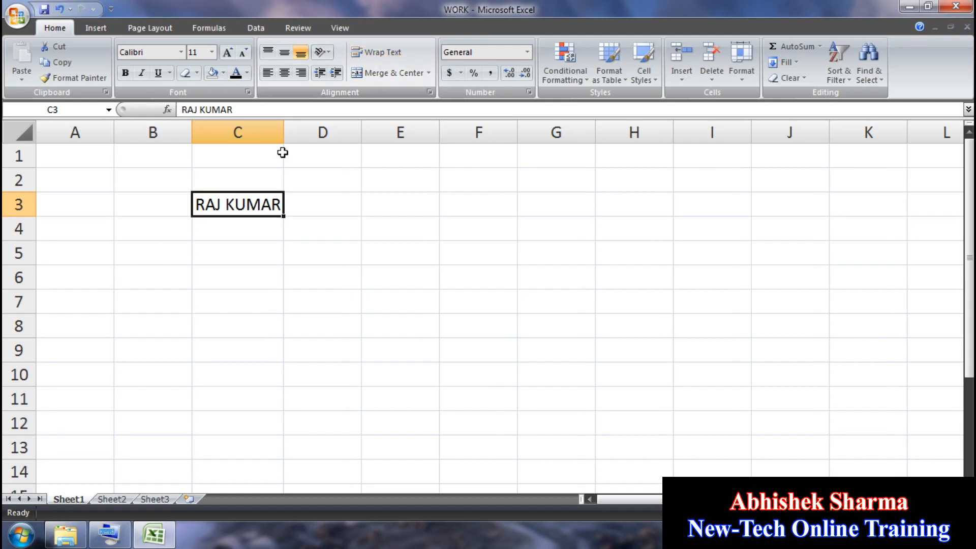
Step: Widen column C a bit more and again toggle wrapping on and off twice
{"action": "left_click_drag", "start_coordinate": [283, 130], "coordinate": [288, 130]}
{"action": "left_click", "coordinate": [368, 55]}
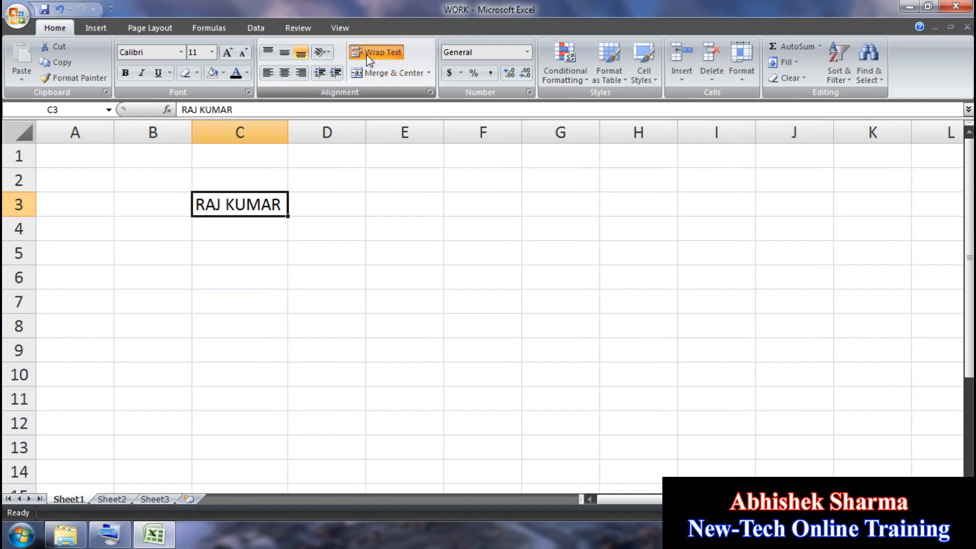
{"action": "left_click", "coordinate": [367, 55]}
{"action": "left_click", "coordinate": [367, 55]}
{"action": "left_click", "coordinate": [367, 55]}
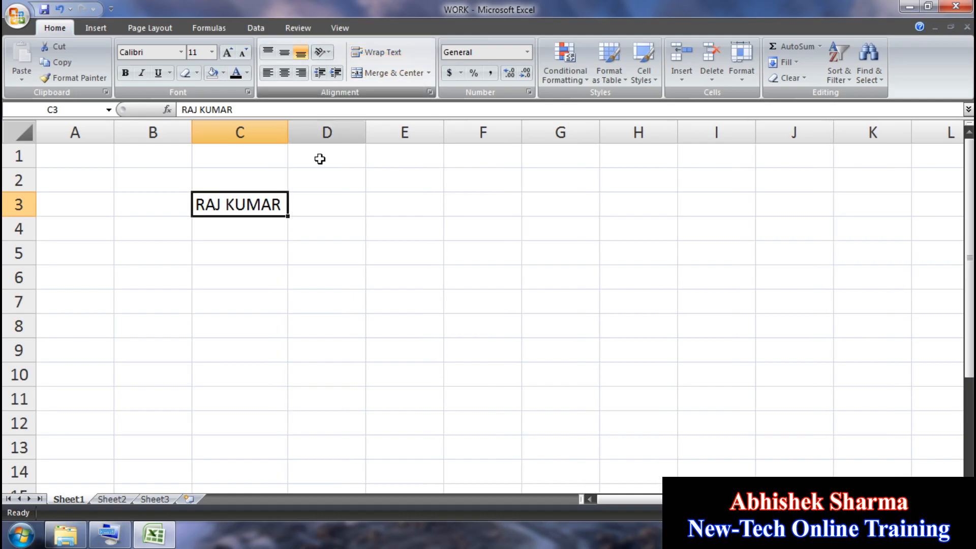
Step: Narrow column C and toggle wrapping on and off, ending with the name on one line
{"action": "left_click_drag", "start_coordinate": [288, 138], "coordinate": [279, 138]}
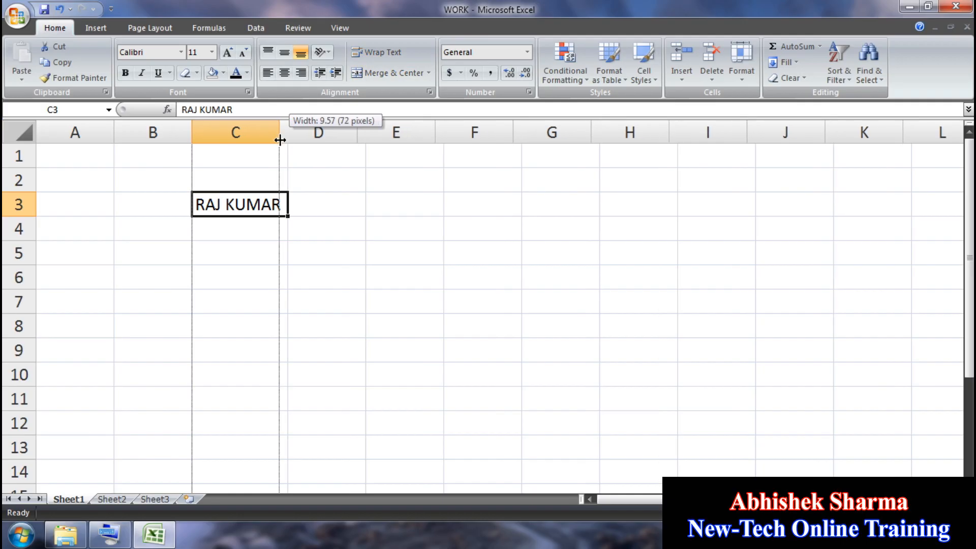
{"action": "left_click", "coordinate": [368, 52]}
{"action": "left_click", "coordinate": [368, 52]}
{"action": "left_click", "coordinate": [368, 52]}
{"action": "left_click", "coordinate": [368, 52]}
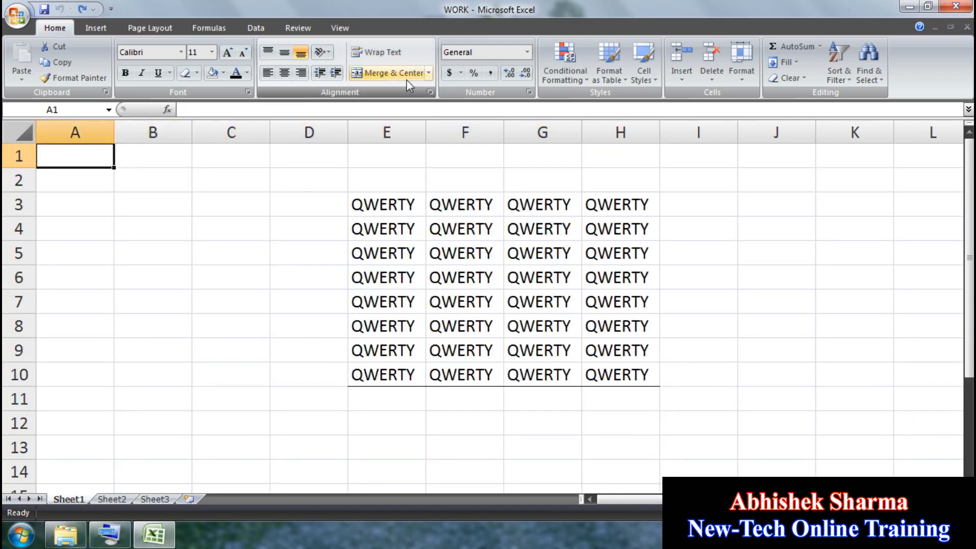
Step: Clear the QWERTY table's contents and formatting, then re-enter the full name in C3
{"action": "left_click_drag", "start_coordinate": [344, 185], "coordinate": [727, 431]}
{"action": "left_click", "coordinate": [787, 78]}
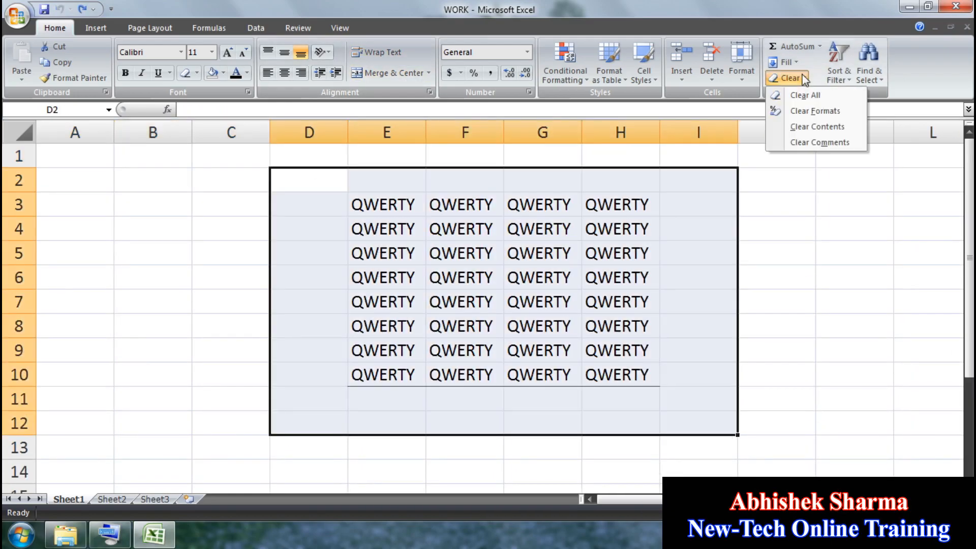
{"action": "left_click", "coordinate": [799, 93]}
{"action": "left_click", "coordinate": [236, 263]}
{"action": "left_click", "coordinate": [256, 205]}
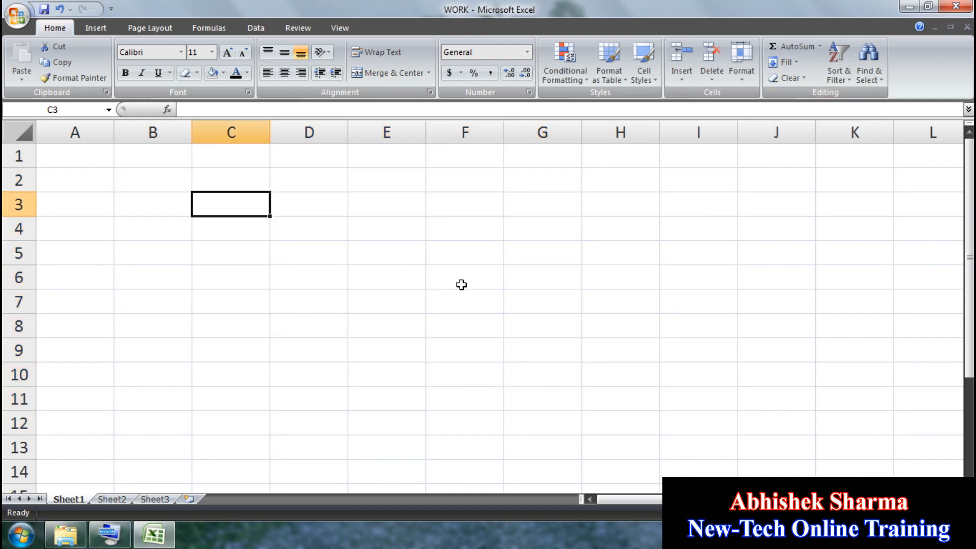
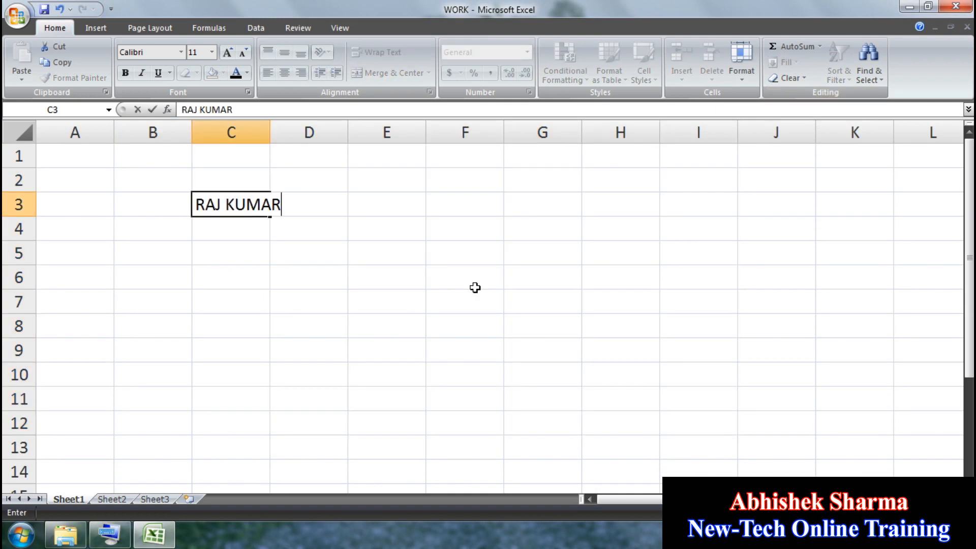
{"action": "left_click", "coordinate": [475, 288]}
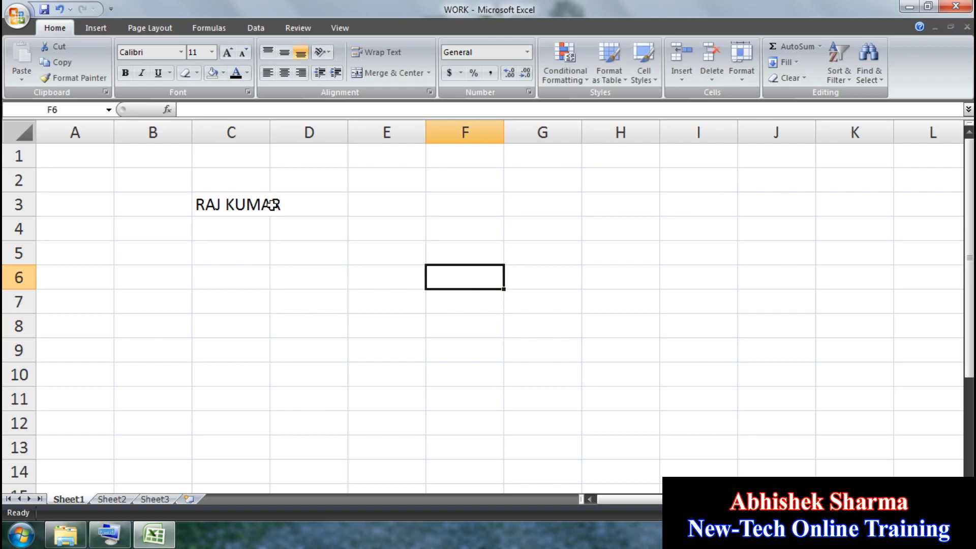
Step: Merge and centre C3:E3 around the name, unmerge, merge again, then undo
{"action": "left_click_drag", "start_coordinate": [259, 203], "coordinate": [373, 207]}
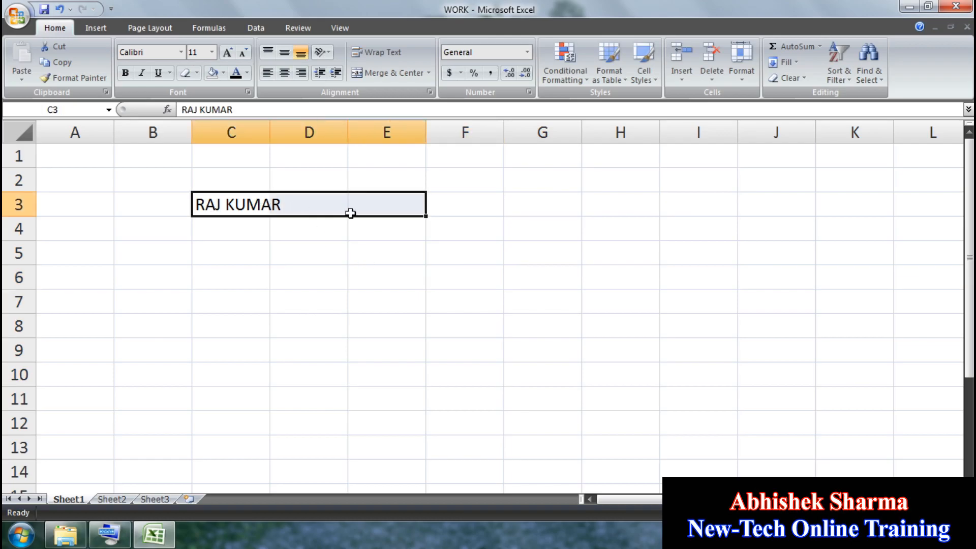
{"action": "left_click", "coordinate": [402, 73]}
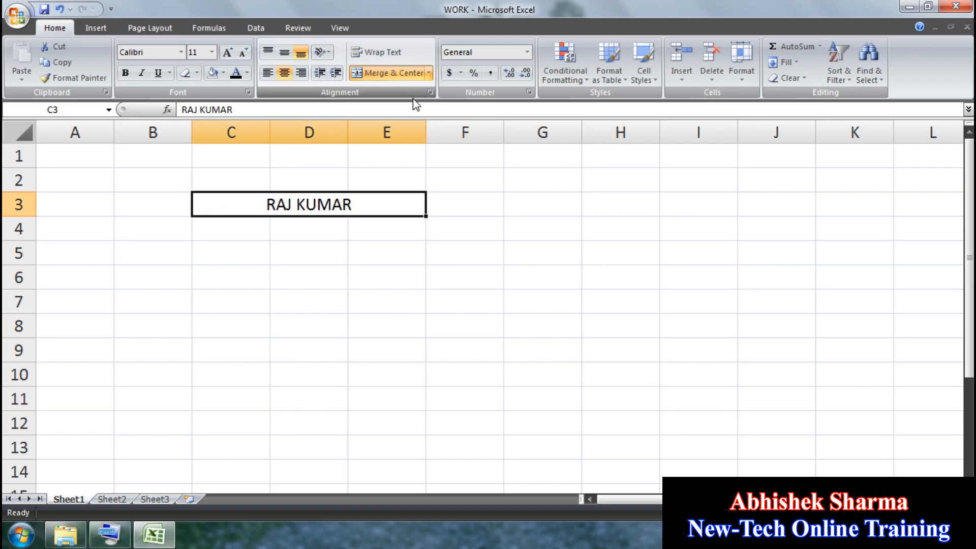
{"action": "left_click", "coordinate": [420, 72]}
{"action": "left_click", "coordinate": [429, 72]}
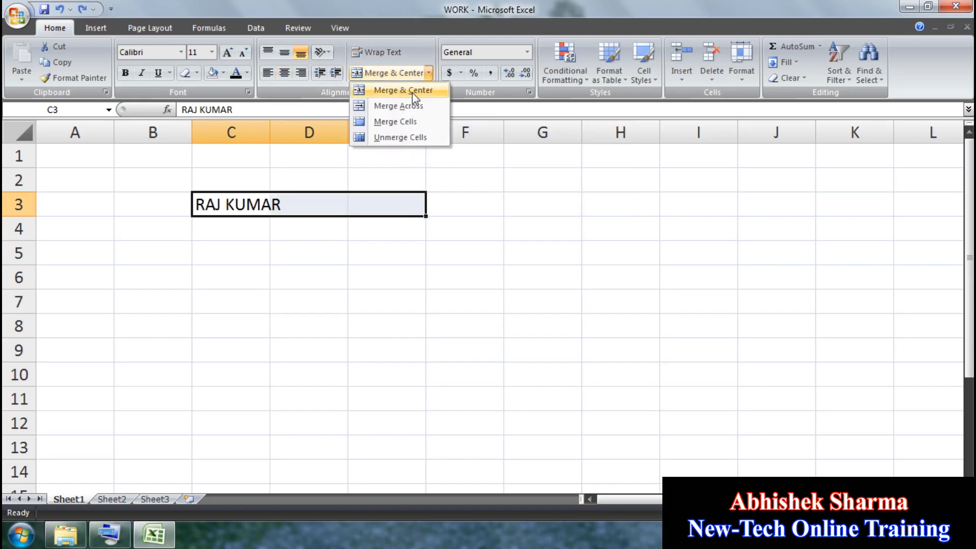
{"action": "left_click", "coordinate": [414, 91]}
{"action": "left_click", "coordinate": [384, 286]}
{"action": "left_click", "coordinate": [239, 206]}
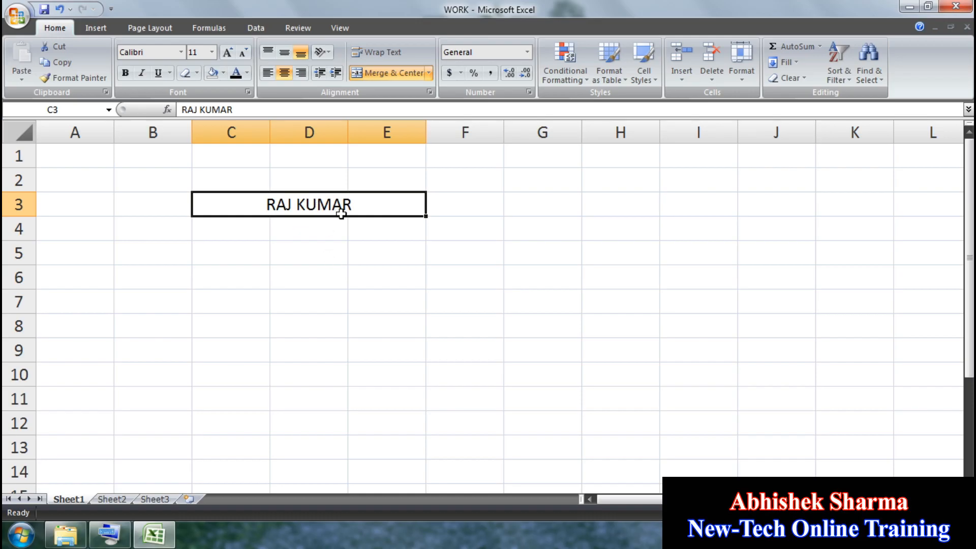
{"action": "key", "text": "ctrl+z"}
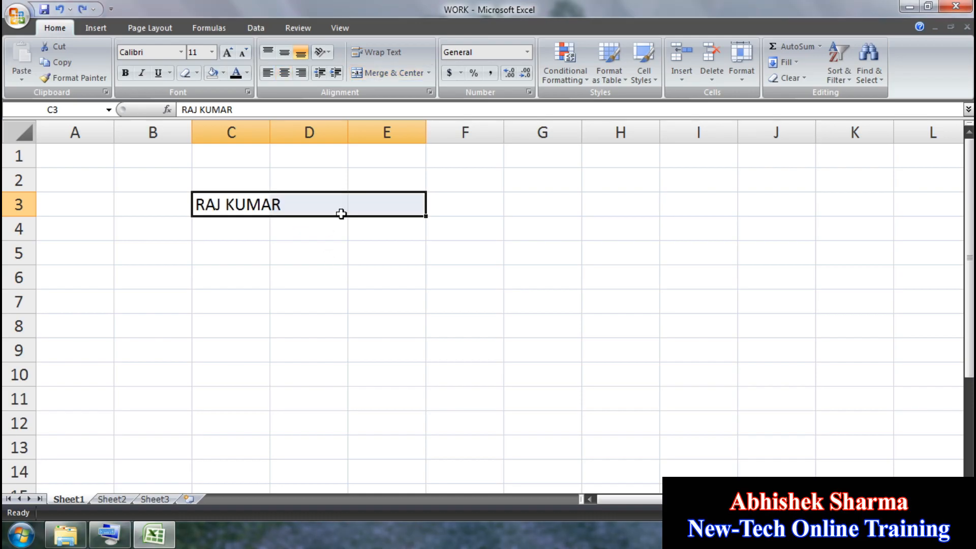
Step: Merge C3:E3 with Merge Cells, centre the name, then undo both
{"action": "left_click", "coordinate": [428, 72]}
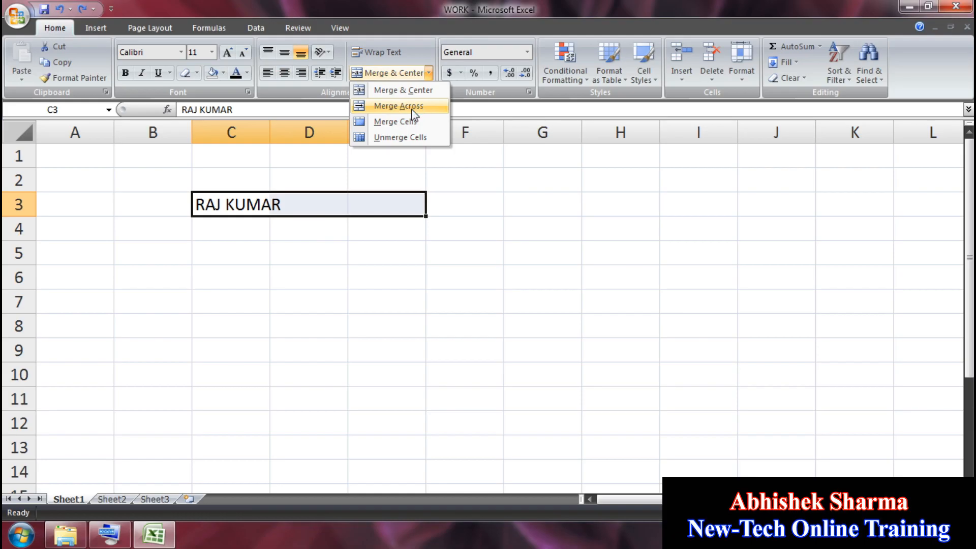
{"action": "left_click", "coordinate": [378, 198]}
{"action": "left_click", "coordinate": [295, 208]}
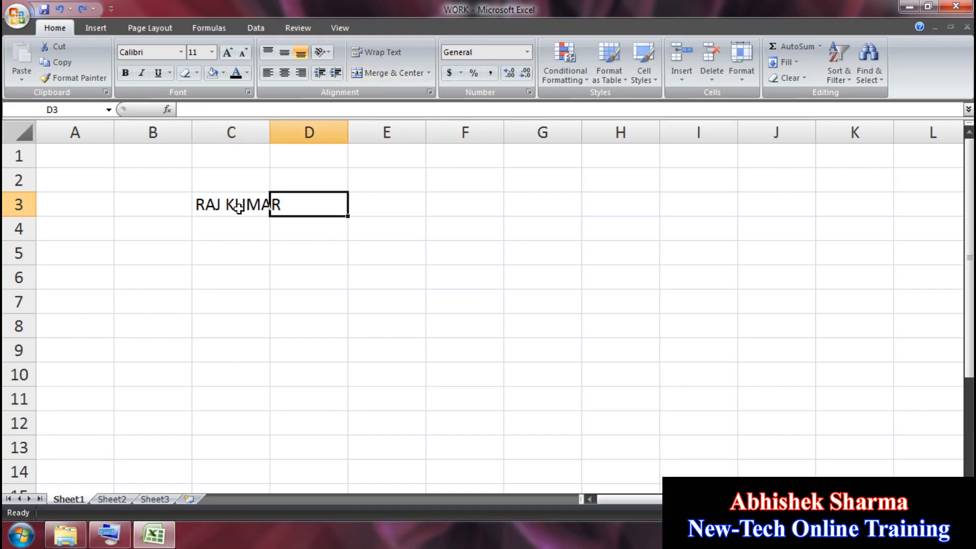
{"action": "left_click", "coordinate": [224, 203]}
{"action": "mouse_move", "coordinate": [224, 204]}
{"action": "left_mouse_down"}
{"action": "mouse_move", "coordinate": [365, 213]}
{"action": "mouse_move", "coordinate": [264, 197]}
{"action": "mouse_move", "coordinate": [239, 203]}
{"action": "left_mouse_up"}
{"action": "left_click", "coordinate": [431, 72]}
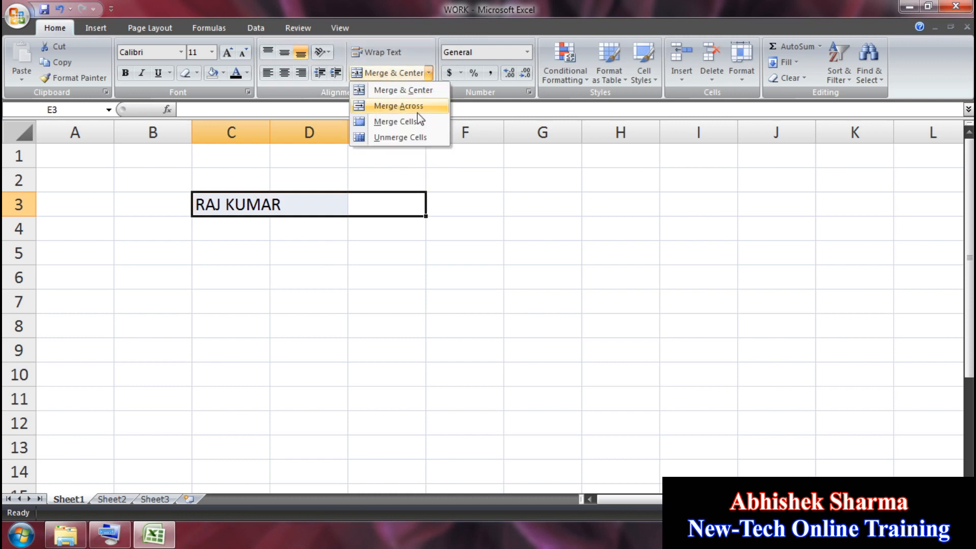
{"action": "left_click", "coordinate": [386, 120]}
{"action": "left_click", "coordinate": [362, 245]}
{"action": "left_click", "coordinate": [249, 204]}
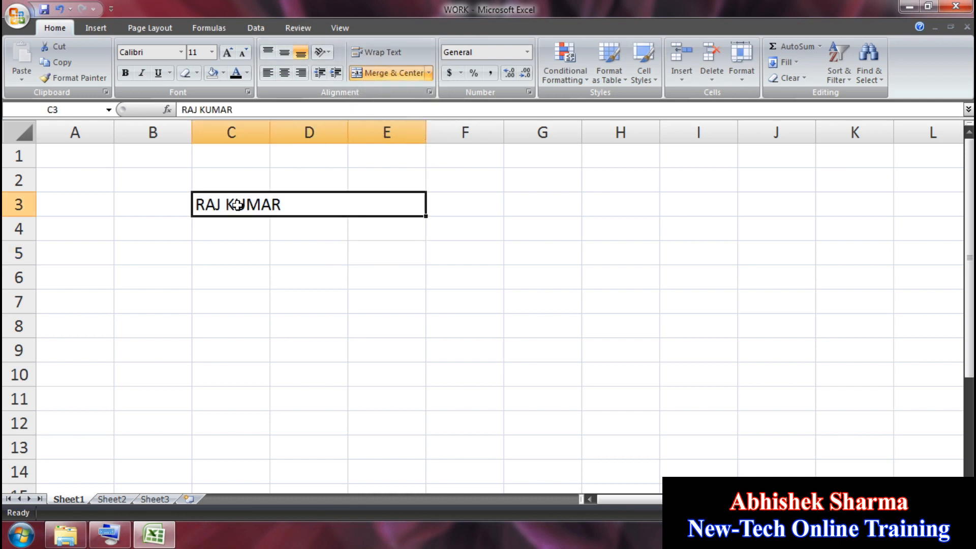
{"action": "left_click", "coordinate": [288, 73]}
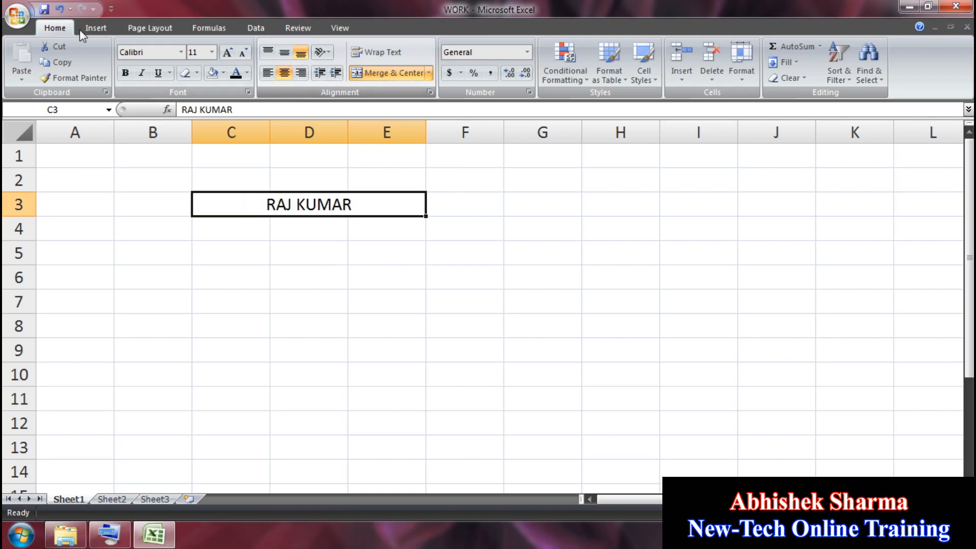
{"action": "key", "text": "ctrl+z"}
{"action": "key", "text": "ctrl+z"}
{"action": "left_click", "coordinate": [219, 260]}
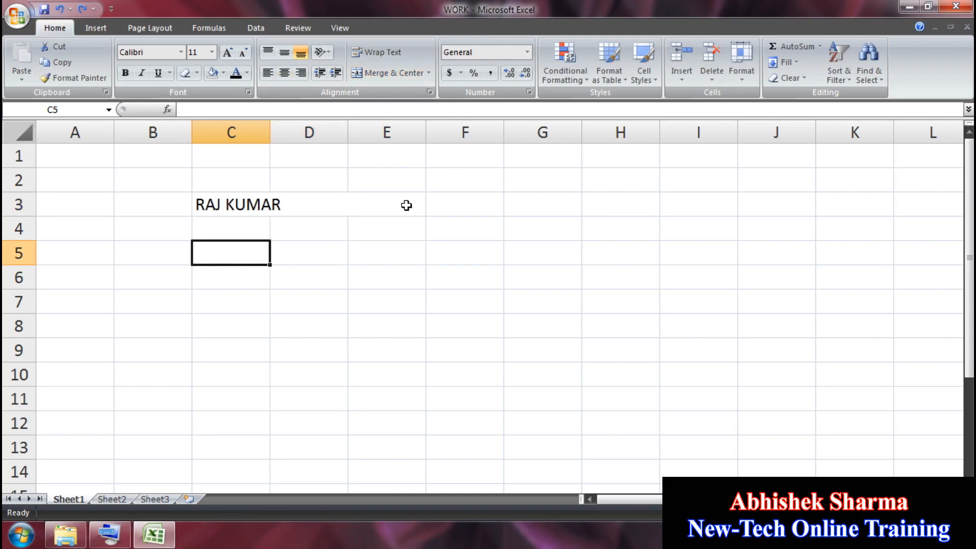
Step: Reselect C3:E3, apply Merge & Center from the dropdown, then undo it
{"action": "left_click", "coordinate": [59, 9]}
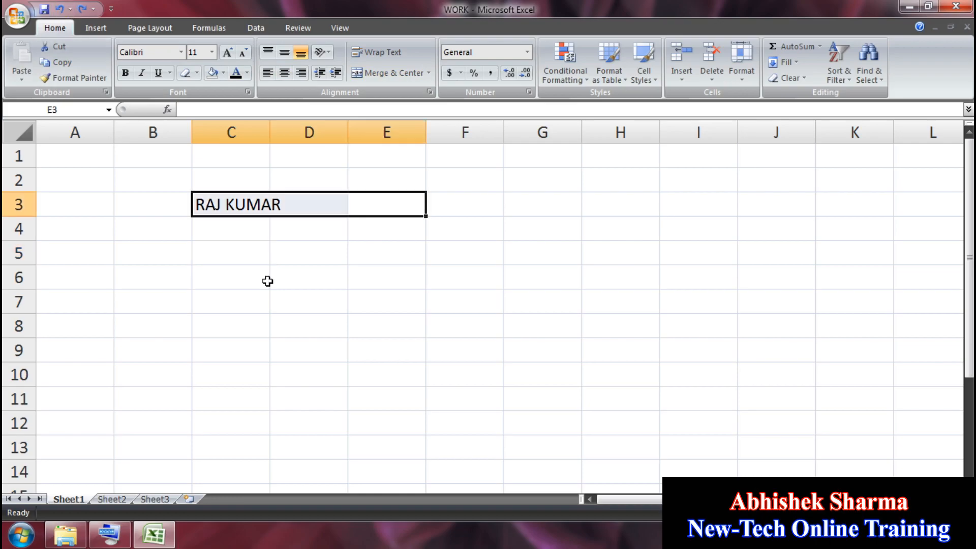
{"action": "left_click", "coordinate": [289, 297]}
{"action": "left_click", "coordinate": [356, 209]}
{"action": "left_click", "coordinate": [269, 205]}
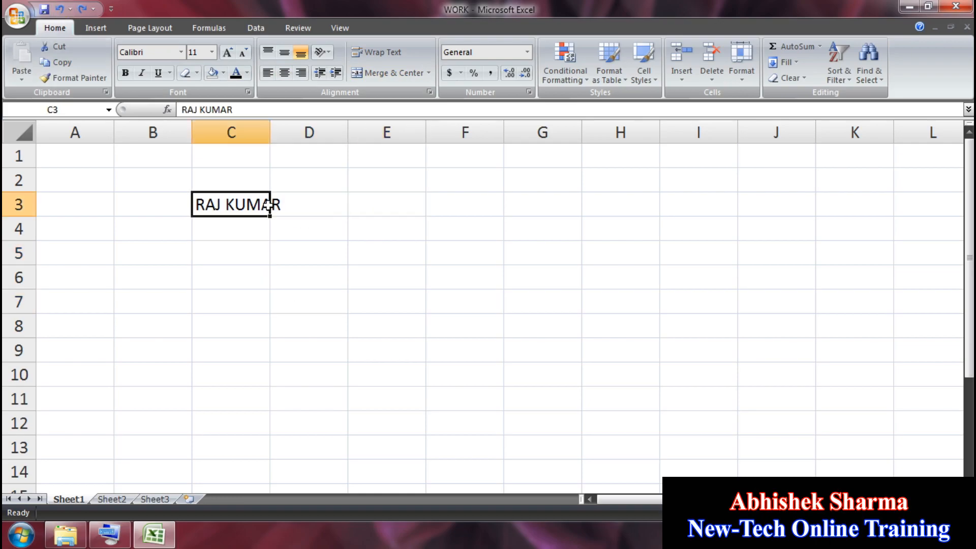
{"action": "left_click", "coordinate": [299, 206]}
{"action": "left_click", "coordinate": [239, 208]}
{"action": "left_click", "coordinate": [305, 206]}
{"action": "left_click", "coordinate": [383, 209]}
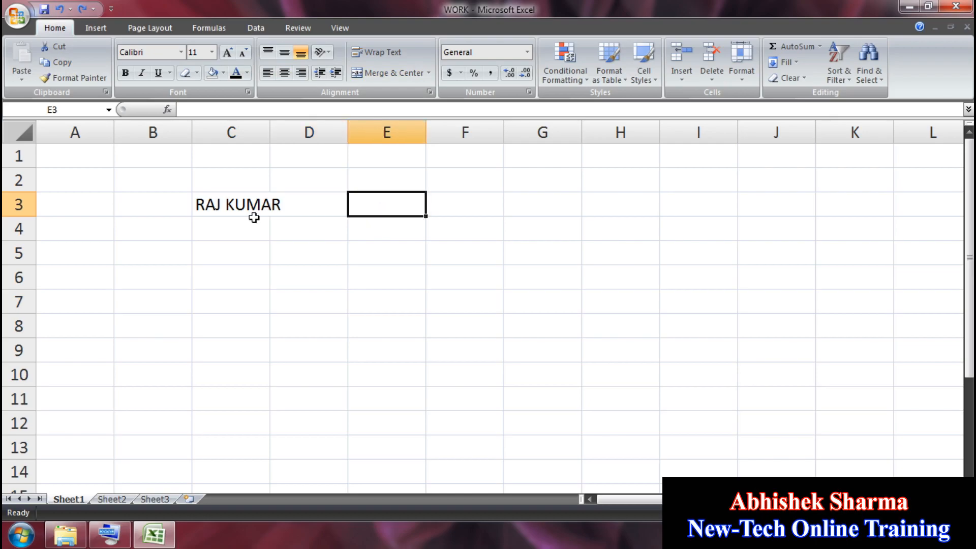
{"action": "left_click_drag", "start_coordinate": [226, 208], "coordinate": [365, 203]}
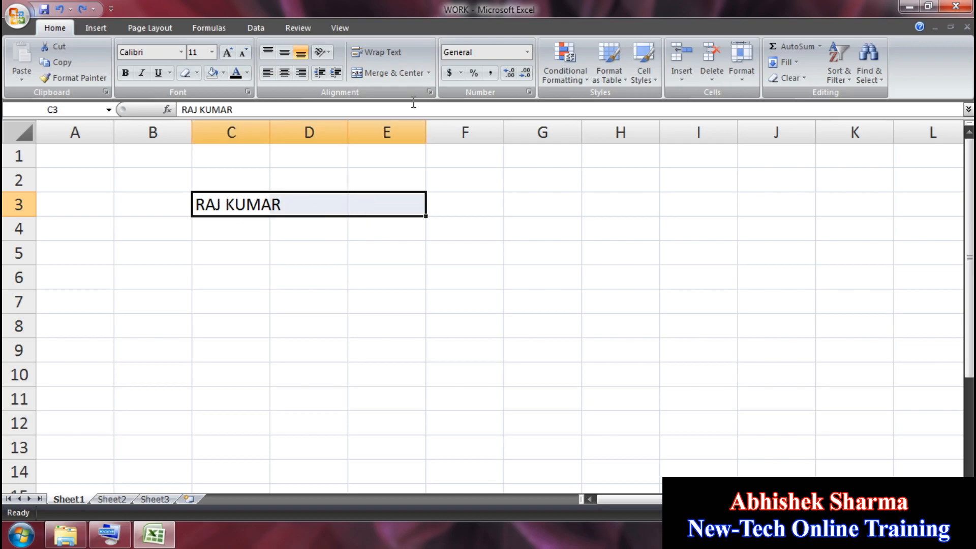
{"action": "left_click", "coordinate": [429, 73]}
{"action": "left_click", "coordinate": [407, 89]}
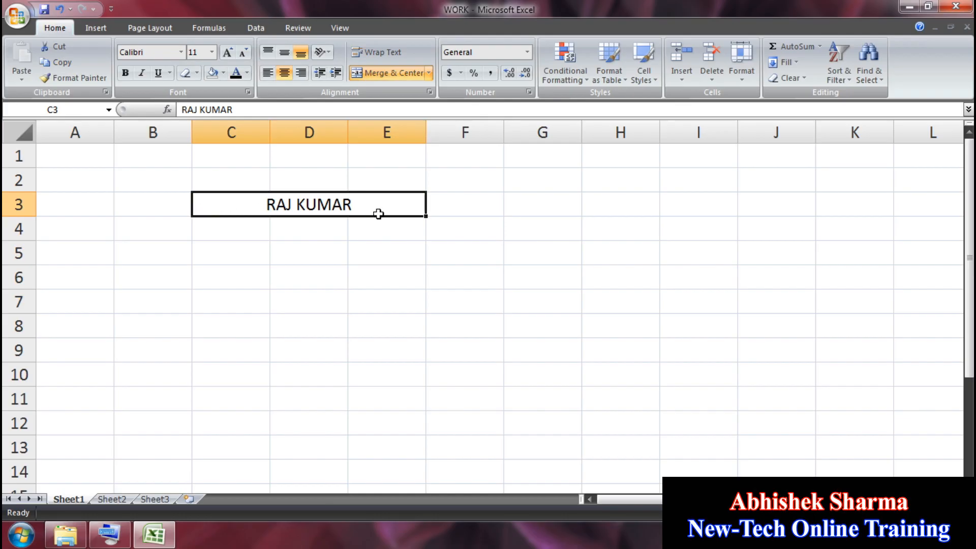
{"action": "left_click", "coordinate": [59, 8]}
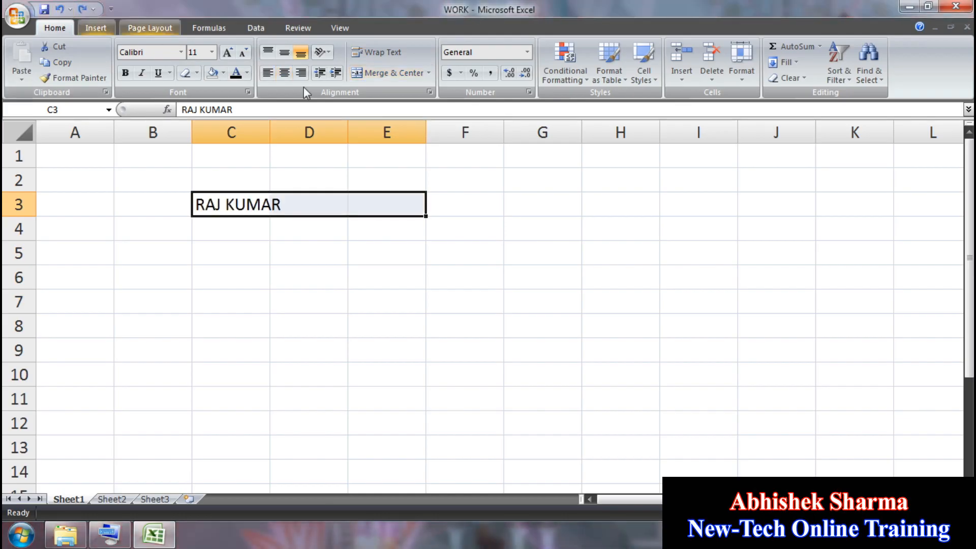
Step: Apply Merge Across to C3:E3, then undo it
{"action": "left_click", "coordinate": [428, 73]}
{"action": "left_click", "coordinate": [406, 102]}
{"action": "left_click", "coordinate": [309, 277]}
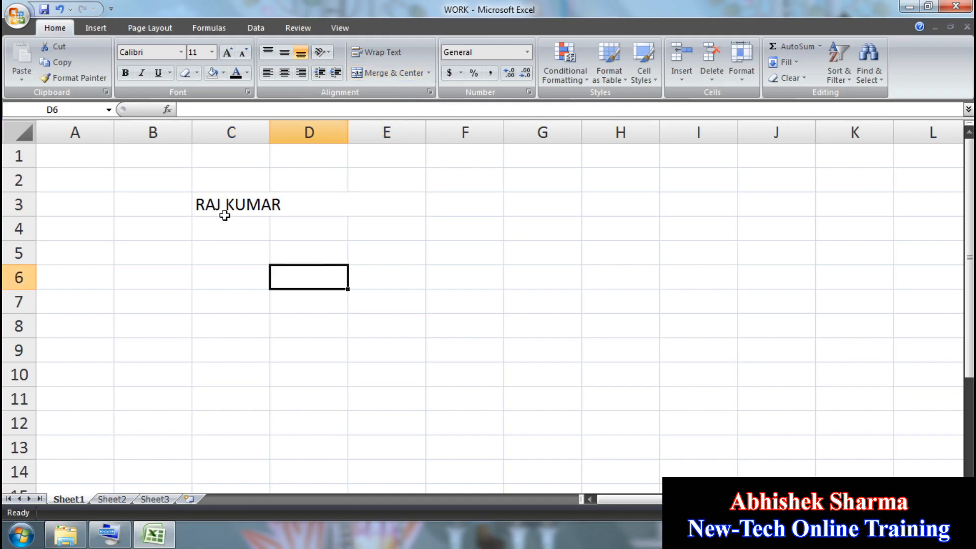
{"action": "left_click", "coordinate": [225, 212]}
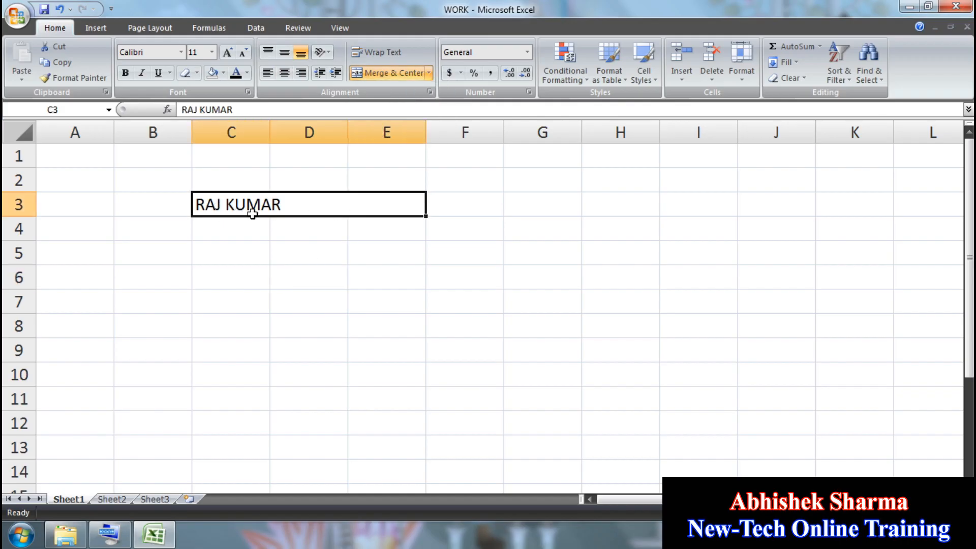
{"action": "left_click", "coordinate": [60, 10]}
Step: Delete the name from C3, leaving the sheet empty
{"action": "left_click", "coordinate": [290, 304]}
{"action": "left_click", "coordinate": [222, 203]}
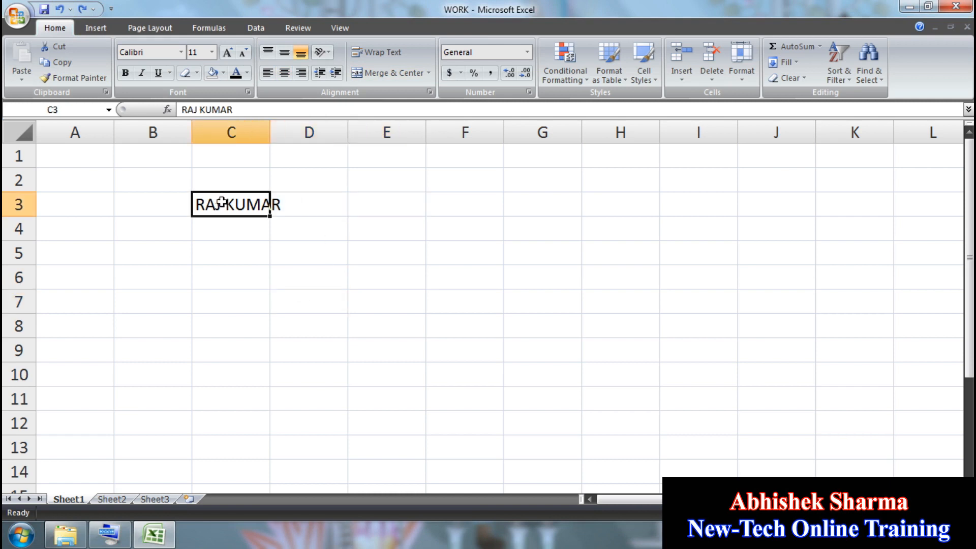
{"action": "key", "text": "Delete"}
{"action": "left_click", "coordinate": [380, 165]}
Step: Unmerge the selected cell, merge A2:E11 with Merge Cells, then undo it
{"action": "left_click", "coordinate": [428, 73]}
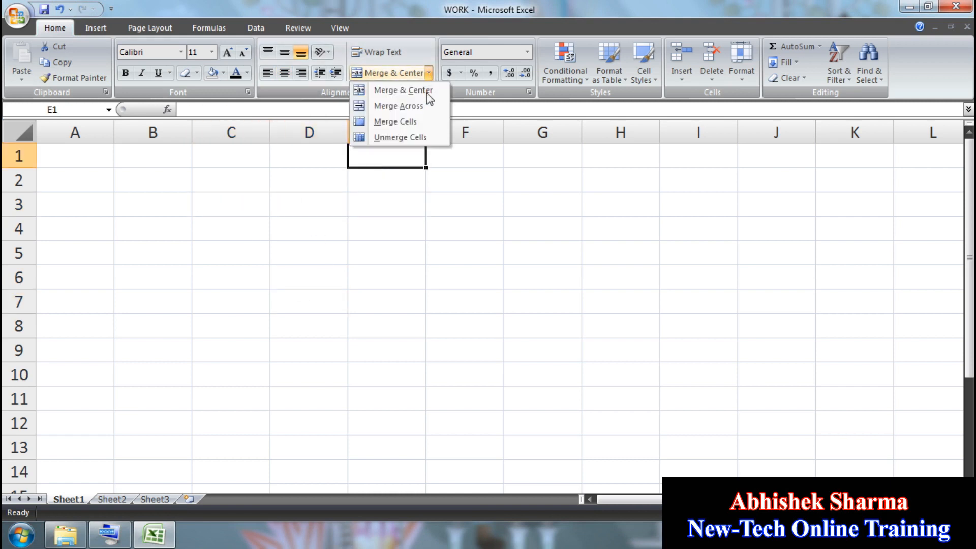
{"action": "left_click", "coordinate": [411, 143]}
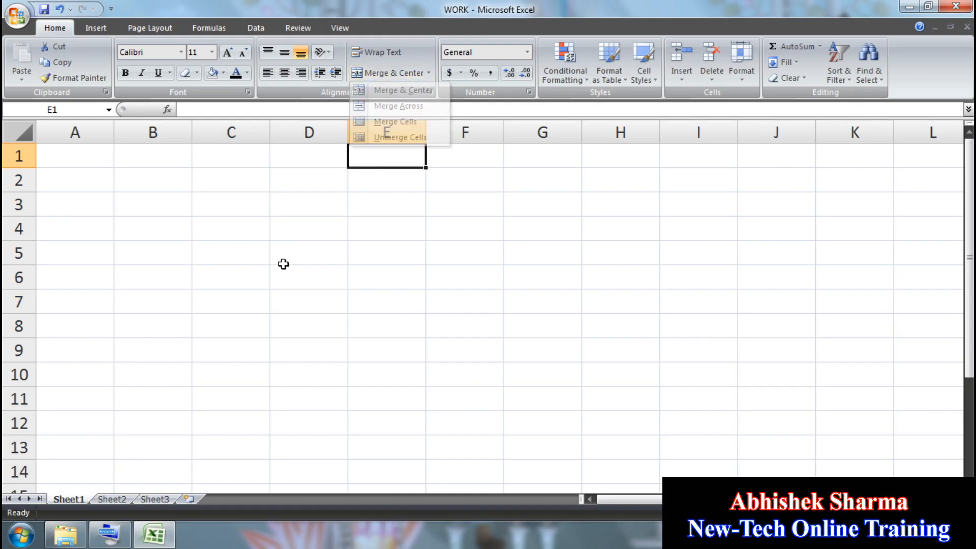
{"action": "left_click_drag", "start_coordinate": [94, 180], "coordinate": [384, 396]}
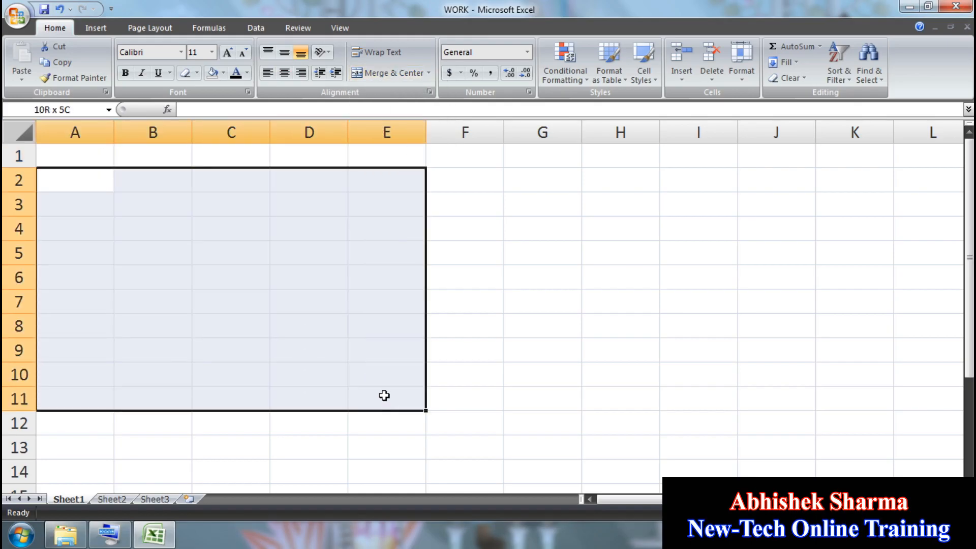
{"action": "left_click", "coordinate": [428, 73]}
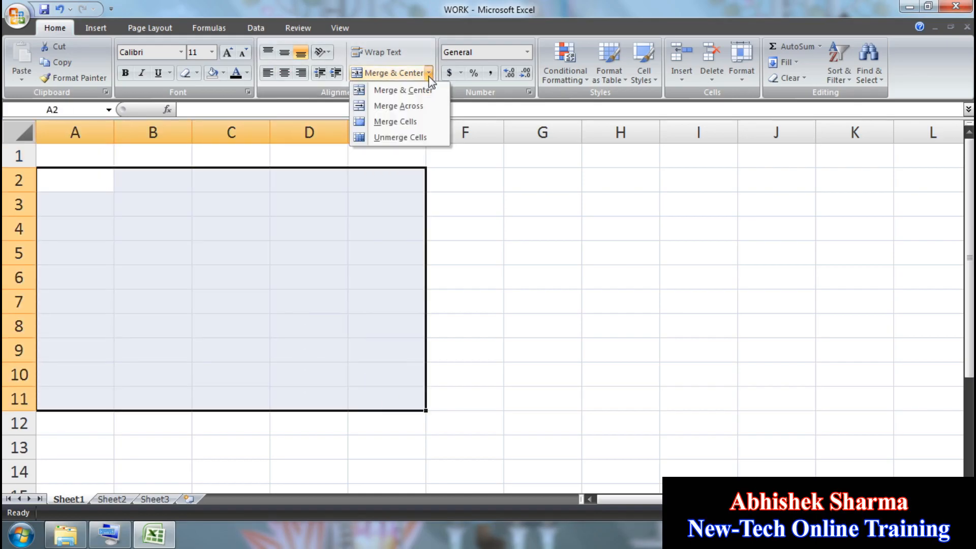
{"action": "left_click", "coordinate": [423, 121]}
{"action": "left_click", "coordinate": [453, 290]}
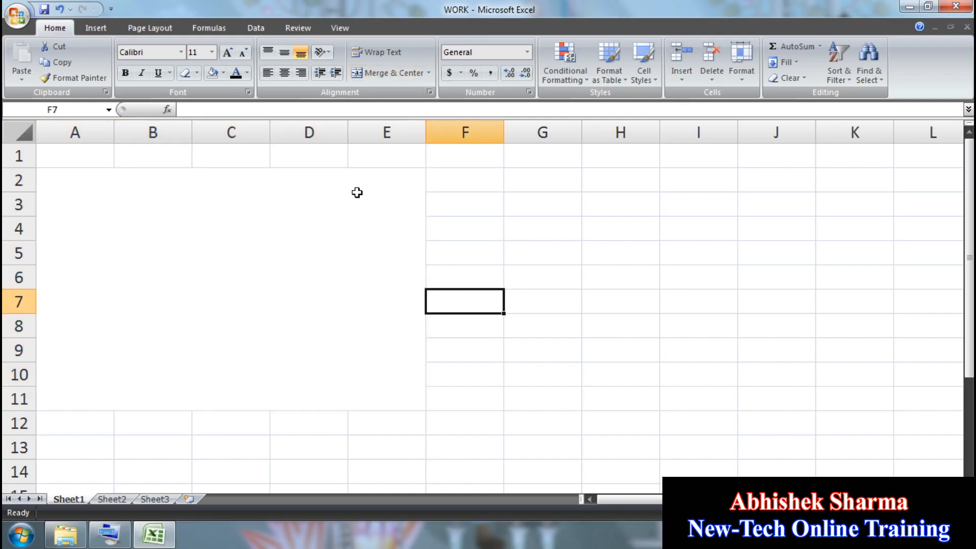
{"action": "left_click", "coordinate": [60, 9]}
Step: Reselect A2:E11 and merge it into one cell again with Merge Cells
{"action": "left_click", "coordinate": [181, 246]}
{"action": "left_click", "coordinate": [131, 186]}
{"action": "left_click", "coordinate": [198, 285]}
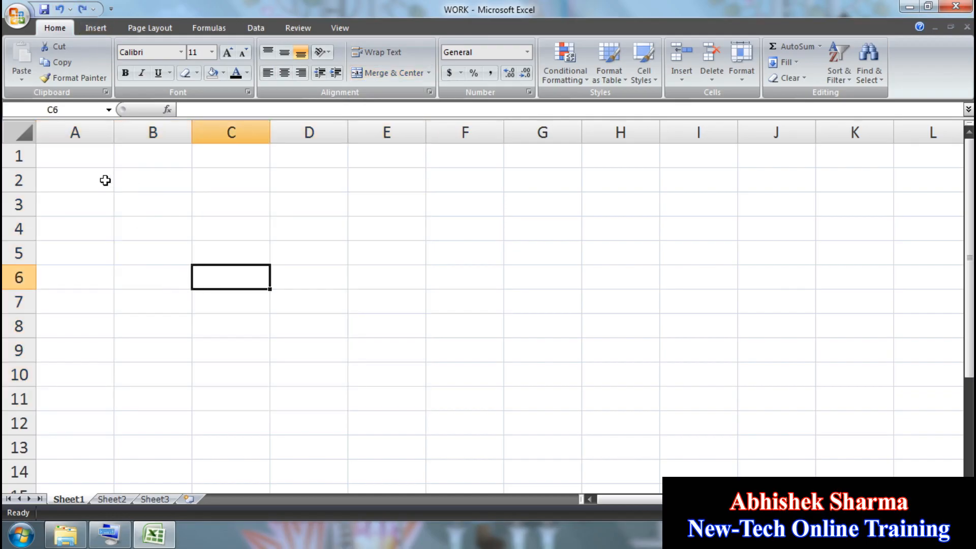
{"action": "left_click_drag", "start_coordinate": [110, 178], "coordinate": [399, 402]}
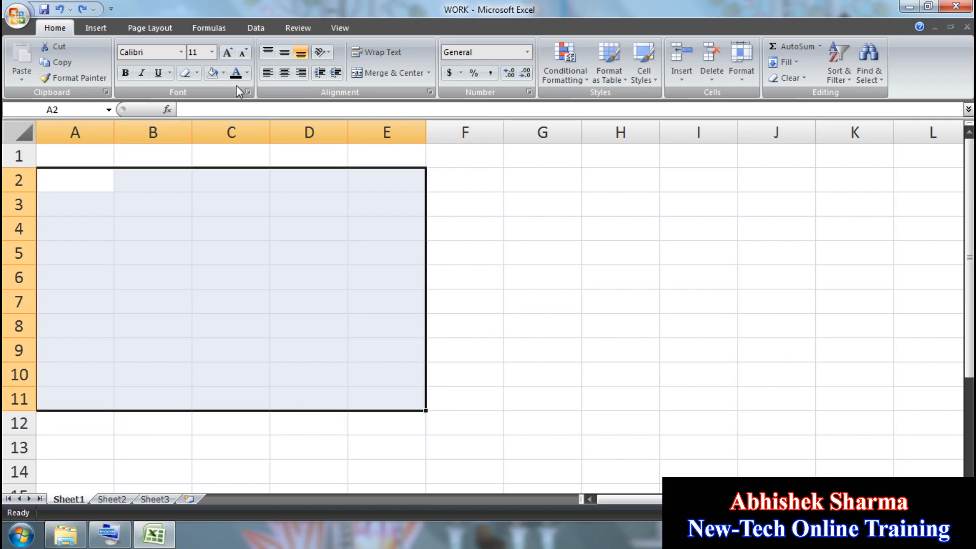
{"action": "left_click", "coordinate": [429, 74]}
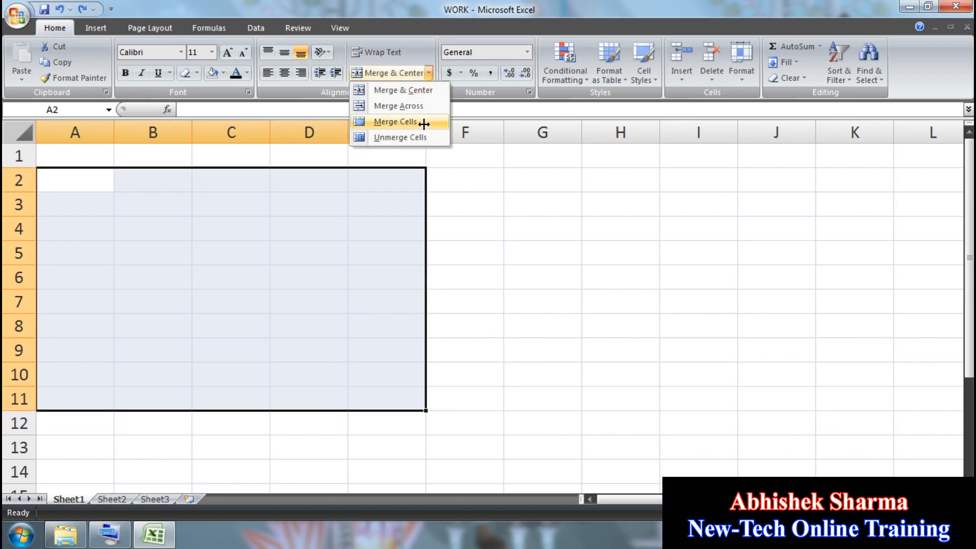
{"action": "left_click", "coordinate": [423, 123]}
{"action": "left_click", "coordinate": [538, 182]}
Step: Enter ERYERY in G2 and fill it across and down through G2:K10
{"action": "type", "text": "ERYERY"}
{"action": "left_click", "coordinate": [839, 373]}
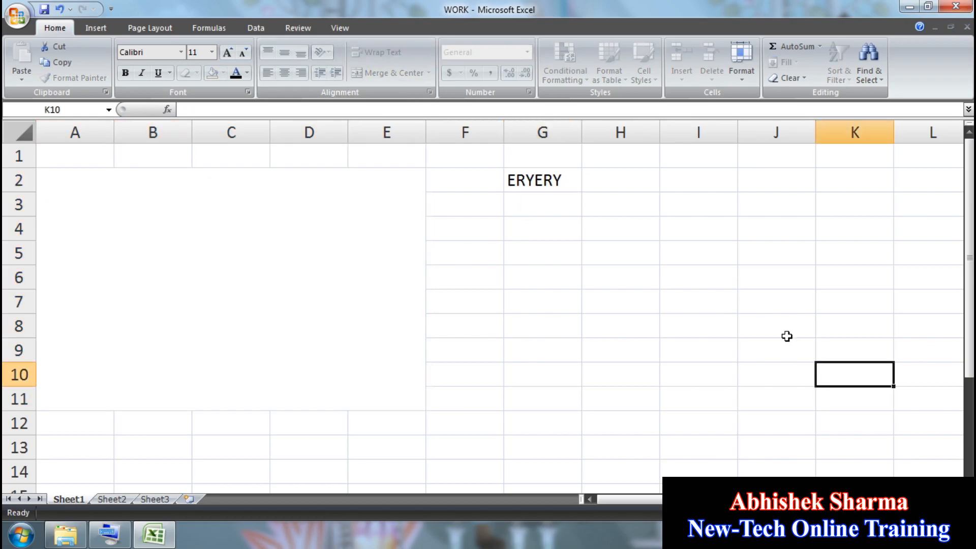
{"action": "left_click_drag", "start_coordinate": [839, 373], "coordinate": [549, 180]}
{"action": "key", "text": "ctrl+r"}
{"action": "key", "text": "ctrl+d"}
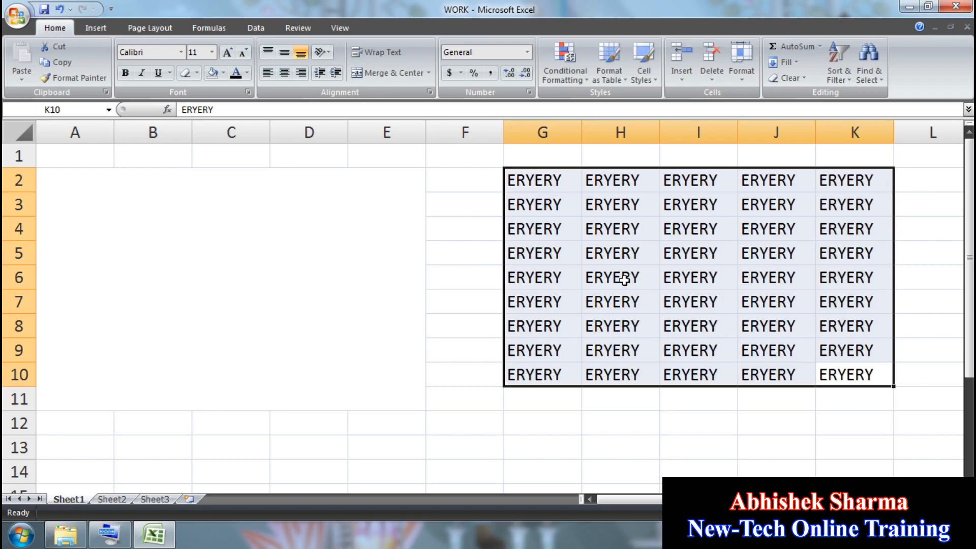
{"action": "left_click", "coordinate": [629, 259]}
Step: Undo four times, removing both ERYERY fills, the G2 entry and the A2:E11 merge
{"action": "left_click", "coordinate": [252, 257]}
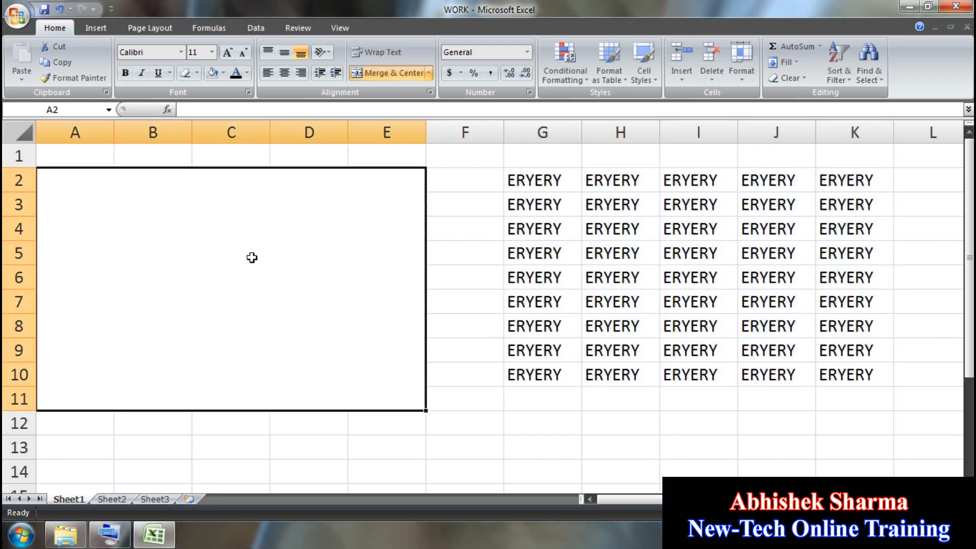
{"action": "left_click", "coordinate": [58, 8]}
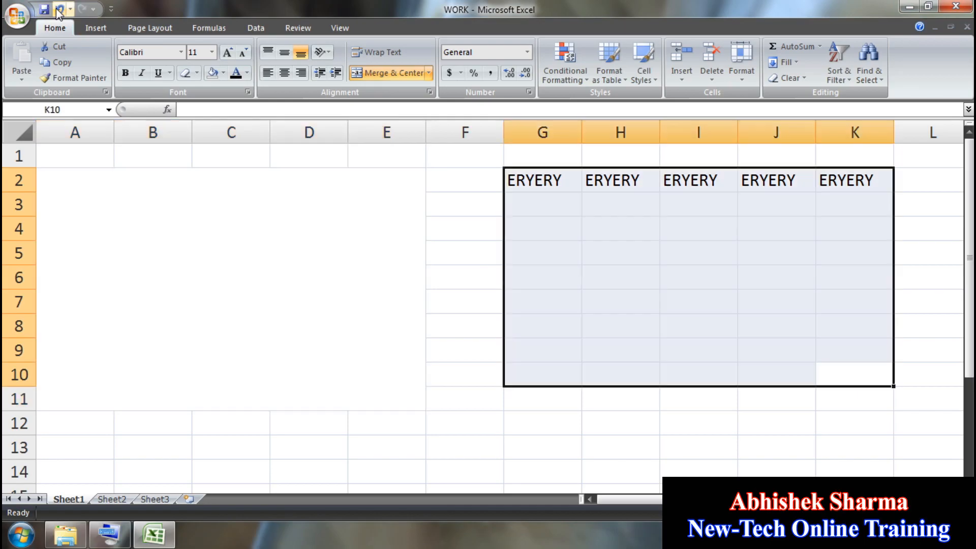
{"action": "left_click", "coordinate": [58, 8]}
{"action": "left_click", "coordinate": [58, 8]}
{"action": "left_click", "coordinate": [58, 8]}
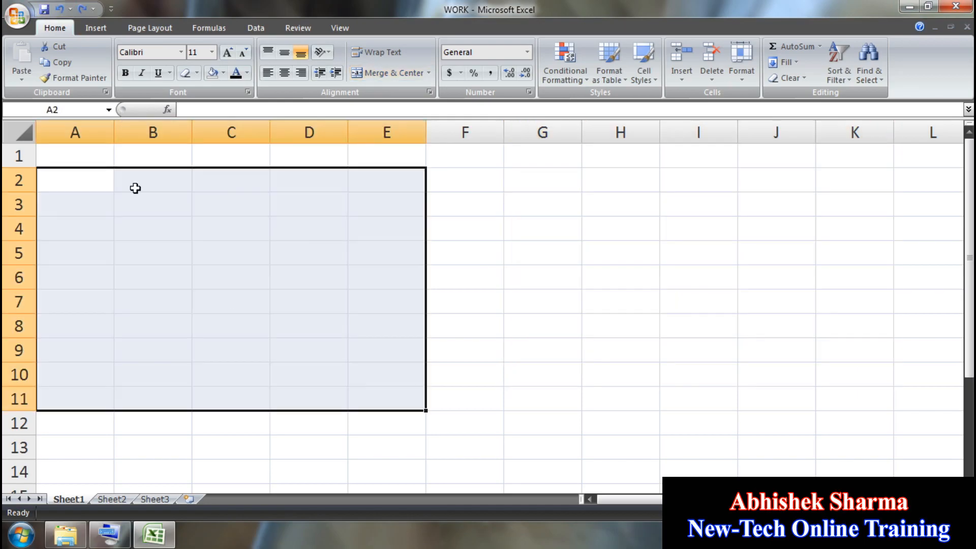
{"action": "left_click", "coordinate": [144, 277]}
{"action": "left_click", "coordinate": [264, 257]}
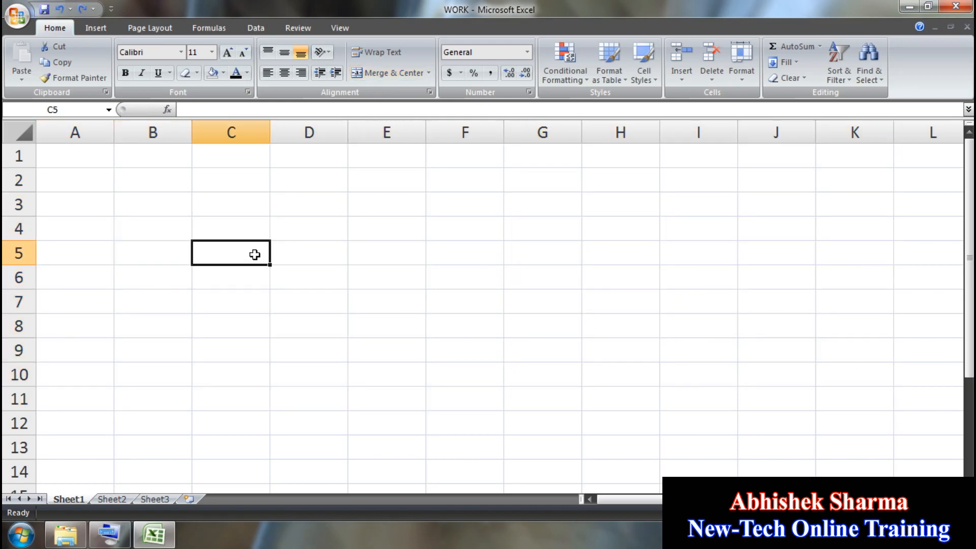
Step: Redo the A2:E11 merge and the ERYERY entry and fills
{"action": "left_click", "coordinate": [82, 10]}
{"action": "left_click", "coordinate": [82, 10]}
{"action": "left_click", "coordinate": [82, 10]}
{"action": "left_click", "coordinate": [82, 10]}
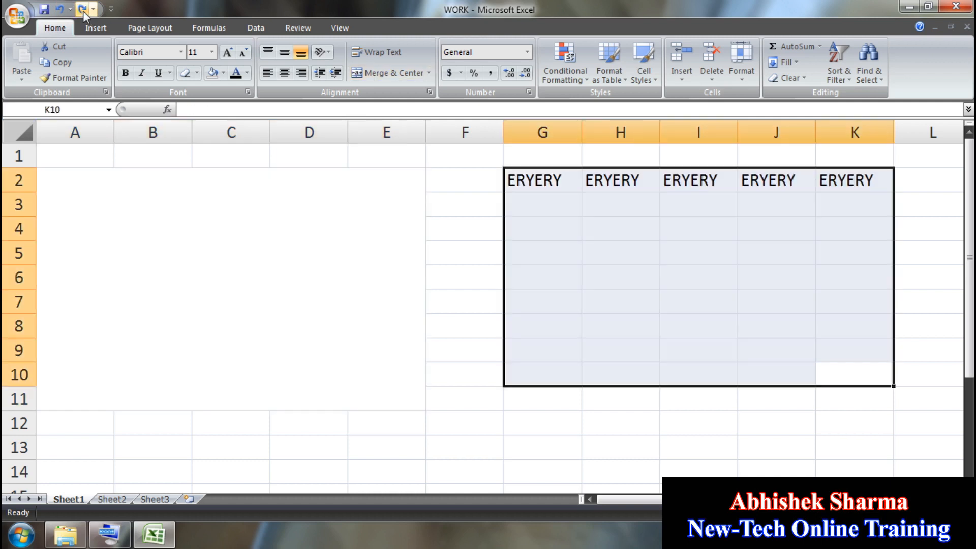
{"action": "left_click", "coordinate": [618, 229]}
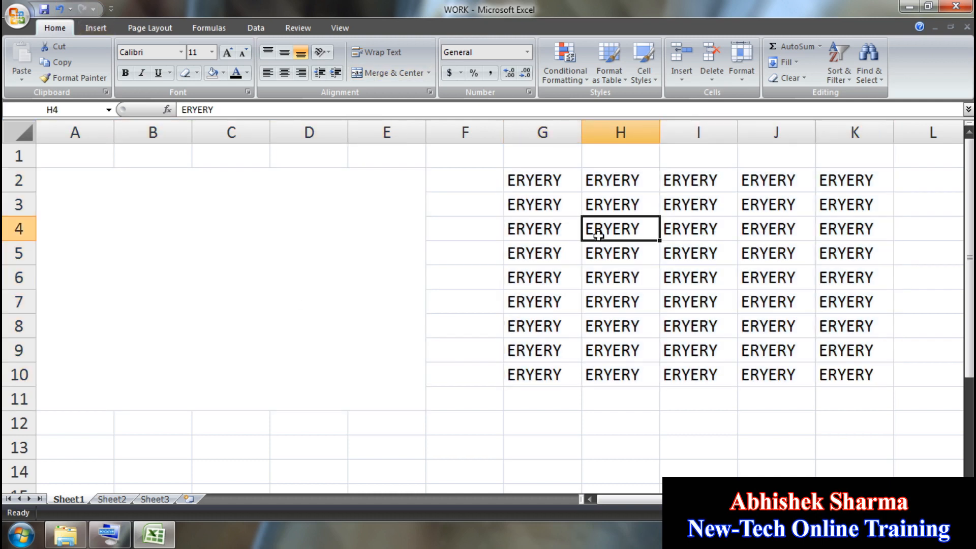
{"action": "left_click", "coordinate": [627, 325]}
Step: Unmerge A2:E11 and check that its cells are separate again
{"action": "left_click", "coordinate": [243, 269]}
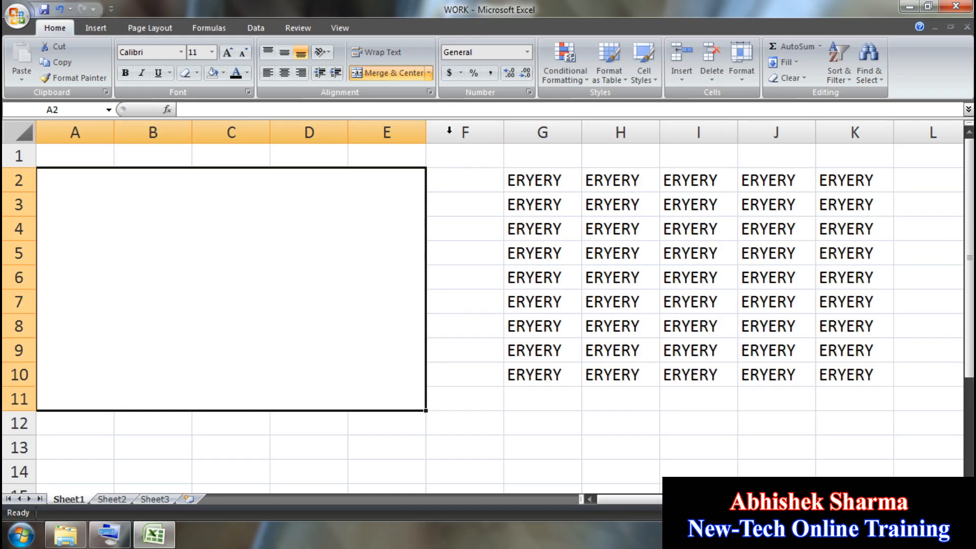
{"action": "left_click", "coordinate": [428, 73]}
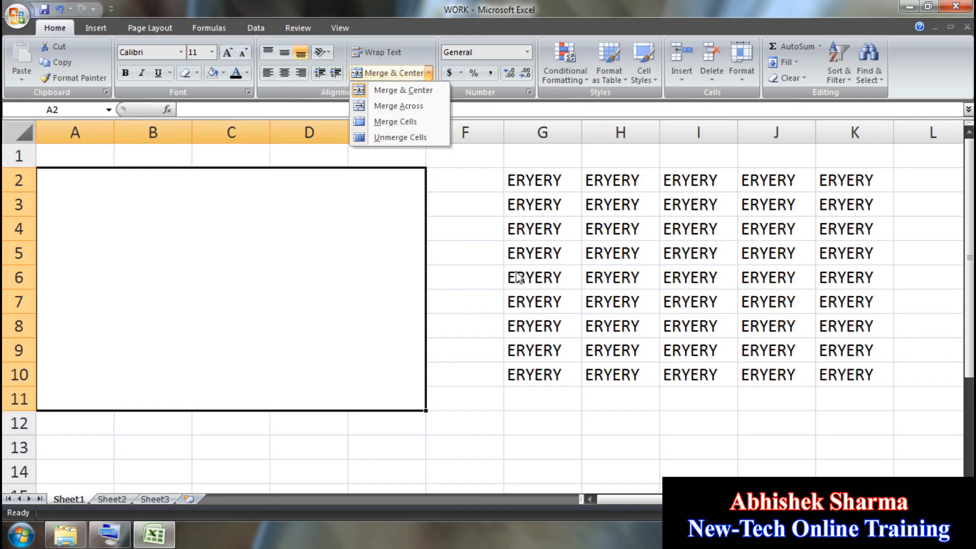
{"action": "left_click", "coordinate": [415, 141]}
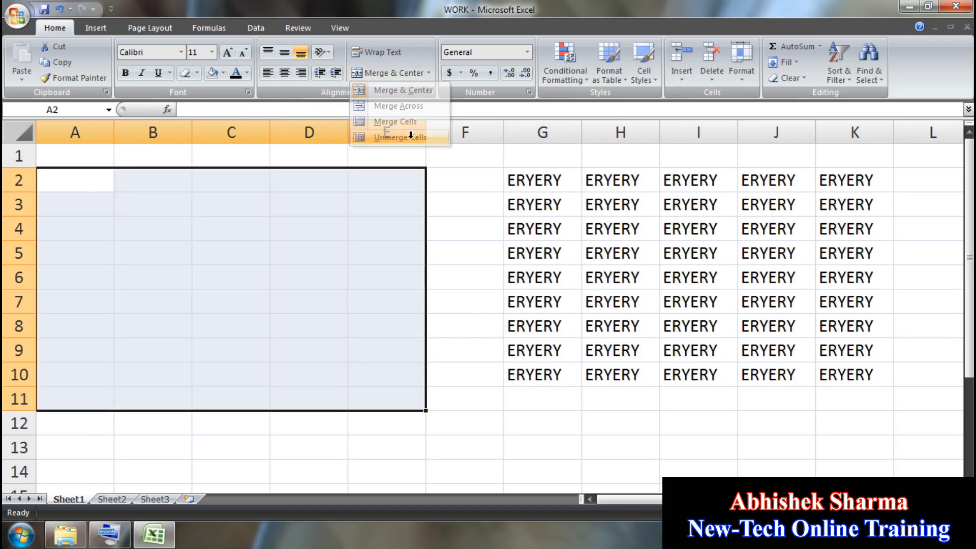
{"action": "left_click", "coordinate": [288, 273]}
{"action": "left_click", "coordinate": [163, 213]}
{"action": "left_click", "coordinate": [129, 301]}
{"action": "left_click", "coordinate": [300, 350]}
{"action": "left_click", "coordinate": [294, 248]}
{"action": "left_click", "coordinate": [372, 256]}
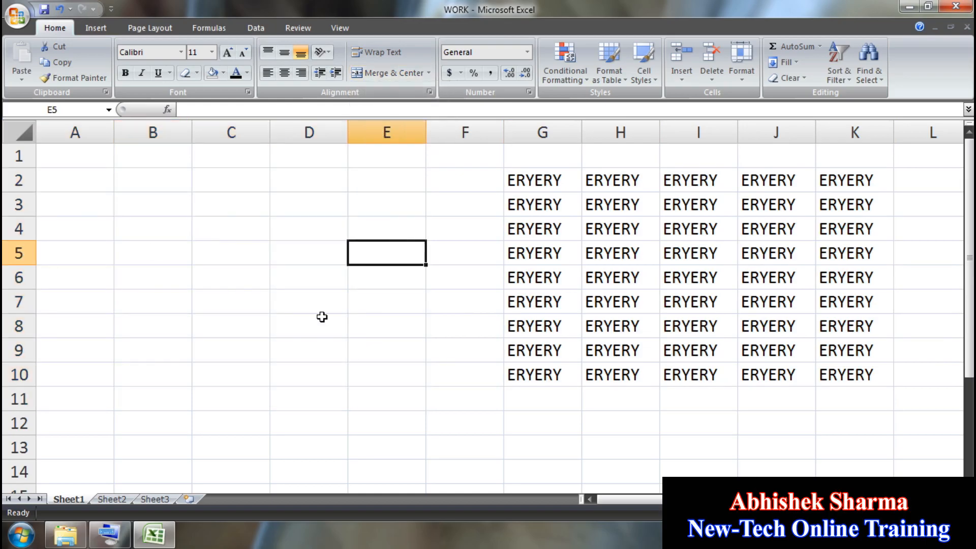
{"action": "left_click_drag", "start_coordinate": [320, 328], "coordinate": [309, 346]}
{"action": "left_click", "coordinate": [169, 255]}
Step: Delete the ERYERY block in G2:K11, leaving Sheet1 empty
{"action": "left_click_drag", "start_coordinate": [539, 180], "coordinate": [850, 402]}
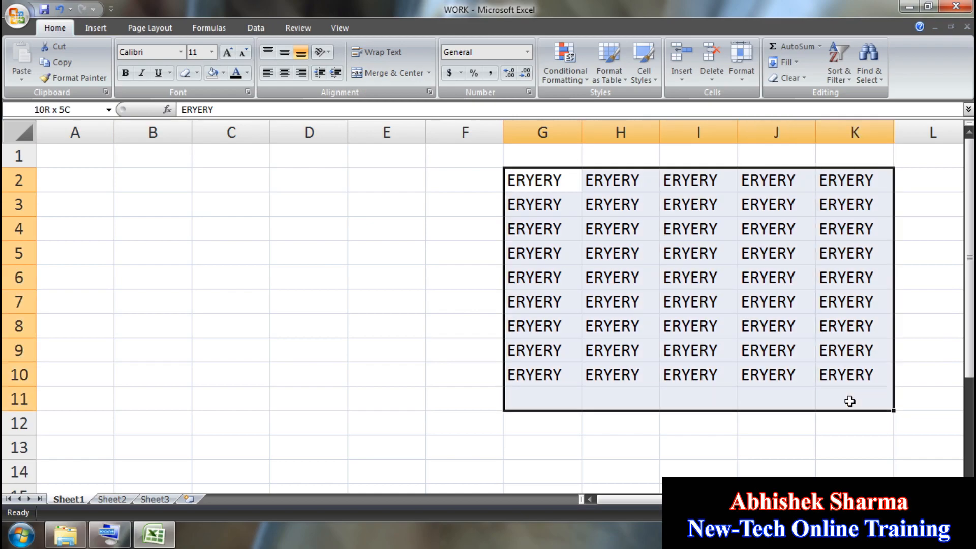
{"action": "key", "text": "Delete"}
{"action": "left_click", "coordinate": [398, 249]}
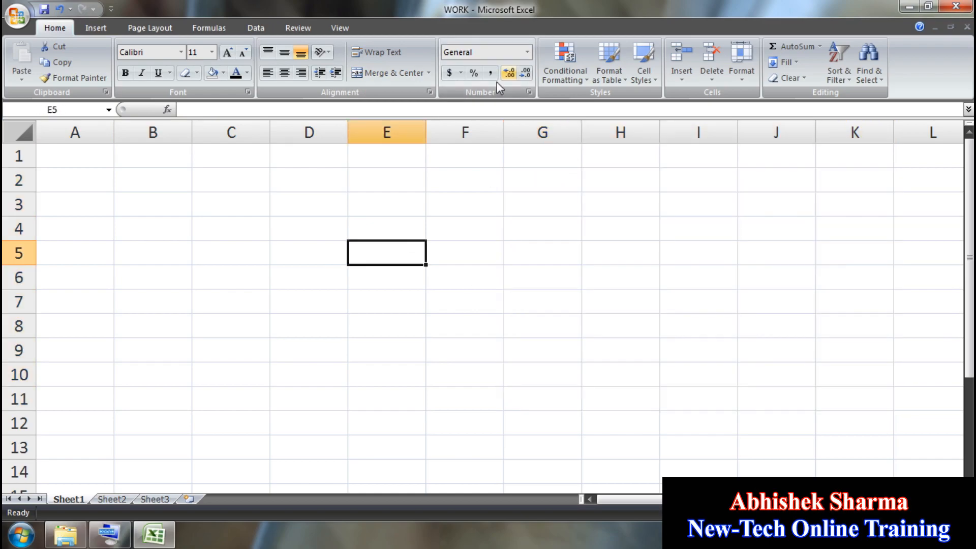
{"action": "left_click", "coordinate": [222, 246]}
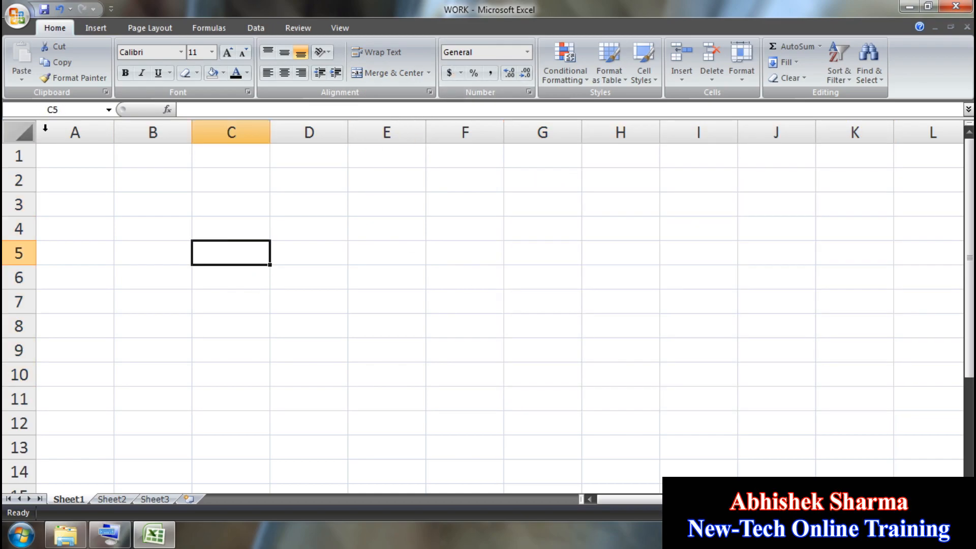
Step: Enter 100, 200, 300 and 400 down cells A1:A4
{"action": "left_click", "coordinate": [80, 157]}
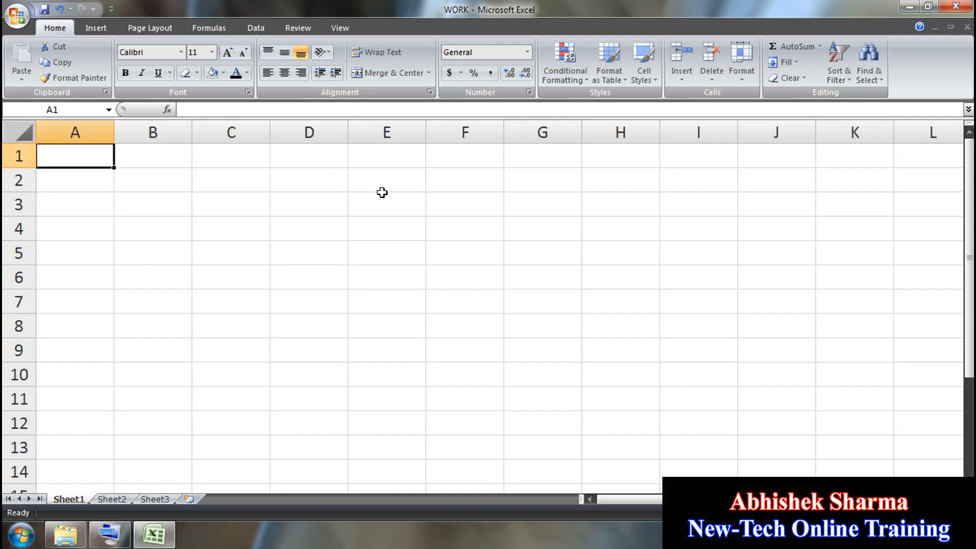
{"action": "type", "text": "100"}
{"action": "key", "text": "Return"}
{"action": "type", "text": "2"}
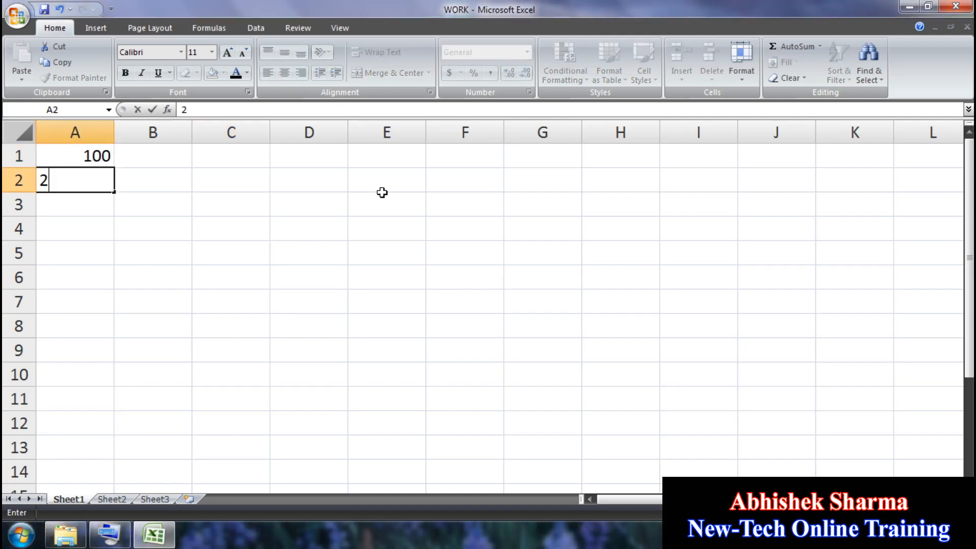
{"action": "type", "text": "00"}
{"action": "key", "text": "Return"}
{"action": "type", "text": "300"}
{"action": "key", "text": "Return"}
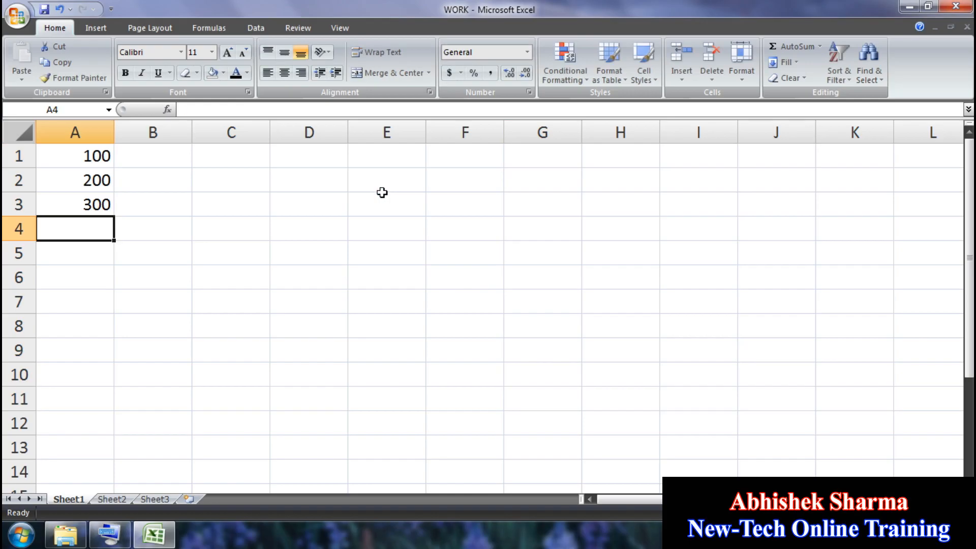
{"action": "type", "text": "400"}
{"action": "key", "text": "Return"}
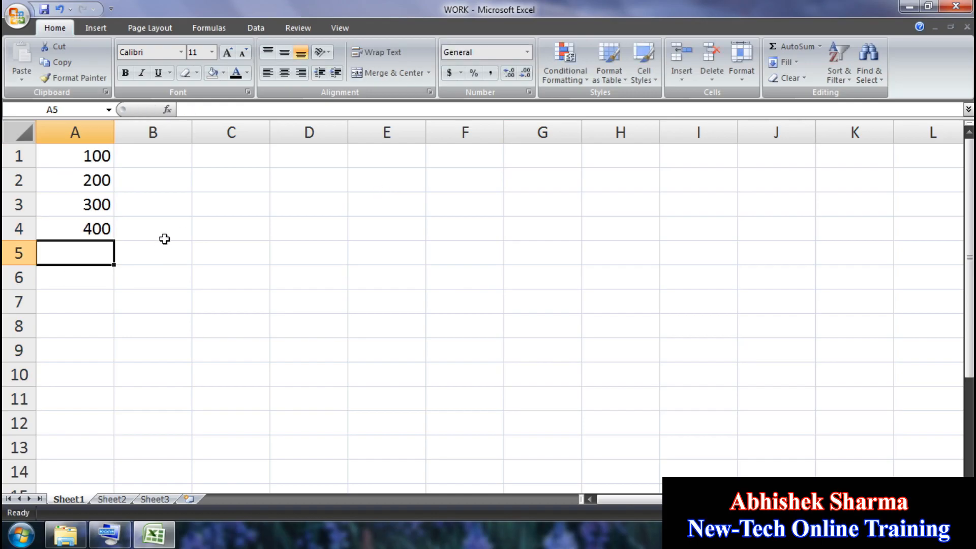
Step: Format B1:B4 as US-dollar accounting and enter 100–400, showing $100.00 to $400.00
{"action": "left_click_drag", "start_coordinate": [165, 236], "coordinate": [163, 125]}
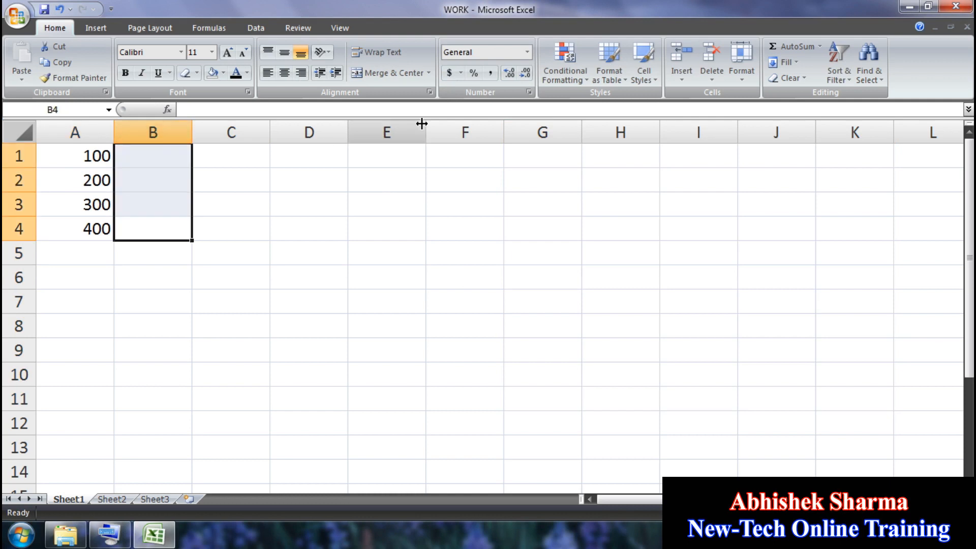
{"action": "left_click", "coordinate": [460, 72]}
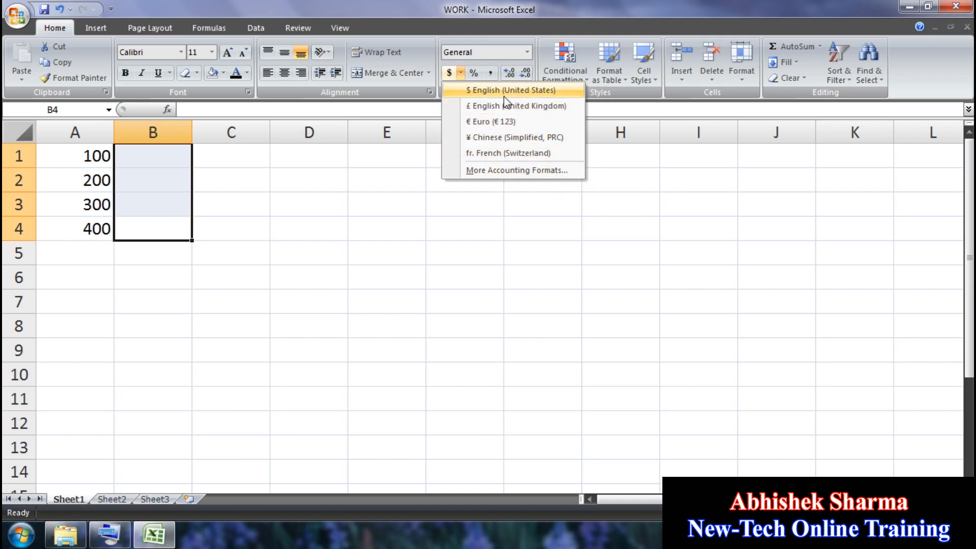
{"action": "left_click", "coordinate": [520, 96]}
{"action": "left_click", "coordinate": [146, 153]}
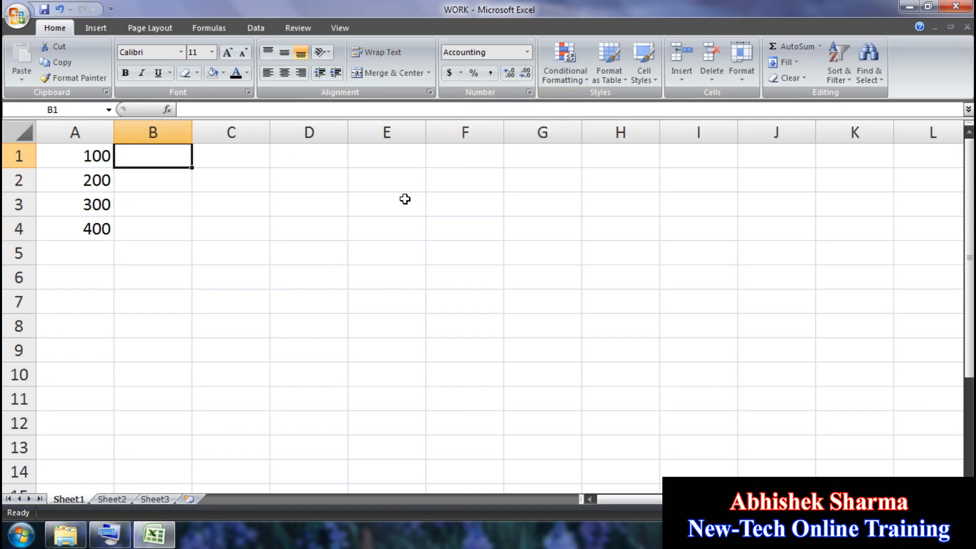
{"action": "type", "text": "100"}
{"action": "key", "text": "Return"}
{"action": "type", "text": "200"}
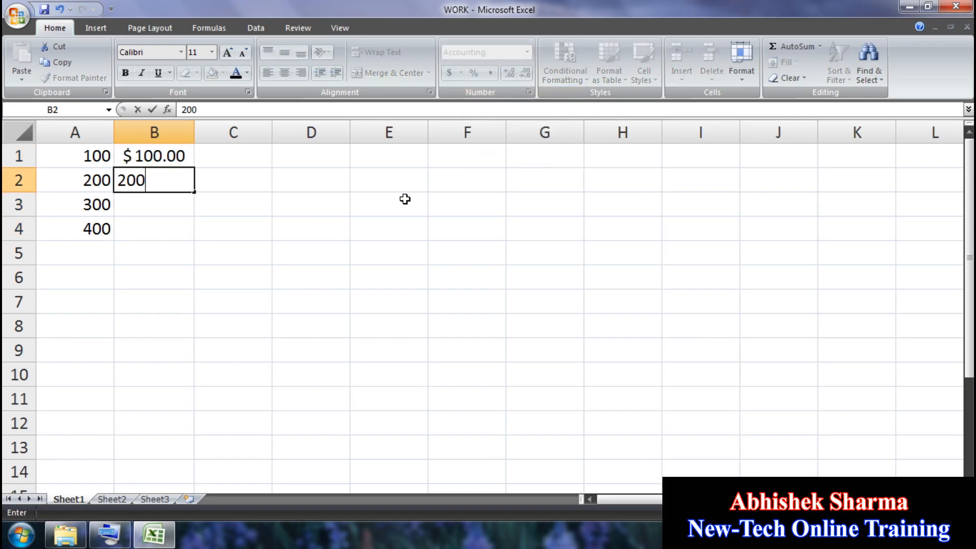
{"action": "key", "text": "Return"}
{"action": "type", "text": "300"}
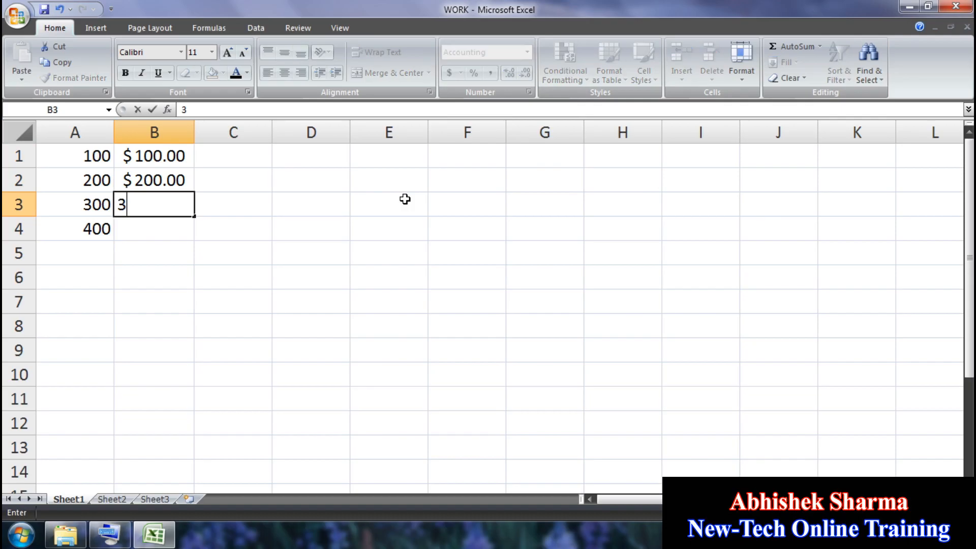
{"action": "key", "text": "Return"}
{"action": "type", "text": "400"}
{"action": "key", "text": "Return"}
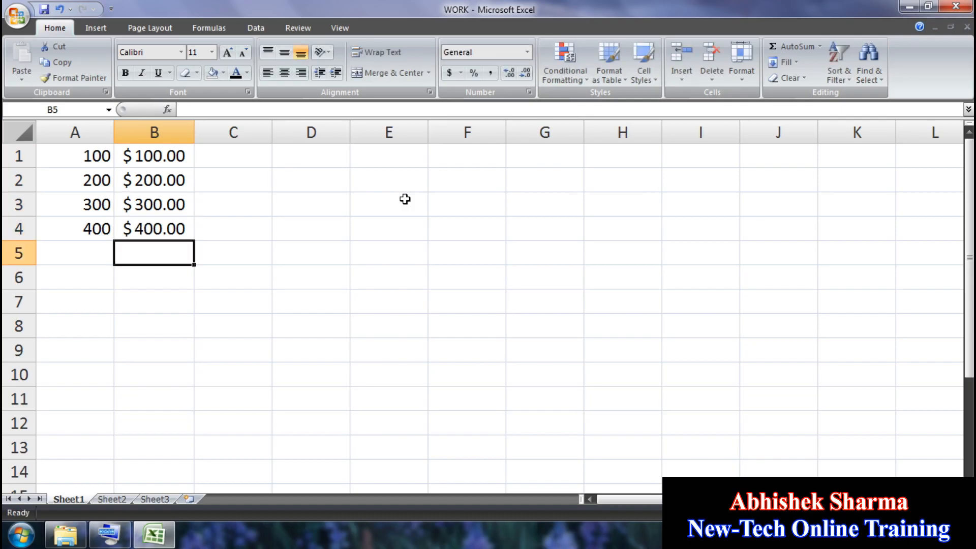
Step: Compare the plain values in A1:A4 with the dollar values in B1:B4, then select C1:C4
{"action": "left_click", "coordinate": [66, 157]}
{"action": "left_click", "coordinate": [69, 183]}
{"action": "left_click", "coordinate": [75, 207]}
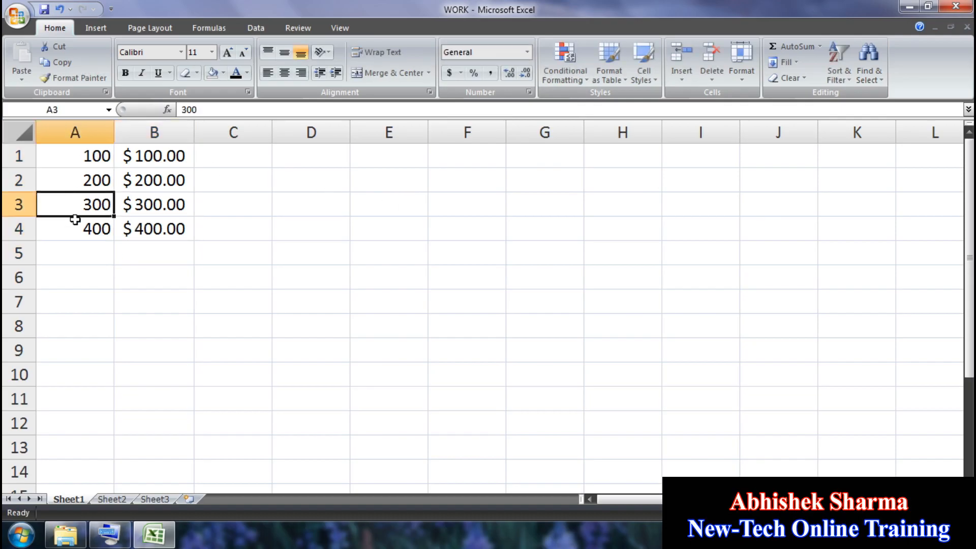
{"action": "left_click", "coordinate": [75, 229]}
{"action": "left_click", "coordinate": [164, 156]}
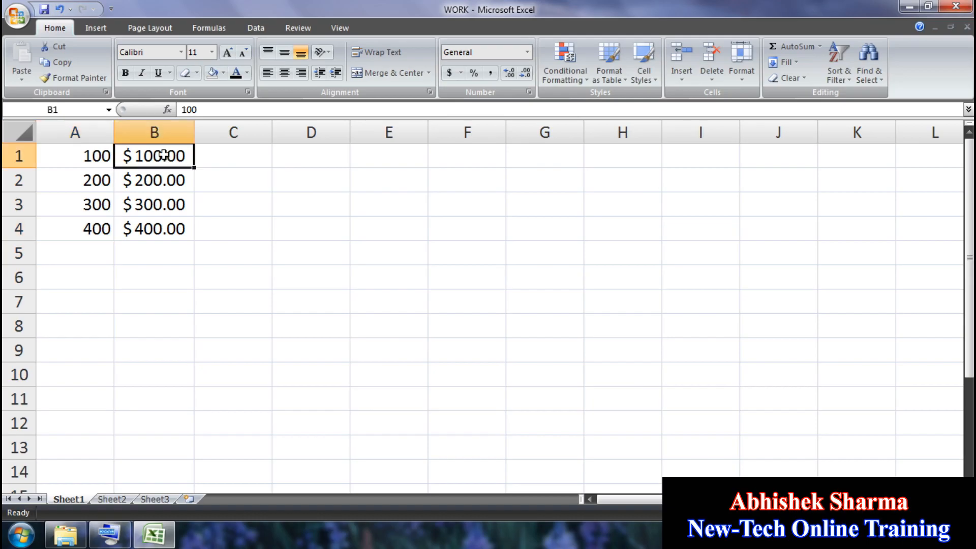
{"action": "left_click", "coordinate": [163, 180]}
{"action": "left_click", "coordinate": [162, 203]}
{"action": "left_click", "coordinate": [160, 230]}
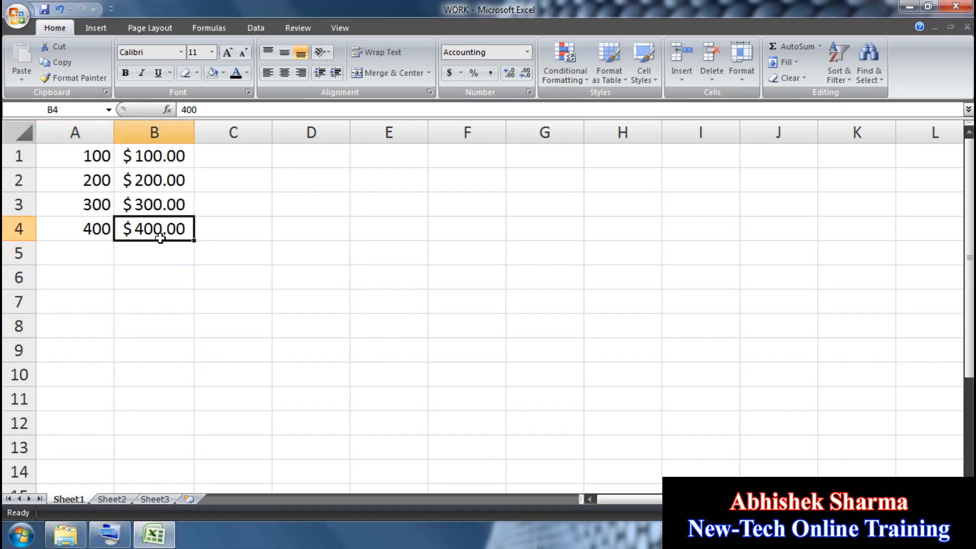
{"action": "left_click_drag", "start_coordinate": [227, 233], "coordinate": [234, 143]}
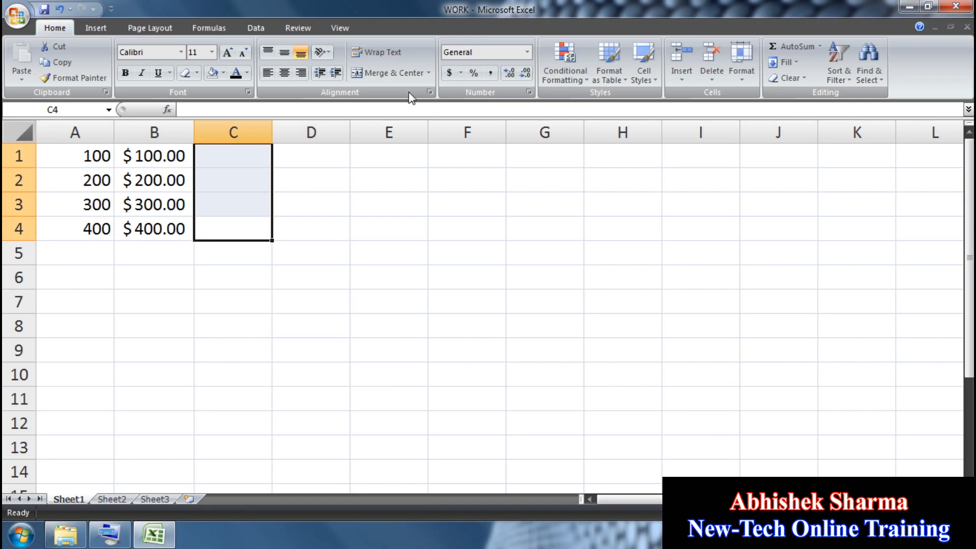
Step: Apply English (UK) pound accounting format to C1:C4 and enter 100–400, showing £100.00 to £400.00
{"action": "left_click", "coordinate": [461, 73]}
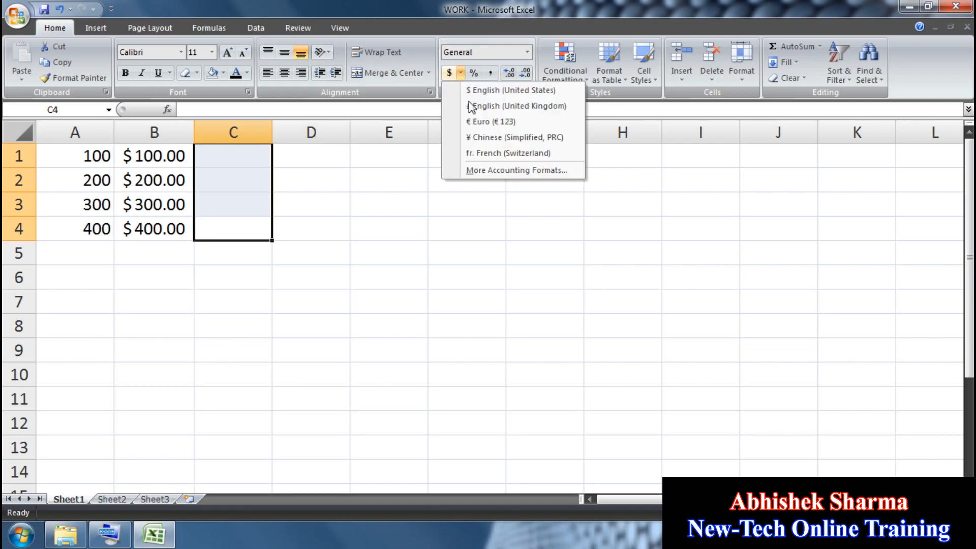
{"action": "left_click", "coordinate": [539, 107]}
{"action": "left_click", "coordinate": [231, 158]}
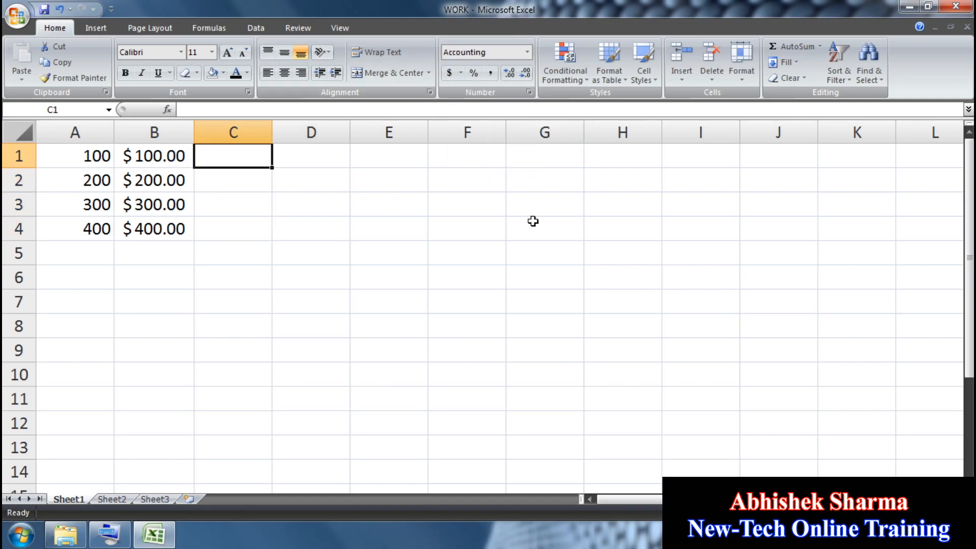
{"action": "type", "text": "100"}
{"action": "key", "text": "Return"}
{"action": "type", "text": "200"}
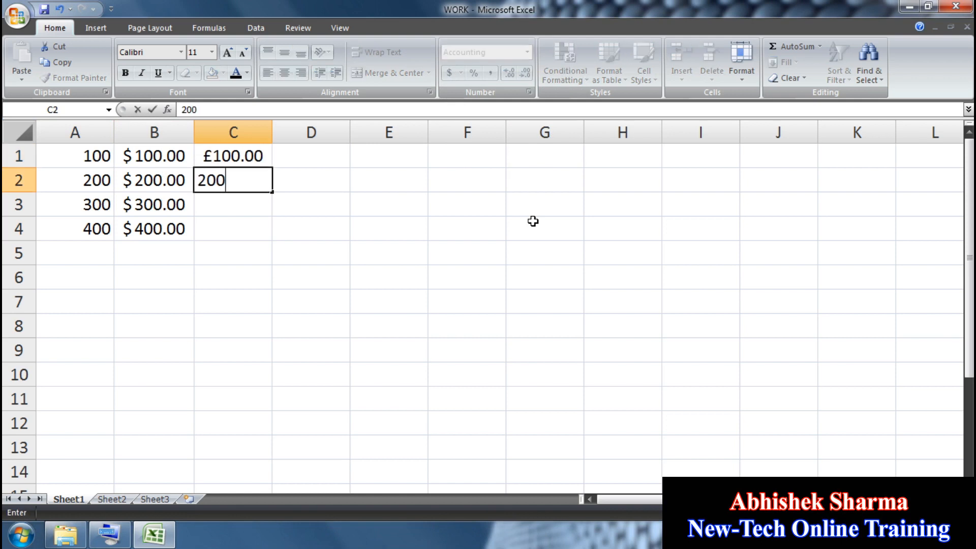
{"action": "key", "text": "Return"}
{"action": "type", "text": "300"}
{"action": "key", "text": "Return"}
{"action": "type", "text": "4"}
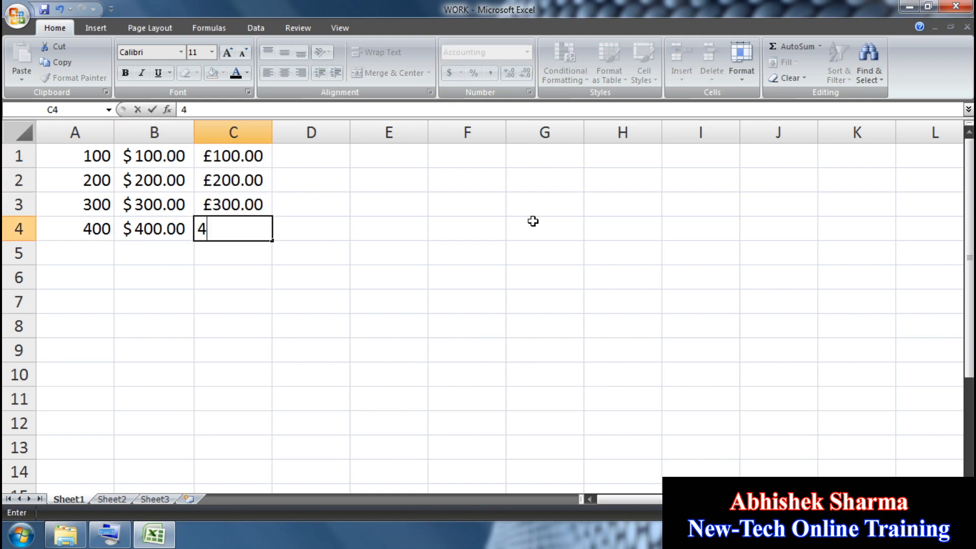
{"action": "type", "text": "00"}
{"action": "key", "text": "Return"}
{"action": "left_click_drag", "start_coordinate": [318, 225], "coordinate": [312, 155]}
Step: Apply Chinese (Simplified, PRC) accounting format to D1:D4 and enter 100, 200, 300, 400
{"action": "left_click", "coordinate": [460, 73]}
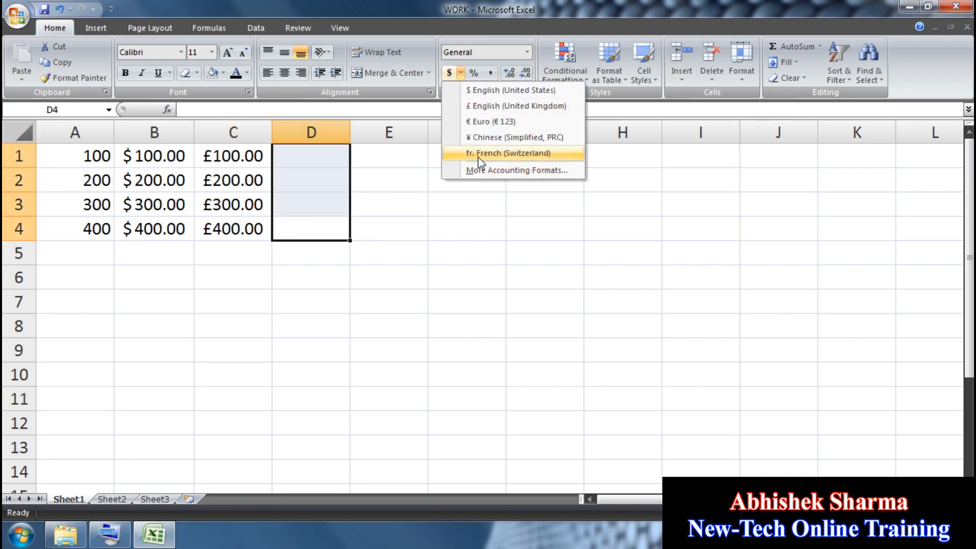
{"action": "left_click", "coordinate": [508, 137]}
{"action": "left_click", "coordinate": [328, 156]}
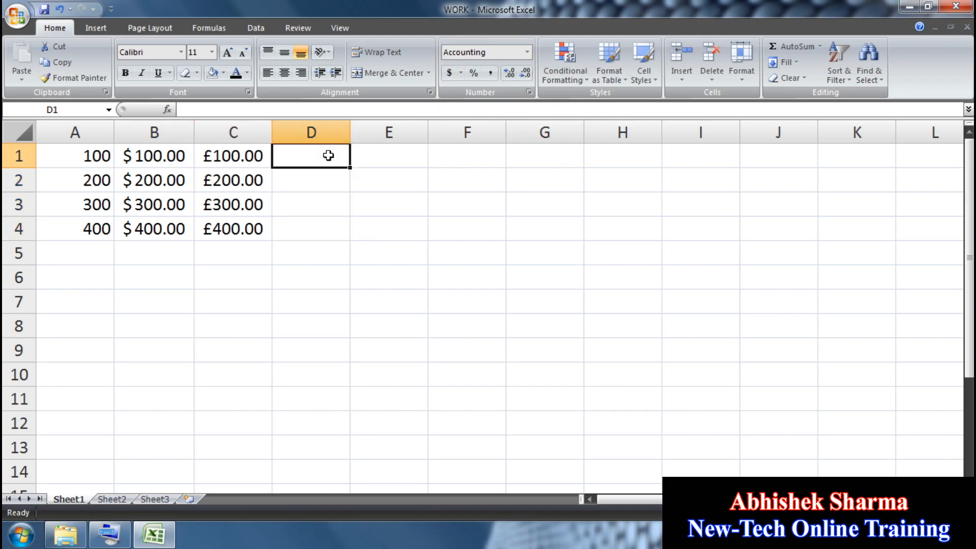
{"action": "type", "text": "100"}
{"action": "key", "text": "Return"}
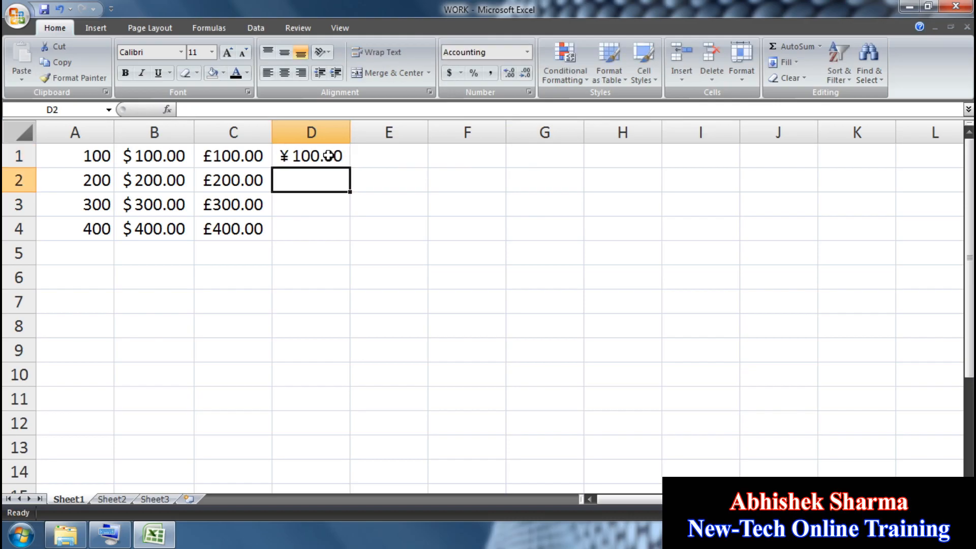
{"action": "type", "text": "200"}
{"action": "key", "text": "Return"}
{"action": "type", "text": "300"}
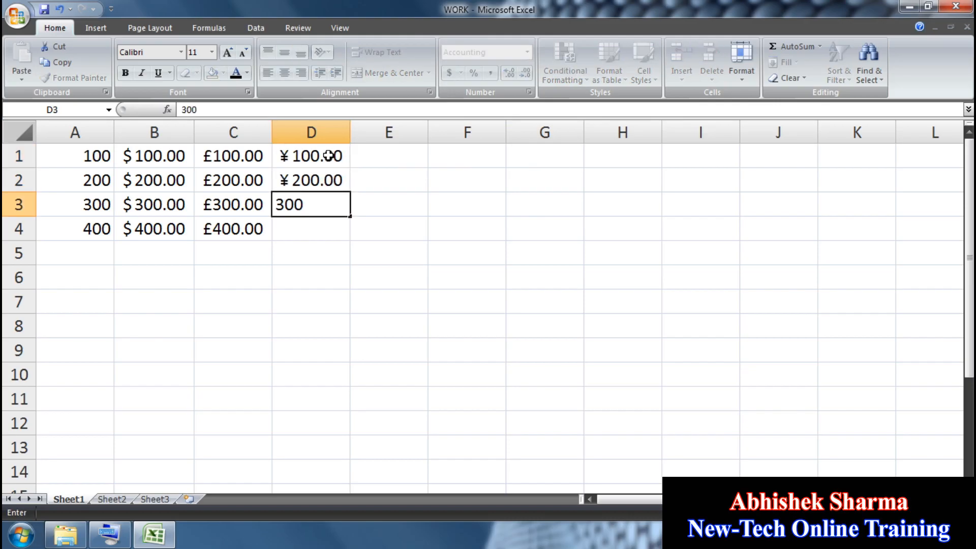
{"action": "key", "text": "Return"}
{"action": "type", "text": "400"}
{"action": "key", "text": "Return"}
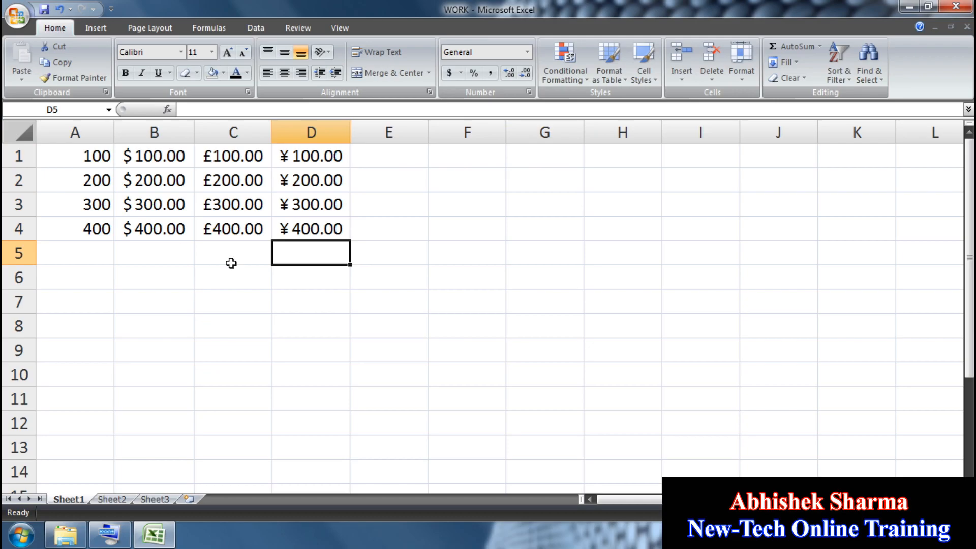
Step: Format E1:E4 with French (Switzerland) accounting and enter 100–400 as fr. amounts
{"action": "left_click_drag", "start_coordinate": [389, 228], "coordinate": [392, 152]}
{"action": "left_click", "coordinate": [460, 74]}
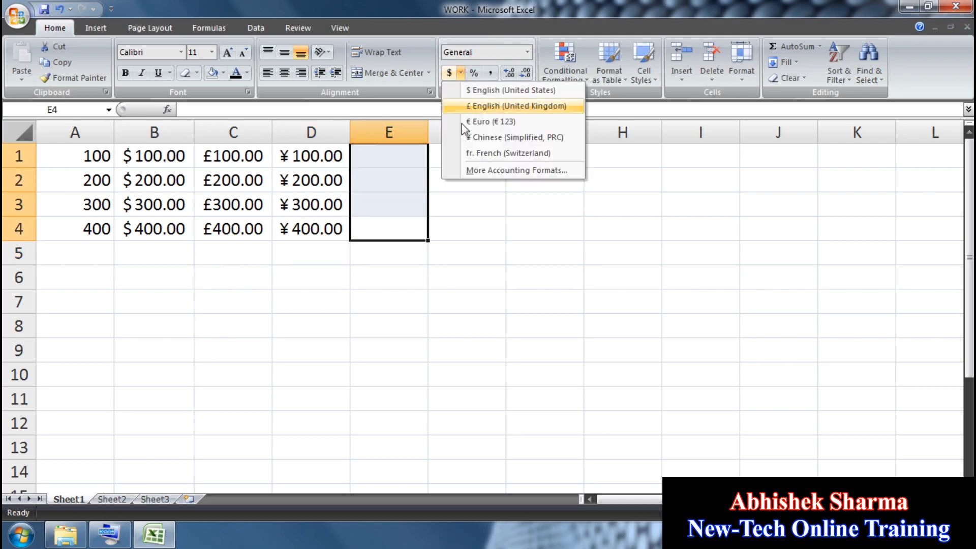
{"action": "left_click", "coordinate": [545, 158]}
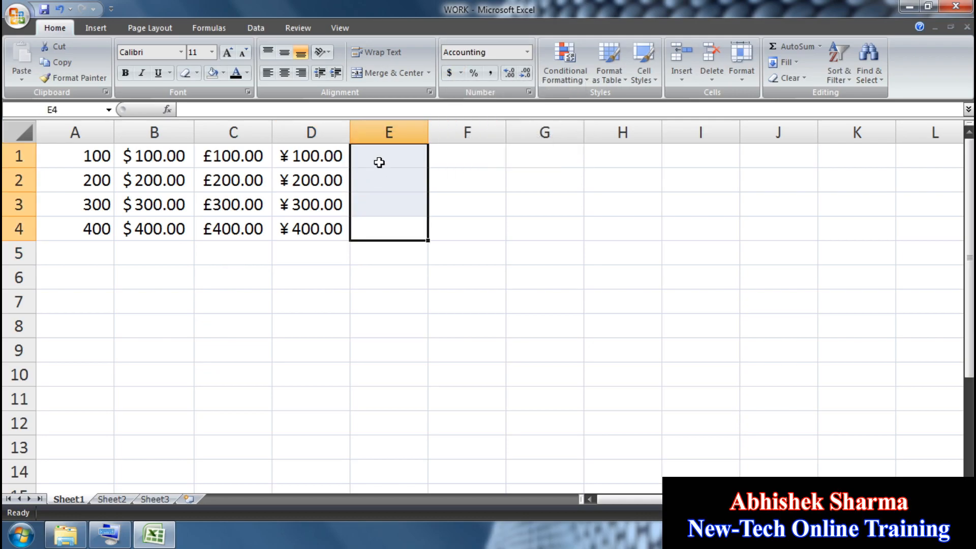
{"action": "left_click", "coordinate": [381, 162]}
{"action": "type", "text": "100"}
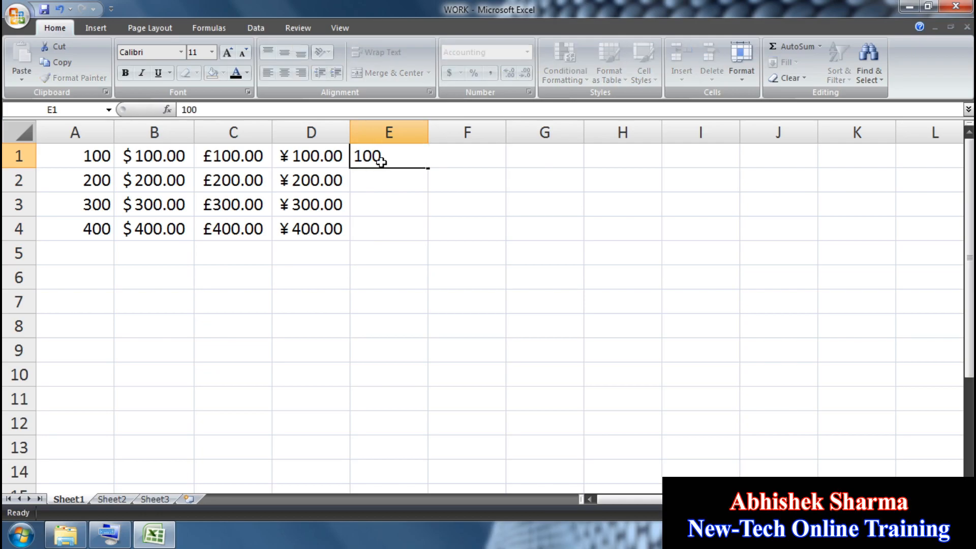
{"action": "key", "text": "Return"}
{"action": "type", "text": "200"}
{"action": "key", "text": "Return"}
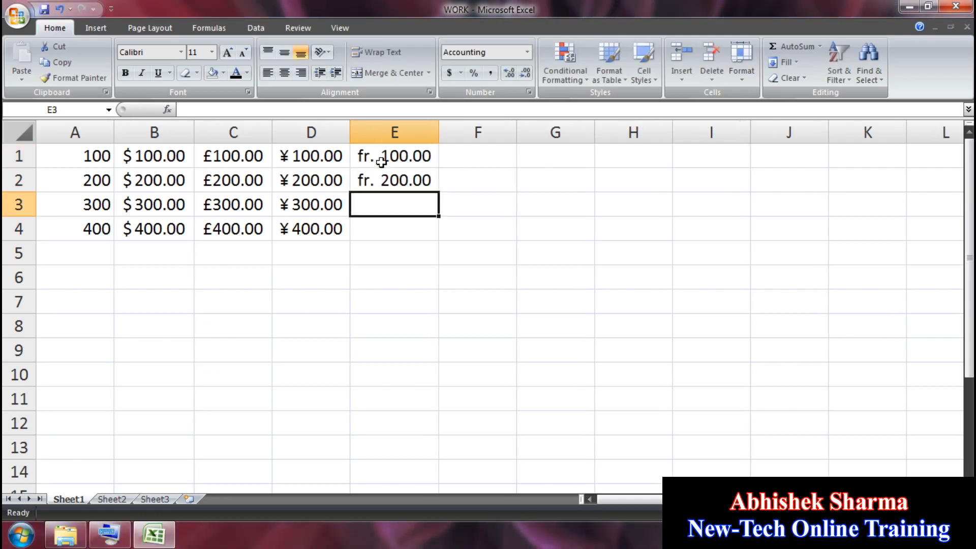
{"action": "type", "text": "3"}
{"action": "type", "text": "400"}
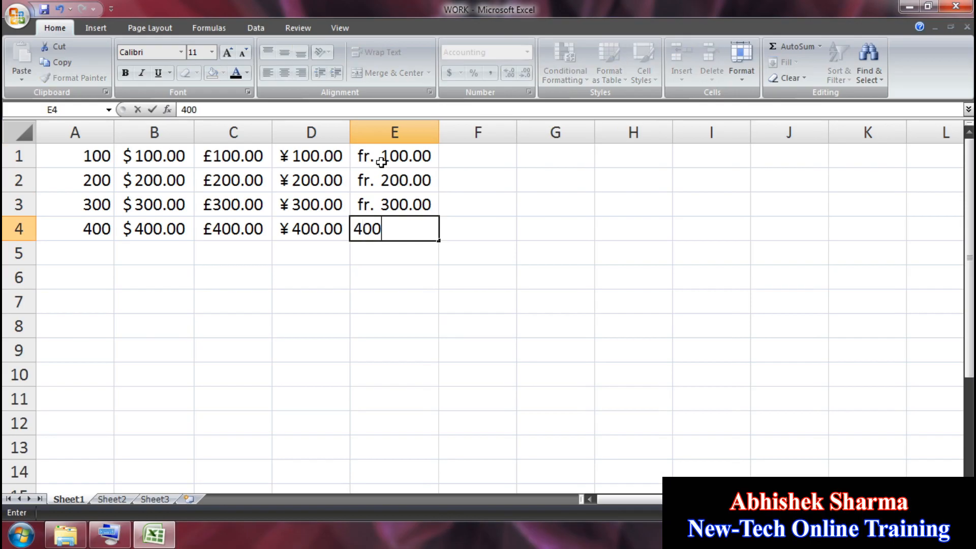
{"action": "key", "text": "Return"}
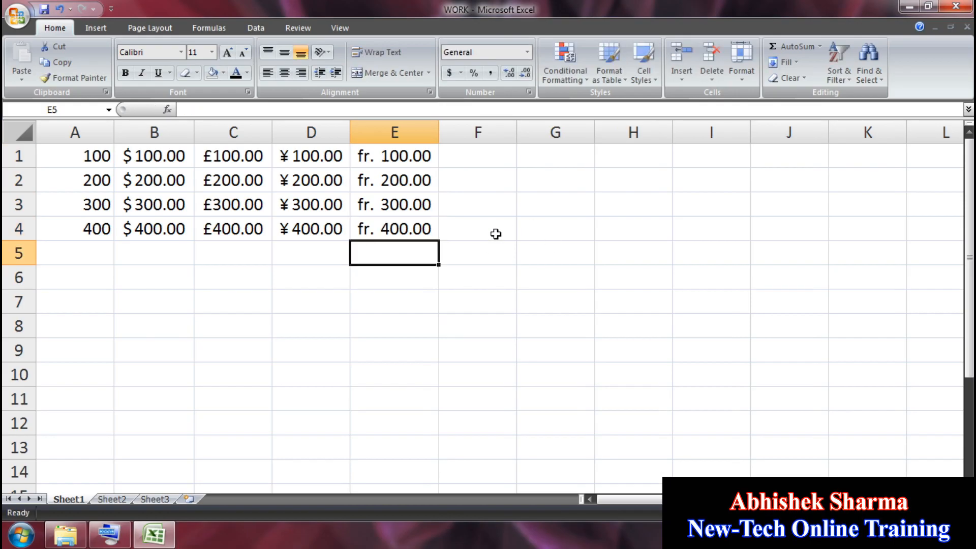
Step: Give F1:F4 the Hindi (India) rupee accounting format via More Accounting Formats
{"action": "left_click_drag", "start_coordinate": [496, 233], "coordinate": [489, 148]}
{"action": "left_click", "coordinate": [460, 72]}
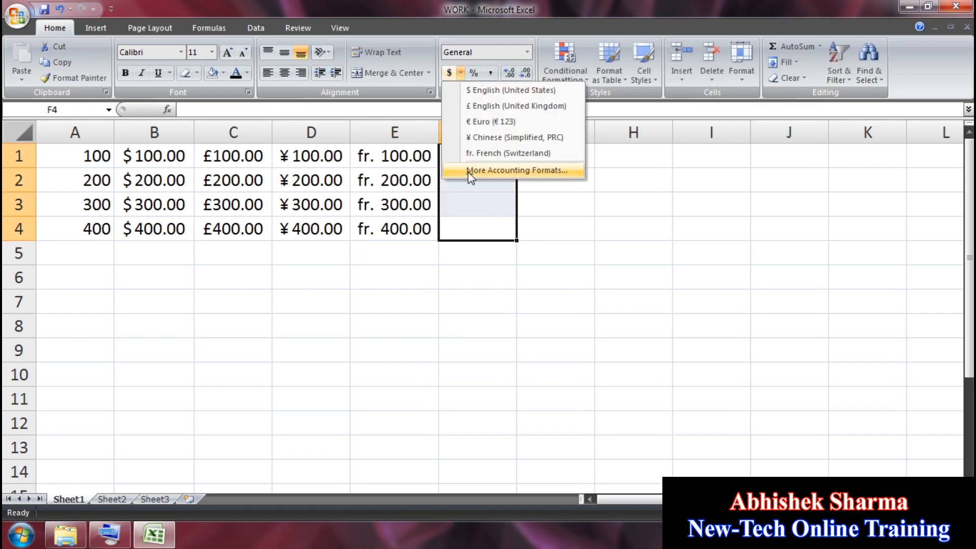
{"action": "left_click", "coordinate": [508, 170]}
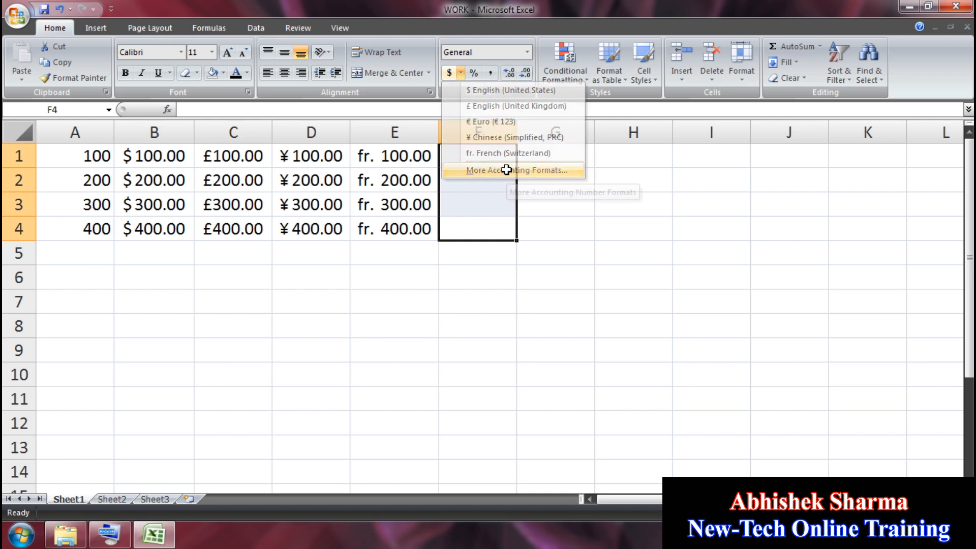
{"action": "left_click_drag", "start_coordinate": [530, 95], "coordinate": [773, 104]}
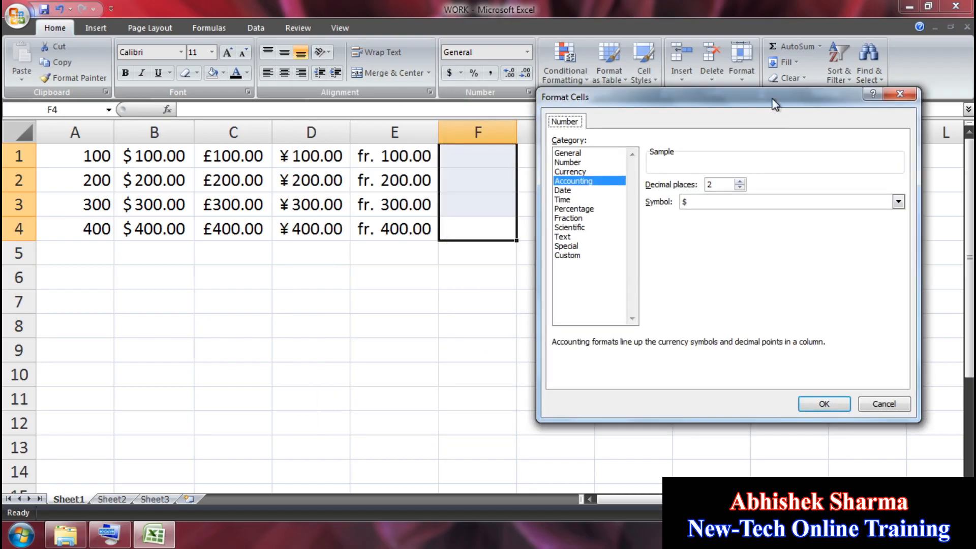
{"action": "left_click", "coordinate": [898, 203]}
{"action": "left_click", "coordinate": [899, 259]}
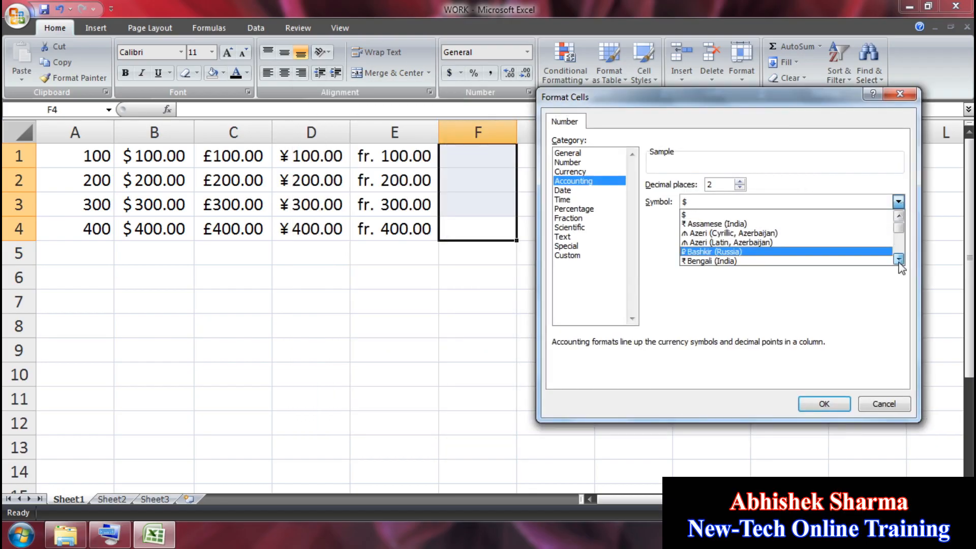
{"action": "left_click", "coordinate": [899, 260]}
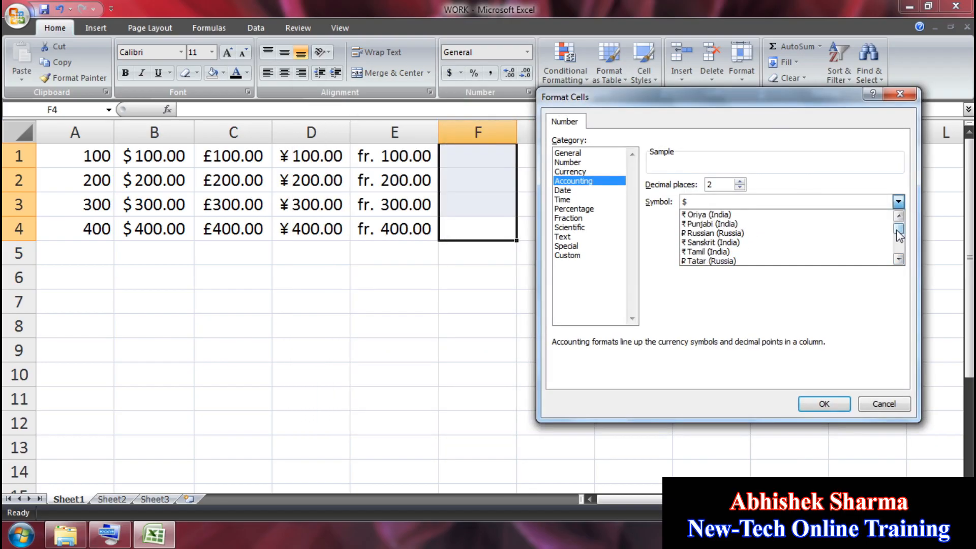
{"action": "left_click_drag", "start_coordinate": [899, 235], "coordinate": [899, 228]}
{"action": "left_click", "coordinate": [899, 260]}
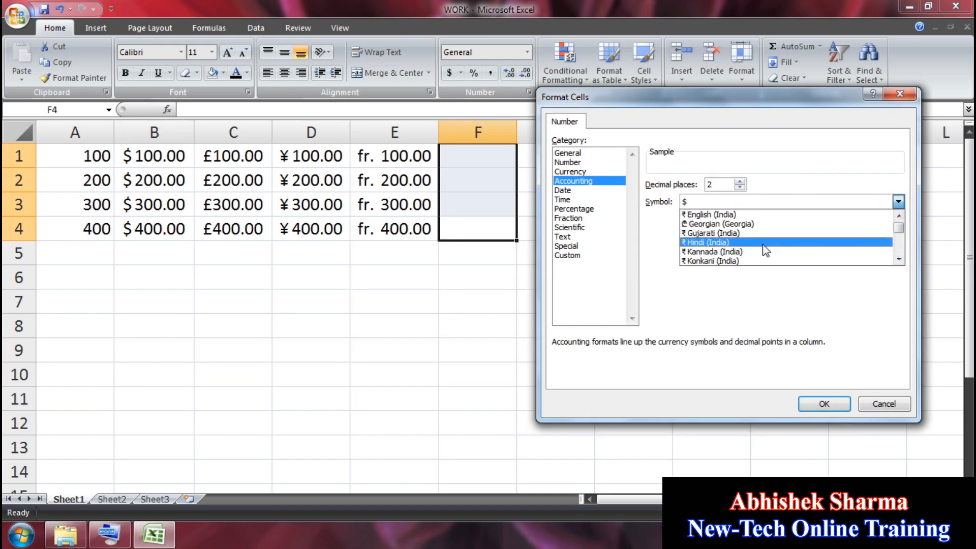
{"action": "left_click", "coordinate": [766, 251]}
{"action": "left_click", "coordinate": [816, 403]}
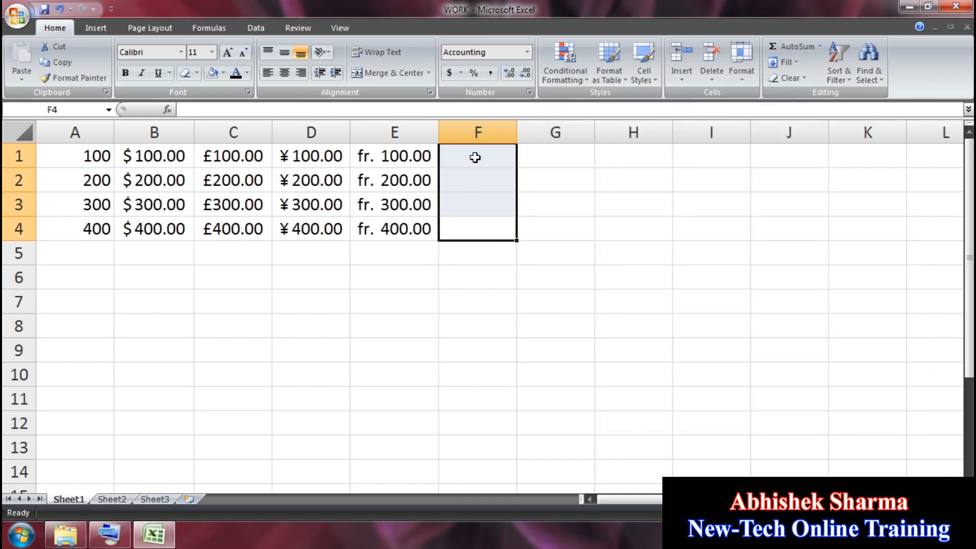
Step: Enter 100, 200, 300, 400 in F1:F4, shown as ₹100.00 to ₹400.00
{"action": "left_click", "coordinate": [476, 155]}
{"action": "type", "text": "100"}
{"action": "key", "text": "Return"}
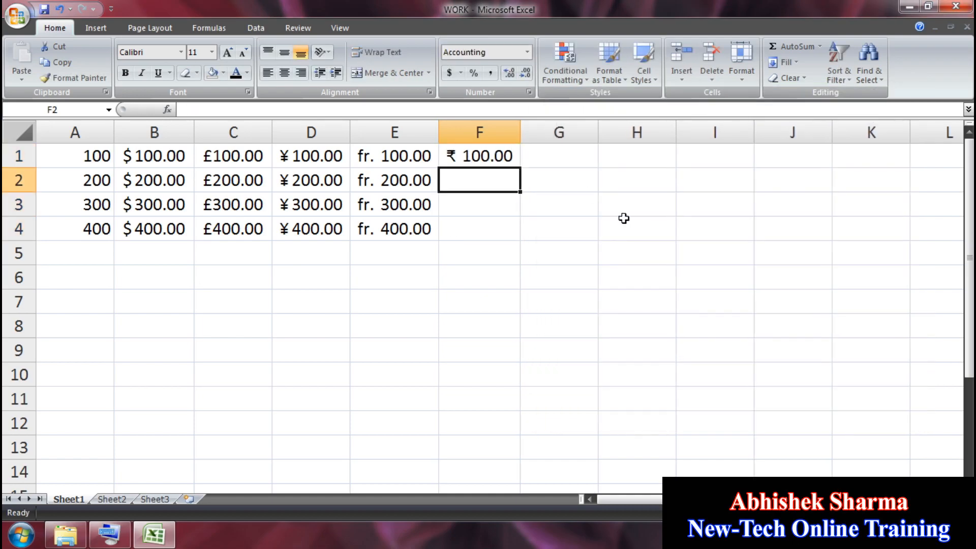
{"action": "type", "text": "200"}
{"action": "key", "text": "Return"}
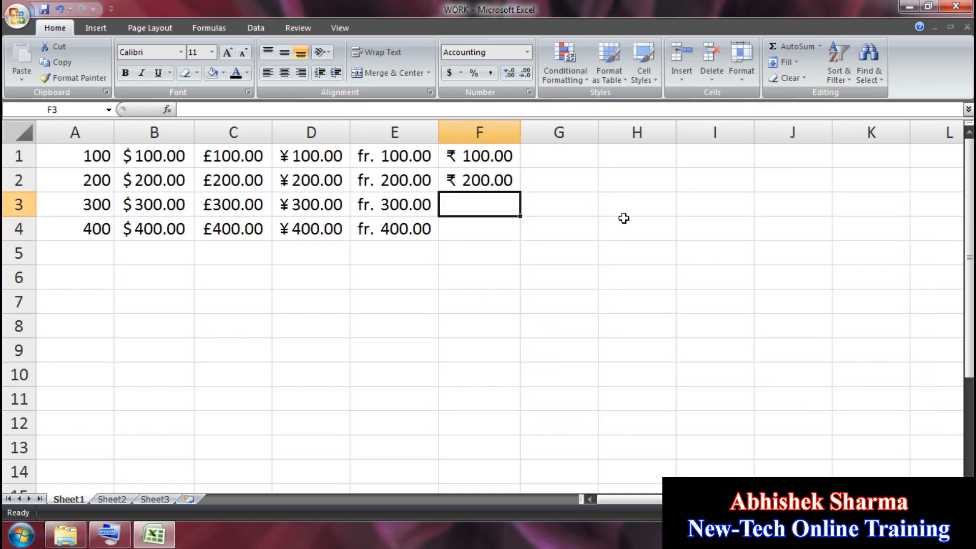
{"action": "type", "text": "300"}
{"action": "key", "text": "Return"}
{"action": "type", "text": "400"}
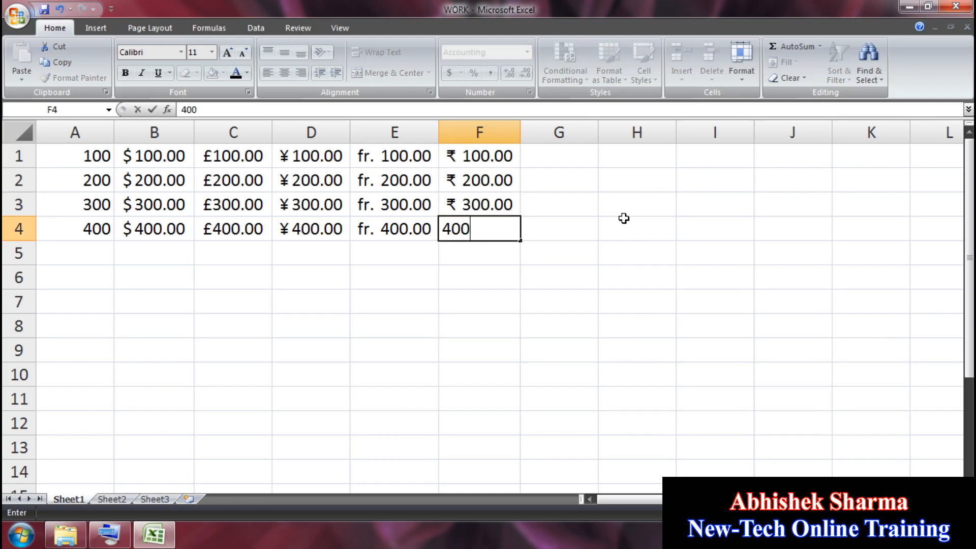
{"action": "key", "text": "Return"}
Step: Give G1:G4 the Urdu (Islamic Republic of Pakistan) Rs accounting format
{"action": "left_click_drag", "start_coordinate": [559, 229], "coordinate": [565, 129]}
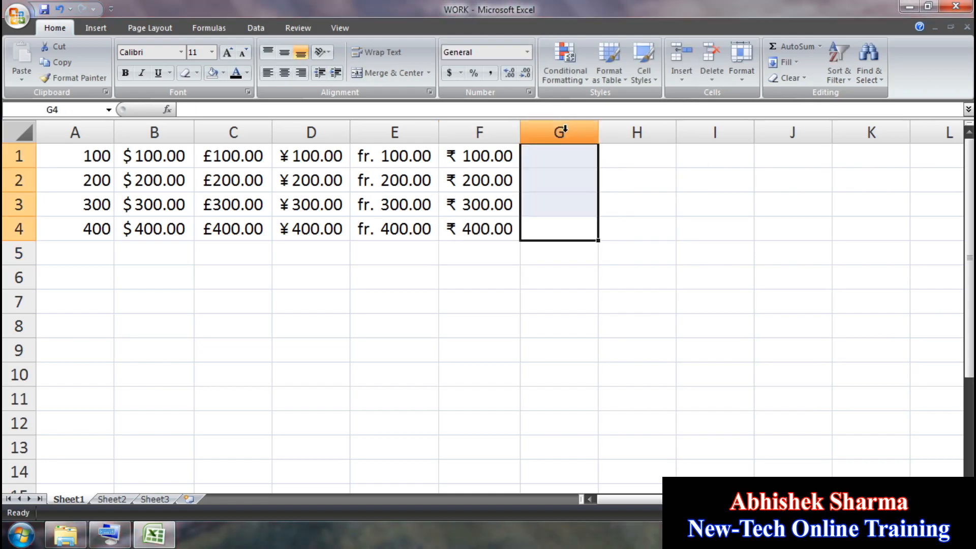
{"action": "left_click", "coordinate": [463, 73]}
{"action": "left_click", "coordinate": [501, 171]}
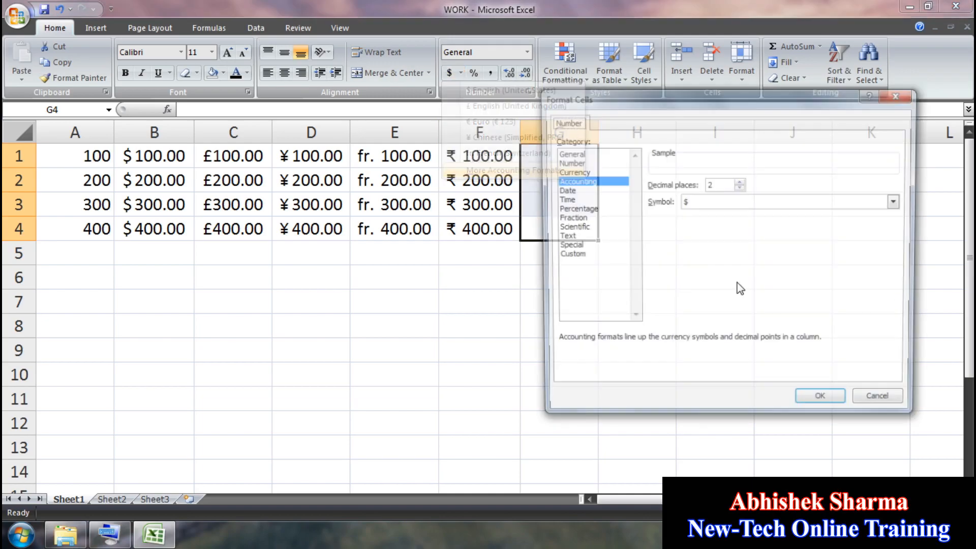
{"action": "left_click", "coordinate": [897, 204]}
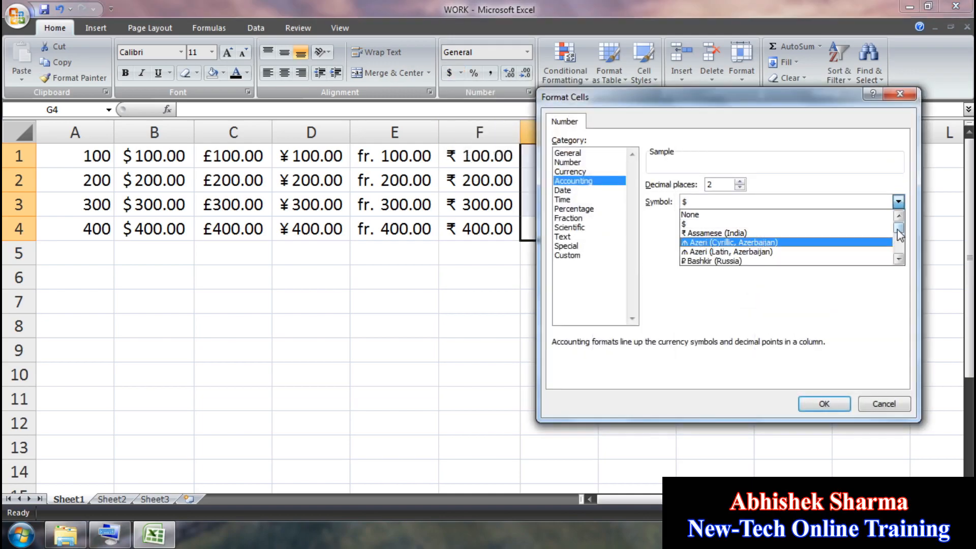
{"action": "left_click_drag", "start_coordinate": [898, 228], "coordinate": [899, 261]}
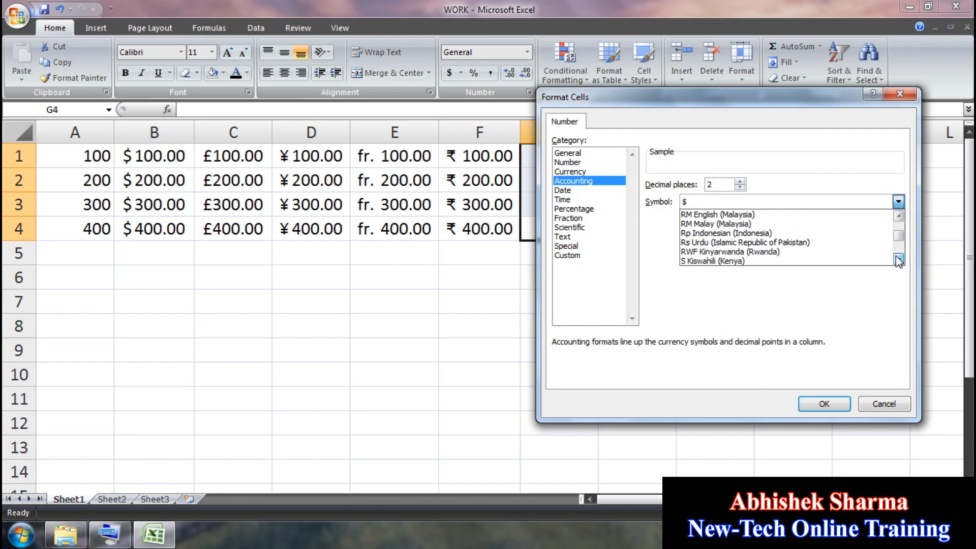
{"action": "left_click", "coordinate": [788, 244]}
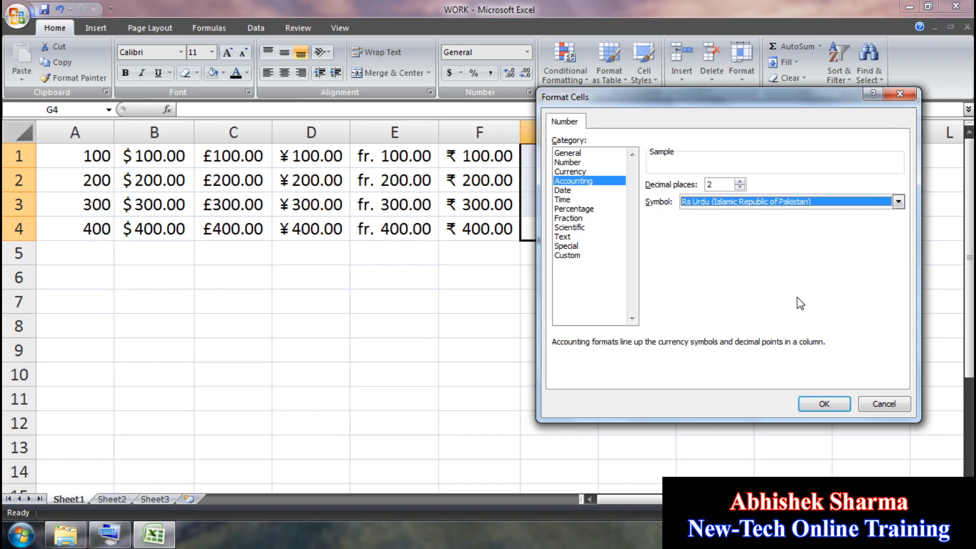
{"action": "left_click", "coordinate": [825, 404]}
Step: Enter 100, 200, 300, 400 in G1:G4, shown as Rs100.00 to Rs400.00
{"action": "left_click", "coordinate": [552, 157]}
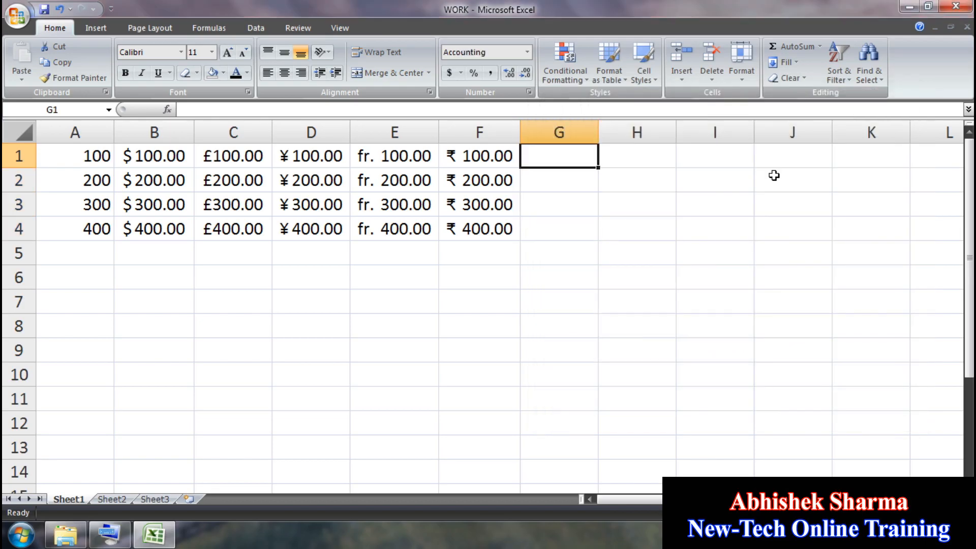
{"action": "type", "text": "100"}
{"action": "key", "text": "Return"}
{"action": "type", "text": "200"}
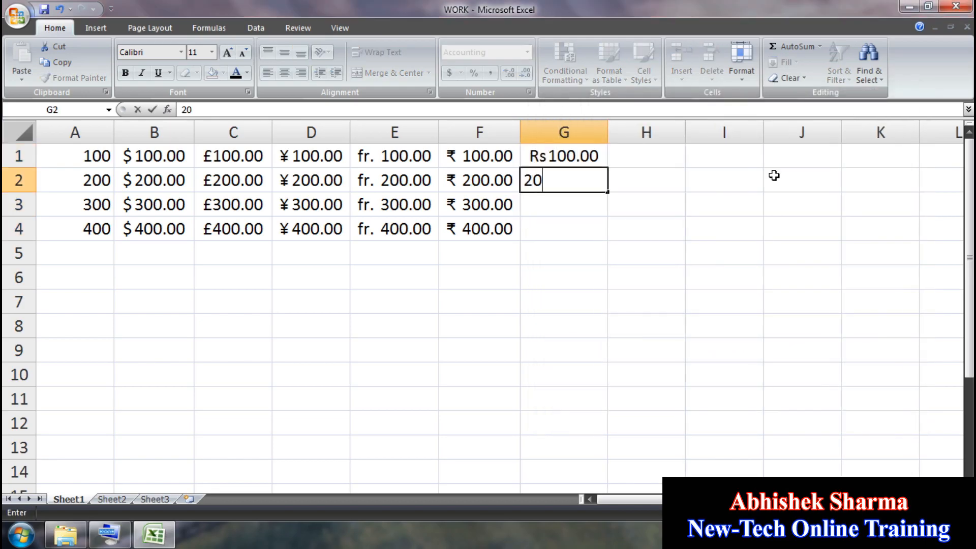
{"action": "key", "text": "Return"}
{"action": "type", "text": "300"}
{"action": "key", "text": "Return"}
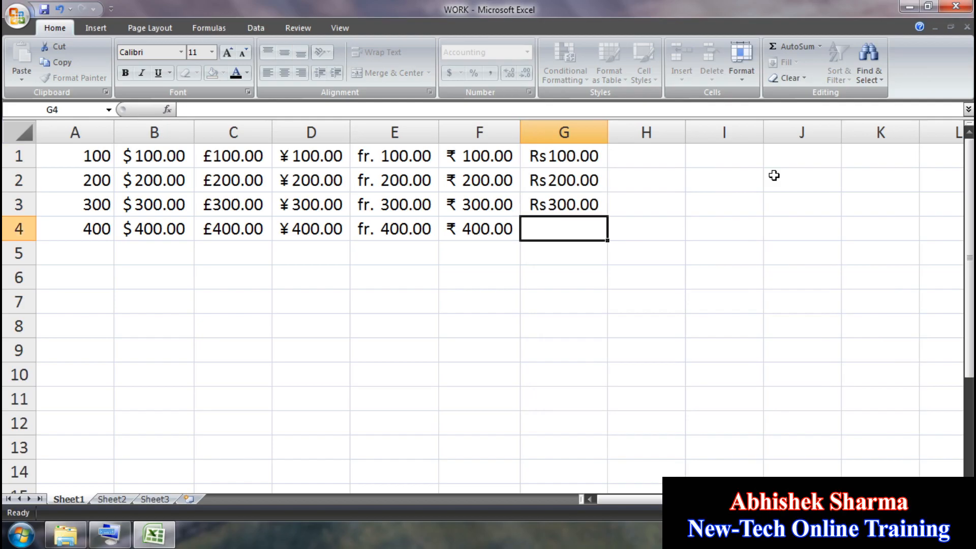
{"action": "type", "text": "400"}
{"action": "key", "text": "Return"}
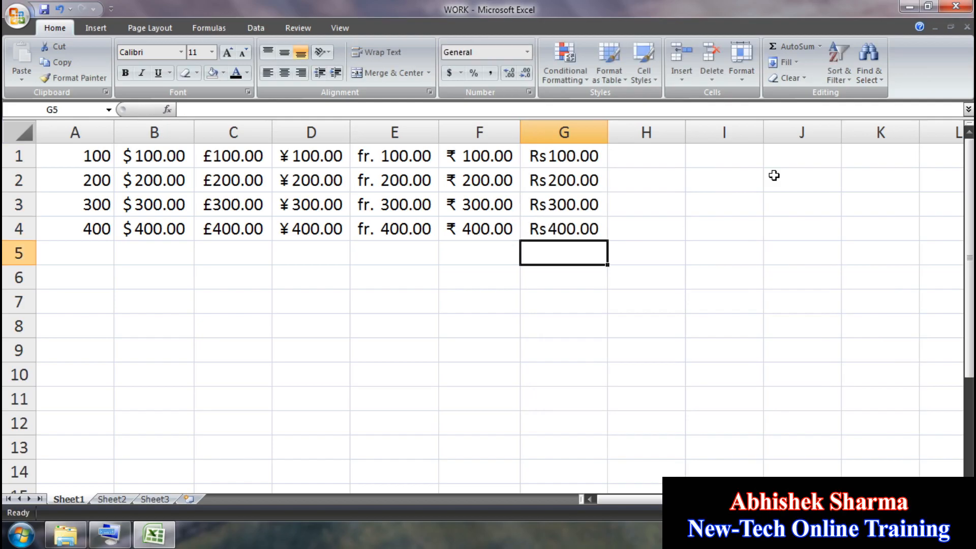
Step: Give H1:H4 the Nepali (Nepal) rupee accounting format via More Accounting Formats
{"action": "left_click_drag", "start_coordinate": [656, 231], "coordinate": [647, 151]}
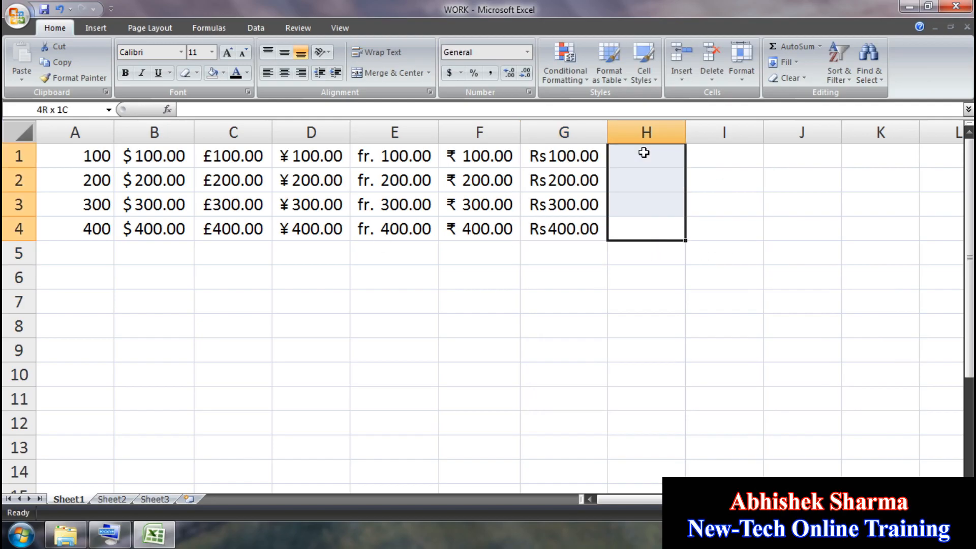
{"action": "left_click", "coordinate": [460, 73]}
{"action": "left_click", "coordinate": [483, 170]}
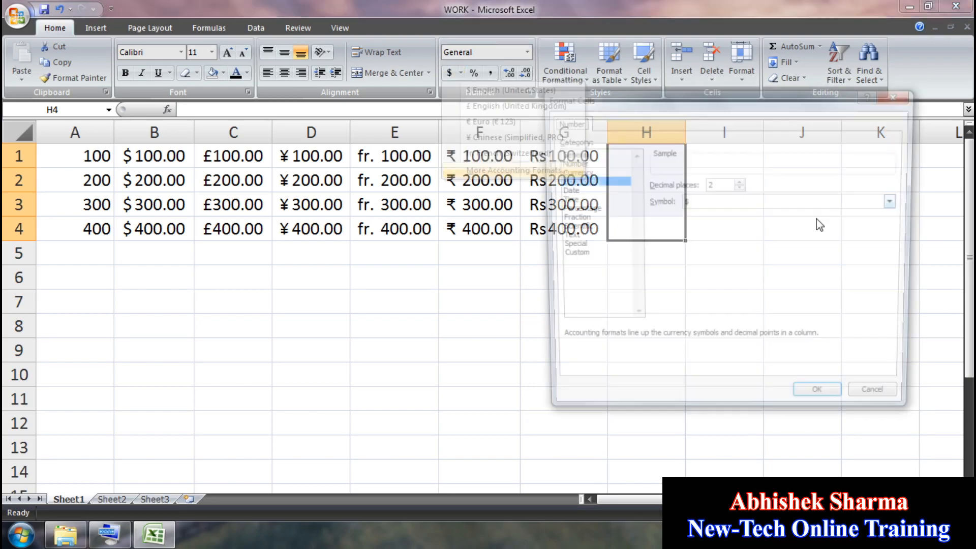
{"action": "left_click", "coordinate": [898, 202]}
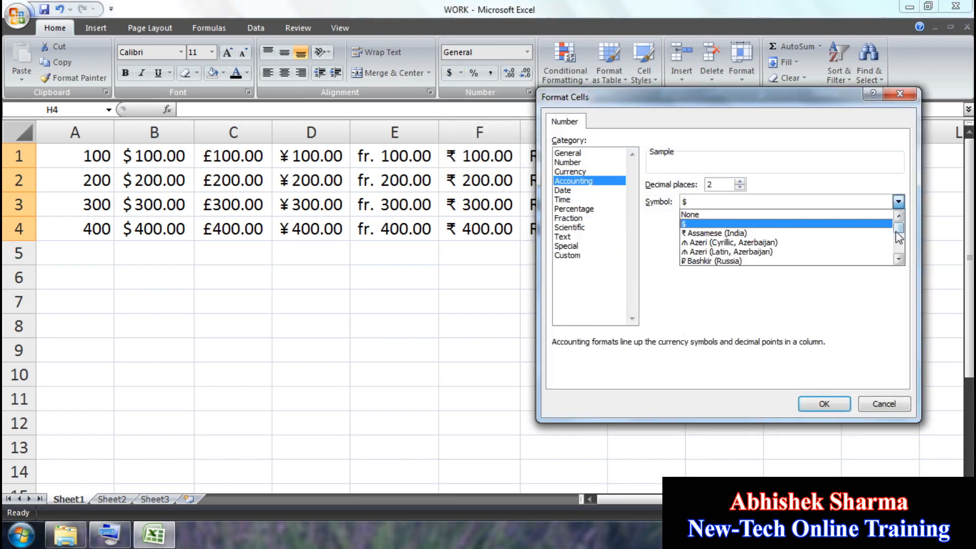
{"action": "left_click_drag", "start_coordinate": [898, 229], "coordinate": [899, 244]}
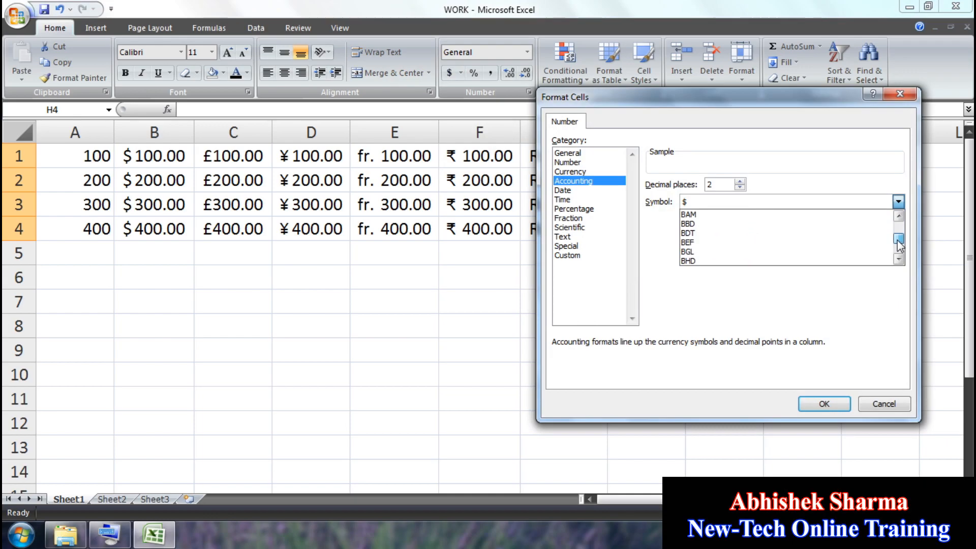
{"action": "left_click", "coordinate": [896, 219]}
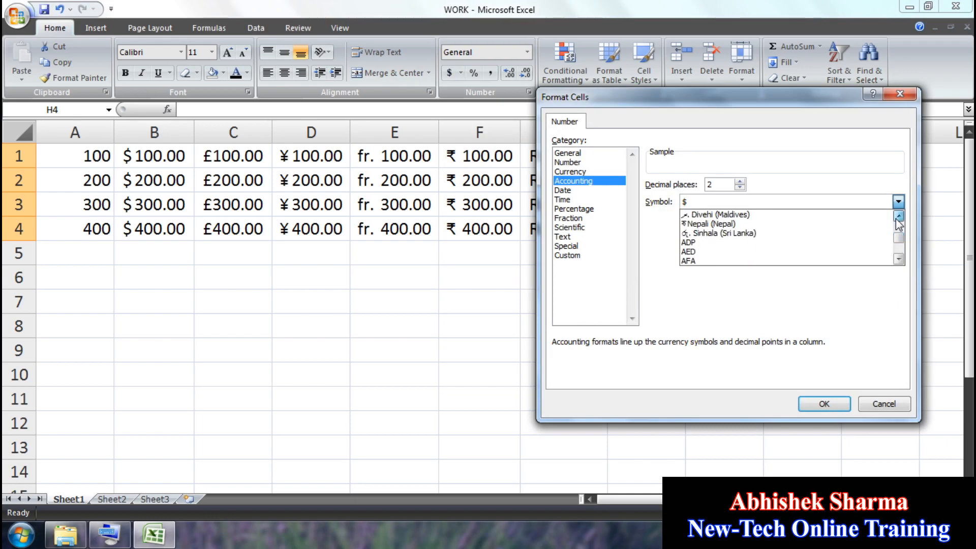
{"action": "left_click_drag", "start_coordinate": [898, 222], "coordinate": [899, 255]}
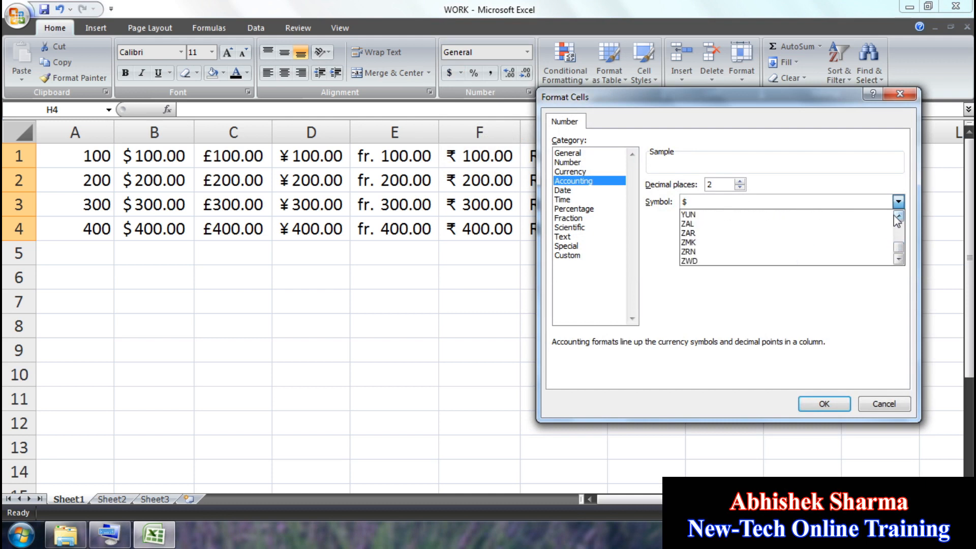
{"action": "left_click_drag", "start_coordinate": [899, 219], "coordinate": [898, 215]}
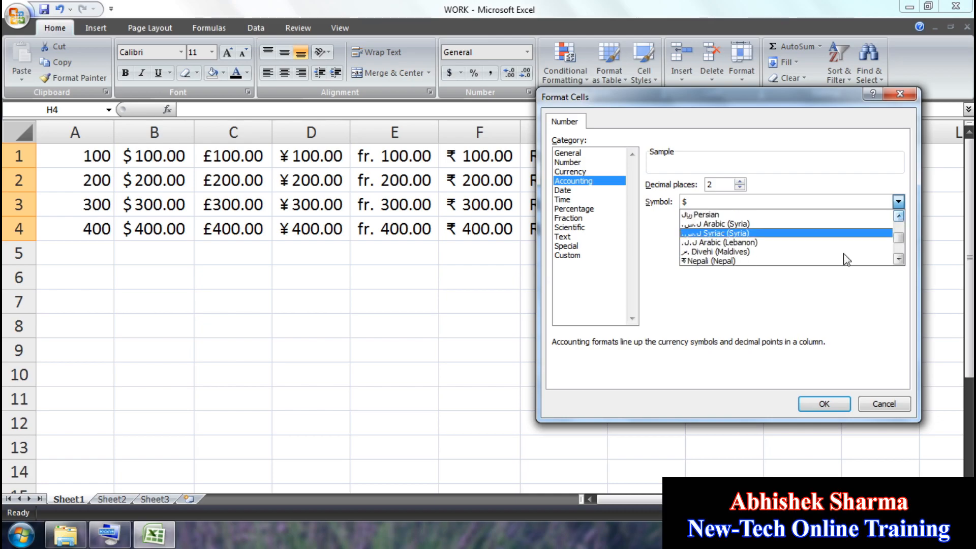
{"action": "left_click", "coordinate": [898, 262]}
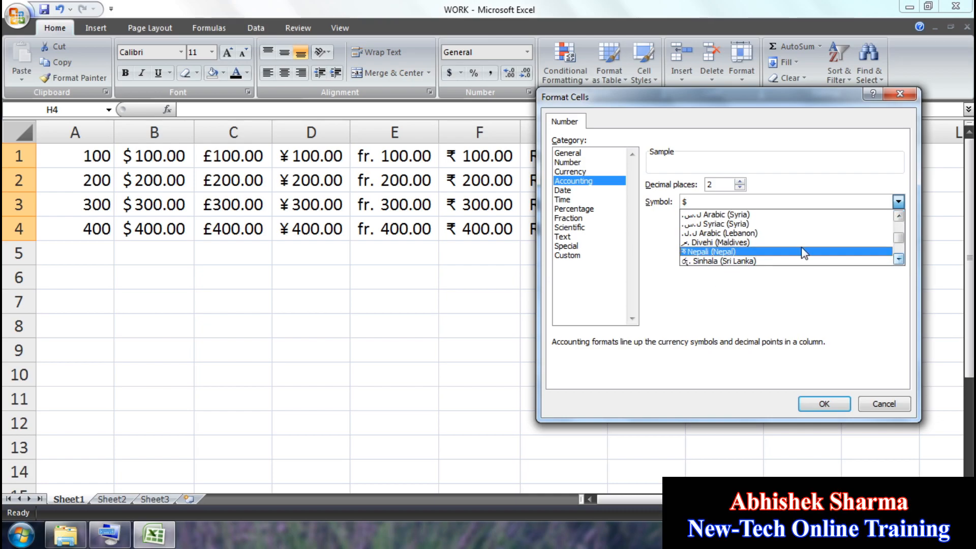
{"action": "left_click", "coordinate": [765, 249]}
{"action": "left_click", "coordinate": [825, 405]}
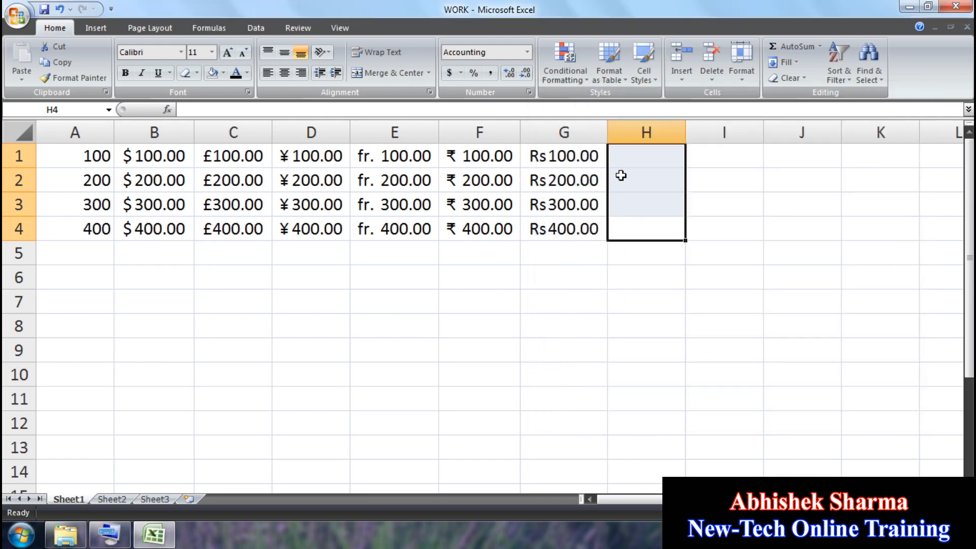
Step: Enter 100, 200, 300, 400 in H1:H4, shown as रु100.00 to रु400.00
{"action": "left_click", "coordinate": [625, 157]}
{"action": "type", "text": "100"}
{"action": "key", "text": "Return"}
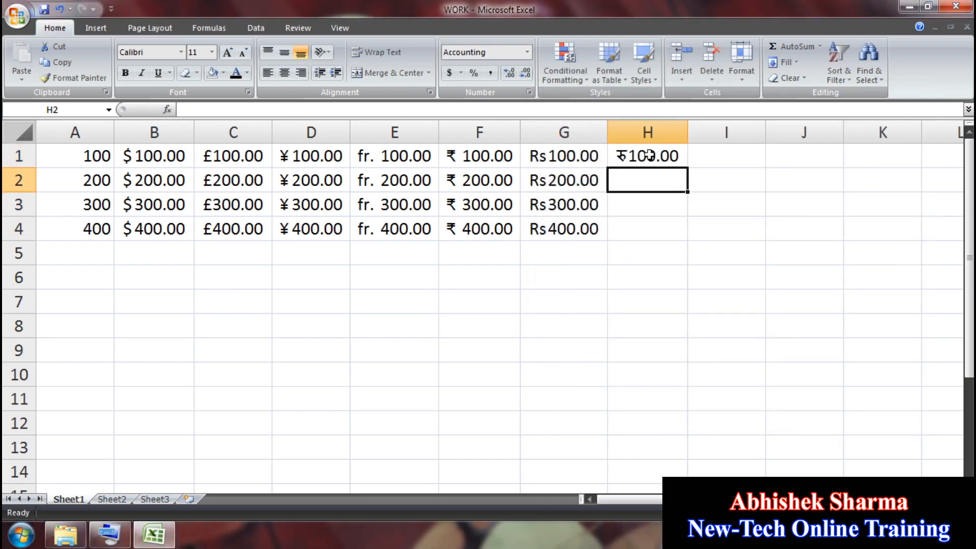
{"action": "type", "text": "200"}
{"action": "key", "text": "Return"}
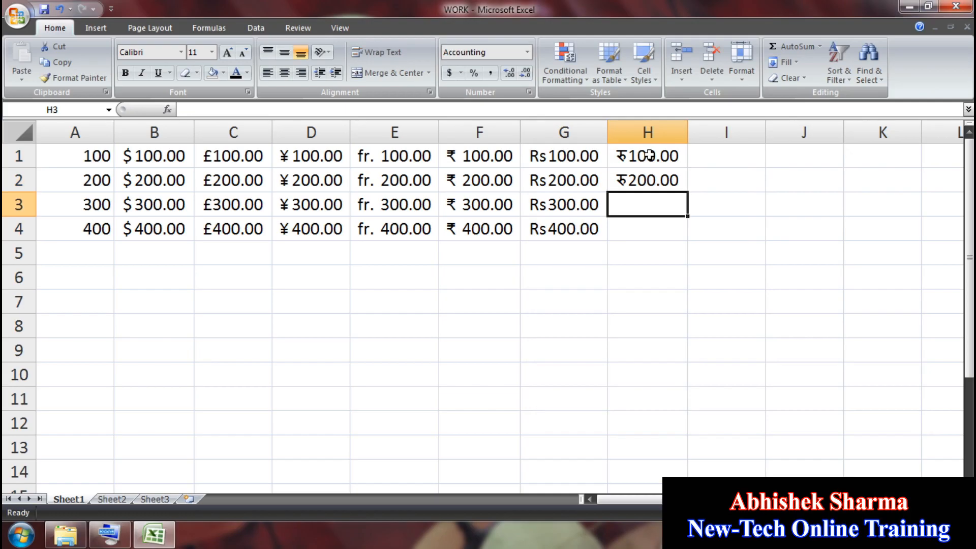
{"action": "type", "text": "300"}
{"action": "key", "text": "Return"}
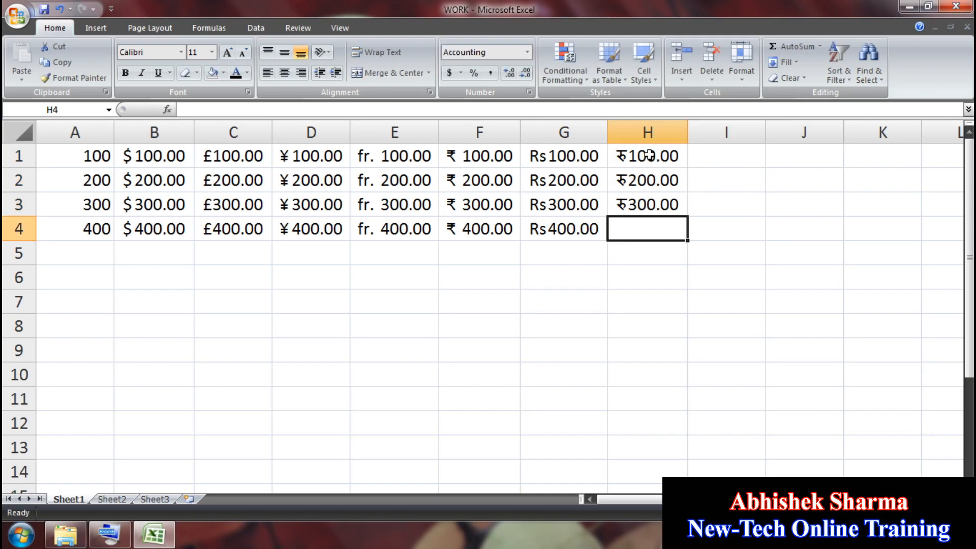
{"action": "type", "text": "400"}
{"action": "key", "text": "Return"}
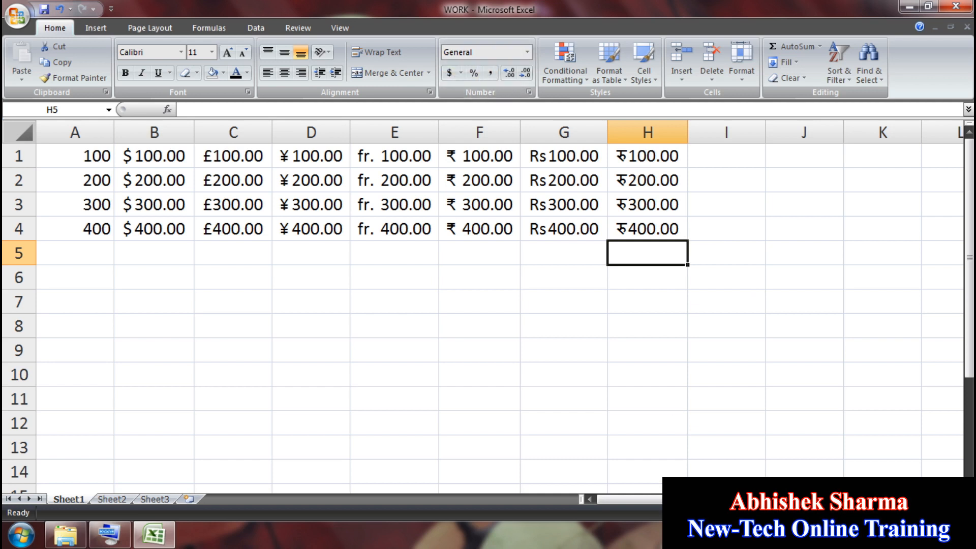
Step: Apply Percent Style to I1:I4 and enter 100, 200, 300, 400, shown as 100% to 400%
{"action": "left_click_drag", "start_coordinate": [696, 499], "coordinate": [751, 499]}
{"action": "left_click_drag", "start_coordinate": [565, 151], "coordinate": [561, 235]}
{"action": "left_click", "coordinate": [474, 73]}
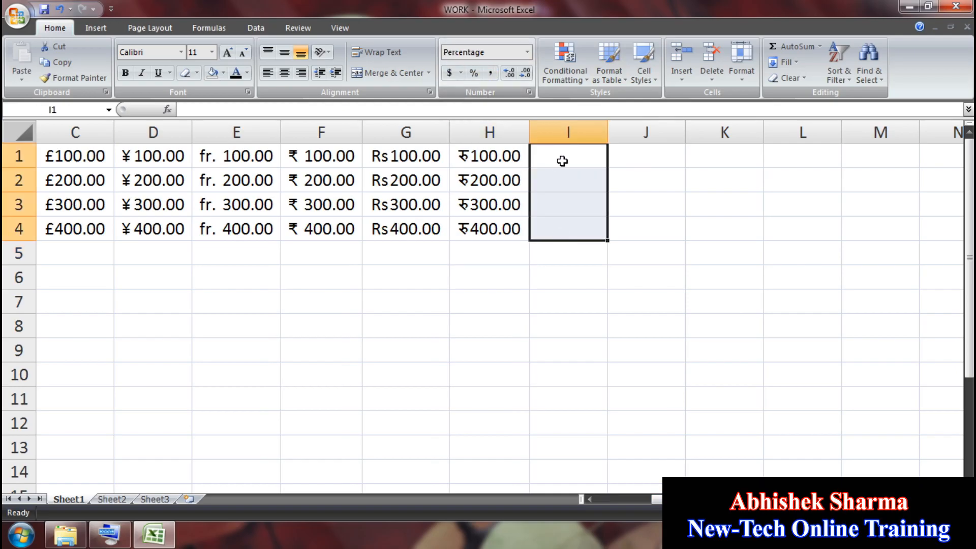
{"action": "left_click", "coordinate": [562, 158]}
{"action": "type", "text": "100"}
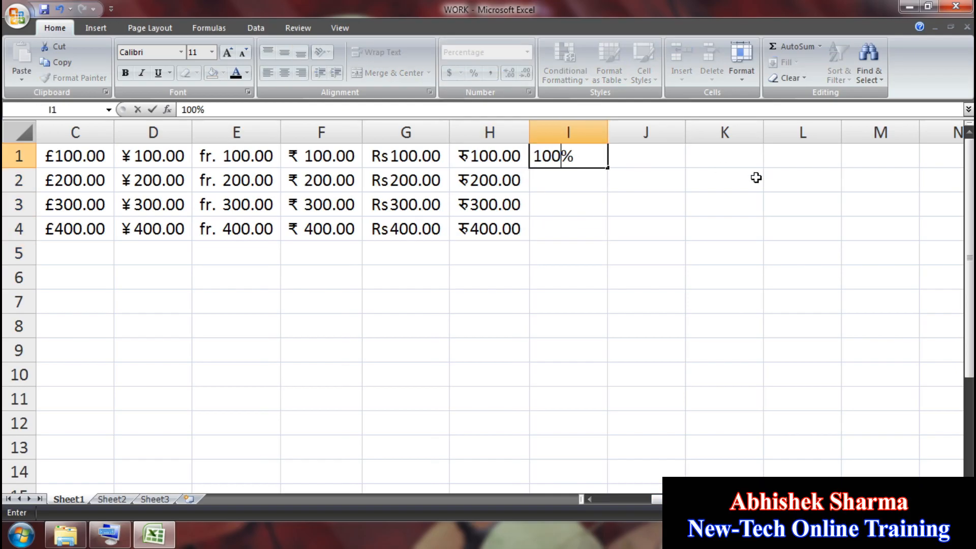
{"action": "key", "text": "Return"}
{"action": "type", "text": "200"}
{"action": "key", "text": "Return"}
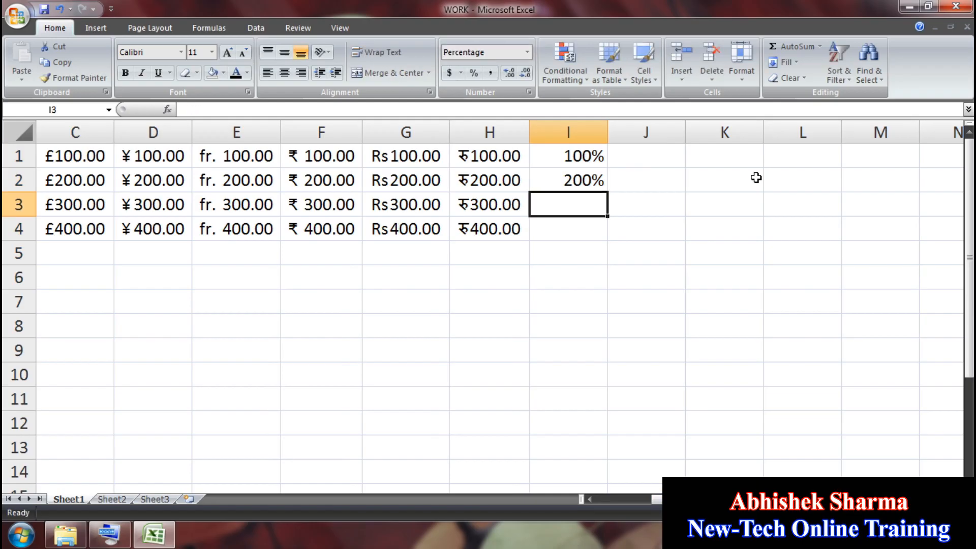
{"action": "type", "text": "300"}
{"action": "key", "text": "Return"}
{"action": "type", "text": "400"}
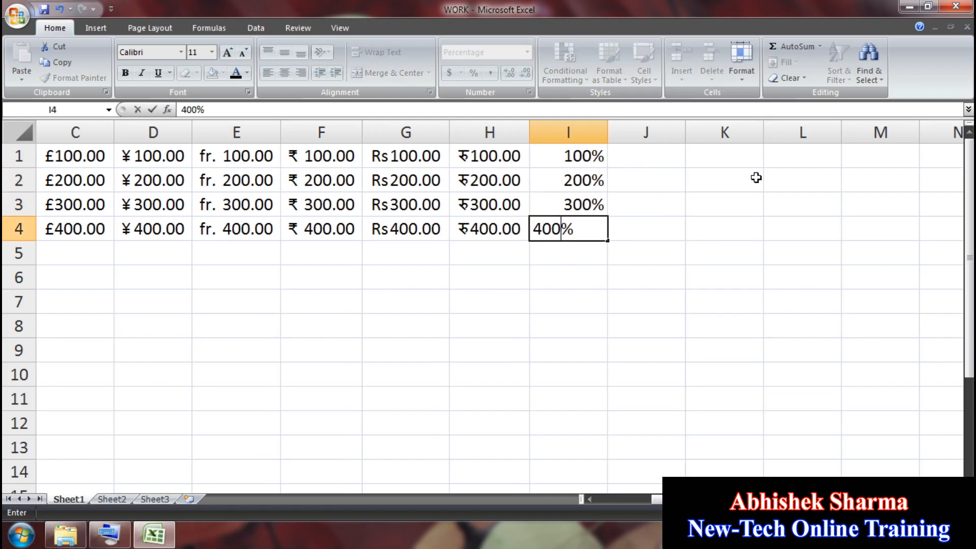
{"action": "key", "text": "Return"}
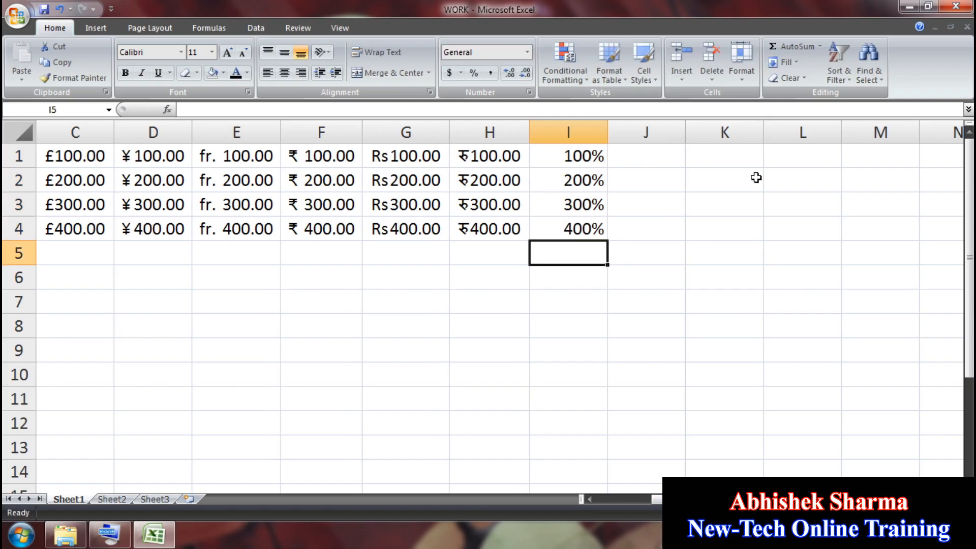
{"action": "left_click", "coordinate": [662, 157]}
Step: Enter 100 in J1 and give J1:J4 comma style with two decimals
{"action": "type", "text": "100"}
{"action": "key", "text": "Return"}
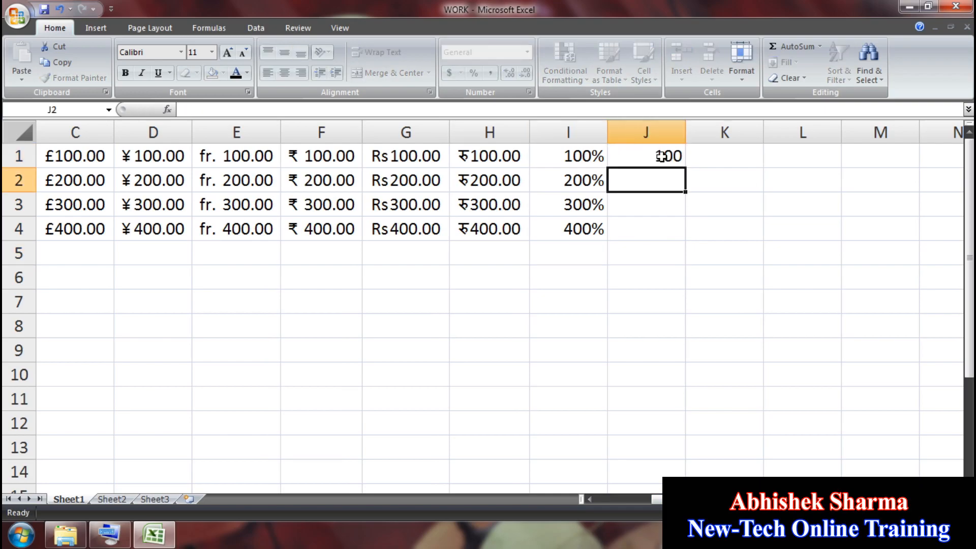
{"action": "left_click_drag", "start_coordinate": [662, 153], "coordinate": [658, 227]}
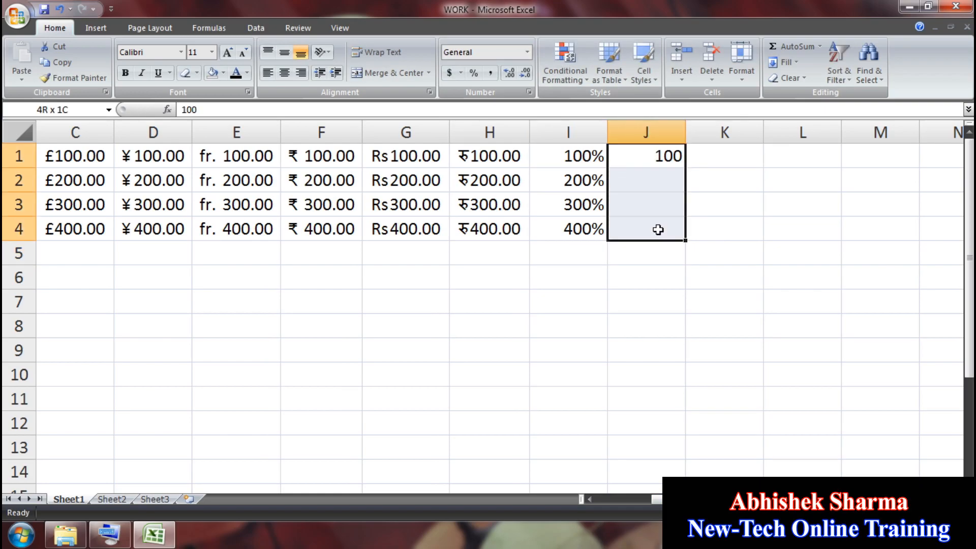
{"action": "left_click", "coordinate": [491, 74]}
Step: Fill J2:J4 with 200, 300 and 400, then change J3 to 300.5
{"action": "left_click", "coordinate": [646, 181]}
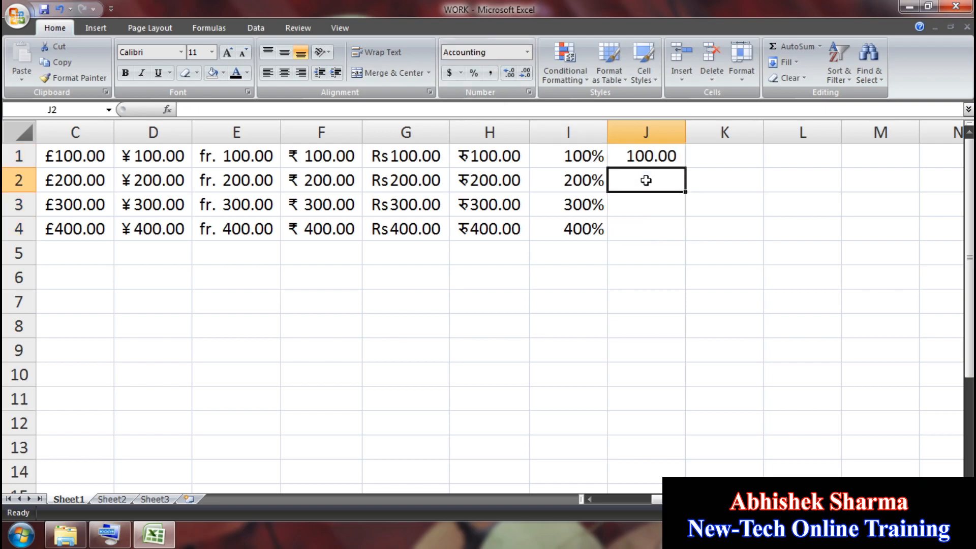
{"action": "type", "text": "200"}
{"action": "key", "text": "Return"}
{"action": "type", "text": "300"}
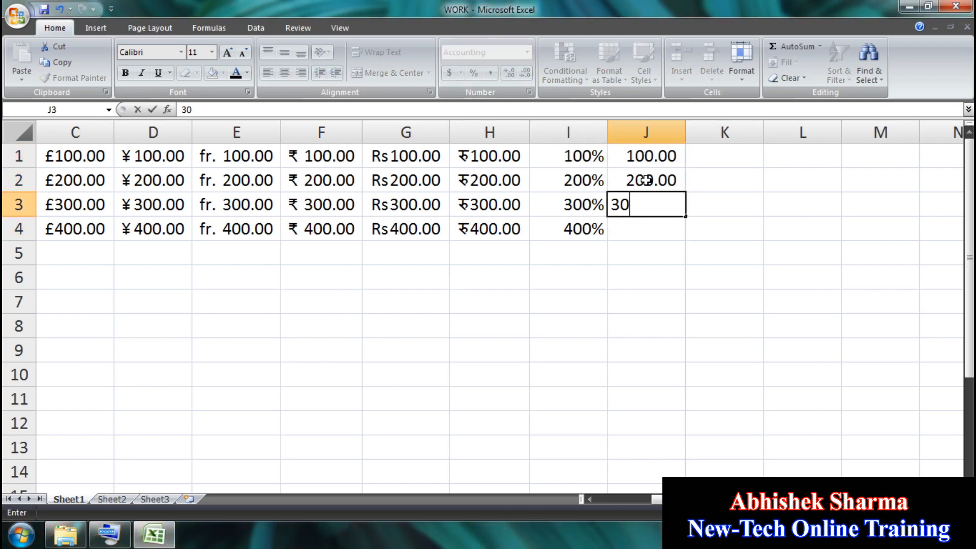
{"action": "key", "text": "Return"}
{"action": "type", "text": "400"}
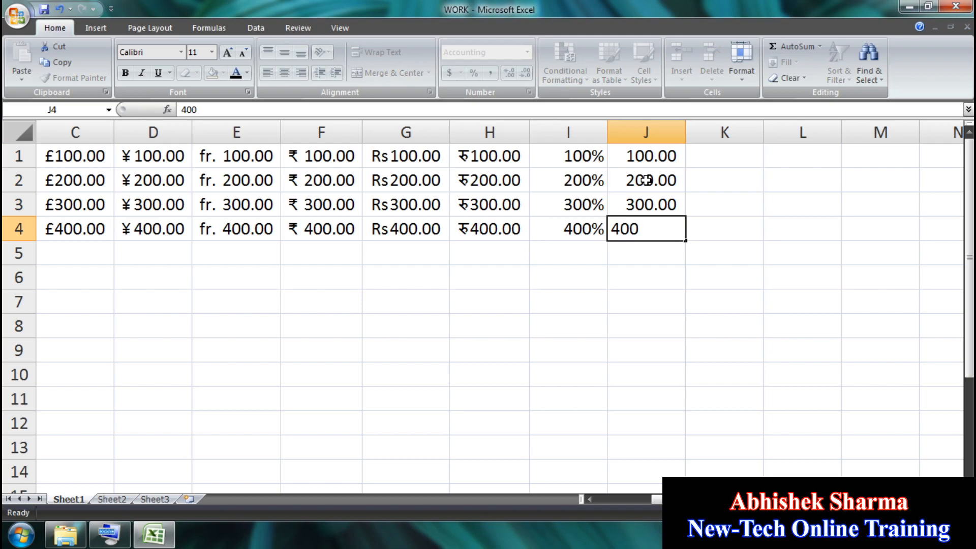
{"action": "key", "text": "Return"}
{"action": "left_click", "coordinate": [650, 210]}
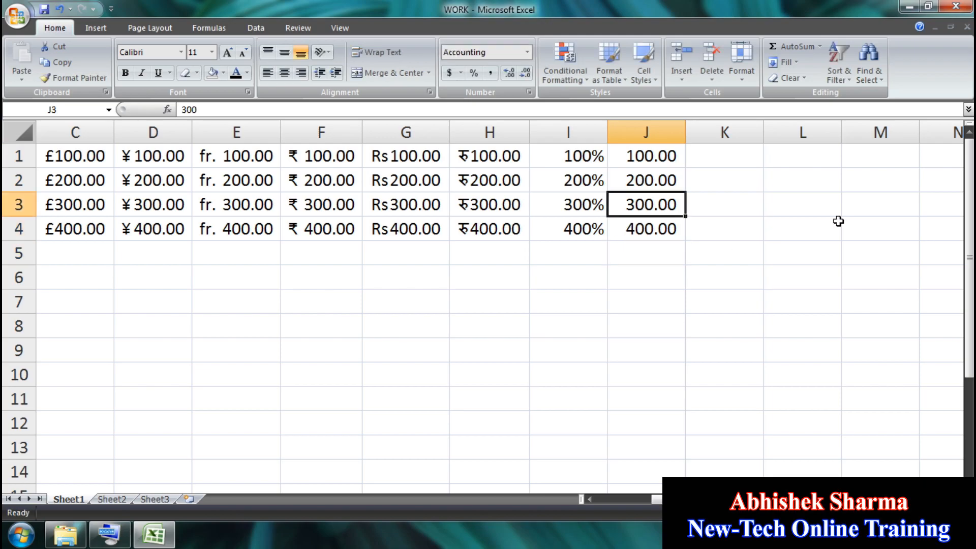
{"action": "type", "text": "300.5"}
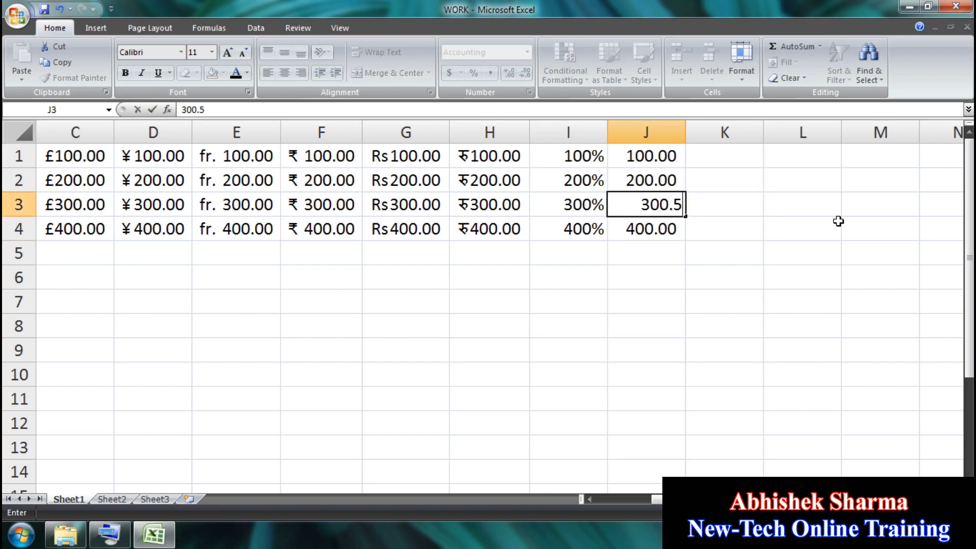
{"action": "key", "text": "Return"}
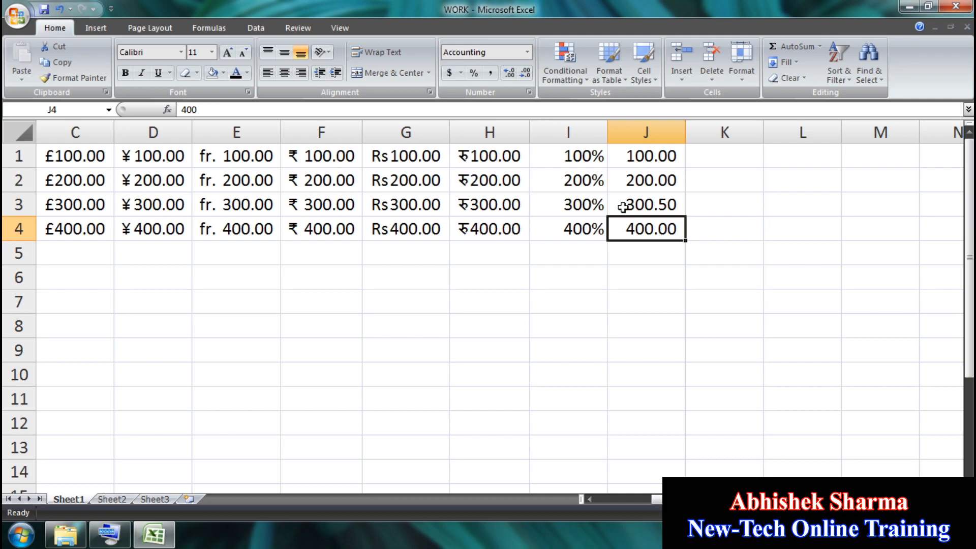
Step: Adjust the decimal places of J1:J4 so values show with two decimals
{"action": "left_click_drag", "start_coordinate": [646, 155], "coordinate": [639, 224]}
{"action": "left_click", "coordinate": [508, 74]}
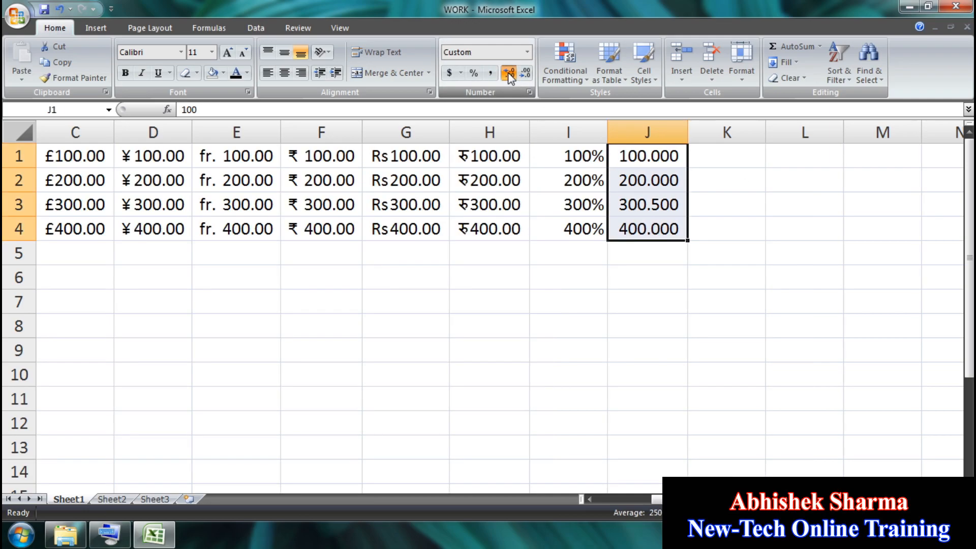
{"action": "left_click", "coordinate": [509, 74]}
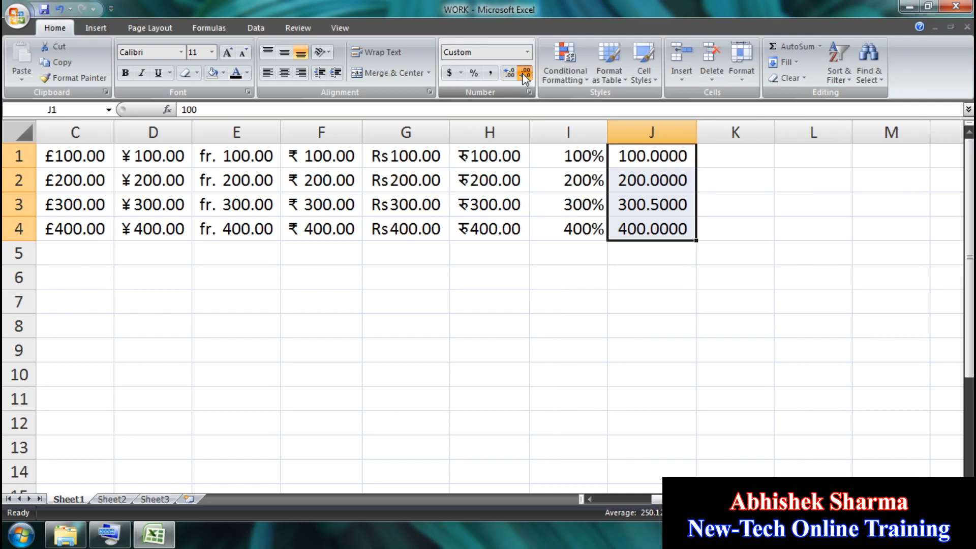
{"action": "left_click", "coordinate": [526, 74]}
{"action": "left_click", "coordinate": [525, 74]}
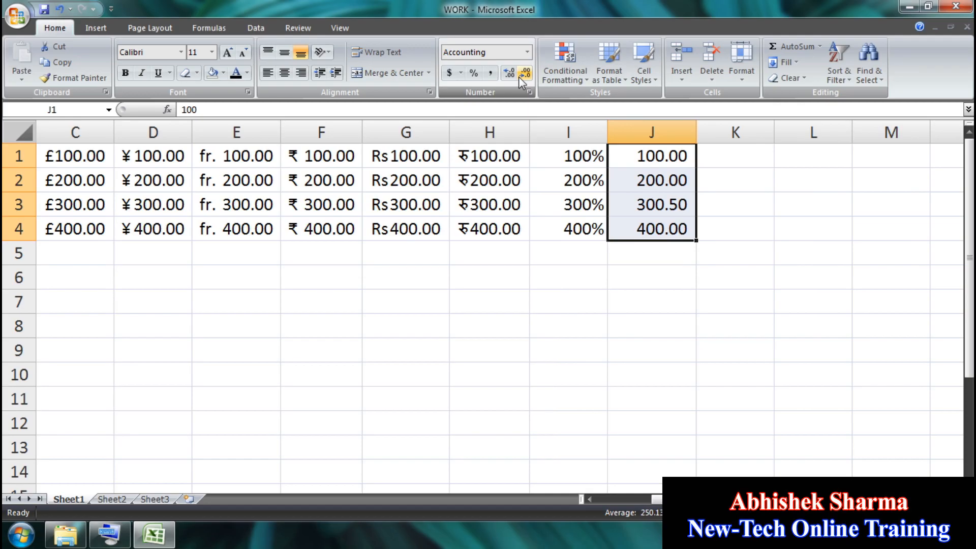
{"action": "left_click", "coordinate": [764, 330]}
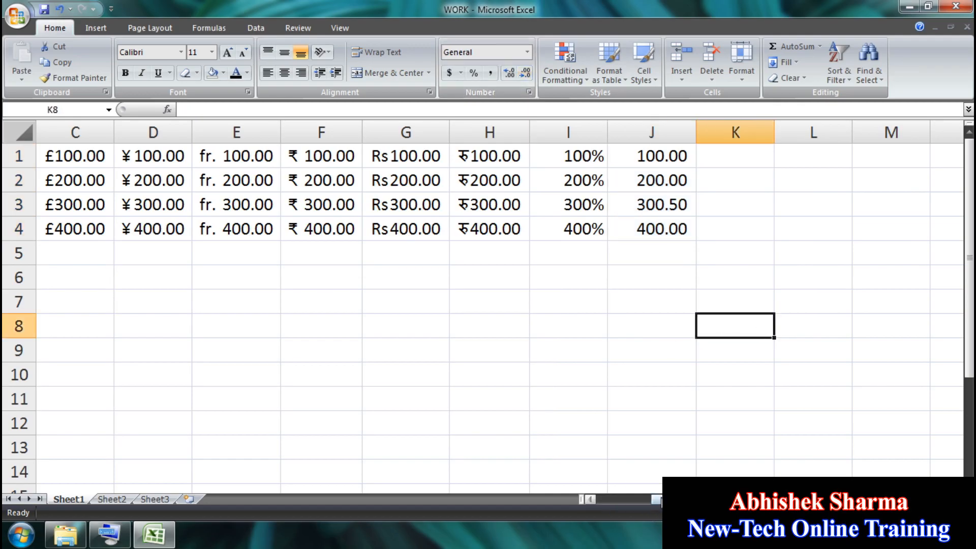
Step: Scroll back to column A and move to the empty Sheet2 of WORK
{"action": "left_click_drag", "start_coordinate": [661, 499], "coordinate": [607, 500]}
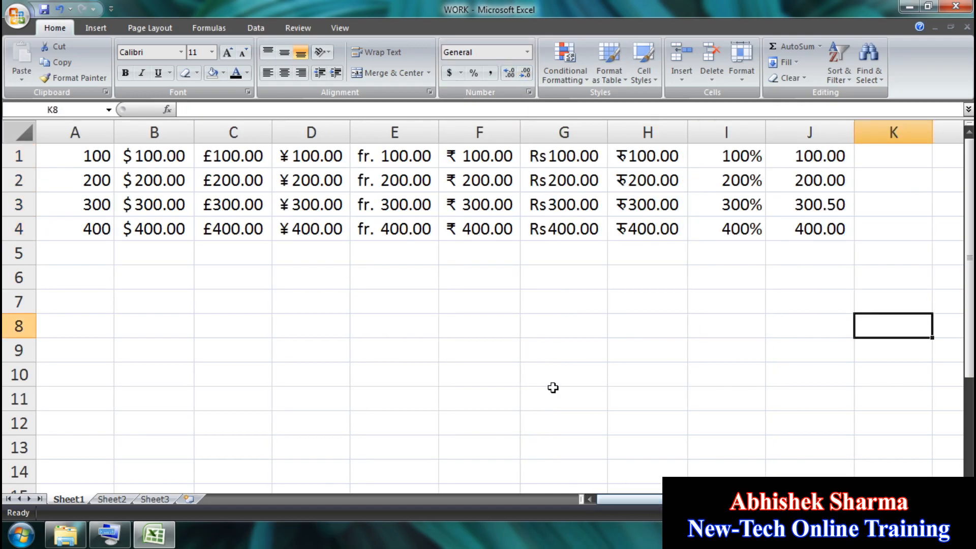
{"action": "left_click", "coordinate": [528, 53]}
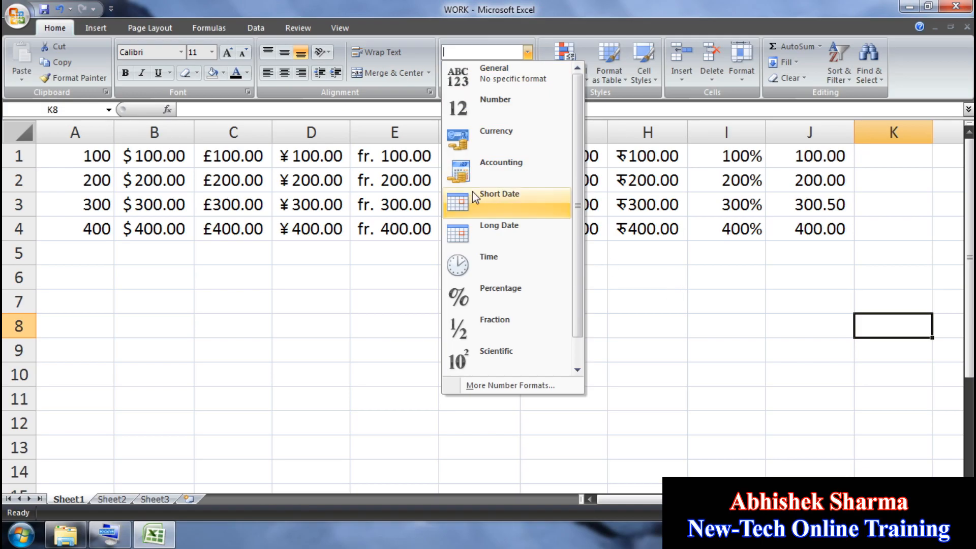
{"action": "left_click", "coordinate": [313, 454]}
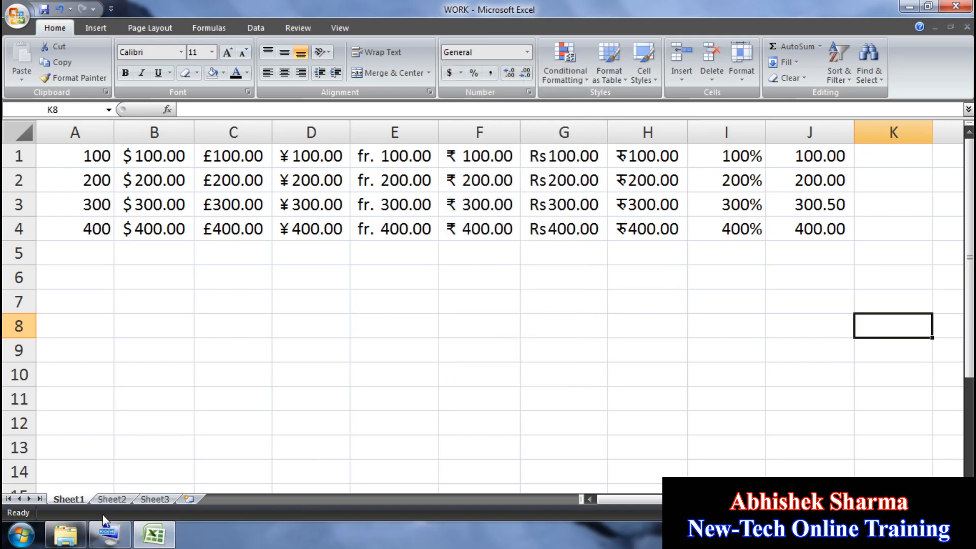
{"action": "left_click", "coordinate": [111, 499]}
{"action": "left_click", "coordinate": [272, 269]}
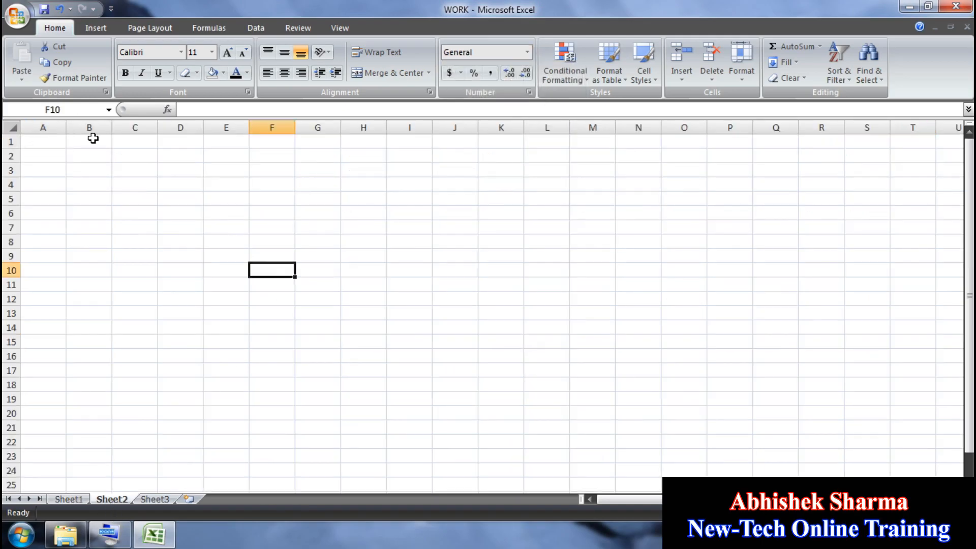
Step: Widen column A and enter the date 24-Nov-20 in A1
{"action": "scroll", "coordinate": [409, 327], "scroll_direction": "up", "scroll_amount": 5}
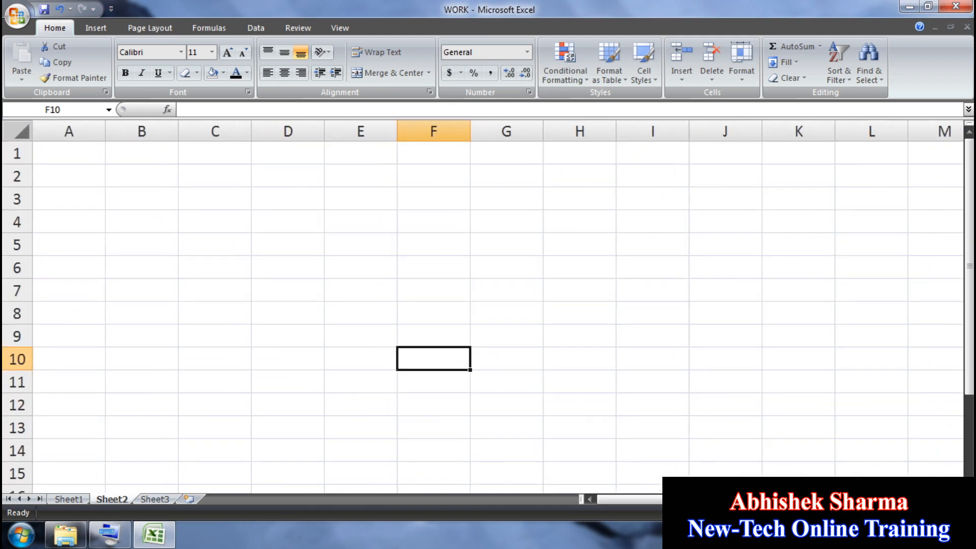
{"action": "left_click", "coordinate": [408, 326]}
{"action": "left_click_drag", "start_coordinate": [115, 132], "coordinate": [230, 133]}
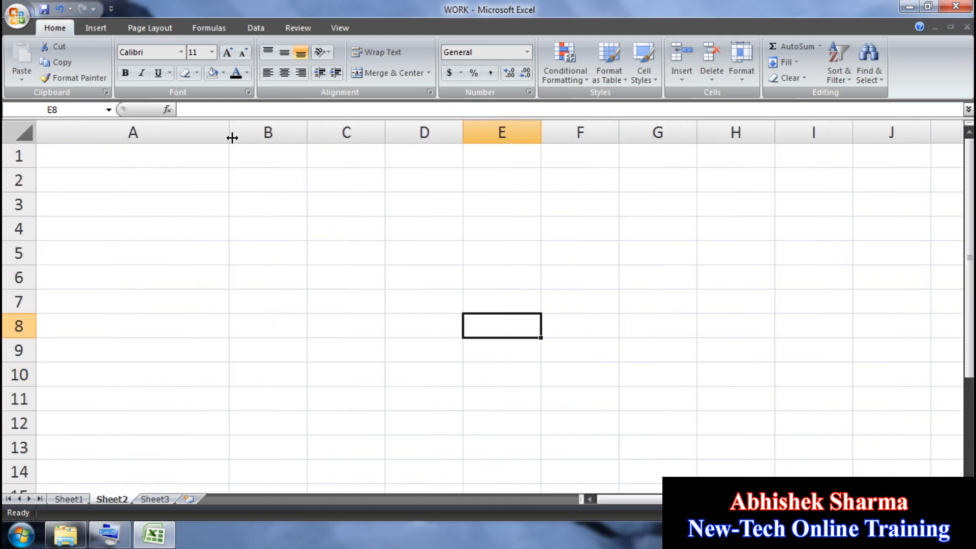
{"action": "left_click", "coordinate": [764, 364]}
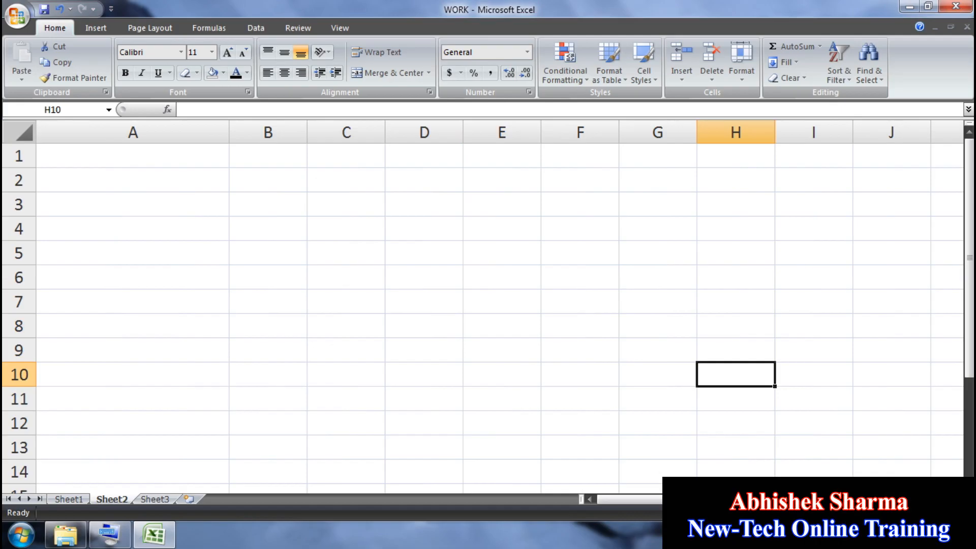
{"action": "left_click", "coordinate": [104, 154]}
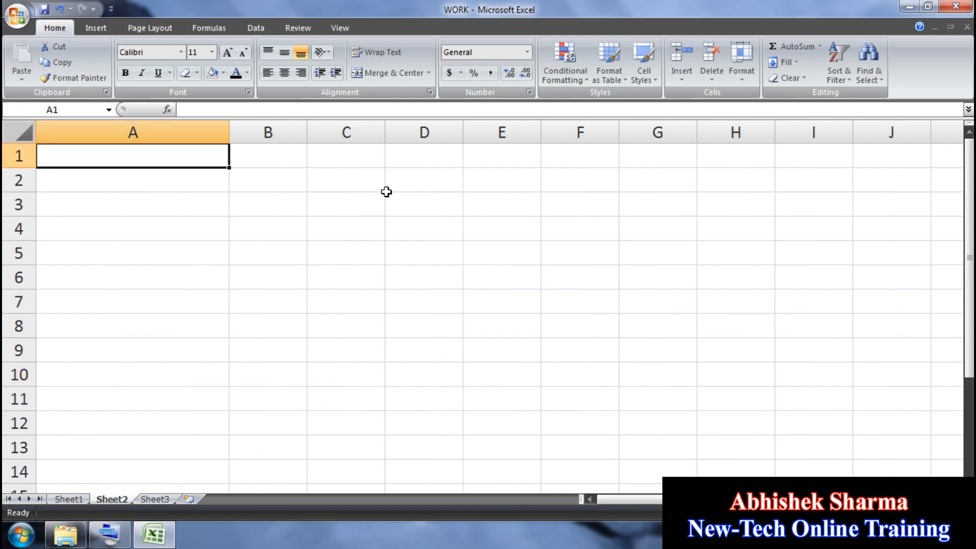
{"action": "type", "text": "24-NOV-2020"}
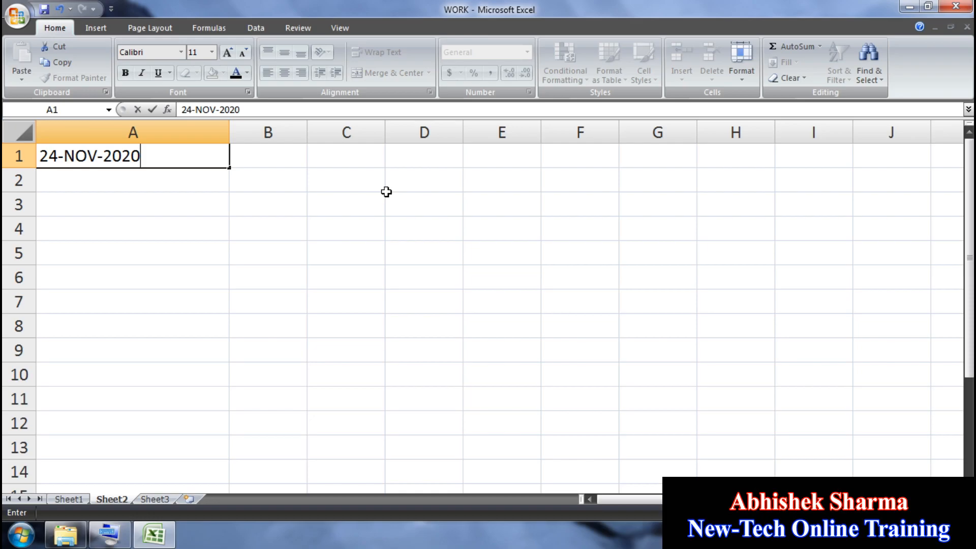
{"action": "key", "text": "Return"}
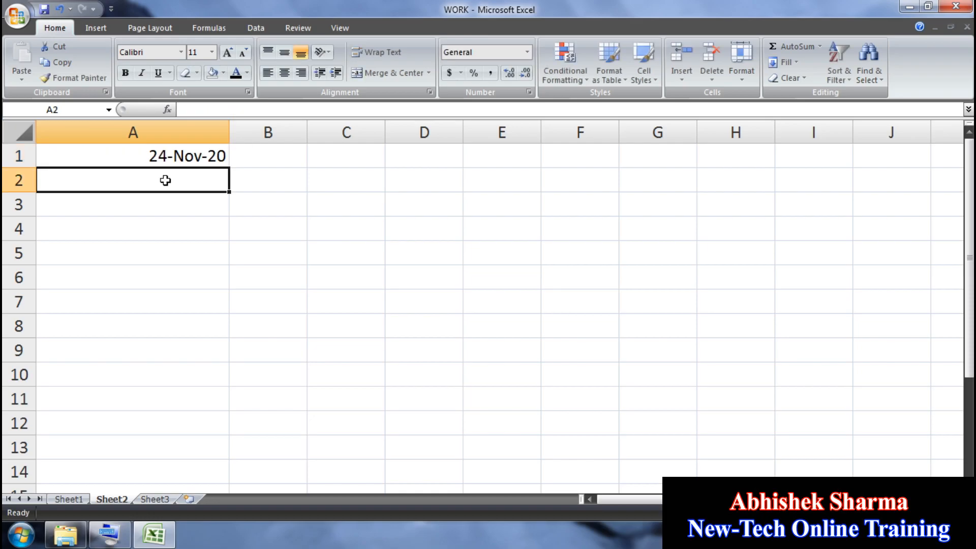
Step: Fill the date down through A1:A9 and auto-fit column A
{"action": "left_click_drag", "start_coordinate": [142, 355], "coordinate": [153, 160]}
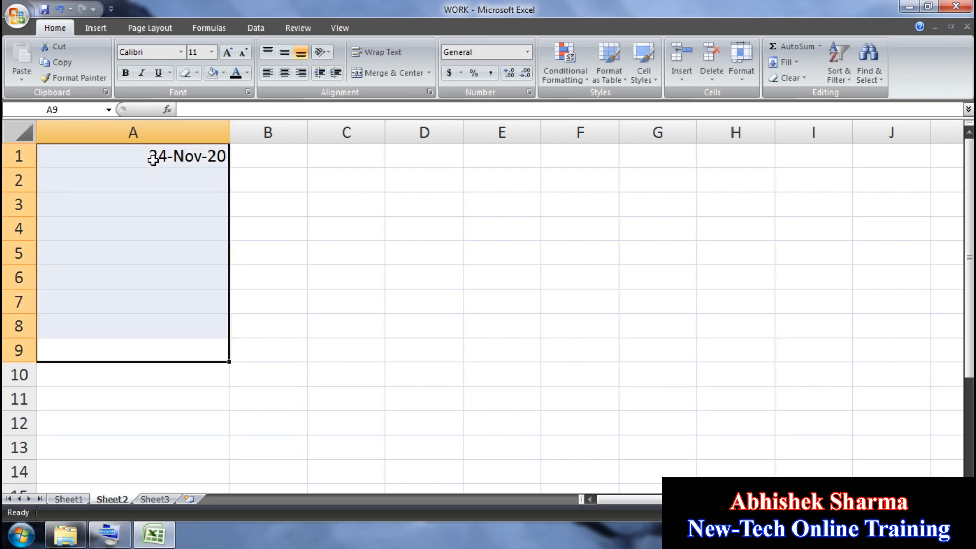
{"action": "key", "text": "ctrl+d"}
{"action": "left_click", "coordinate": [244, 205]}
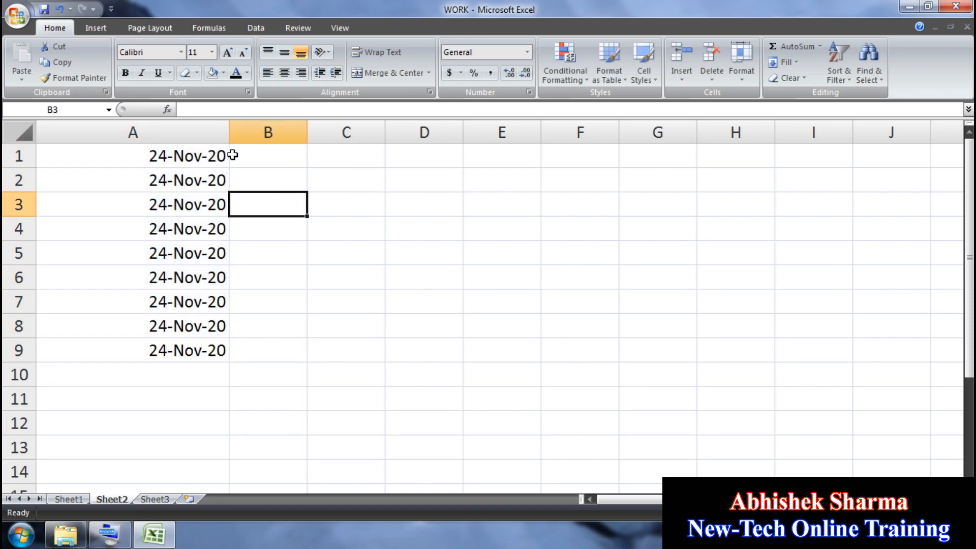
{"action": "double_click", "coordinate": [229, 131]}
Step: Copy the dates in A1:A9 into columns B and C
{"action": "left_click_drag", "start_coordinate": [122, 159], "coordinate": [115, 350]}
{"action": "left_click", "coordinate": [71, 63]}
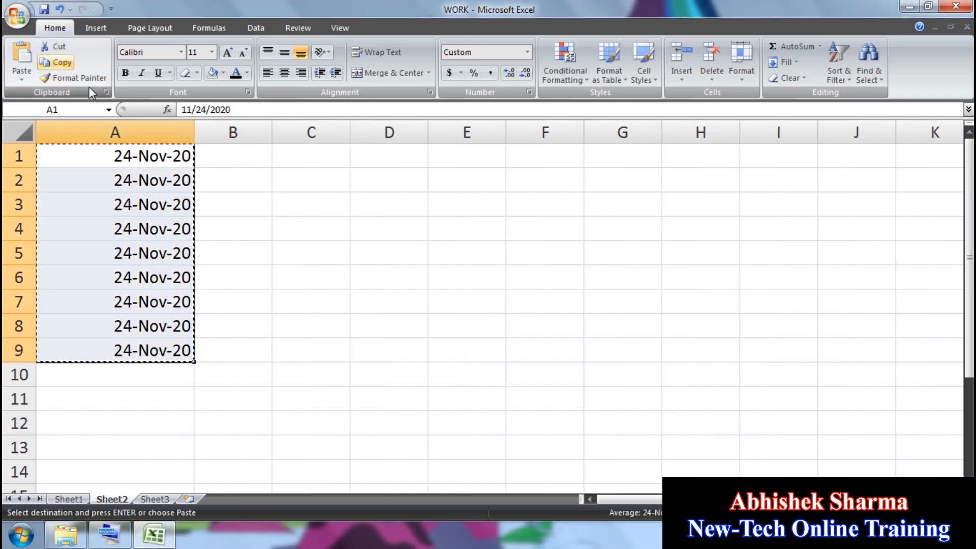
{"action": "left_click", "coordinate": [235, 151]}
{"action": "key", "text": "ctrl+v"}
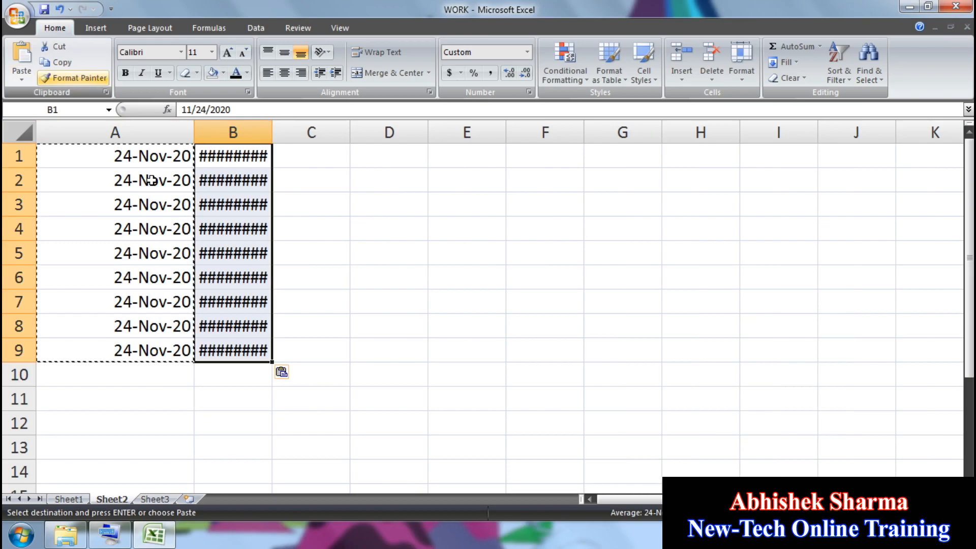
{"action": "left_click", "coordinate": [309, 152]}
{"action": "left_click", "coordinate": [21, 55]}
Step: Widen columns B and C so their dates display fully
{"action": "left_click", "coordinate": [415, 286]}
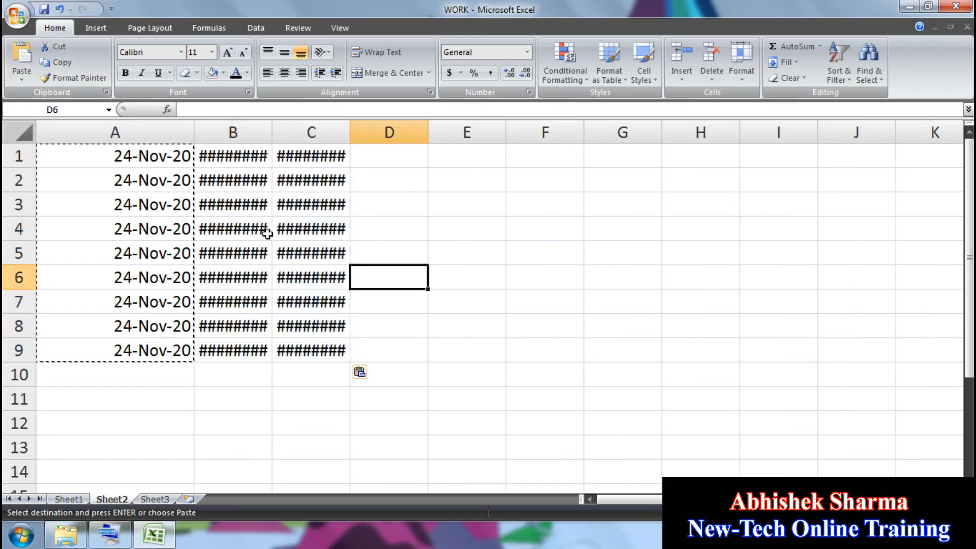
{"action": "left_click_drag", "start_coordinate": [272, 135], "coordinate": [314, 134]}
{"action": "left_click_drag", "start_coordinate": [393, 132], "coordinate": [443, 133]}
{"action": "left_click", "coordinate": [533, 277]}
{"action": "left_click_drag", "start_coordinate": [247, 157], "coordinate": [248, 350]}
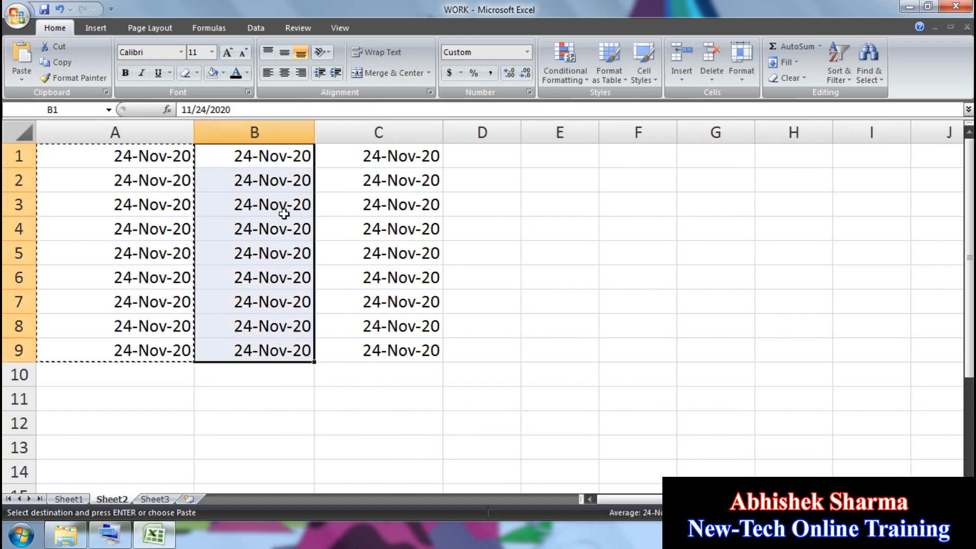
Step: Format column B's dates as Short Date, showing 11/24/2020
{"action": "left_click", "coordinate": [527, 52]}
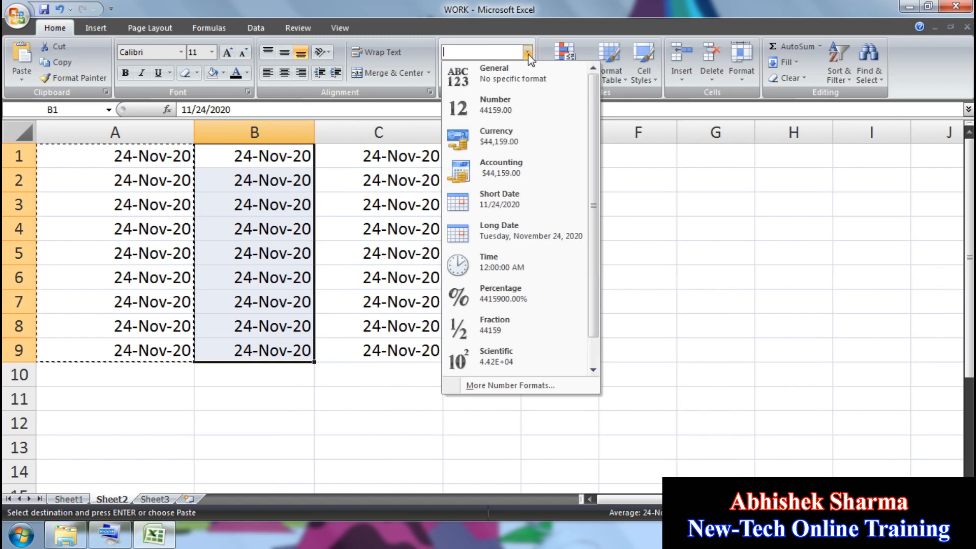
{"action": "left_click", "coordinate": [502, 199]}
{"action": "left_click", "coordinate": [279, 180]}
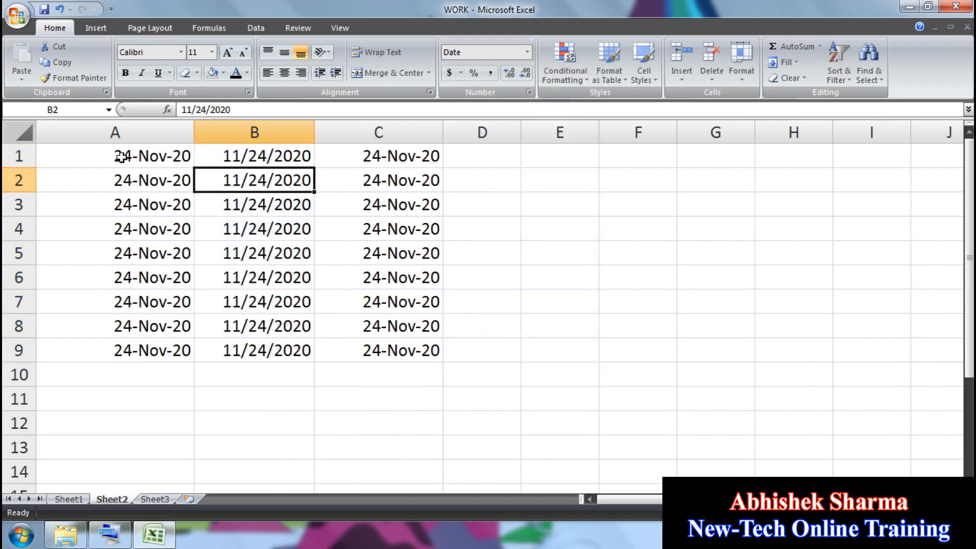
{"action": "left_click", "coordinate": [285, 162]}
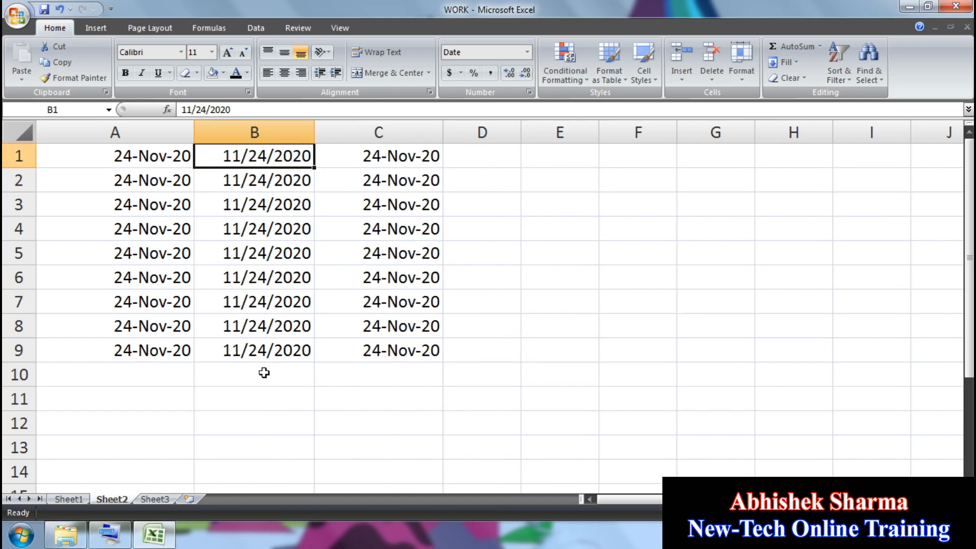
Step: Apply Long Date to C1:C9 and widen column C to fit Tuesday, November 24, 2020
{"action": "left_click_drag", "start_coordinate": [400, 351], "coordinate": [395, 149]}
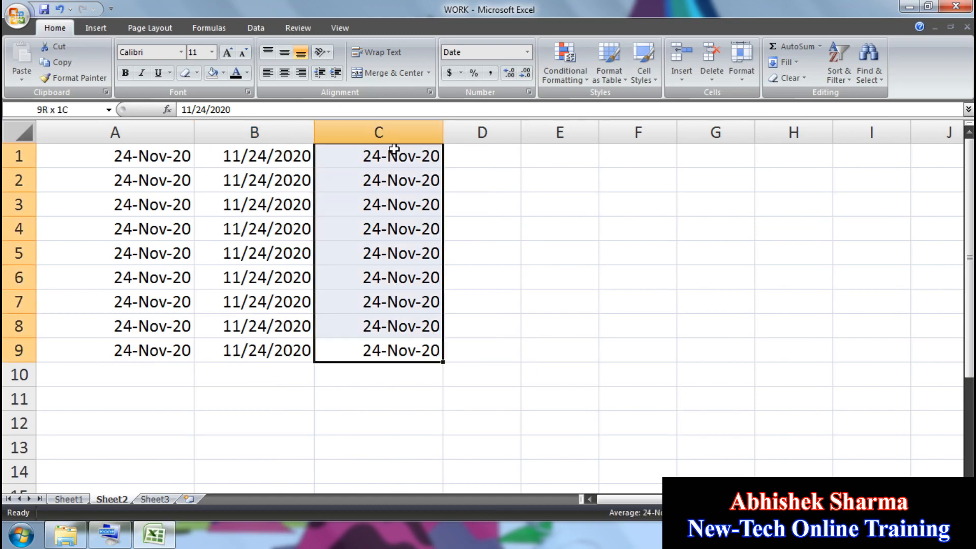
{"action": "left_click", "coordinate": [527, 51]}
{"action": "left_click", "coordinate": [511, 242]}
{"action": "left_click", "coordinate": [512, 322]}
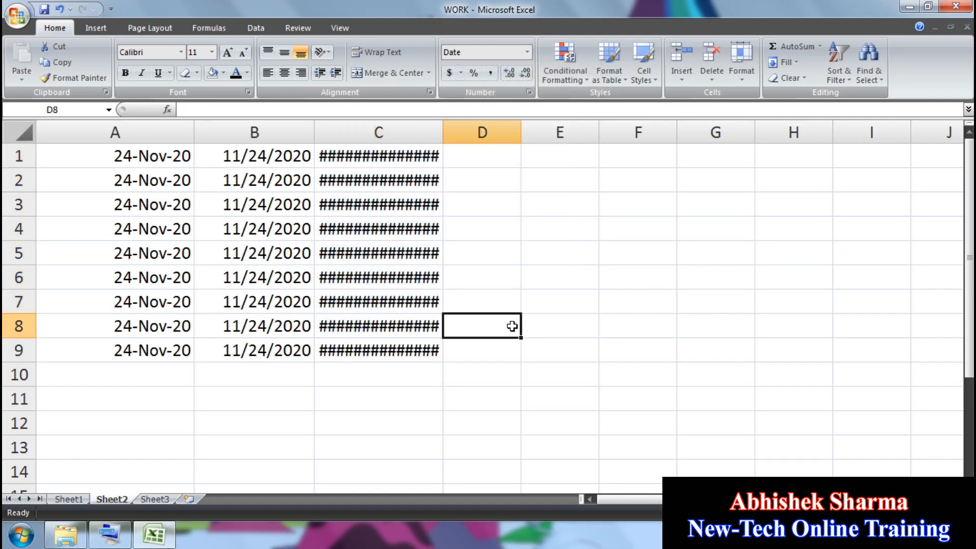
{"action": "left_click_drag", "start_coordinate": [442, 131], "coordinate": [559, 142]}
Step: Select cells C7 through C9 for clearing
{"action": "left_click", "coordinate": [450, 320]}
{"action": "left_click", "coordinate": [416, 157]}
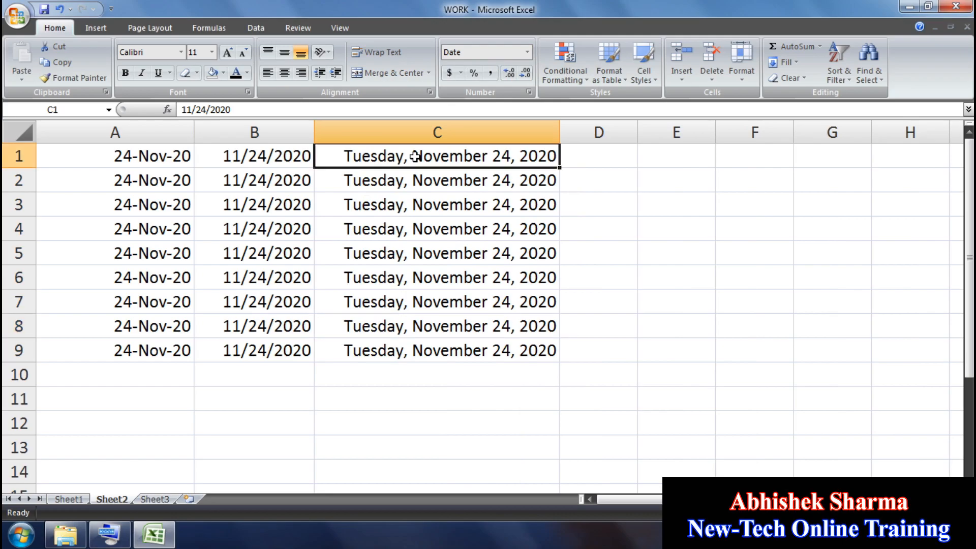
{"action": "left_click", "coordinate": [439, 188]}
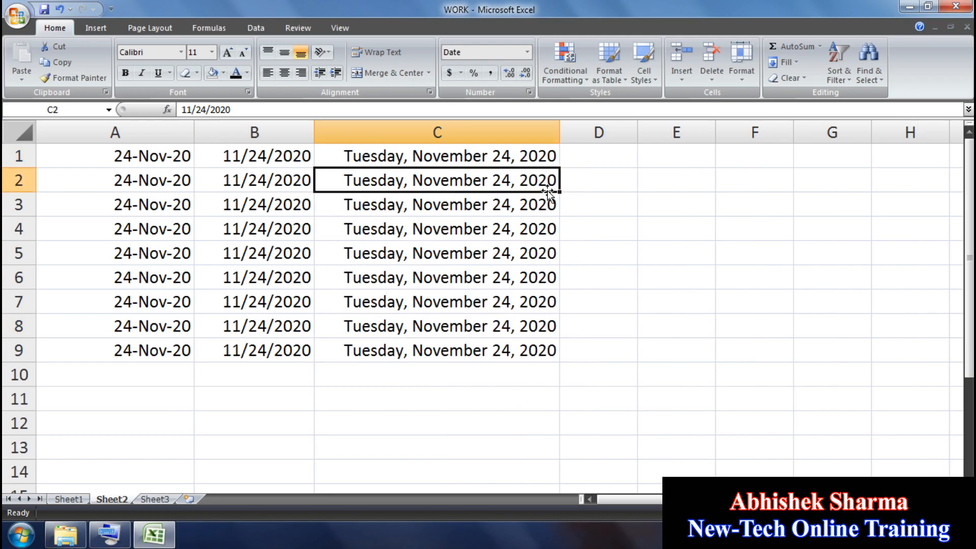
{"action": "left_click", "coordinate": [473, 350]}
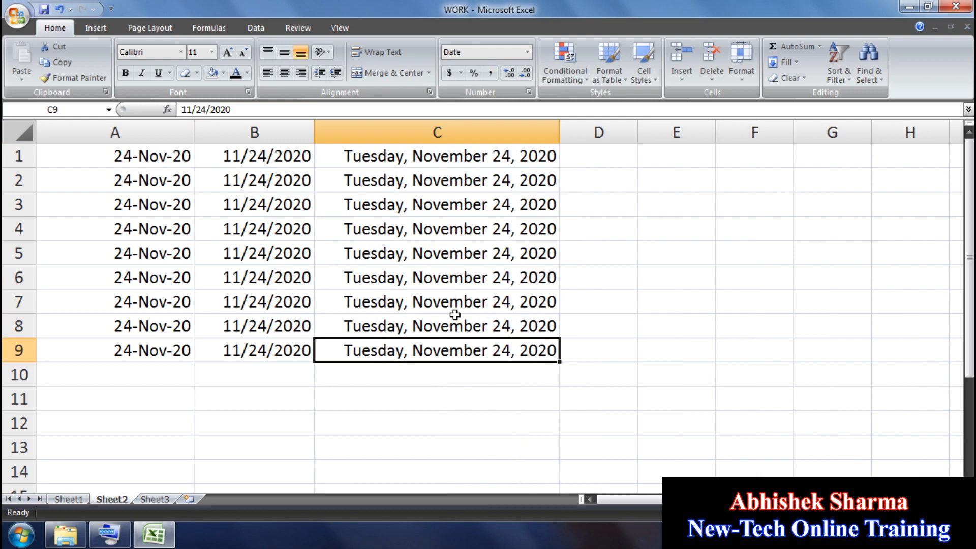
{"action": "left_click_drag", "start_coordinate": [453, 312], "coordinate": [454, 360]}
Step: Clear C7:C9 and enter 29-SEPT-1987, 26-JAN-1947 and 15-AUG-1947 as long dates
{"action": "key", "text": "Delete"}
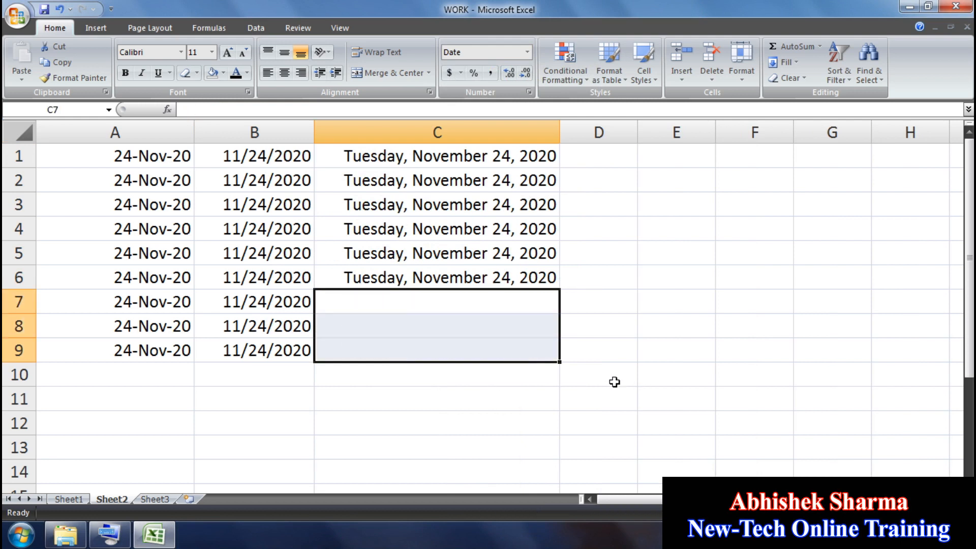
{"action": "left_click", "coordinate": [484, 300]}
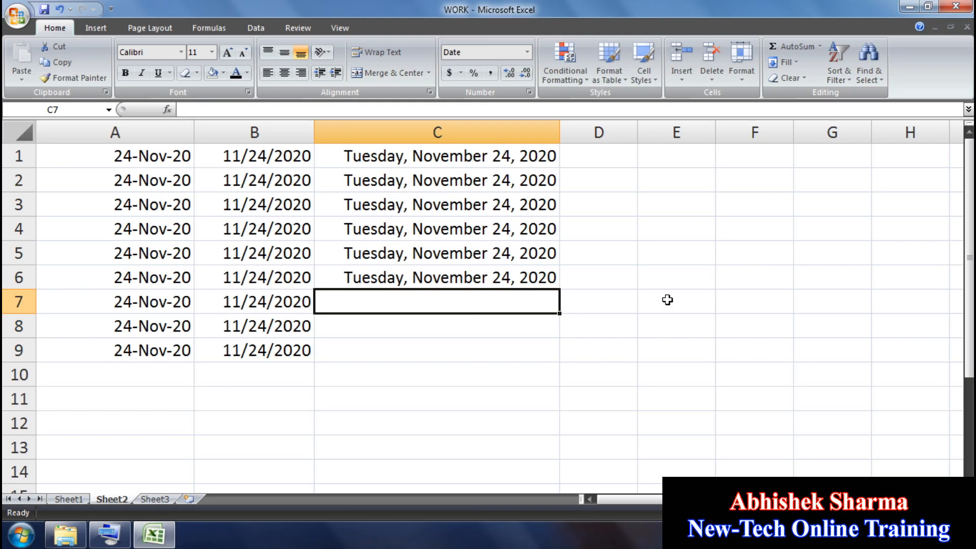
{"action": "type", "text": "29-"}
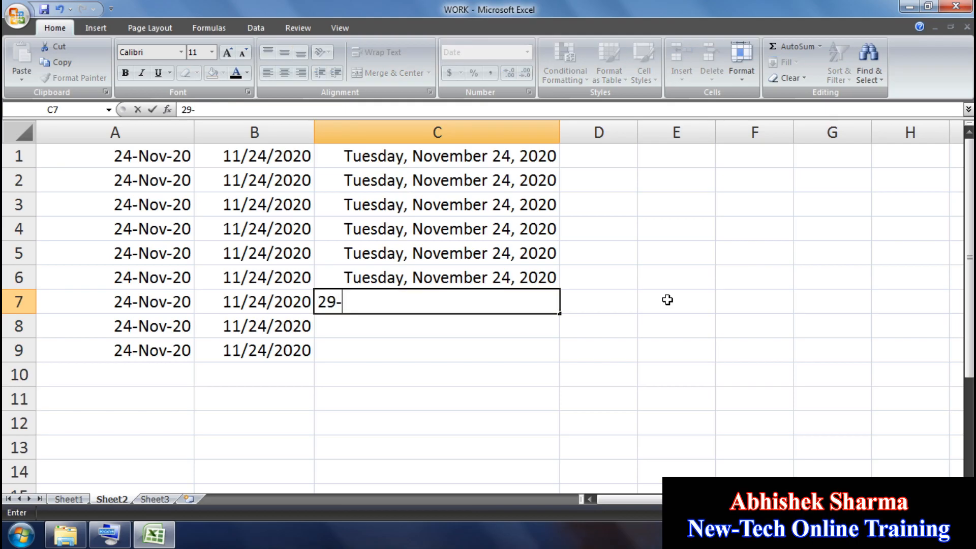
{"action": "type", "text": "SEPT-1987"}
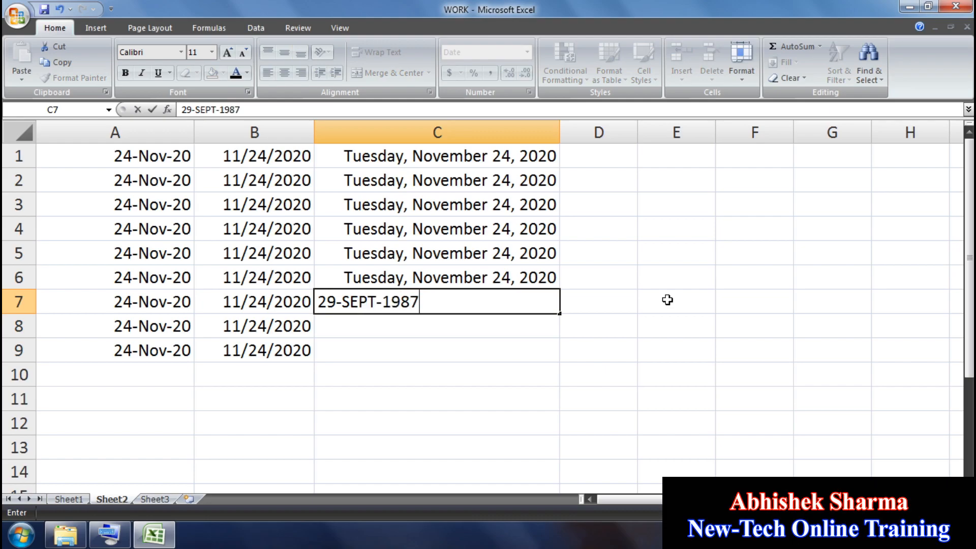
{"action": "key", "text": "Return"}
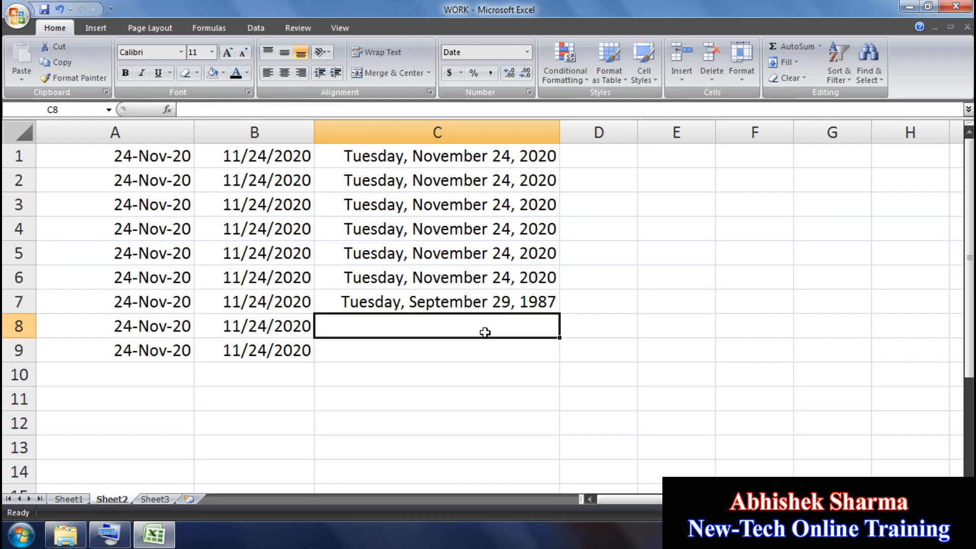
{"action": "type", "text": "26"}
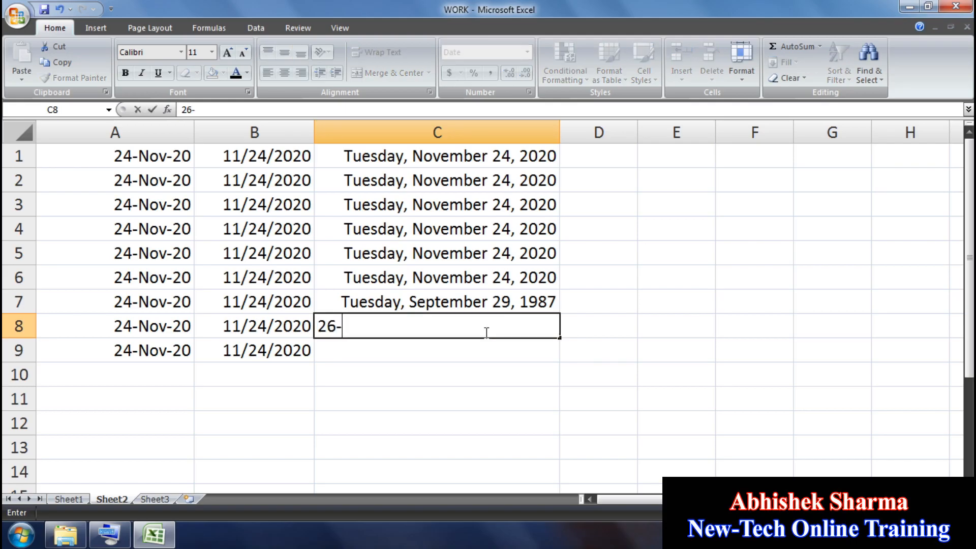
{"action": "type", "text": "-JAN"}
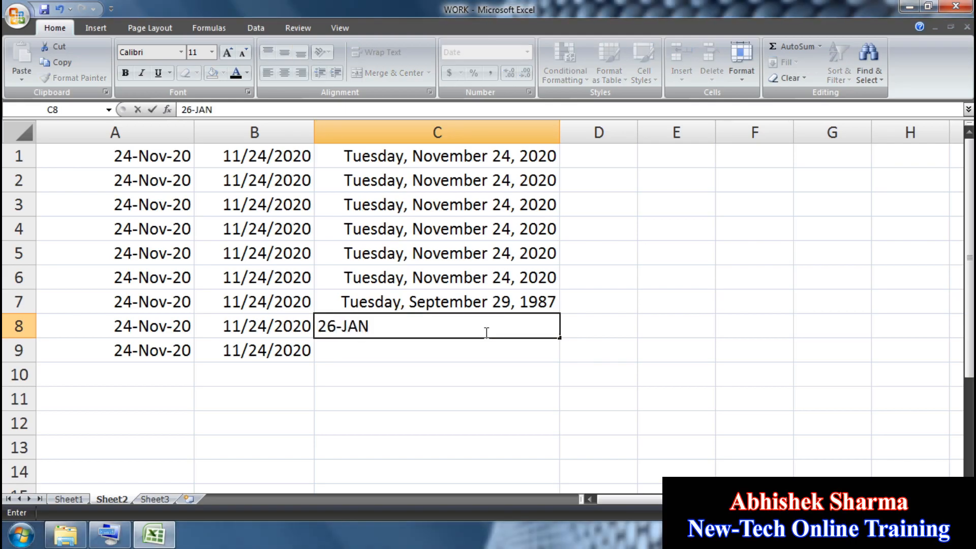
{"action": "type", "text": "-1947"}
{"action": "key", "text": "Return"}
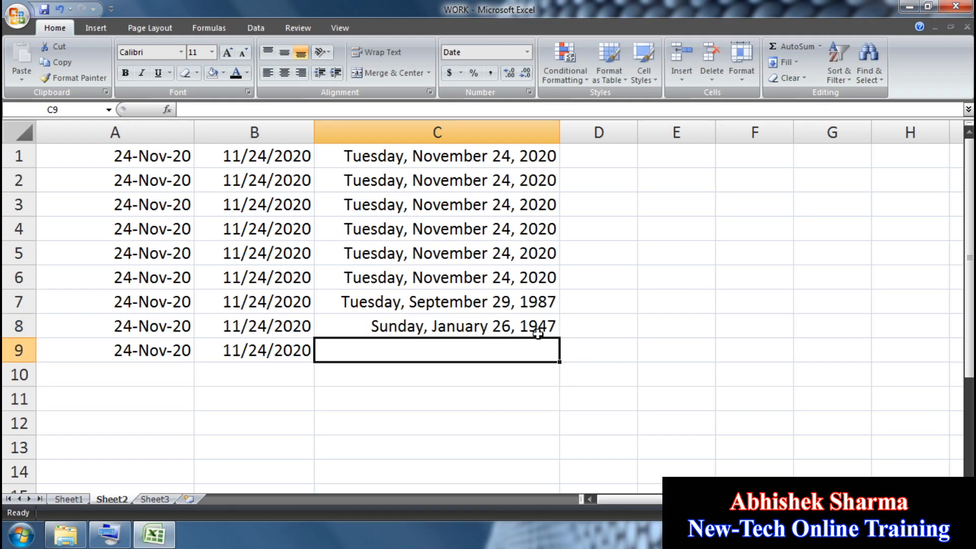
{"action": "type", "text": "15"}
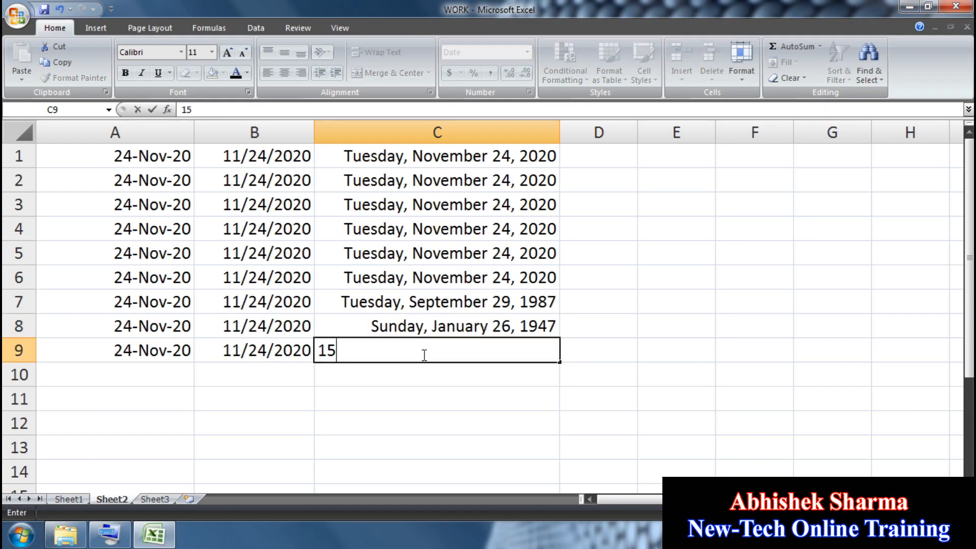
{"action": "type", "text": "-AUG-1947"}
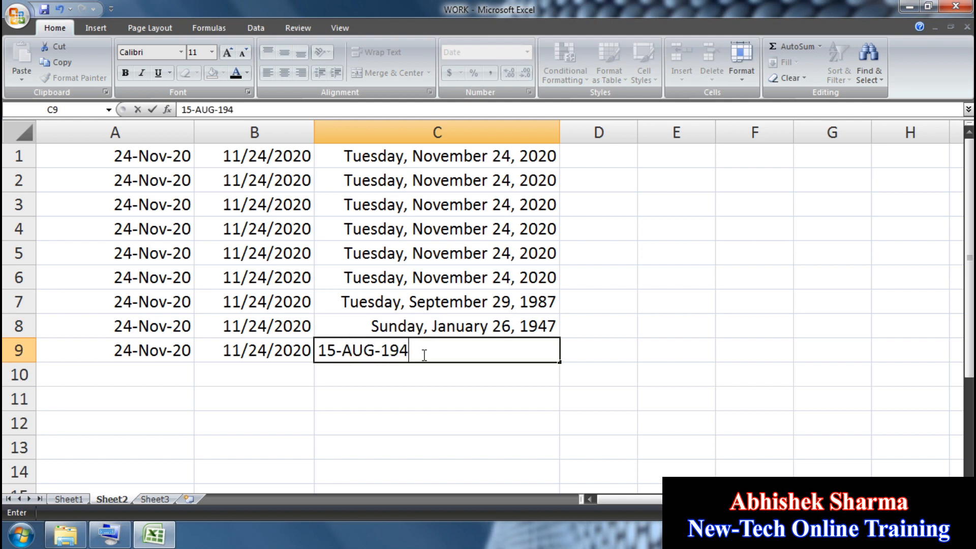
{"action": "key", "text": "Return"}
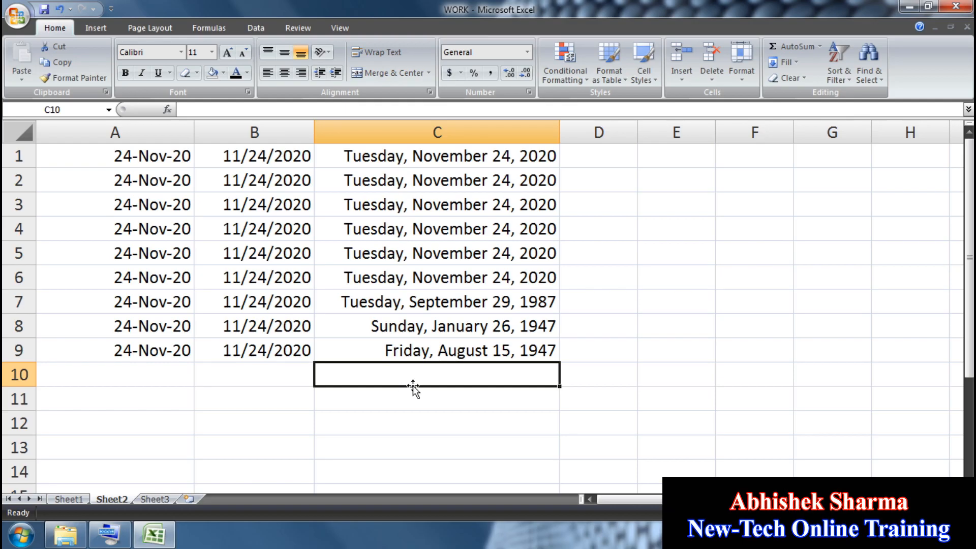
Step: Apply the Time number format to cells D1:D9
{"action": "left_click", "coordinate": [528, 53]}
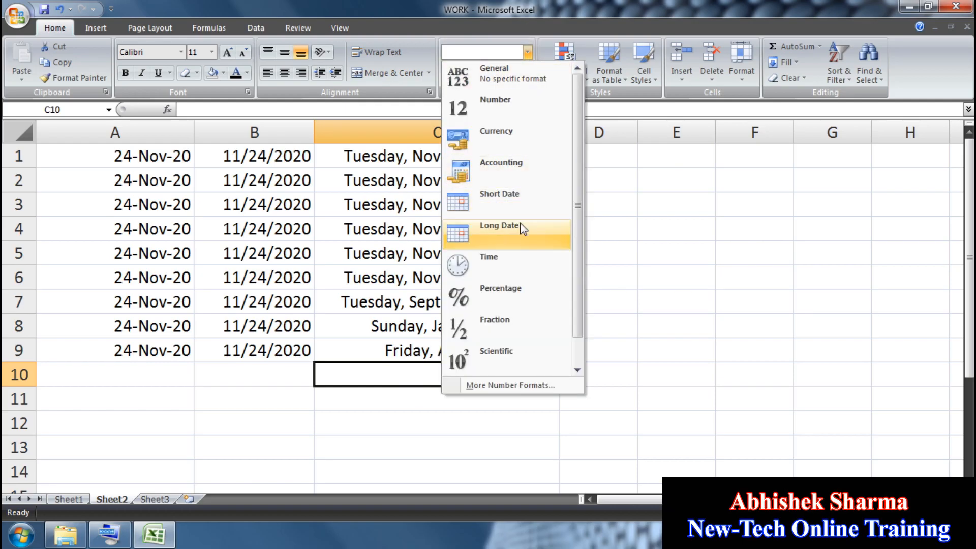
{"action": "left_click", "coordinate": [685, 292]}
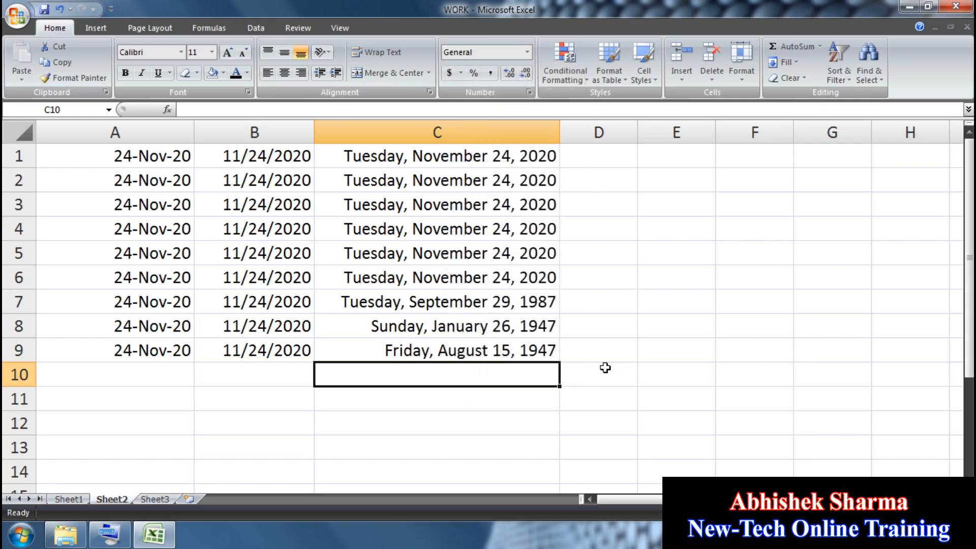
{"action": "left_click_drag", "start_coordinate": [605, 351], "coordinate": [607, 119]}
{"action": "left_click", "coordinate": [528, 52]}
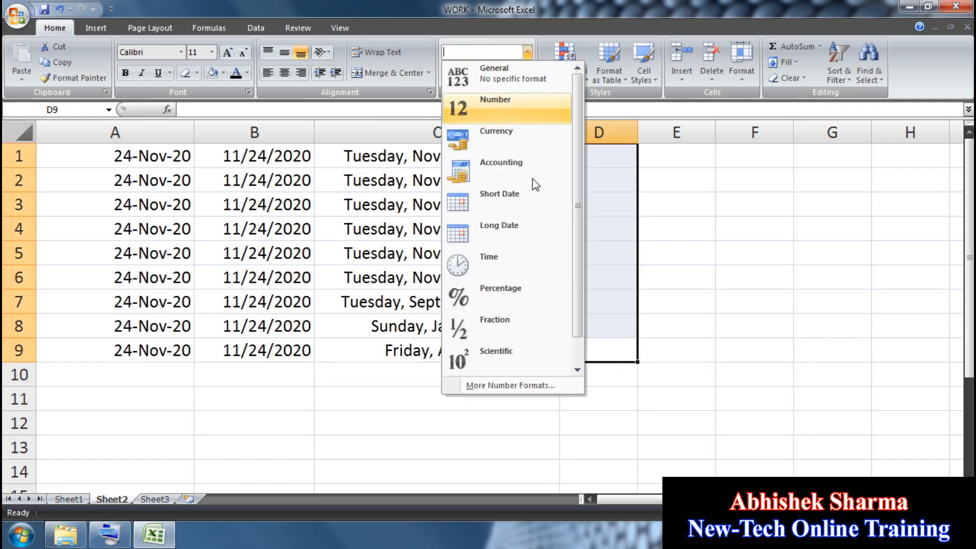
{"action": "left_click", "coordinate": [523, 255]}
Step: Test the Time format with 2 and 5 in D1:D2, then clear both 12:00:00 AM entries
{"action": "left_click", "coordinate": [597, 159]}
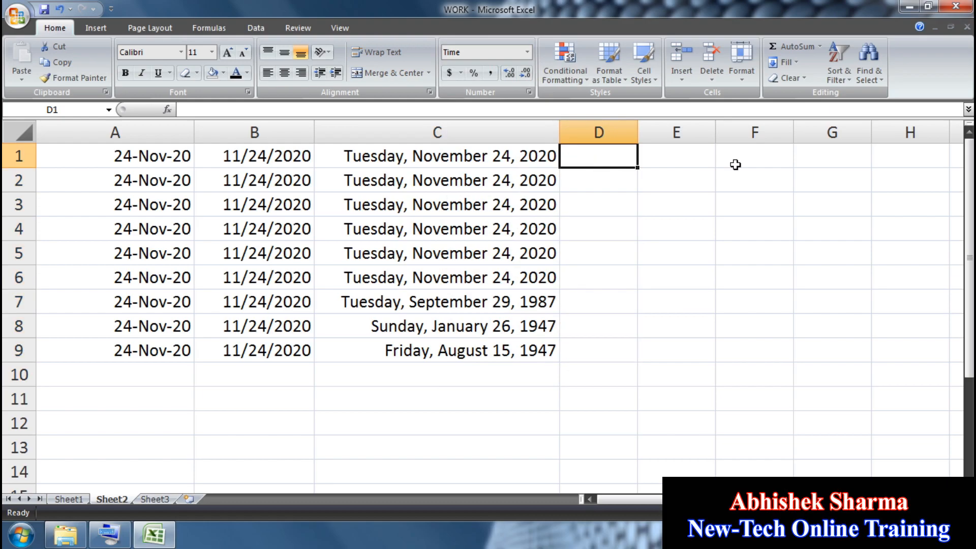
{"action": "type", "text": "23"}
{"action": "key", "text": "BackSpace"}
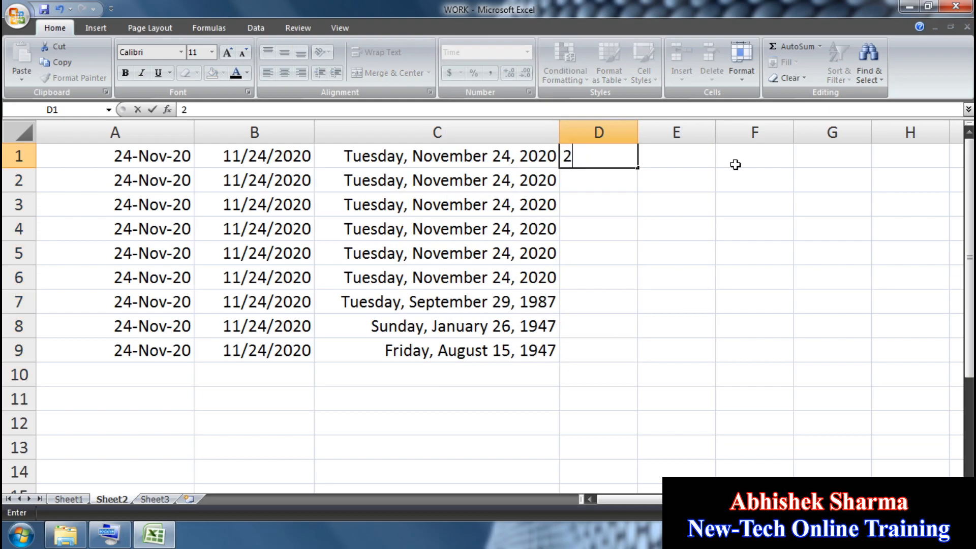
{"action": "key", "text": "Return"}
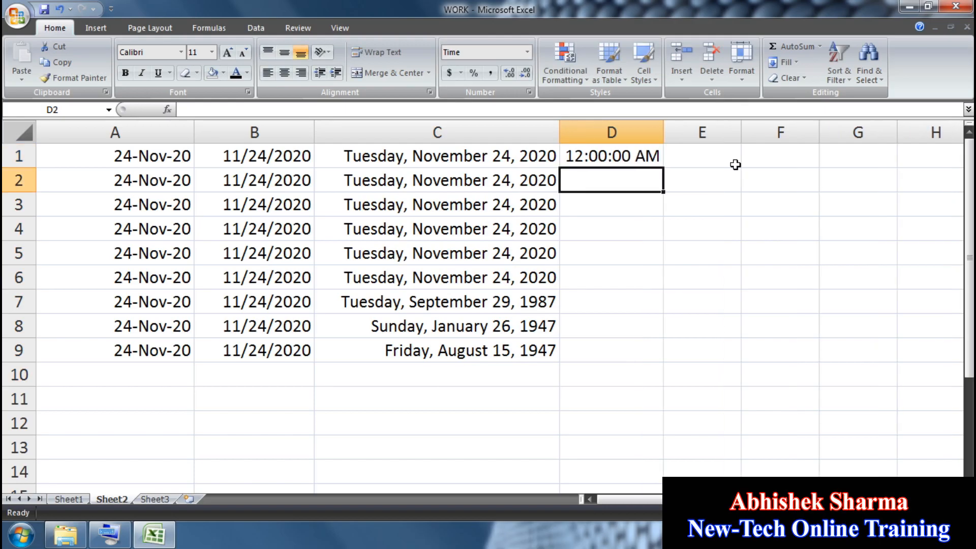
{"action": "type", "text": "5"}
{"action": "key", "text": "Return"}
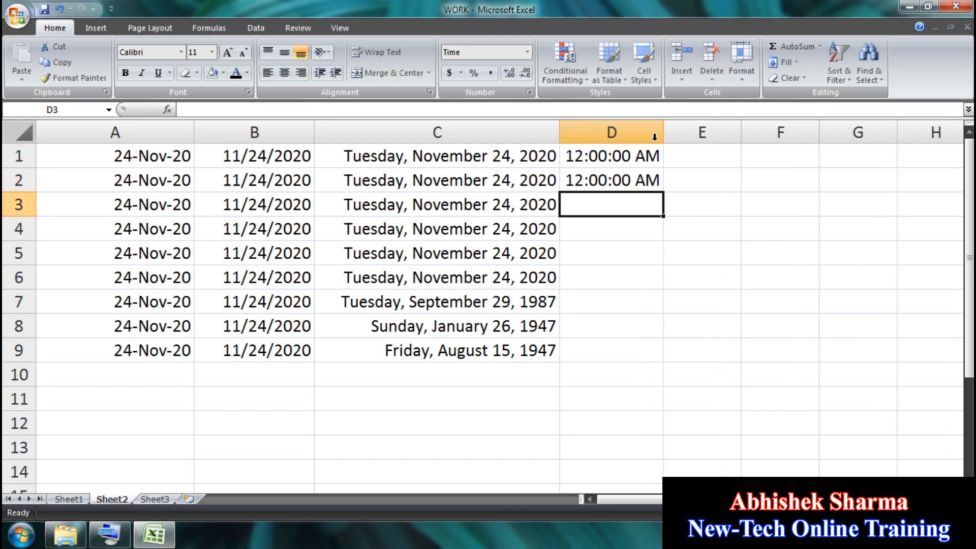
{"action": "left_click_drag", "start_coordinate": [626, 156], "coordinate": [626, 180]}
{"action": "key", "text": "Delete"}
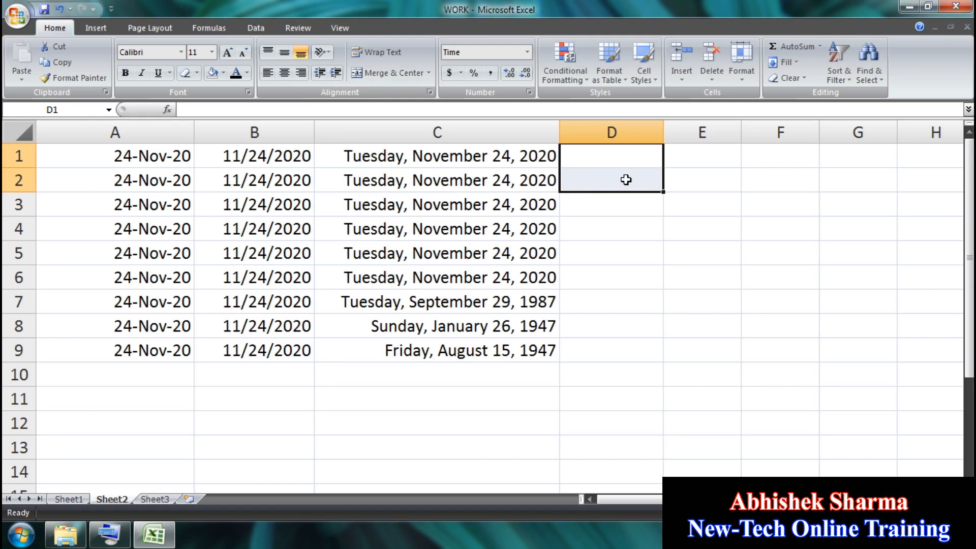
{"action": "left_click", "coordinate": [617, 153]}
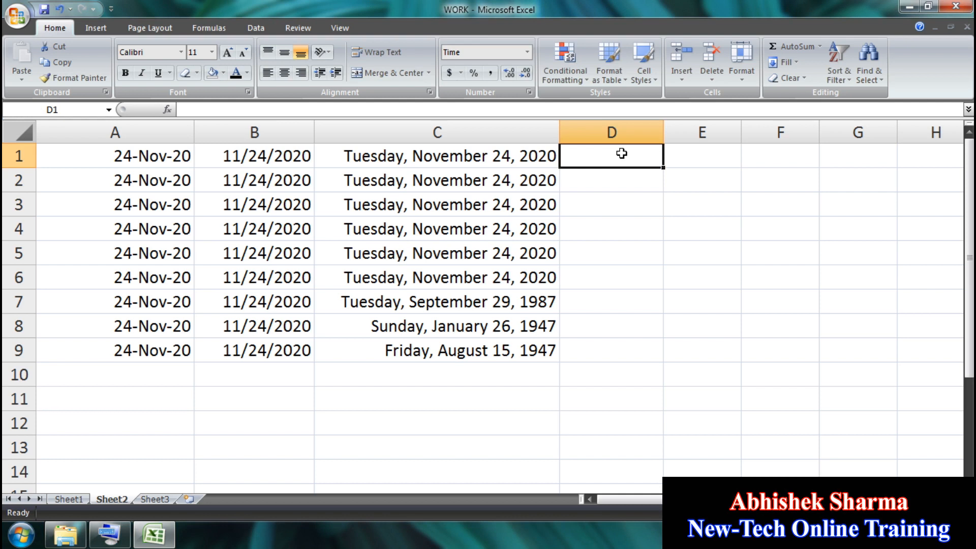
Step: Enter 6:35:15 PM, 5:00, 5:15:32, 14:16:20 and 17:20:10 into D1:D5
{"action": "type", "text": "6"}
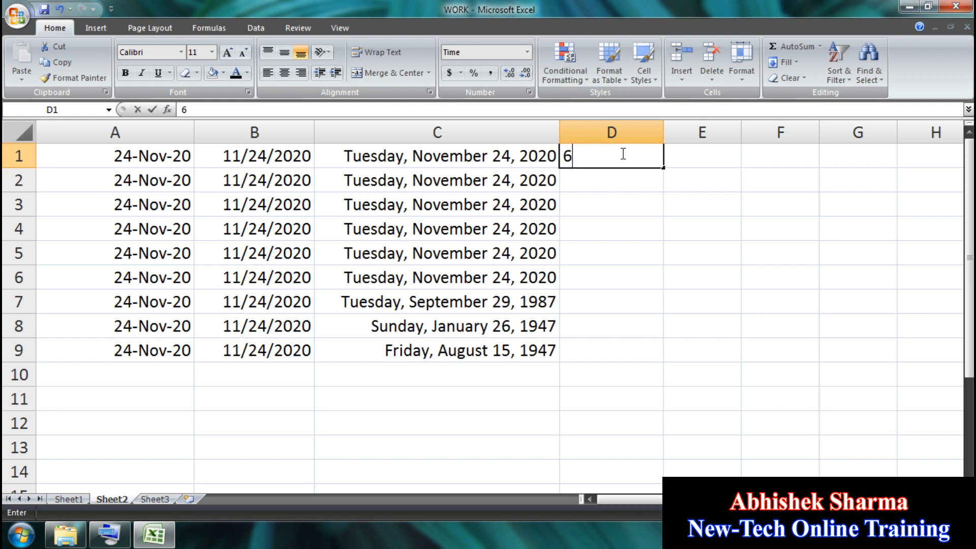
{"action": "type", "text": ":35"}
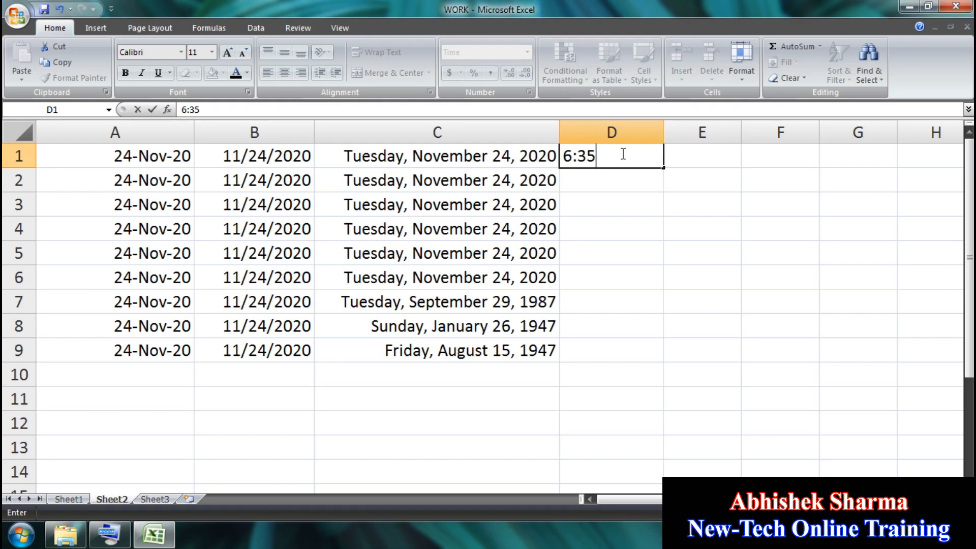
{"action": "type", "text": ":15 PM"}
{"action": "key", "text": "Return"}
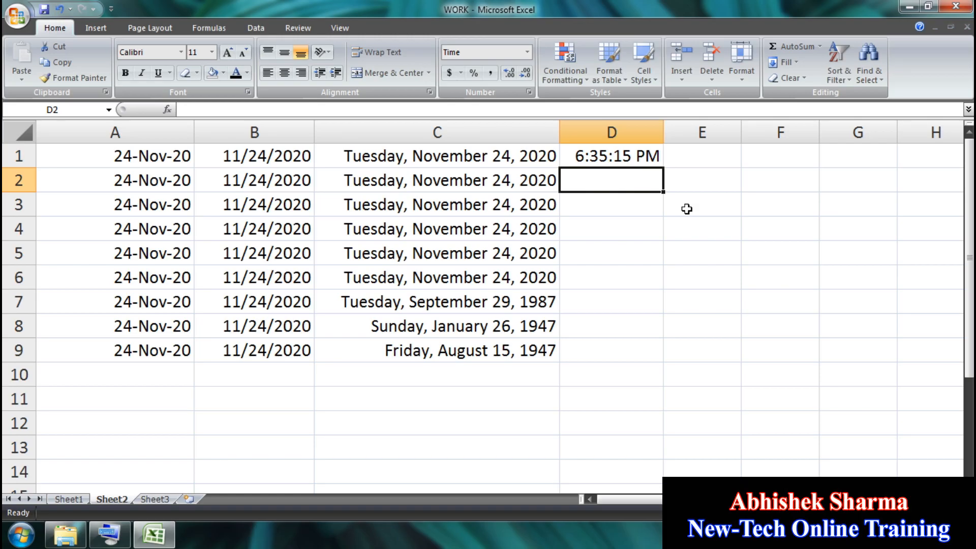
{"action": "type", "text": "5"}
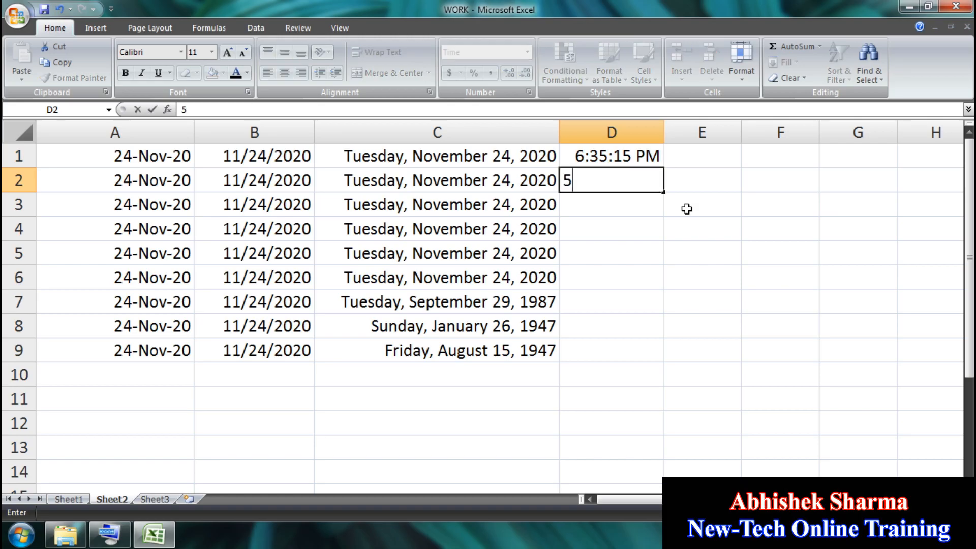
{"action": "type", "text": ":00"}
{"action": "key", "text": "Return"}
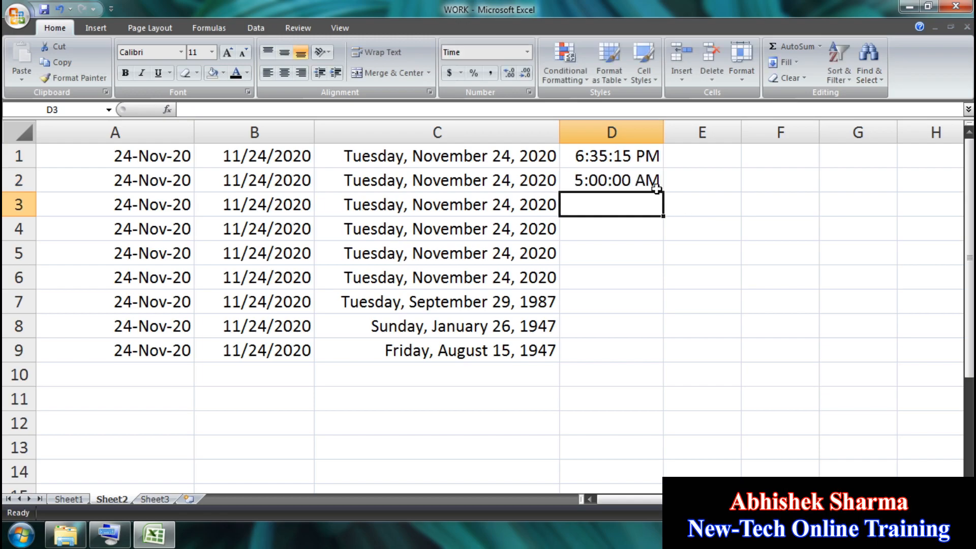
{"action": "type", "text": "5"}
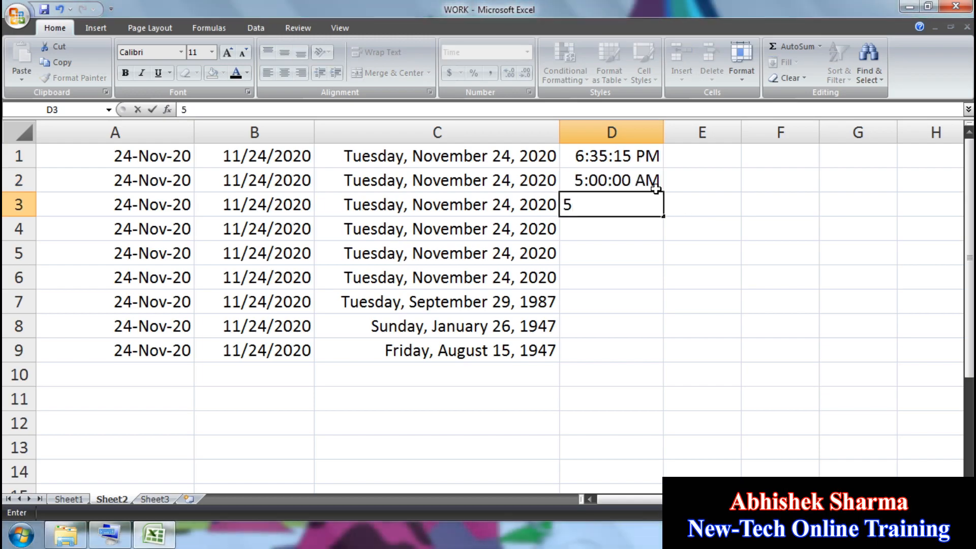
{"action": "type", "text": ":15:32"}
{"action": "key", "text": "Return"}
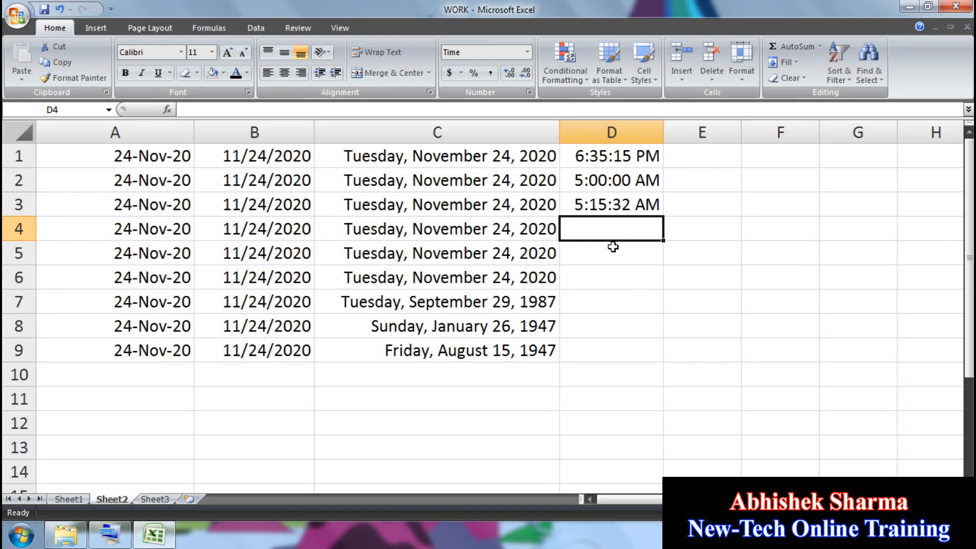
{"action": "type", "text": "14"}
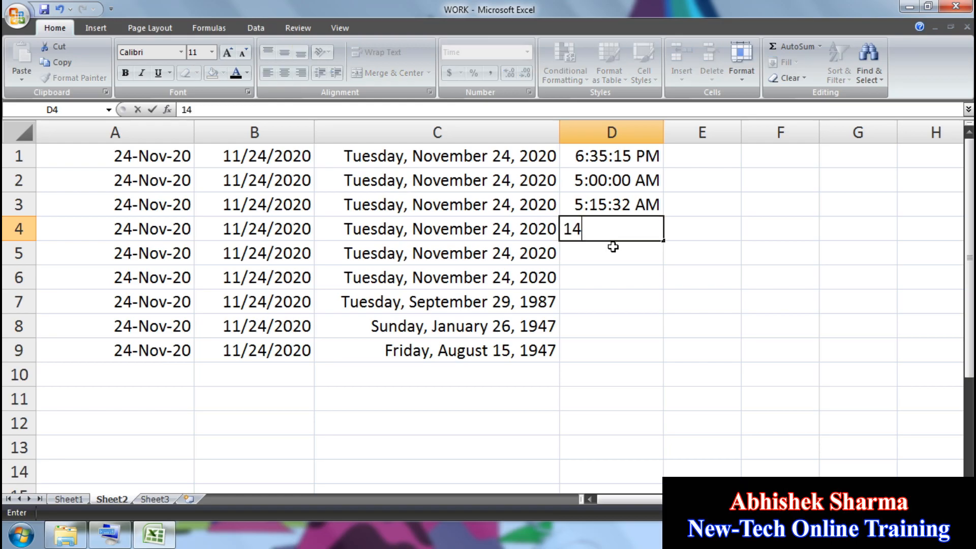
{"action": "type", "text": ":16:20"}
{"action": "key", "text": "Return"}
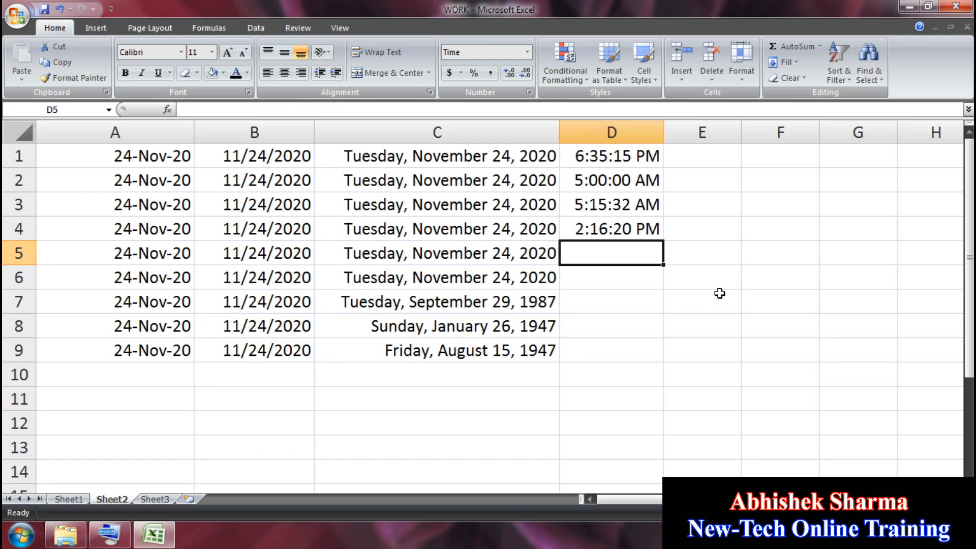
{"action": "type", "text": "17"}
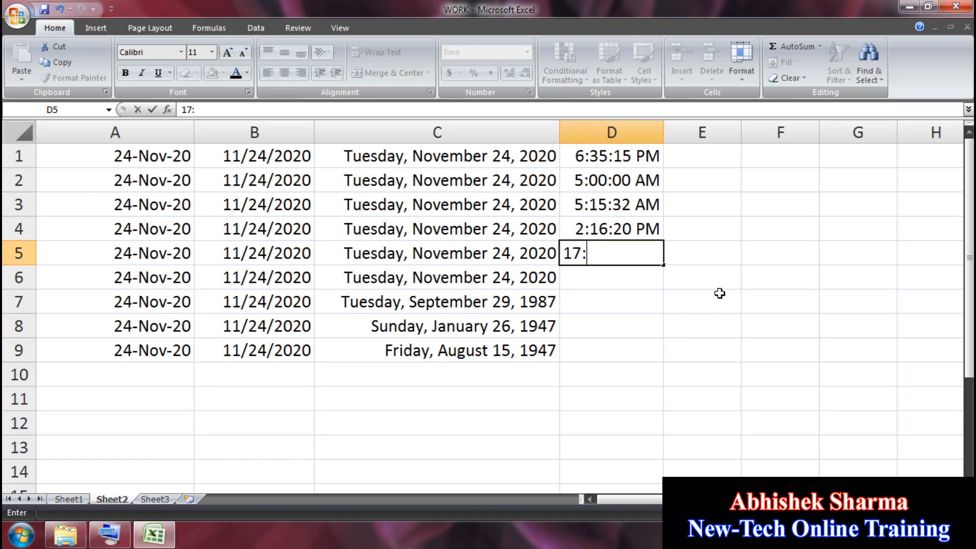
{"action": "type", "text": ":20:10"}
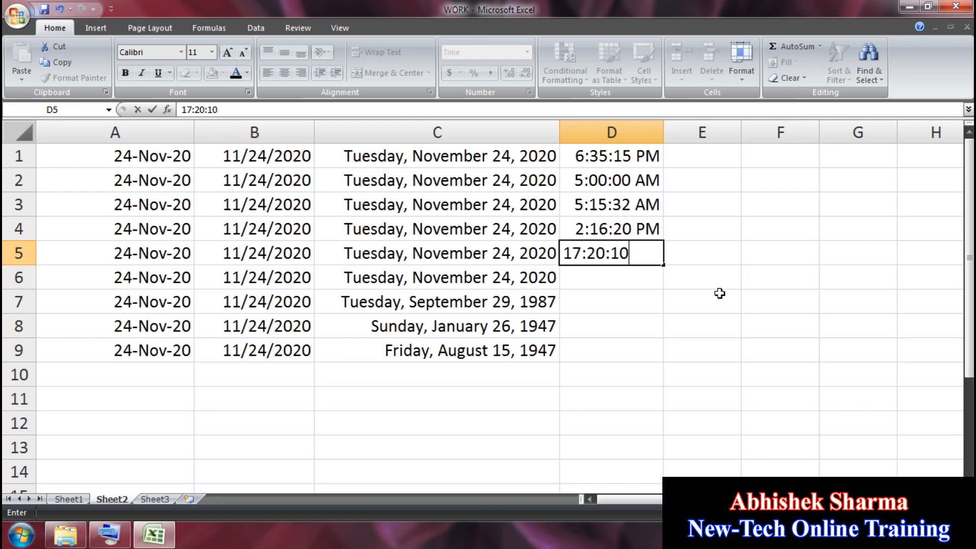
{"action": "key", "text": "Return"}
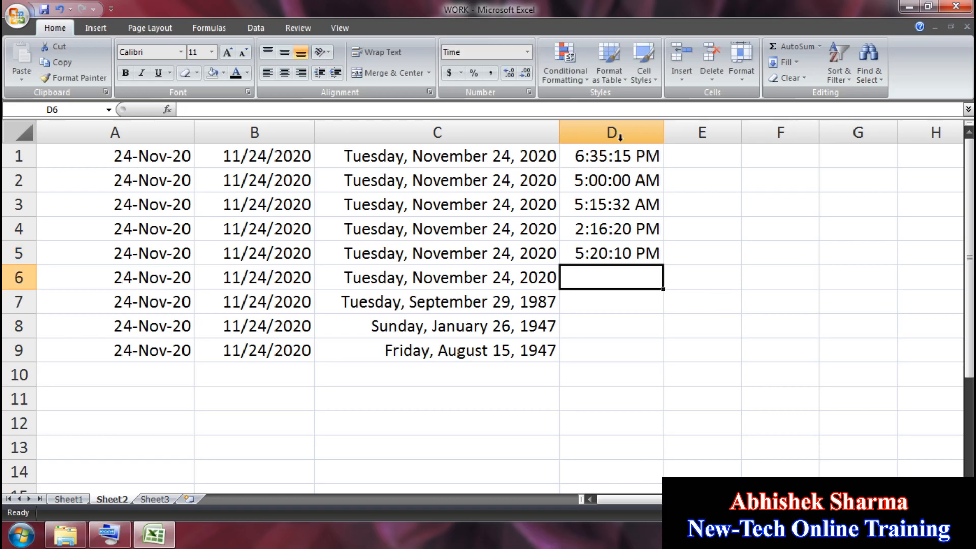
Step: Apply the Percentage number format to cells E1:E8
{"action": "left_click", "coordinate": [527, 52]}
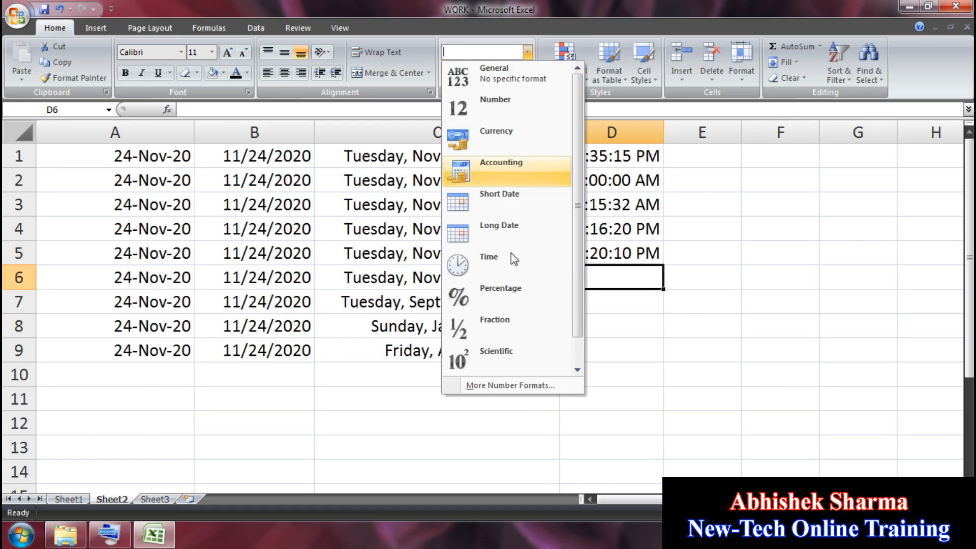
{"action": "left_click", "coordinate": [712, 329]}
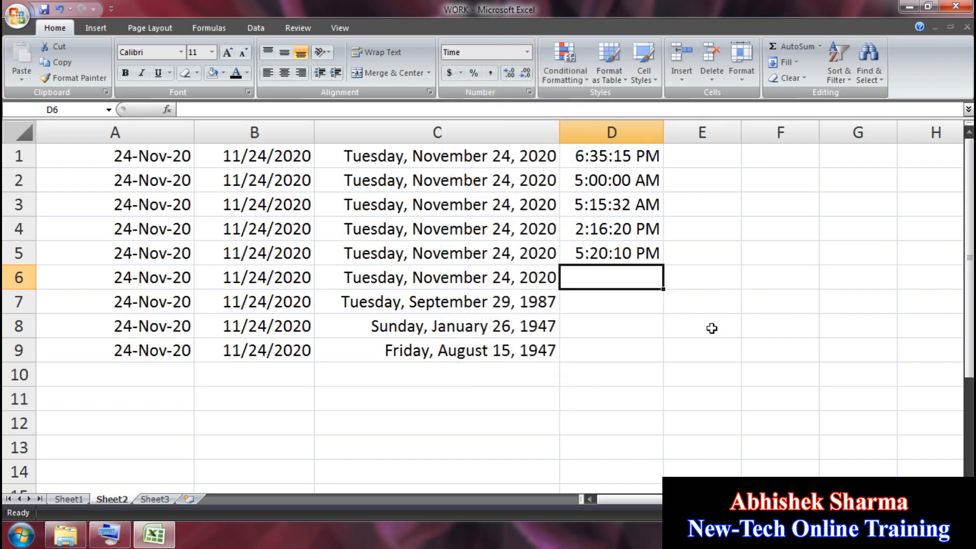
{"action": "left_click_drag", "start_coordinate": [712, 329], "coordinate": [697, 135]}
{"action": "left_click", "coordinate": [527, 52]}
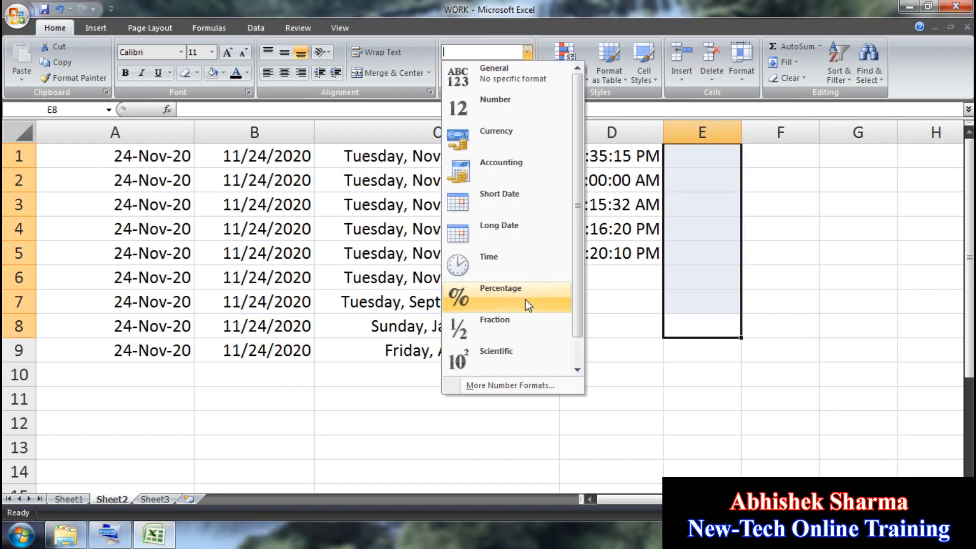
{"action": "left_click", "coordinate": [526, 300]}
Step: Type 2%, 3%, 5%, 6%, 4% and 200% down column E from E1
{"action": "left_click", "coordinate": [690, 155]}
{"action": "type", "text": "2%"}
{"action": "key", "text": "Return"}
{"action": "type", "text": "3%"}
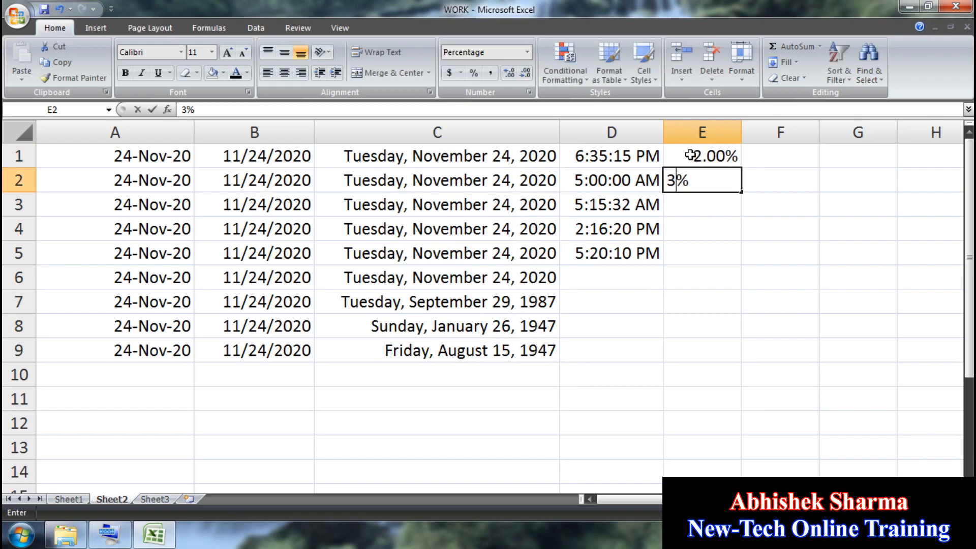
{"action": "key", "text": "Return"}
{"action": "type", "text": "5%"}
{"action": "key", "text": "Return"}
{"action": "type", "text": "6%"}
{"action": "key", "text": "Return"}
{"action": "type", "text": "4%"}
{"action": "key", "text": "Return"}
{"action": "type", "text": "200%"}
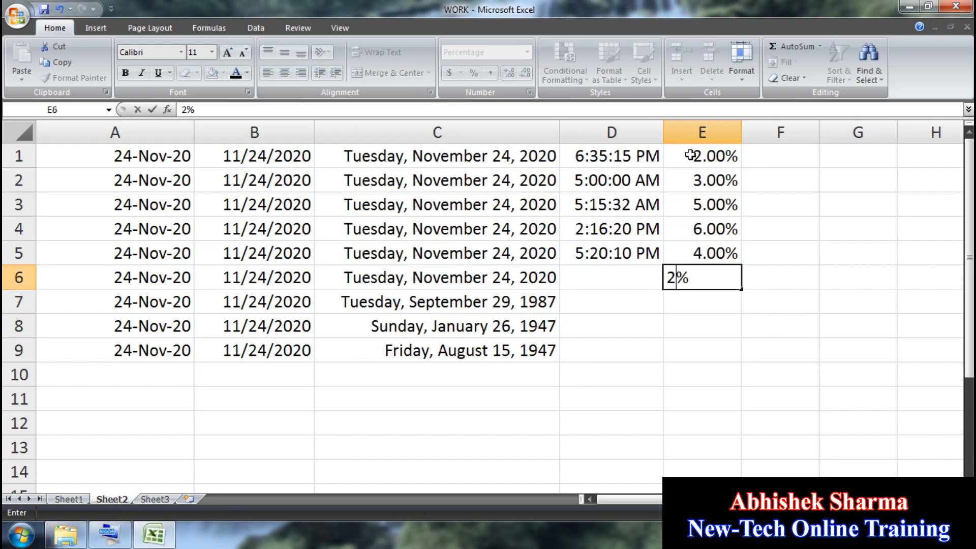
{"action": "key", "text": "Return"}
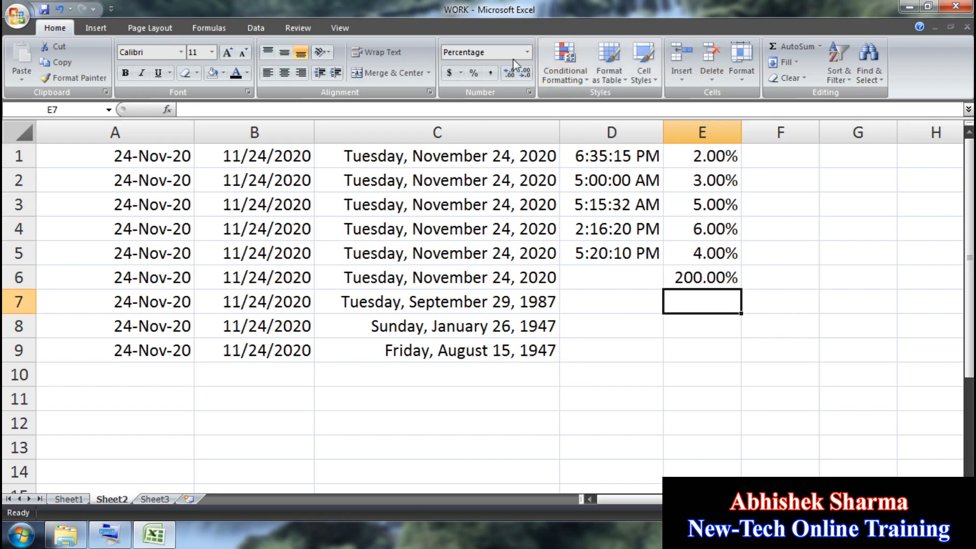
Step: Enter 1/2 and 2/5 in F1:F2, then undo both entries since they became dates
{"action": "left_click", "coordinate": [528, 53]}
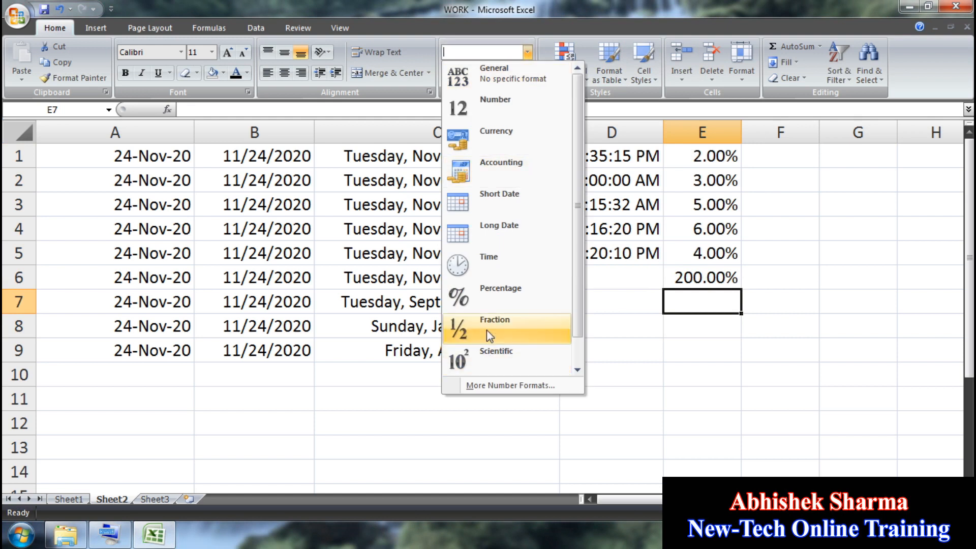
{"action": "left_click", "coordinate": [795, 155]}
{"action": "type", "text": "1/2"}
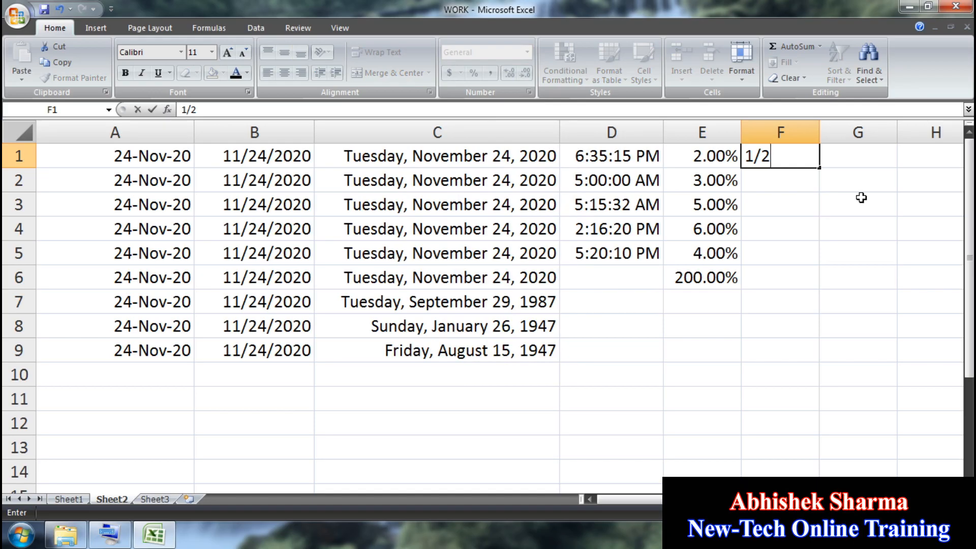
{"action": "key", "text": "Return"}
{"action": "type", "text": "2/5"}
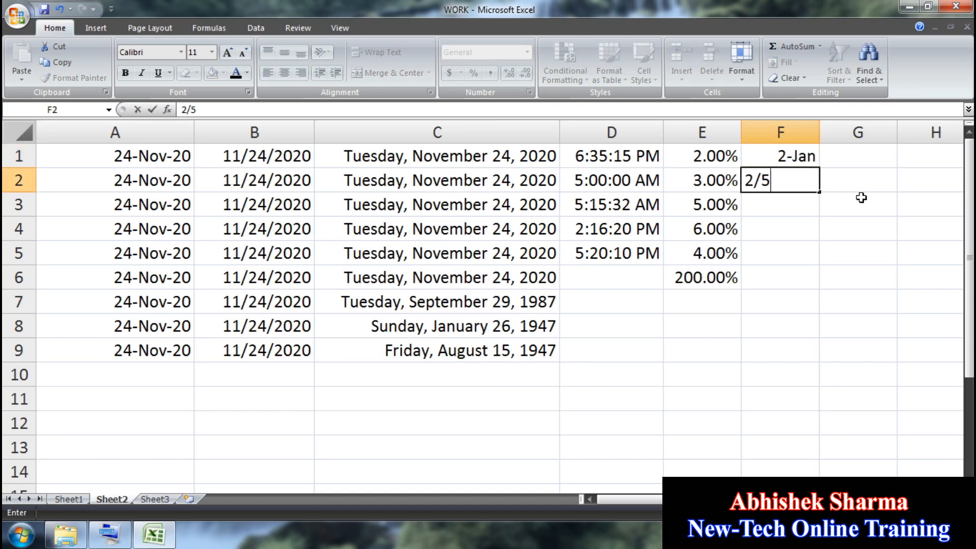
{"action": "key", "text": "Return"}
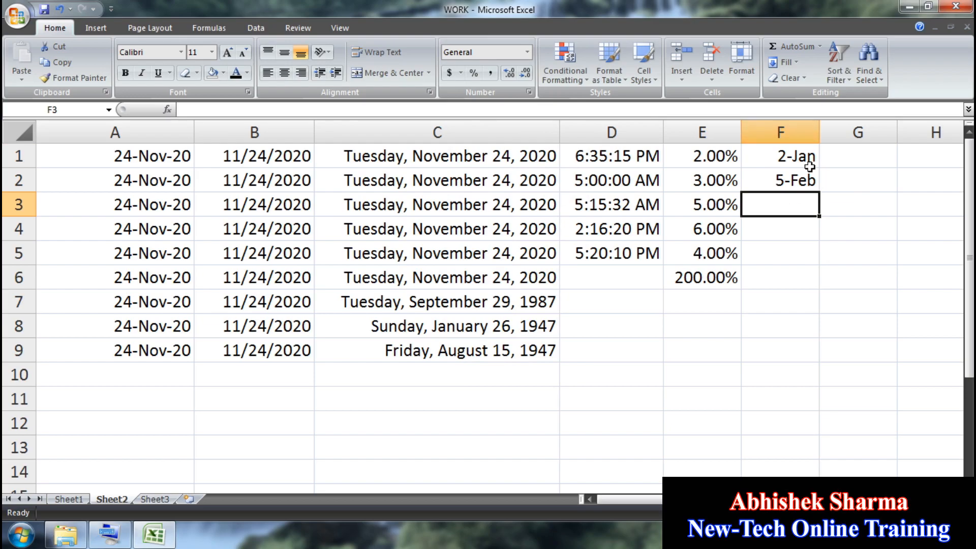
{"action": "left_click", "coordinate": [68, 9]}
{"action": "left_click", "coordinate": [87, 27]}
{"action": "left_click", "coordinate": [60, 9]}
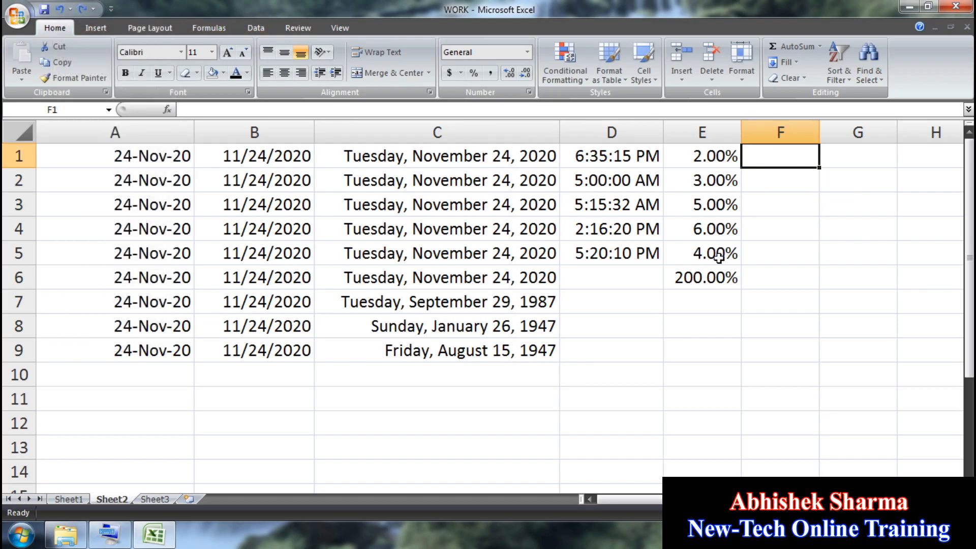
Step: Apply Fraction format to F1:F8 and enter 1/2 and 2/5 in F1:F2
{"action": "left_click_drag", "start_coordinate": [794, 319], "coordinate": [773, 137]}
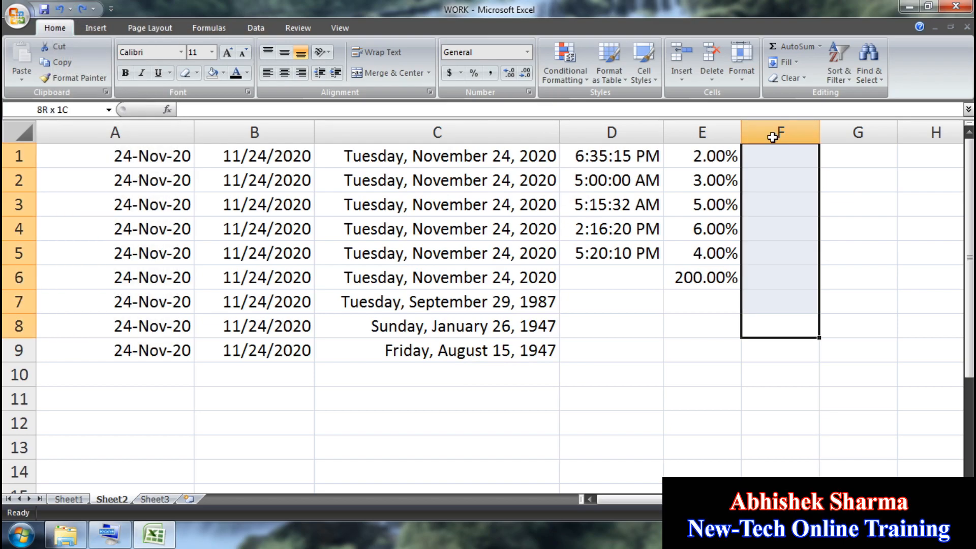
{"action": "left_click", "coordinate": [527, 52]}
{"action": "left_click", "coordinate": [504, 328]}
{"action": "left_click", "coordinate": [782, 156]}
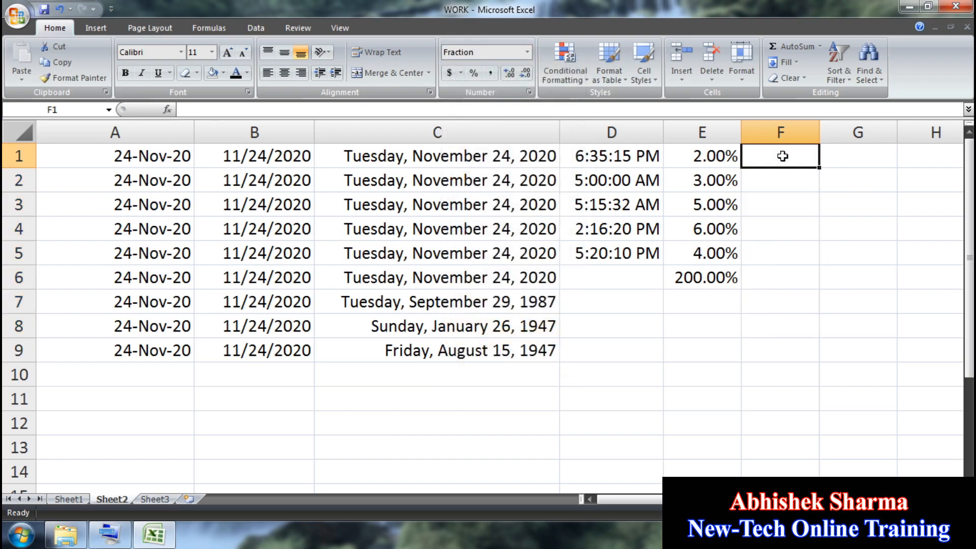
{"action": "type", "text": "1/2"}
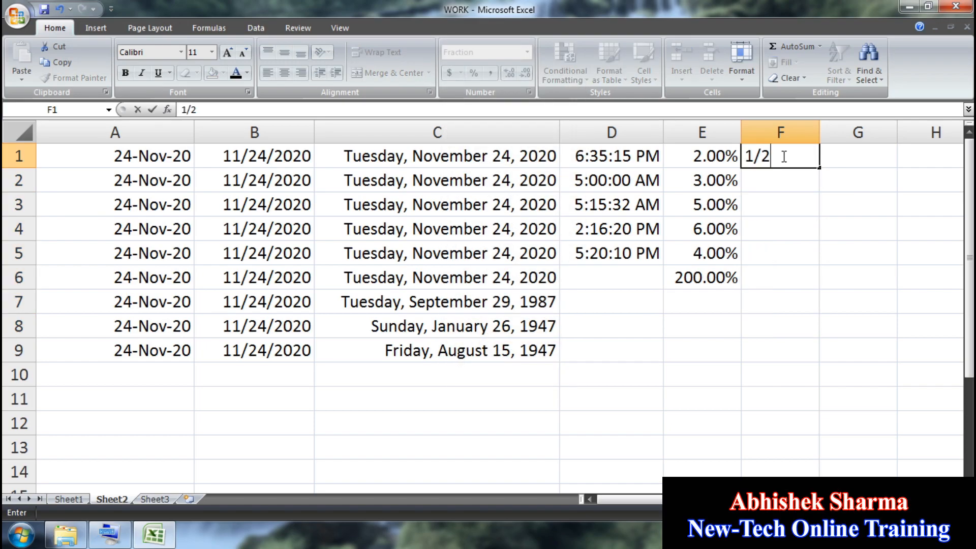
{"action": "key", "text": "Return"}
{"action": "type", "text": "2/5"}
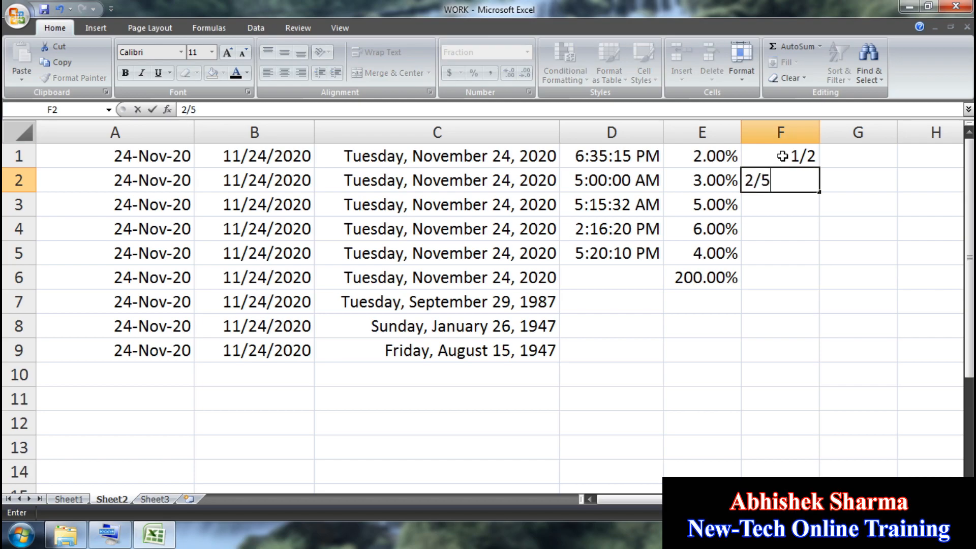
{"action": "key", "text": "Return"}
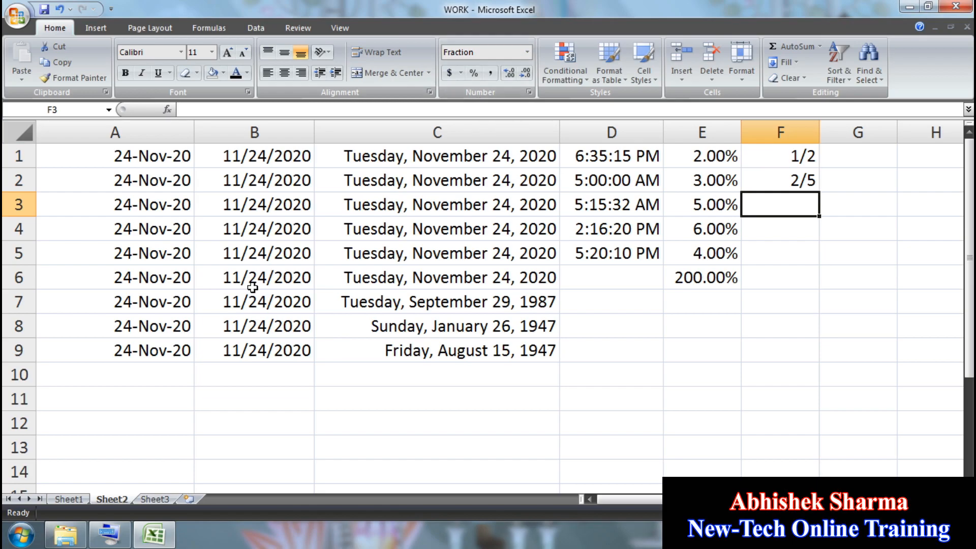
{"action": "left_click", "coordinate": [900, 377]}
Step: Close WORK.xlsx without saving and create a new blank workbook, Book2
{"action": "left_click", "coordinate": [967, 27]}
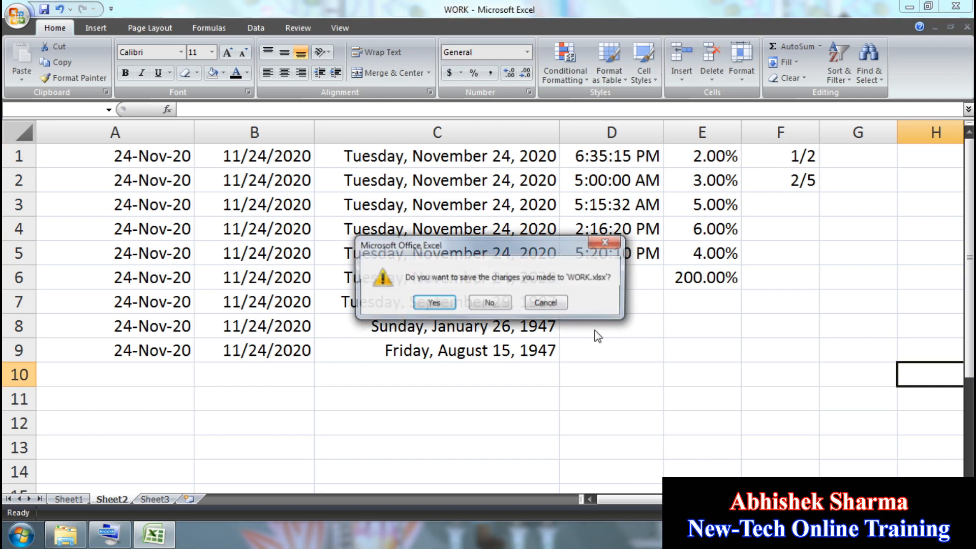
{"action": "left_click", "coordinate": [491, 304]}
{"action": "left_click", "coordinate": [17, 17]}
{"action": "left_click", "coordinate": [51, 46]}
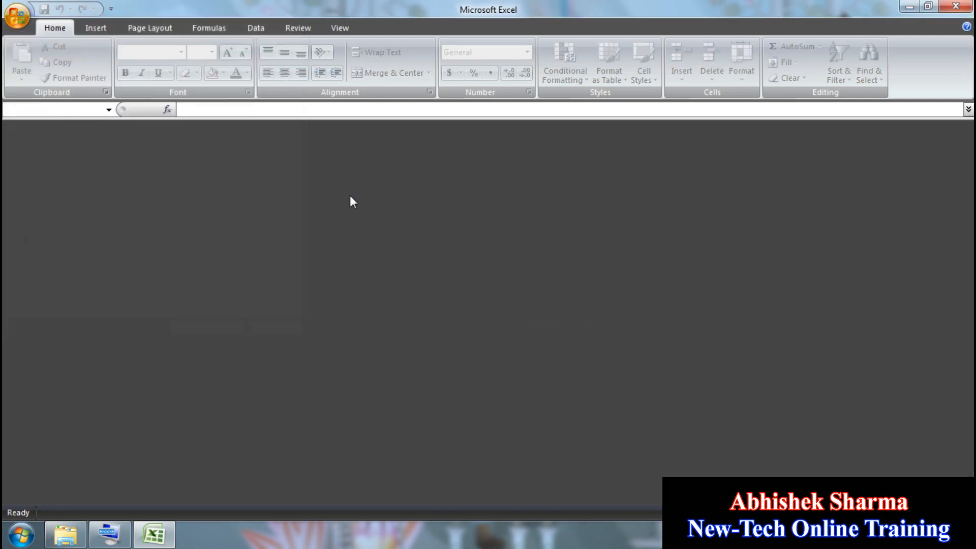
{"action": "key", "text": "Return"}
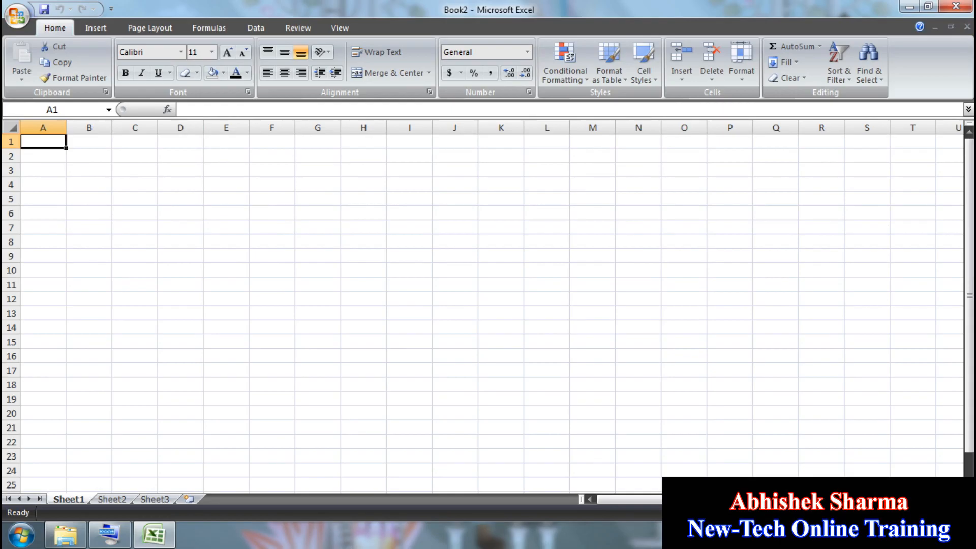
Step: Zoom in on the new sheet and briefly open then close the Conditional Formatting menu
{"action": "left_click", "coordinate": [959, 513]}
{"action": "left_click", "coordinate": [959, 513]}
{"action": "left_click", "coordinate": [959, 513]}
{"action": "left_click", "coordinate": [959, 513]}
{"action": "left_click", "coordinate": [959, 513]}
{"action": "left_click", "coordinate": [429, 295]}
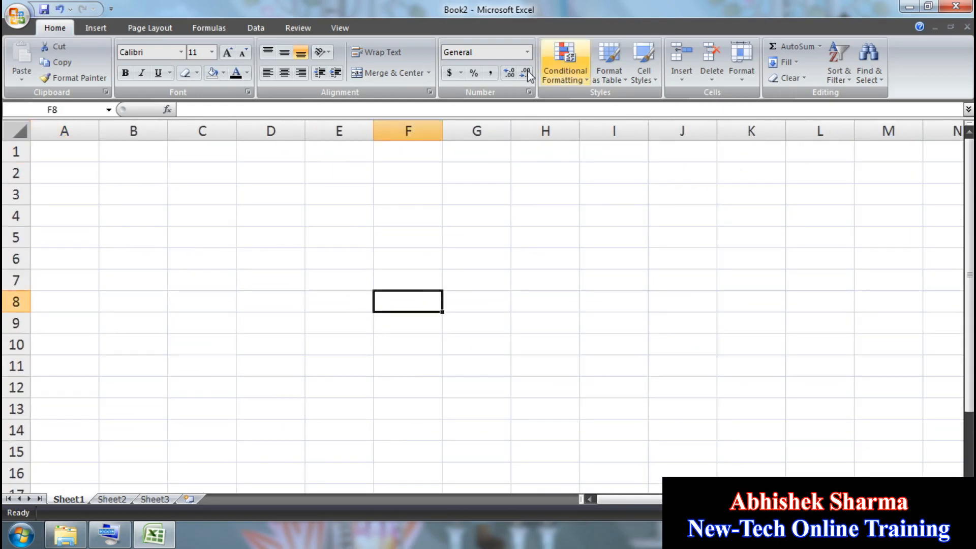
{"action": "left_click", "coordinate": [552, 67]}
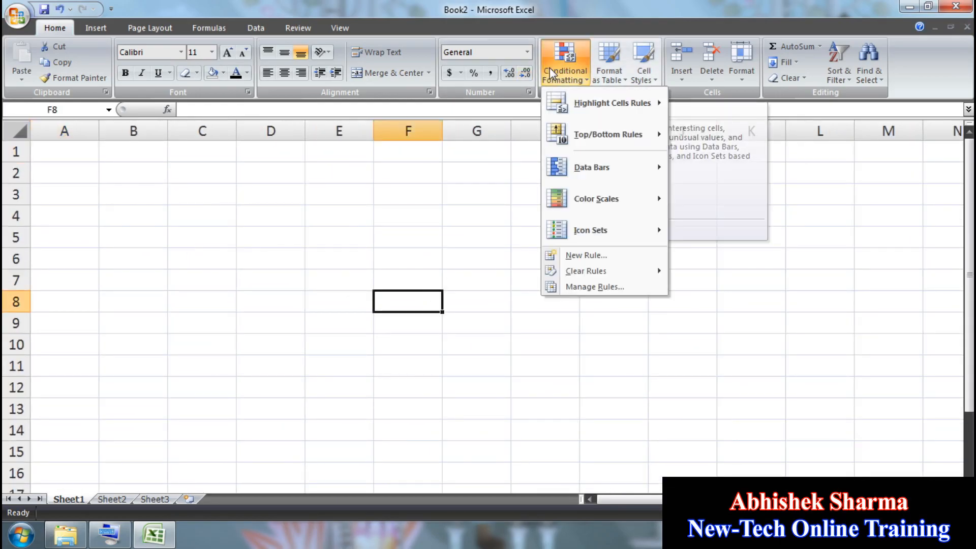
{"action": "left_click", "coordinate": [318, 259]}
Step: Enter 200, 600, 500, 300 and 400 into B1:B5
{"action": "left_click", "coordinate": [115, 148]}
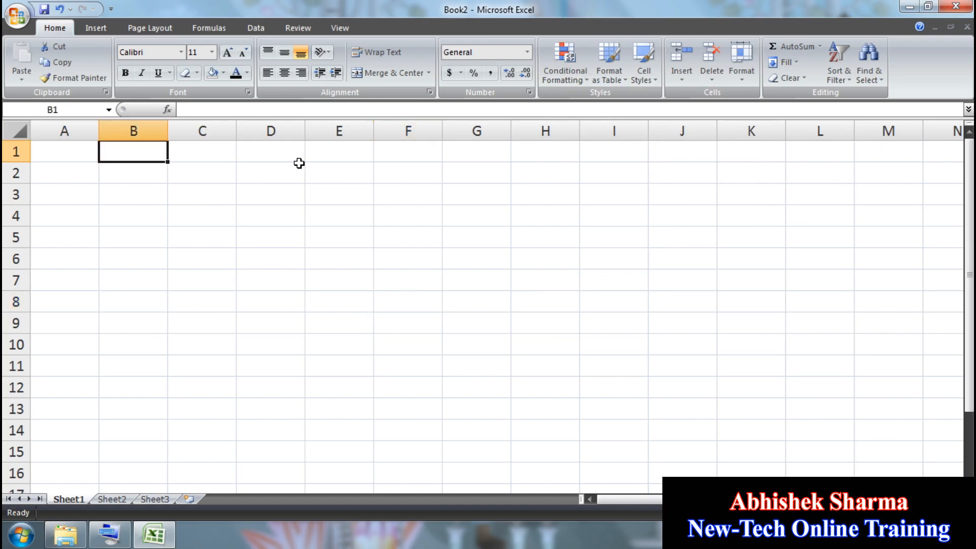
{"action": "type", "text": "200"}
{"action": "key", "text": "Return"}
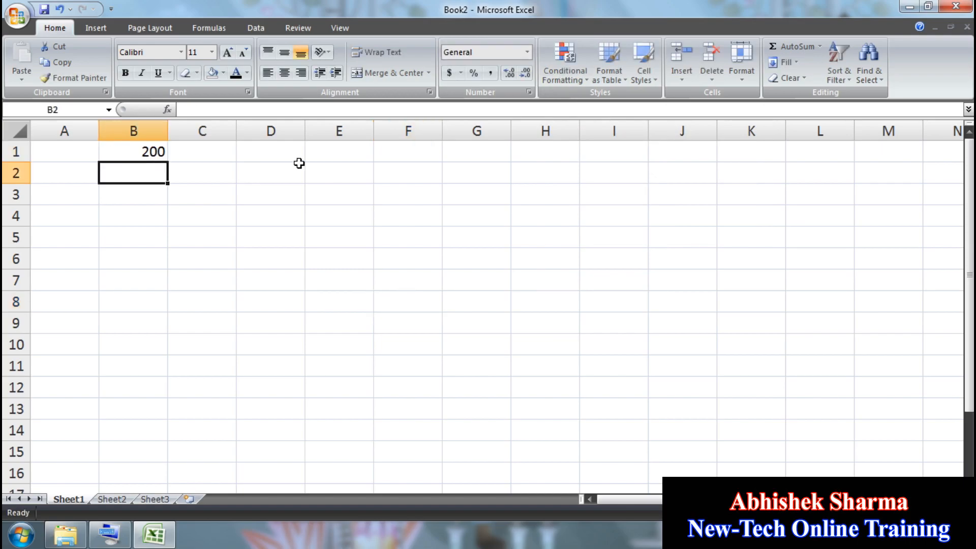
{"action": "type", "text": "600"}
{"action": "key", "text": "Return"}
{"action": "type", "text": "500"}
{"action": "key", "text": "Return"}
{"action": "type", "text": "300"}
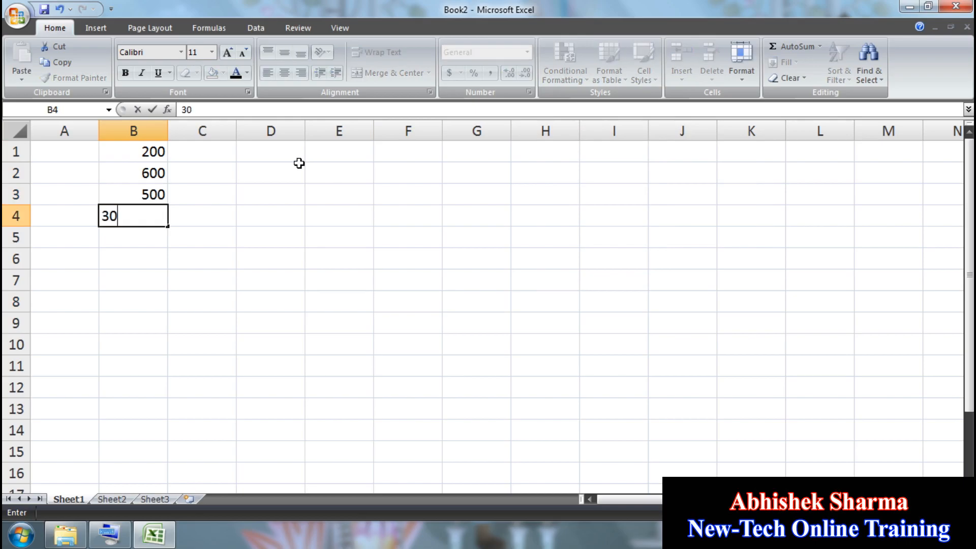
{"action": "key", "text": "Return"}
{"action": "type", "text": "400"}
{"action": "key", "text": "Return"}
Step: Enter 700, 800, 900, 400, 600 and 500 into B6:B11
{"action": "type", "text": "700"}
{"action": "key", "text": "Return"}
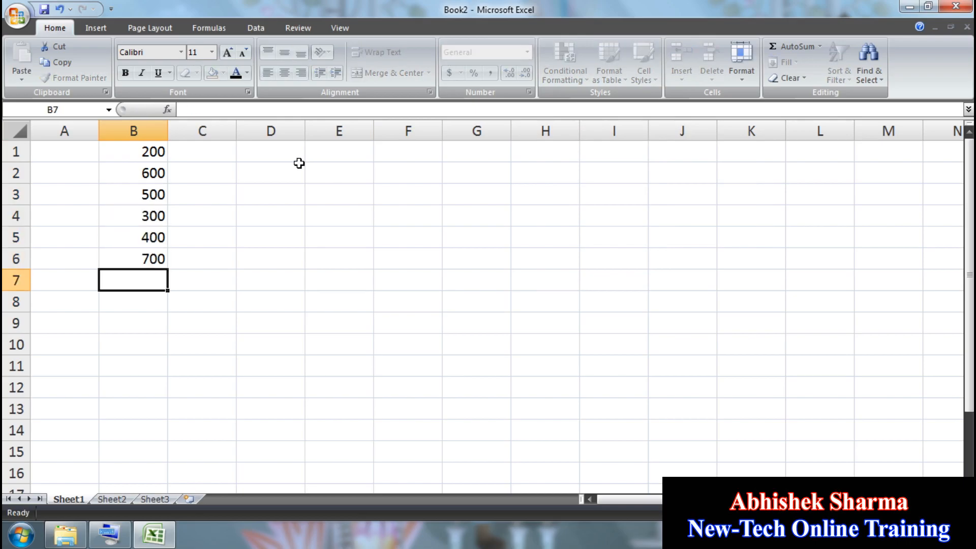
{"action": "type", "text": "800."}
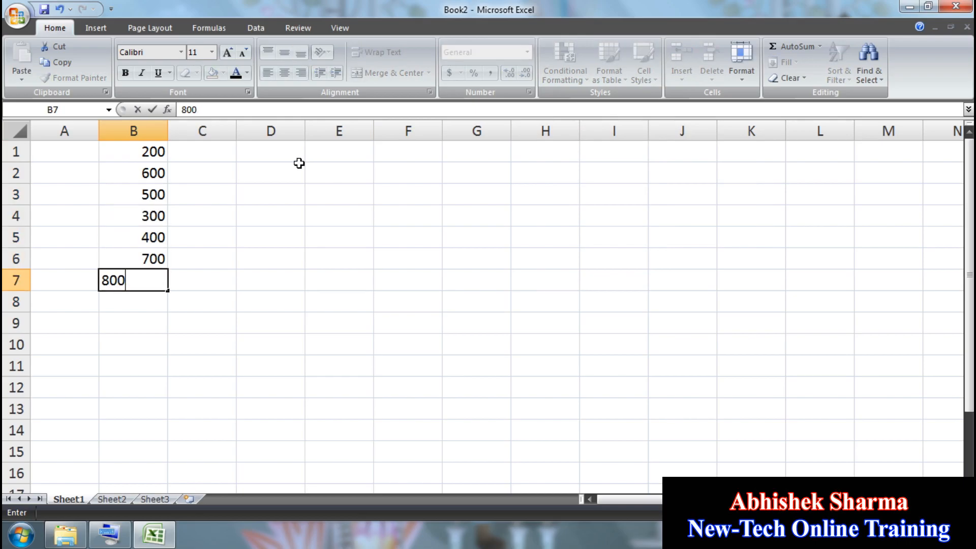
{"action": "key", "text": "Return"}
{"action": "type", "text": "900"}
{"action": "key", "text": "Return"}
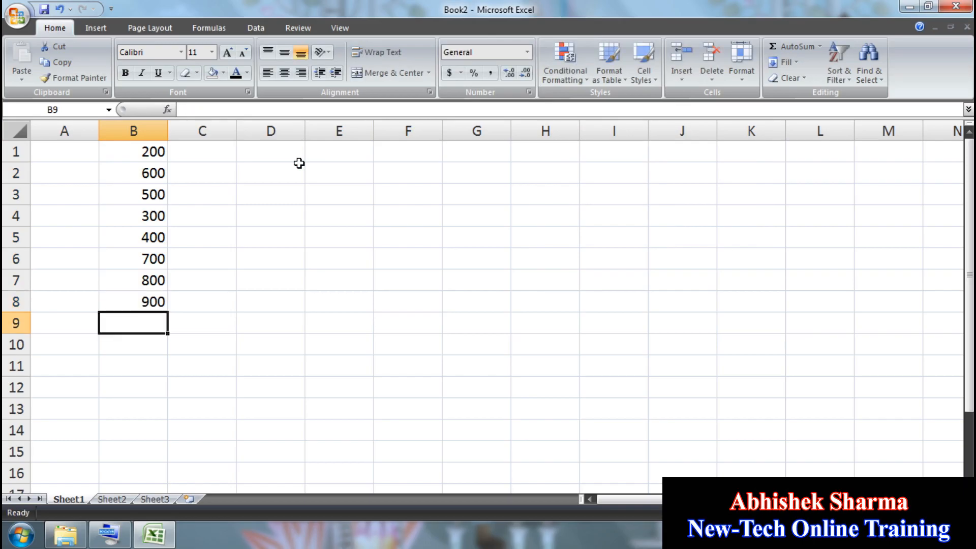
{"action": "type", "text": "400"}
{"action": "key", "text": "Return"}
{"action": "type", "text": "600"}
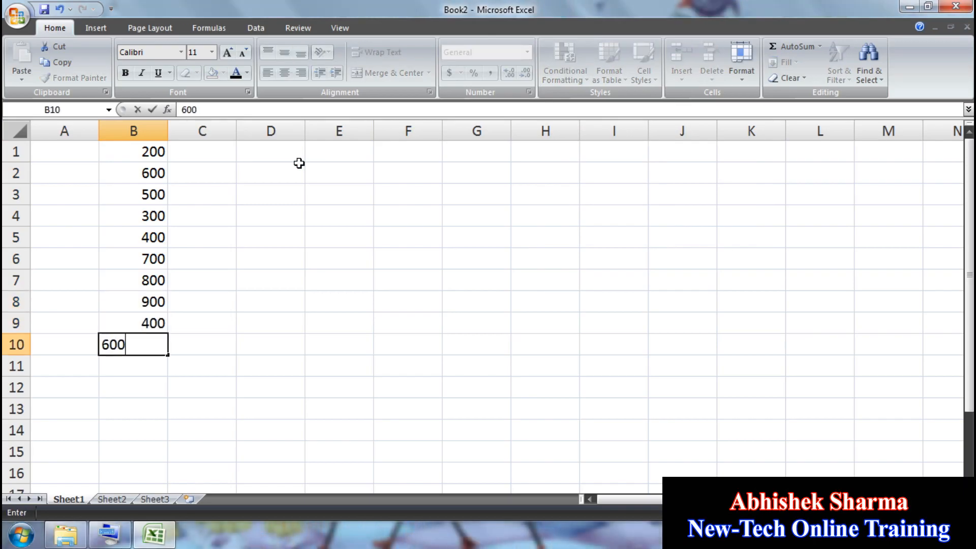
{"action": "key", "text": "Return"}
{"action": "type", "text": "500"}
{"action": "key", "text": "Return"}
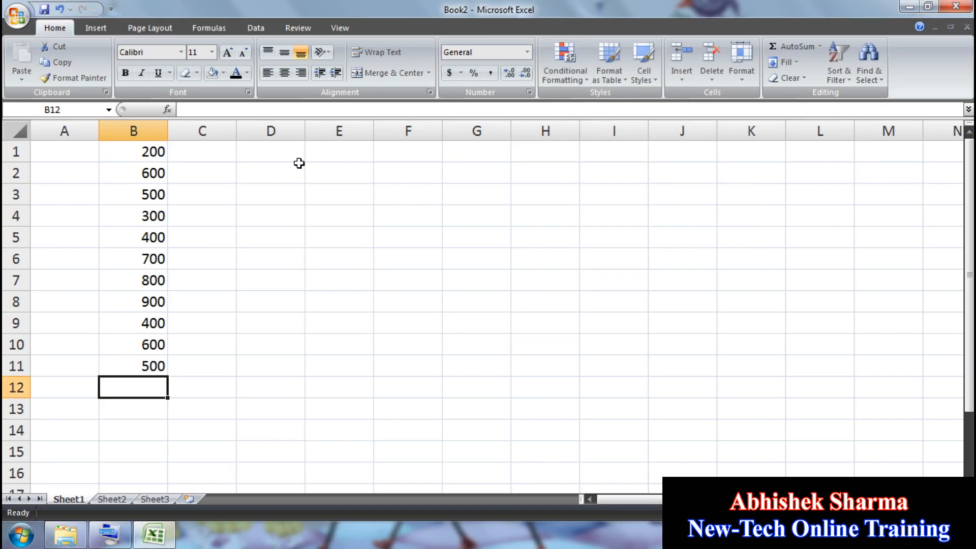
Step: Select B1:B11 and start a Greater Than highlight rule with threshold 500
{"action": "left_click_drag", "start_coordinate": [150, 155], "coordinate": [160, 366]}
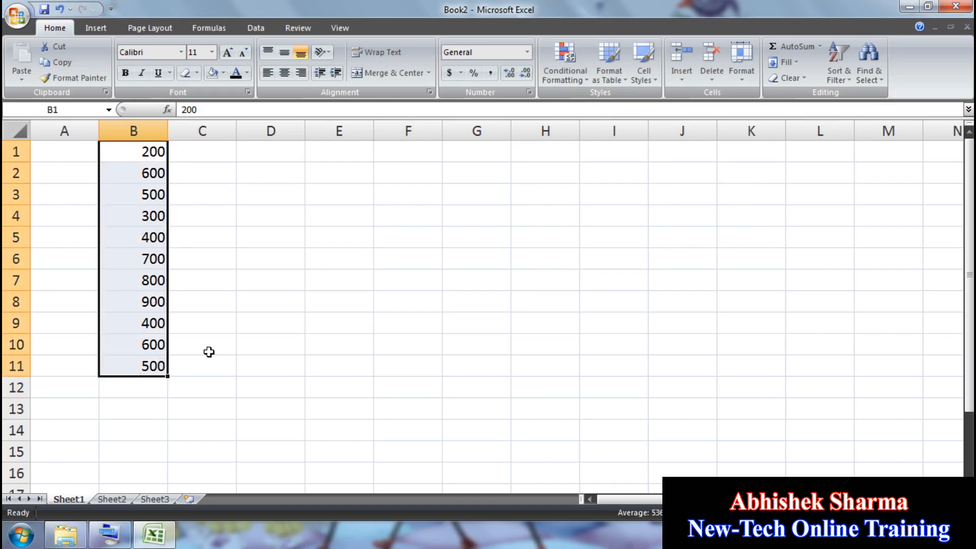
{"action": "left_click", "coordinate": [556, 66]}
{"action": "mouse_move", "coordinate": [610, 109]}
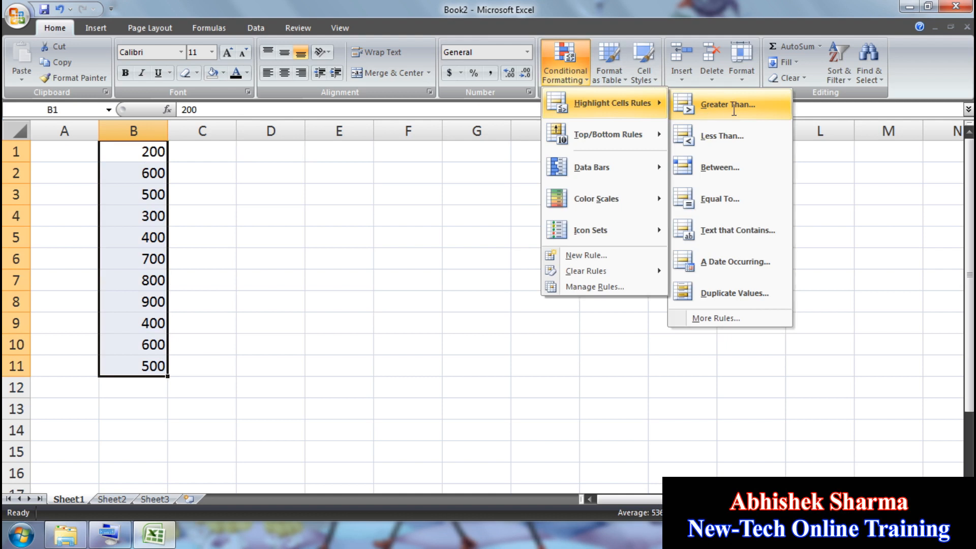
{"action": "left_click", "coordinate": [730, 104]}
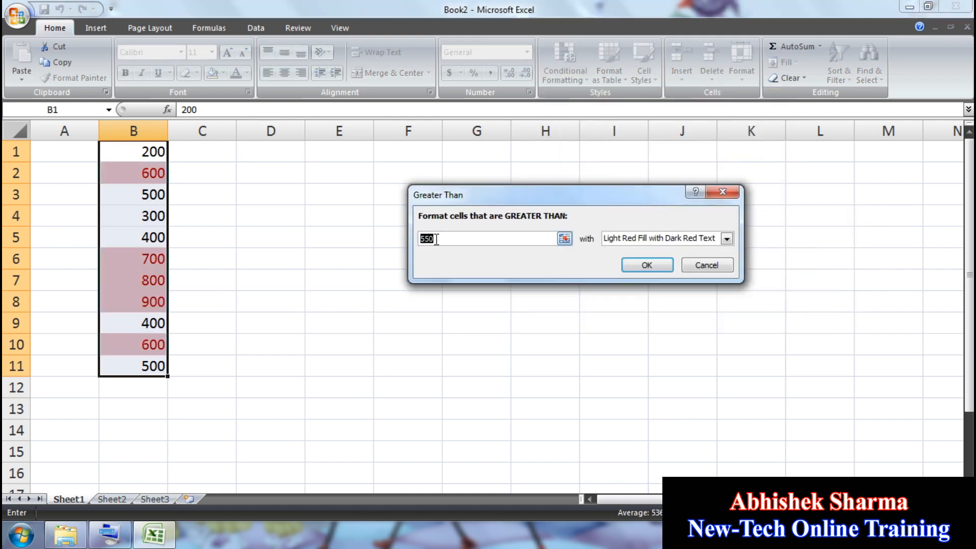
{"action": "double_click", "coordinate": [435, 238]}
{"action": "type", "text": "600"}
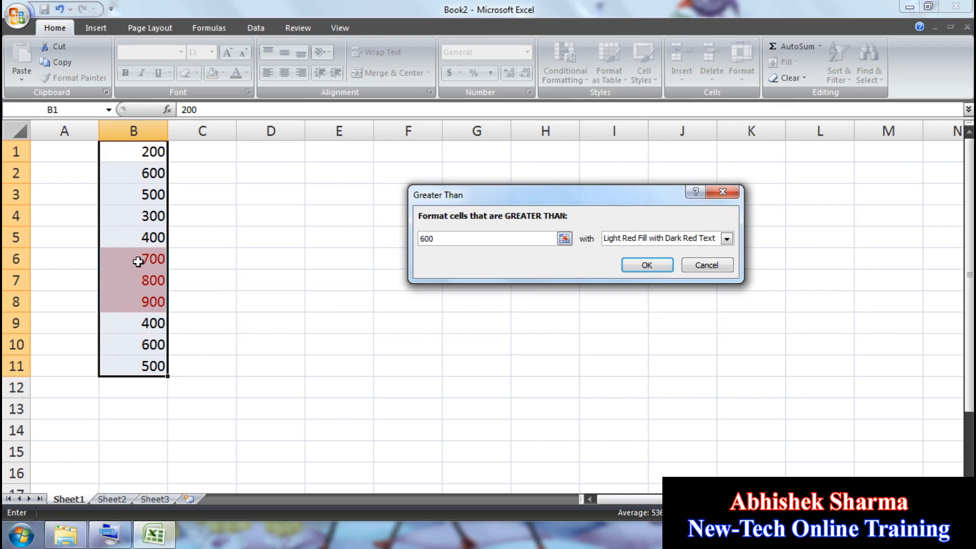
{"action": "left_click_drag", "start_coordinate": [470, 235], "coordinate": [375, 233]}
{"action": "type", "text": "500"}
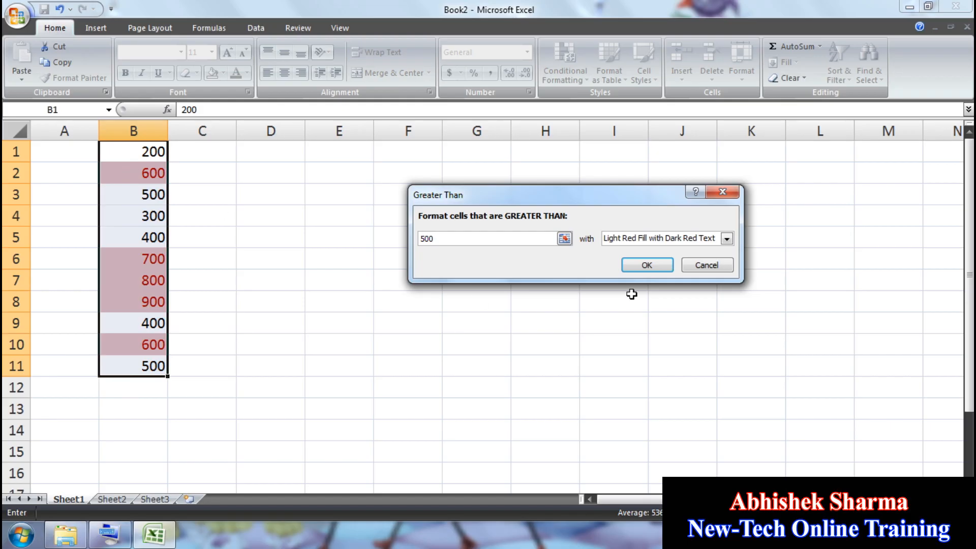
Step: Preview yellow, green, light red and red-border styles for the rule, then cancel it
{"action": "left_click", "coordinate": [641, 238]}
{"action": "left_click", "coordinate": [641, 259]}
{"action": "left_click", "coordinate": [643, 241]}
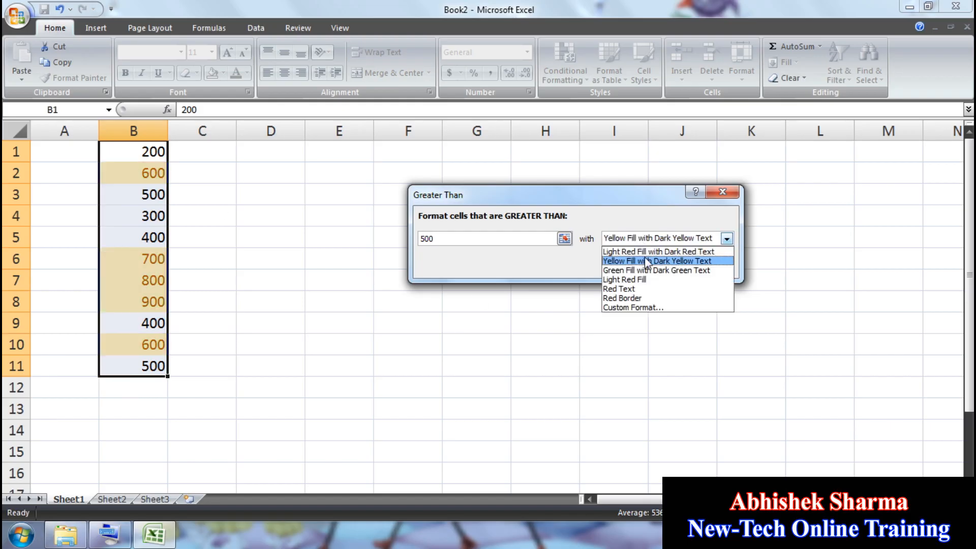
{"action": "left_click", "coordinate": [647, 269]}
{"action": "left_click", "coordinate": [649, 241]}
{"action": "left_click", "coordinate": [642, 279]}
{"action": "left_click", "coordinate": [650, 241]}
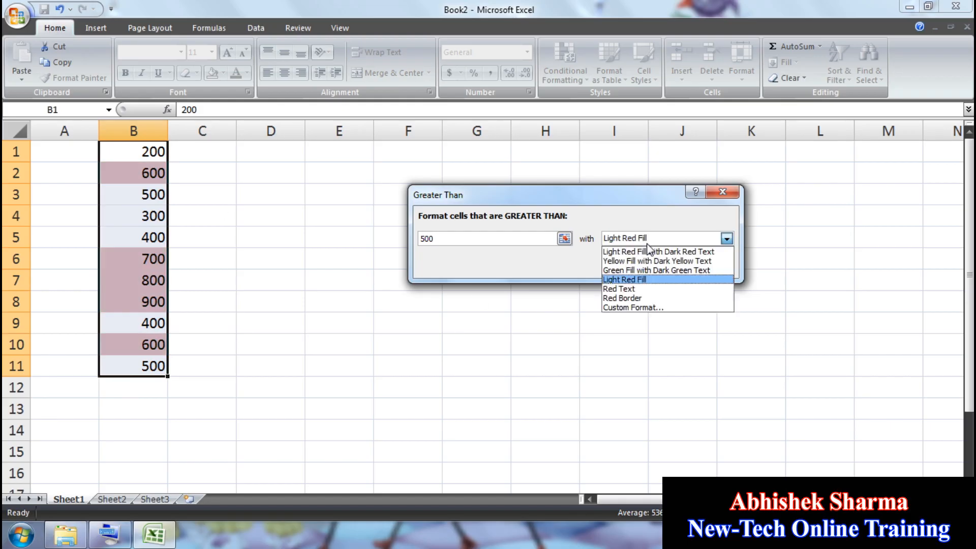
{"action": "left_click", "coordinate": [641, 297]}
{"action": "left_click", "coordinate": [650, 239]}
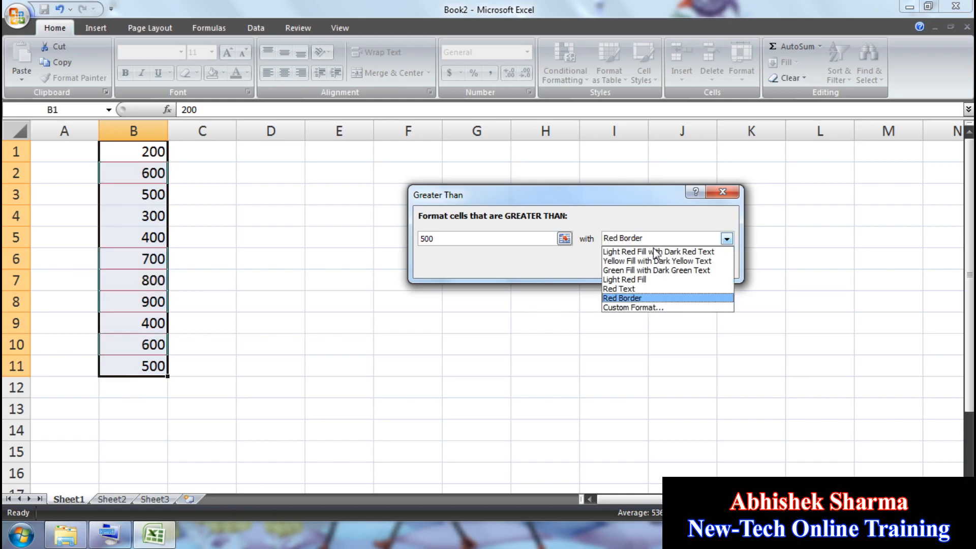
{"action": "left_click", "coordinate": [648, 249]}
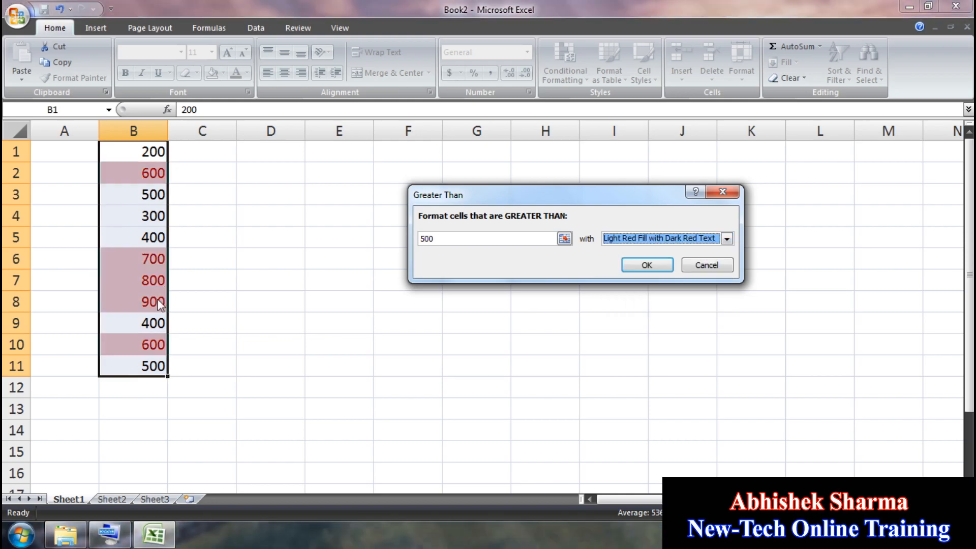
{"action": "left_click", "coordinate": [713, 264]}
Step: Preview a Less Than 500 rule with green fill and dark green text, then cancel it
{"action": "left_click", "coordinate": [566, 65]}
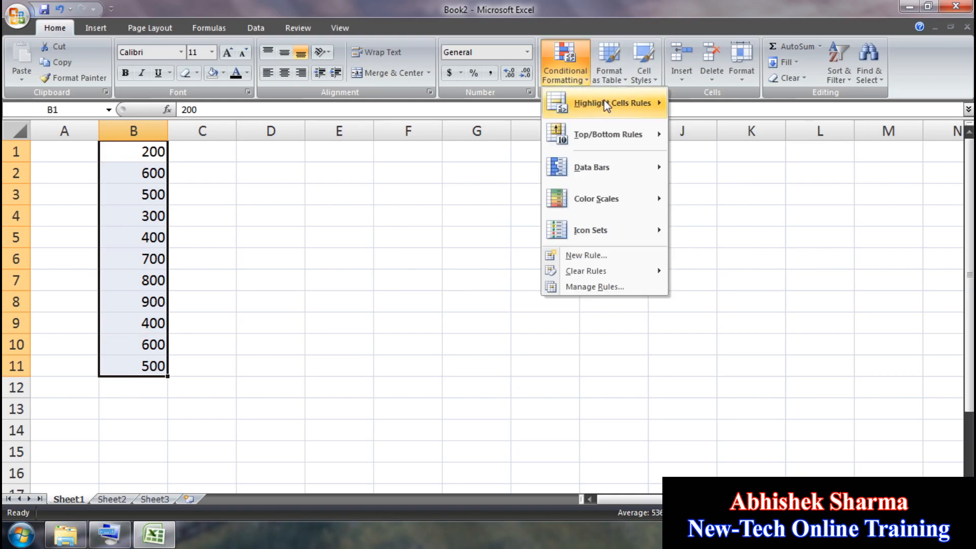
{"action": "mouse_move", "coordinate": [612, 102]}
{"action": "left_click", "coordinate": [718, 141]}
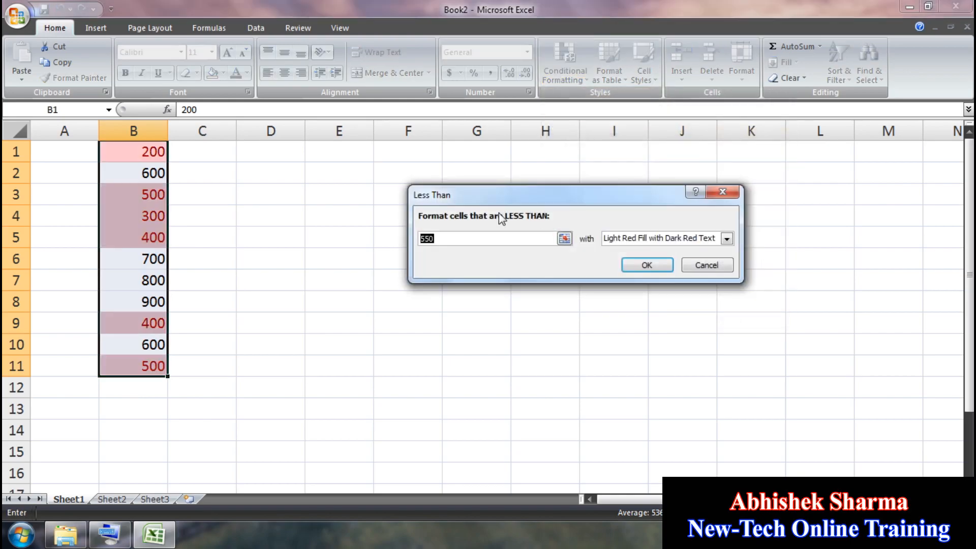
{"action": "left_click_drag", "start_coordinate": [536, 198], "coordinate": [522, 231]}
{"action": "type", "text": "400"}
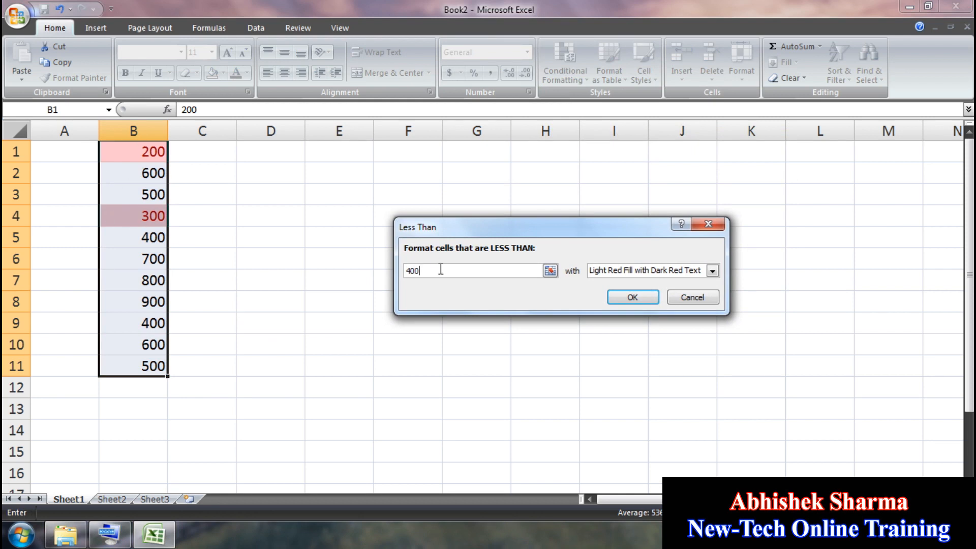
{"action": "left_click_drag", "start_coordinate": [441, 270], "coordinate": [354, 272]}
{"action": "type", "text": "500"}
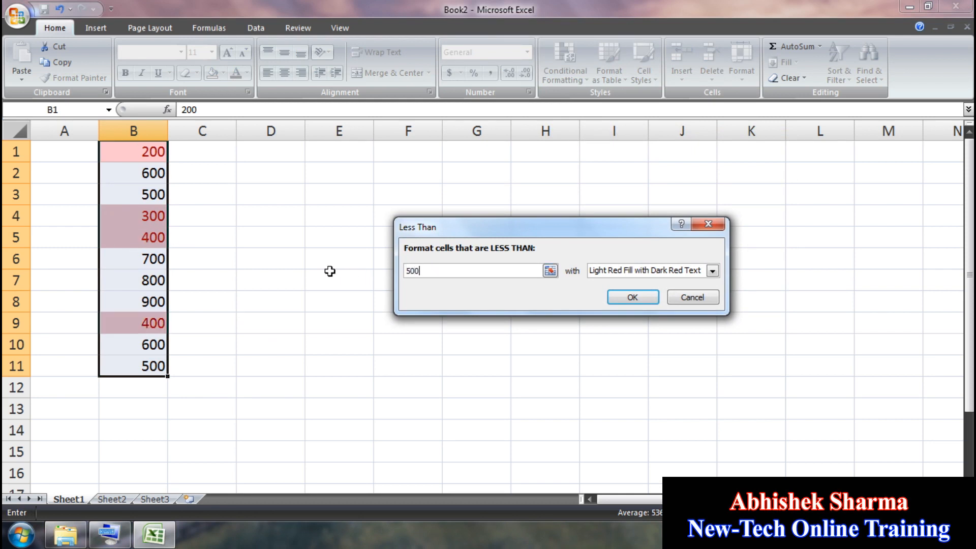
{"action": "left_click", "coordinate": [622, 271]}
{"action": "left_click", "coordinate": [627, 302]}
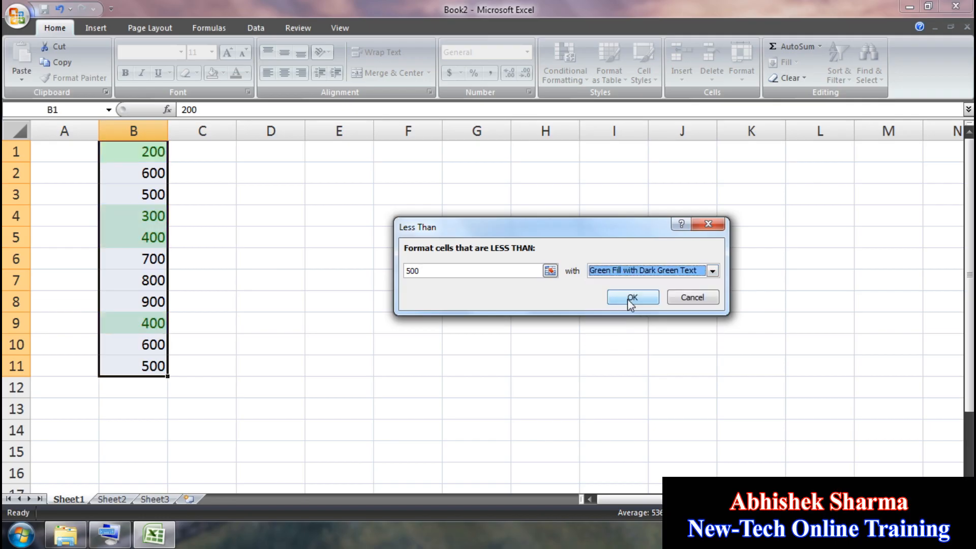
{"action": "left_click", "coordinate": [688, 297]}
Step: Start a Between rule with bounds 400 and 600
{"action": "left_click", "coordinate": [565, 73]}
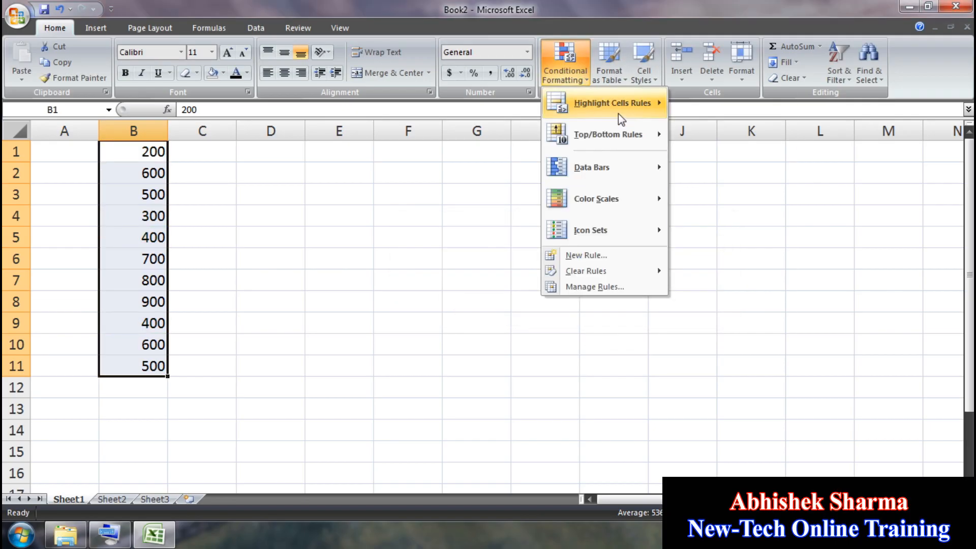
{"action": "mouse_move", "coordinate": [618, 114]}
{"action": "left_click", "coordinate": [727, 172]}
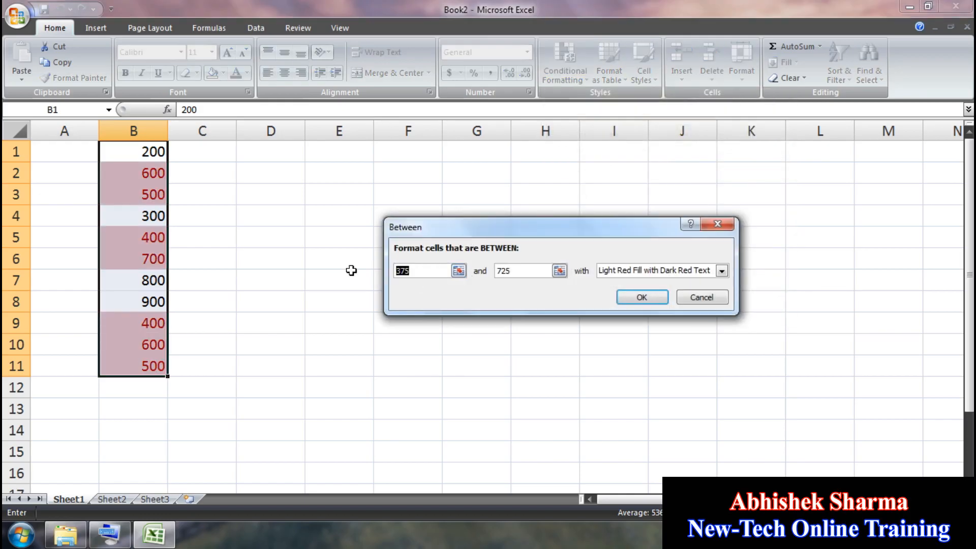
{"action": "type", "text": "500"}
{"action": "key", "text": "Tab"}
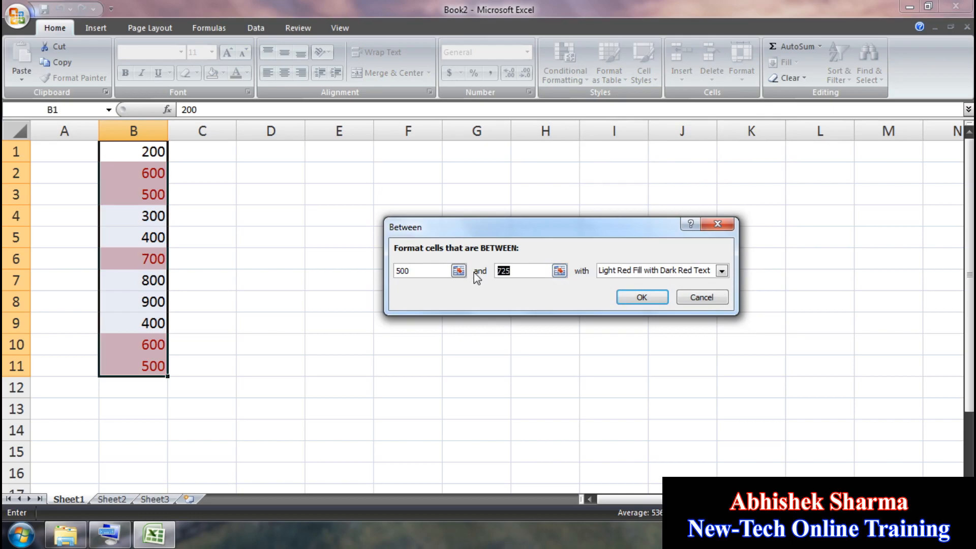
{"action": "type", "text": "600"}
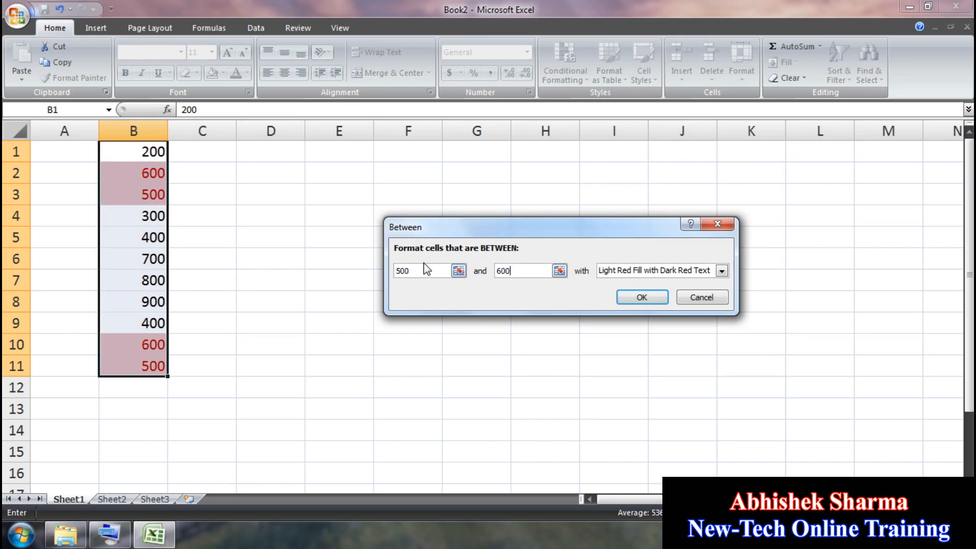
{"action": "key", "text": "shift+Tab"}
{"action": "type", "text": "400"}
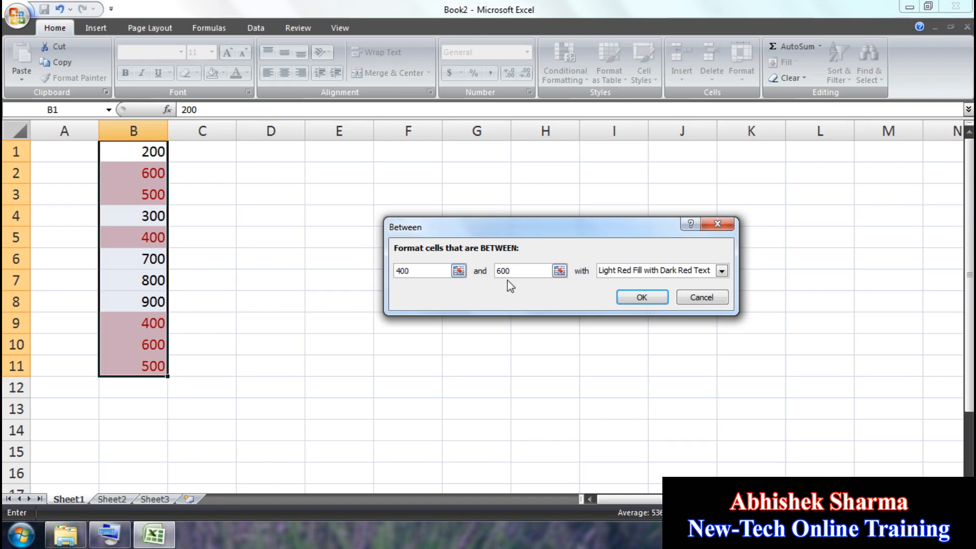
Step: Cancel the Between rule and start an Equal To highlight rule
{"action": "left_click", "coordinate": [702, 297]}
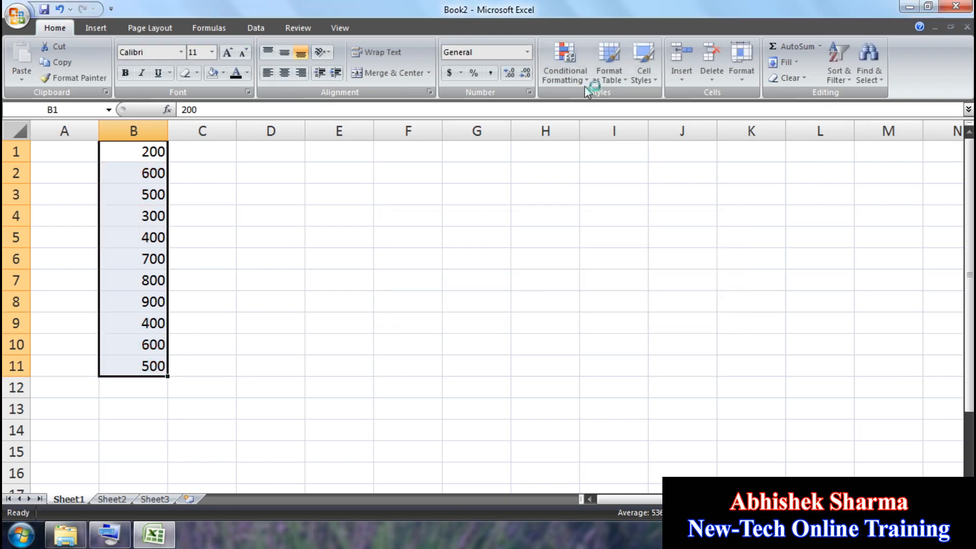
{"action": "left_click", "coordinate": [585, 84]}
{"action": "mouse_move", "coordinate": [605, 106]}
{"action": "left_click", "coordinate": [746, 199]}
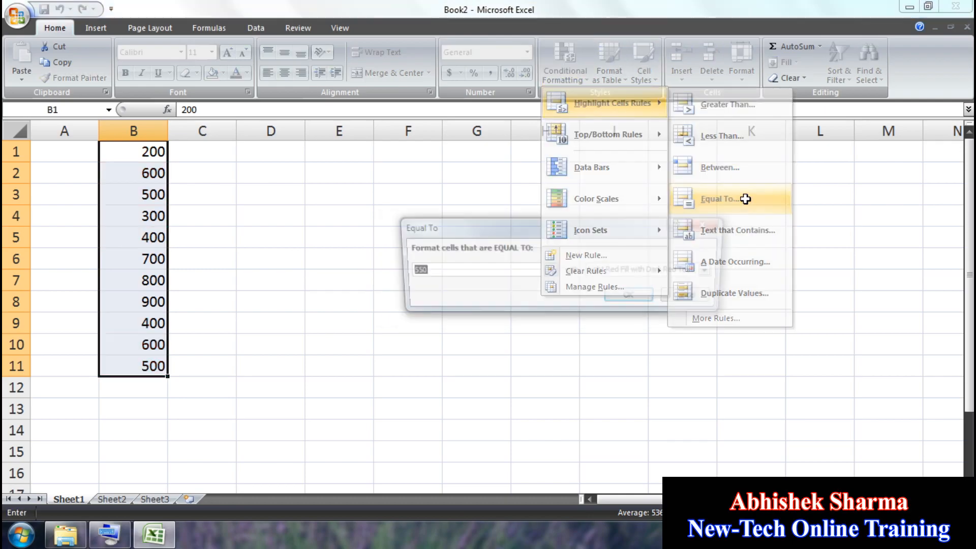
{"action": "left_click_drag", "start_coordinate": [501, 201], "coordinate": [501, 198]}
Step: Set the Equal To value to 600, cancel it, and reopen Highlight Cells Rules
{"action": "left_click", "coordinate": [436, 242]}
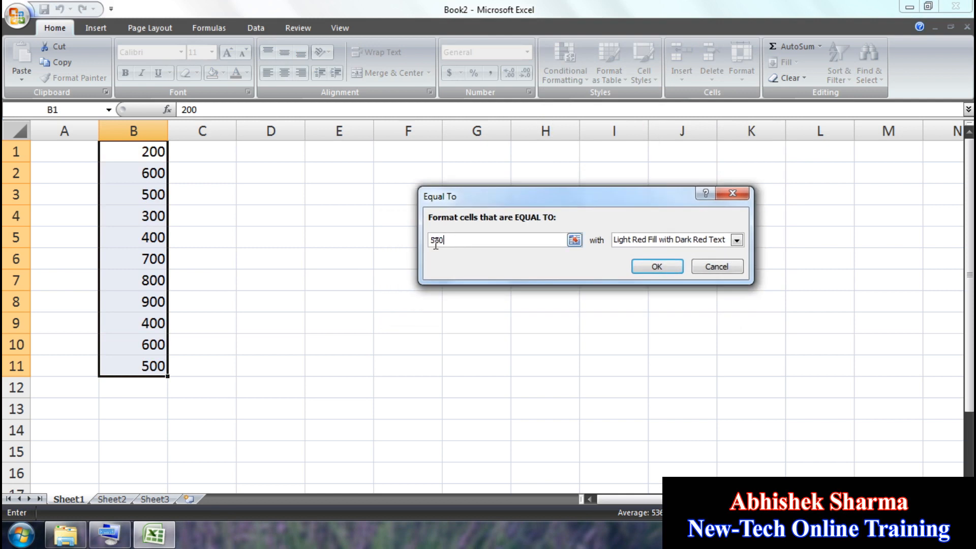
{"action": "double_click", "coordinate": [459, 239]}
{"action": "type", "text": "500"}
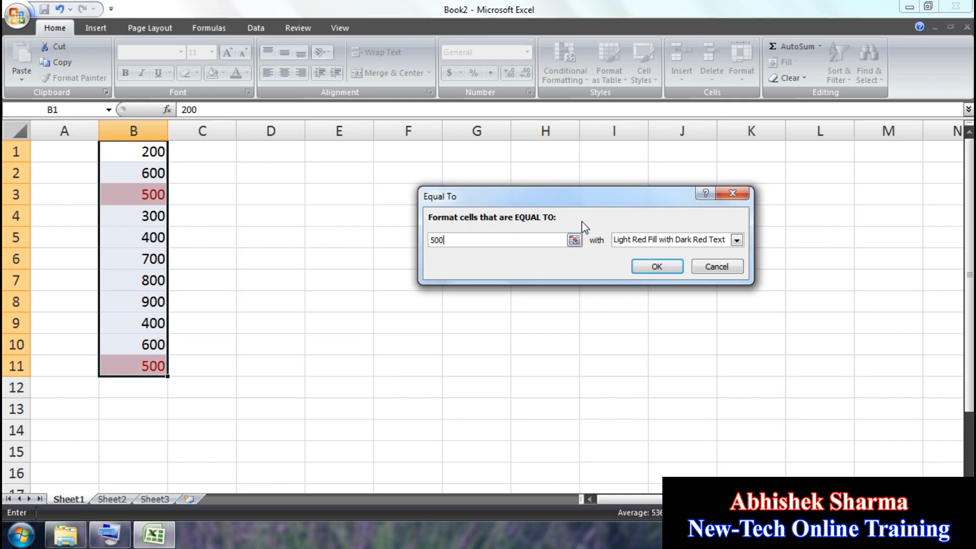
{"action": "key", "text": "BackSpace"}
{"action": "key", "text": "BackSpace"}
{"action": "key", "text": "BackSpace"}
{"action": "type", "text": "600"}
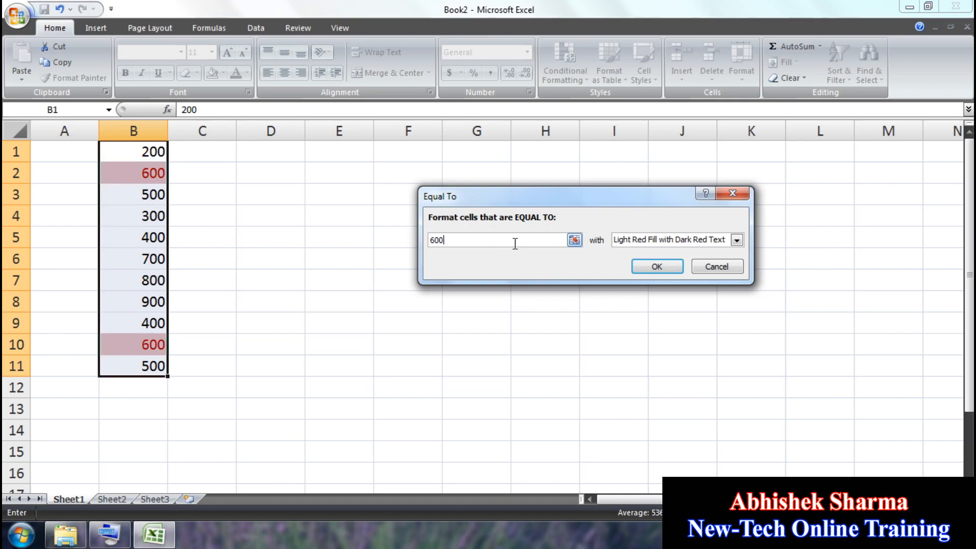
{"action": "left_click", "coordinate": [717, 267]}
{"action": "left_click", "coordinate": [565, 61]}
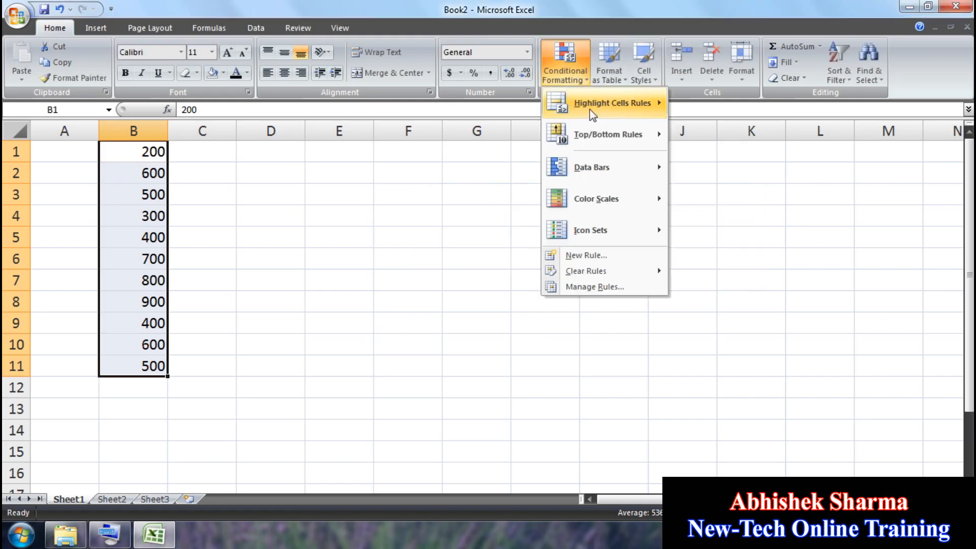
{"action": "mouse_move", "coordinate": [610, 104]}
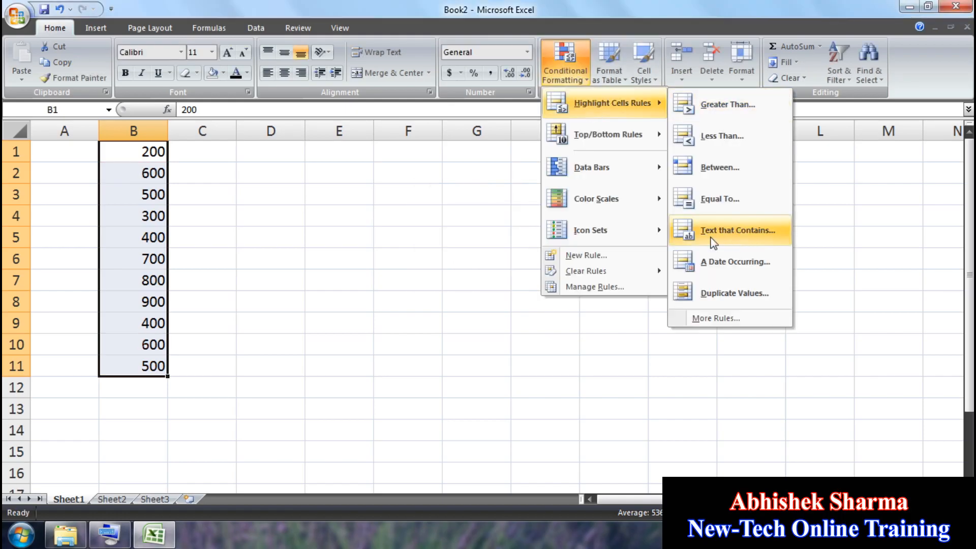
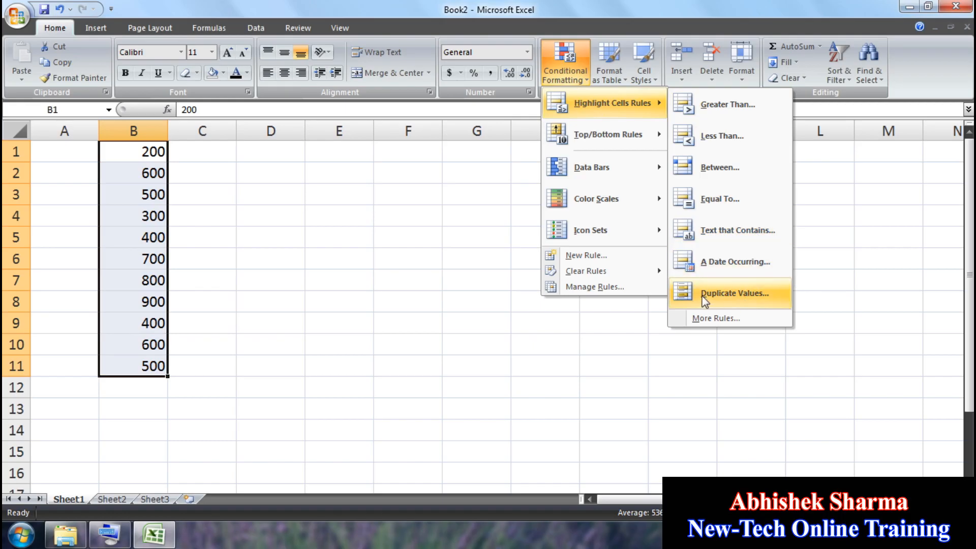
Step: Preview a Unique Values highlight rule in green, then cancel it without applying
{"action": "left_click", "coordinate": [738, 298]}
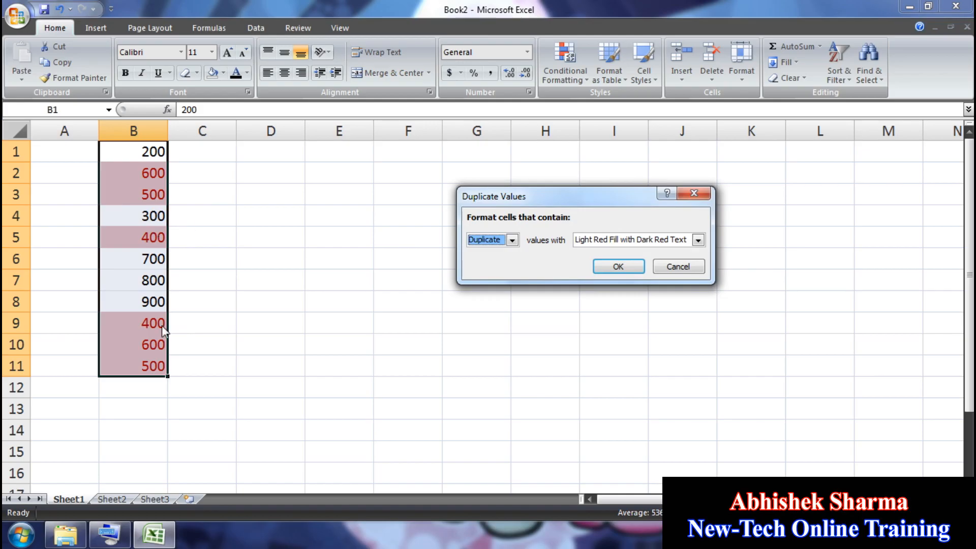
{"action": "left_click", "coordinate": [511, 241]}
{"action": "left_click", "coordinate": [498, 264]}
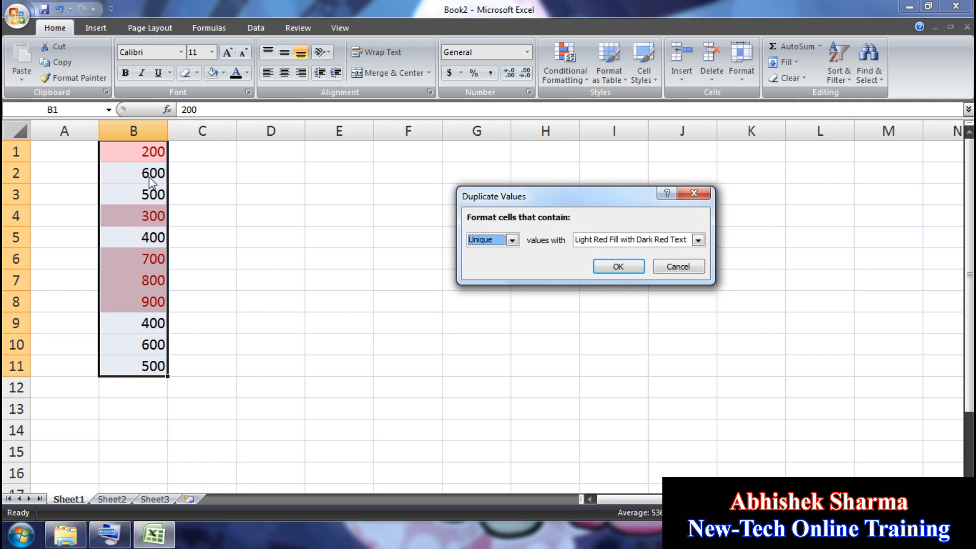
{"action": "left_click", "coordinate": [698, 240]}
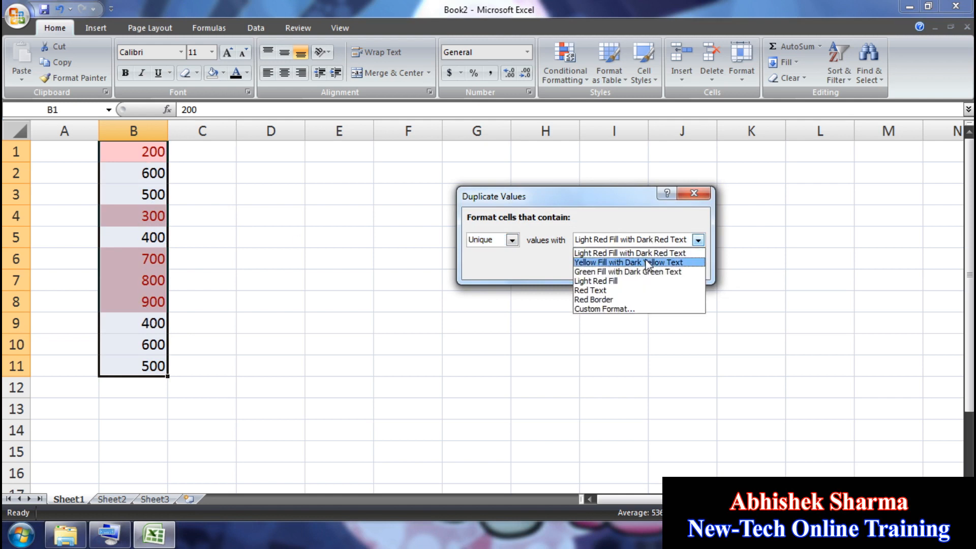
{"action": "left_click", "coordinate": [644, 272]}
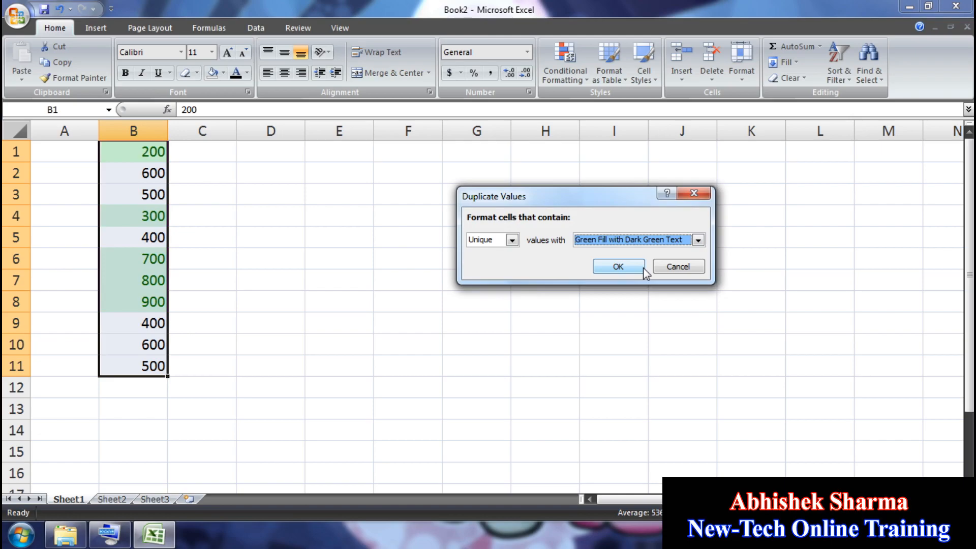
{"action": "left_click", "coordinate": [688, 268]}
{"action": "left_click", "coordinate": [566, 68]}
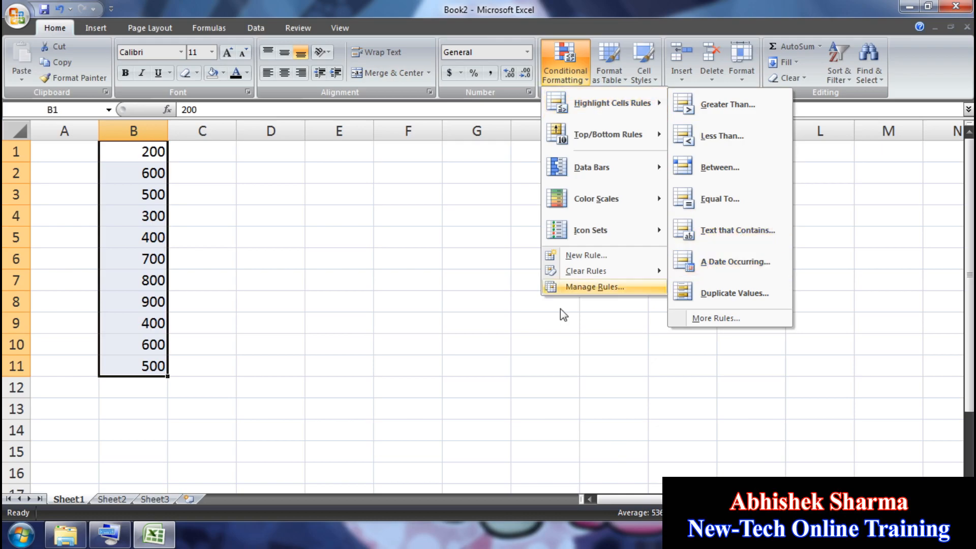
{"action": "left_click", "coordinate": [464, 267]}
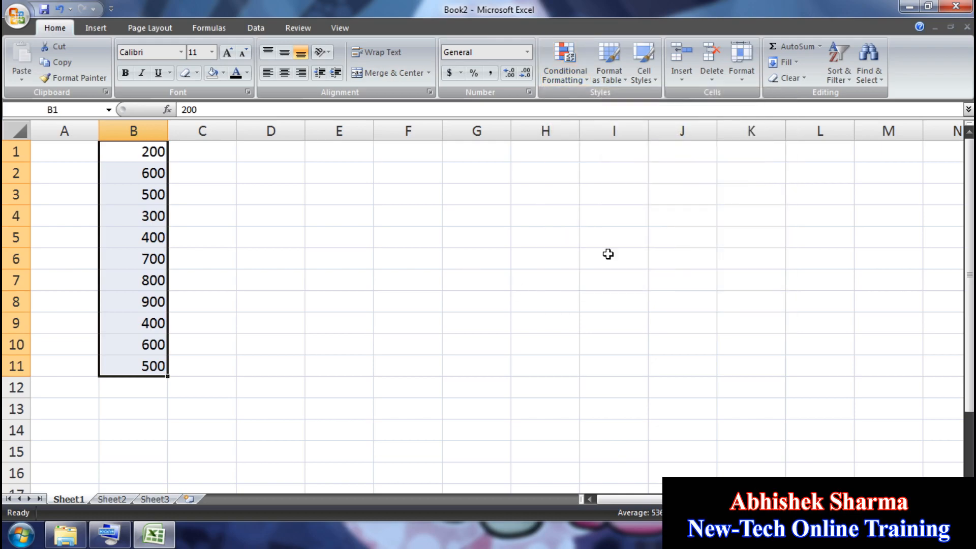
{"action": "left_click", "coordinate": [553, 77]}
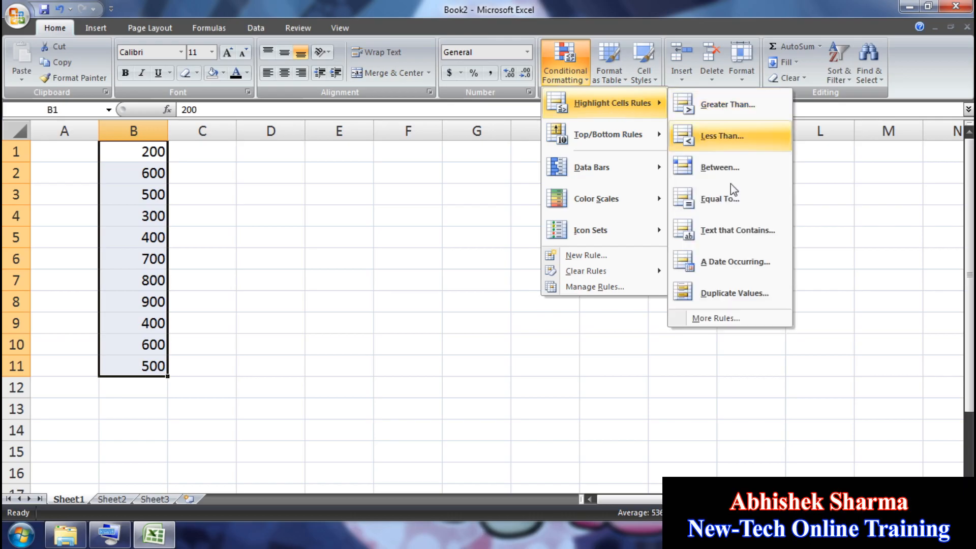
{"action": "left_click", "coordinate": [355, 237]}
Step: Enter CAT, BAT, RAT and MAT across E1:H1
{"action": "left_click", "coordinate": [350, 146]}
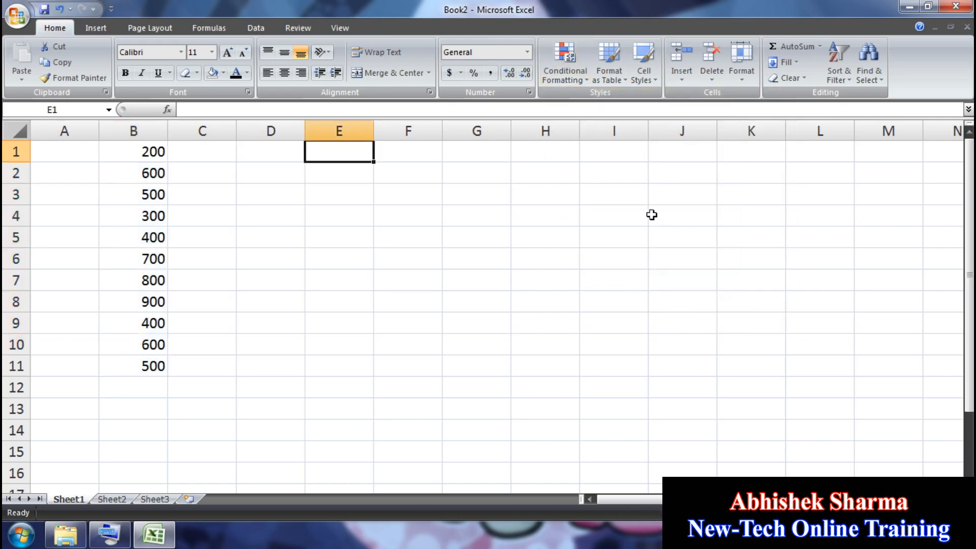
{"action": "type", "text": "CAT"}
{"action": "key", "text": "Tab"}
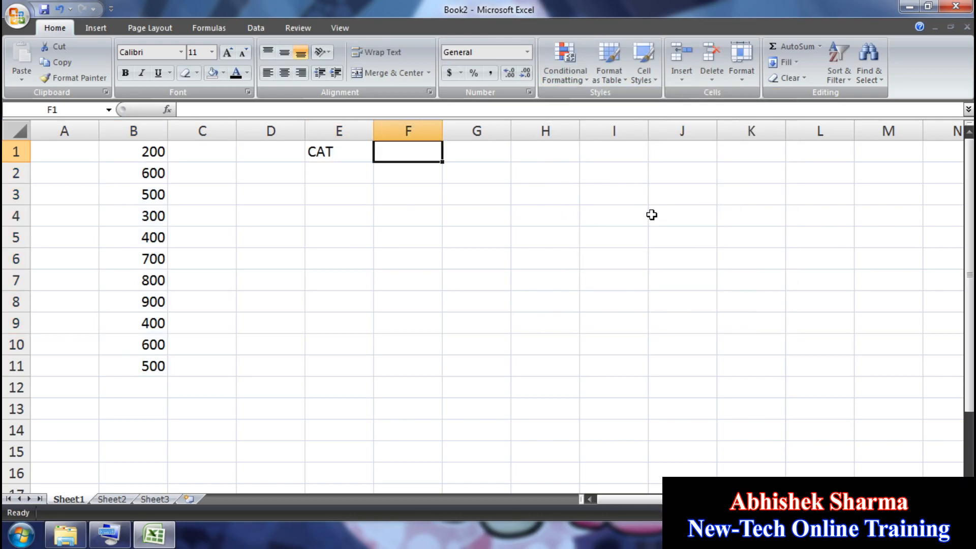
{"action": "type", "text": "BAT"}
{"action": "key", "text": "Tab"}
{"action": "type", "text": "RAT"}
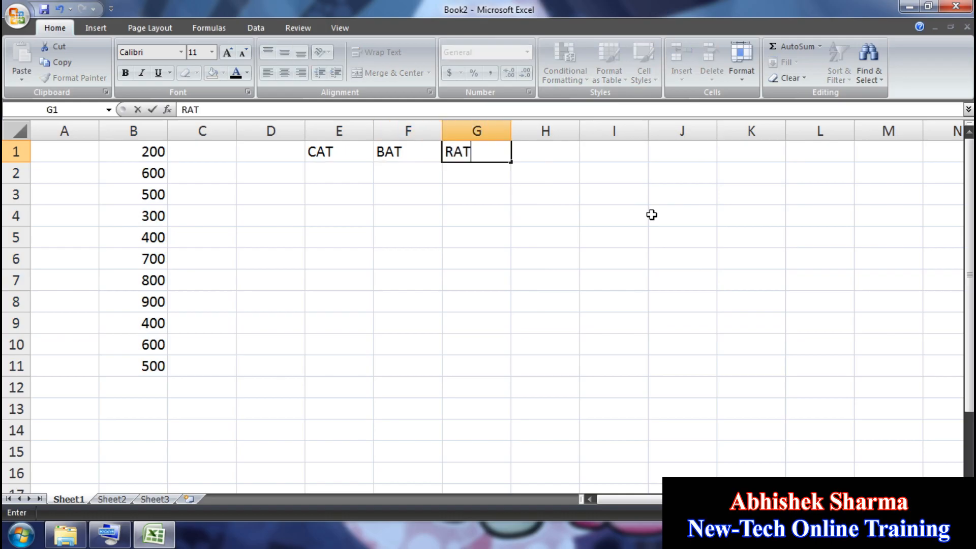
{"action": "key", "text": "Tab"}
{"action": "type", "text": "MAY"}
{"action": "key", "text": "BackSpace"}
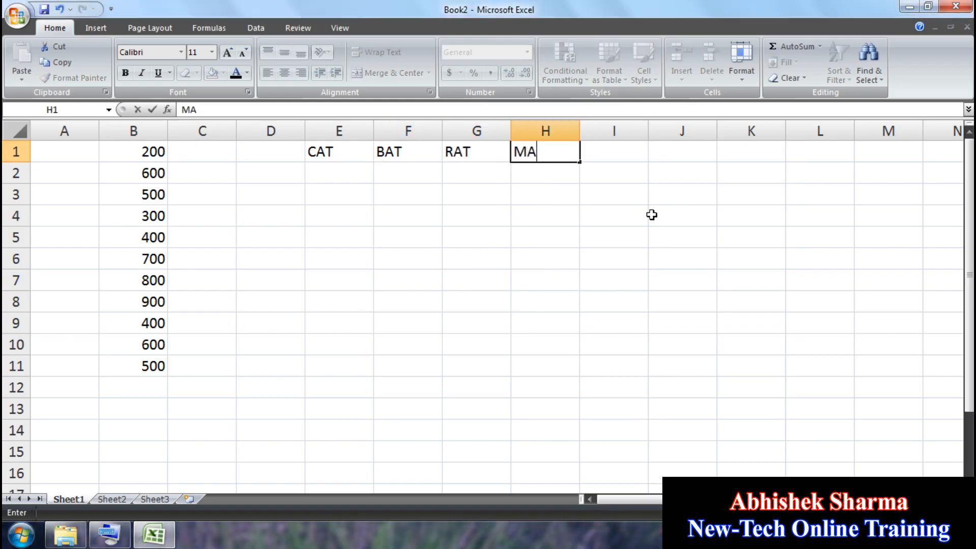
{"action": "type", "text": "T"}
{"action": "key", "text": "Down"}
Step: Enter MAT, RAT, BAT and CAT across E2:H2
{"action": "key", "text": "Left"}
{"action": "key", "text": "Left"}
{"action": "key", "text": "Left"}
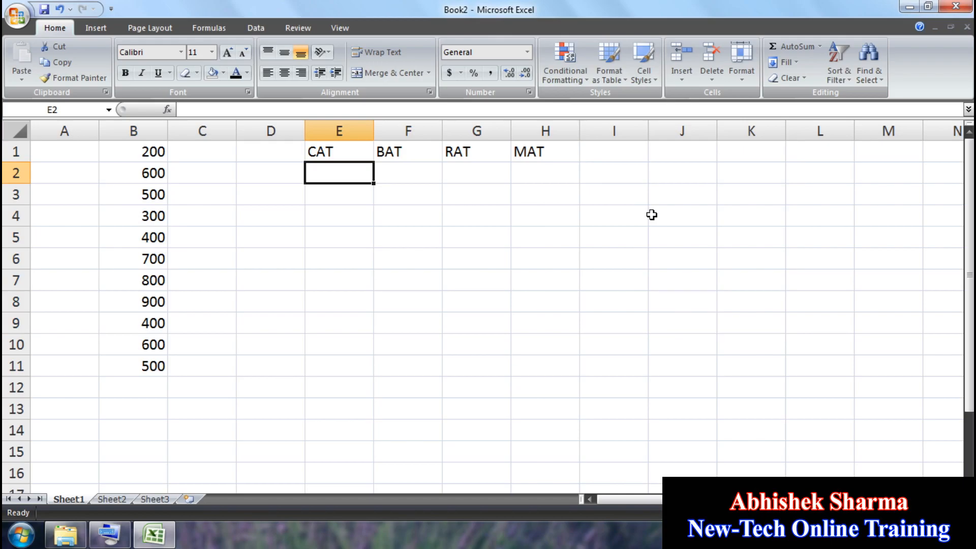
{"action": "type", "text": "MAT"}
{"action": "key", "text": "Tab"}
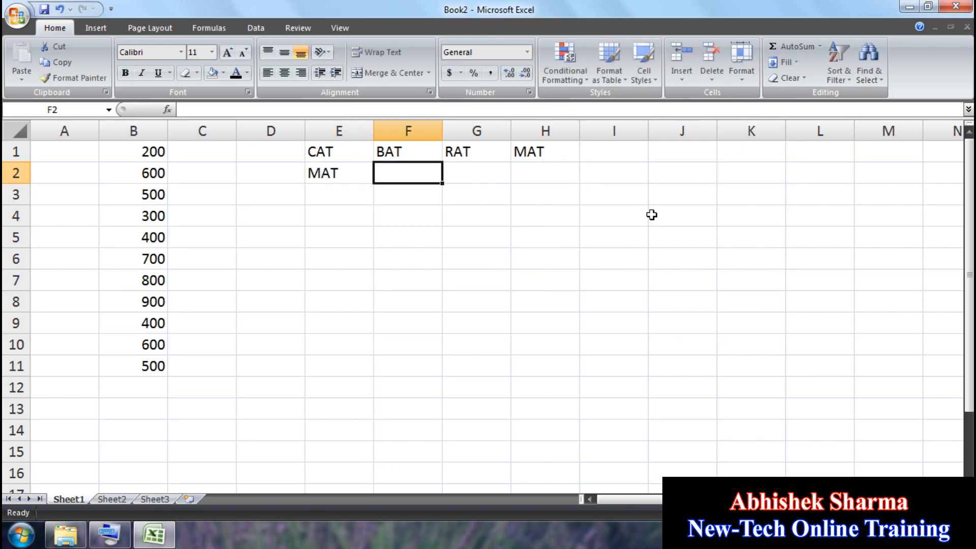
{"action": "type", "text": "RAT"}
{"action": "key", "text": "Tab"}
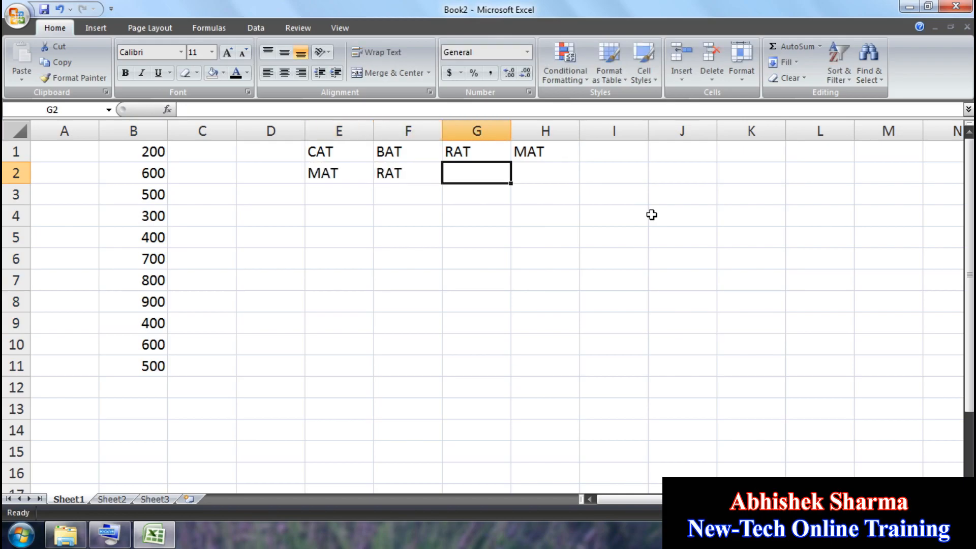
{"action": "type", "text": "BAT"}
{"action": "key", "text": "Tab"}
{"action": "type", "text": "CA"}
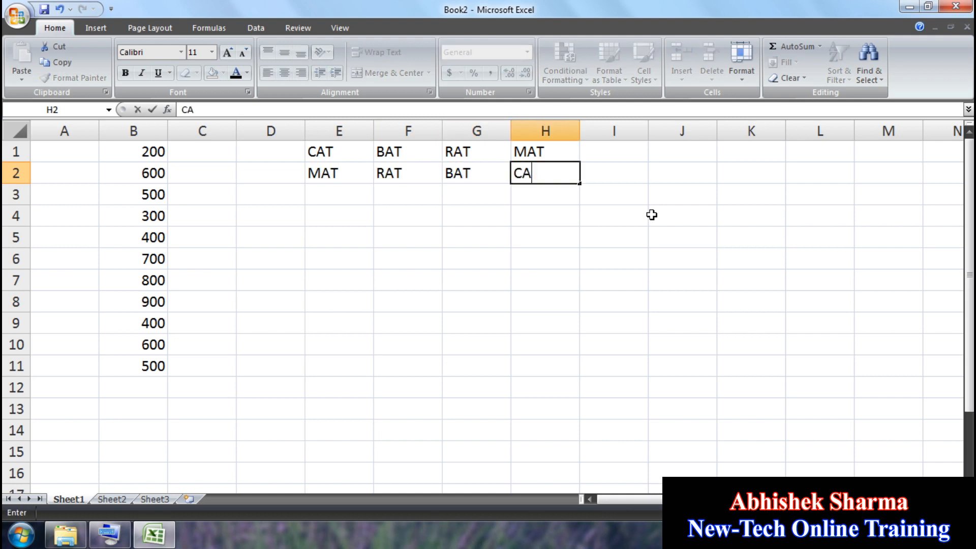
{"action": "key", "text": "Return"}
Step: Copy the word rows E1:H2 and paste them into E3 and E5
{"action": "left_click_drag", "start_coordinate": [346, 153], "coordinate": [514, 169]}
{"action": "left_click", "coordinate": [60, 62]}
{"action": "left_click", "coordinate": [330, 191]}
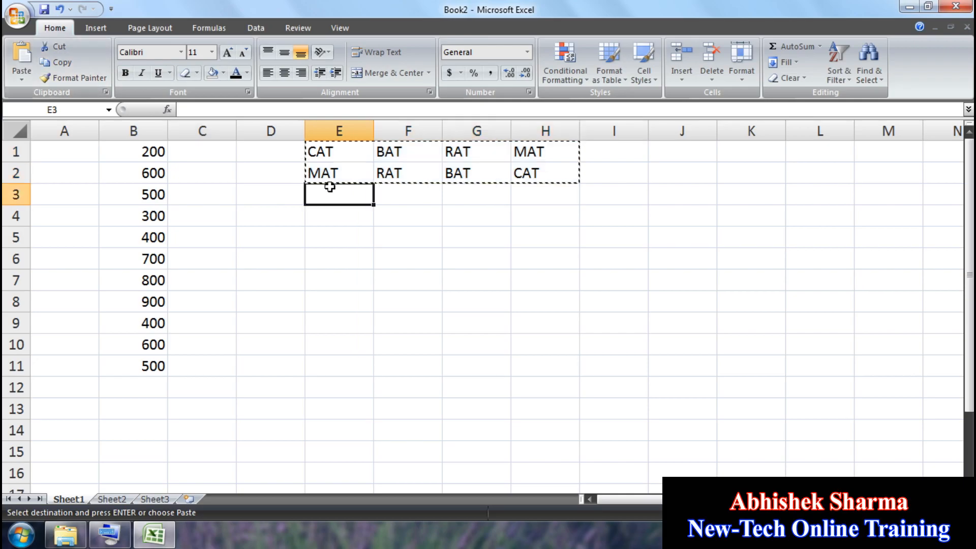
{"action": "left_click", "coordinate": [31, 58]}
{"action": "left_click", "coordinate": [312, 237]}
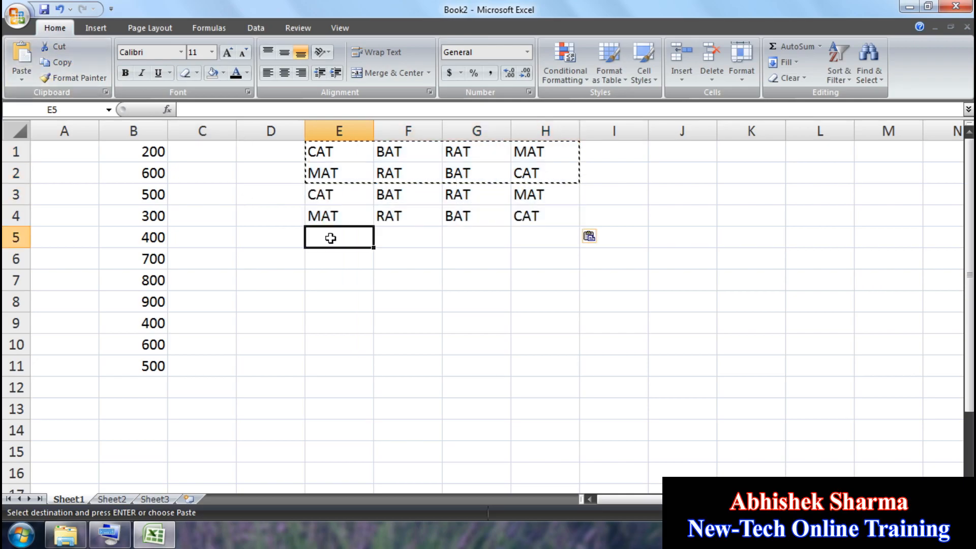
{"action": "left_click", "coordinate": [20, 59]}
{"action": "key", "text": "Escape"}
{"action": "left_click", "coordinate": [443, 284]}
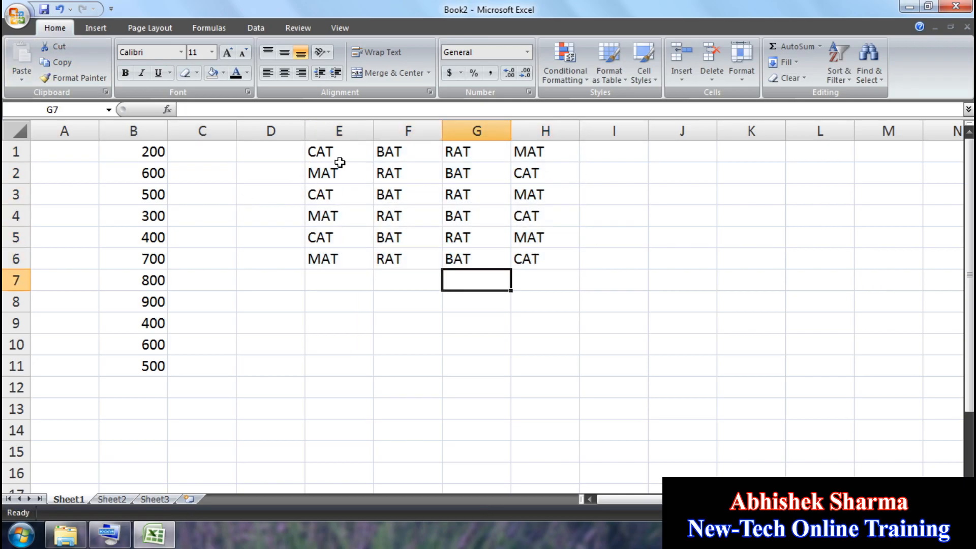
{"action": "left_click_drag", "start_coordinate": [329, 153], "coordinate": [530, 258]}
{"action": "left_click", "coordinate": [566, 66]}
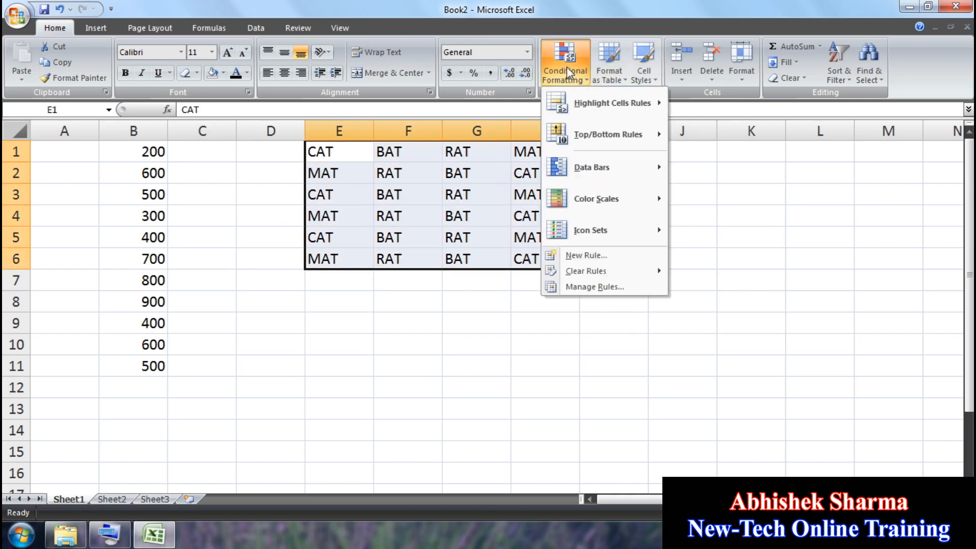
{"action": "mouse_move", "coordinate": [605, 104]}
{"action": "left_click", "coordinate": [780, 224]}
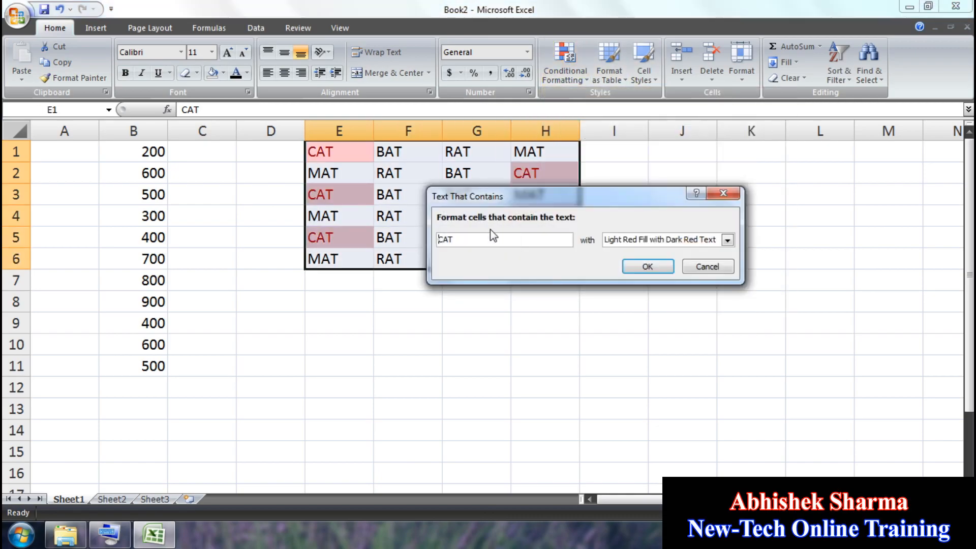
{"action": "left_click_drag", "start_coordinate": [507, 223], "coordinate": [547, 292]}
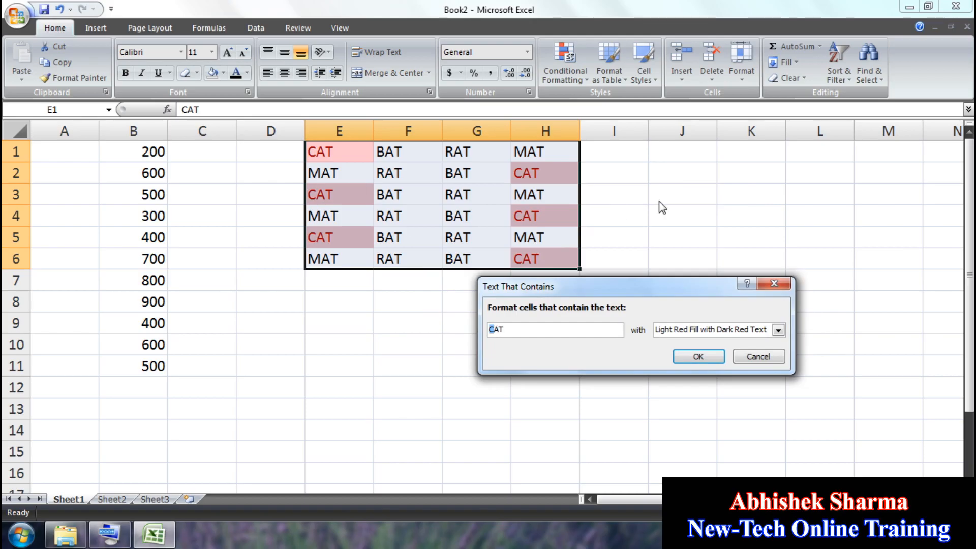
{"action": "type", "text": "M"}
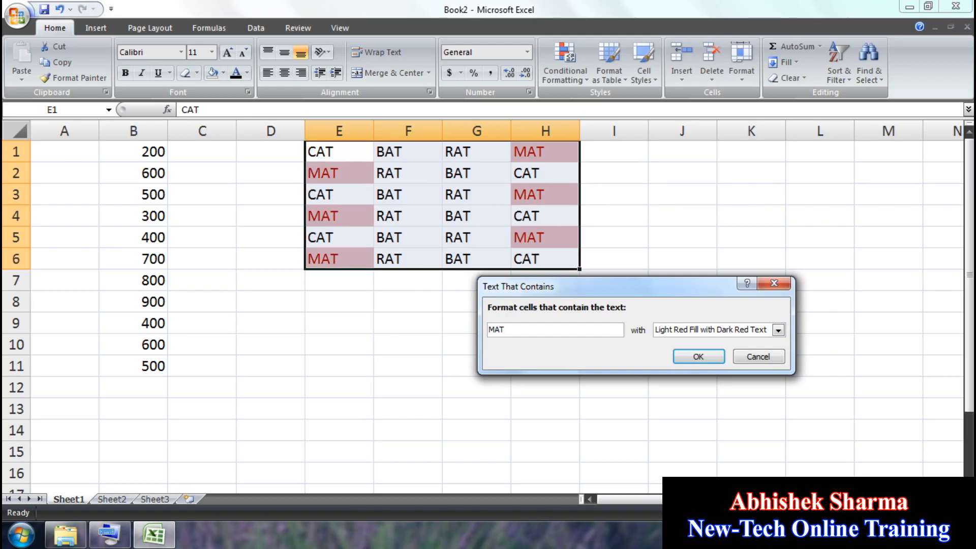
{"action": "key", "text": "BackSpace"}
{"action": "type", "text": "B"}
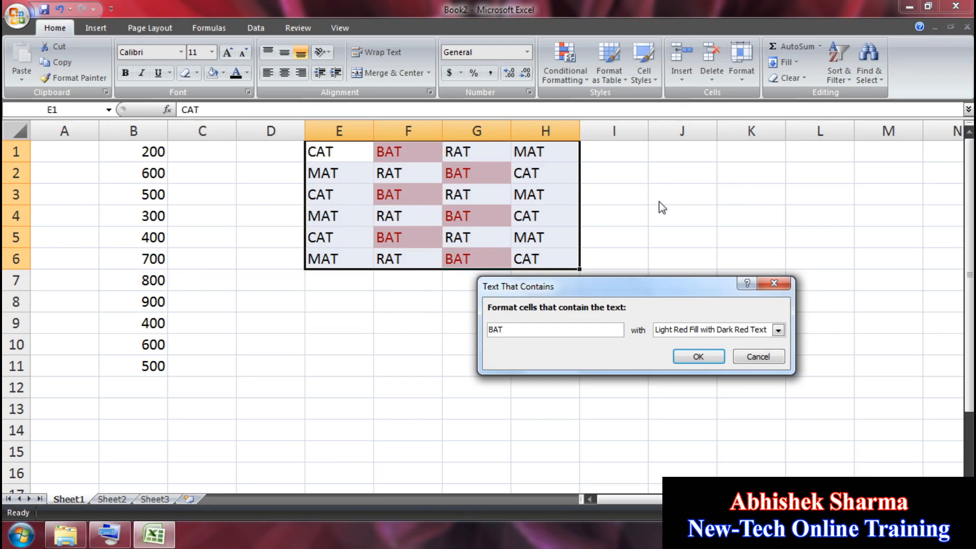
{"action": "left_click", "coordinate": [759, 357]}
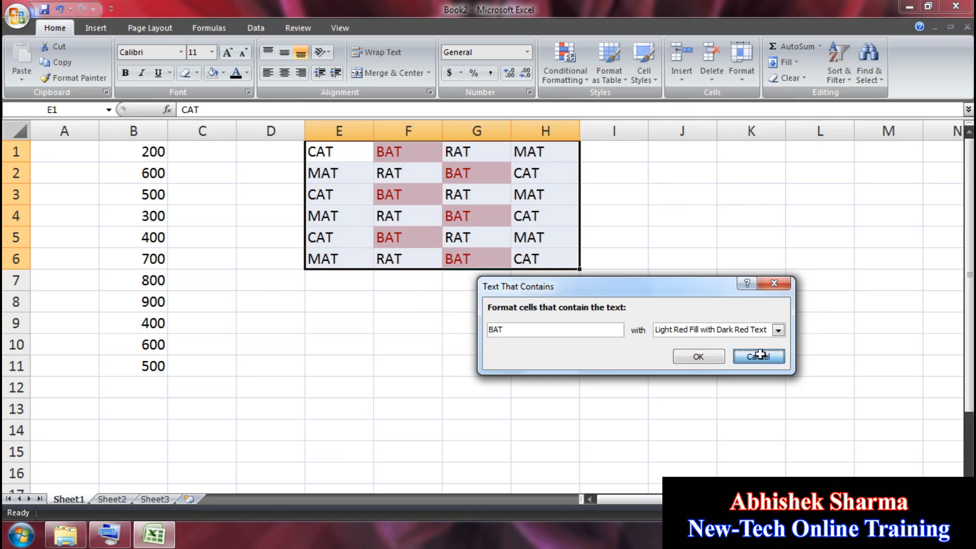
{"action": "left_click", "coordinate": [657, 212]}
{"action": "left_click", "coordinate": [559, 63]}
{"action": "mouse_move", "coordinate": [610, 103]}
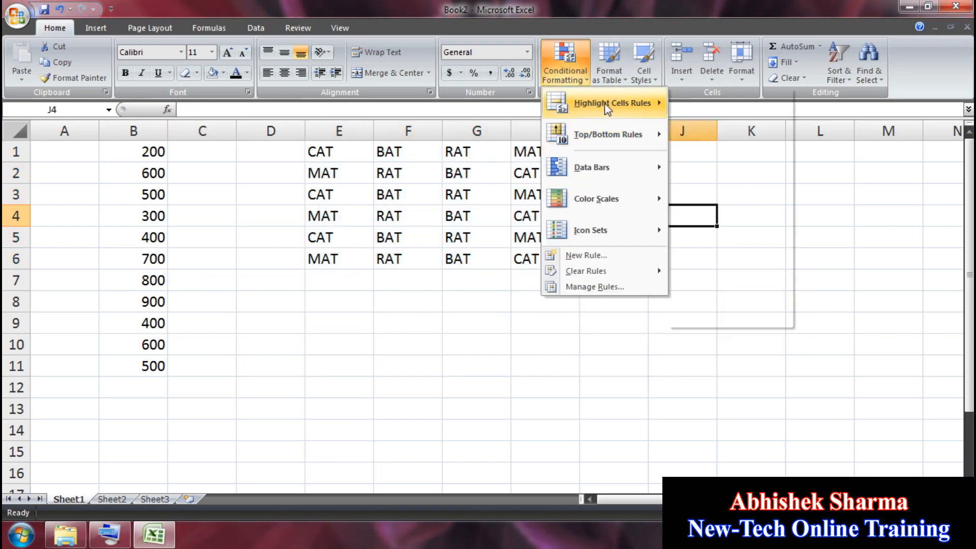
{"action": "left_click", "coordinate": [604, 373]}
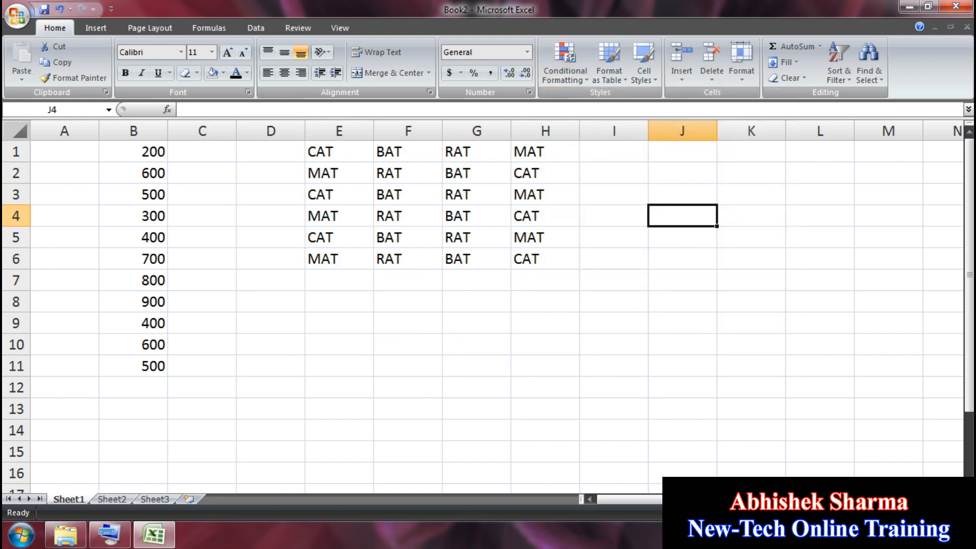
{"action": "left_click", "coordinate": [677, 290]}
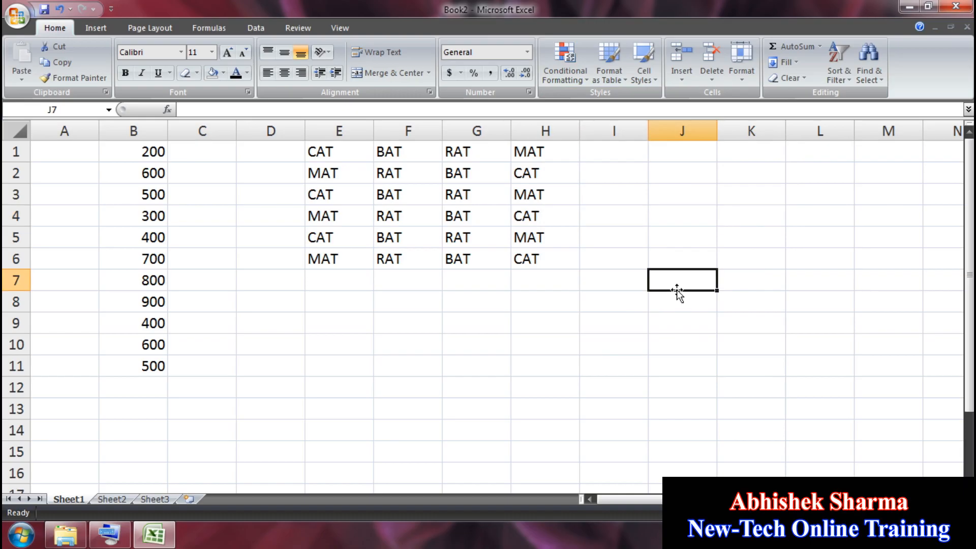
Step: Enter 1-OCT-2020 in J1 and 2-OCT-2020 in J2
{"action": "left_click", "coordinate": [665, 152]}
{"action": "type", "text": "1"}
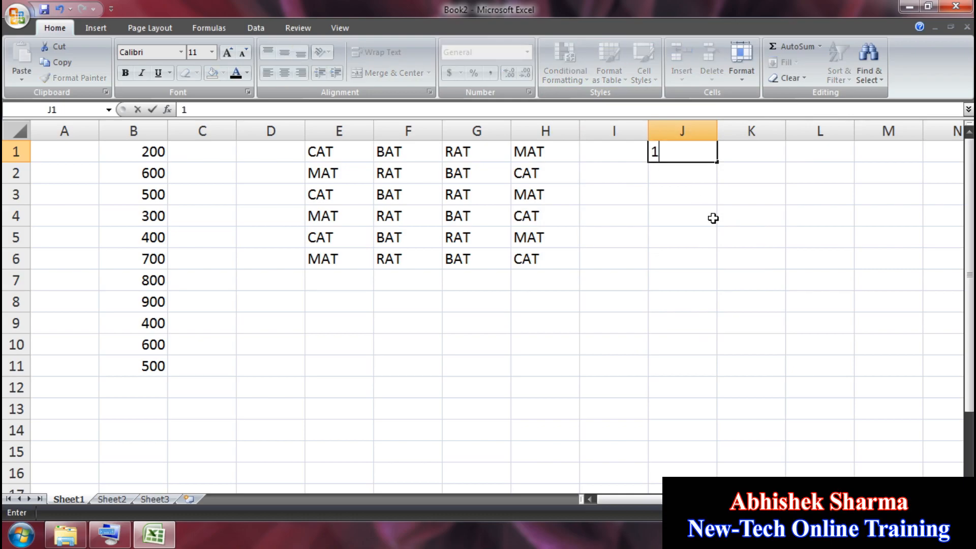
{"action": "type", "text": "-OCT-2020"}
{"action": "key", "text": "Return"}
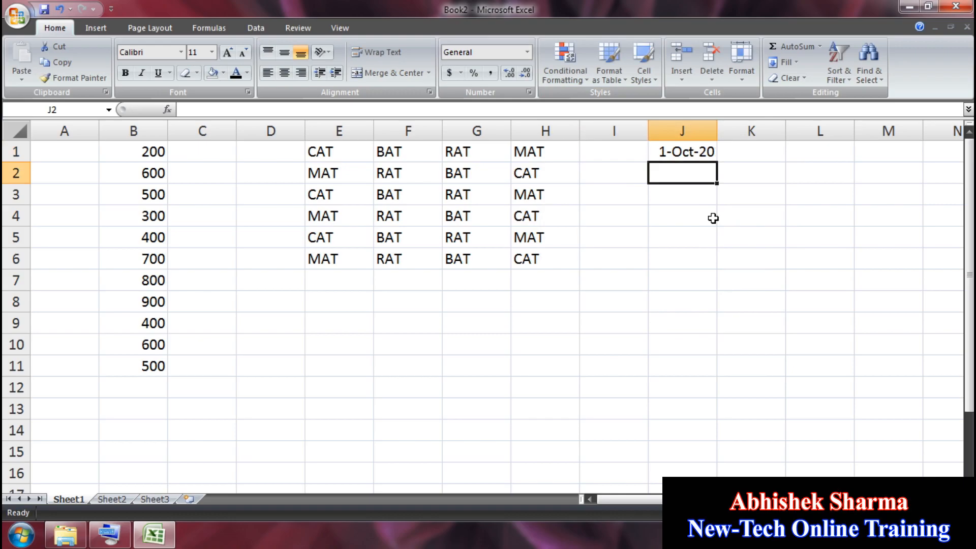
{"action": "type", "text": "2-O"}
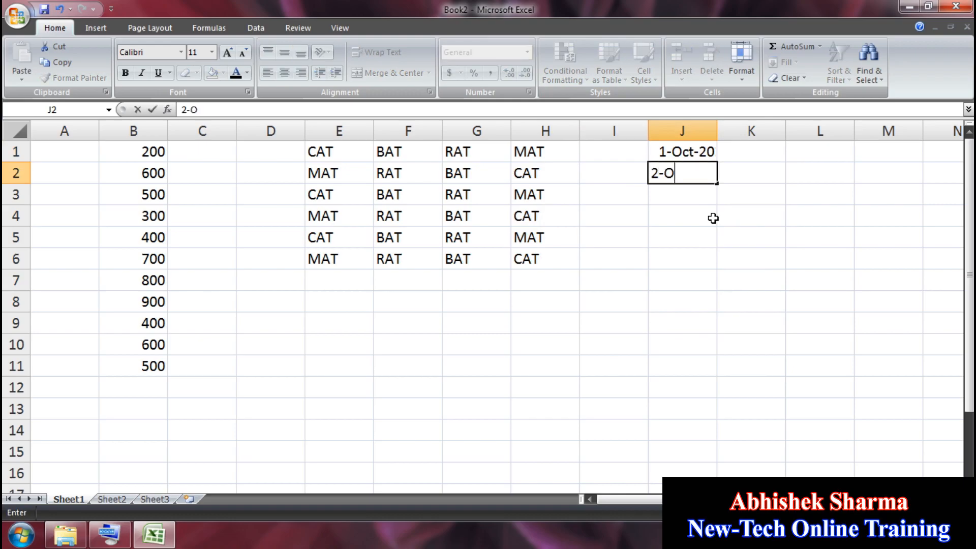
{"action": "type", "text": "CT-2020"}
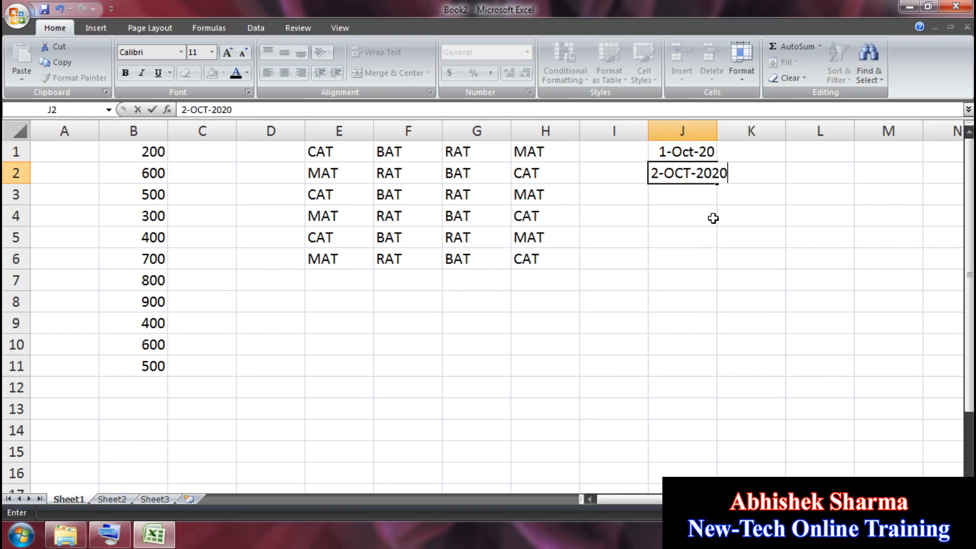
{"action": "key", "text": "Return"}
Step: Fill the daily date series down to 31-Dec-20 in J92 and widen column J
{"action": "left_click_drag", "start_coordinate": [687, 155], "coordinate": [716, 506]}
{"action": "left_click_drag", "start_coordinate": [711, 486], "coordinate": [702, 226]}
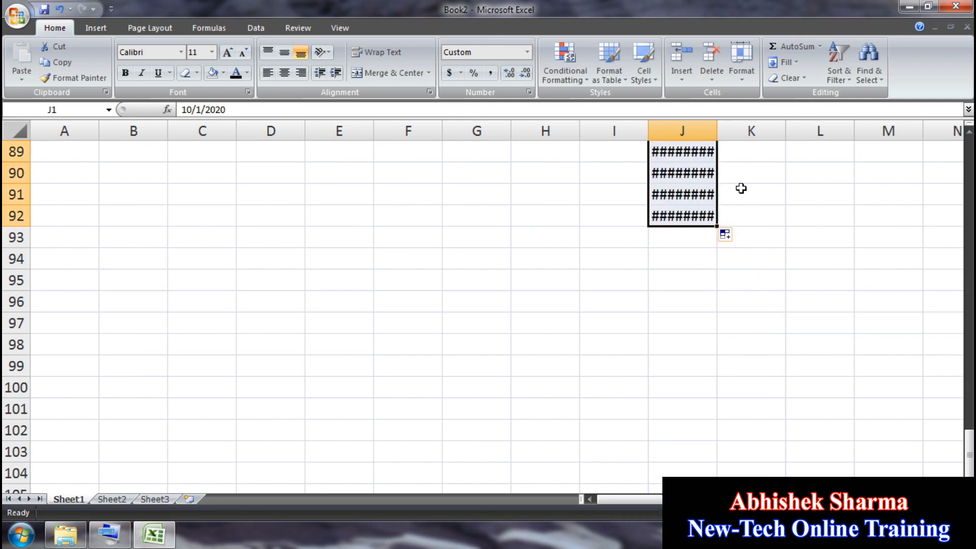
{"action": "left_click_drag", "start_coordinate": [718, 130], "coordinate": [740, 130]}
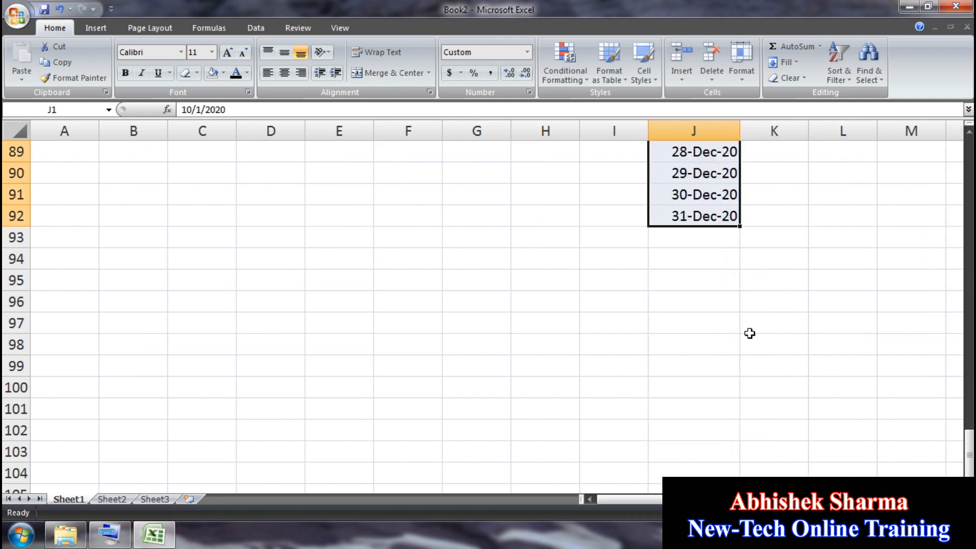
{"action": "left_click_drag", "start_coordinate": [962, 454], "coordinate": [938, 142]}
{"action": "left_click_drag", "start_coordinate": [969, 189], "coordinate": [949, 465]}
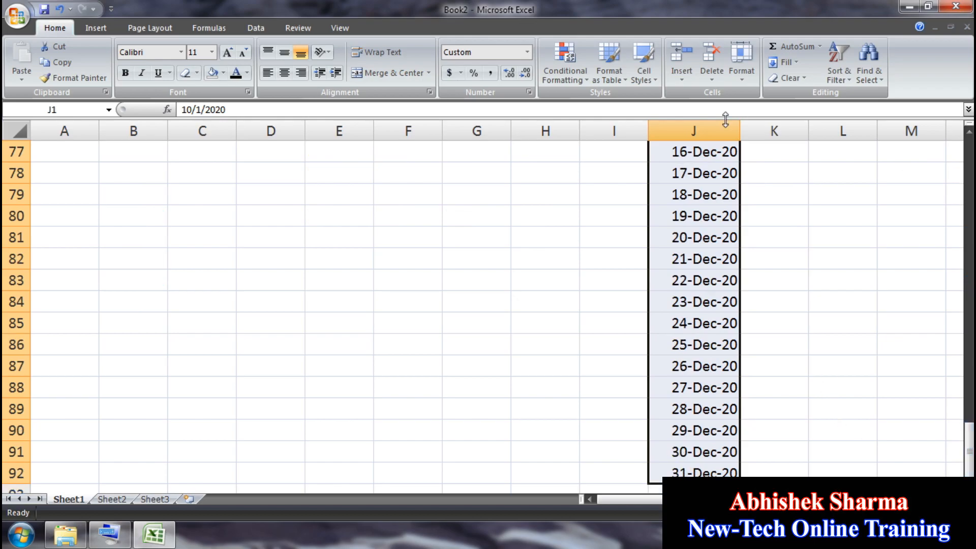
{"action": "left_click", "coordinate": [568, 70]}
{"action": "mouse_move", "coordinate": [630, 109]}
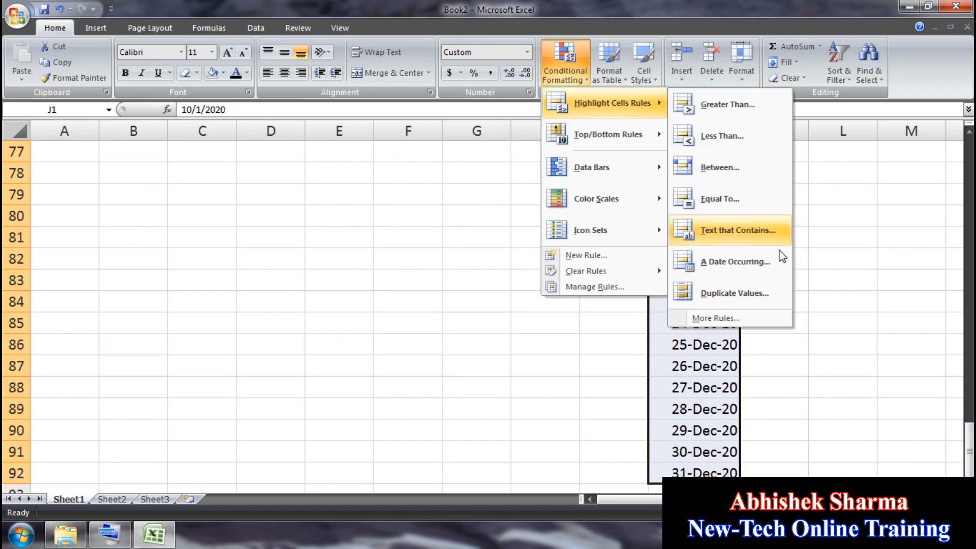
{"action": "left_click", "coordinate": [741, 269]}
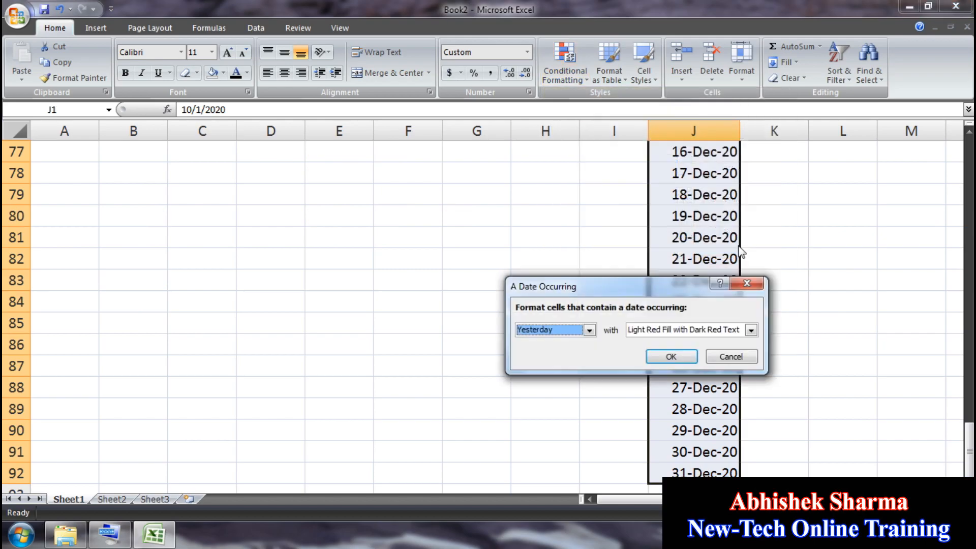
{"action": "left_click_drag", "start_coordinate": [666, 280], "coordinate": [362, 164]}
{"action": "left_click", "coordinate": [234, 203]}
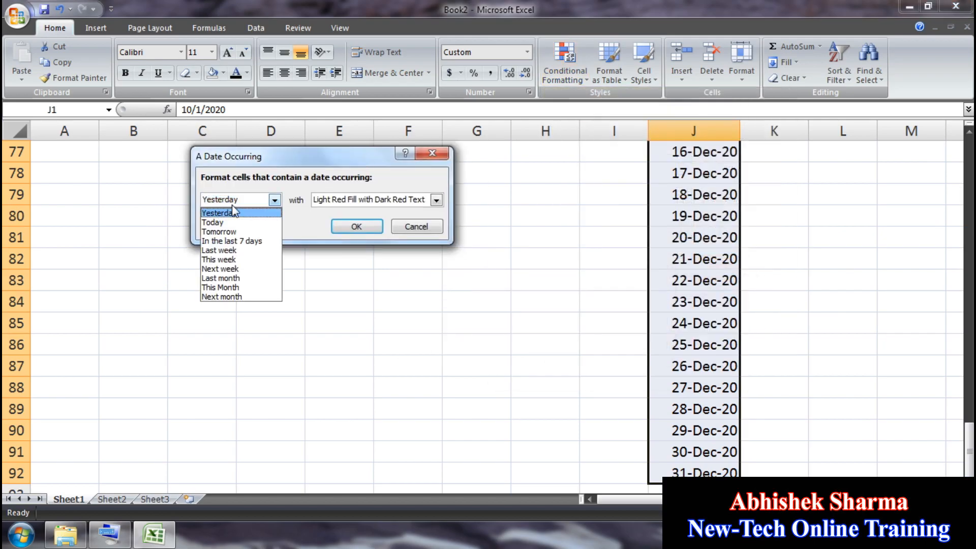
{"action": "left_click", "coordinate": [234, 213]}
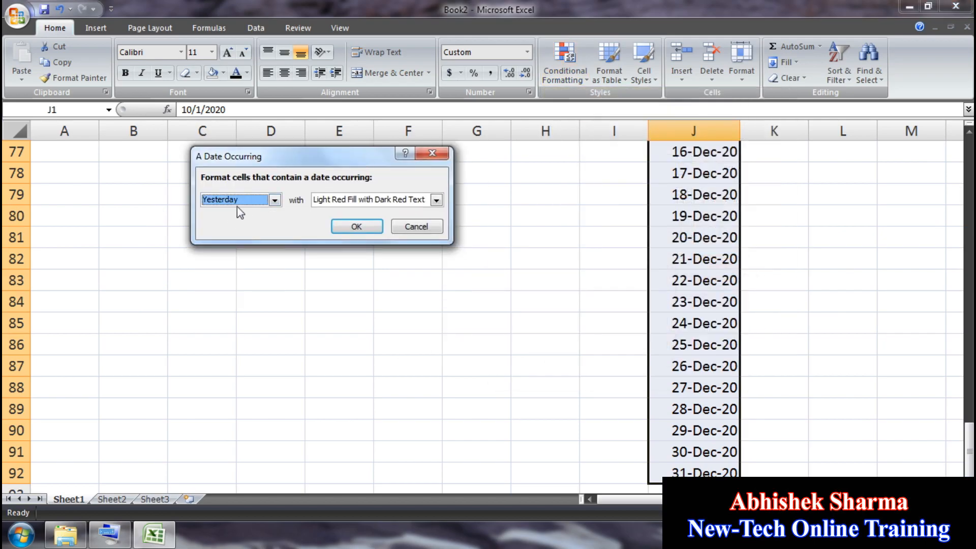
{"action": "left_click", "coordinate": [357, 227]}
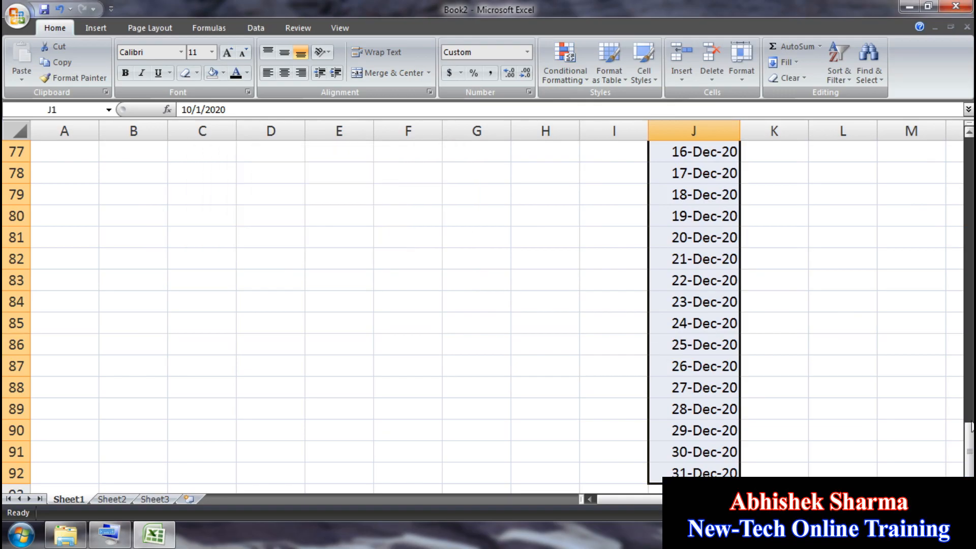
{"action": "left_click_drag", "start_coordinate": [971, 427], "coordinate": [970, 303]}
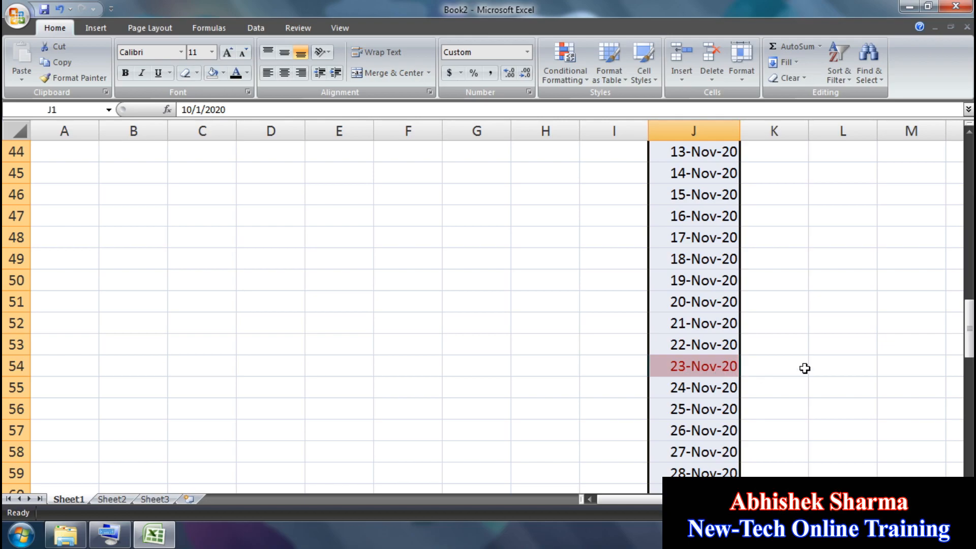
{"action": "key", "text": "ctrl+z"}
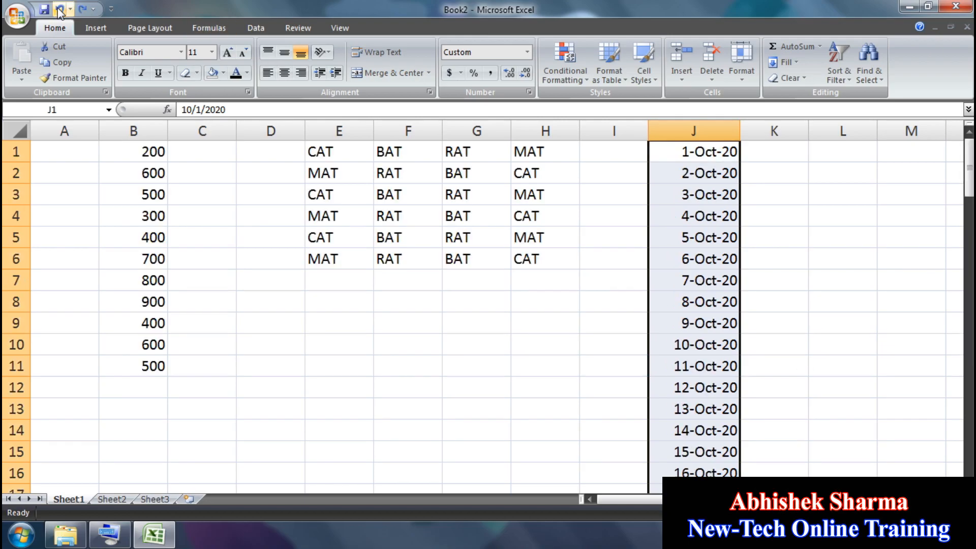
{"action": "left_click", "coordinate": [567, 64]}
{"action": "mouse_move", "coordinate": [651, 103]}
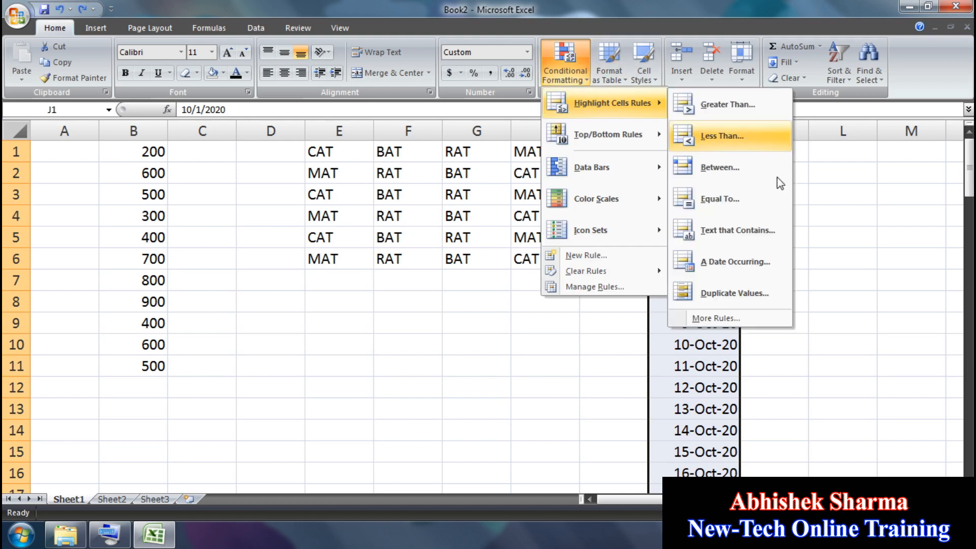
{"action": "left_click", "coordinate": [782, 269]}
{"action": "left_click", "coordinate": [274, 199]}
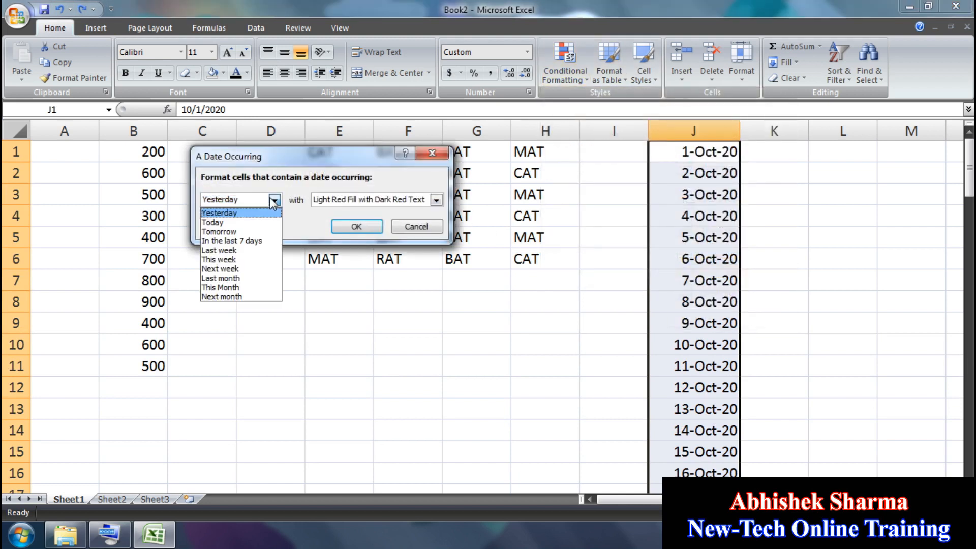
{"action": "left_click", "coordinate": [247, 224]}
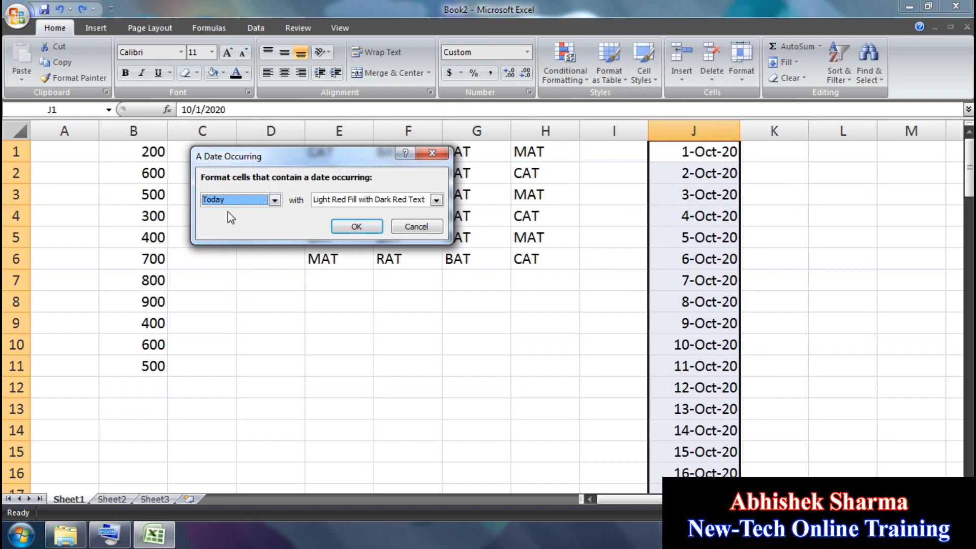
{"action": "left_click", "coordinate": [356, 227]}
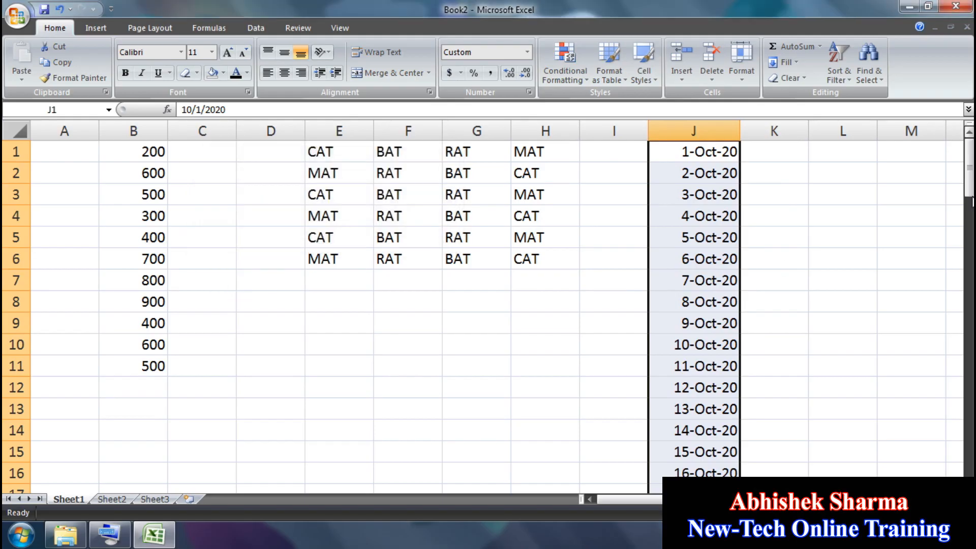
{"action": "left_click_drag", "start_coordinate": [972, 202], "coordinate": [915, 378]}
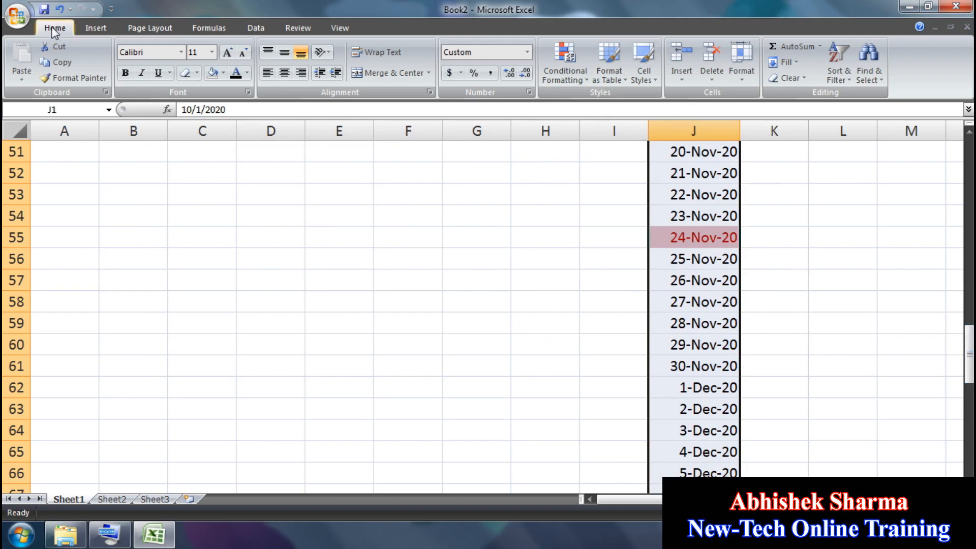
{"action": "left_click", "coordinate": [58, 10]}
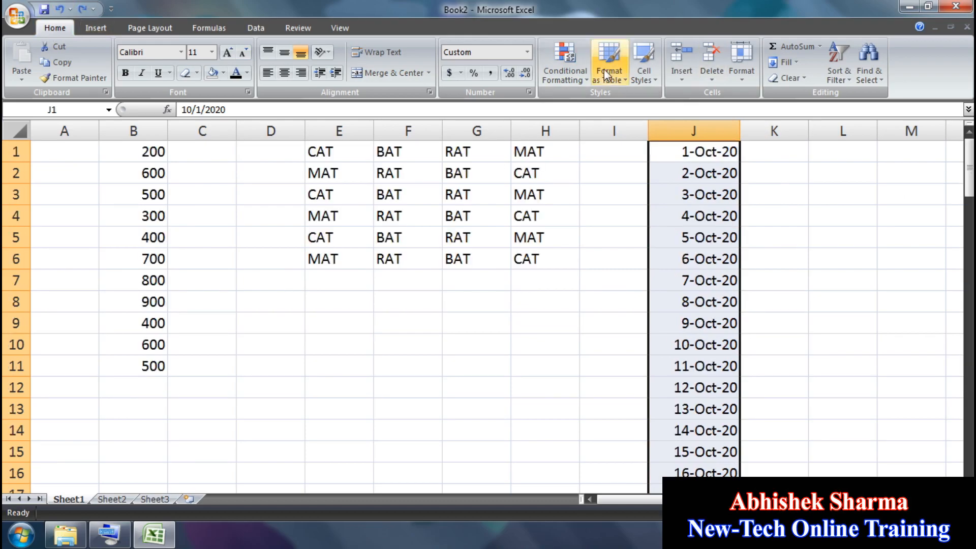
{"action": "left_click", "coordinate": [564, 74]}
{"action": "mouse_move", "coordinate": [613, 103]}
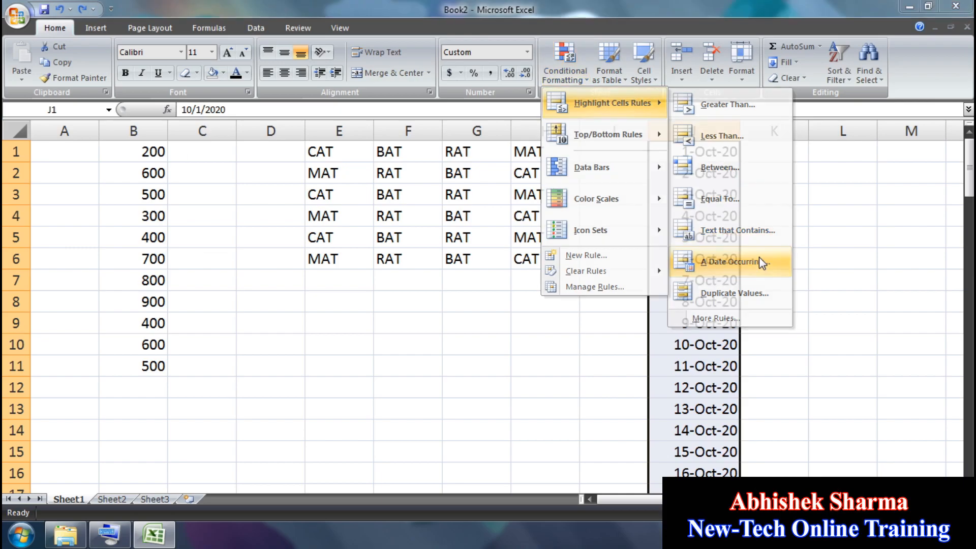
{"action": "left_click", "coordinate": [761, 263]}
{"action": "left_click", "coordinate": [275, 201]}
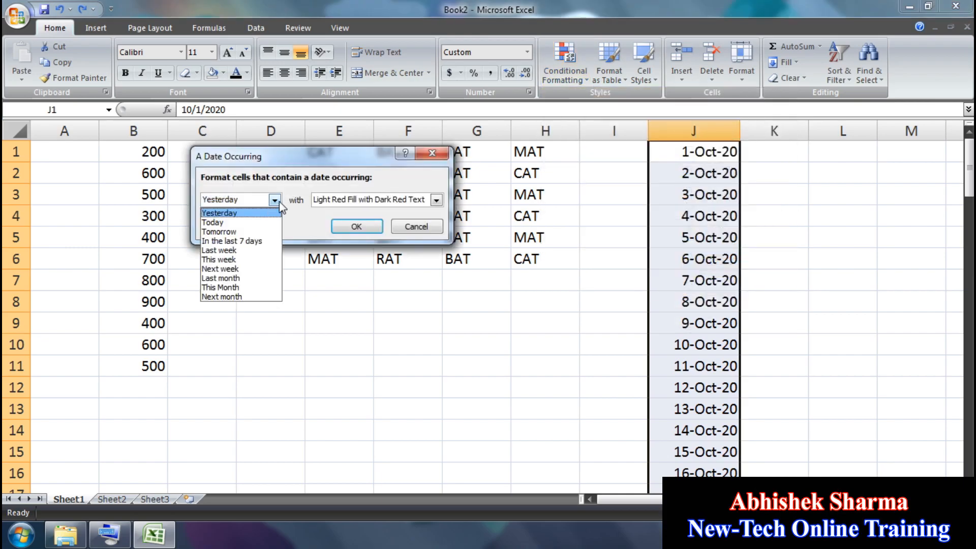
{"action": "left_click", "coordinate": [243, 271]}
{"action": "left_click", "coordinate": [356, 225]}
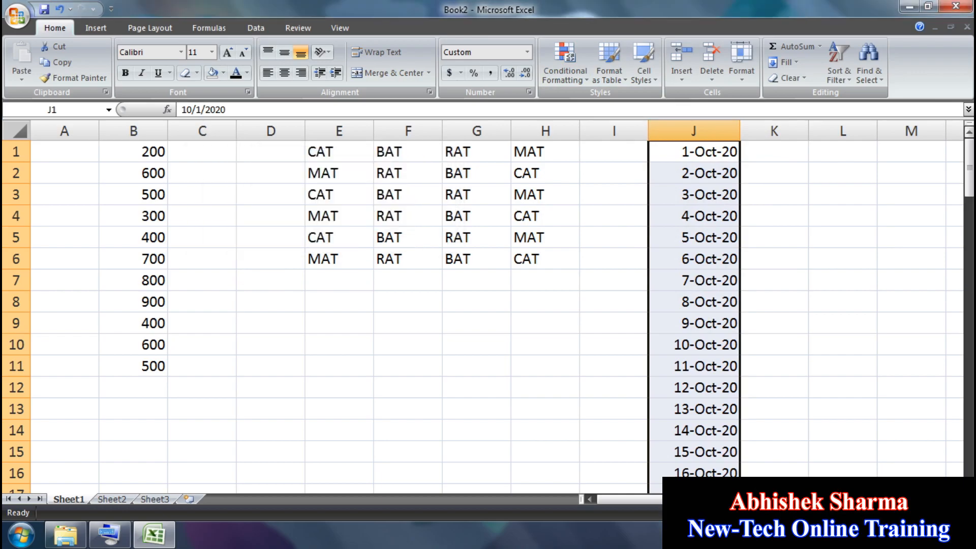
{"action": "left_click_drag", "start_coordinate": [970, 166], "coordinate": [970, 374]}
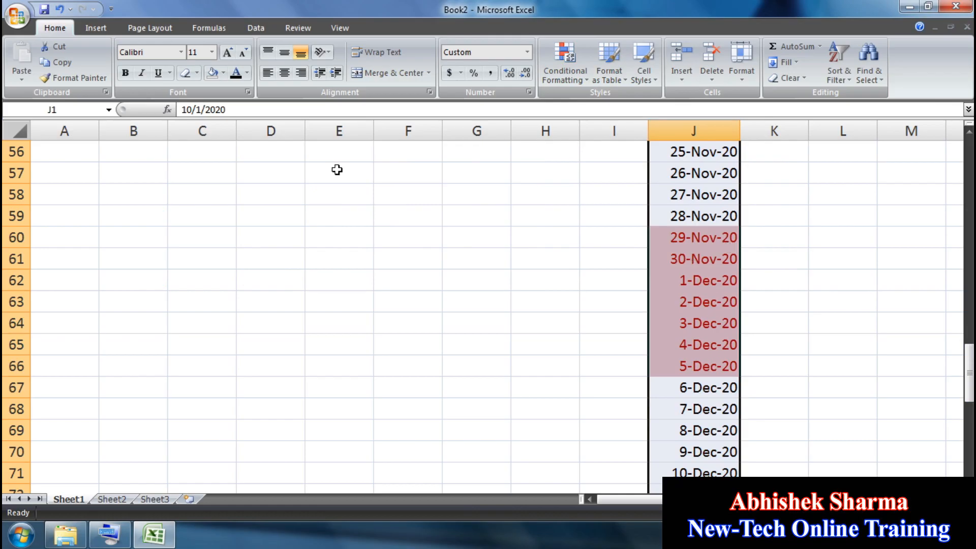
{"action": "left_click", "coordinate": [59, 8]}
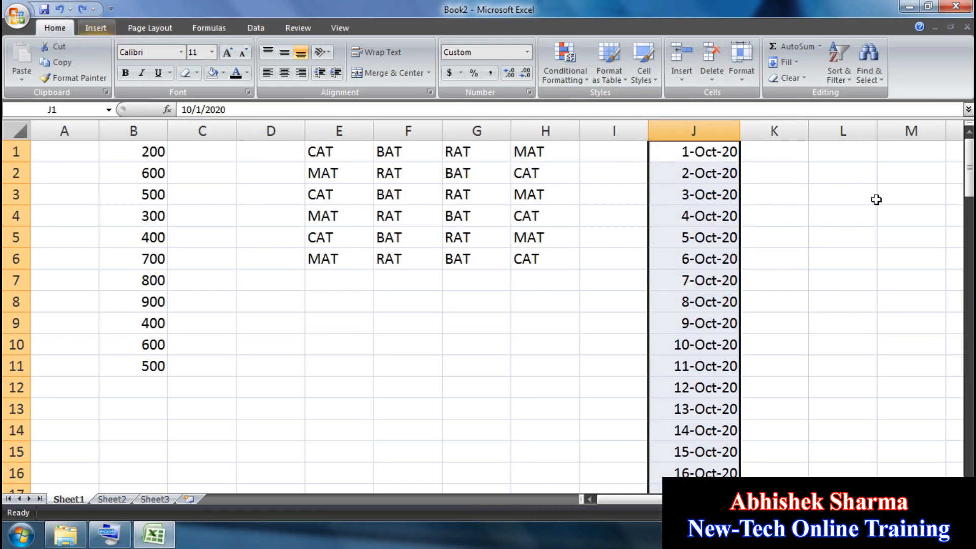
{"action": "left_click", "coordinate": [575, 75]}
{"action": "mouse_move", "coordinate": [616, 112]}
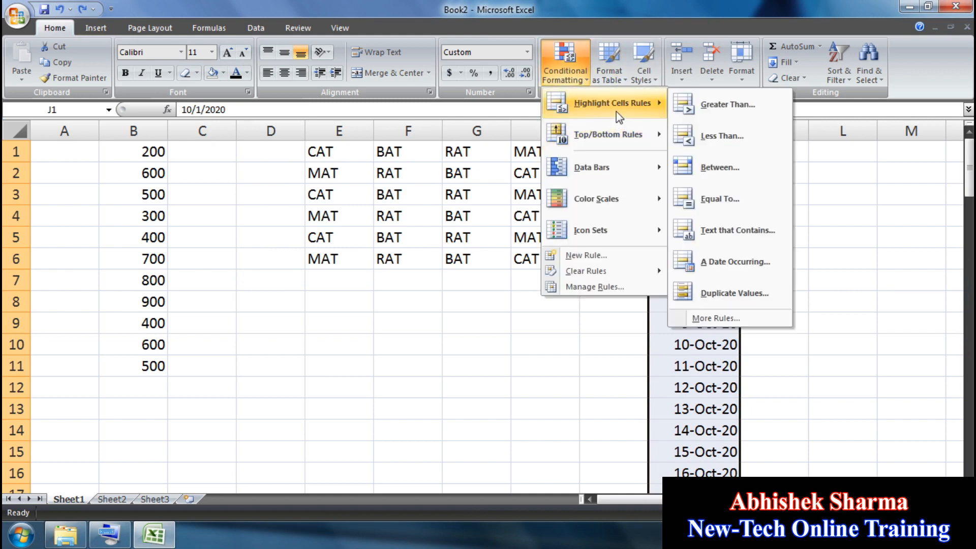
{"action": "left_click", "coordinate": [747, 262]}
{"action": "left_click", "coordinate": [274, 200]}
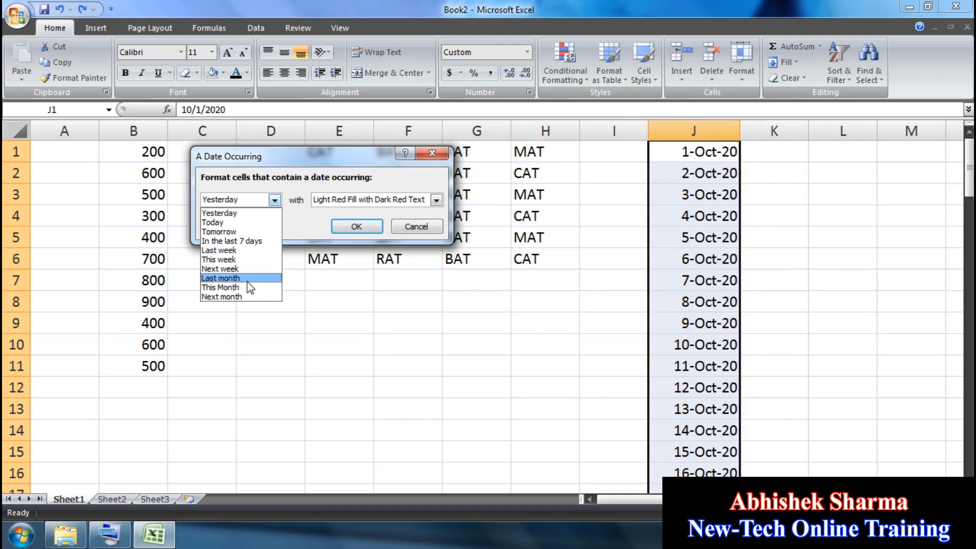
{"action": "left_click", "coordinate": [248, 281]}
{"action": "left_click", "coordinate": [358, 226]}
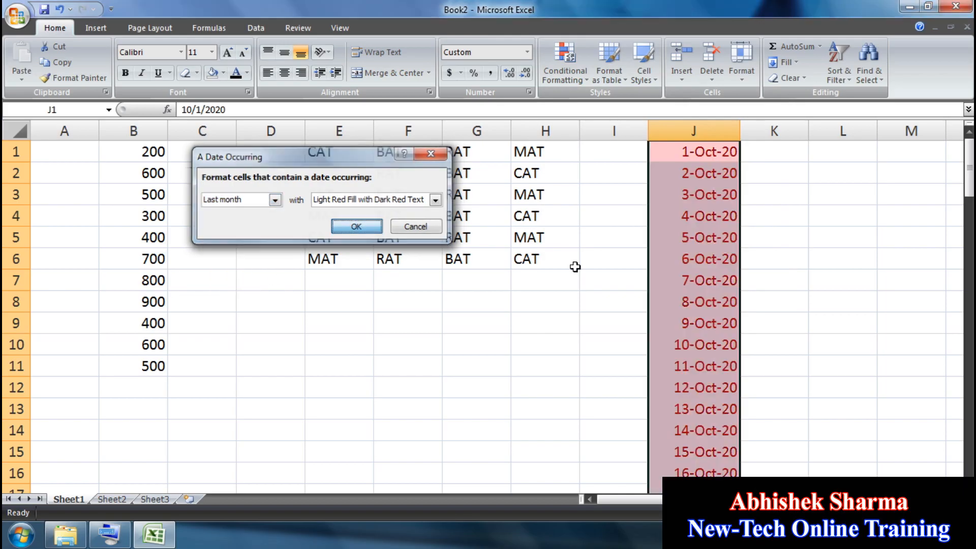
{"action": "left_click_drag", "start_coordinate": [971, 191], "coordinate": [971, 197]}
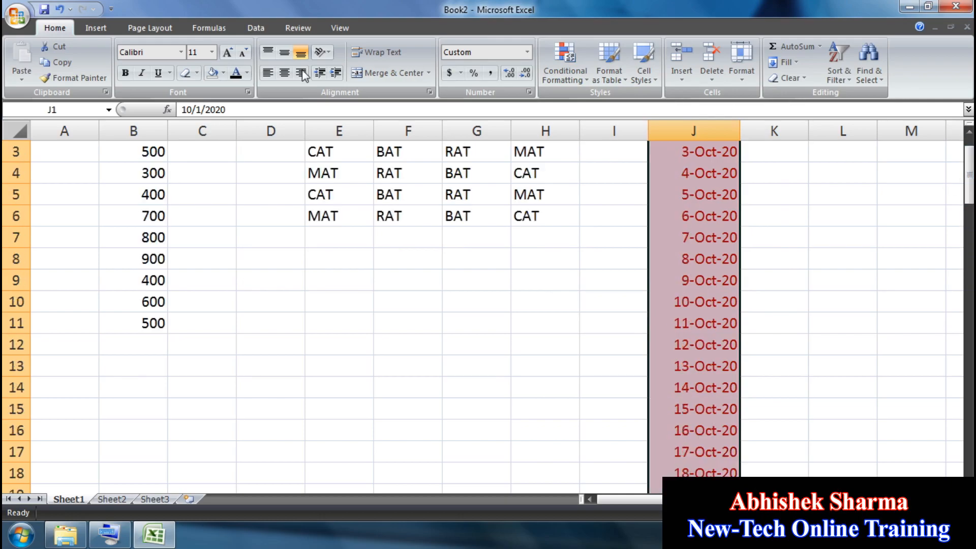
{"action": "left_click", "coordinate": [59, 9]}
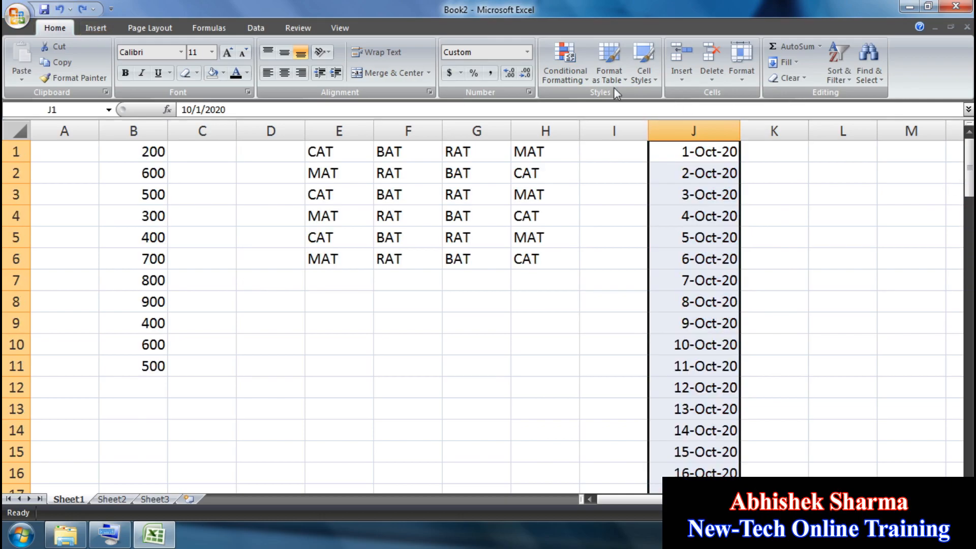
Step: Highlight column J dates occurring Next month, then undo it
{"action": "left_click", "coordinate": [572, 76]}
{"action": "mouse_move", "coordinate": [606, 139]}
{"action": "mouse_move", "coordinate": [622, 104]}
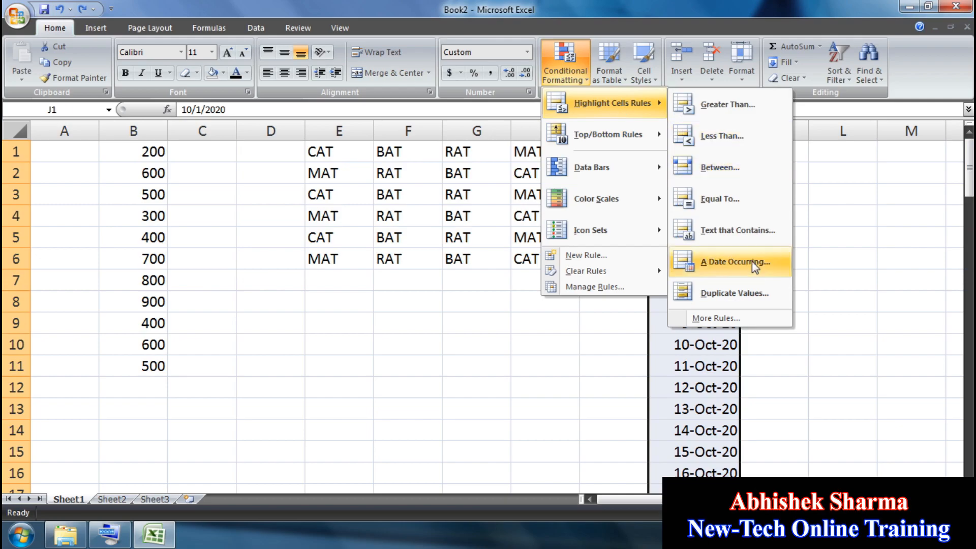
{"action": "left_click", "coordinate": [752, 261]}
{"action": "left_click", "coordinate": [269, 201]}
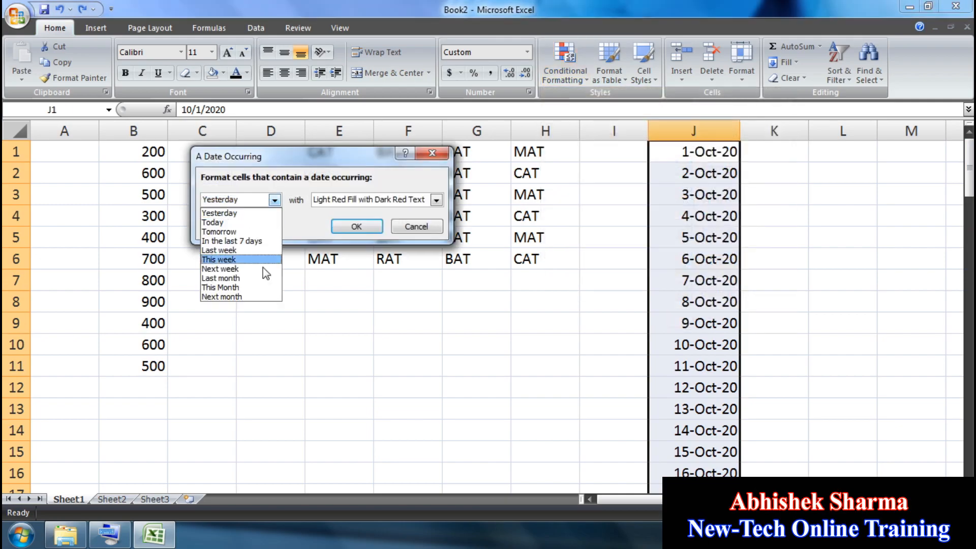
{"action": "left_click", "coordinate": [251, 296]}
{"action": "left_click", "coordinate": [356, 226]}
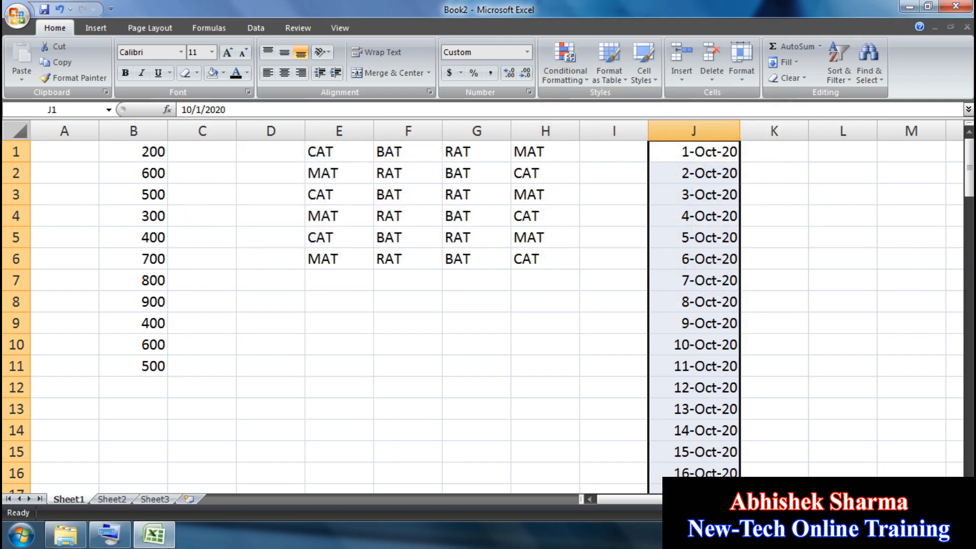
{"action": "left_click_drag", "start_coordinate": [969, 186], "coordinate": [969, 402]}
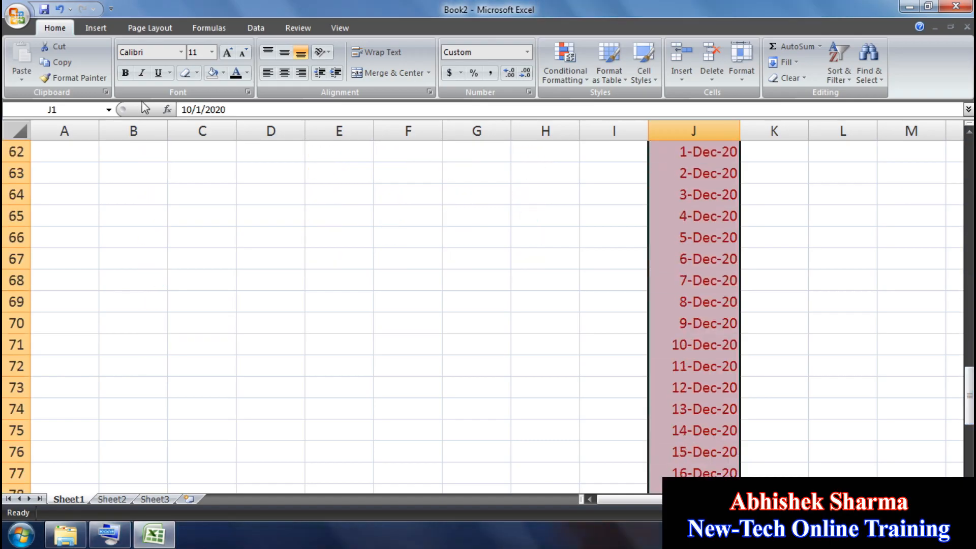
{"action": "left_click", "coordinate": [59, 9]}
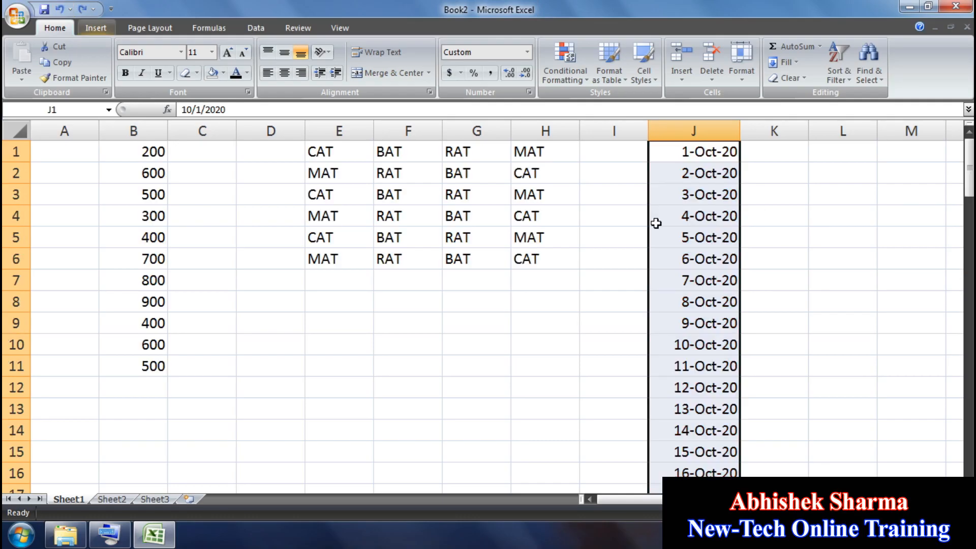
Step: Highlight dates occurring This Month, then undo that highlight too
{"action": "left_click", "coordinate": [559, 81]}
{"action": "mouse_move", "coordinate": [623, 104]}
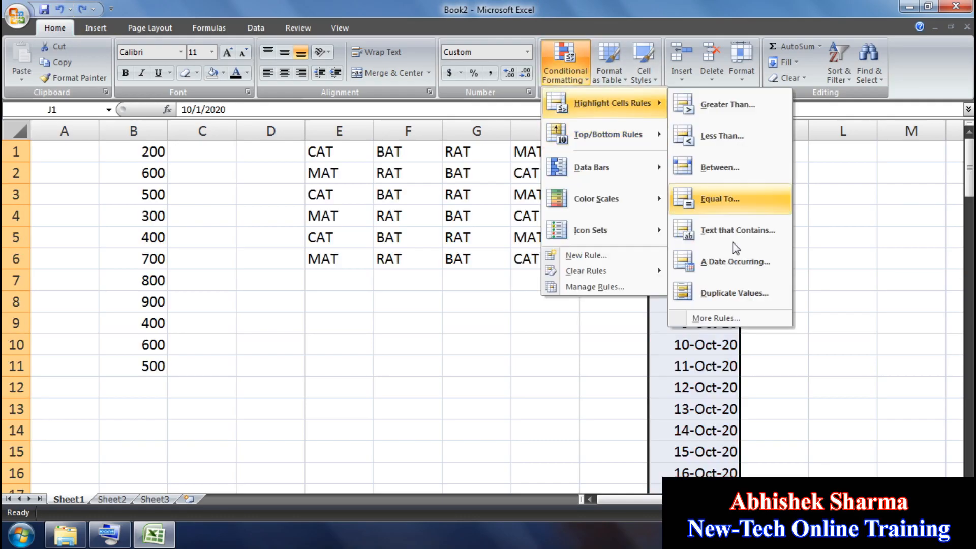
{"action": "left_click", "coordinate": [721, 265]}
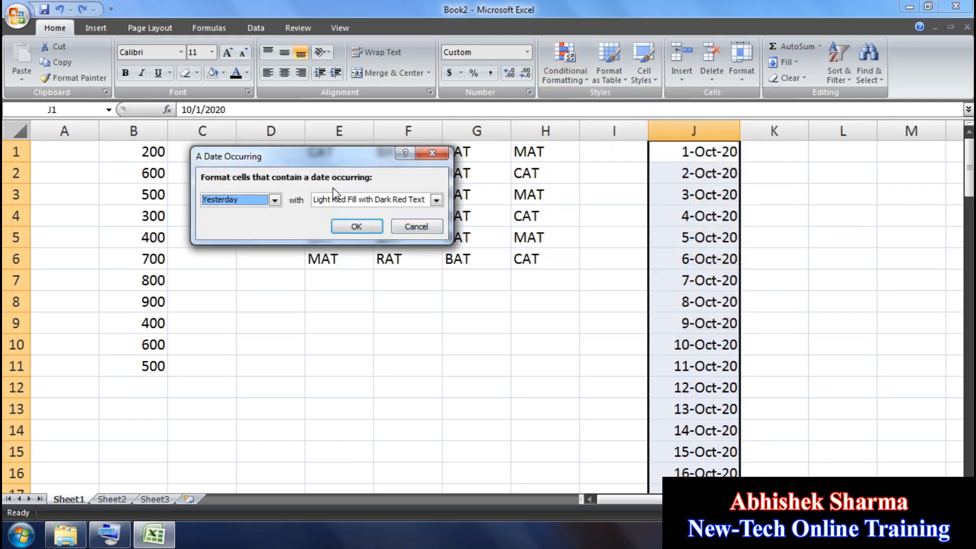
{"action": "left_click", "coordinate": [274, 200]}
{"action": "left_click", "coordinate": [257, 285]}
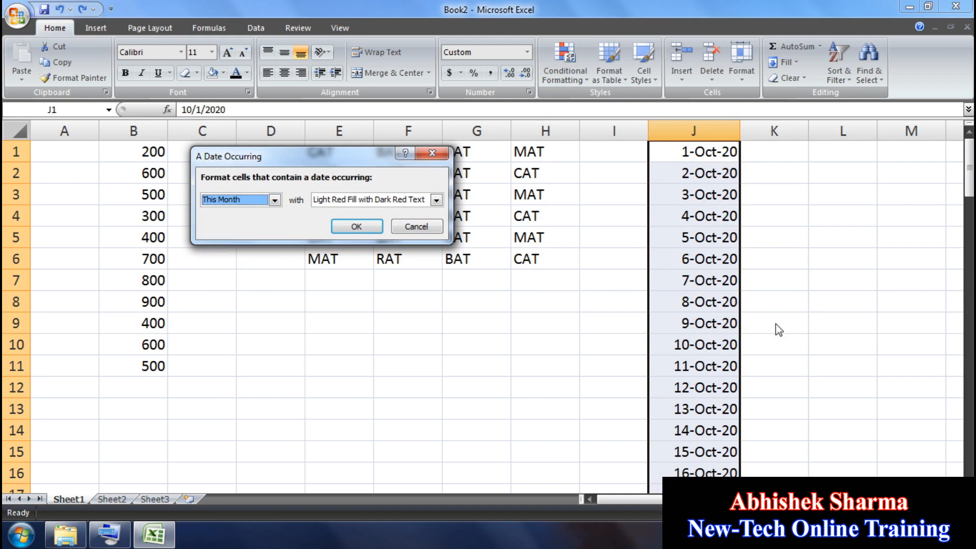
{"action": "left_click", "coordinate": [359, 227]}
{"action": "left_click_drag", "start_coordinate": [970, 196], "coordinate": [970, 279]}
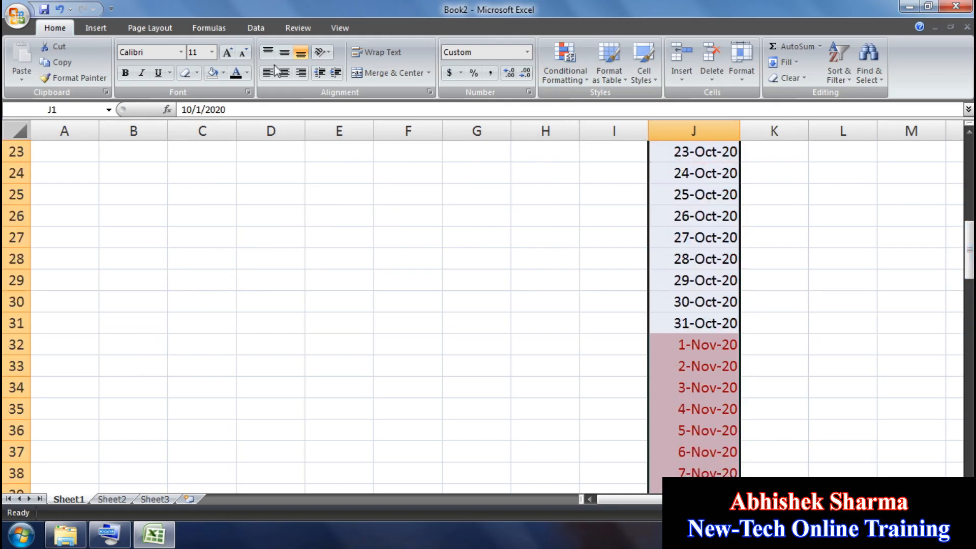
{"action": "left_click", "coordinate": [60, 11]}
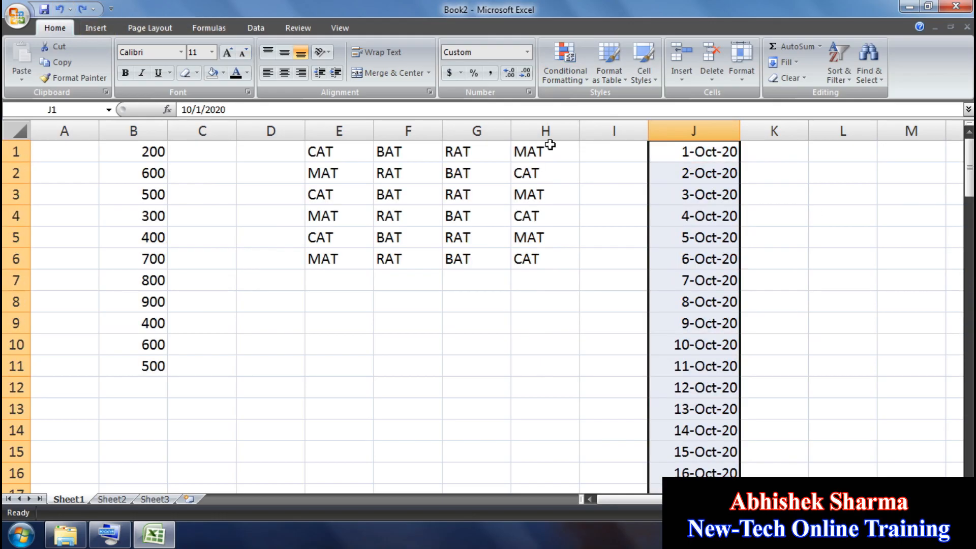
Step: Reopen the Conditional Formatting Highlight Cells Rules menu
{"action": "left_click", "coordinate": [565, 71]}
{"action": "mouse_move", "coordinate": [615, 105]}
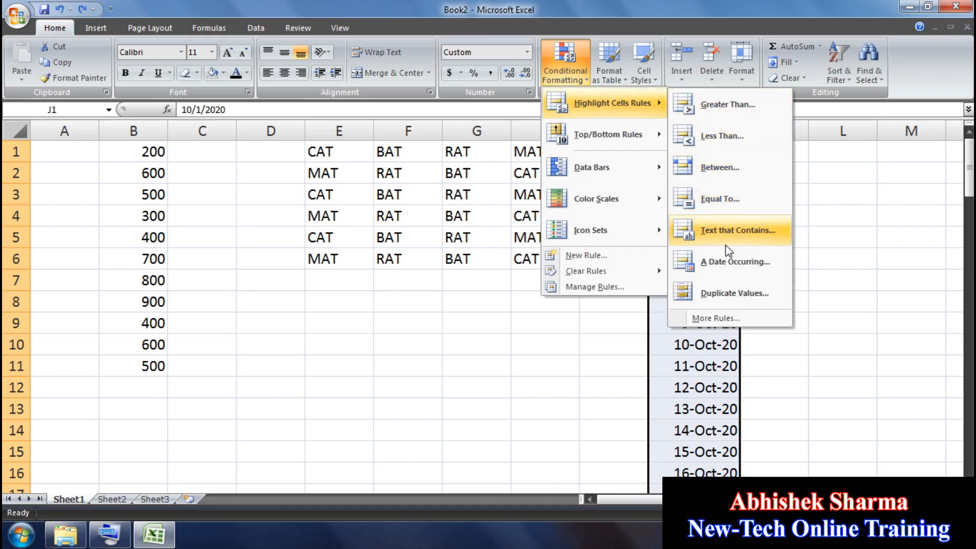
{"action": "mouse_move", "coordinate": [614, 138]}
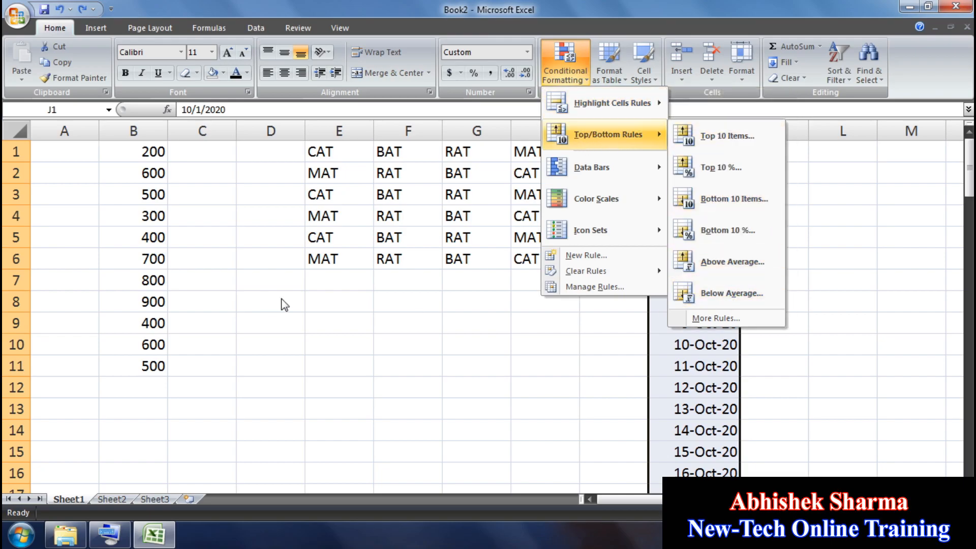
{"action": "left_click", "coordinate": [559, 346]}
{"action": "left_click_drag", "start_coordinate": [159, 151], "coordinate": [159, 366]}
{"action": "left_click", "coordinate": [563, 76]}
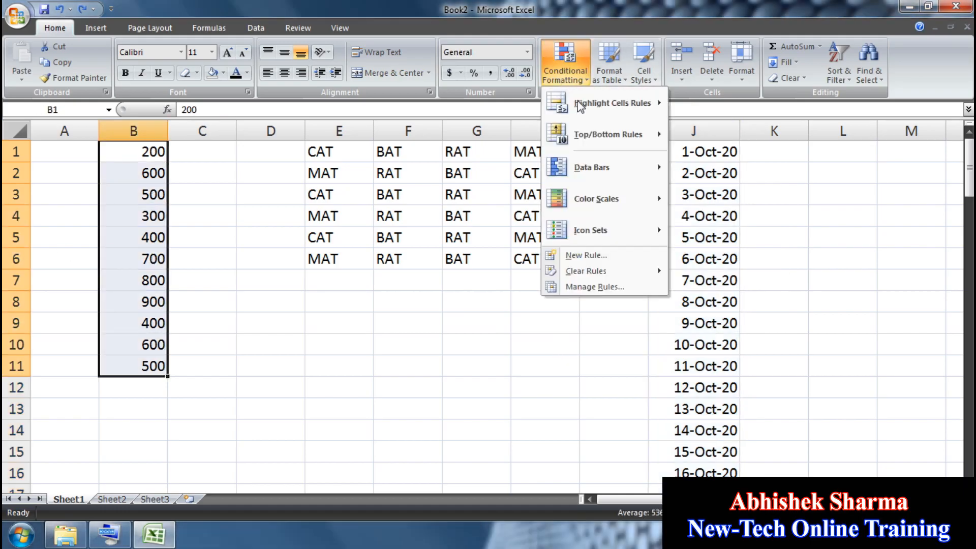
{"action": "mouse_move", "coordinate": [635, 135]}
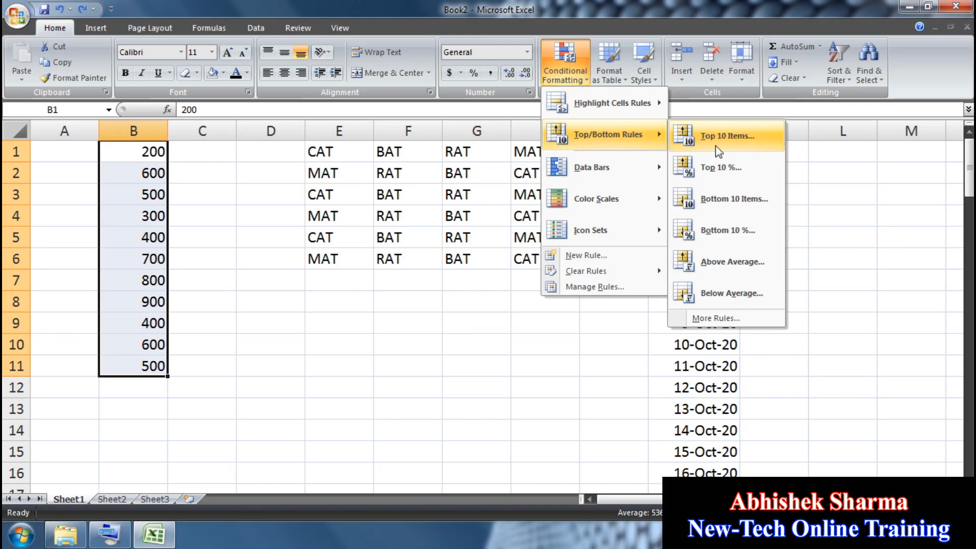
{"action": "left_click", "coordinate": [733, 136]}
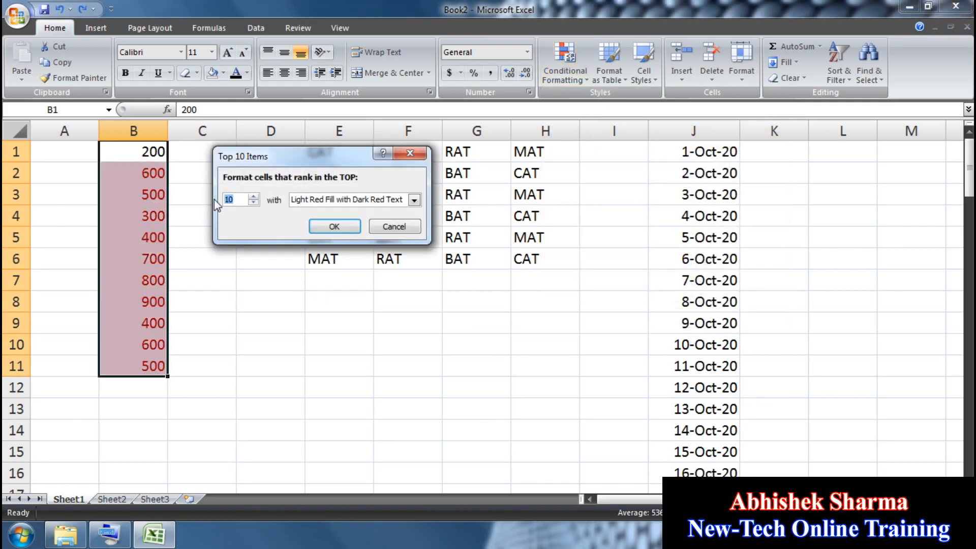
{"action": "type", "text": "1"}
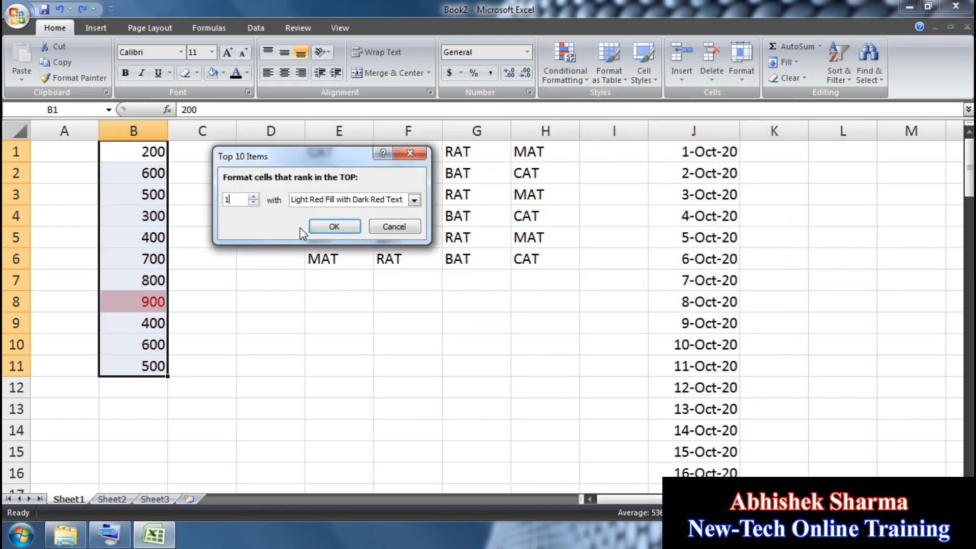
{"action": "left_click", "coordinate": [254, 197]}
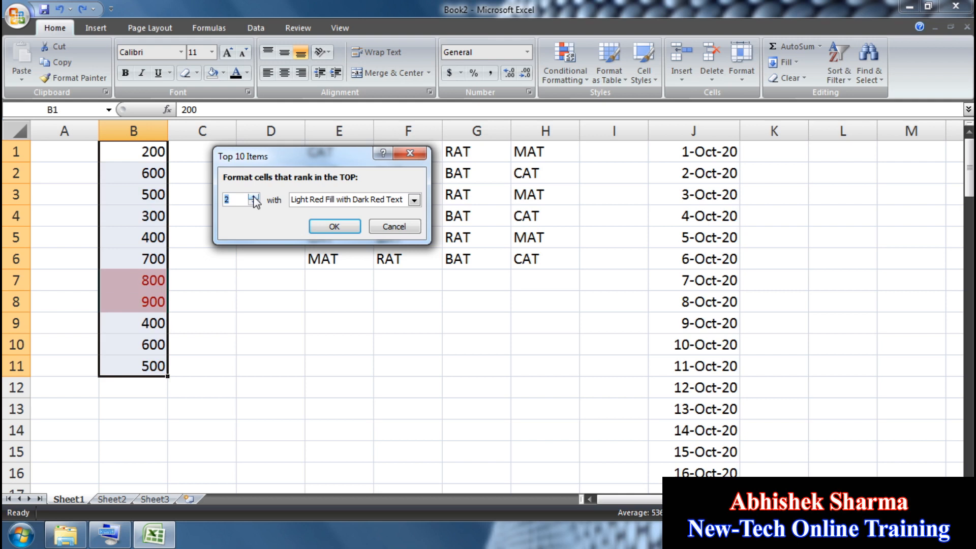
{"action": "left_click", "coordinate": [254, 197]}
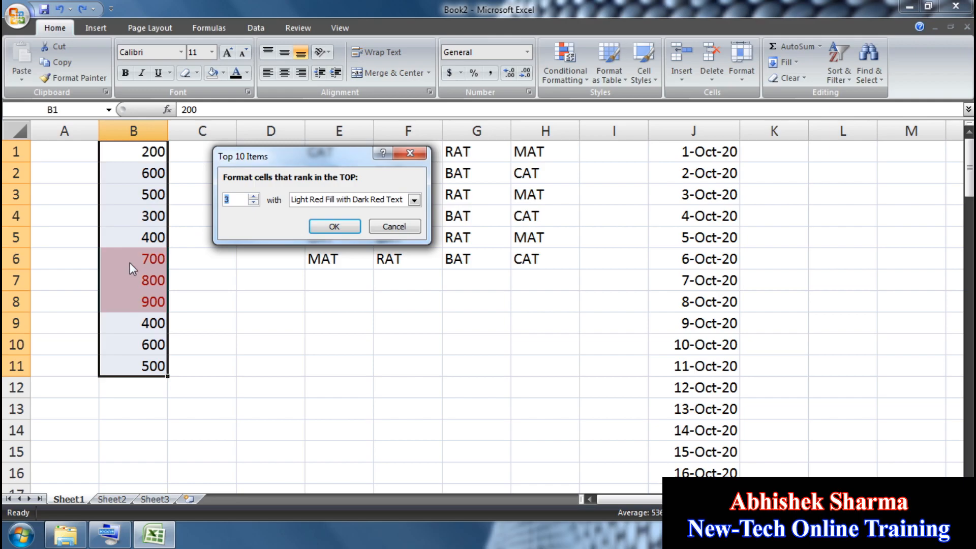
{"action": "left_click", "coordinate": [411, 230]}
{"action": "left_click", "coordinate": [566, 71]}
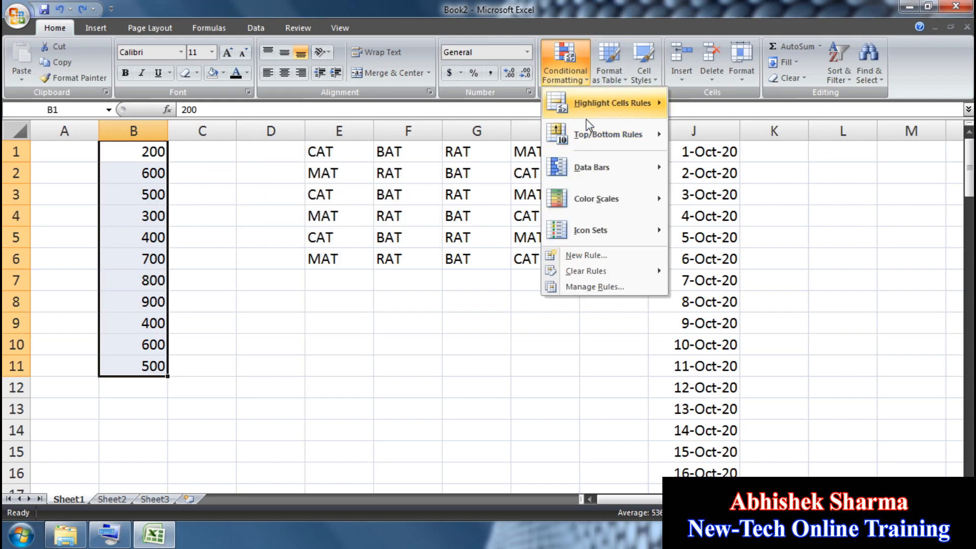
{"action": "mouse_move", "coordinate": [591, 127]}
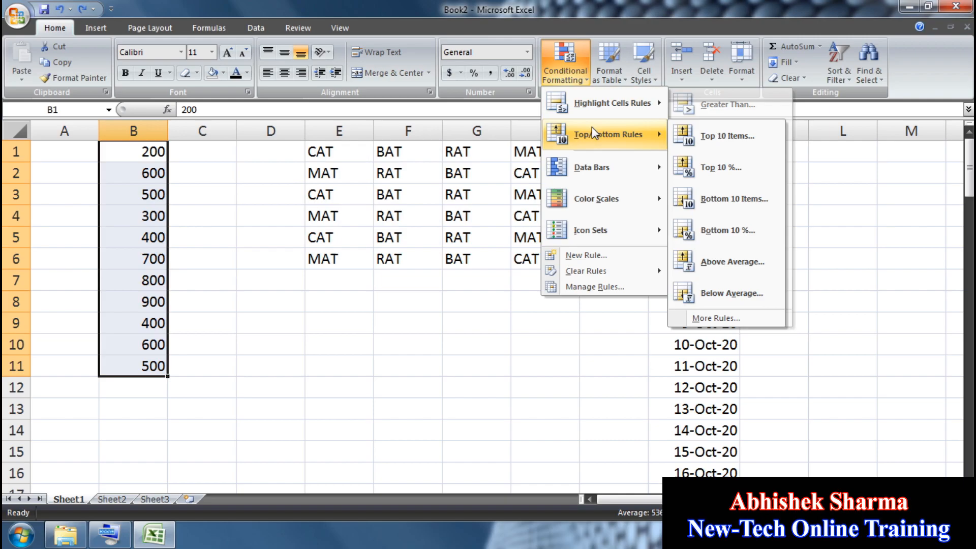
{"action": "left_click", "coordinate": [727, 205]}
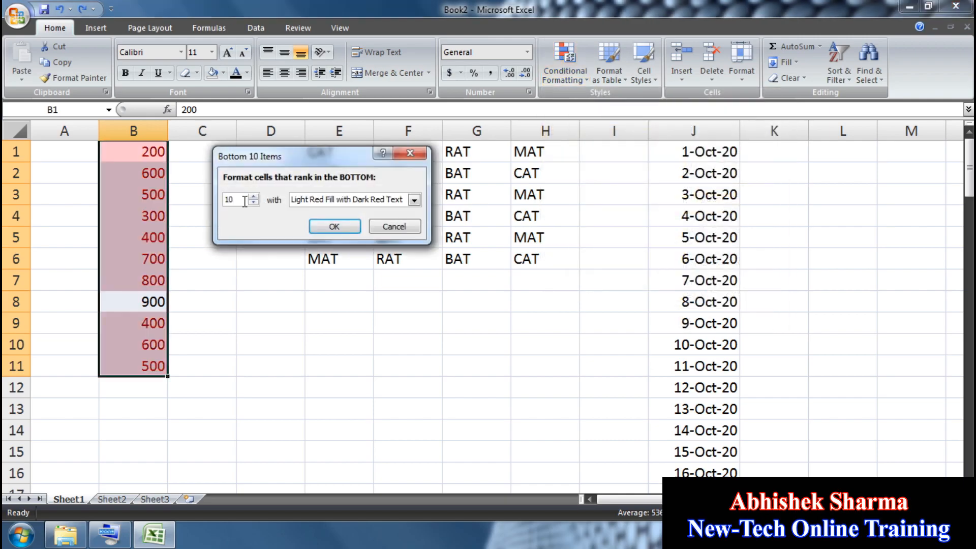
{"action": "type", "text": "1"}
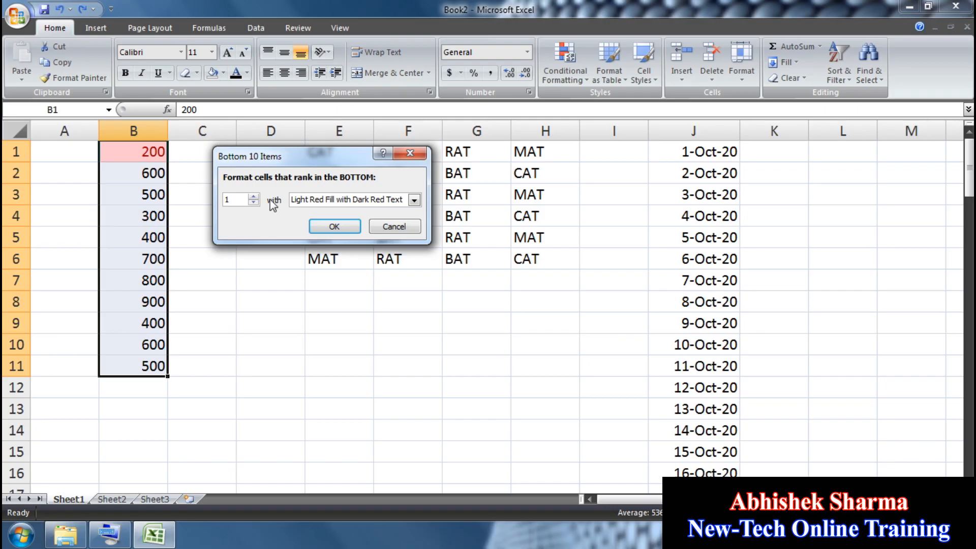
{"action": "left_click", "coordinate": [253, 197]}
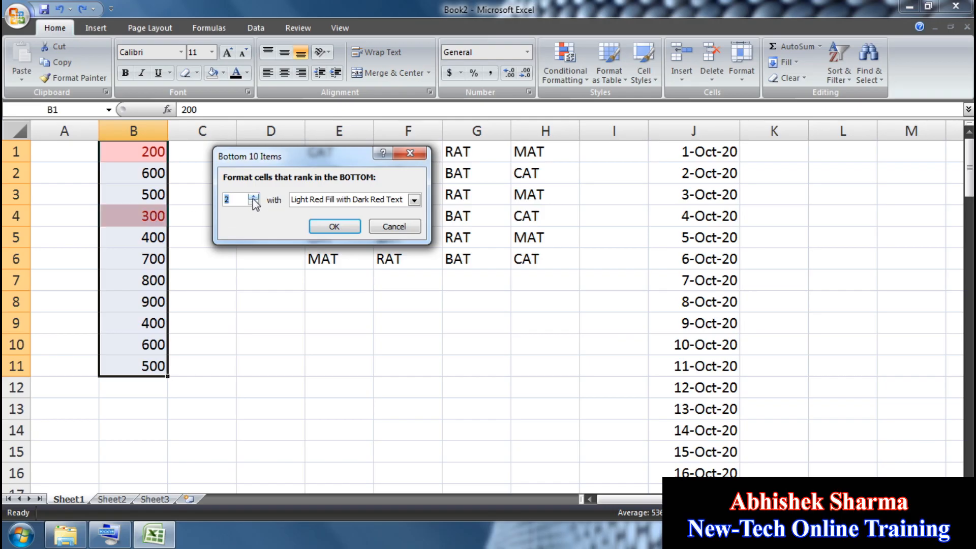
{"action": "left_click", "coordinate": [254, 197]}
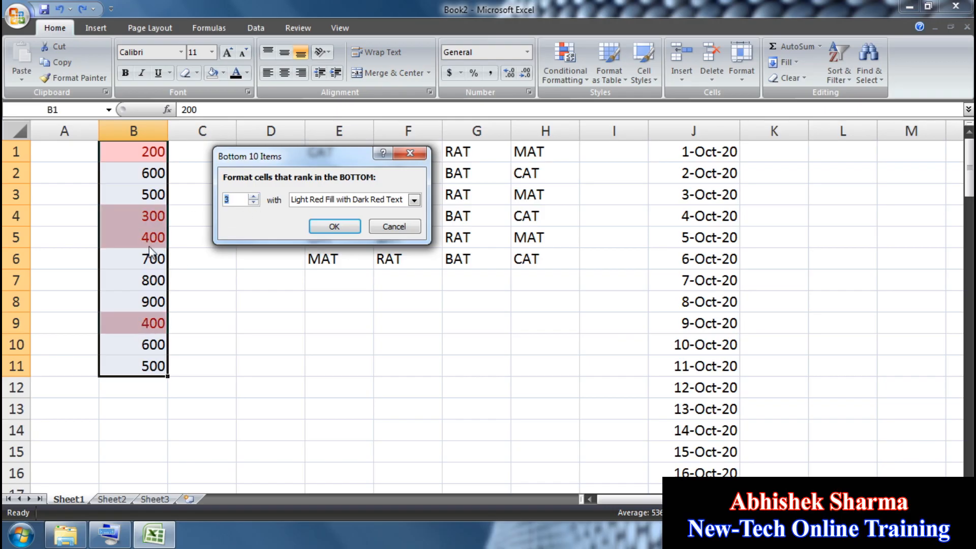
{"action": "left_click", "coordinate": [253, 196]}
{"action": "left_click", "coordinate": [254, 196]}
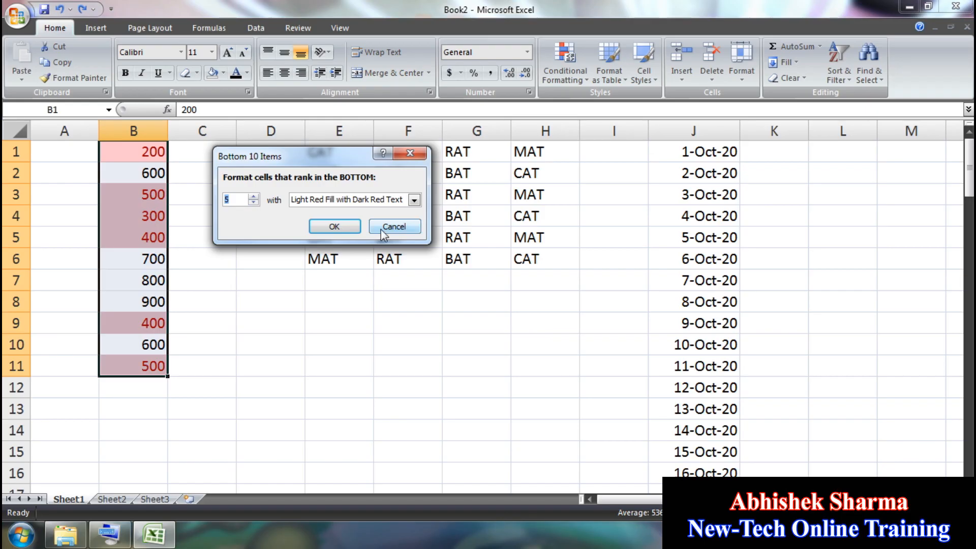
{"action": "left_click", "coordinate": [394, 227]}
{"action": "left_click", "coordinate": [564, 72]}
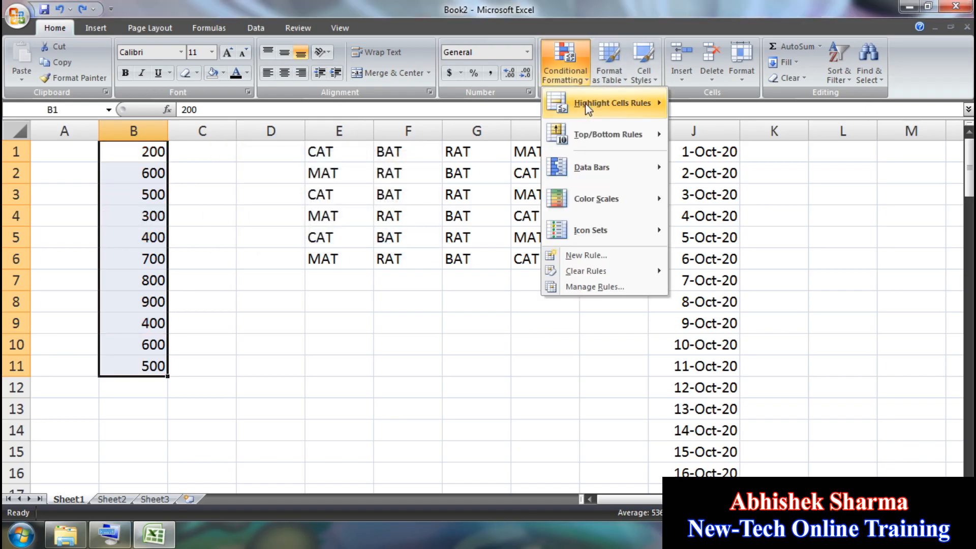
{"action": "mouse_move", "coordinate": [592, 134]}
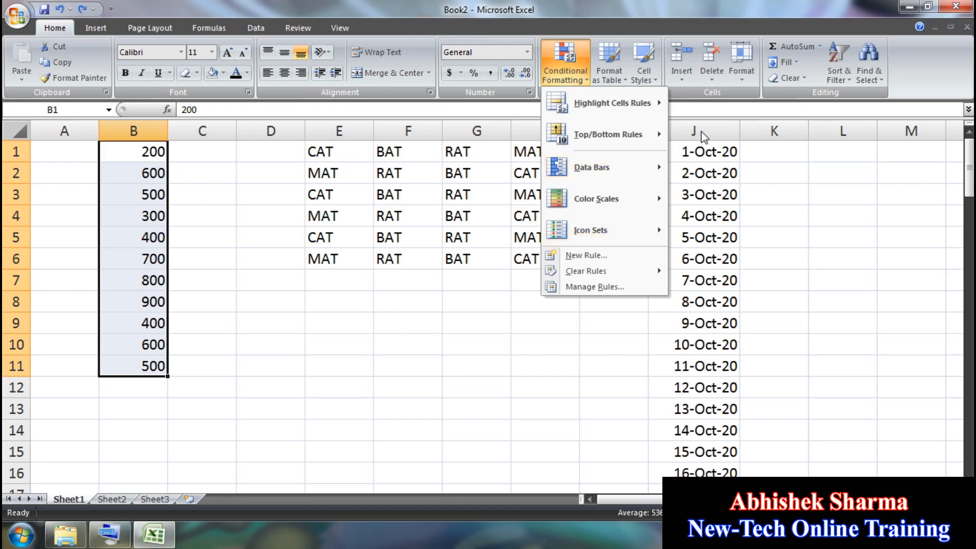
{"action": "mouse_move", "coordinate": [659, 134]}
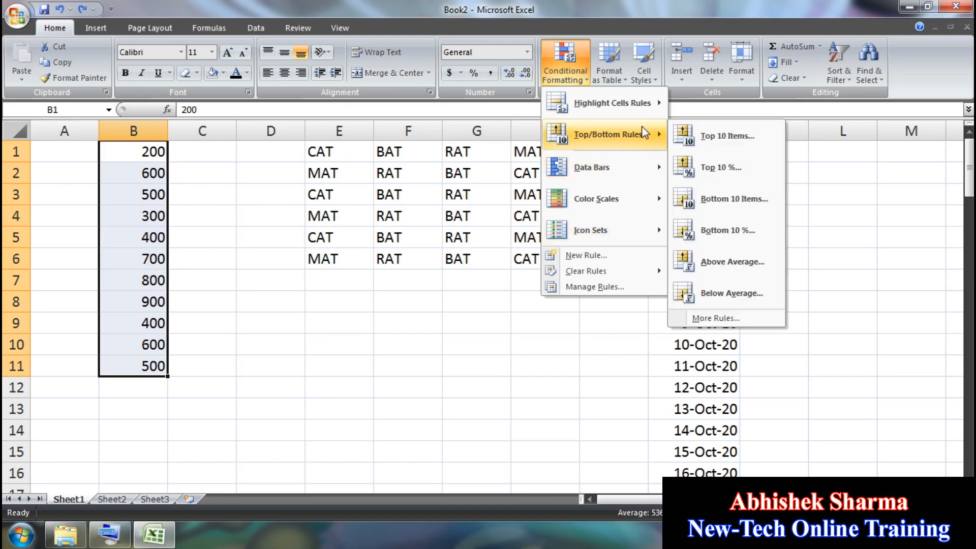
{"action": "left_click", "coordinate": [750, 261]}
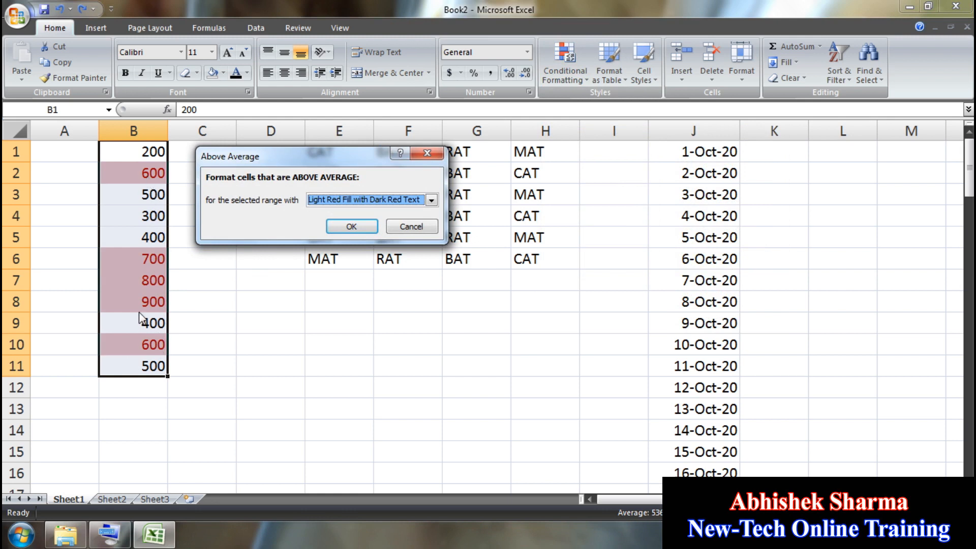
{"action": "left_click", "coordinate": [411, 226]}
{"action": "left_click", "coordinate": [564, 75]}
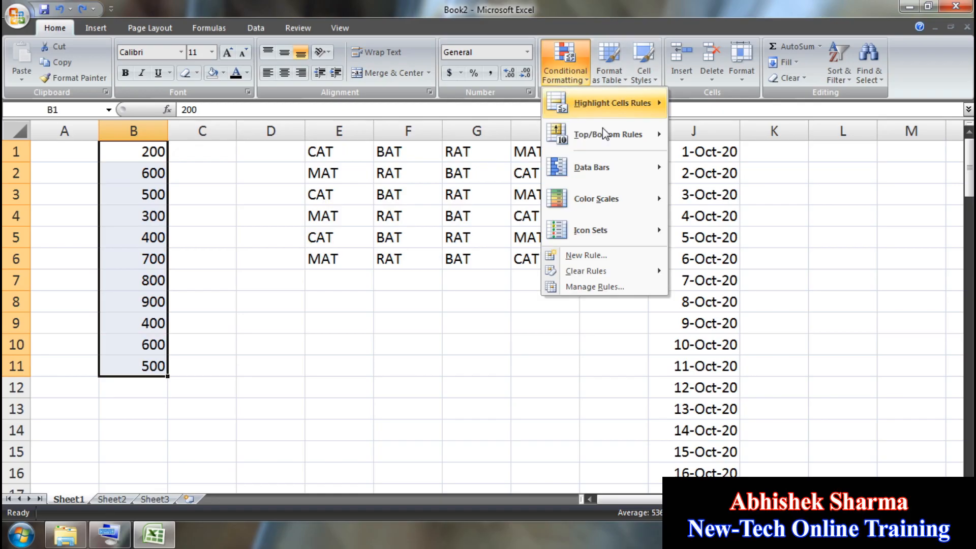
{"action": "mouse_move", "coordinate": [642, 146]}
{"action": "left_click", "coordinate": [747, 295]}
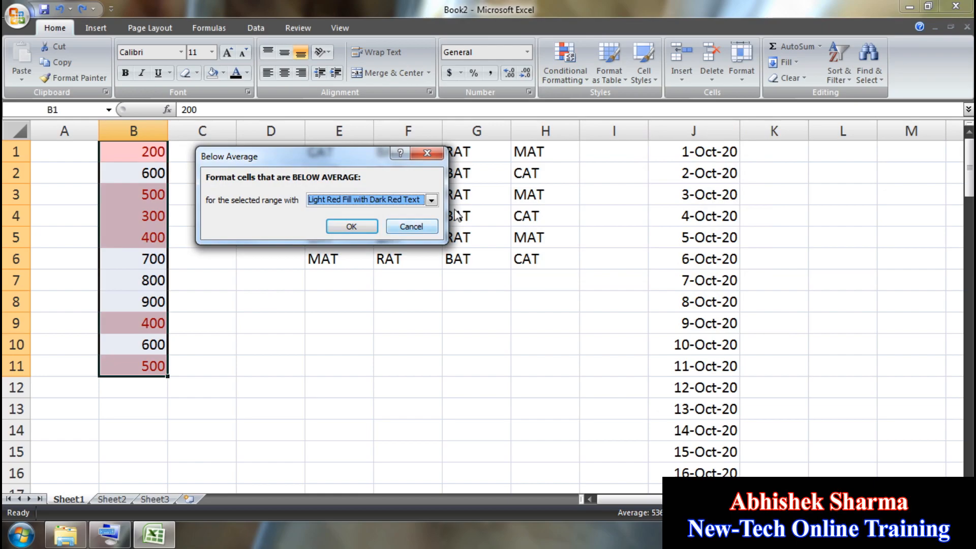
{"action": "left_click", "coordinate": [430, 201]}
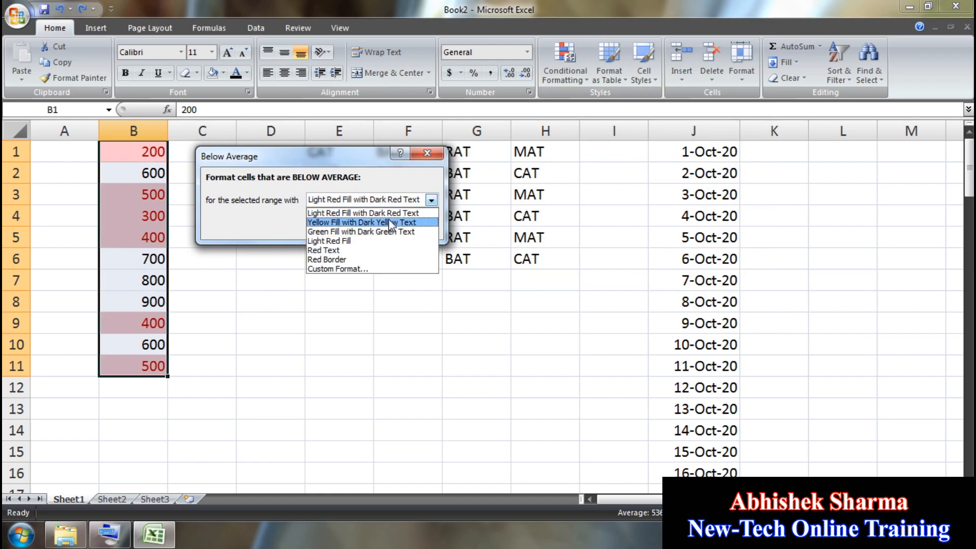
{"action": "left_click", "coordinate": [432, 220]}
{"action": "left_click", "coordinate": [431, 200]}
{"action": "left_click", "coordinate": [410, 231]}
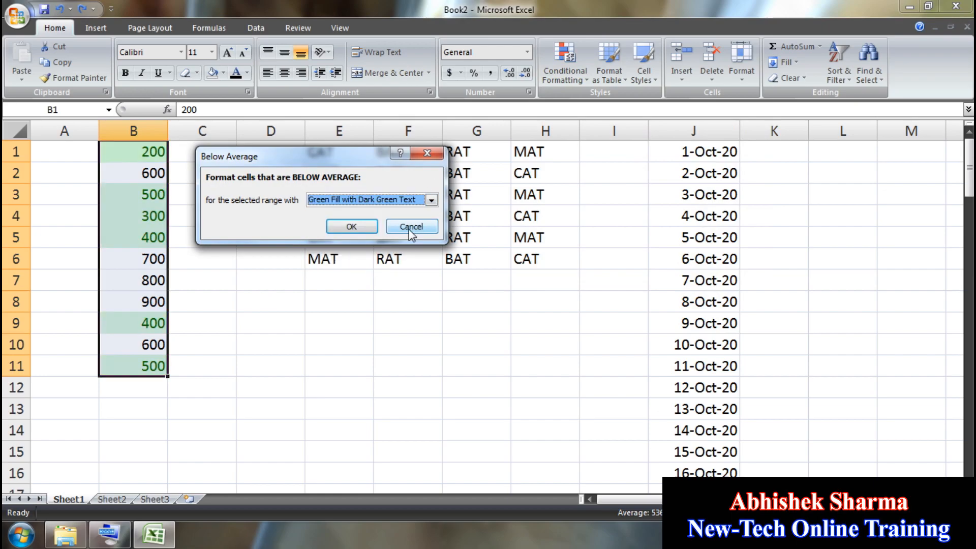
{"action": "left_click", "coordinate": [412, 228]}
{"action": "left_click", "coordinate": [565, 64]}
{"action": "mouse_move", "coordinate": [608, 134]}
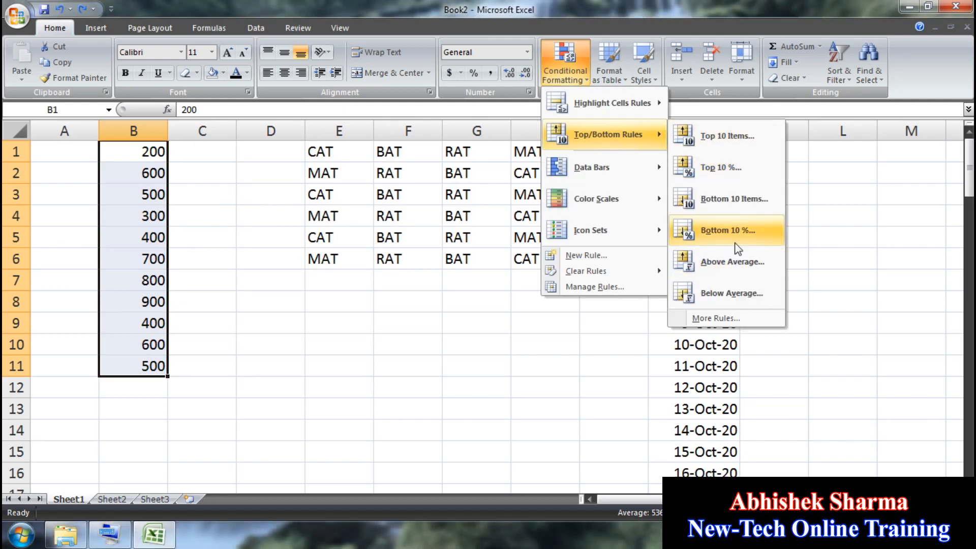
{"action": "left_click", "coordinate": [342, 368]}
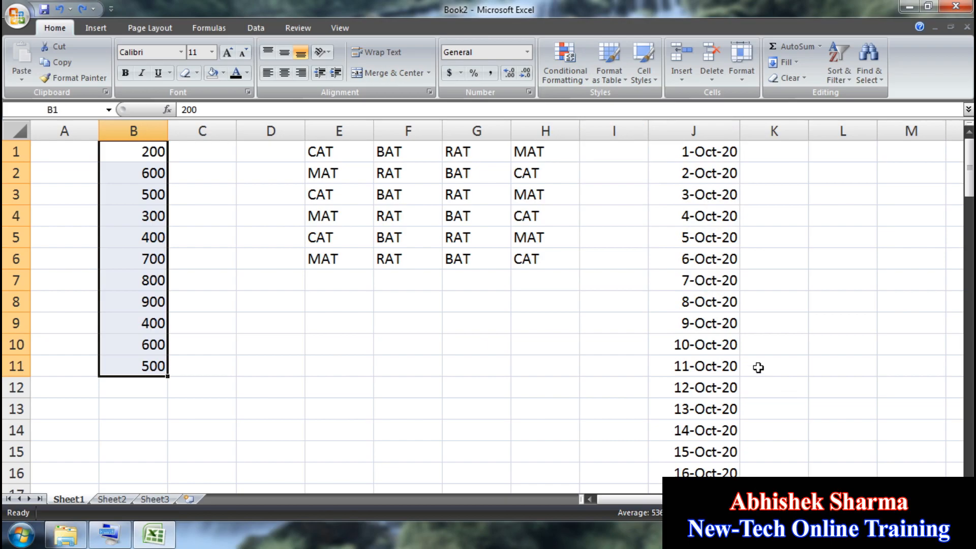
Step: Switch to Sheet2 and zoom in on cell A1
{"action": "left_click", "coordinate": [111, 499]}
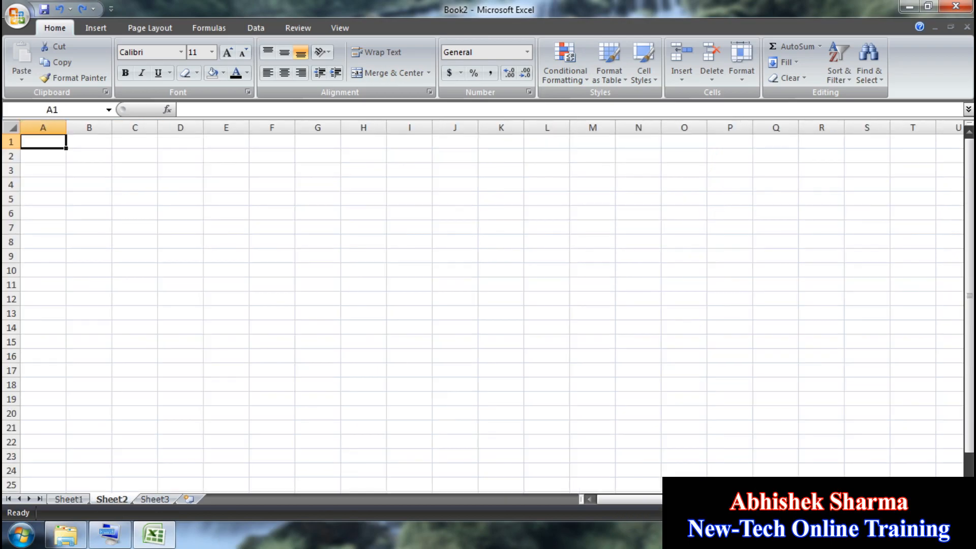
{"action": "left_click", "coordinate": [959, 513]}
{"action": "left_click", "coordinate": [958, 513]}
{"action": "left_click", "coordinate": [959, 513]}
{"action": "left_click", "coordinate": [959, 513]}
{"action": "left_click", "coordinate": [959, 513]}
{"action": "left_click", "coordinate": [958, 513]}
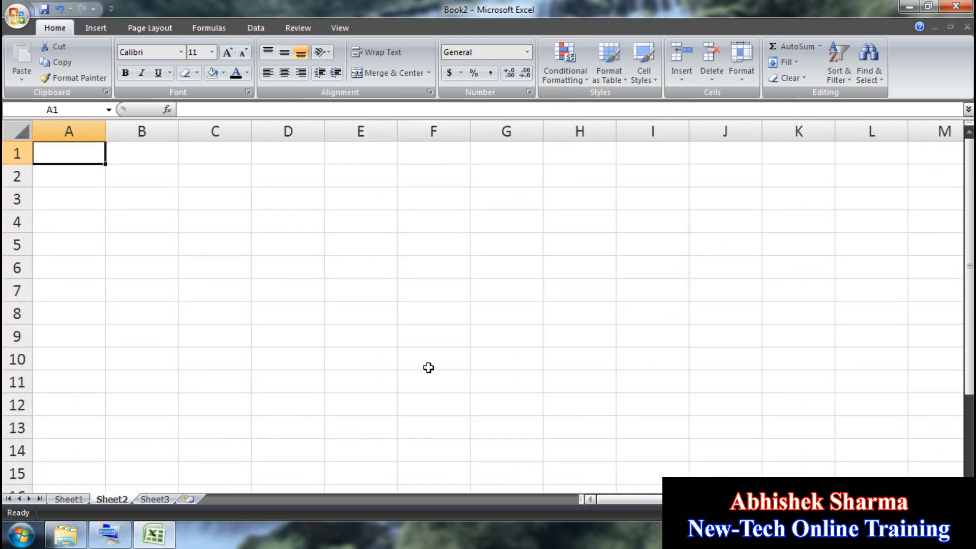
{"action": "left_click", "coordinate": [259, 294]}
{"action": "left_click", "coordinate": [81, 169]}
{"action": "left_click", "coordinate": [79, 154]}
Step: Enter the header ITMES in A1 and MON in B1
{"action": "type", "text": "ITMES"}
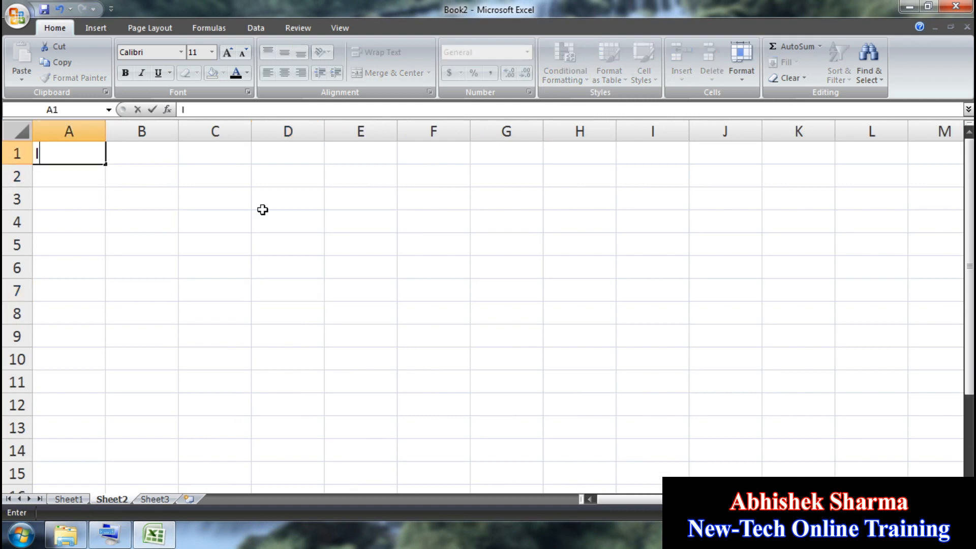
{"action": "left_click", "coordinate": [176, 205]}
{"action": "left_click", "coordinate": [152, 158]}
{"action": "type", "text": "SAL"}
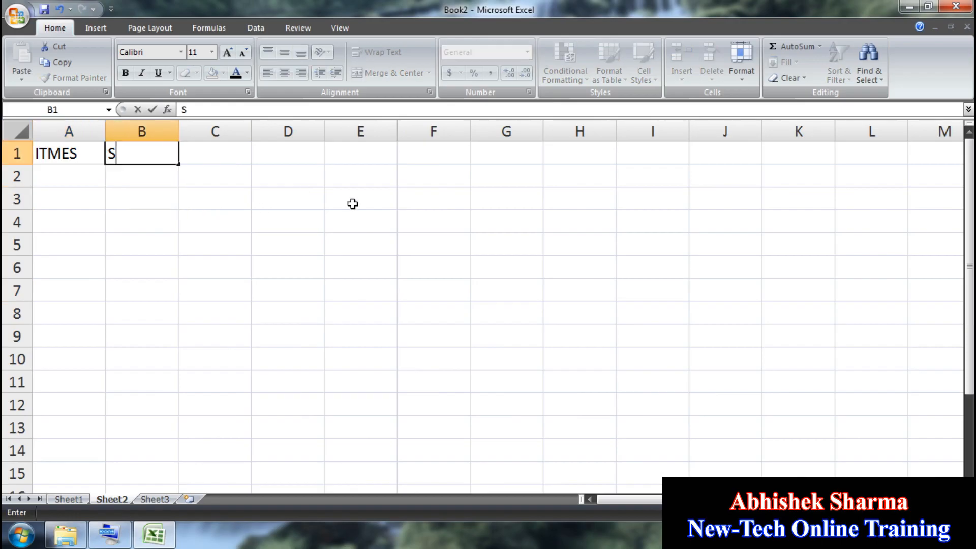
{"action": "key", "text": "BackSpace"}
{"action": "key", "text": "BackSpace"}
{"action": "type", "text": "UN"}
{"action": "key", "text": "ctrl+Return"}
{"action": "key", "text": "Right"}
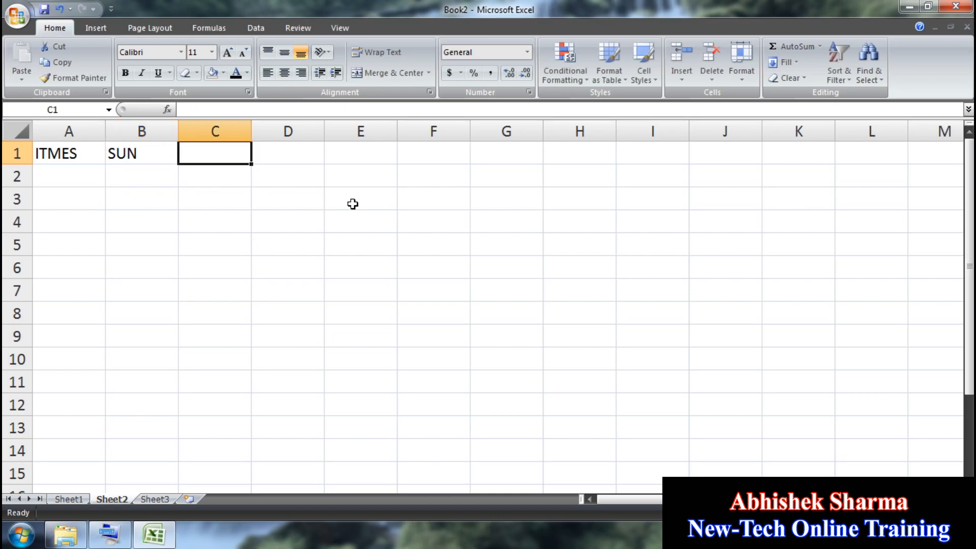
{"action": "key", "text": "Left"}
{"action": "type", "text": ",ON"}
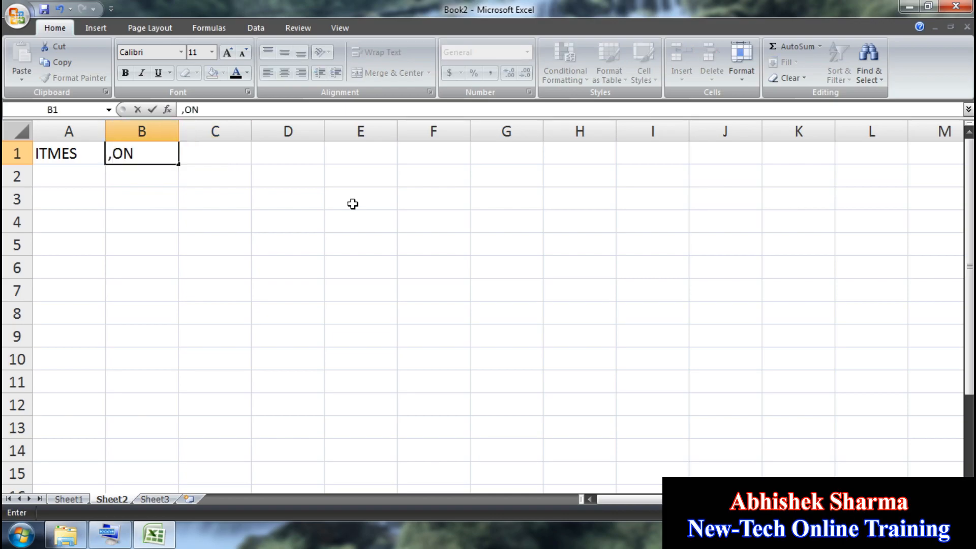
{"action": "key", "text": "BackSpace"}
{"action": "key", "text": "BackSpace"}
{"action": "type", "text": "MON"}
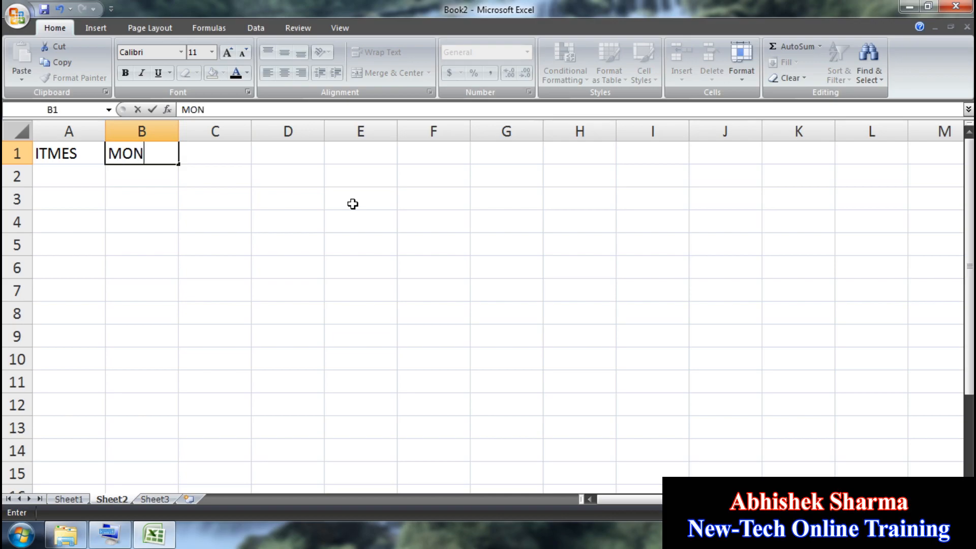
Step: Fill MON through SAT across row 1 and enter ITEMS001 and ITEMS002 in A2:A3
{"action": "left_click_drag", "start_coordinate": [182, 165], "coordinate": [504, 166]}
{"action": "left_click", "coordinate": [84, 176]}
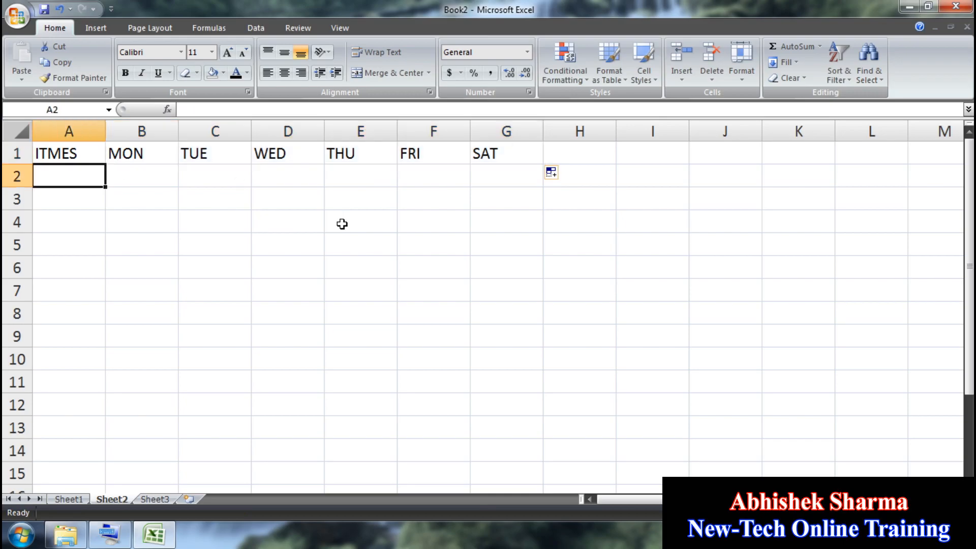
{"action": "type", "text": "IT"}
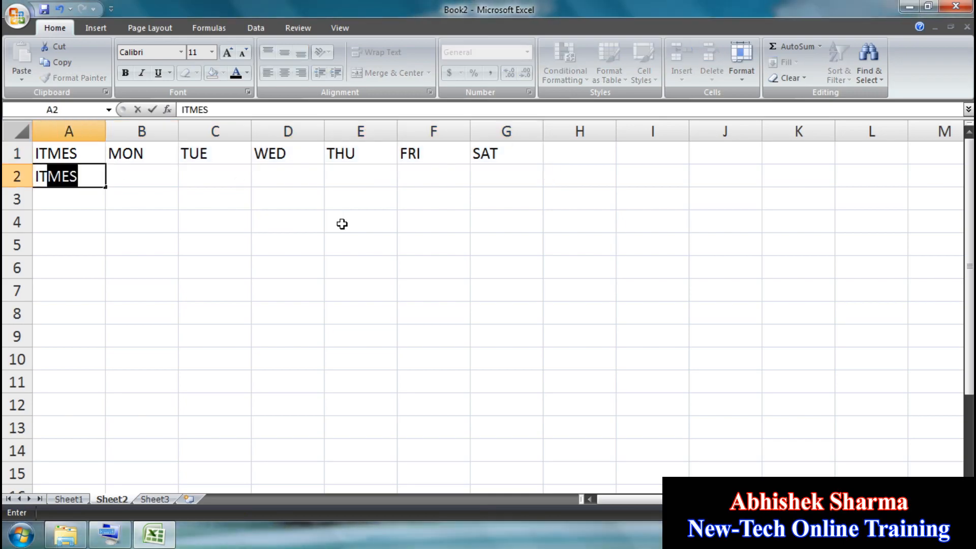
{"action": "type", "text": "EMS001"}
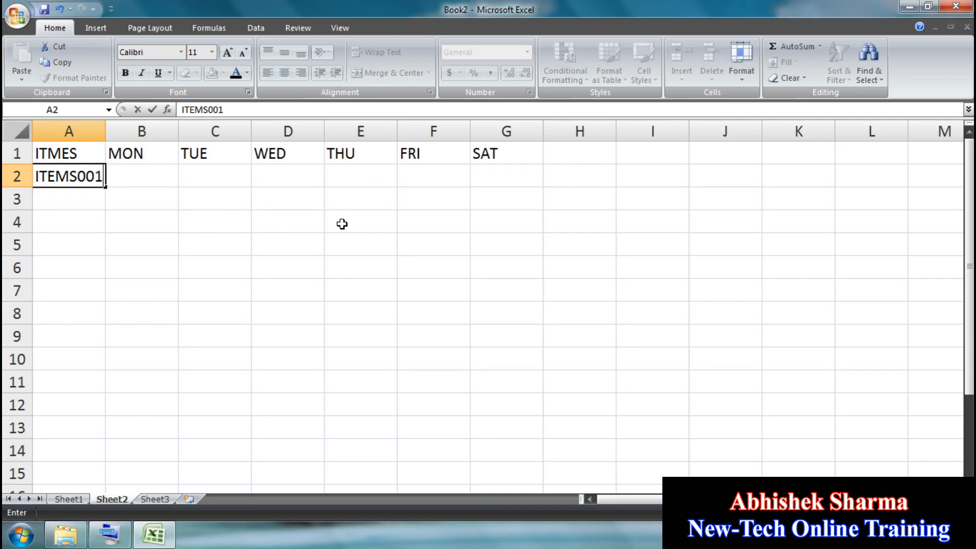
{"action": "key", "text": "Return"}
{"action": "type", "text": "I"}
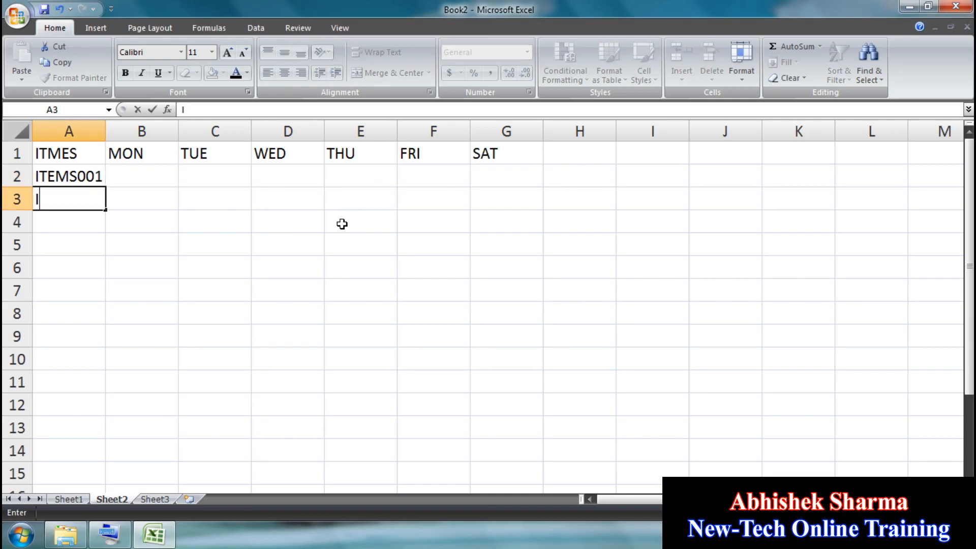
{"action": "type", "text": "TEMS002"}
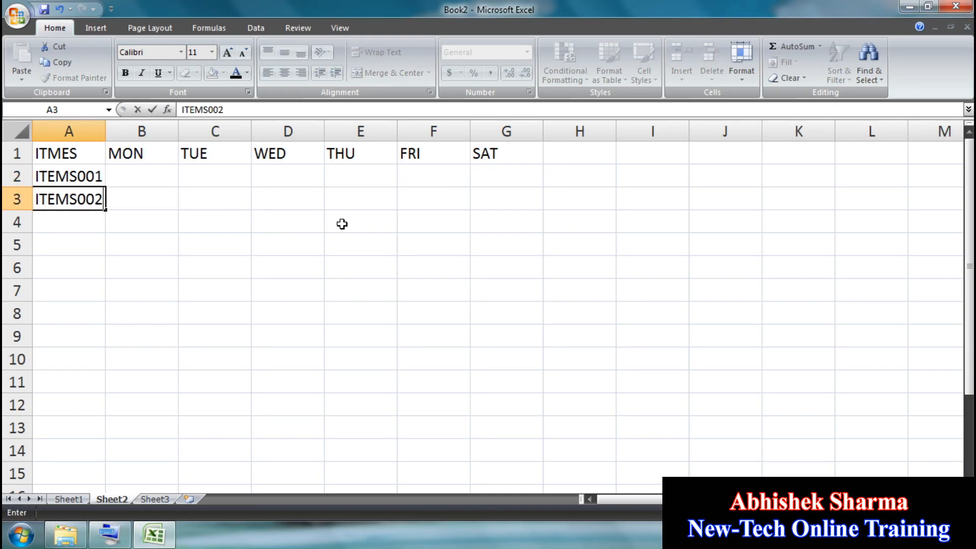
{"action": "key", "text": "Return"}
{"action": "left_click_drag", "start_coordinate": [99, 180], "coordinate": [108, 349]}
Step: Extend the items to ITEMS008 and give header row A1:G1 black fill with white text
{"action": "left_click", "coordinate": [265, 266]}
{"action": "left_click", "coordinate": [73, 158]}
{"action": "left_click_drag", "start_coordinate": [73, 157], "coordinate": [508, 157]}
{"action": "left_click", "coordinate": [224, 73]}
{"action": "left_click", "coordinate": [223, 103]}
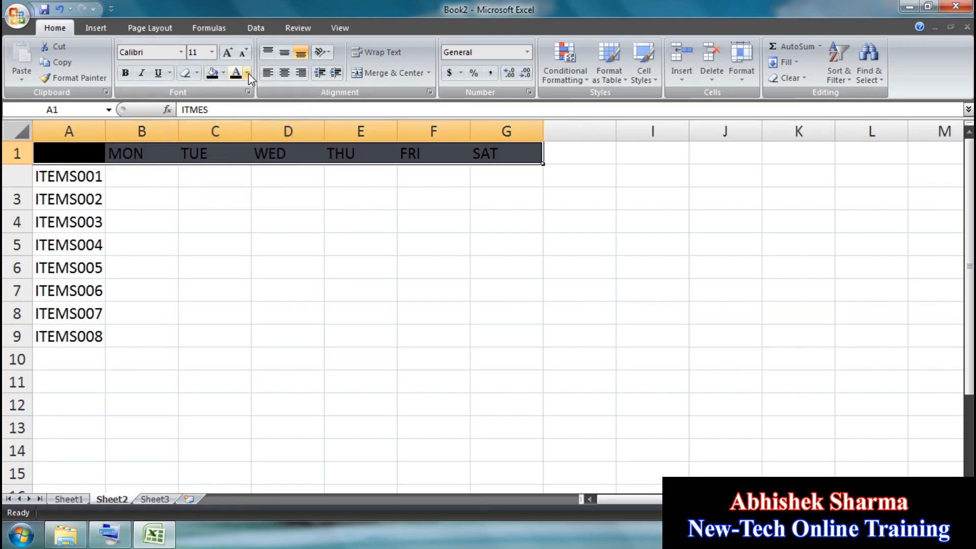
{"action": "left_click", "coordinate": [248, 73]}
{"action": "left_click", "coordinate": [234, 116]}
Step: Apply All Borders to the whole table A1:G9
{"action": "left_click_drag", "start_coordinate": [524, 160], "coordinate": [69, 337]}
{"action": "left_click", "coordinate": [197, 72]}
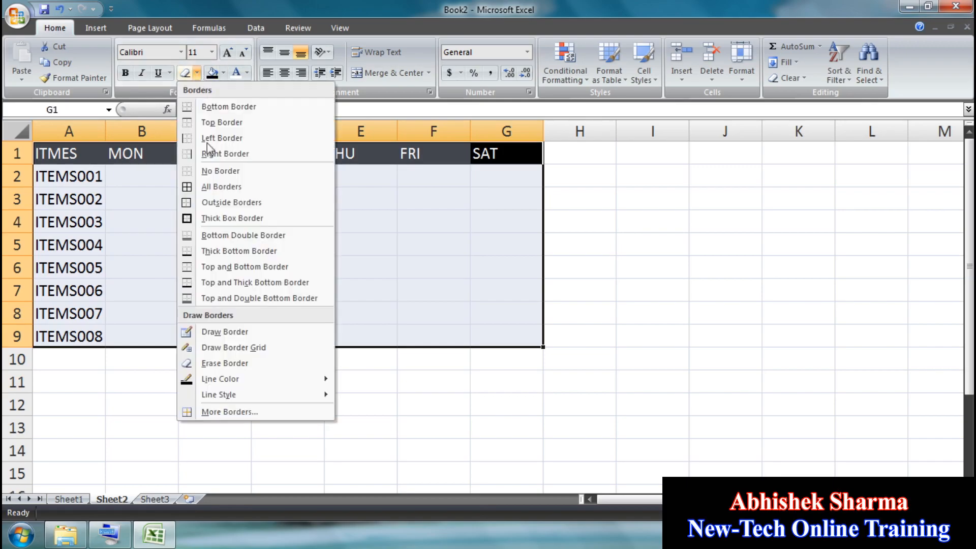
{"action": "left_click", "coordinate": [207, 185]}
{"action": "left_click", "coordinate": [287, 267]}
{"action": "left_click", "coordinate": [143, 173]}
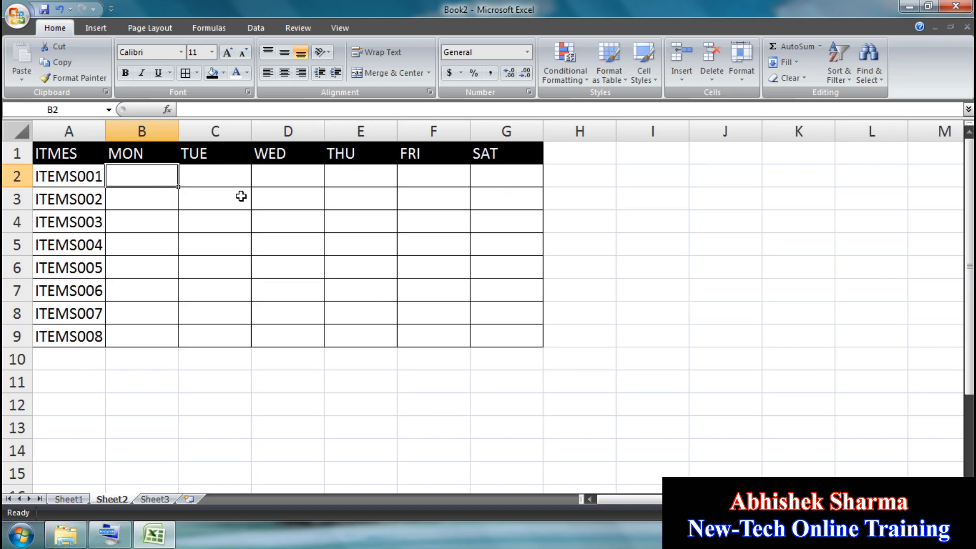
Step: Enter =RANDBETWEEN(10,50) in B2 and fill it across the grid B2:G9
{"action": "type", "text": "=R"}
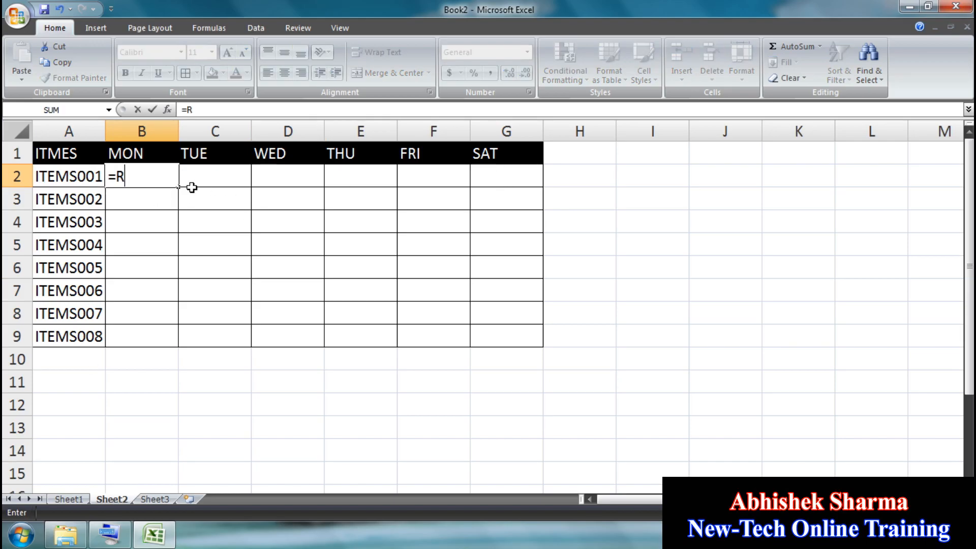
{"action": "type", "text": "ANDBE"}
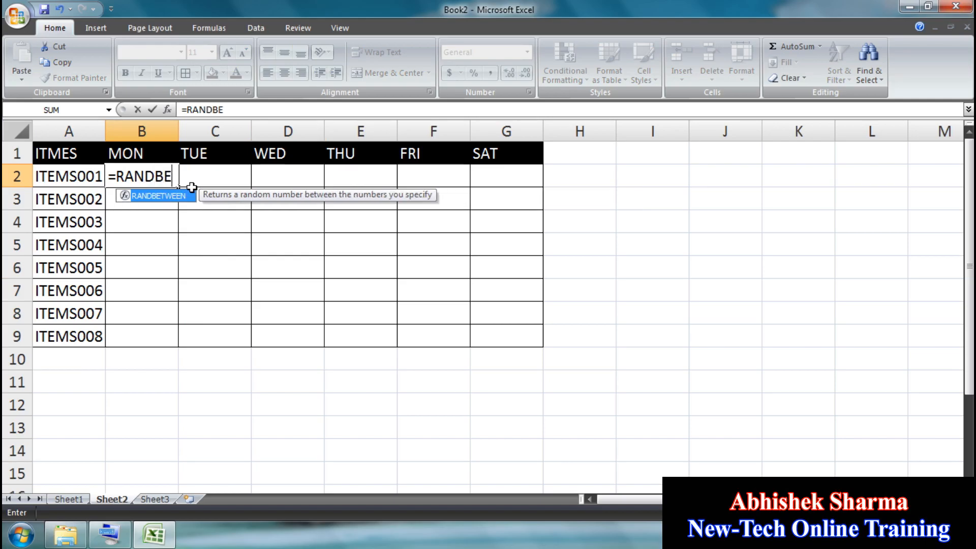
{"action": "type", "text": "T"}
{"action": "key", "text": "Tab"}
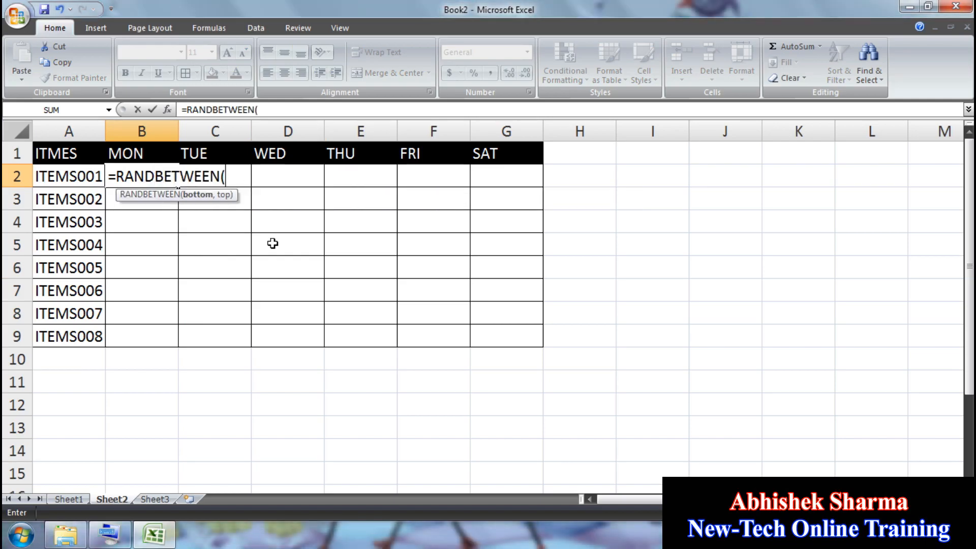
{"action": "type", "text": "10,50"}
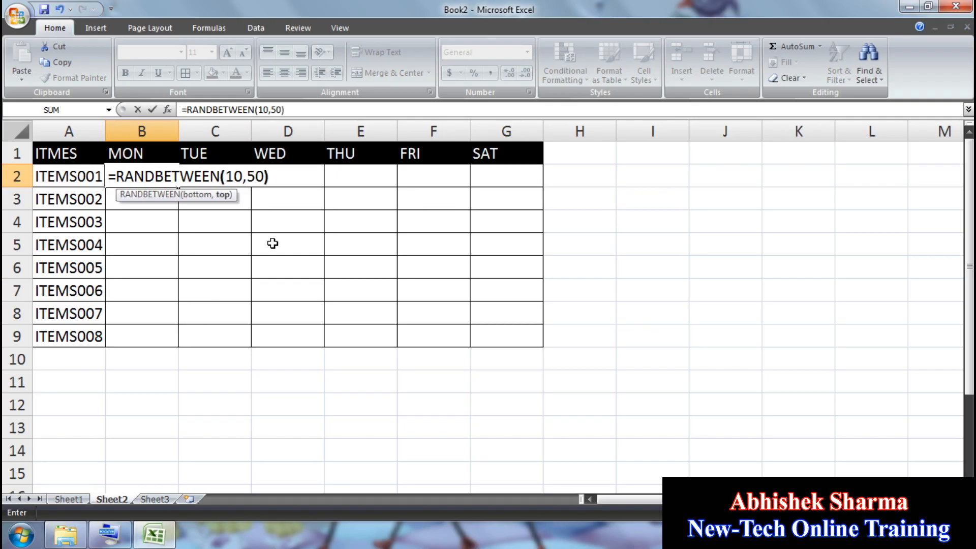
{"action": "type", "text": ")"}
{"action": "key", "text": "Return"}
{"action": "left_click_drag", "start_coordinate": [157, 175], "coordinate": [494, 330]}
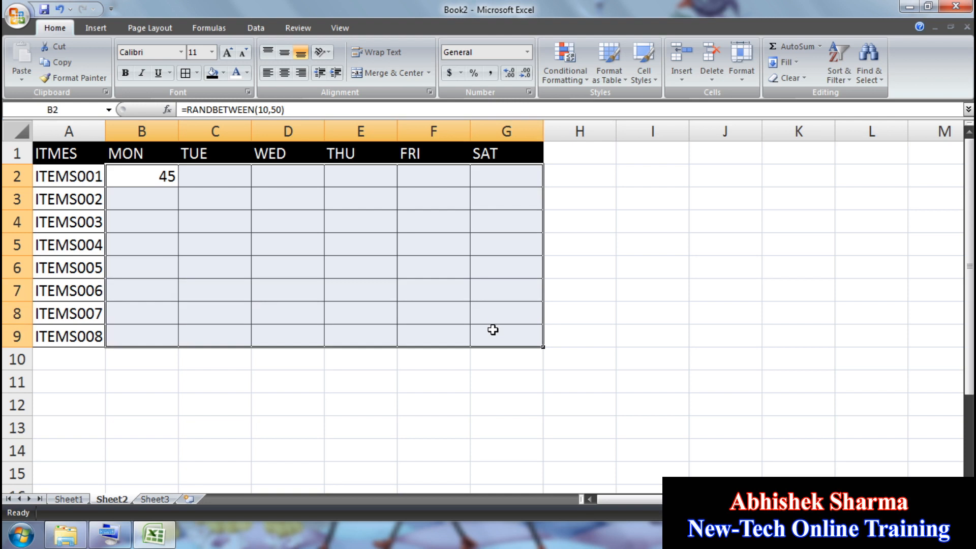
{"action": "key", "text": "ctrl+r"}
{"action": "key", "text": "ctrl+d"}
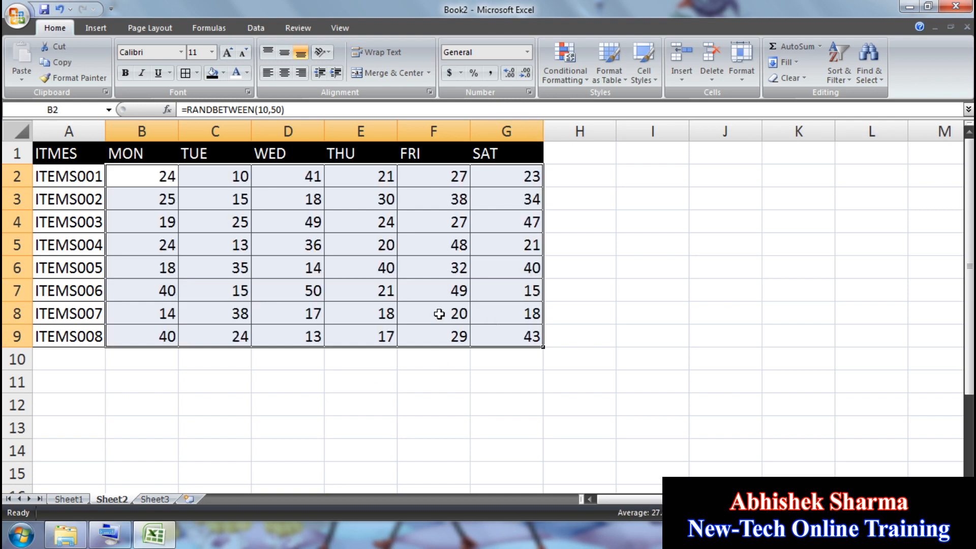
{"action": "left_click", "coordinate": [296, 196]}
{"action": "left_click", "coordinate": [356, 267]}
{"action": "left_click", "coordinate": [432, 244]}
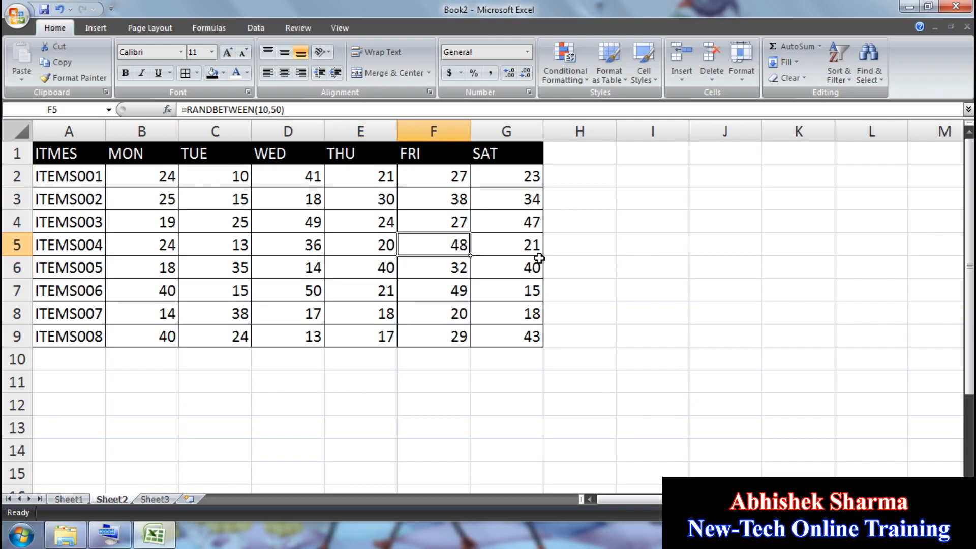
Step: Enter test values 5 and 6 in column H to show recalculation, then clear them
{"action": "left_click", "coordinate": [615, 234]}
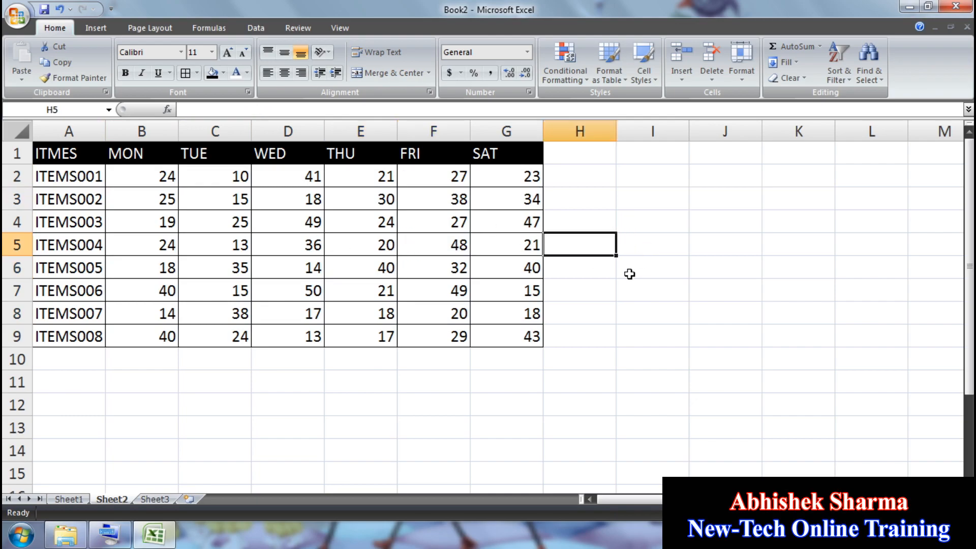
{"action": "type", "text": "5"}
{"action": "key", "text": "Return"}
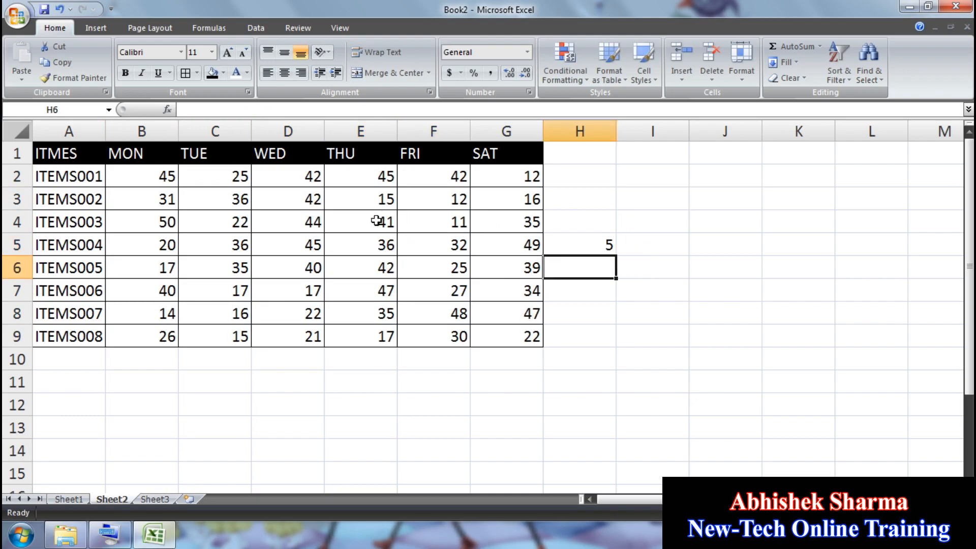
{"action": "type", "text": "6"}
{"action": "key", "text": "Return"}
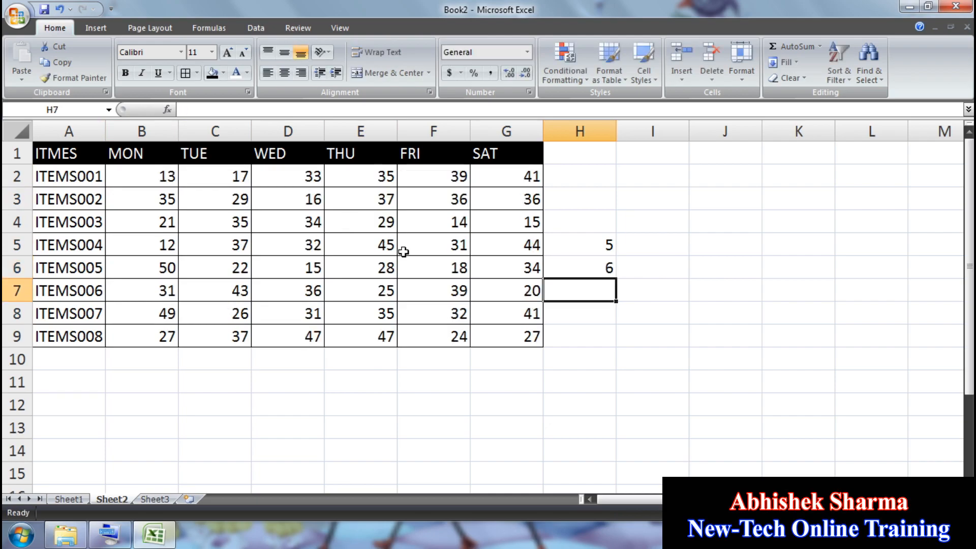
{"action": "left_click_drag", "start_coordinate": [582, 222], "coordinate": [594, 293]}
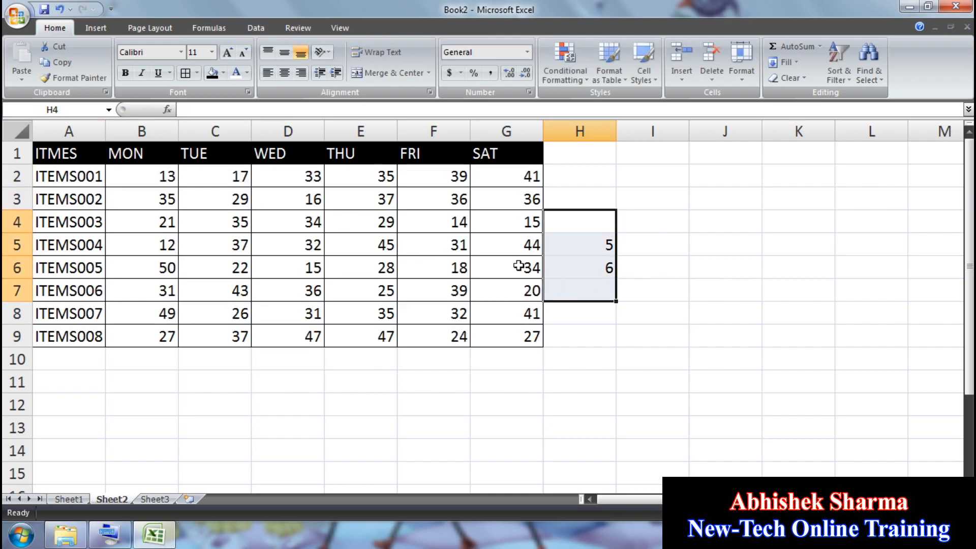
{"action": "key", "text": "Delete"}
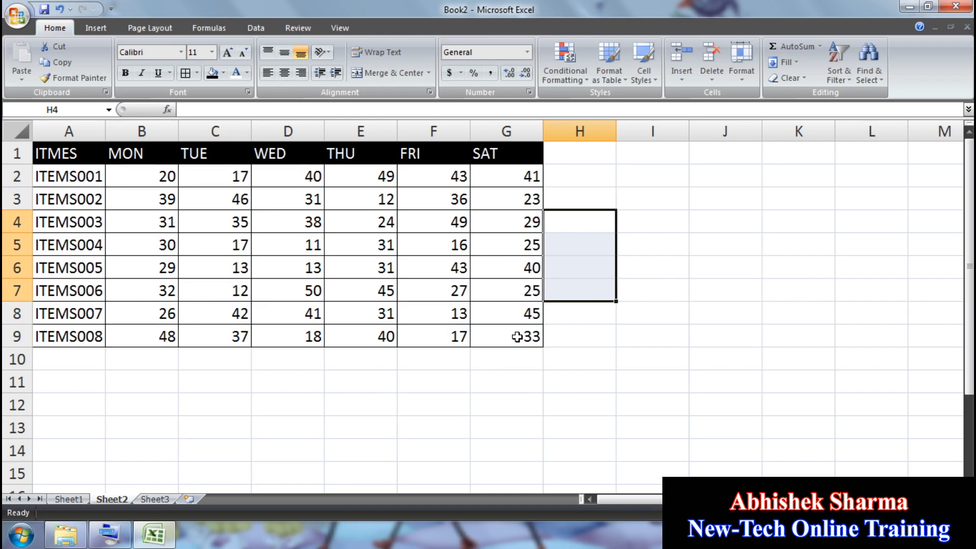
{"action": "left_click_drag", "start_coordinate": [517, 337], "coordinate": [165, 178]}
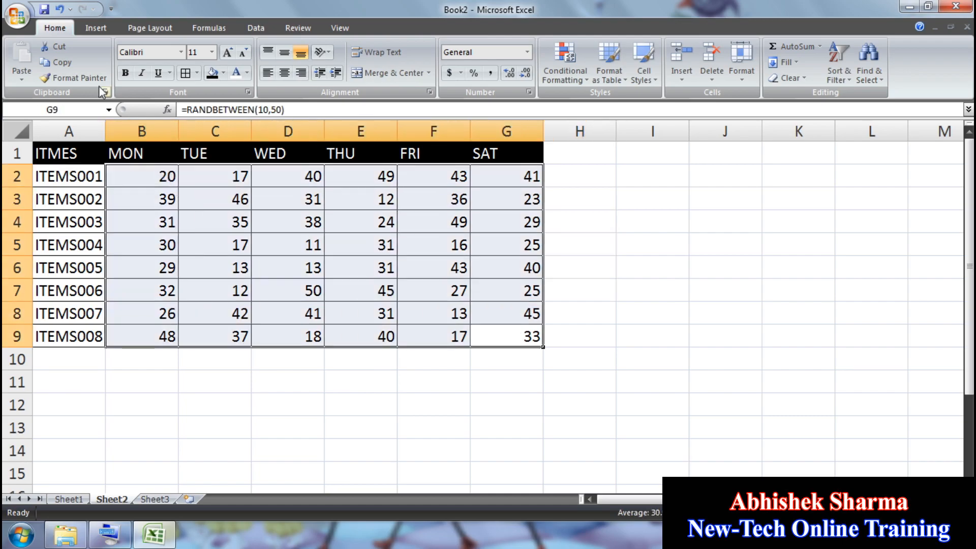
Step: Copy B2:G9 and paste it back over itself as values
{"action": "left_click", "coordinate": [66, 66]}
{"action": "left_click", "coordinate": [23, 77]}
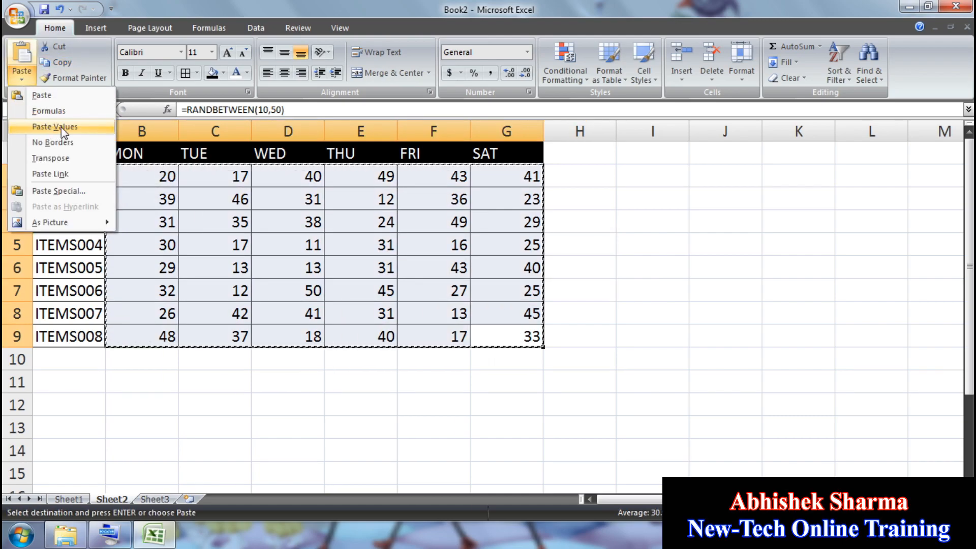
{"action": "left_click", "coordinate": [61, 129]}
Step: Enter 5 in H5 to confirm the numbers stay fixed, then delete it
{"action": "left_click", "coordinate": [606, 245]}
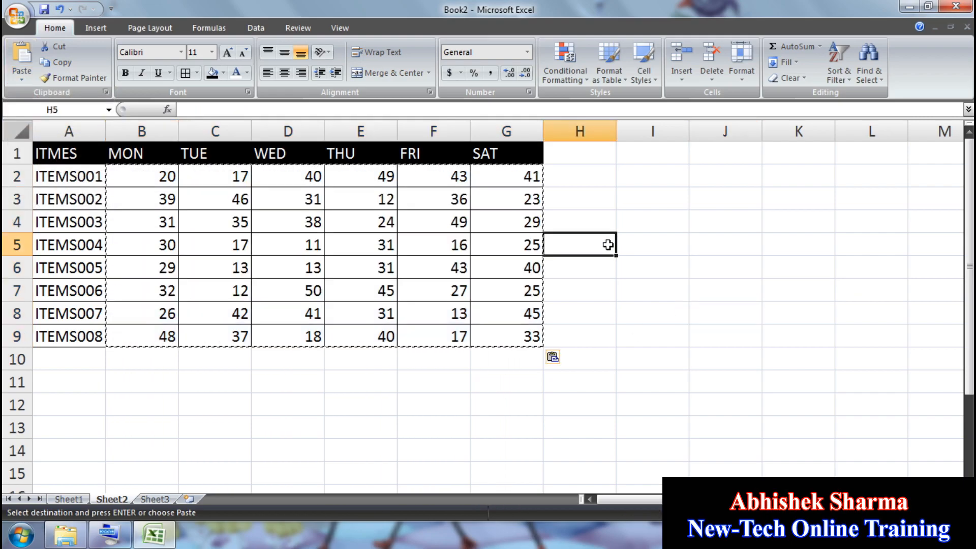
{"action": "type", "text": "5"}
{"action": "key", "text": "Return"}
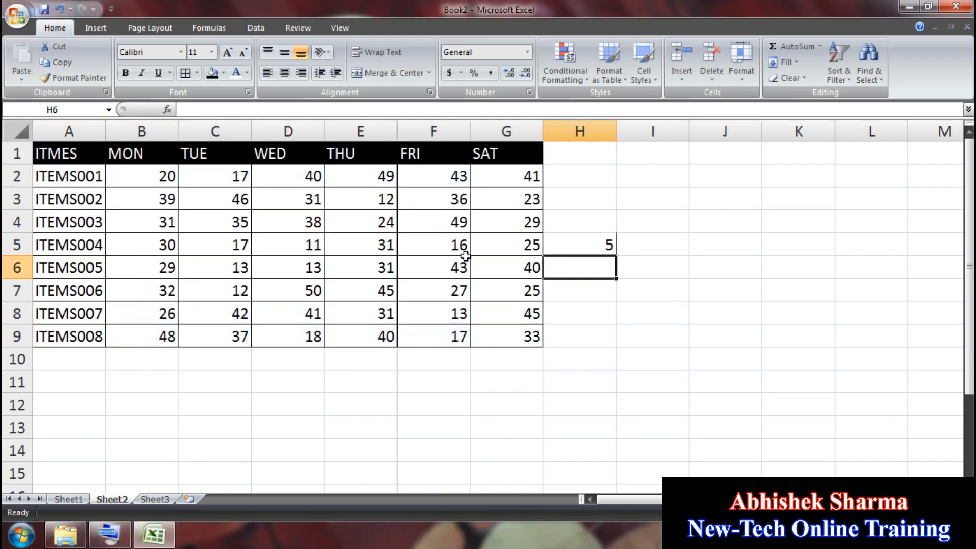
{"action": "left_click", "coordinate": [582, 241]}
{"action": "key", "text": "Delete"}
{"action": "left_click", "coordinate": [601, 318]}
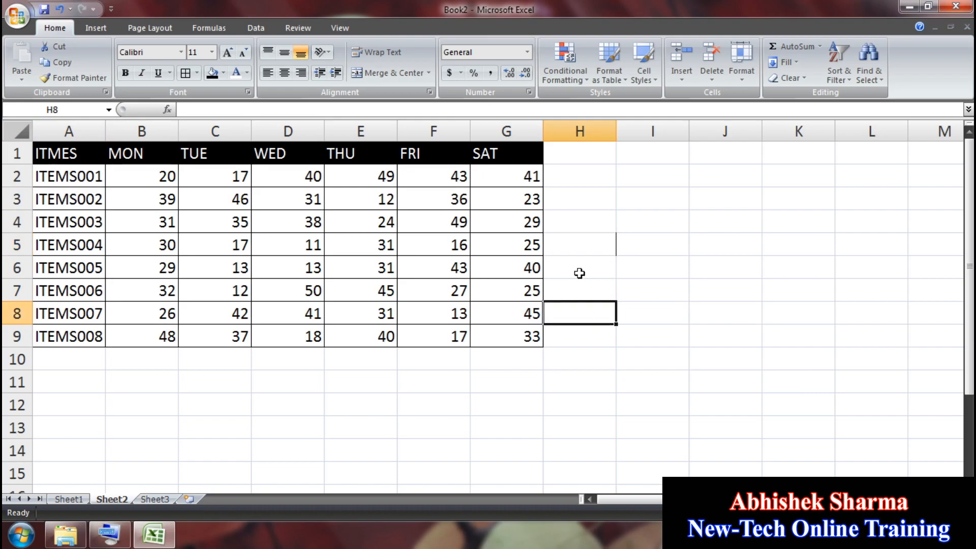
{"action": "left_click_drag", "start_coordinate": [153, 171], "coordinate": [499, 336]}
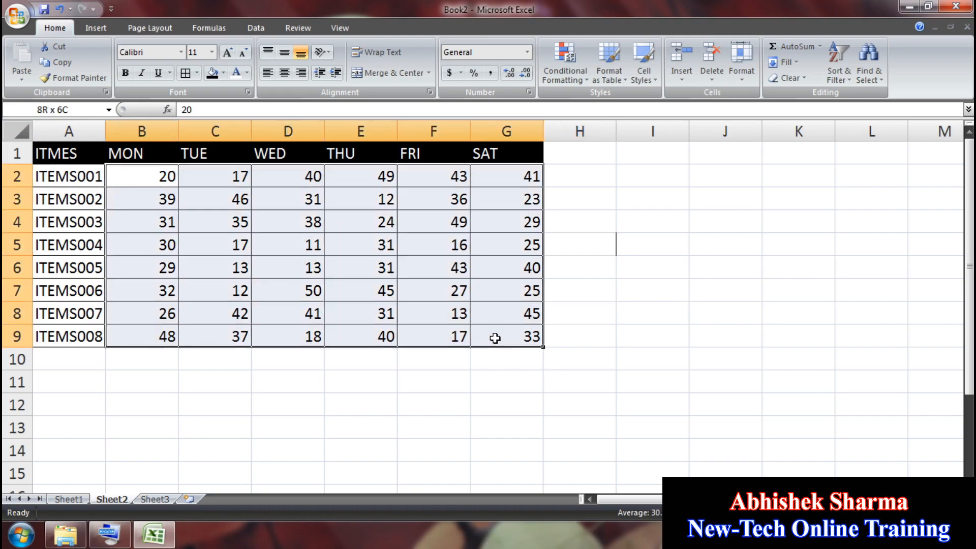
Step: Apply a Top 10% rule to B2:G9 using the default highlight format
{"action": "left_click", "coordinate": [568, 81]}
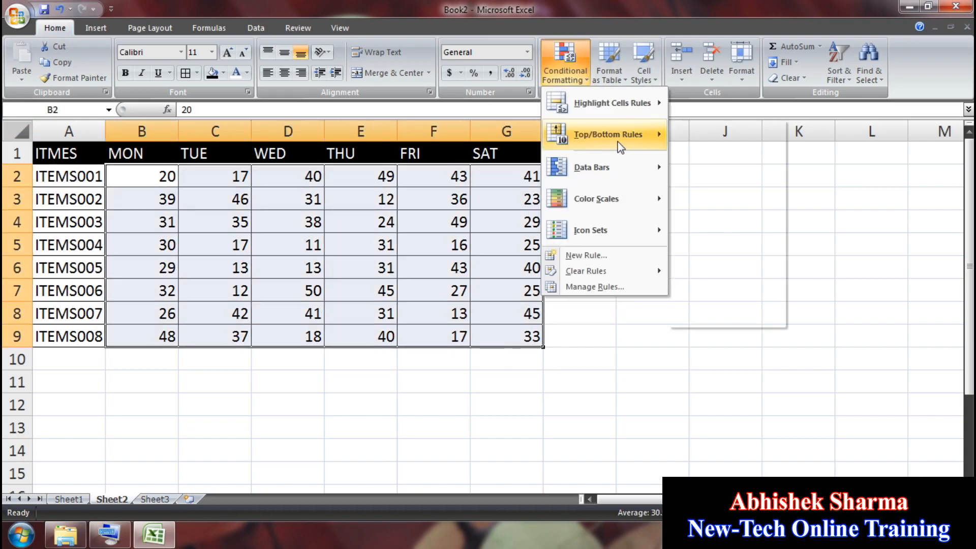
{"action": "mouse_move", "coordinate": [610, 134]}
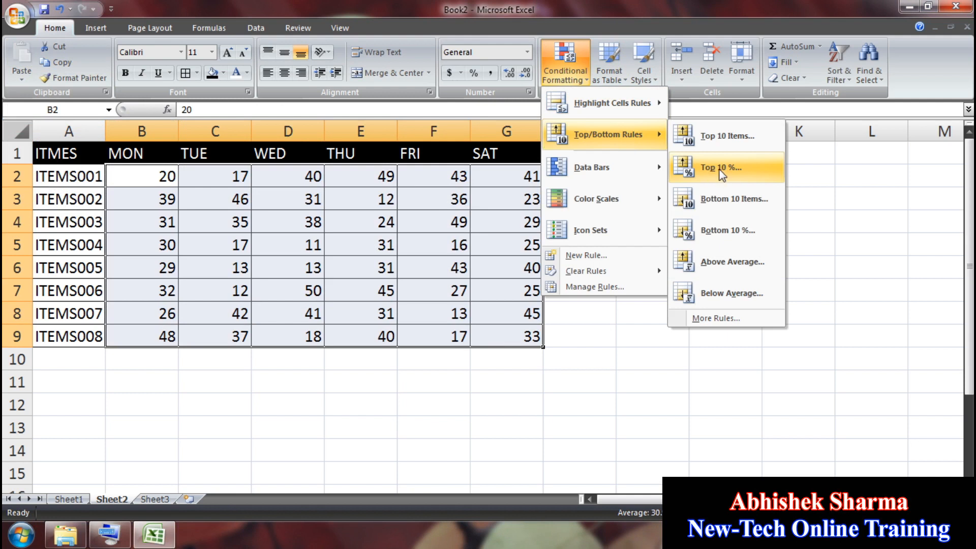
{"action": "left_click", "coordinate": [720, 171]}
{"action": "left_click", "coordinate": [330, 226]}
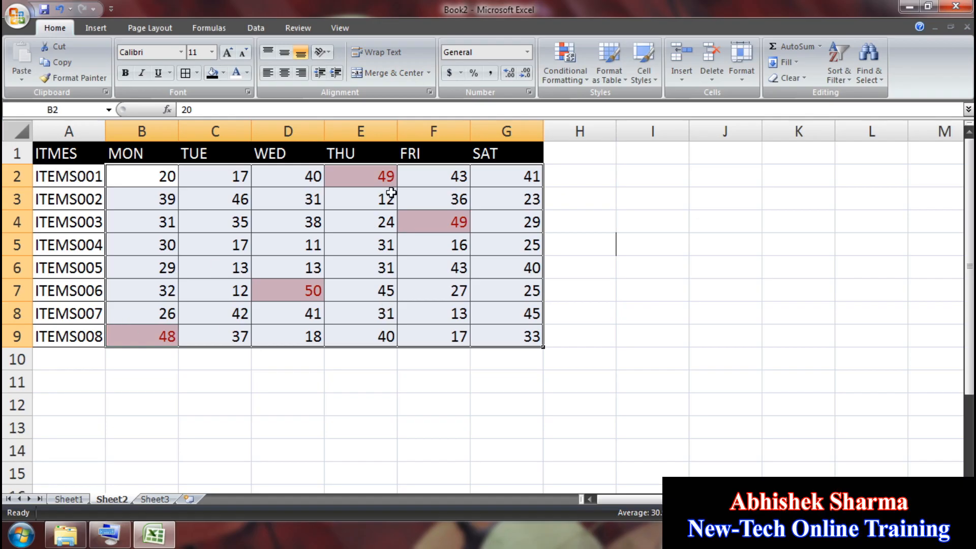
Step: Reapply the Top 10% rule with Green Fill with Dark Green Text, then reselect B2:G9
{"action": "left_click", "coordinate": [568, 74]}
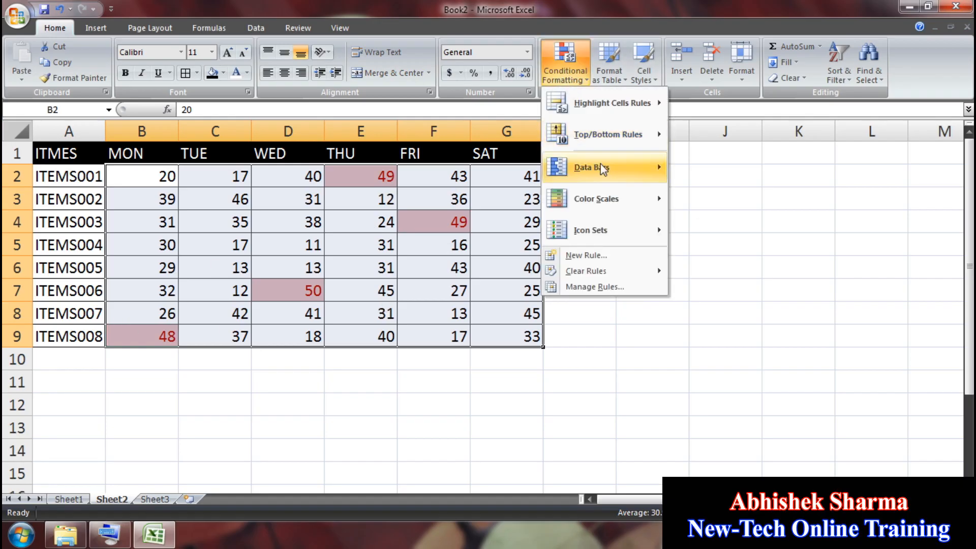
{"action": "mouse_move", "coordinate": [613, 135]}
{"action": "left_click", "coordinate": [739, 174]}
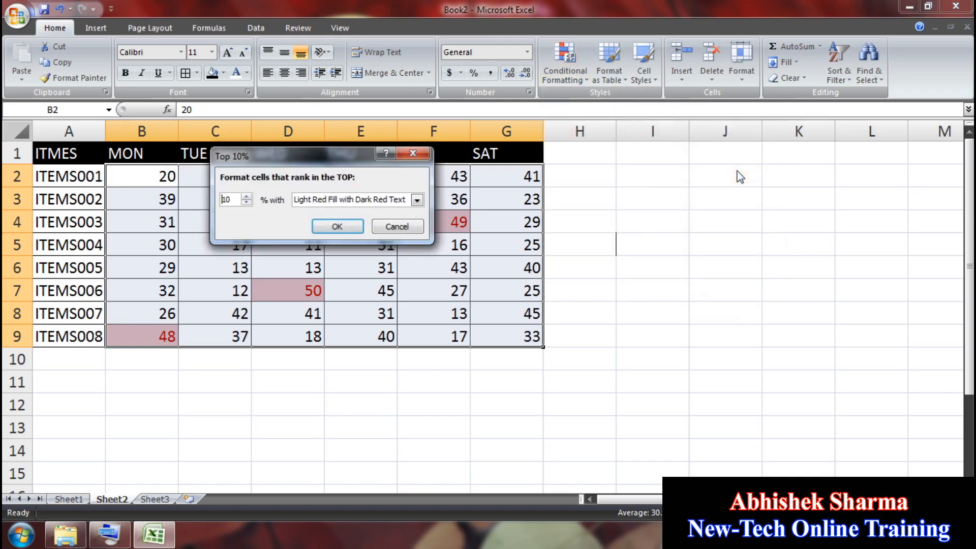
{"action": "left_click_drag", "start_coordinate": [349, 145], "coordinate": [764, 148]}
{"action": "left_click", "coordinate": [832, 202]}
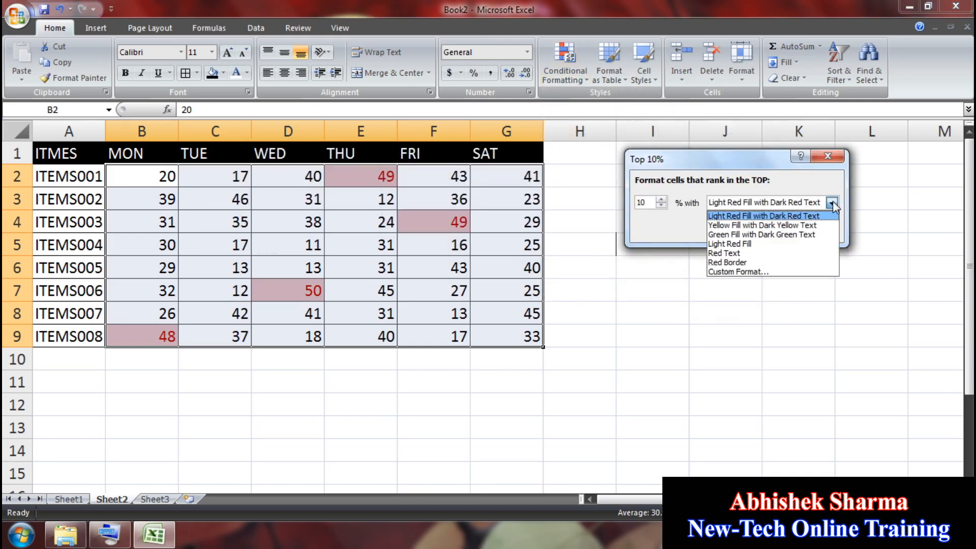
{"action": "left_click", "coordinate": [809, 234]}
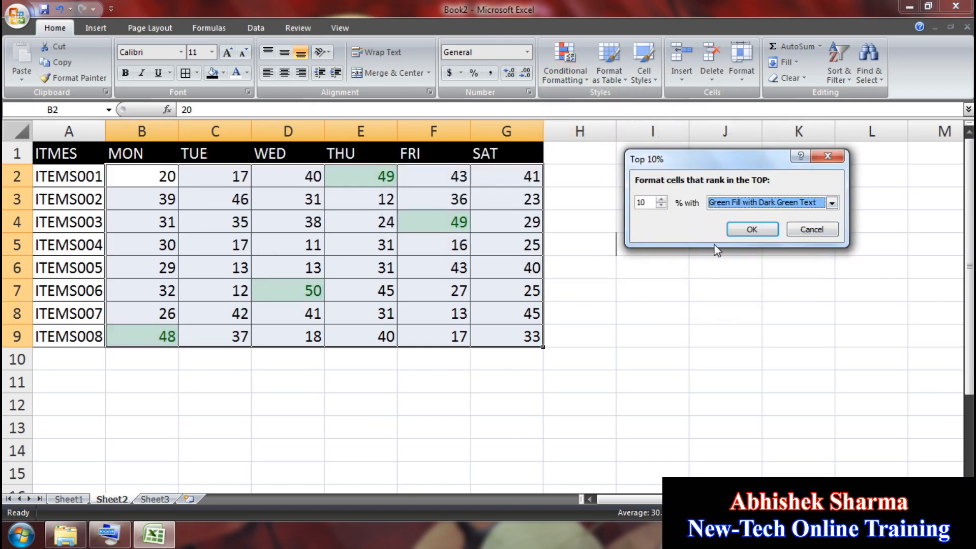
{"action": "left_click", "coordinate": [746, 227]}
{"action": "left_click", "coordinate": [633, 285]}
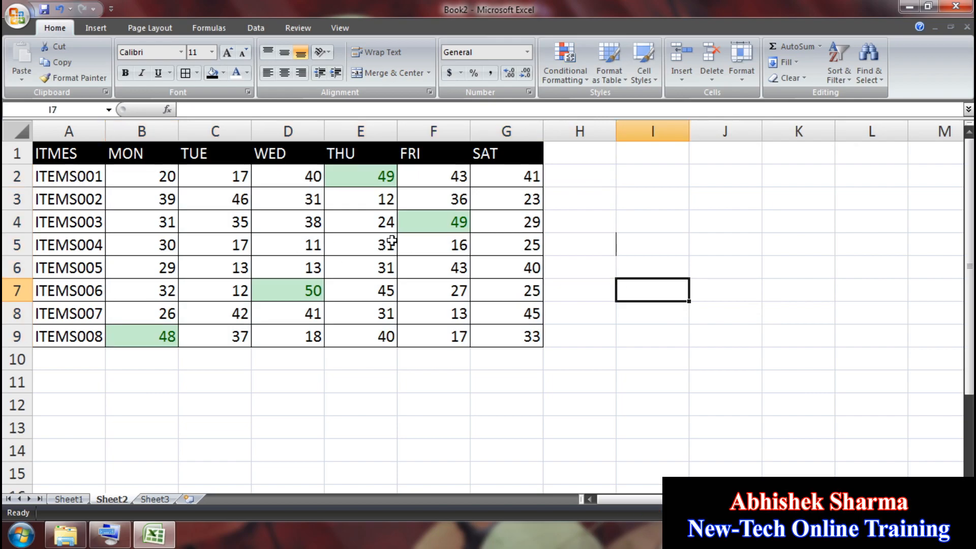
{"action": "left_click_drag", "start_coordinate": [512, 335], "coordinate": [166, 181]}
Step: Add a Bottom 10% rule to B2:G9 with Light Red Fill and Dark Red Text
{"action": "left_click", "coordinate": [583, 77]}
{"action": "mouse_move", "coordinate": [612, 135]}
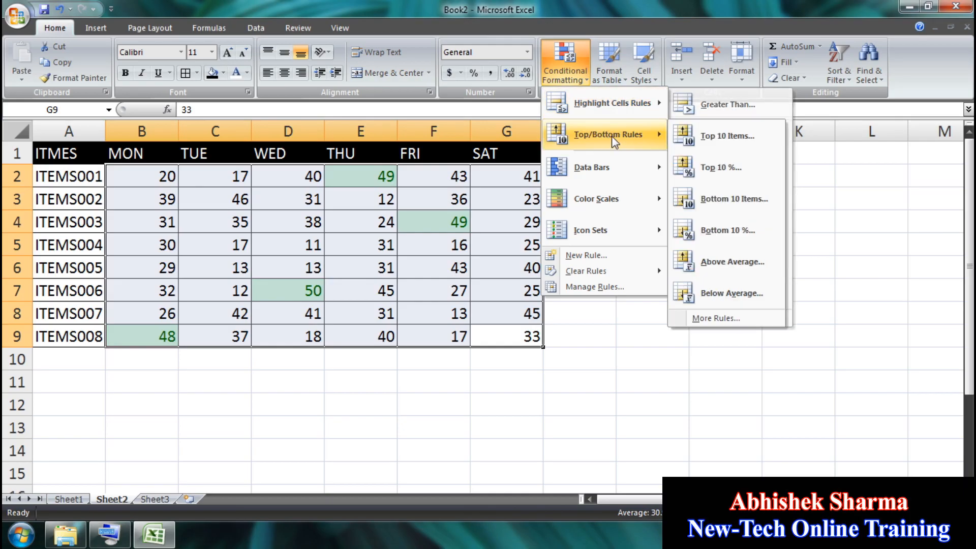
{"action": "left_click", "coordinate": [746, 231]}
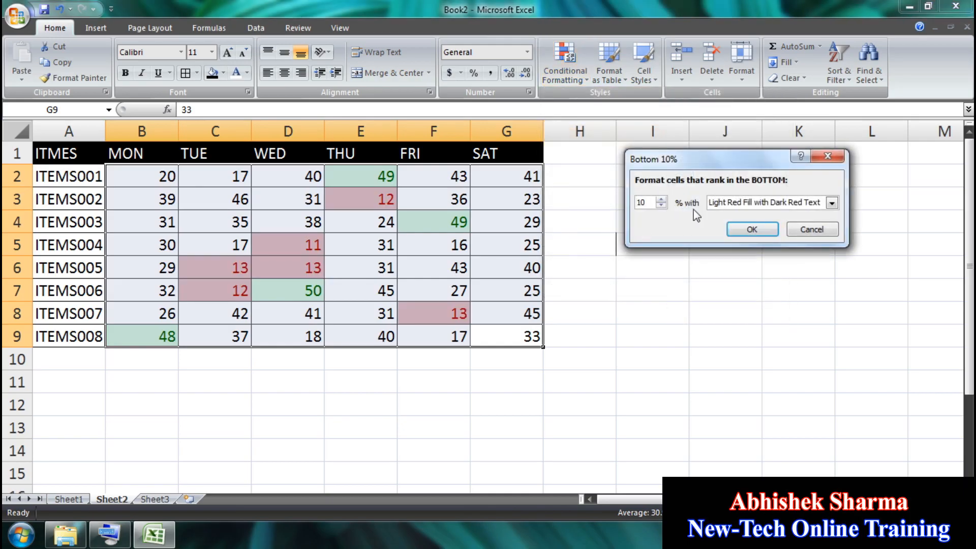
{"action": "left_click", "coordinate": [755, 234]}
{"action": "left_click", "coordinate": [359, 268]}
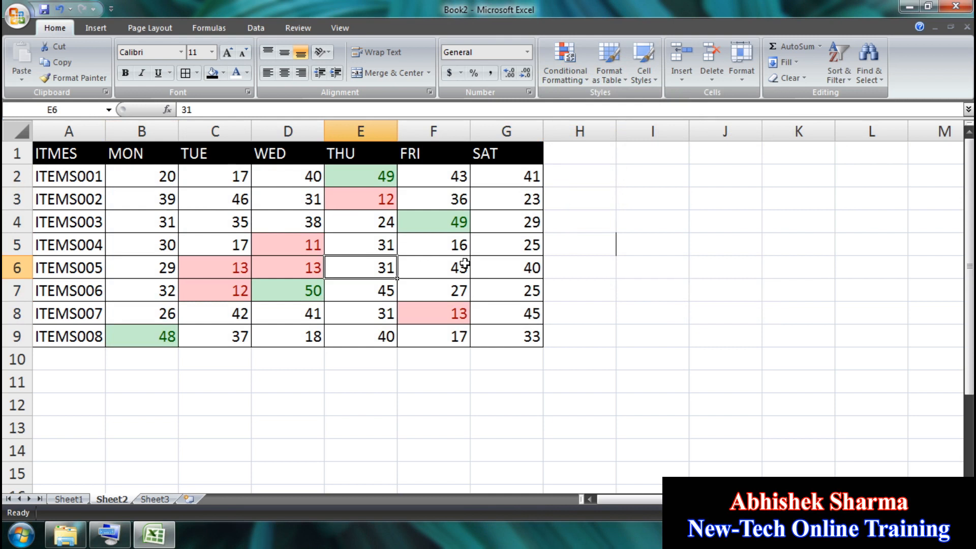
Step: Select B9 and browse the Conditional Formatting menu, closing it without applying anything
{"action": "left_click", "coordinate": [152, 335]}
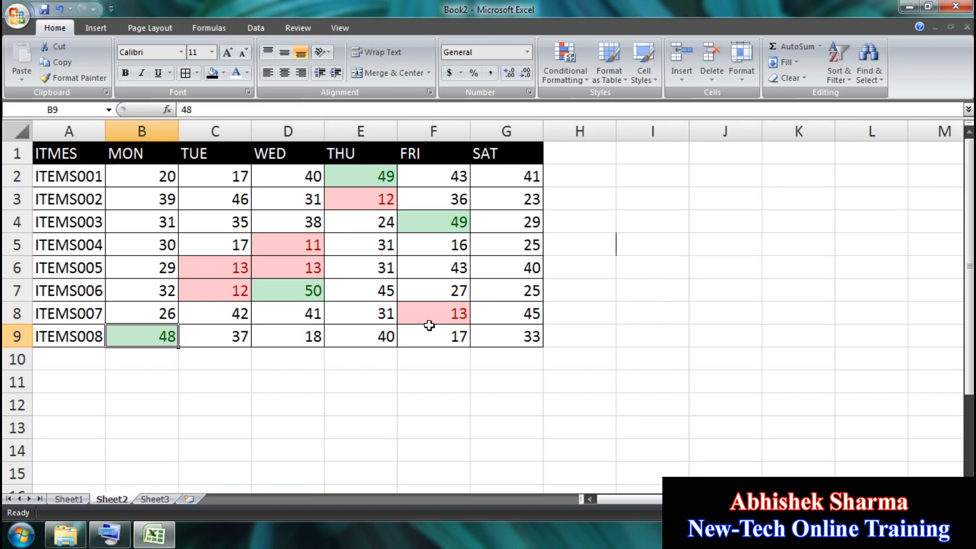
{"action": "left_click", "coordinate": [565, 66]}
{"action": "mouse_move", "coordinate": [608, 135]}
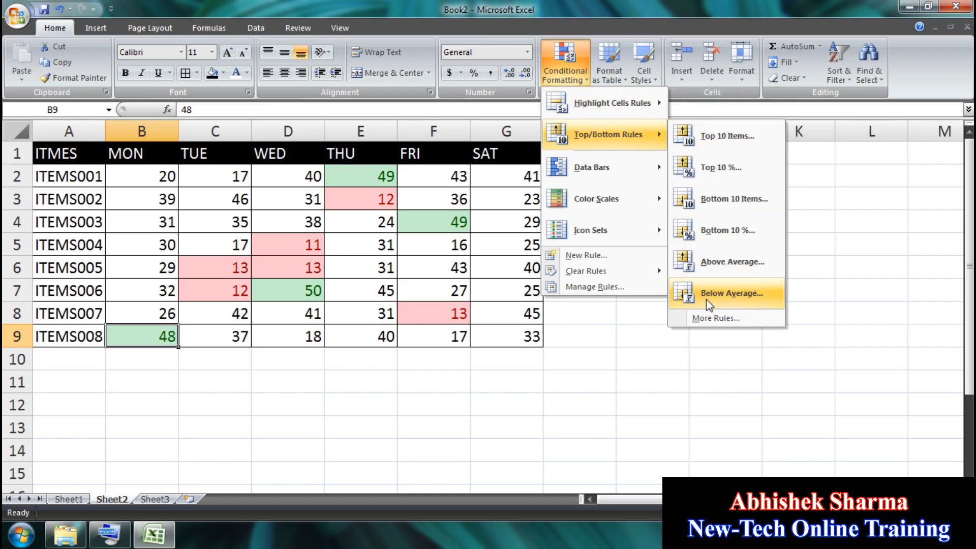
{"action": "left_click", "coordinate": [374, 442]}
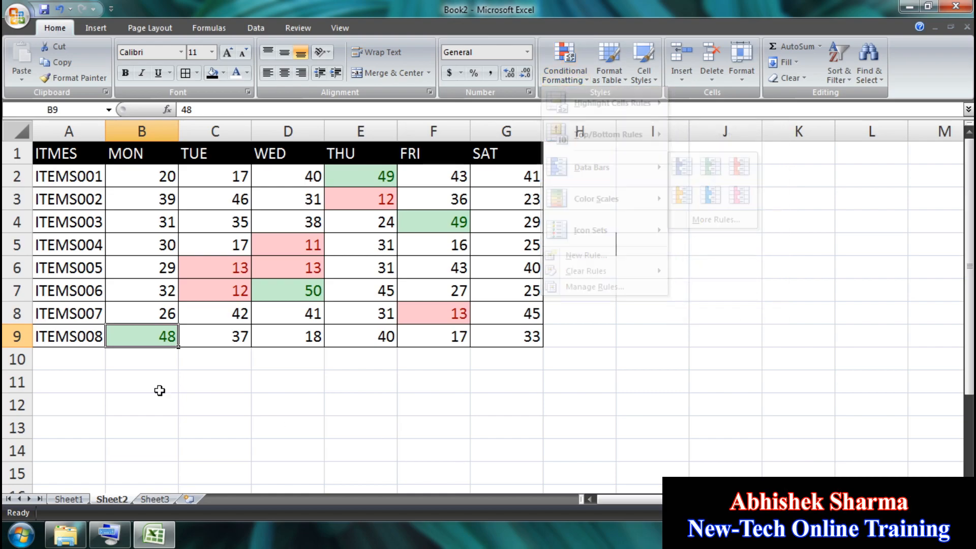
Step: On Sheet1, apply blue data bars to the numbers in B1:B11
{"action": "left_click", "coordinate": [64, 491]}
{"action": "left_click", "coordinate": [283, 381]}
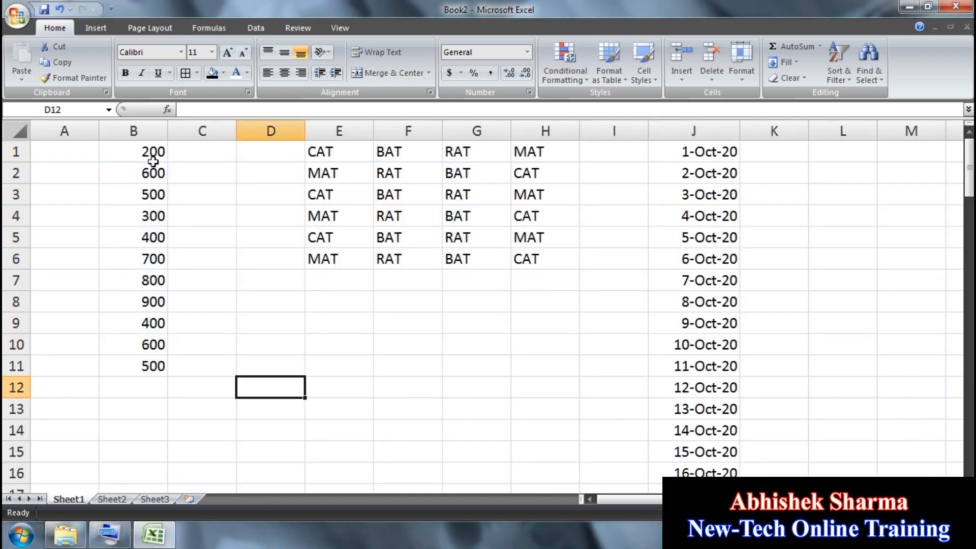
{"action": "left_click_drag", "start_coordinate": [153, 153], "coordinate": [131, 366]}
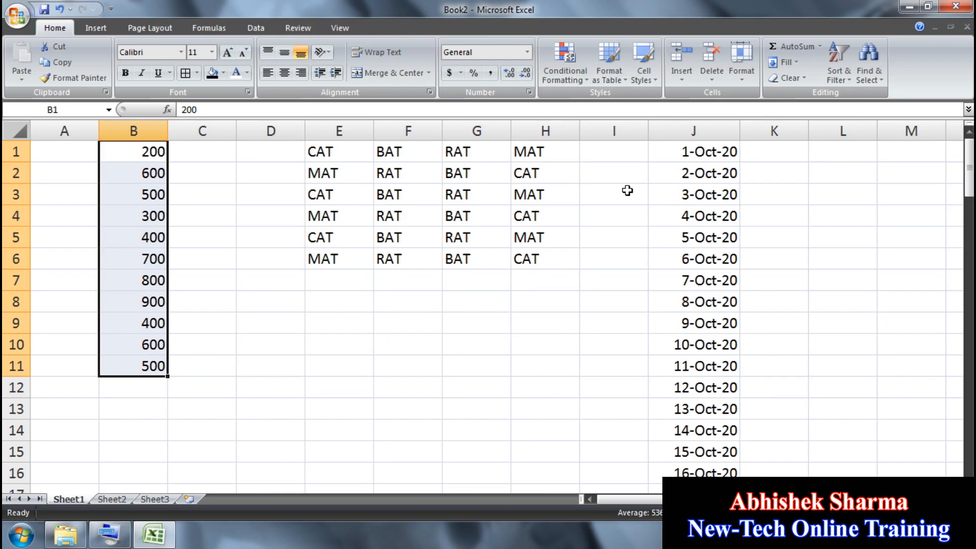
{"action": "left_click", "coordinate": [557, 69]}
{"action": "mouse_move", "coordinate": [658, 167]}
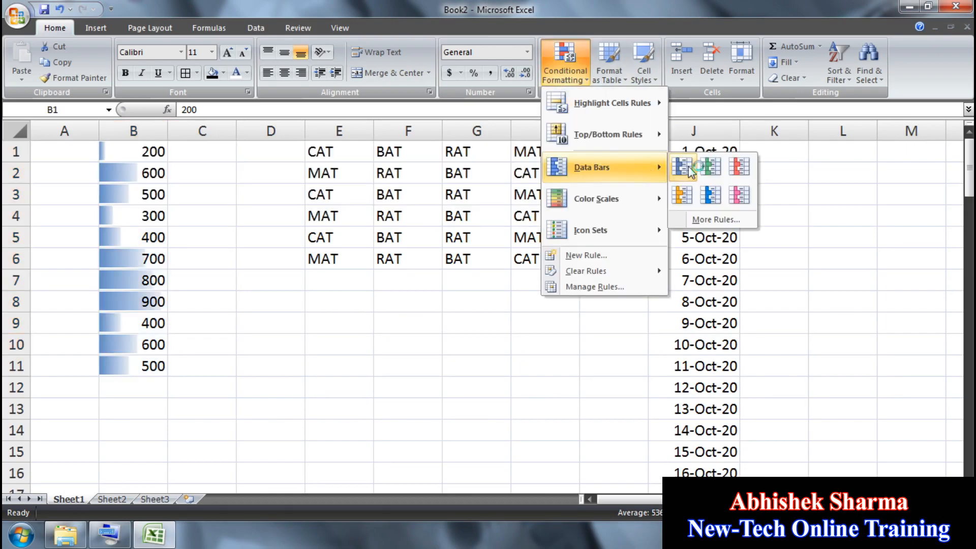
{"action": "left_click", "coordinate": [688, 166]}
{"action": "left_click", "coordinate": [202, 300]}
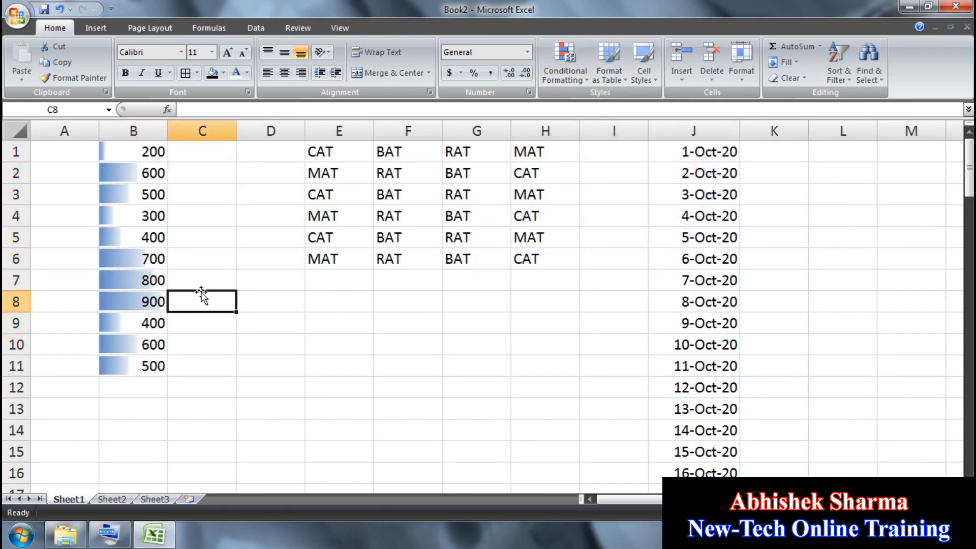
Step: Apply red data bars to B1:B11 instead, then undo them
{"action": "left_click", "coordinate": [143, 350]}
{"action": "left_click", "coordinate": [153, 264]}
{"action": "left_click", "coordinate": [156, 212]}
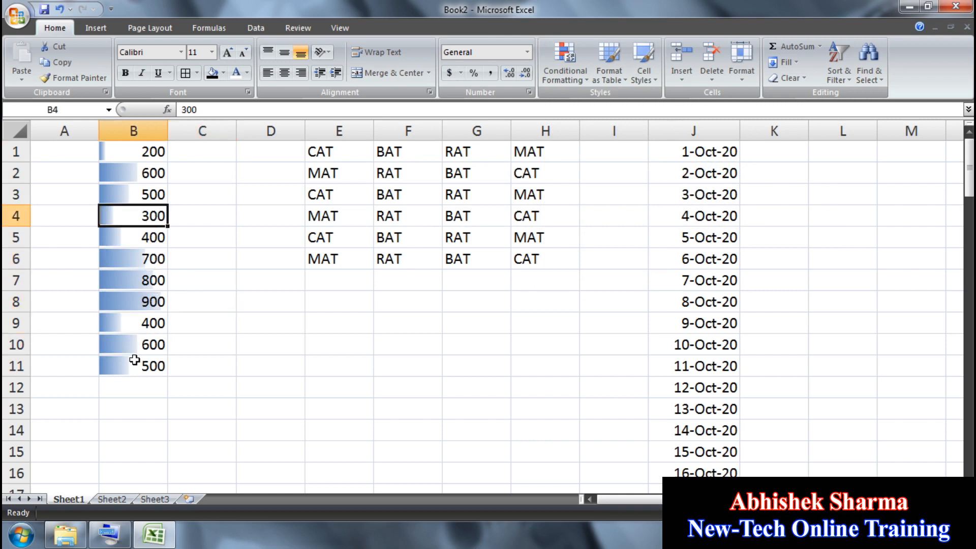
{"action": "left_click_drag", "start_coordinate": [134, 360], "coordinate": [135, 147]}
{"action": "left_click", "coordinate": [572, 80]}
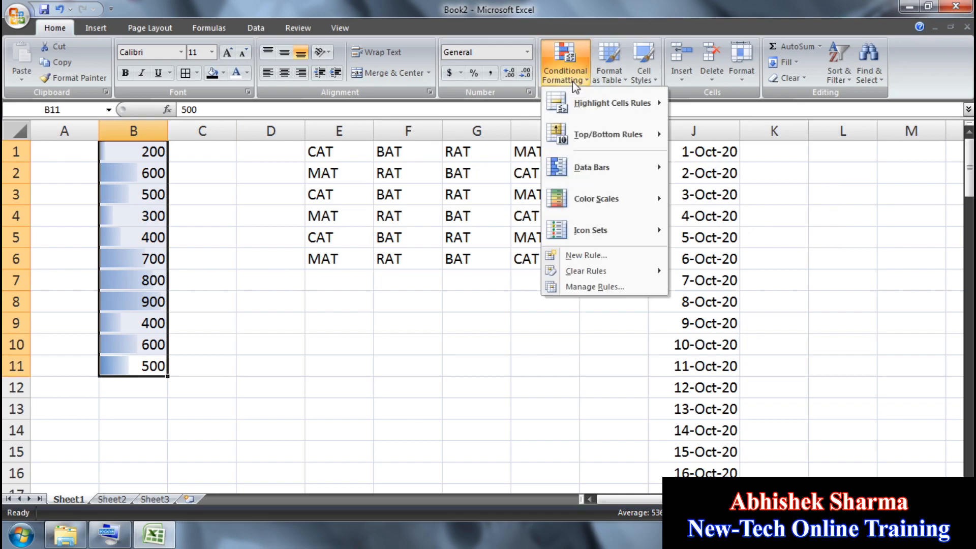
{"action": "mouse_move", "coordinate": [604, 163]}
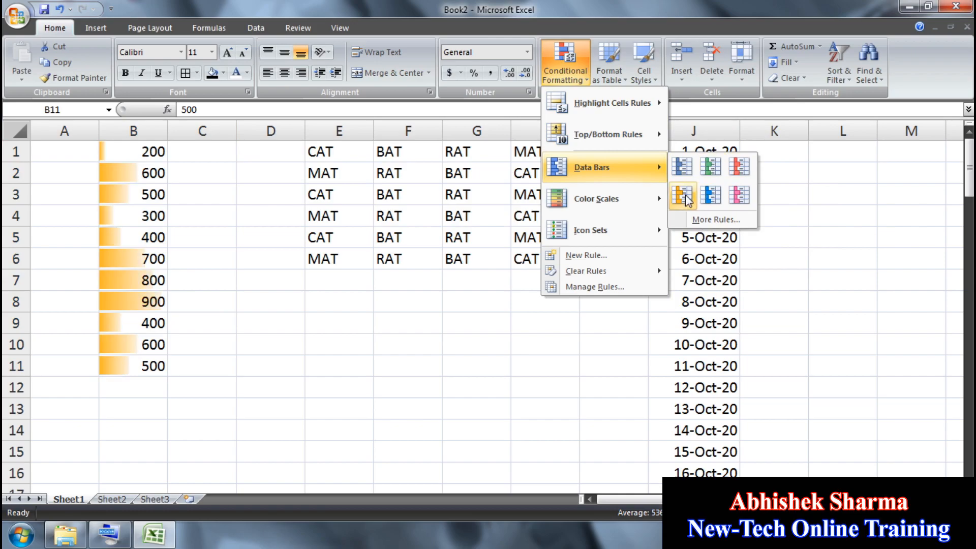
{"action": "left_click", "coordinate": [739, 167]}
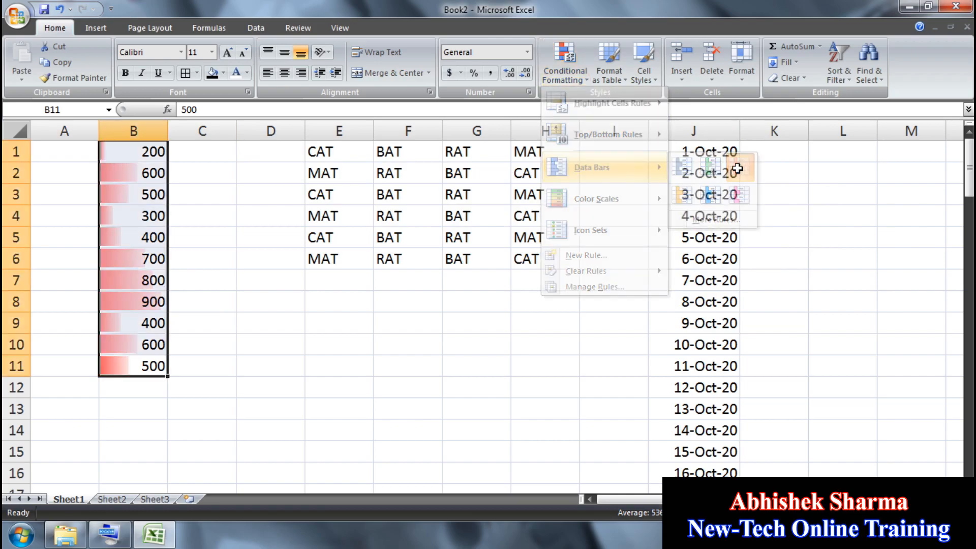
{"action": "left_click", "coordinate": [60, 9]}
Step: Undo the blue data bars and apply a colour scale to B1:B11, checking each shaded value
{"action": "left_click", "coordinate": [60, 10]}
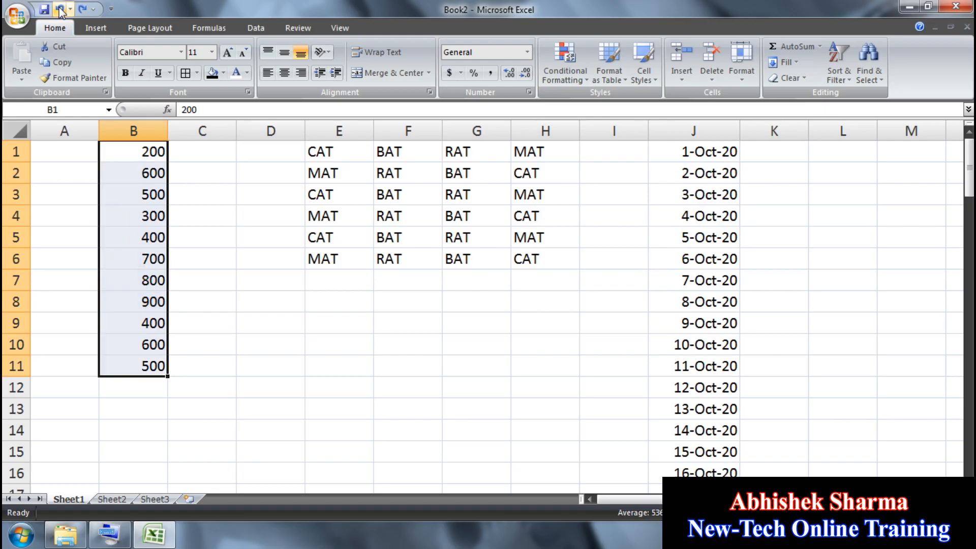
{"action": "left_click", "coordinate": [559, 76]}
{"action": "mouse_move", "coordinate": [581, 203]}
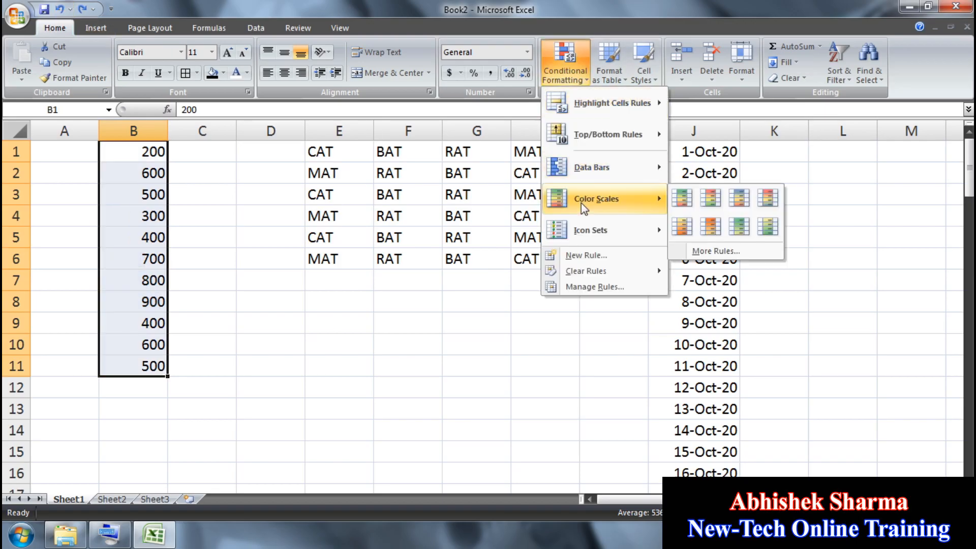
{"action": "left_click", "coordinate": [684, 203]}
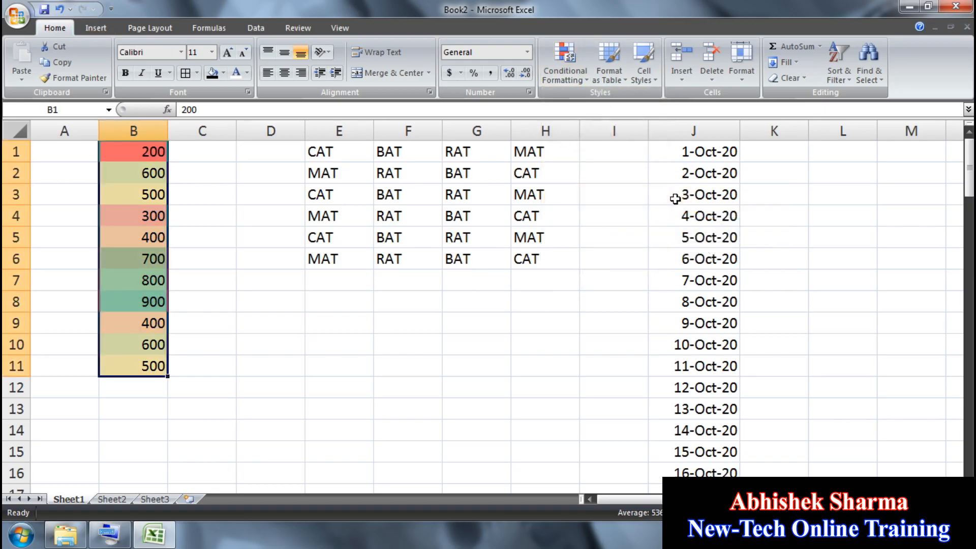
{"action": "left_click", "coordinate": [208, 304]}
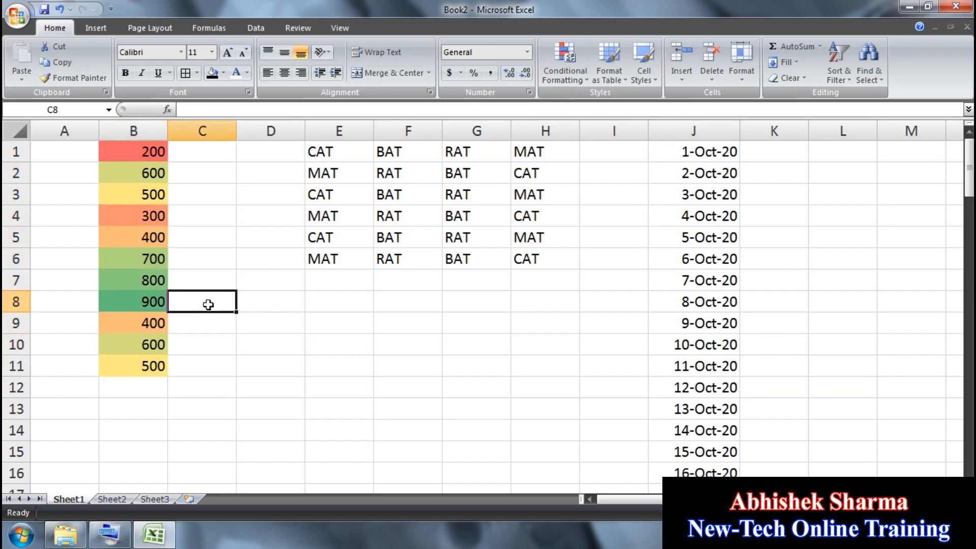
{"action": "left_click", "coordinate": [133, 281]}
{"action": "left_click", "coordinate": [135, 304]}
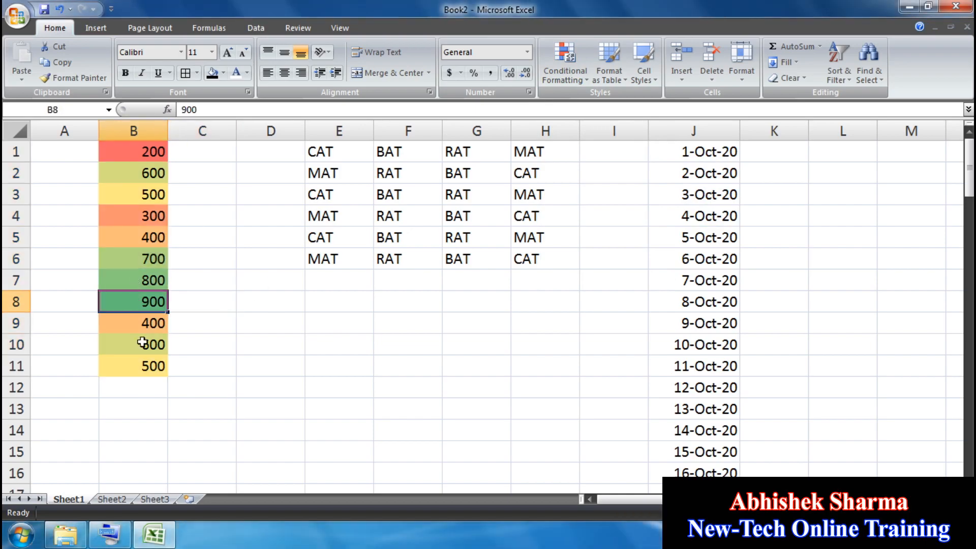
{"action": "left_click", "coordinate": [143, 364]}
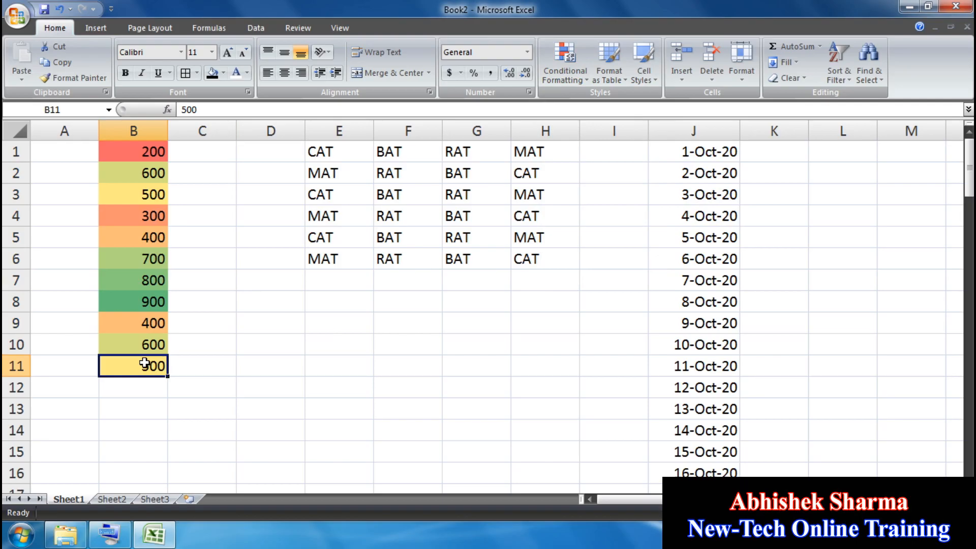
{"action": "left_click", "coordinate": [151, 178]}
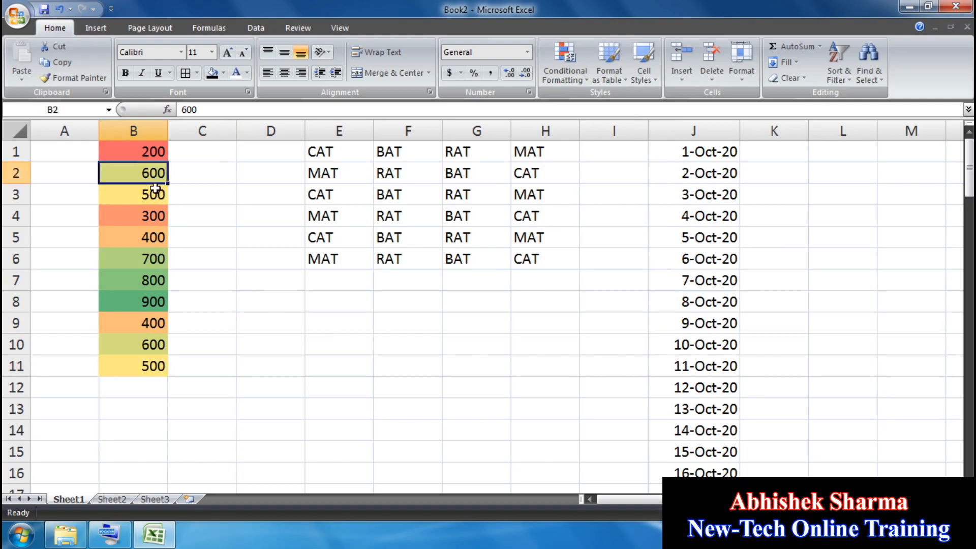
{"action": "left_click", "coordinate": [146, 151]}
{"action": "left_click", "coordinate": [144, 213]}
{"action": "left_click", "coordinate": [147, 274]}
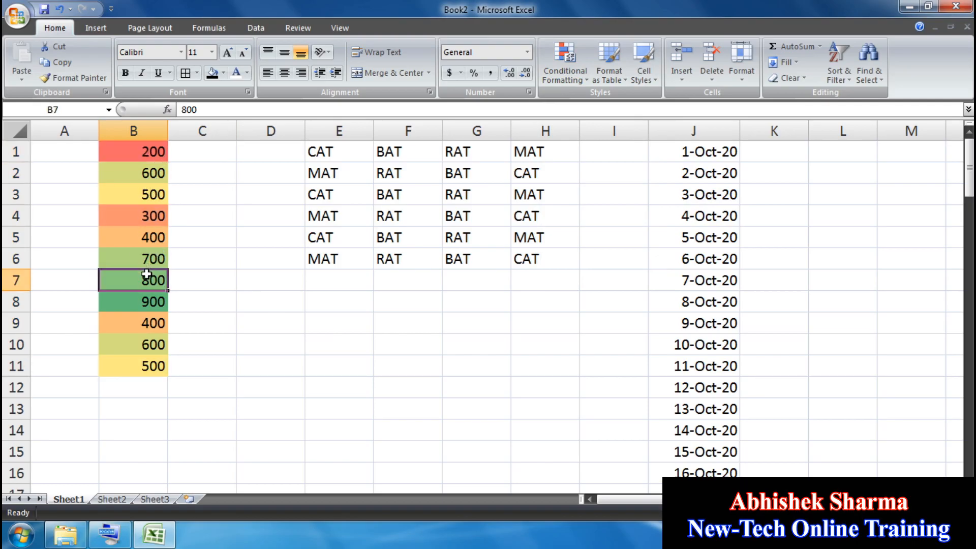
{"action": "left_click", "coordinate": [143, 321]}
{"action": "left_click", "coordinate": [139, 361]}
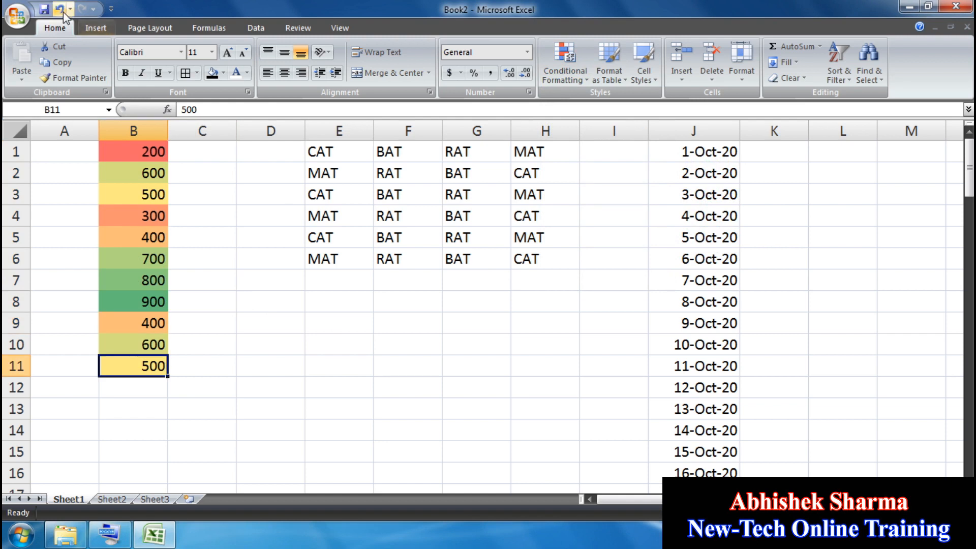
Step: Replace it with the Green-Yellow-Red colour scale and inspect the 800, 300, 400 and 500 cells
{"action": "left_click", "coordinate": [63, 11]}
{"action": "left_click", "coordinate": [565, 60]}
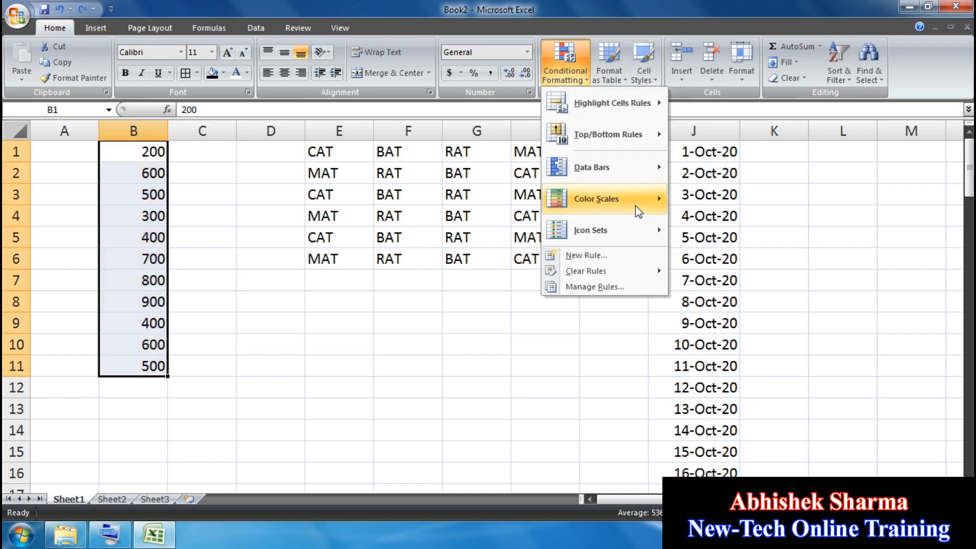
{"action": "mouse_move", "coordinate": [639, 210]}
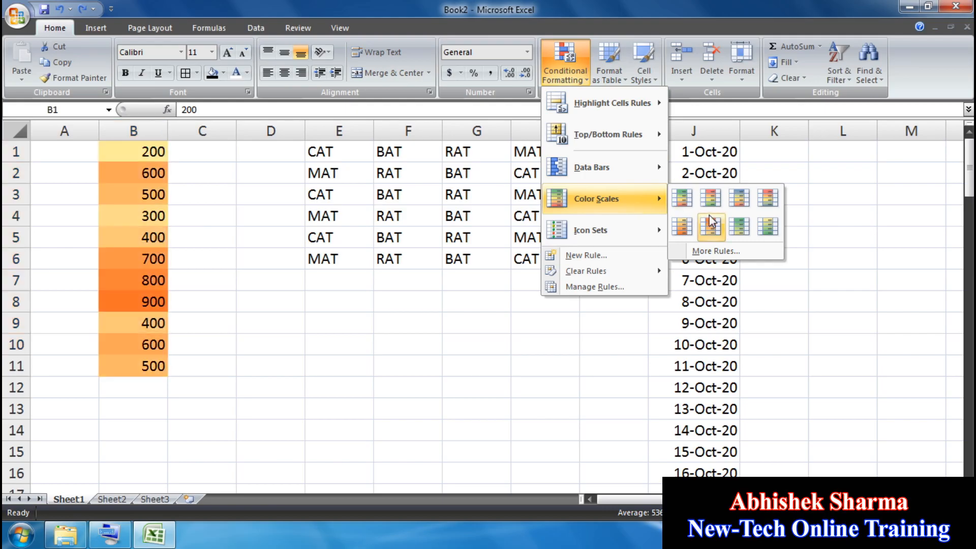
{"action": "left_click", "coordinate": [710, 198]}
{"action": "left_click", "coordinate": [147, 302]}
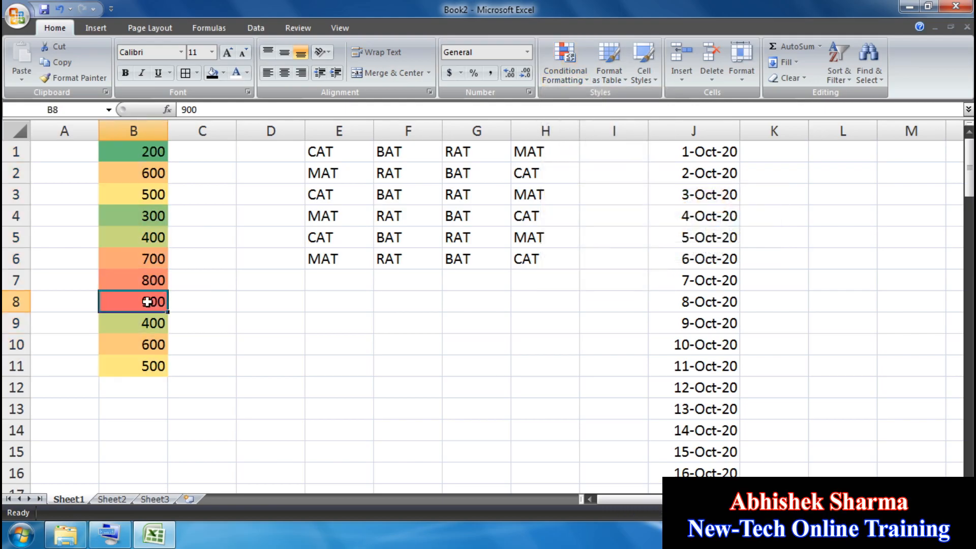
{"action": "left_click", "coordinate": [151, 279]}
{"action": "left_click", "coordinate": [159, 218]}
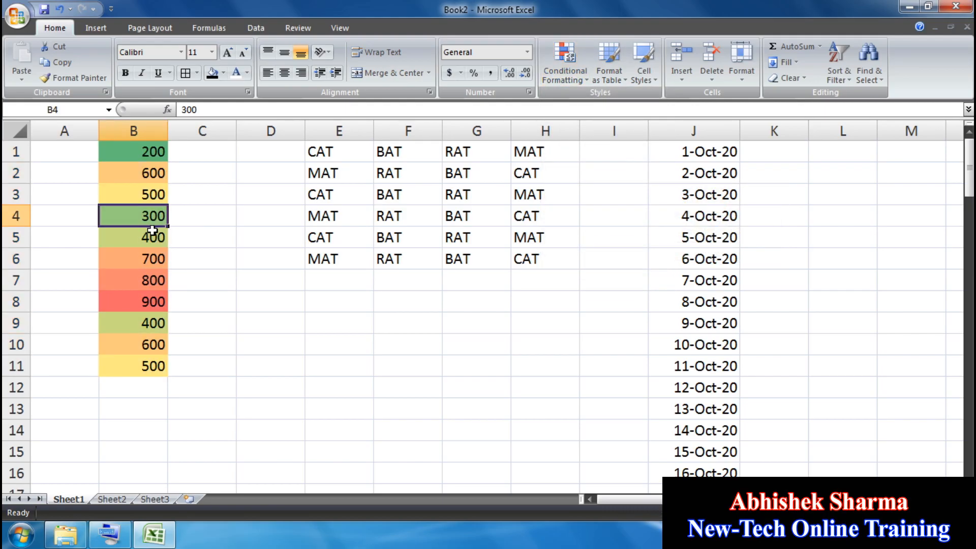
{"action": "left_click", "coordinate": [152, 233]}
{"action": "left_click", "coordinate": [144, 368]}
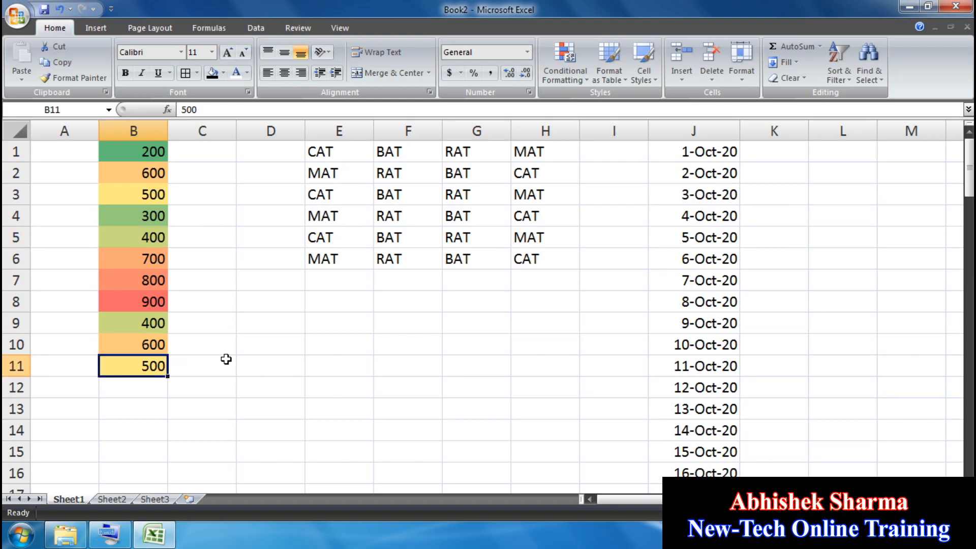
Step: Swap to the Yellow-Green colour scale, check 800, 200 and 300, then undo it
{"action": "left_click", "coordinate": [59, 9]}
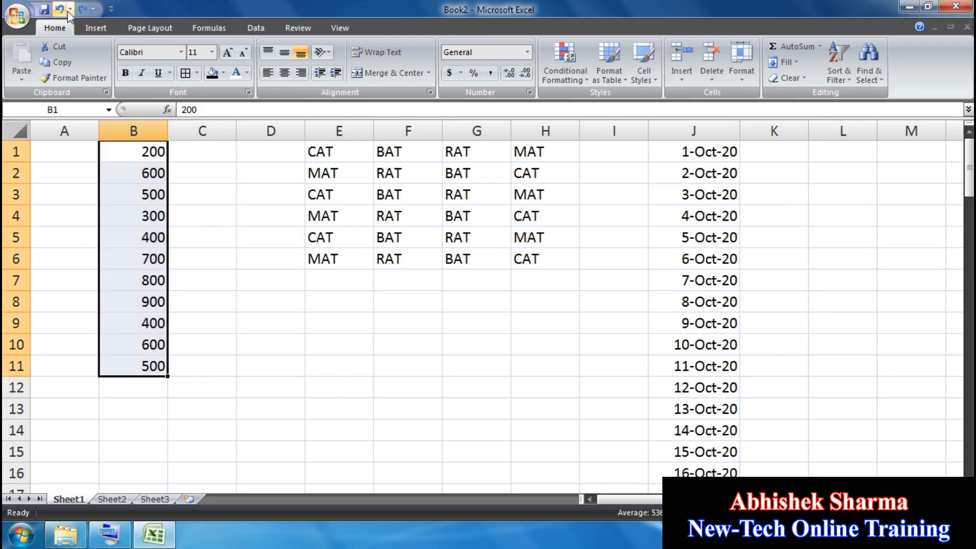
{"action": "left_click", "coordinate": [565, 62]}
{"action": "mouse_move", "coordinate": [628, 202]}
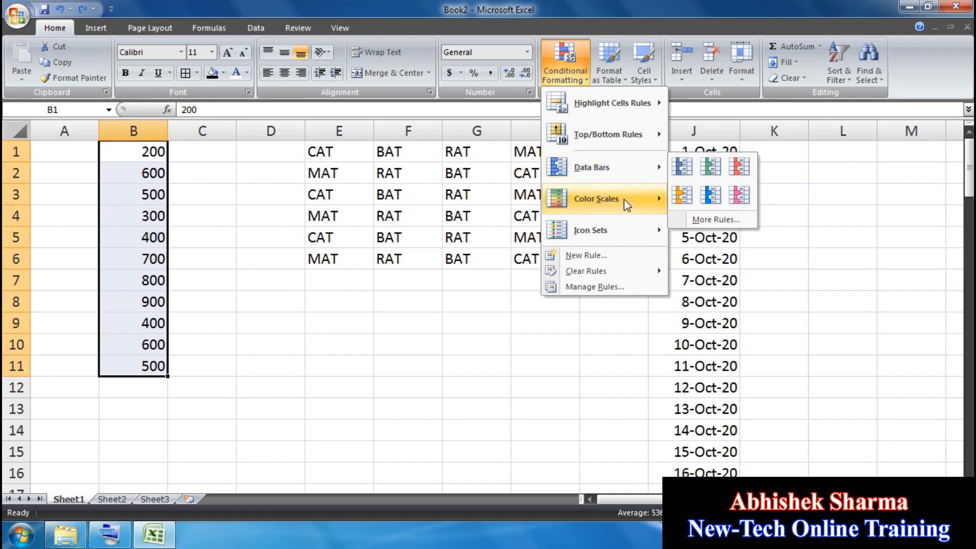
{"action": "left_click", "coordinate": [738, 227]}
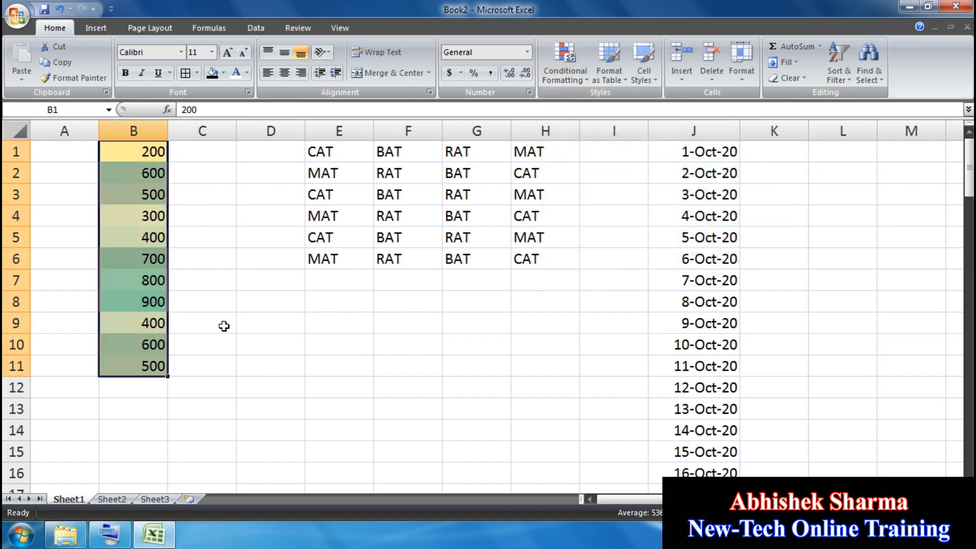
{"action": "left_click", "coordinate": [222, 324]}
{"action": "left_click", "coordinate": [153, 270]}
{"action": "left_click", "coordinate": [150, 155]}
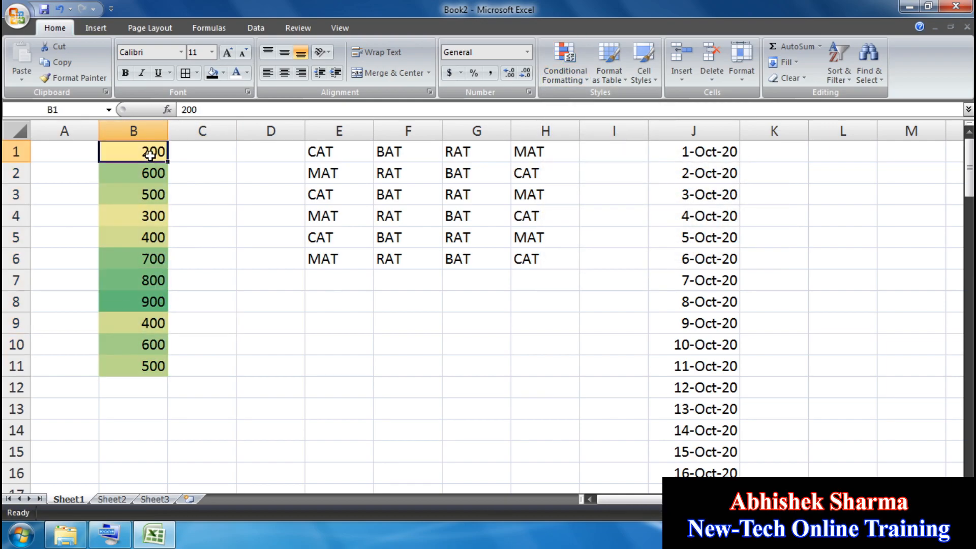
{"action": "left_click", "coordinate": [155, 218]}
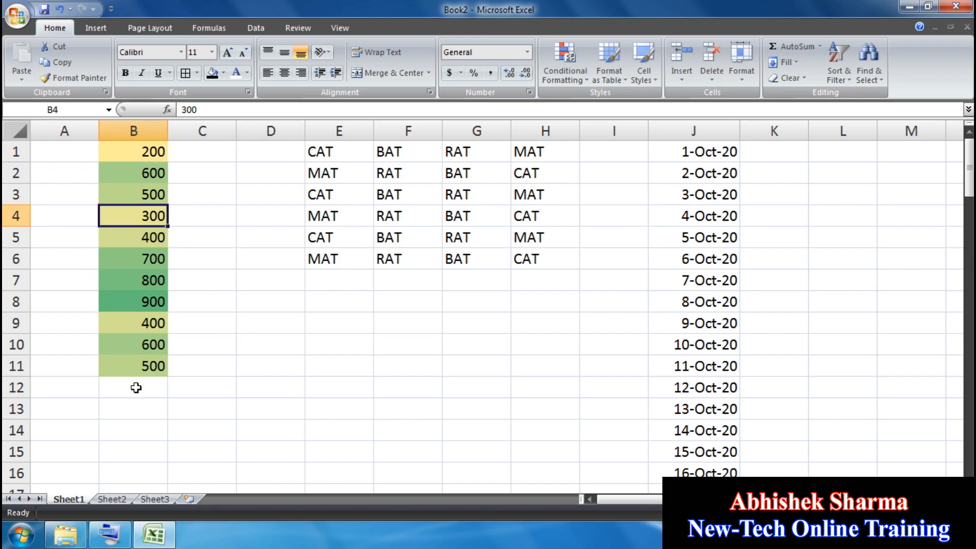
{"action": "left_click", "coordinate": [63, 10]}
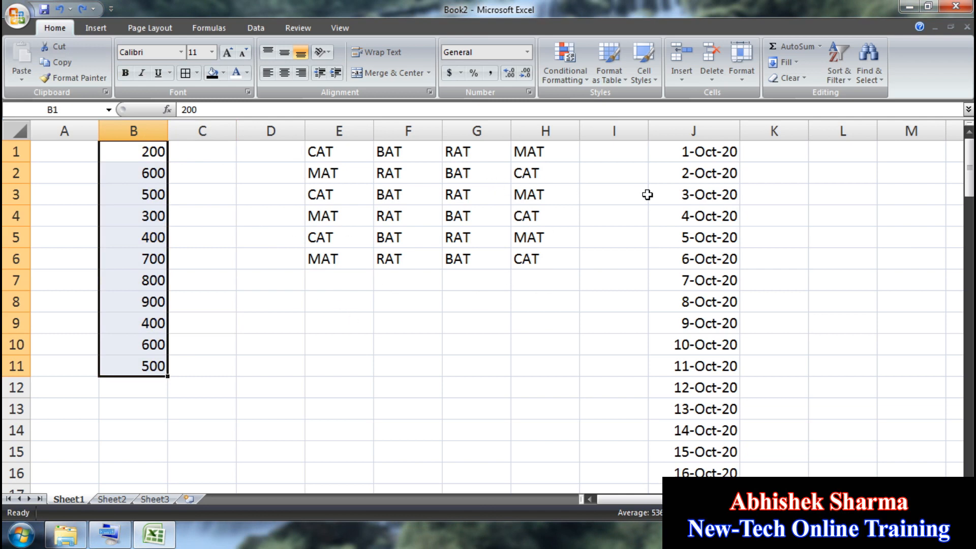
Step: Apply the Three Arrows icon set to B1:B11, noting up arrows on 800/900 and sideways on 600/500
{"action": "left_click", "coordinate": [555, 76]}
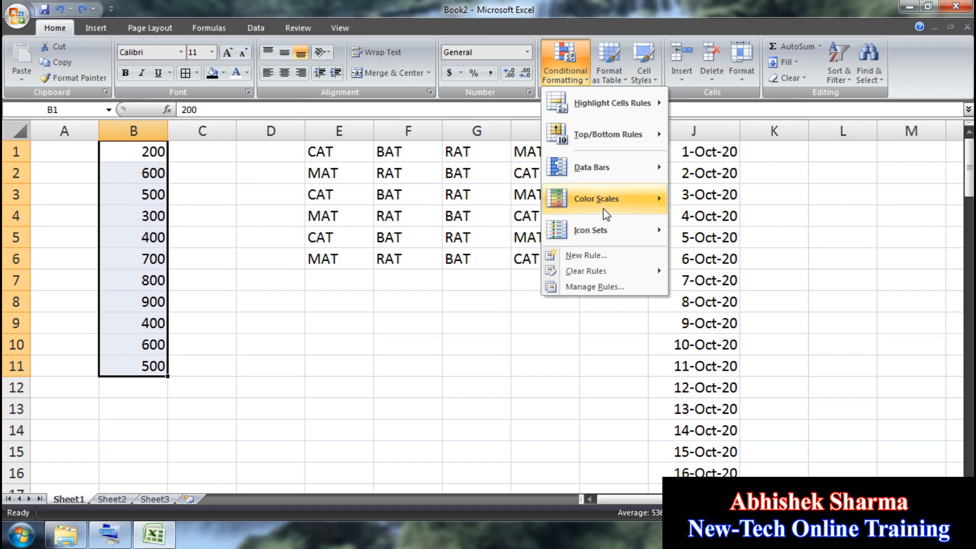
{"action": "mouse_move", "coordinate": [599, 239]}
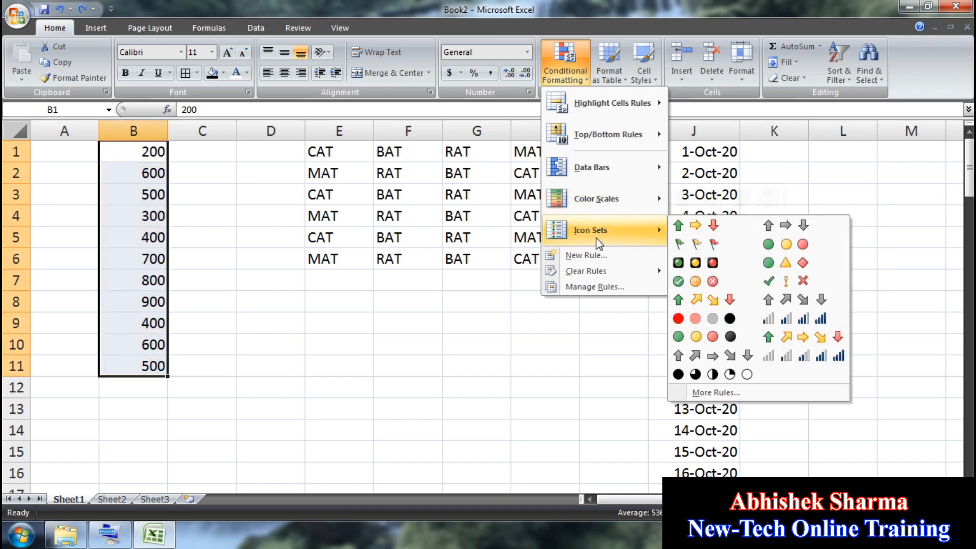
{"action": "left_click", "coordinate": [679, 227]}
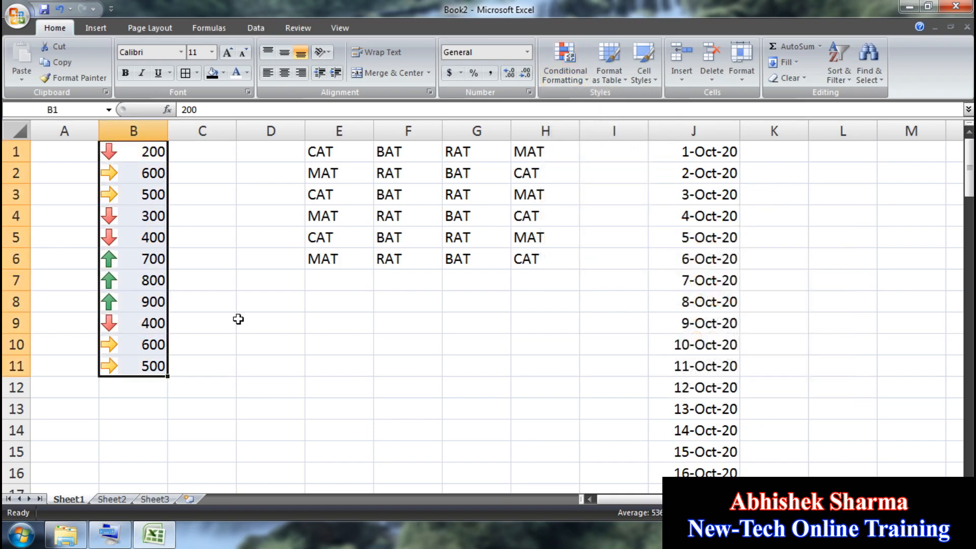
{"action": "left_click", "coordinate": [223, 323]}
{"action": "left_click", "coordinate": [117, 280]}
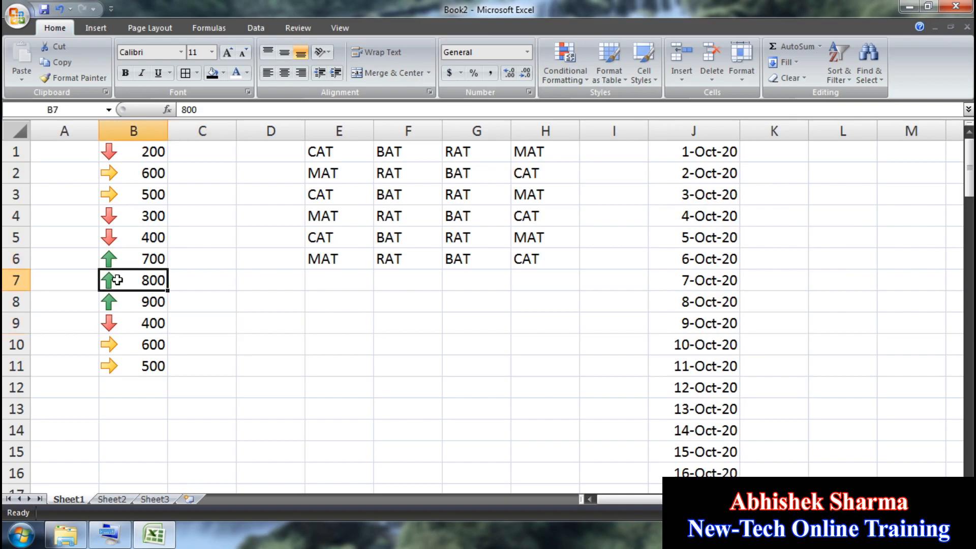
{"action": "left_click", "coordinate": [122, 297]}
{"action": "left_click", "coordinate": [115, 345]}
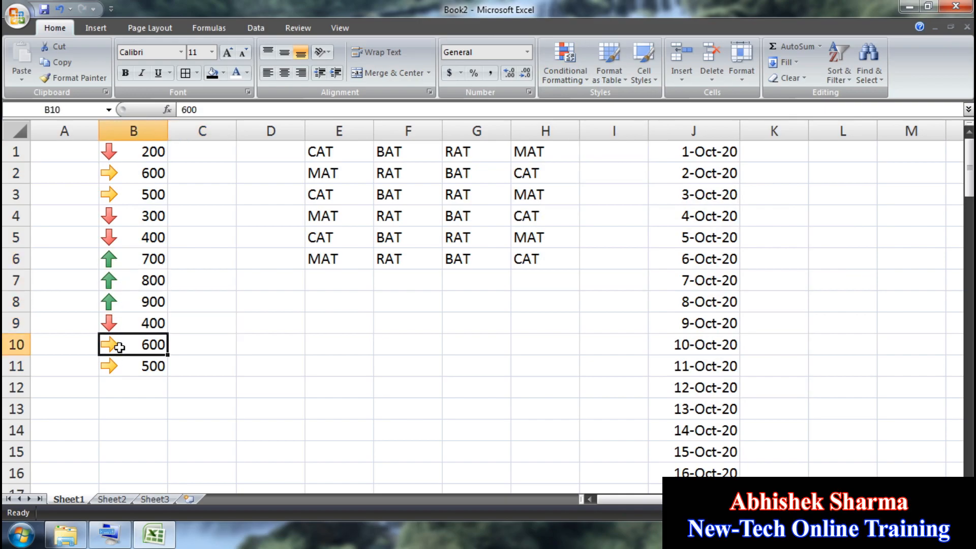
{"action": "left_click", "coordinate": [125, 366]}
Step: Review the arrows: sideways on 600 and 500, down on 200–400, up on 700–900
{"action": "left_click", "coordinate": [109, 343]}
{"action": "left_click", "coordinate": [148, 367]}
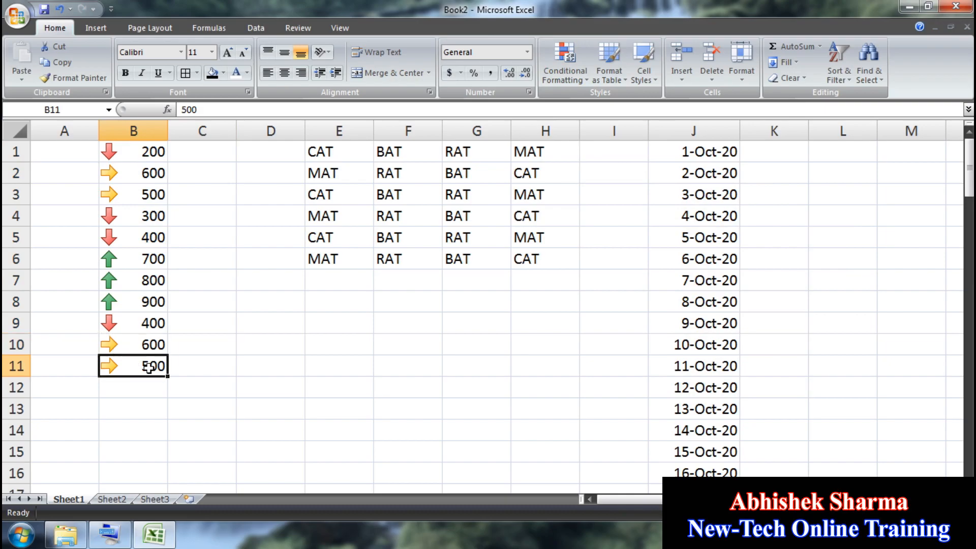
{"action": "left_click", "coordinate": [130, 155]}
{"action": "left_click", "coordinate": [123, 217]}
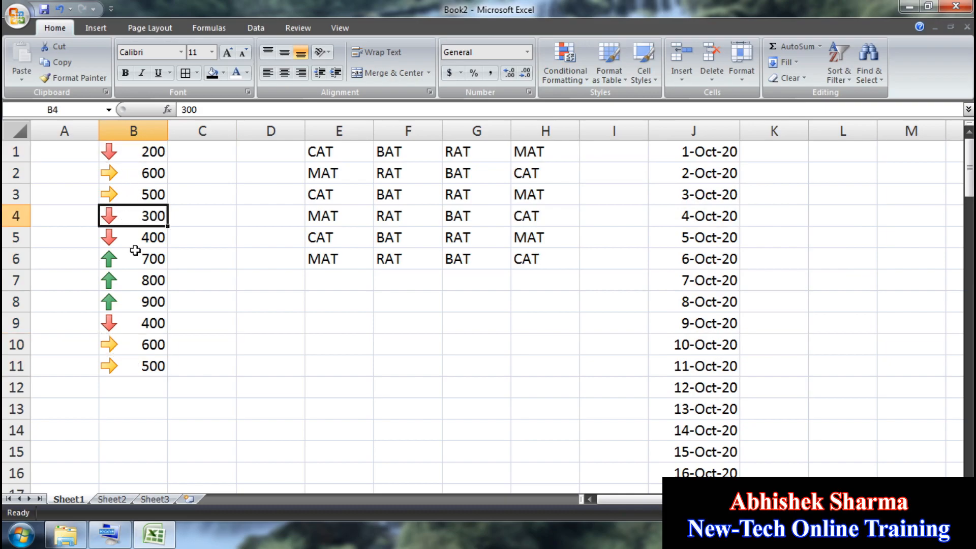
{"action": "left_click", "coordinate": [136, 239]}
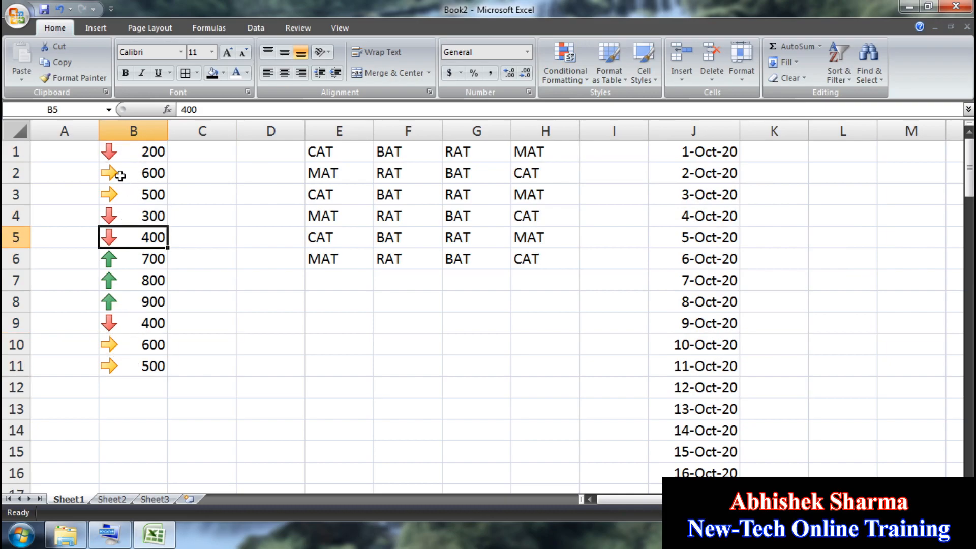
{"action": "left_click_drag", "start_coordinate": [127, 302], "coordinate": [128, 258]}
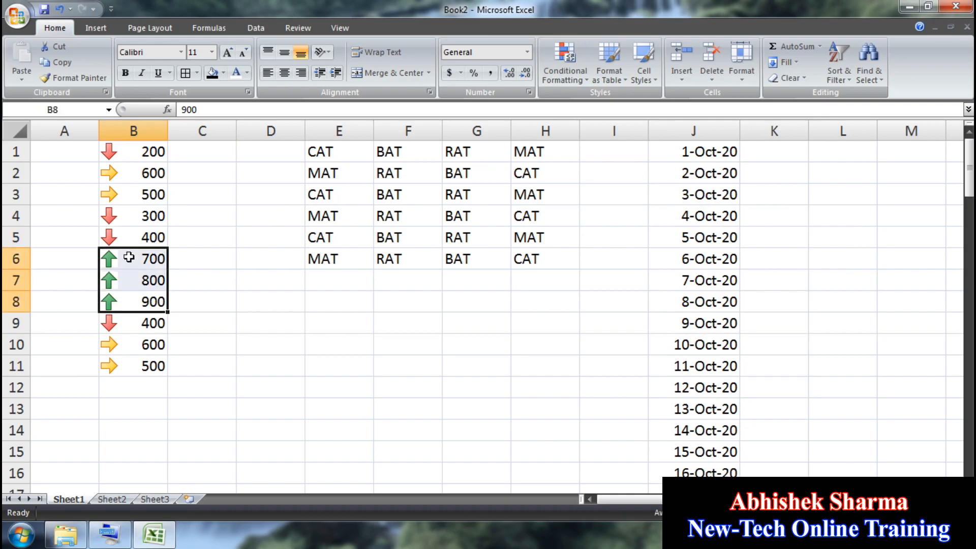
{"action": "left_click", "coordinate": [138, 177]}
{"action": "left_click", "coordinate": [138, 194]}
{"action": "left_click", "coordinate": [142, 156]}
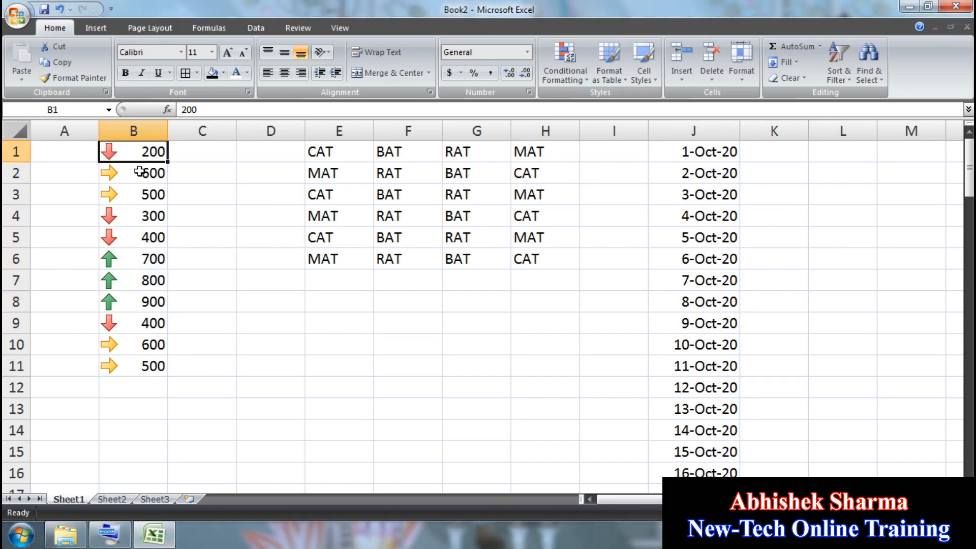
{"action": "left_click", "coordinate": [137, 218]}
Step: Replace the arrows with the 4 Ratings icon set, compare the icons, then undo it
{"action": "left_click", "coordinate": [61, 9]}
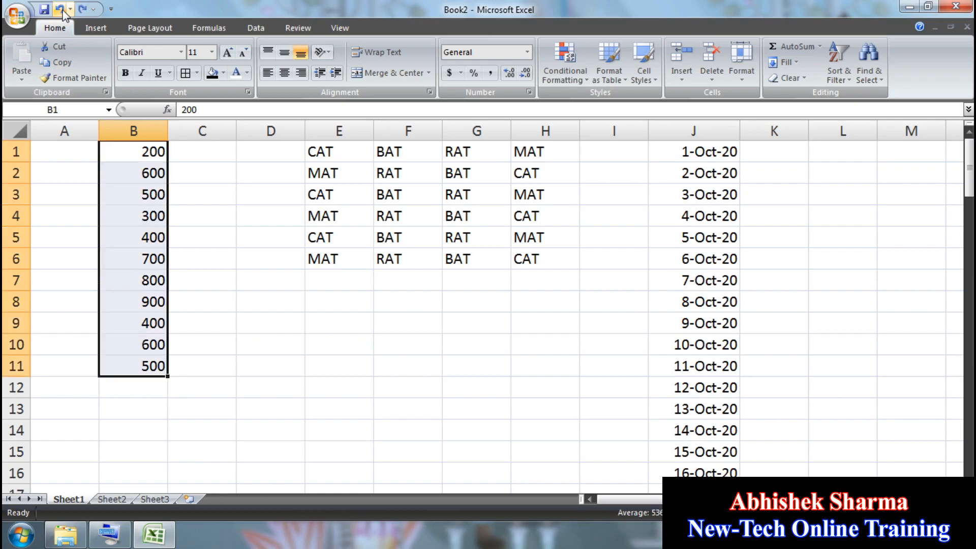
{"action": "left_click", "coordinate": [574, 74]}
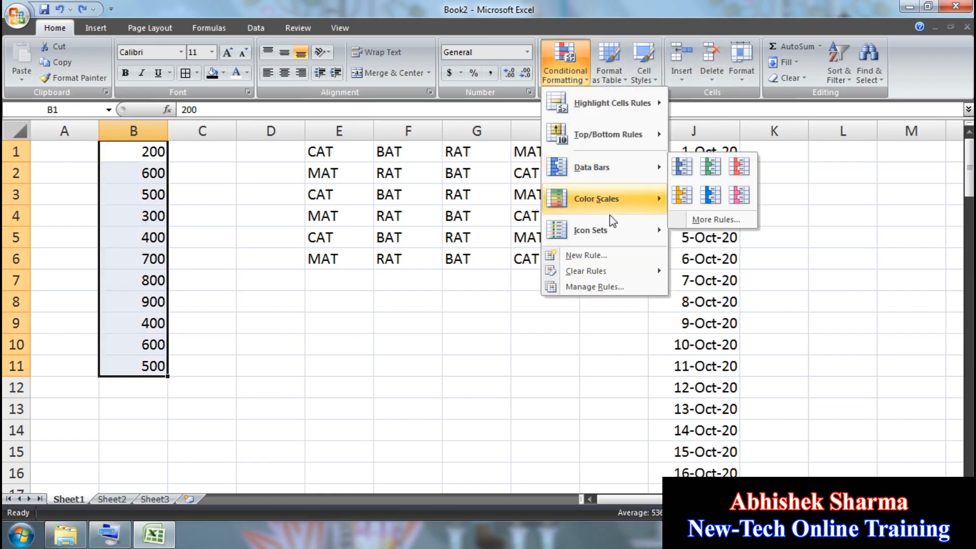
{"action": "mouse_move", "coordinate": [614, 227]}
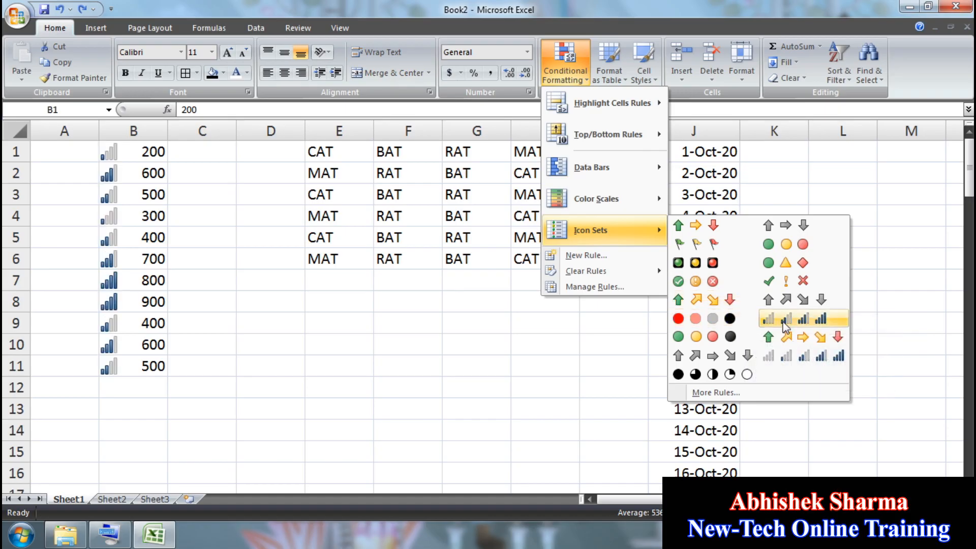
{"action": "left_click", "coordinate": [782, 319]}
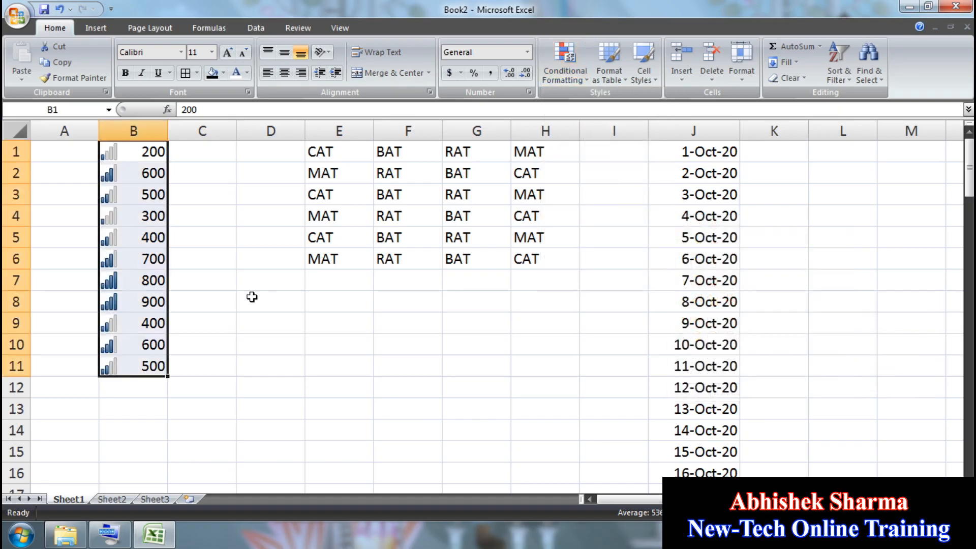
{"action": "left_click", "coordinate": [127, 284]}
{"action": "left_click", "coordinate": [140, 252]}
{"action": "left_click", "coordinate": [142, 217]}
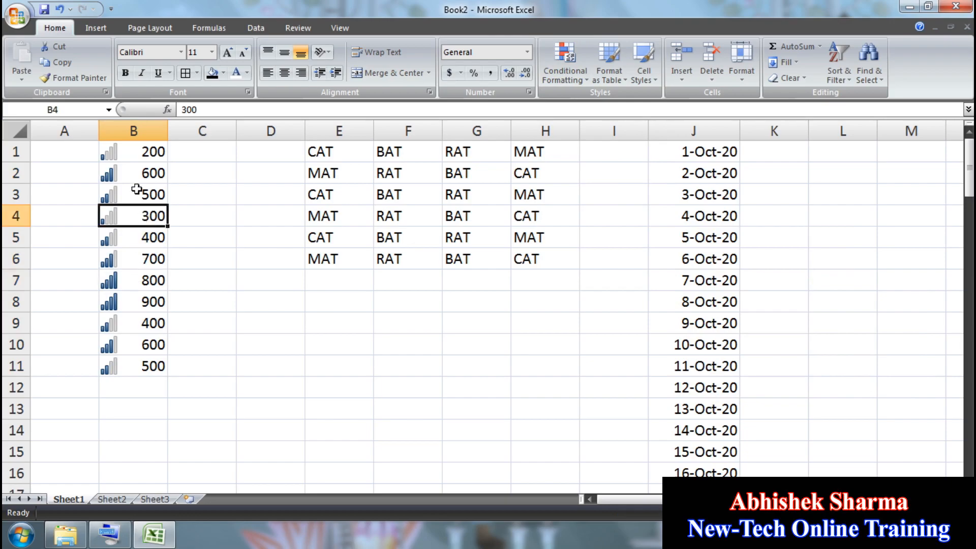
{"action": "left_click", "coordinate": [136, 172]}
{"action": "left_click", "coordinate": [134, 152]}
{"action": "left_click", "coordinate": [135, 317]}
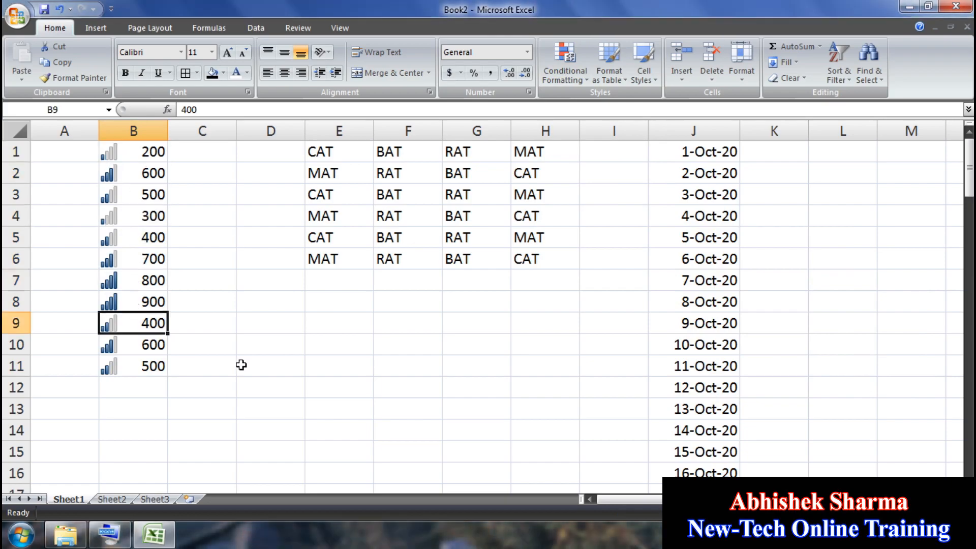
{"action": "left_click", "coordinate": [60, 8]}
Step: Dismiss the Conditional Formatting menu on Sheet1 without changes
{"action": "left_click", "coordinate": [567, 71]}
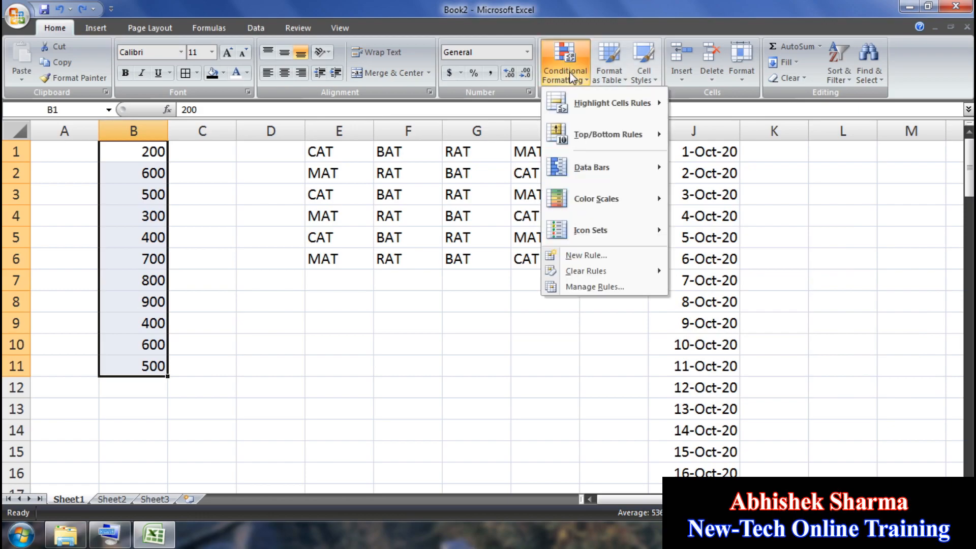
{"action": "mouse_move", "coordinate": [604, 112]}
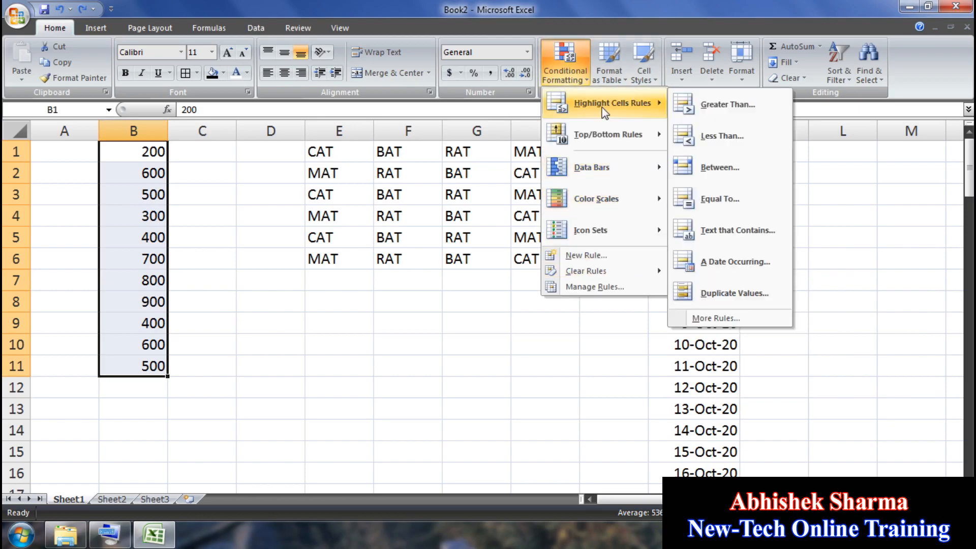
{"action": "left_click", "coordinate": [484, 400]}
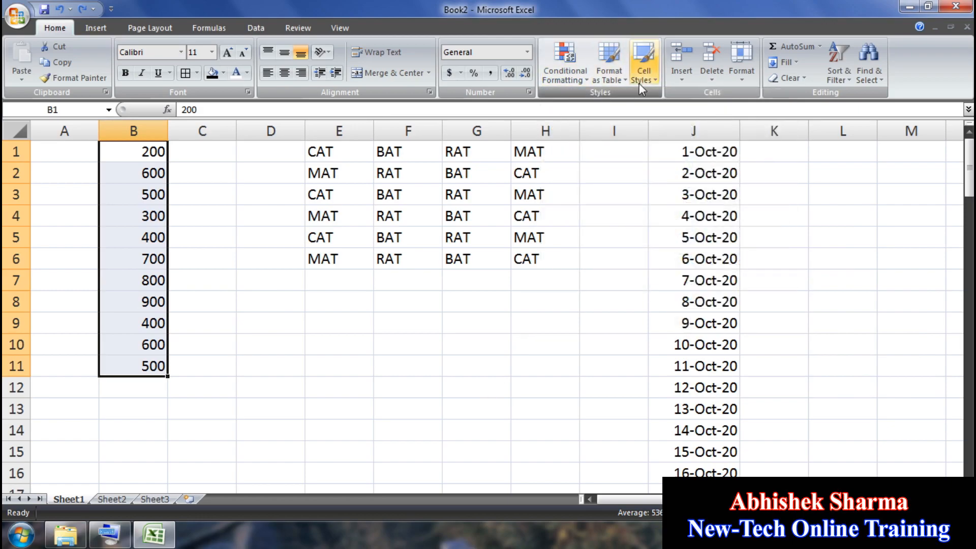
Step: On Sheet2, select the ITEMS table A1:G9 and clear rules from the entire sheet
{"action": "left_click", "coordinate": [109, 499]}
{"action": "left_click", "coordinate": [297, 376]}
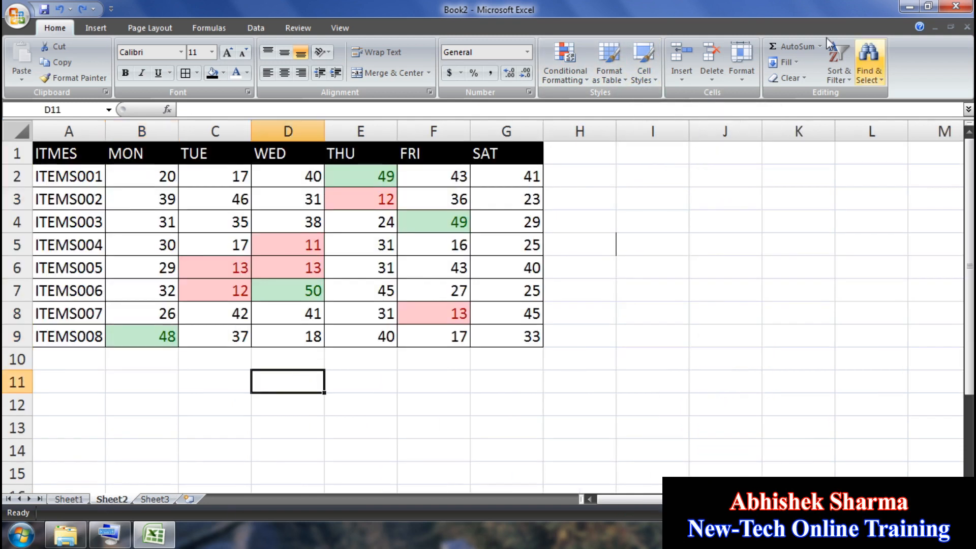
{"action": "mouse_move", "coordinate": [536, 345]}
{"action": "left_mouse_down"}
{"action": "mouse_move", "coordinate": [190, 248]}
{"action": "mouse_move", "coordinate": [49, 155]}
{"action": "left_mouse_up"}
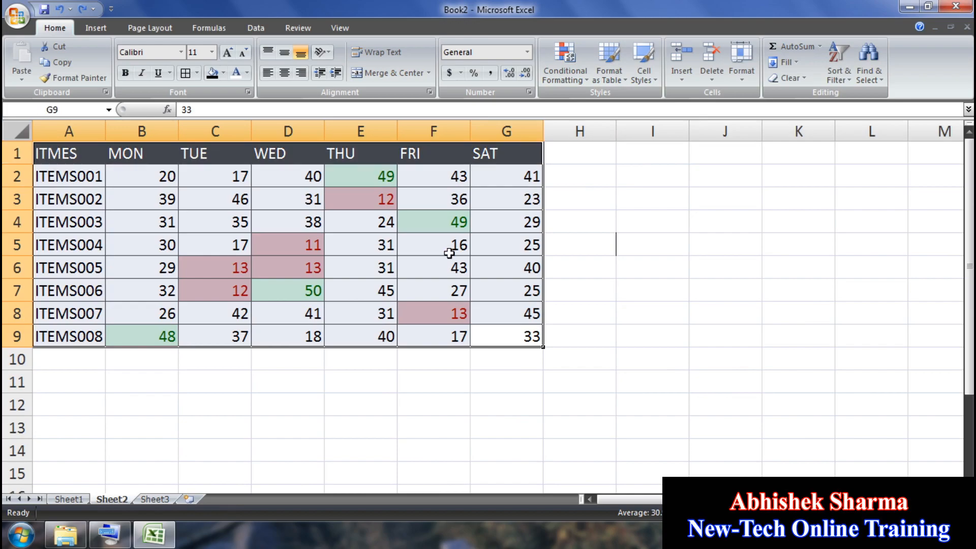
{"action": "left_click", "coordinate": [578, 81]}
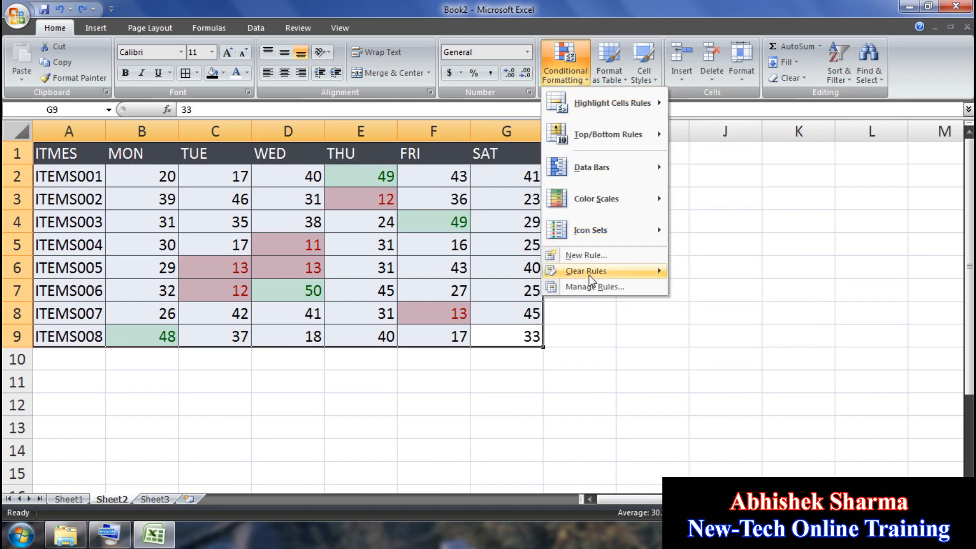
{"action": "mouse_move", "coordinate": [599, 279]}
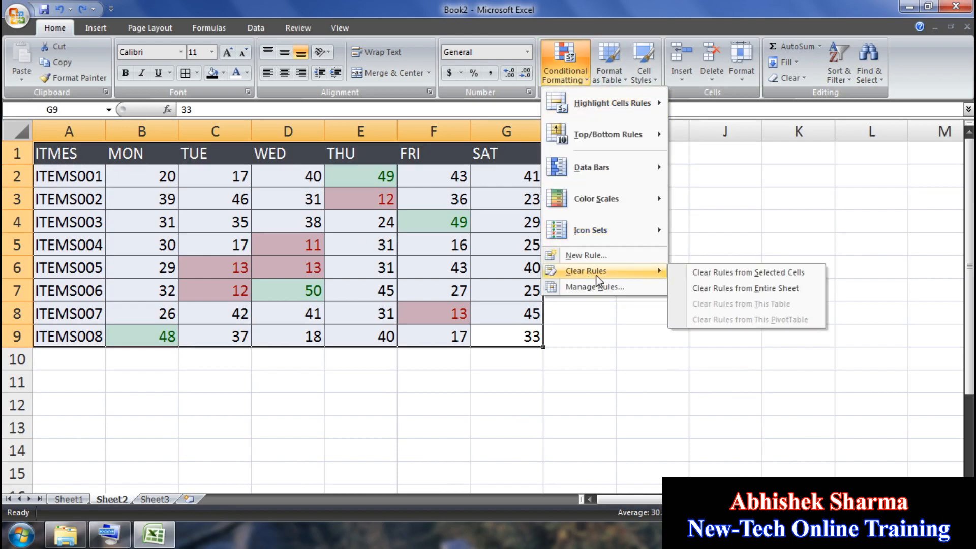
{"action": "left_click", "coordinate": [756, 289]}
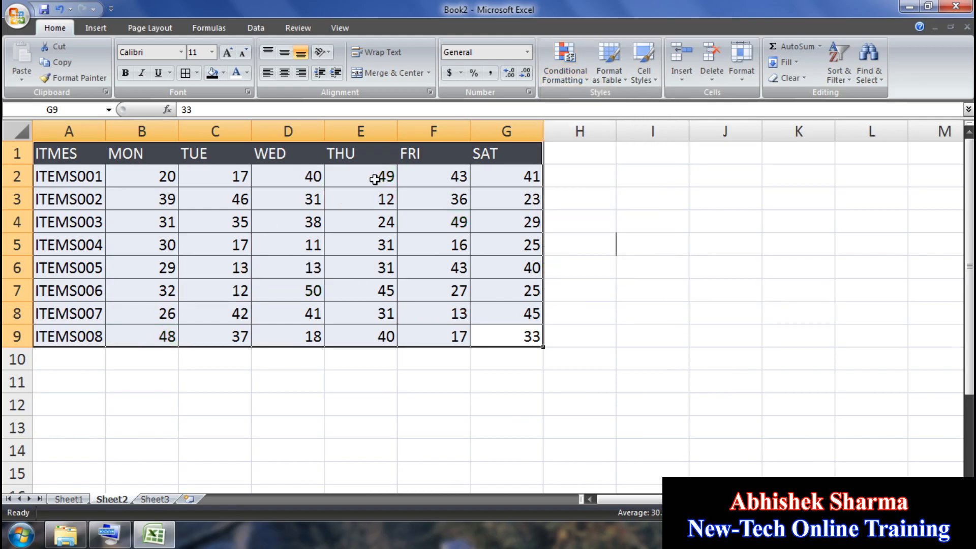
{"action": "left_click", "coordinate": [474, 353]}
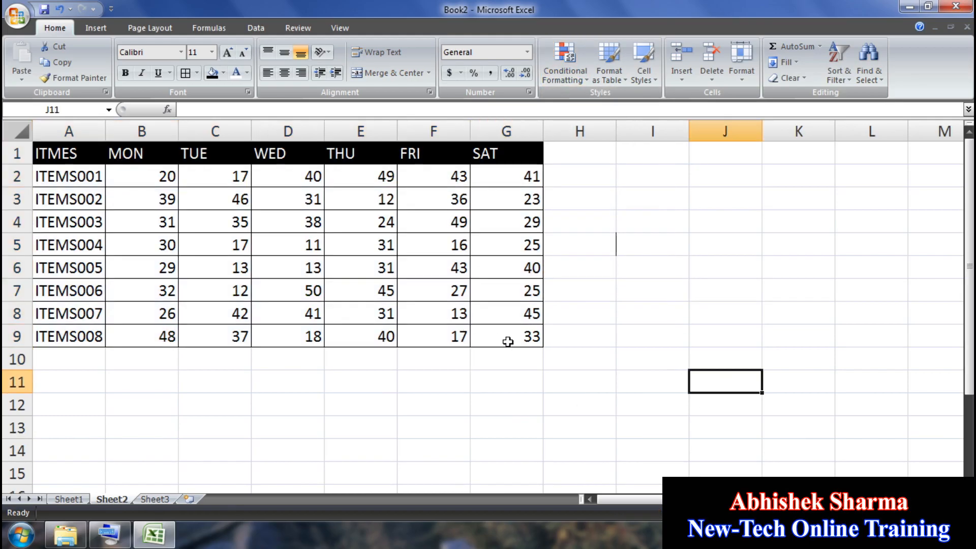
{"action": "left_click_drag", "start_coordinate": [507, 337], "coordinate": [478, 161]}
{"action": "left_click", "coordinate": [277, 176]}
Step: Format A1:G9 as a table in a red style with headers
{"action": "left_click_drag", "start_coordinate": [506, 336], "coordinate": [69, 153]}
{"action": "left_click", "coordinate": [609, 76]}
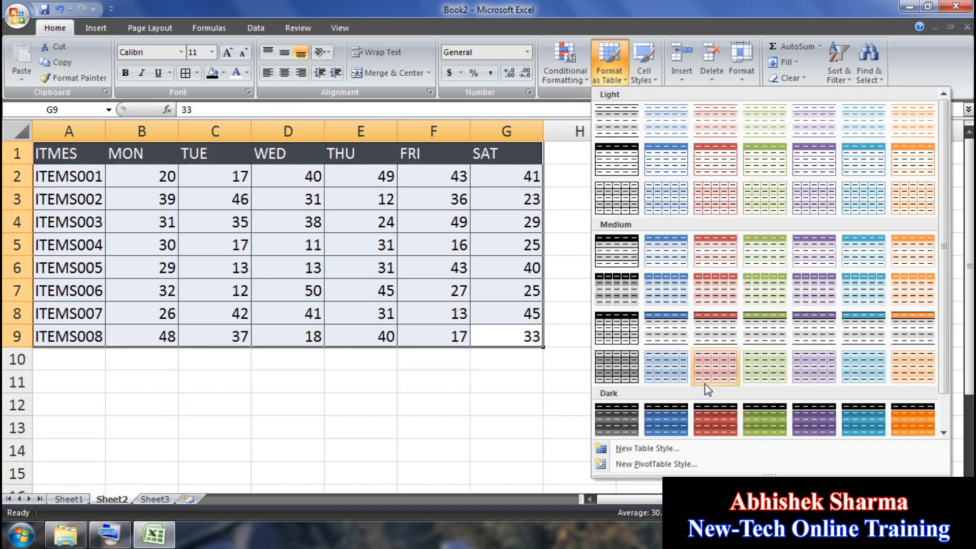
{"action": "left_click", "coordinate": [717, 425]}
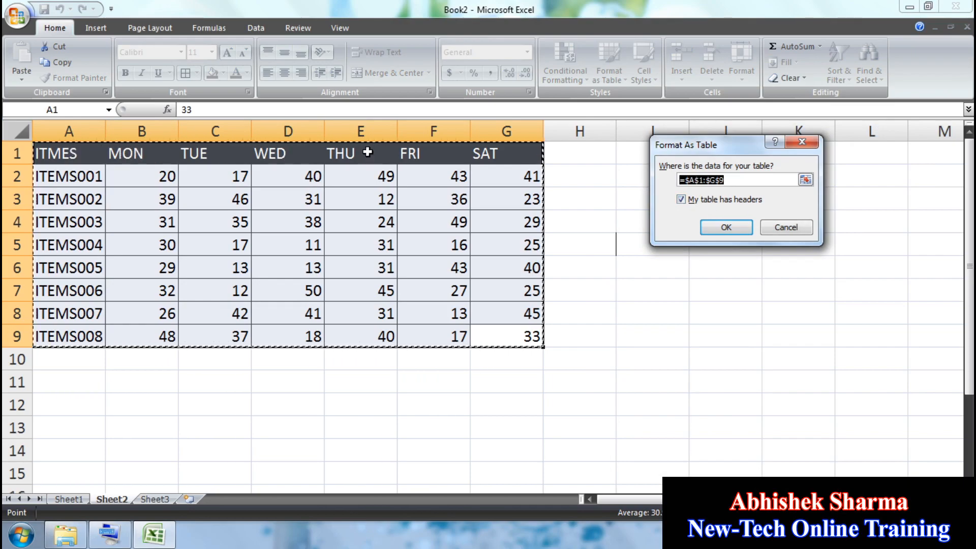
{"action": "left_click", "coordinate": [722, 229]}
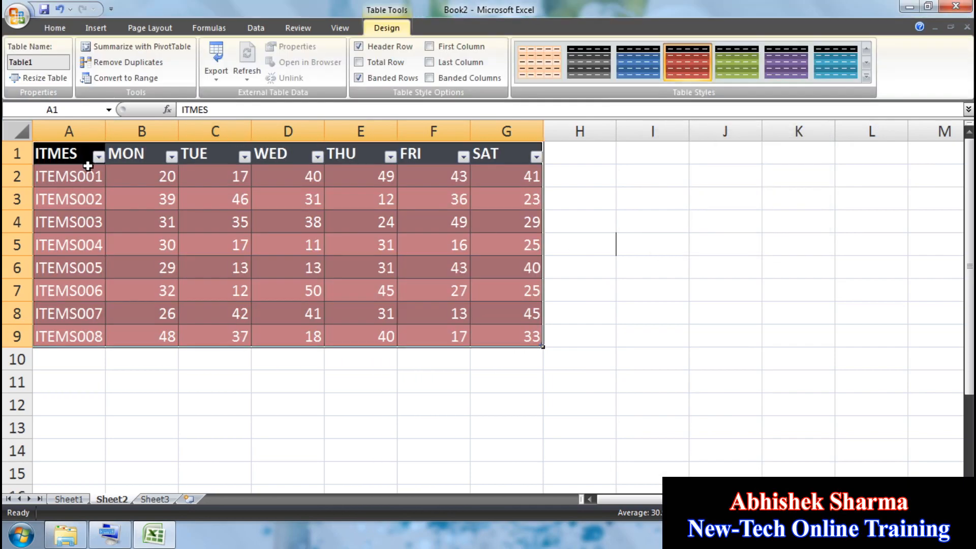
Step: Filter the ITMES column to ITEMS002 only, then to ITEMS002 and ITEMS004
{"action": "left_click", "coordinate": [98, 157]}
{"action": "left_click", "coordinate": [64, 270]}
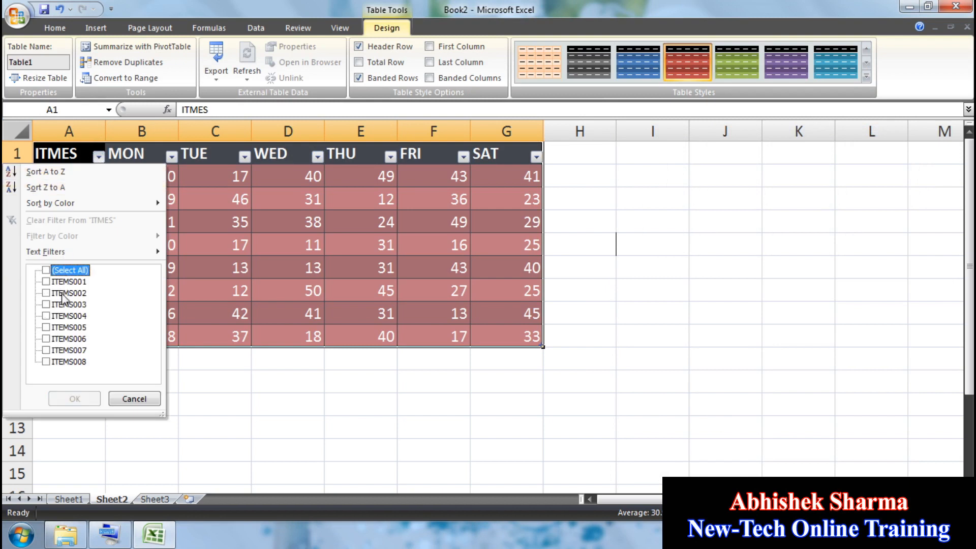
{"action": "left_click", "coordinate": [67, 294]}
{"action": "left_click", "coordinate": [94, 399]}
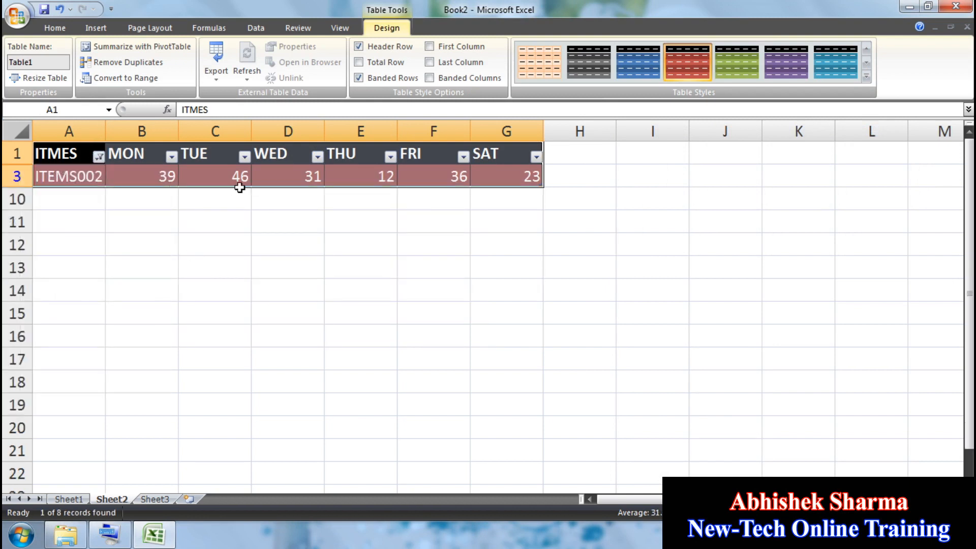
{"action": "left_click", "coordinate": [99, 157]}
{"action": "left_click", "coordinate": [68, 316]}
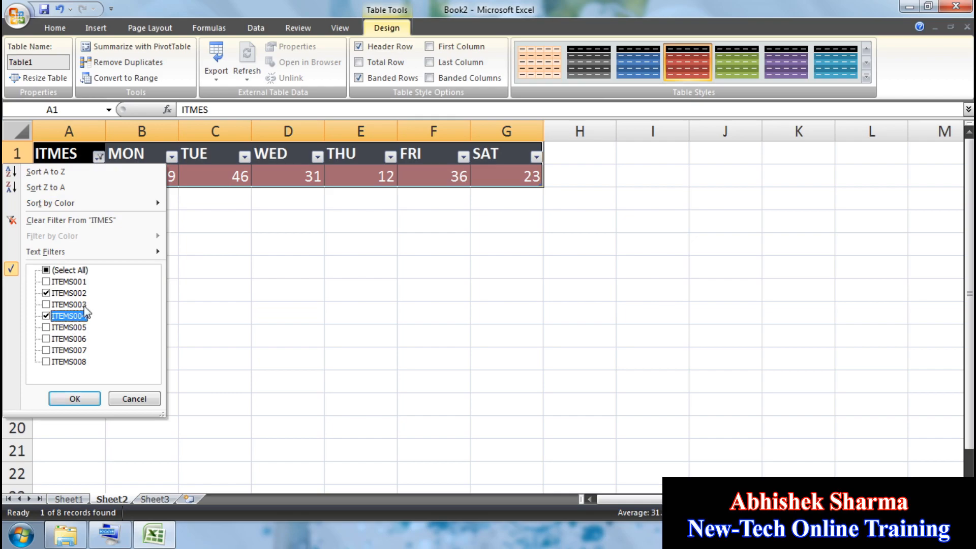
{"action": "left_click", "coordinate": [72, 398]}
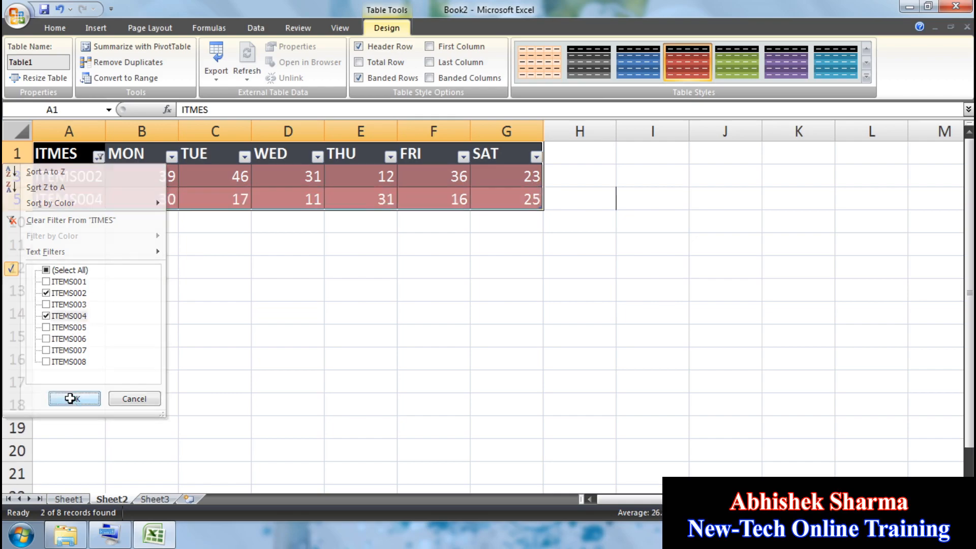
Step: Show all eight item rows again, then undo back through the earlier filters
{"action": "left_click", "coordinate": [98, 156]}
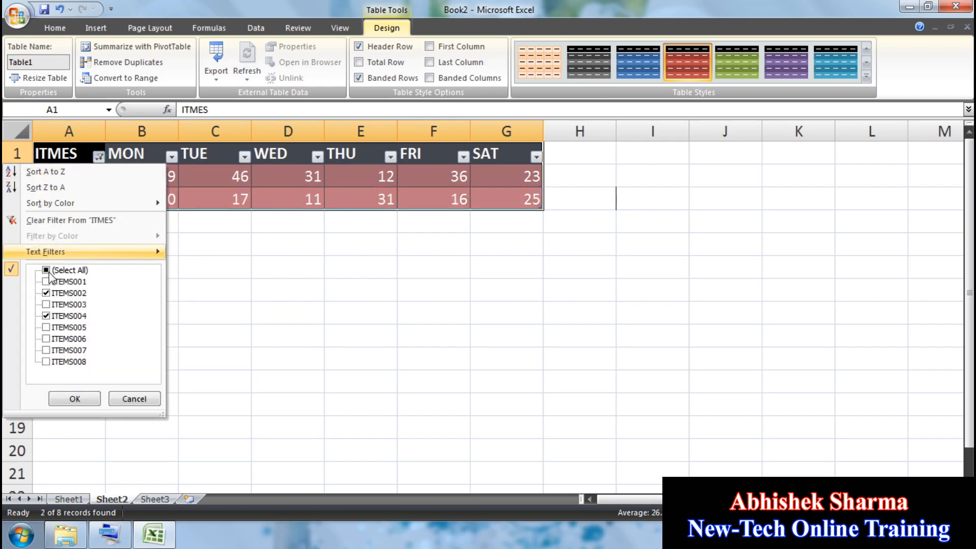
{"action": "left_click", "coordinate": [85, 399]}
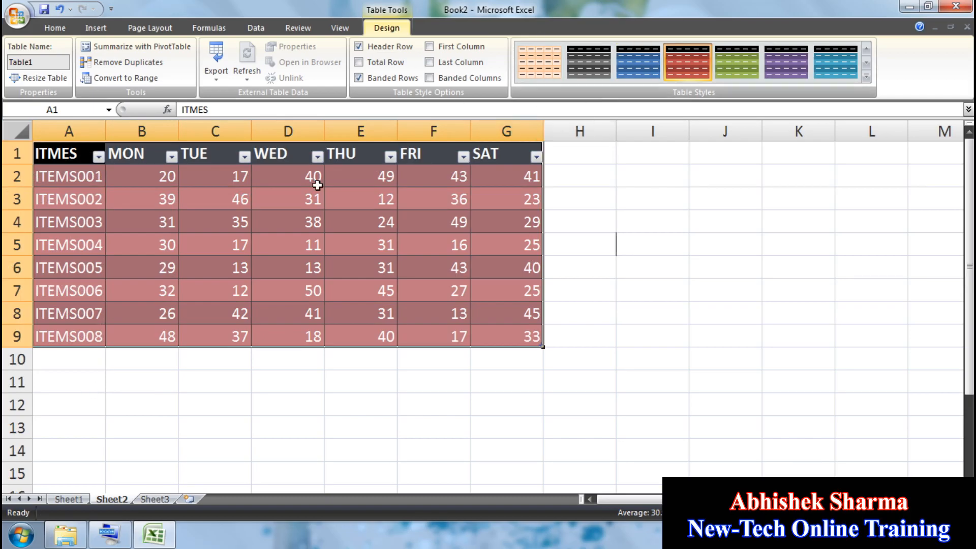
{"action": "left_click", "coordinate": [59, 9]}
{"action": "left_click", "coordinate": [60, 9]}
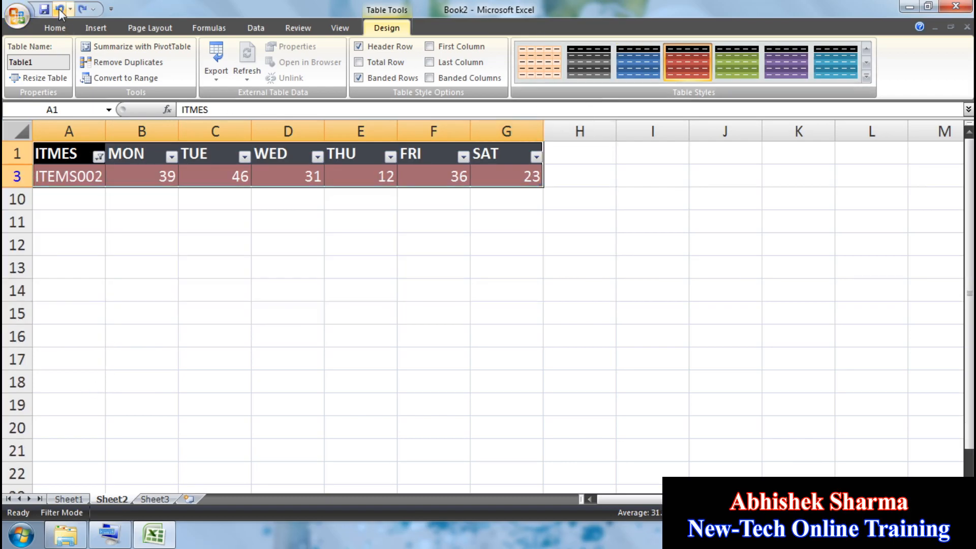
{"action": "left_click", "coordinate": [60, 10]}
{"action": "left_click", "coordinate": [59, 9]}
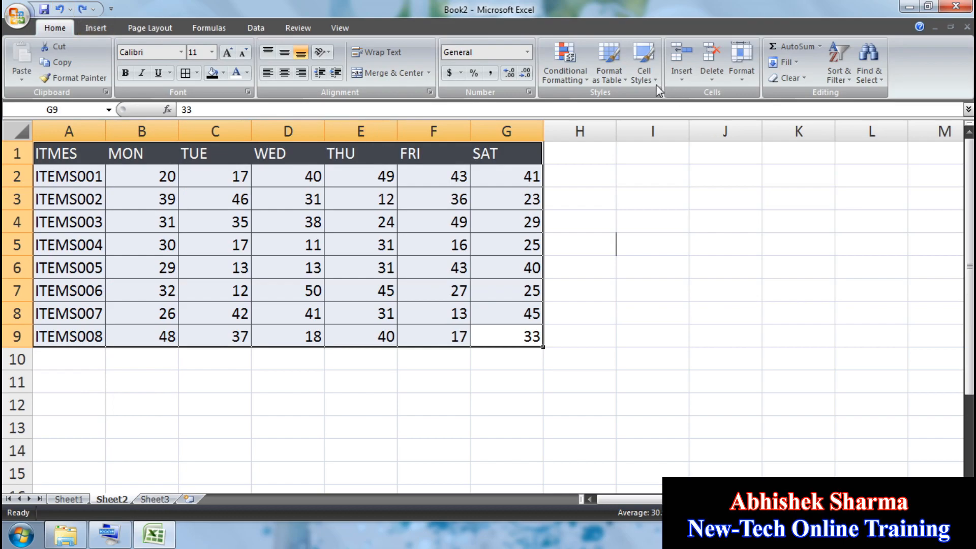
{"action": "left_click_drag", "start_coordinate": [504, 152], "coordinate": [83, 153]}
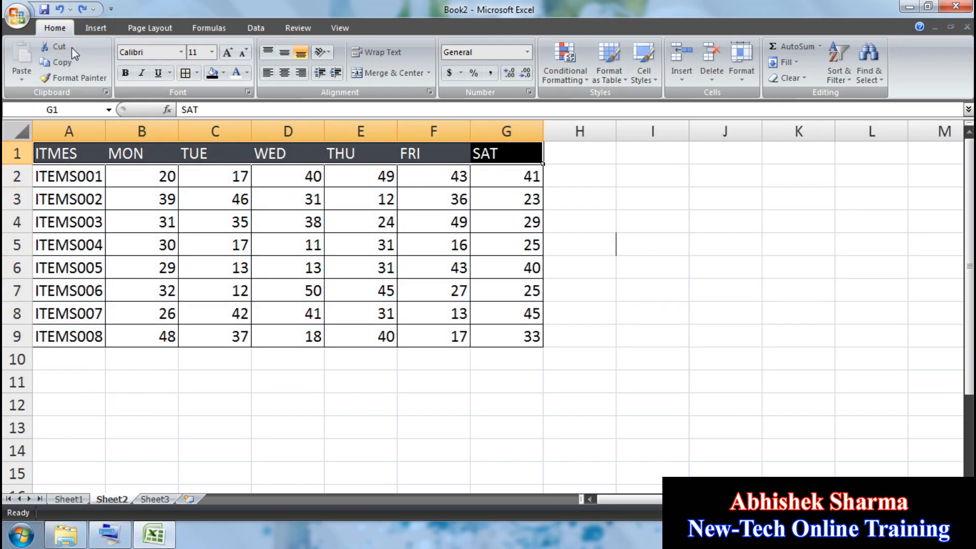
{"action": "left_click", "coordinate": [736, 379]}
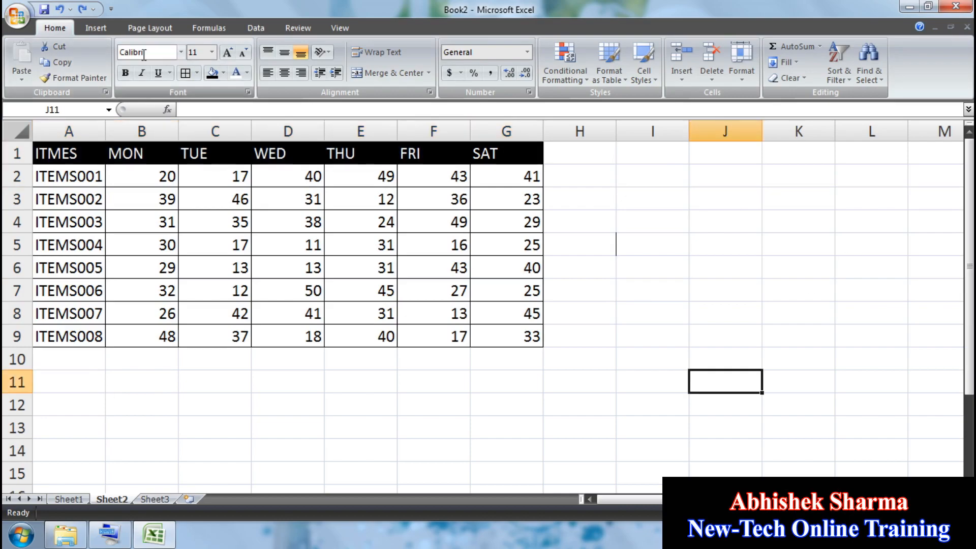
{"action": "left_click_drag", "start_coordinate": [524, 155], "coordinate": [4, 160]}
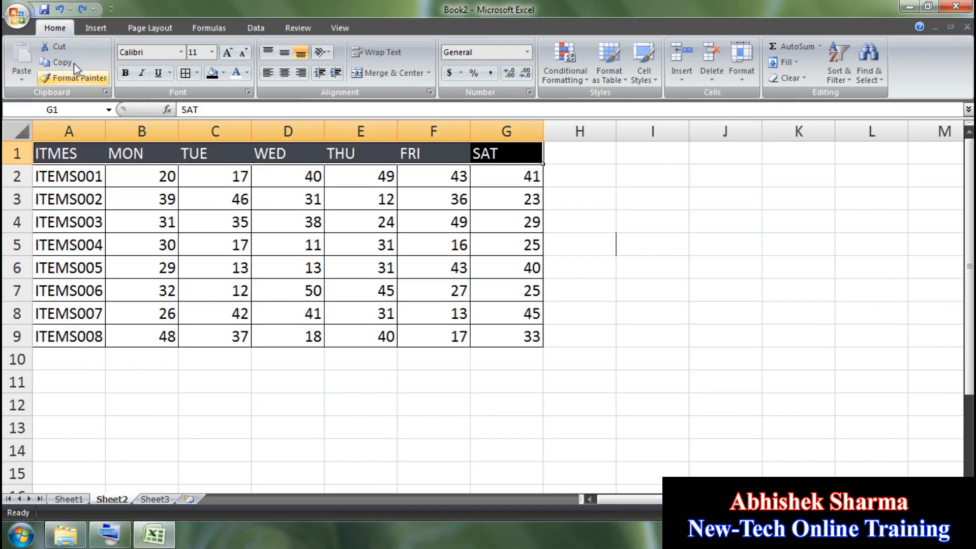
{"action": "left_click", "coordinate": [57, 62]}
{"action": "left_click", "coordinate": [745, 288]}
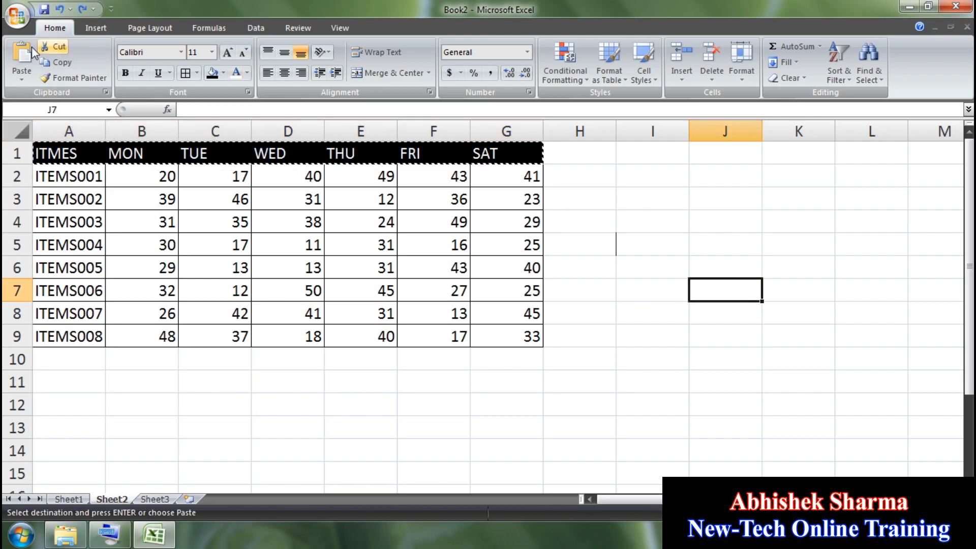
{"action": "left_click", "coordinate": [21, 56]}
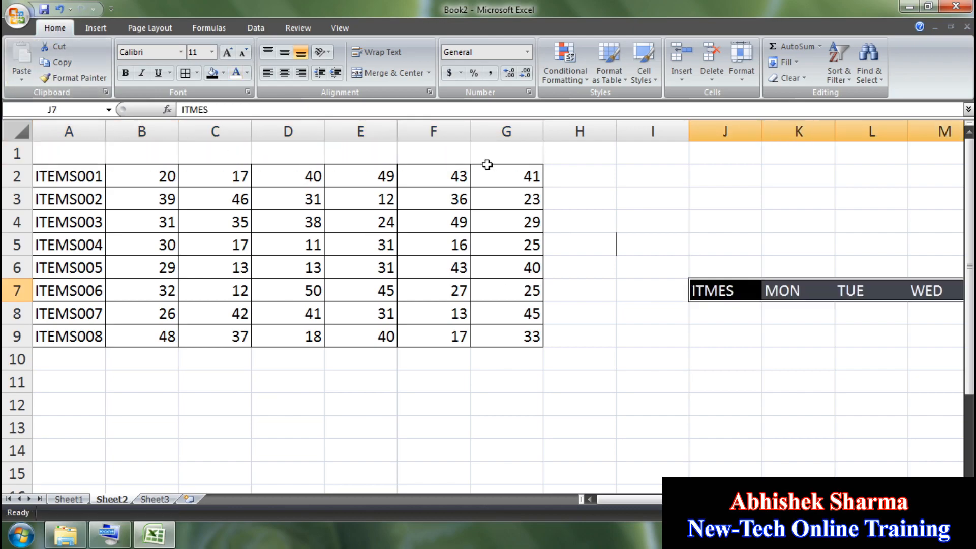
{"action": "left_click_drag", "start_coordinate": [507, 336], "coordinate": [76, 176]}
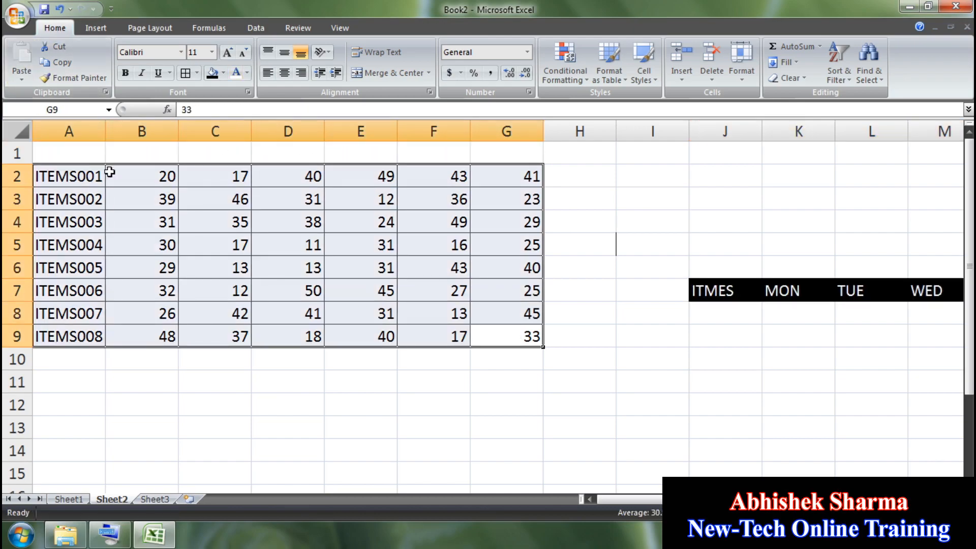
{"action": "left_click", "coordinate": [609, 71]}
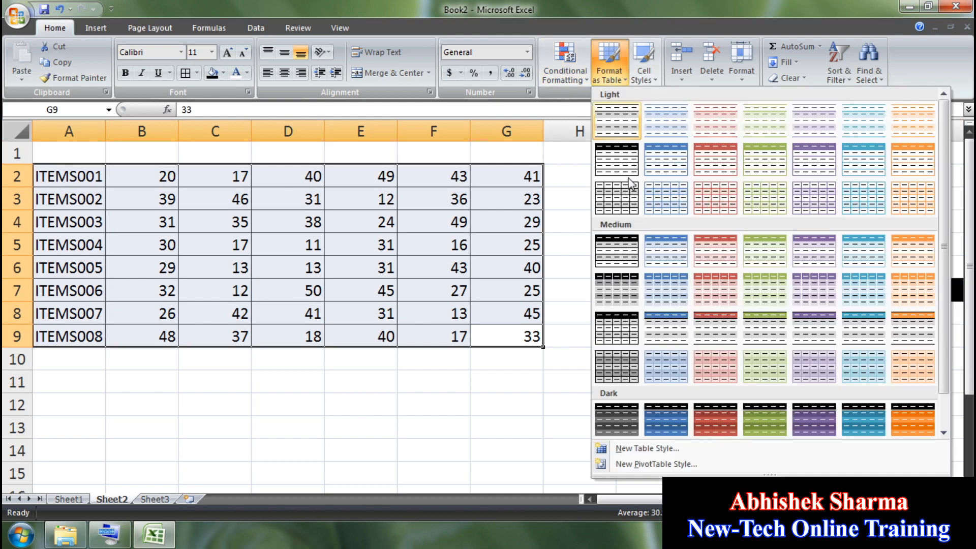
{"action": "left_click", "coordinate": [714, 418]}
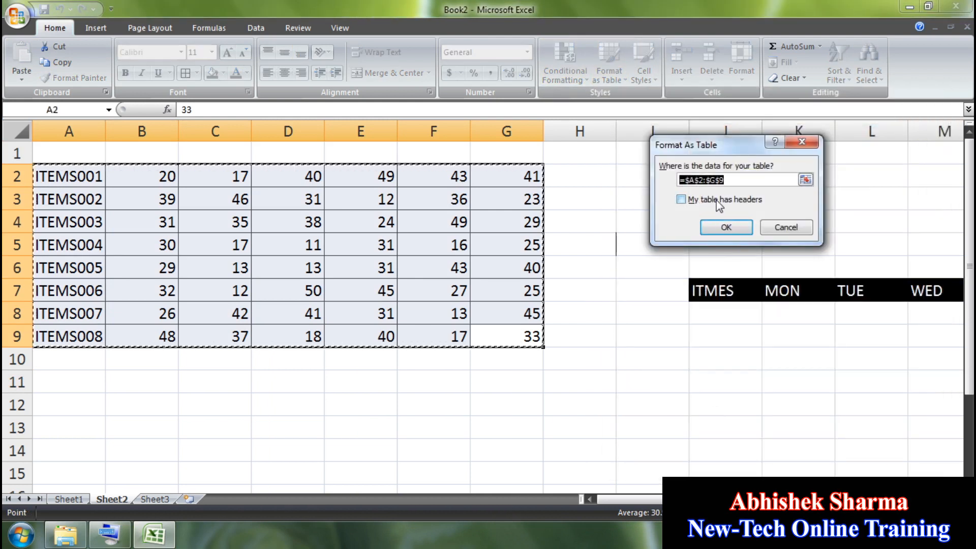
{"action": "left_click", "coordinate": [681, 200]}
{"action": "left_click", "coordinate": [719, 233]}
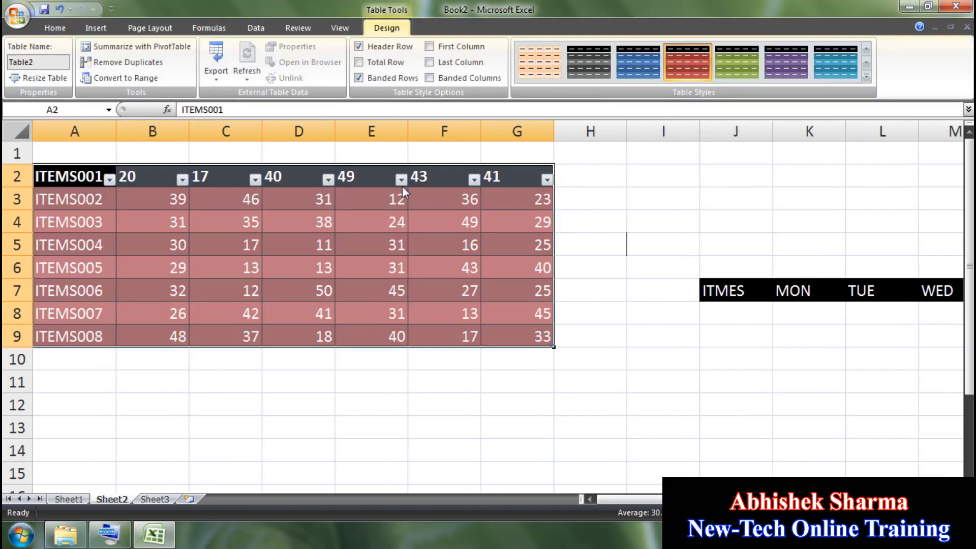
{"action": "left_click", "coordinate": [60, 9]}
{"action": "left_click", "coordinate": [611, 71]}
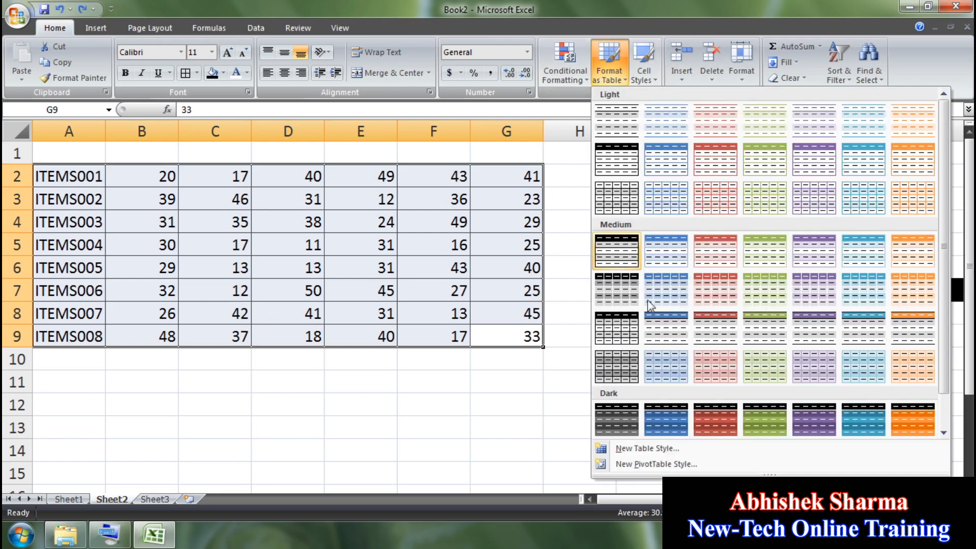
{"action": "left_click", "coordinate": [676, 426]}
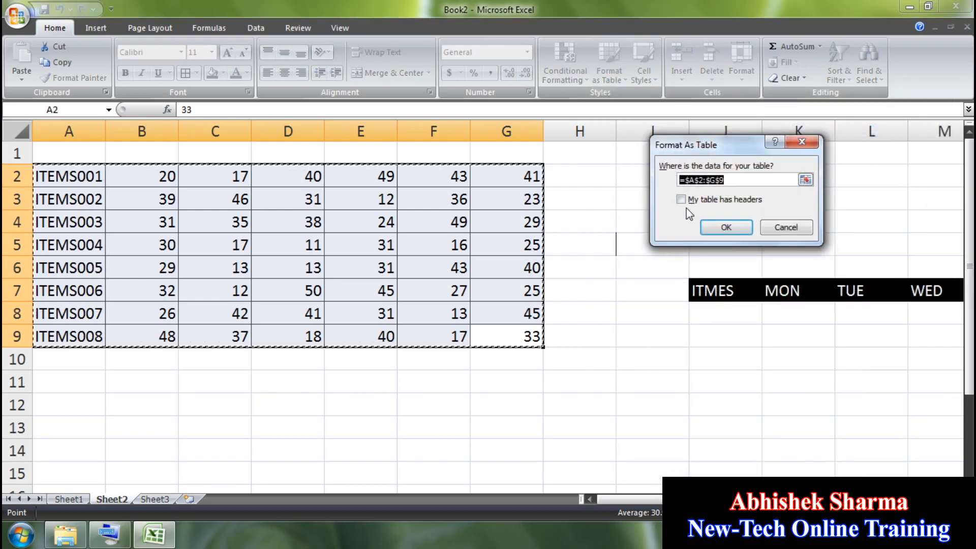
{"action": "left_click", "coordinate": [722, 230]}
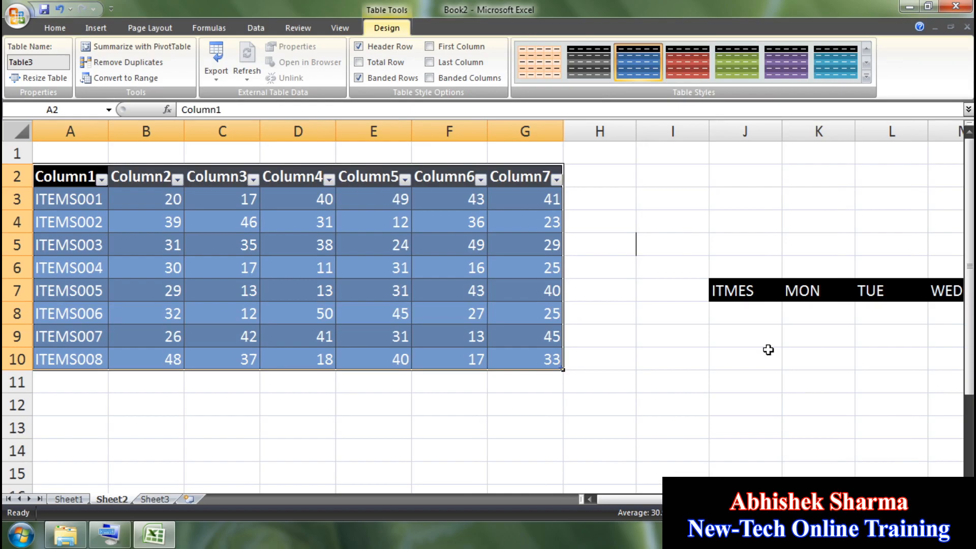
{"action": "left_click", "coordinate": [734, 289]}
{"action": "left_click", "coordinate": [83, 176]}
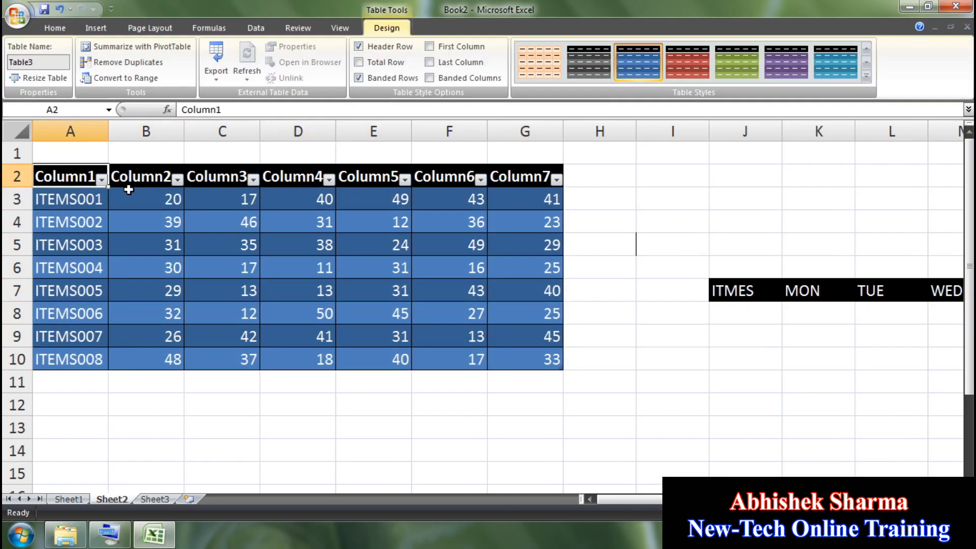
{"action": "type", "text": "ITEMS"}
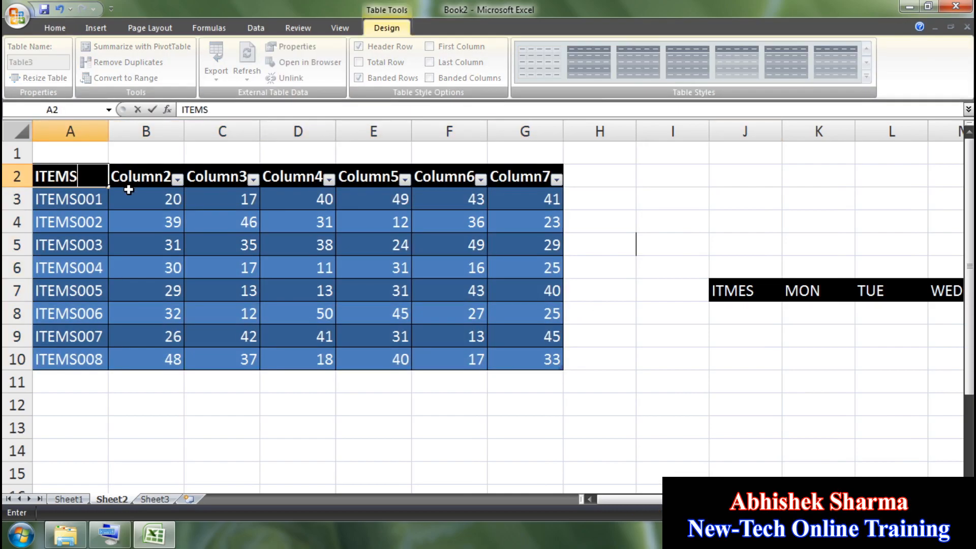
{"action": "key", "text": "Tab"}
{"action": "type", "text": "S"}
{"action": "key", "text": "BackSpace"}
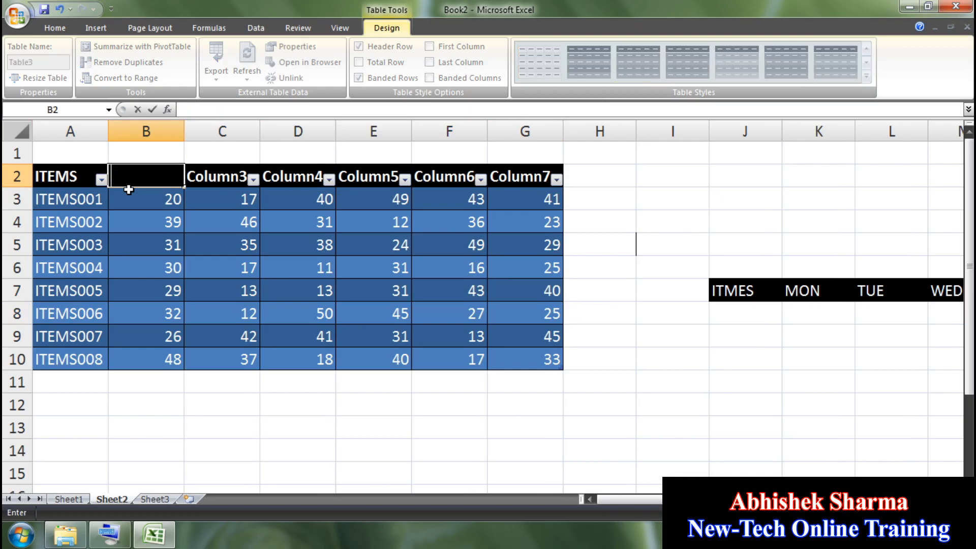
{"action": "type", "text": "MON"}
{"action": "key", "text": "Tab"}
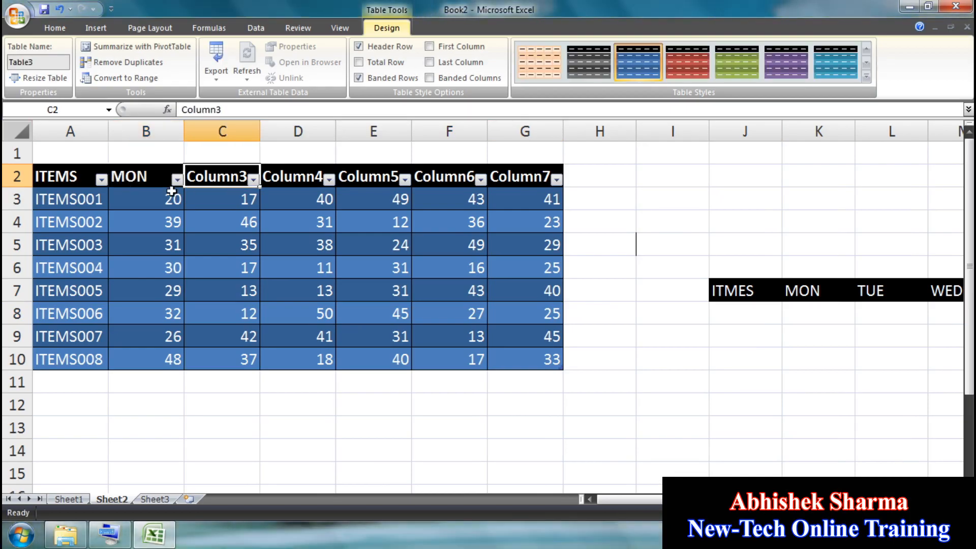
{"action": "left_click", "coordinate": [162, 164]}
{"action": "left_click", "coordinate": [175, 171]}
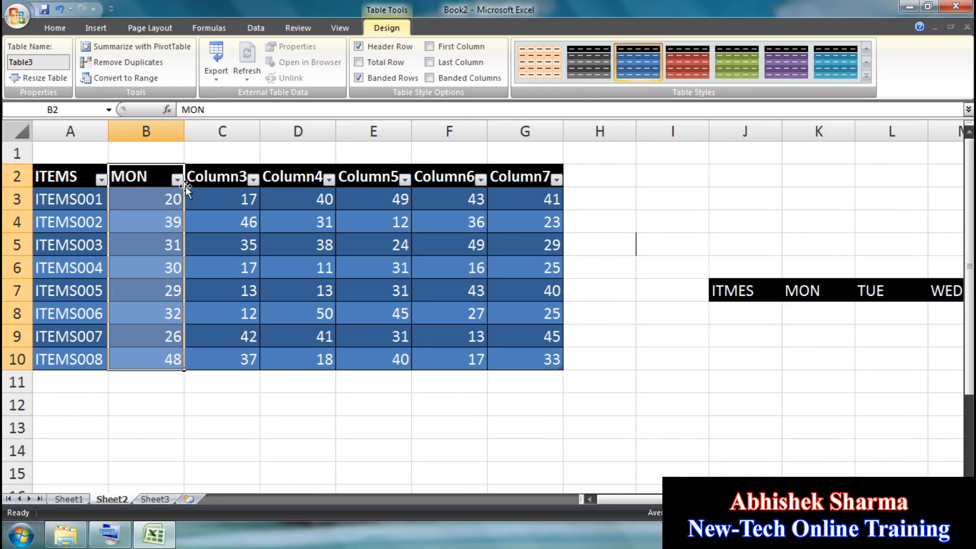
{"action": "left_click", "coordinate": [172, 173]}
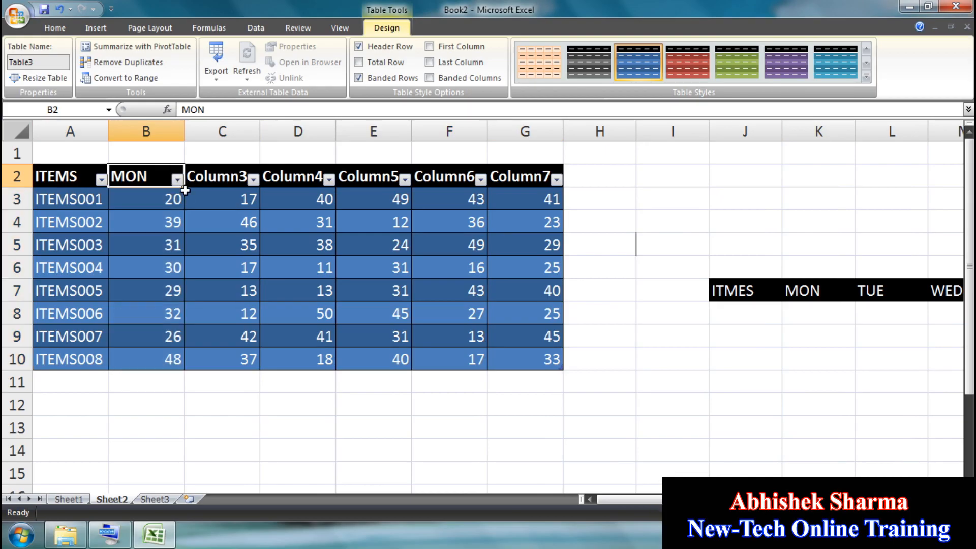
{"action": "left_click_drag", "start_coordinate": [186, 189], "coordinate": [552, 200]}
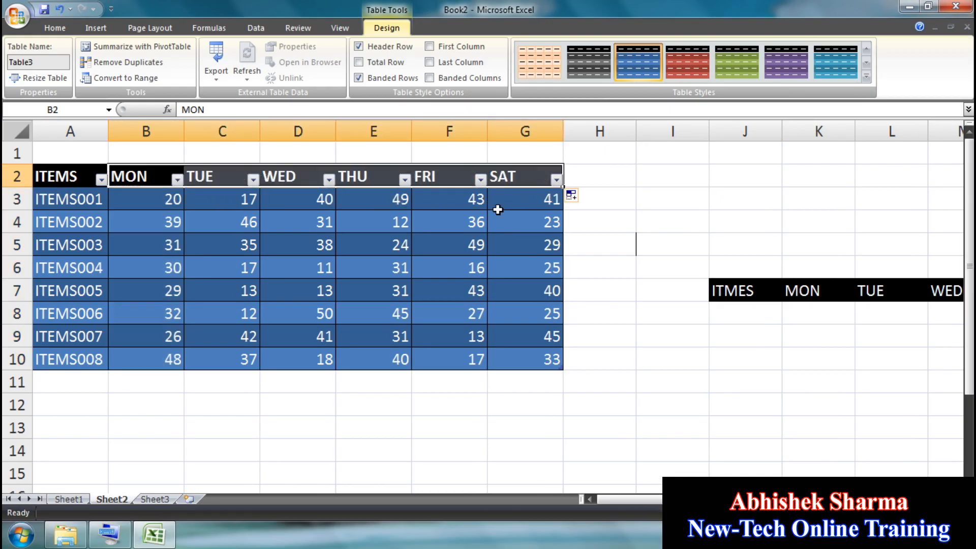
{"action": "left_click", "coordinate": [549, 206]}
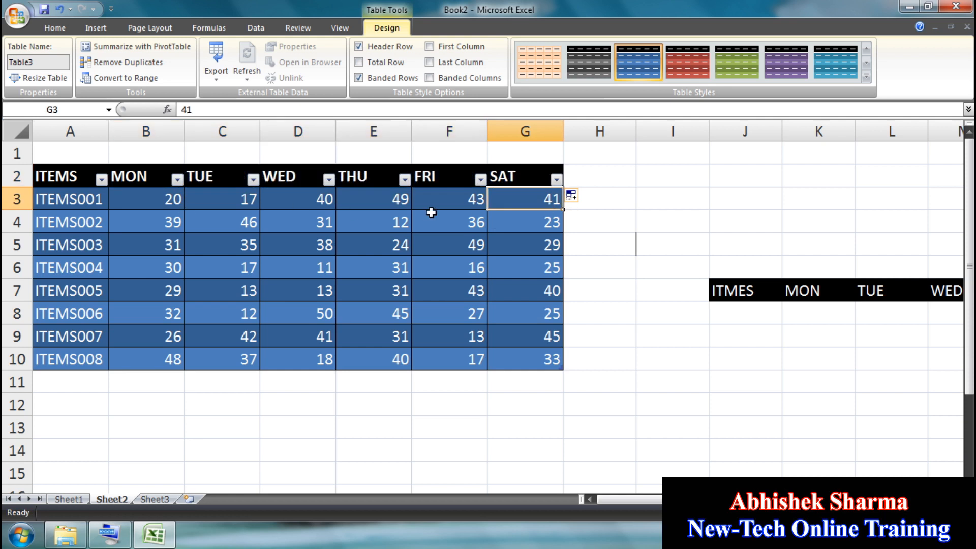
{"action": "left_click", "coordinate": [719, 262]}
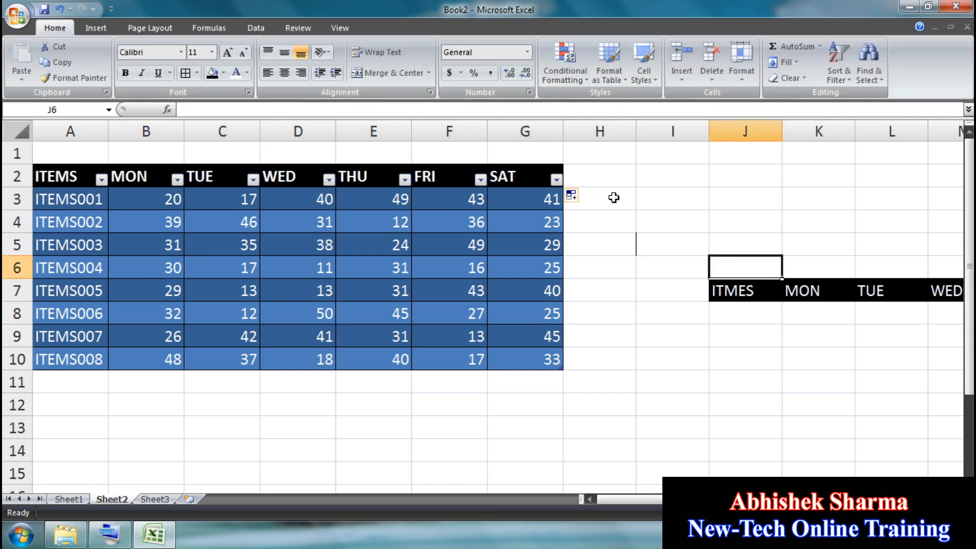
{"action": "key", "text": "ctrl+z"}
{"action": "key", "text": "ctrl+z"}
{"action": "key", "text": "ctrl+z"}
{"action": "key", "text": "ctrl+z"}
{"action": "key", "text": "ctrl+z"}
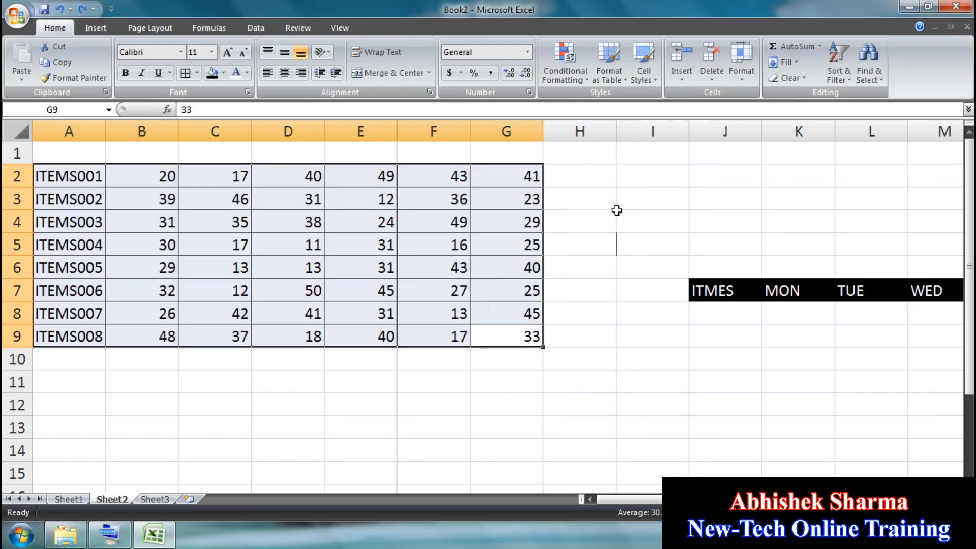
{"action": "key", "text": "ctrl+z"}
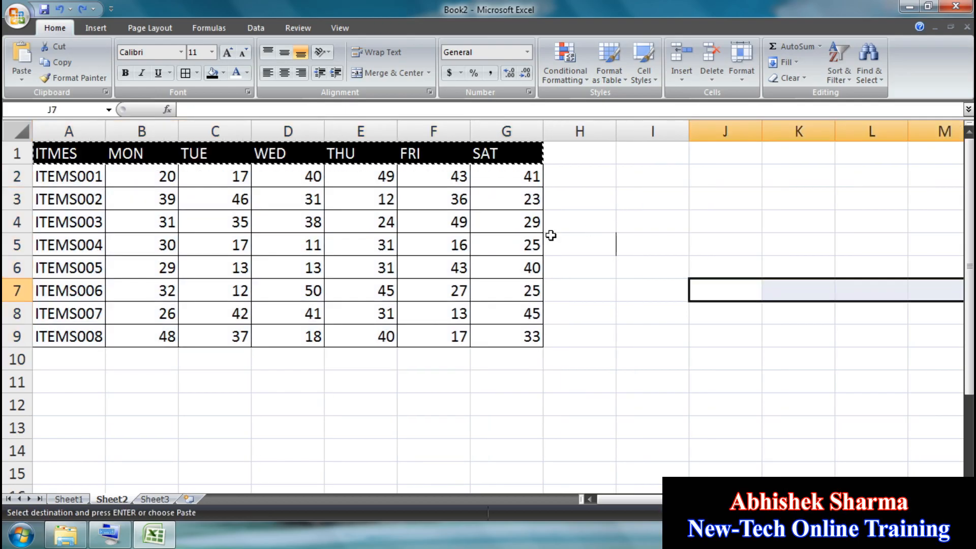
Step: Select the items range A1:G9 and apply the green Accent3 cell style
{"action": "left_click_drag", "start_coordinate": [508, 350], "coordinate": [102, 148]}
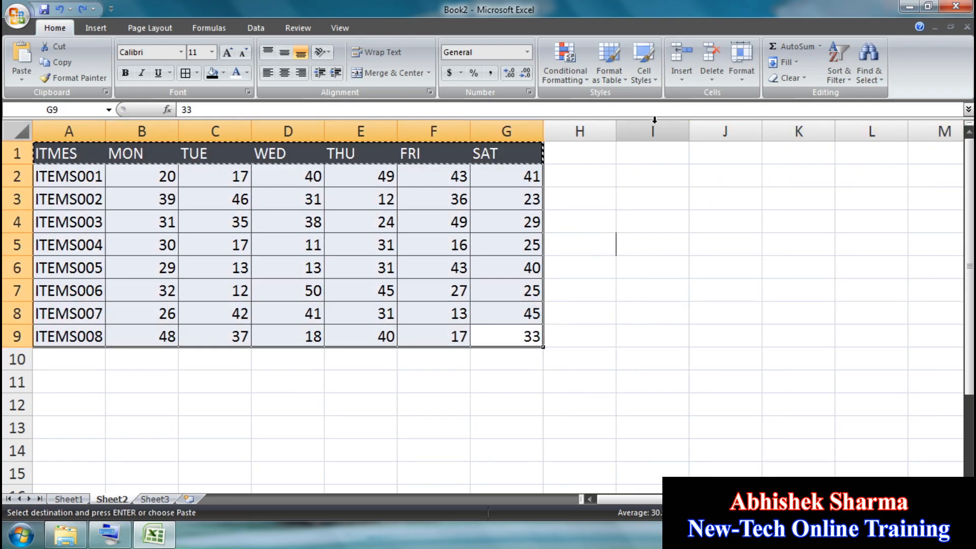
{"action": "left_click", "coordinate": [652, 82]}
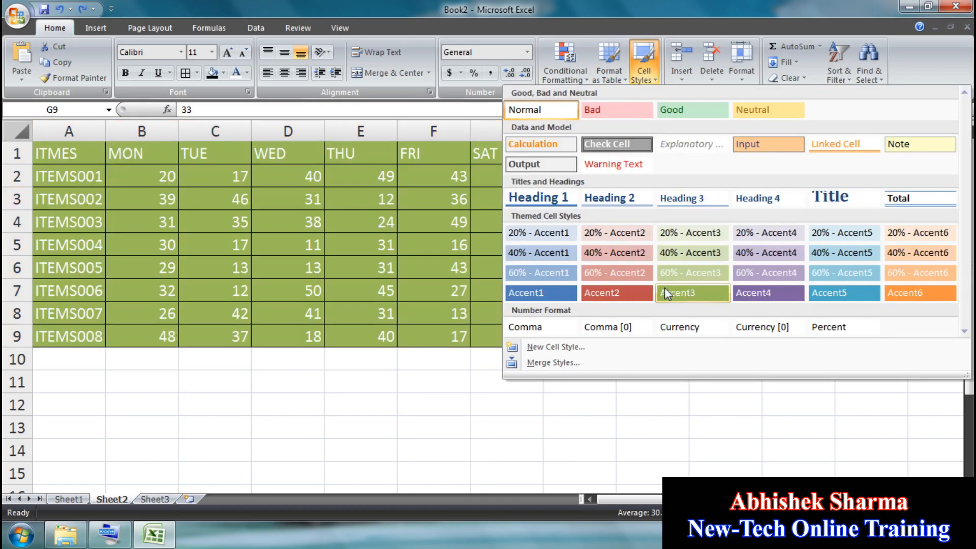
{"action": "left_click", "coordinate": [663, 285]}
Step: Try formatting A1:G9 as a dark-styled table with headers twice, undoing each attempt
{"action": "left_click", "coordinate": [608, 76]}
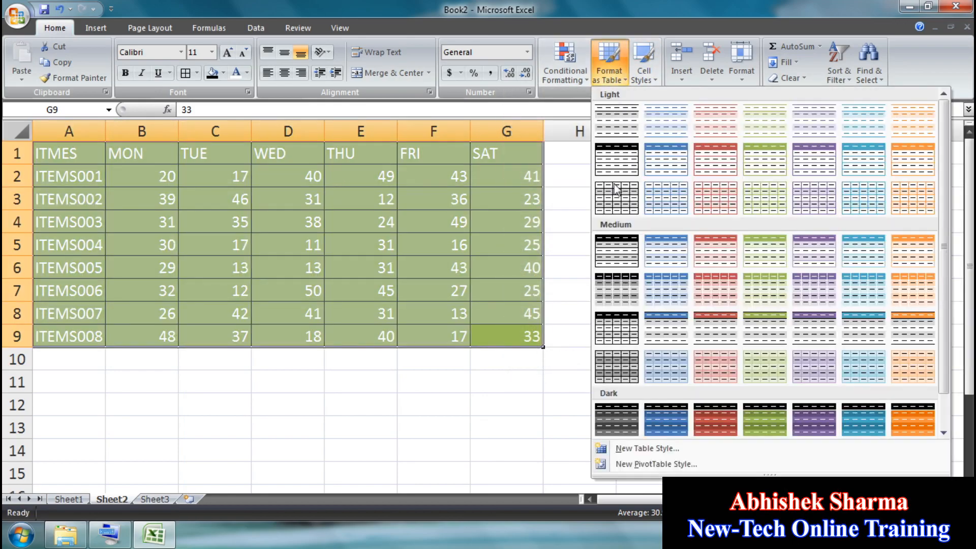
{"action": "left_click", "coordinate": [715, 420]}
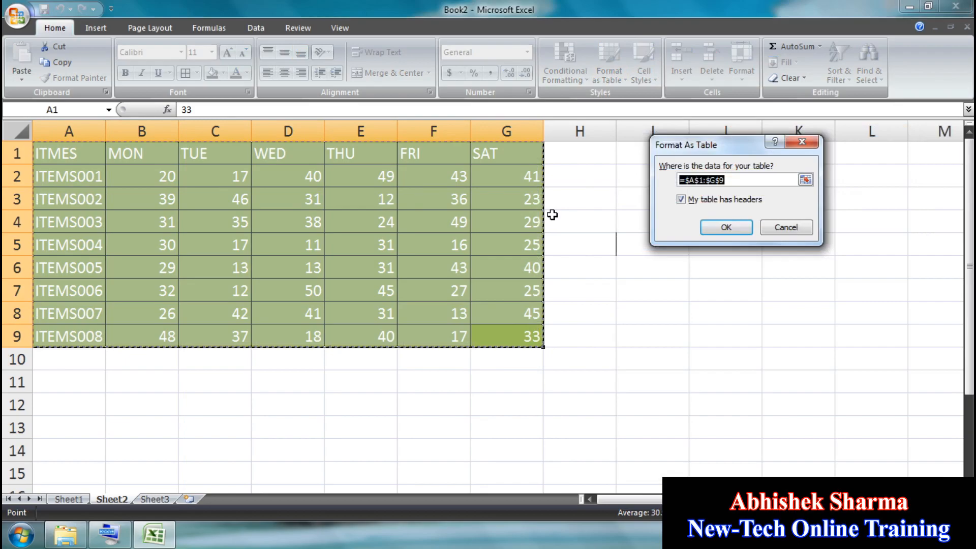
{"action": "left_click", "coordinate": [727, 227]}
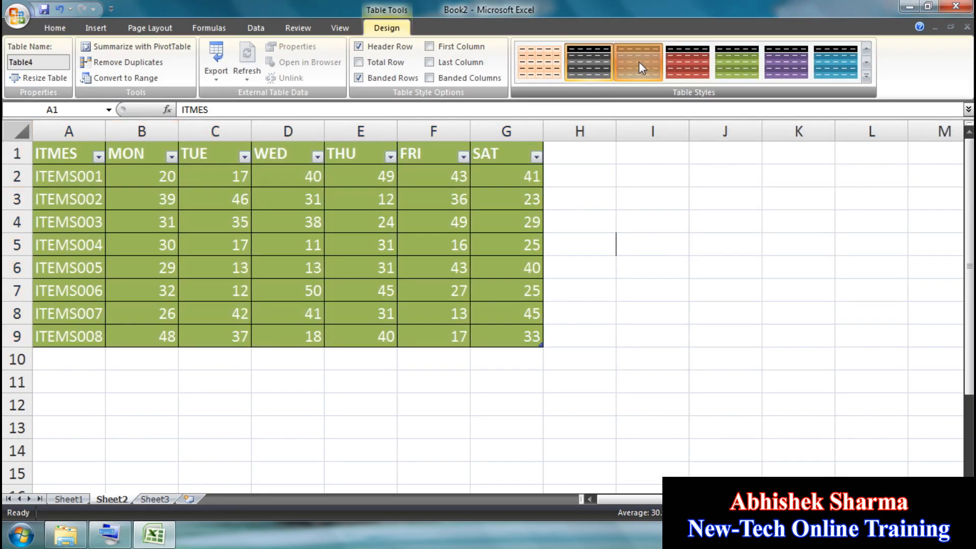
{"action": "left_click", "coordinate": [61, 11]}
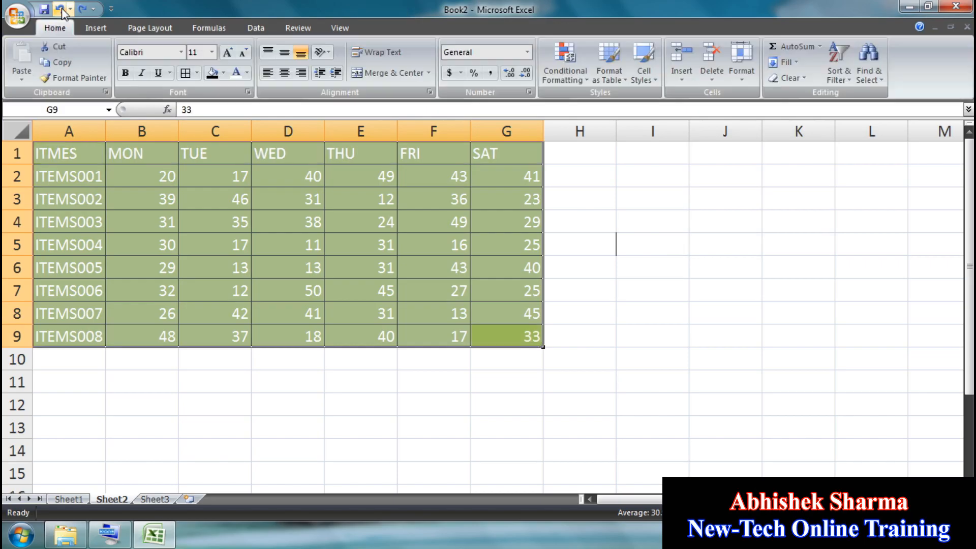
{"action": "left_click", "coordinate": [609, 64]}
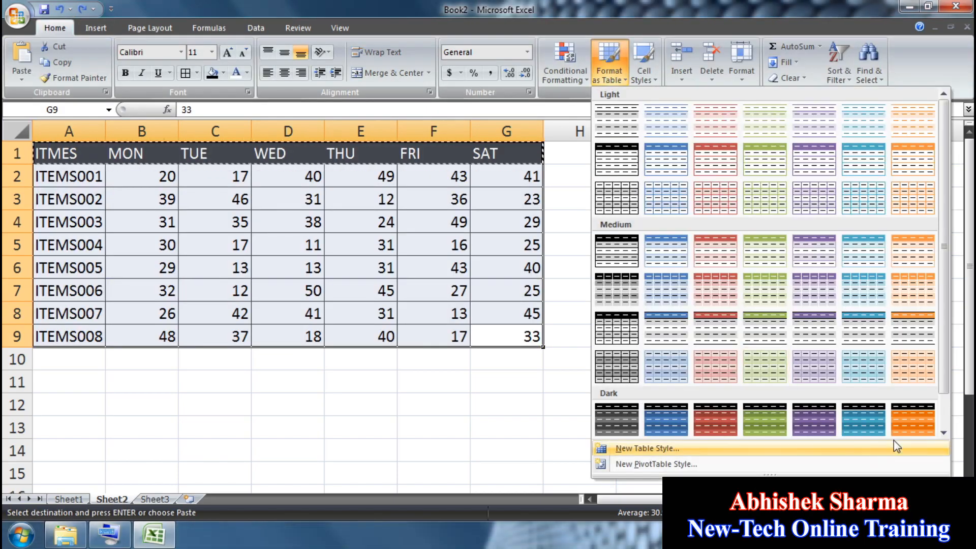
{"action": "left_click", "coordinate": [884, 425]}
{"action": "left_click", "coordinate": [713, 231]}
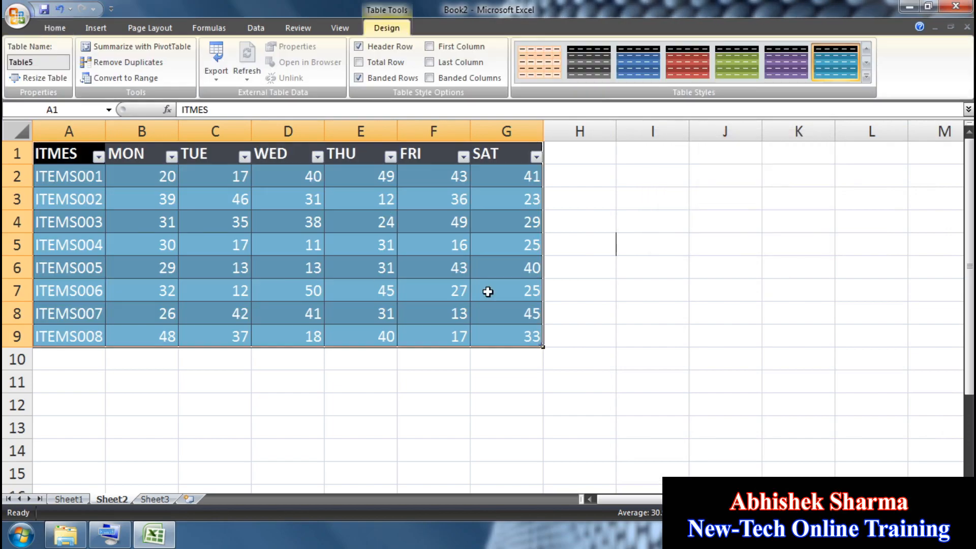
{"action": "left_click", "coordinate": [491, 272]}
{"action": "left_click", "coordinate": [60, 9]}
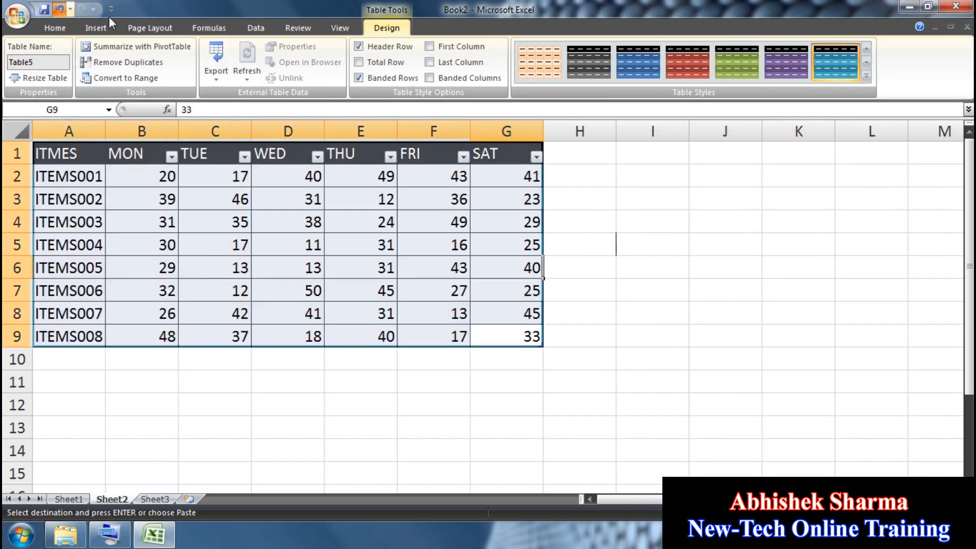
{"action": "left_click", "coordinate": [59, 9]}
Step: Apply the orange Accent6 cell style to A1:G9 and preview other cell styles
{"action": "left_click", "coordinate": [643, 81]}
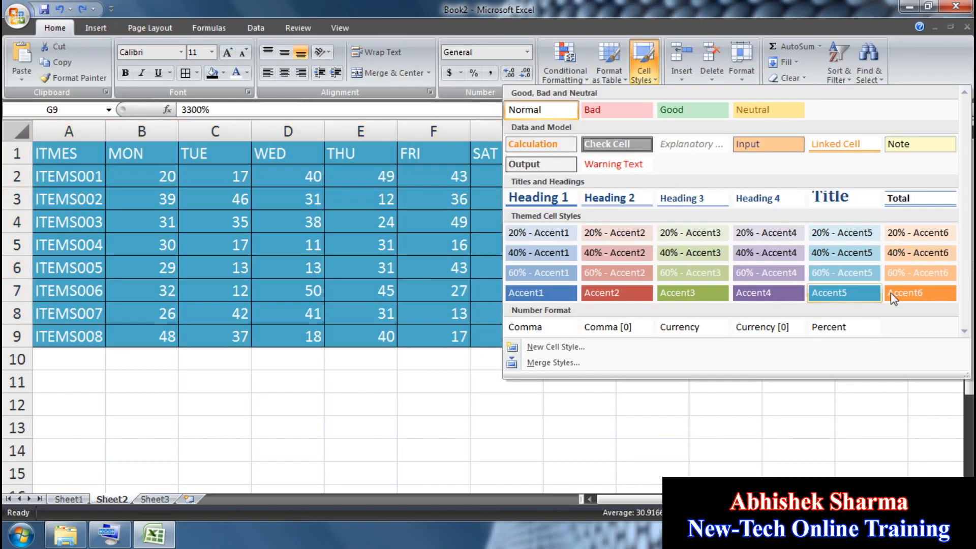
{"action": "left_click", "coordinate": [890, 293]}
{"action": "left_click", "coordinate": [634, 82]}
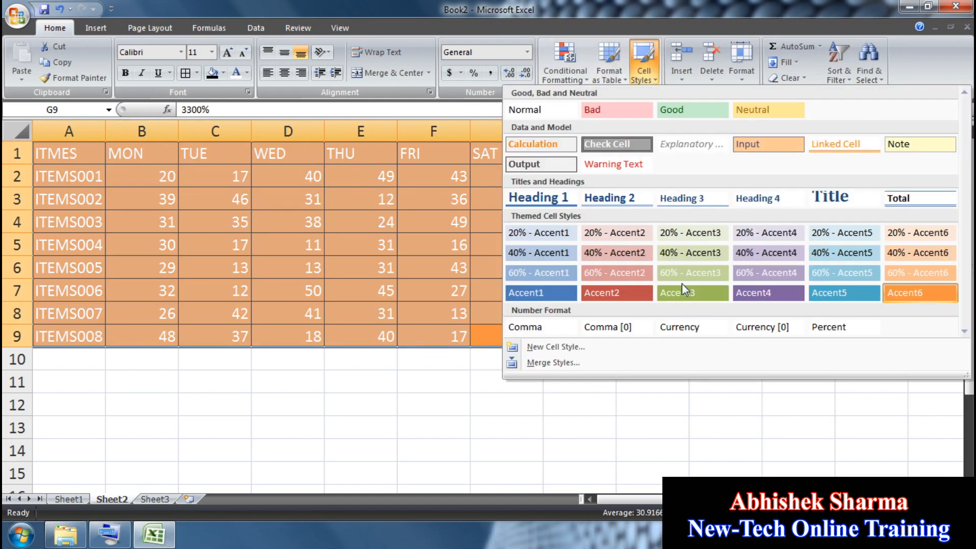
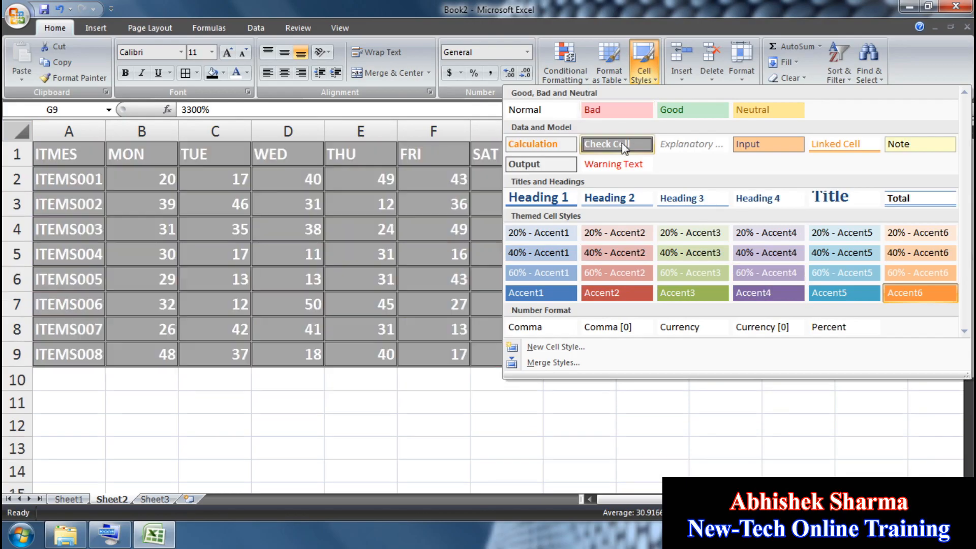
Step: Preview the Check Cell style on the item table, then undo it
{"action": "left_click", "coordinate": [617, 144]}
{"action": "left_click", "coordinate": [535, 283]}
{"action": "left_click", "coordinate": [643, 282]}
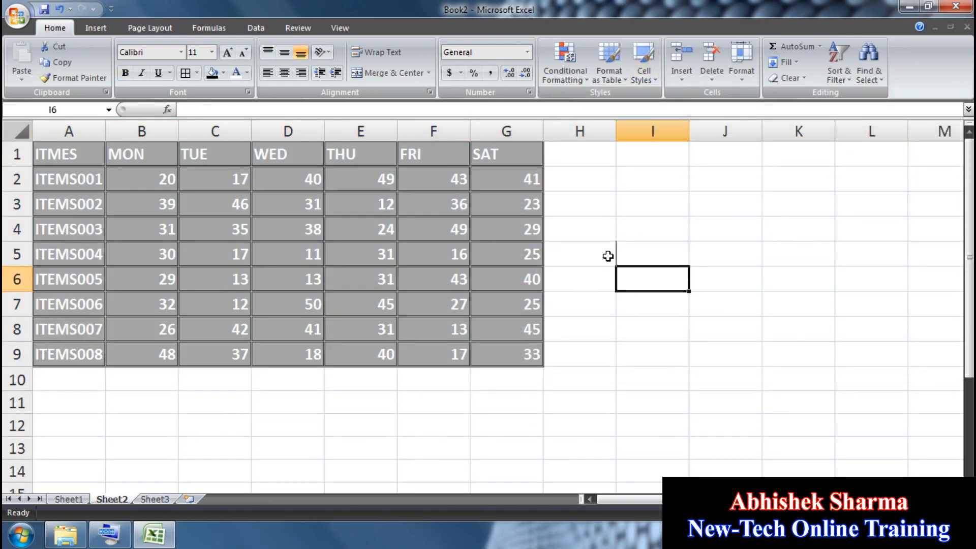
{"action": "key", "text": "ctrl+z"}
Step: Copy the item table, cancel the copy, and switch to the empty Sheet3
{"action": "key", "text": "ctrl+c"}
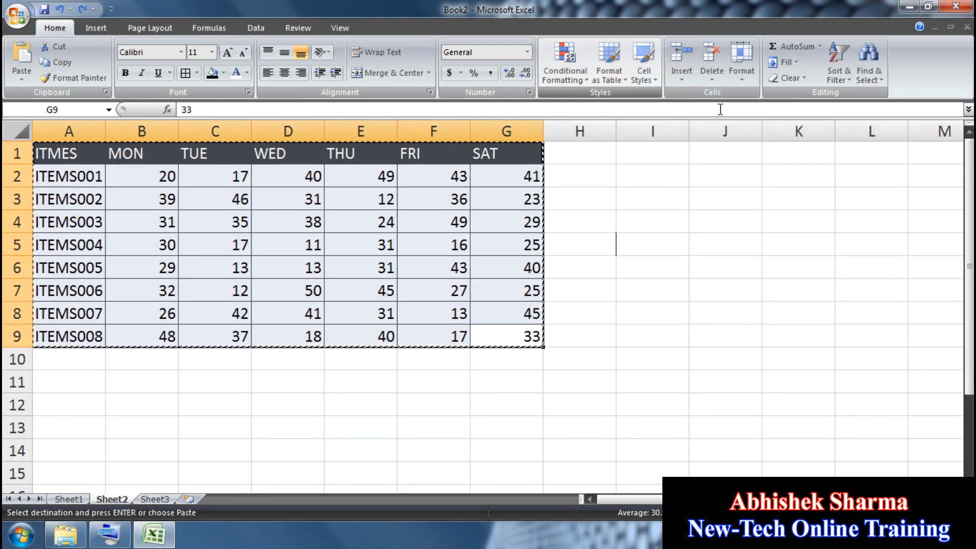
{"action": "left_click", "coordinate": [640, 330]}
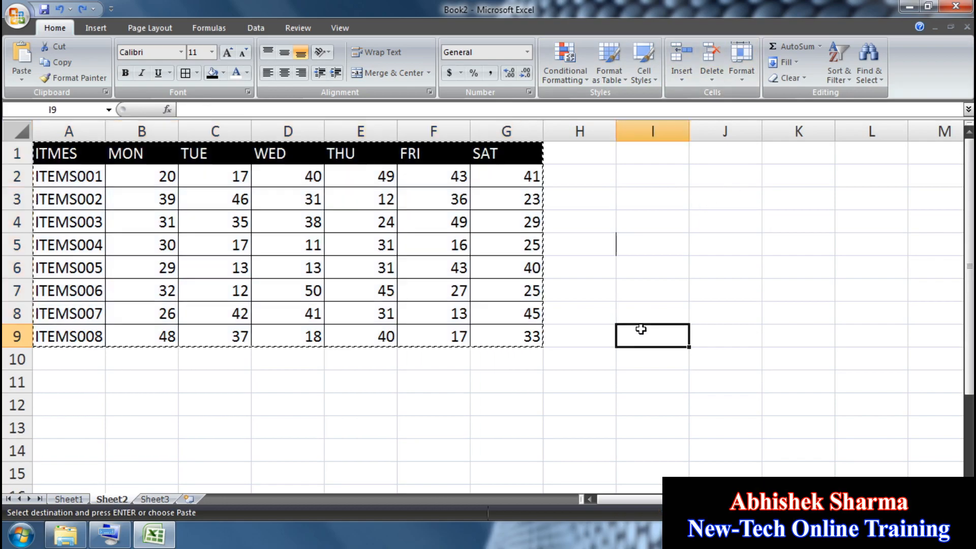
{"action": "key", "text": "Escape"}
{"action": "left_click", "coordinate": [155, 499]}
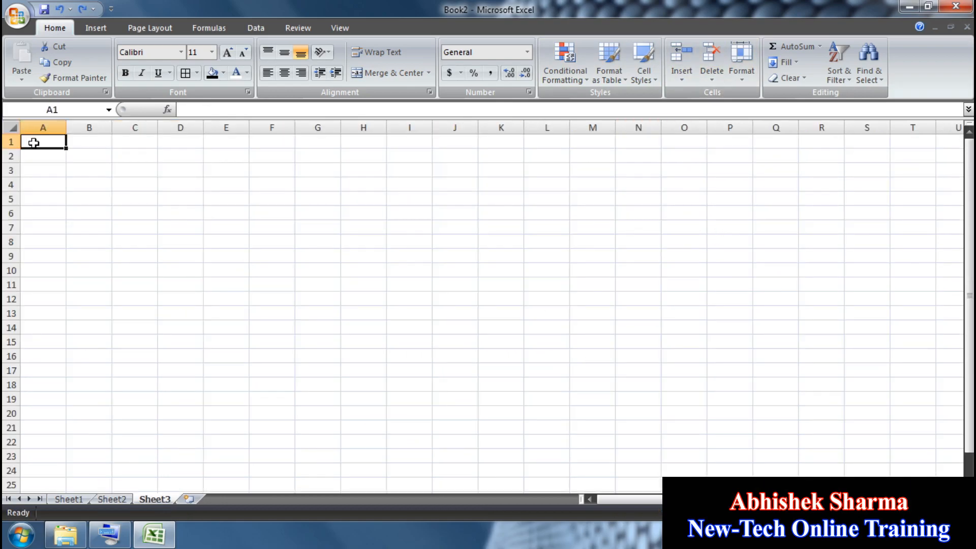
Step: Zoom in and fill A1:D8 with QWERTY using Fill Right and Fill Down
{"action": "left_click", "coordinate": [957, 513]}
{"action": "left_click", "coordinate": [958, 513]}
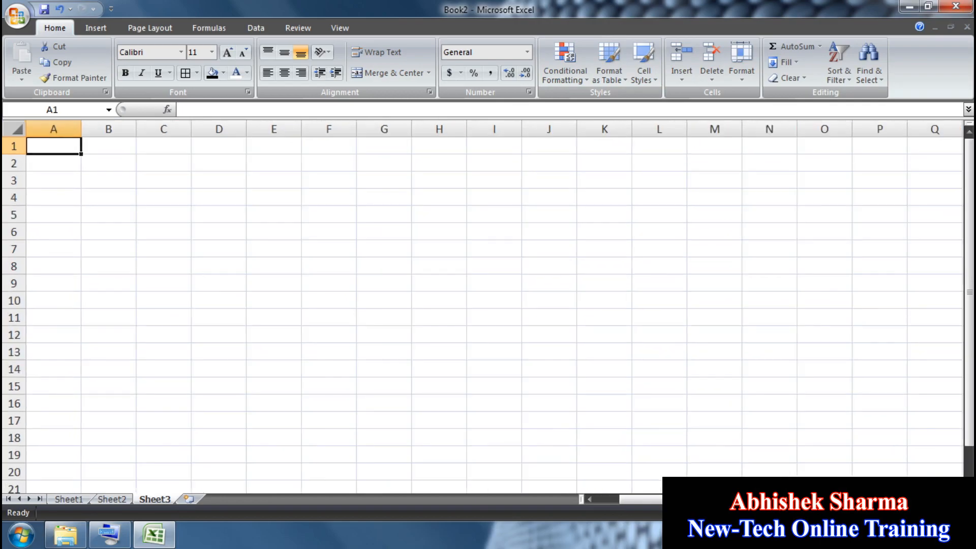
{"action": "left_click", "coordinate": [958, 513]}
{"action": "left_click", "coordinate": [958, 513]}
{"action": "left_click", "coordinate": [958, 513]}
{"action": "left_click", "coordinate": [958, 513]}
{"action": "left_click", "coordinate": [958, 513]}
{"action": "left_click", "coordinate": [958, 513]}
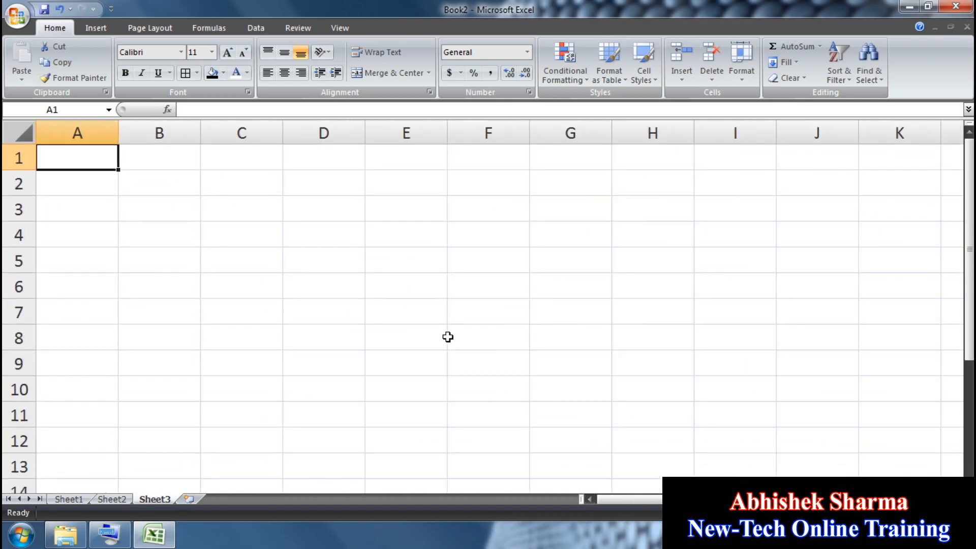
{"action": "type", "text": "QWERTY"}
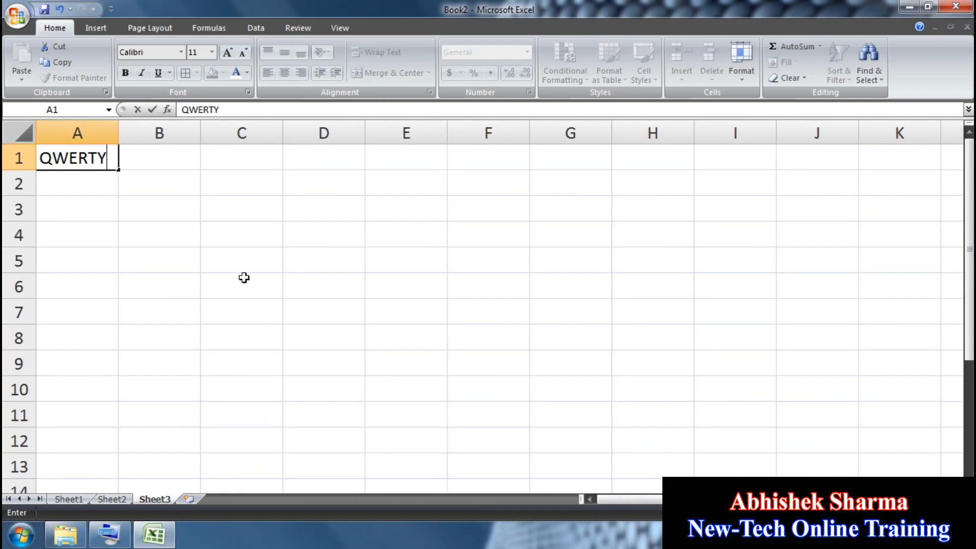
{"action": "left_click_drag", "start_coordinate": [326, 337], "coordinate": [76, 158]}
{"action": "key", "text": "ctrl+r"}
{"action": "key", "text": "ctrl+d"}
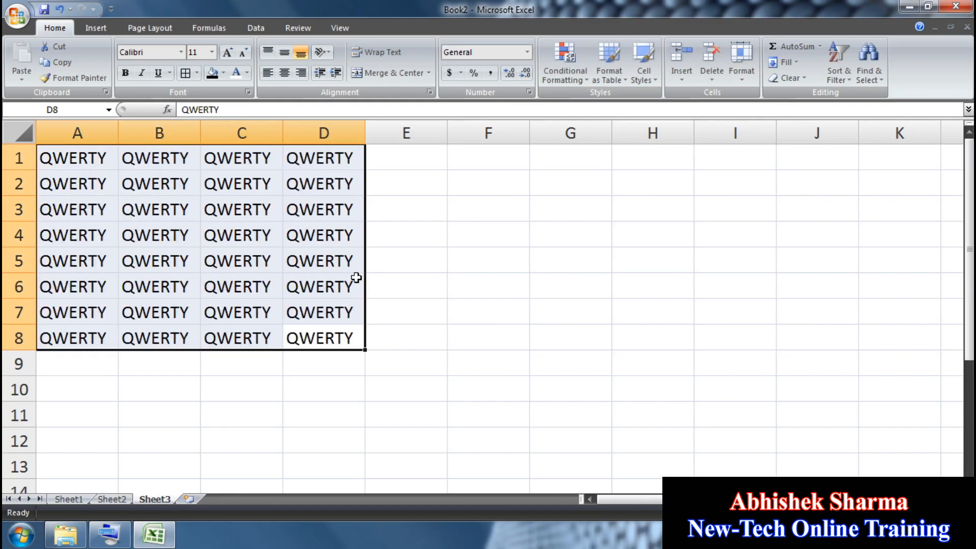
Step: Overwrite cell B4 with 555555
{"action": "left_click", "coordinate": [188, 237]}
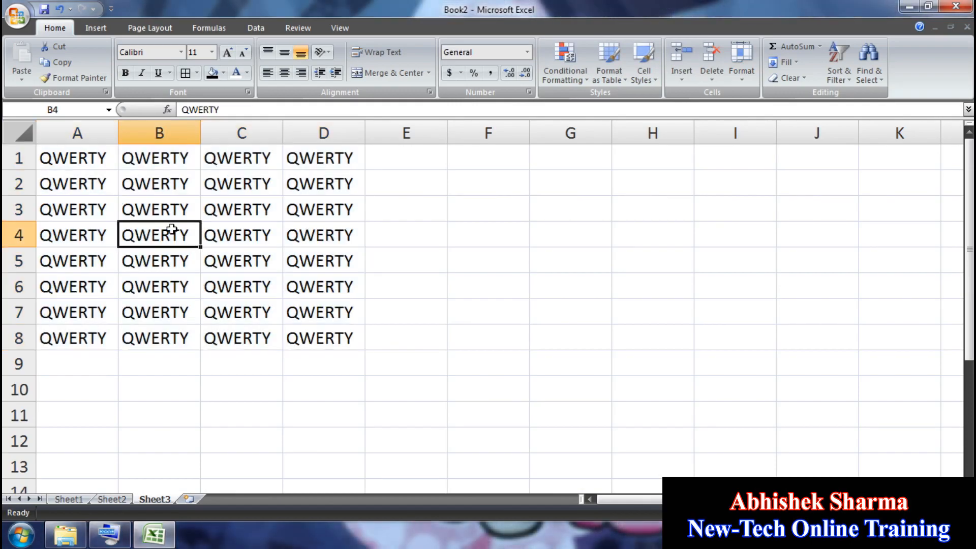
{"action": "type", "text": "555555"}
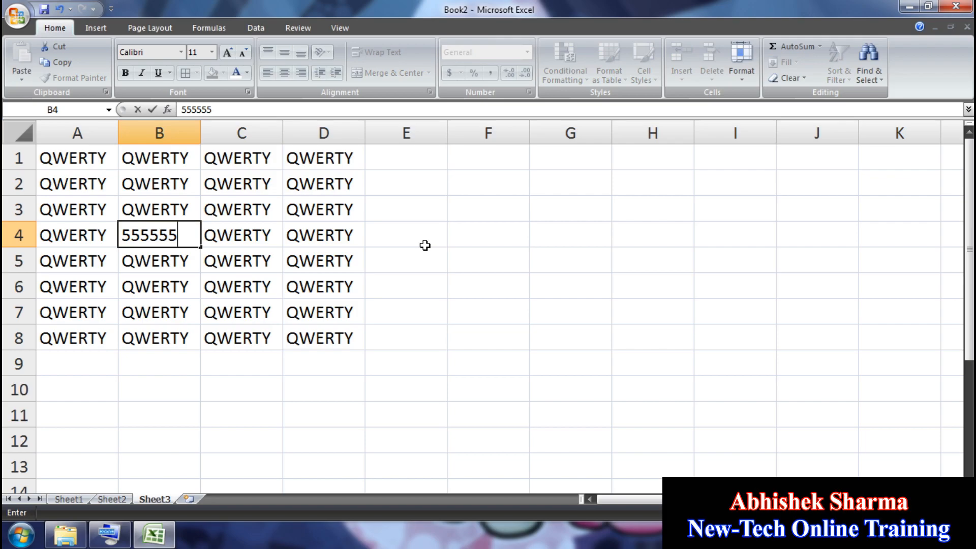
{"action": "left_click", "coordinate": [425, 246]}
{"action": "left_click", "coordinate": [188, 235]}
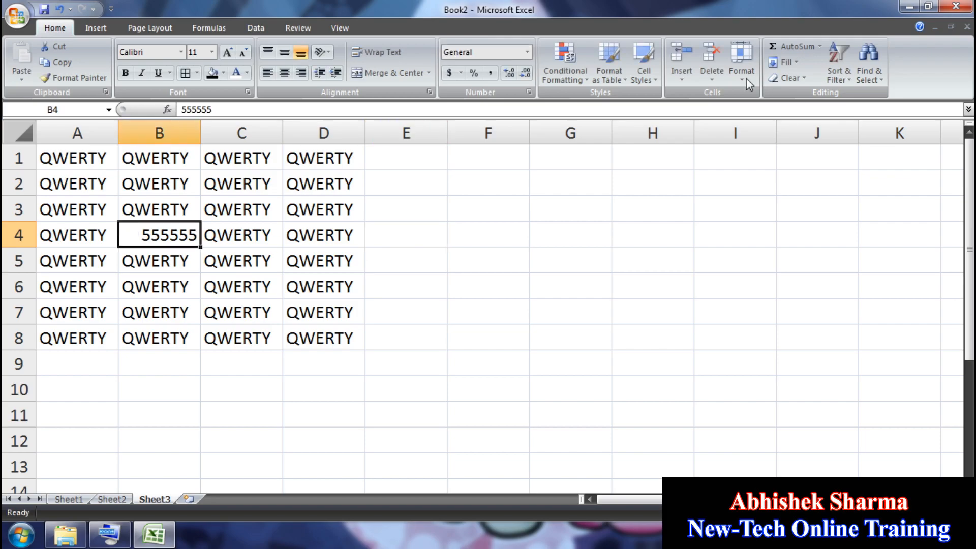
Step: Insert cells at B4 twice, first shifting cells right, then shifting cells down
{"action": "left_click", "coordinate": [687, 81]}
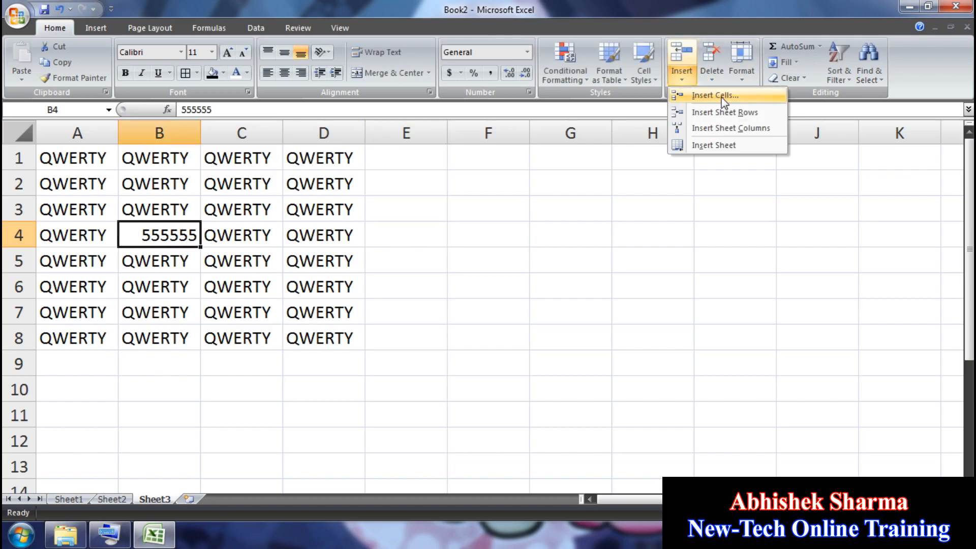
{"action": "left_click", "coordinate": [712, 96]}
{"action": "left_click_drag", "start_coordinate": [721, 138], "coordinate": [599, 227]}
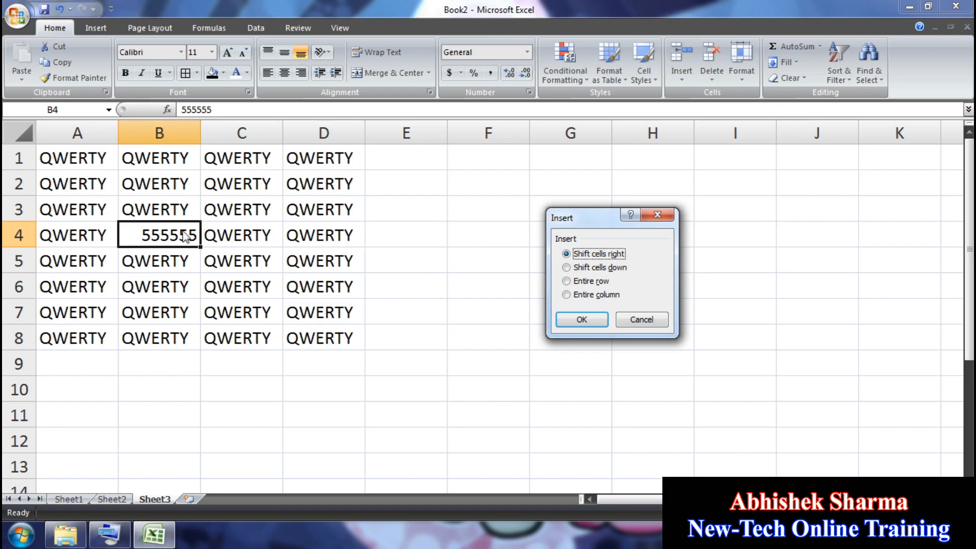
{"action": "left_click", "coordinate": [573, 316]}
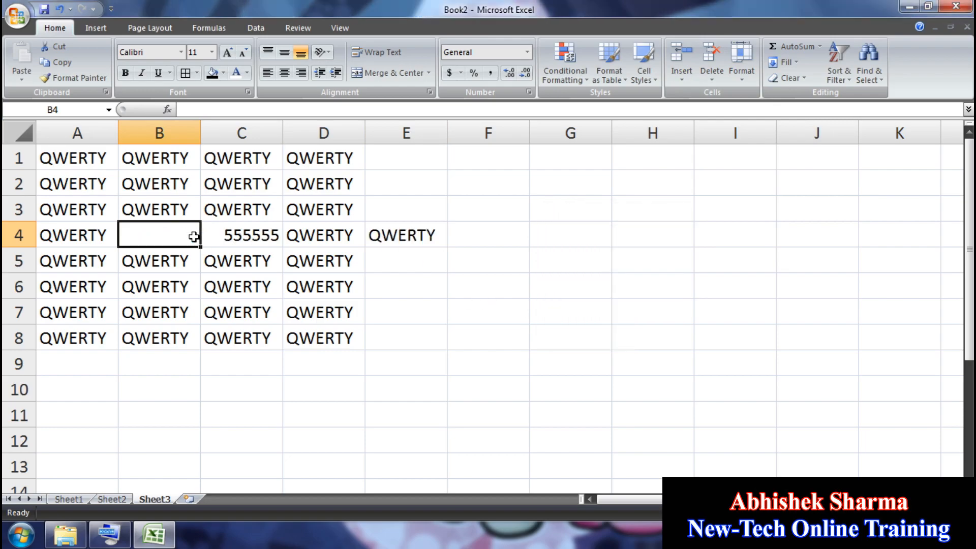
{"action": "left_click", "coordinate": [682, 76]}
{"action": "left_click", "coordinate": [707, 95]}
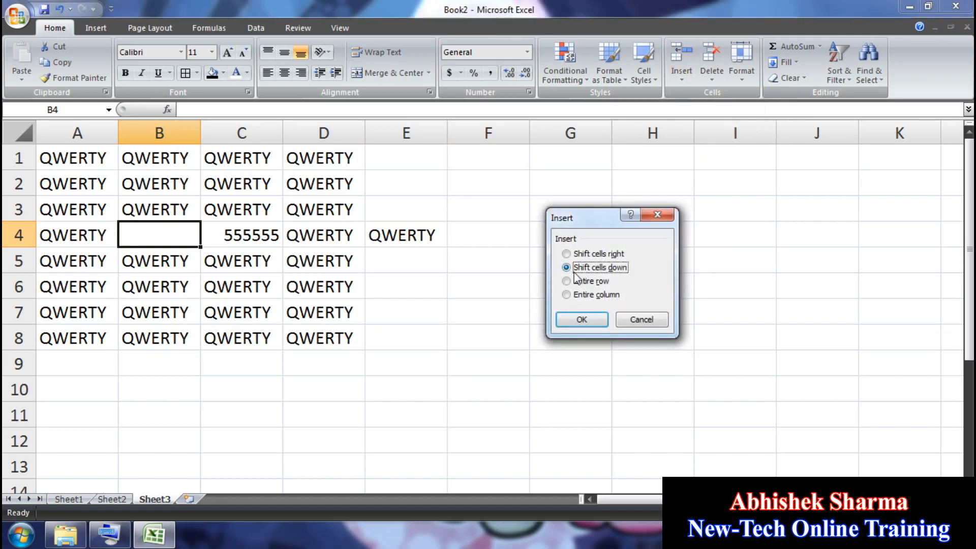
{"action": "left_click", "coordinate": [580, 321]}
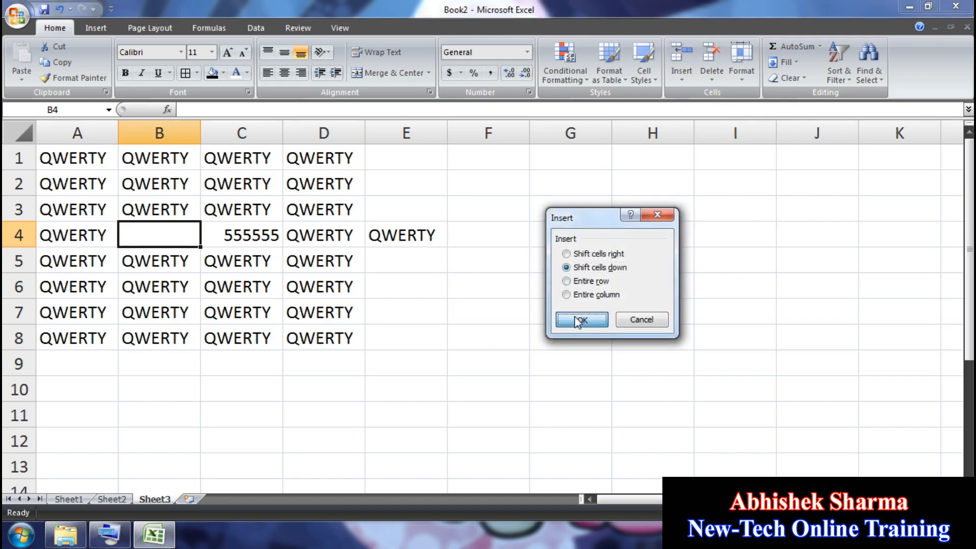
Step: Look at the entire row and column options in Insert Cells, then cancel
{"action": "left_click", "coordinate": [682, 75]}
{"action": "left_click", "coordinate": [709, 97]}
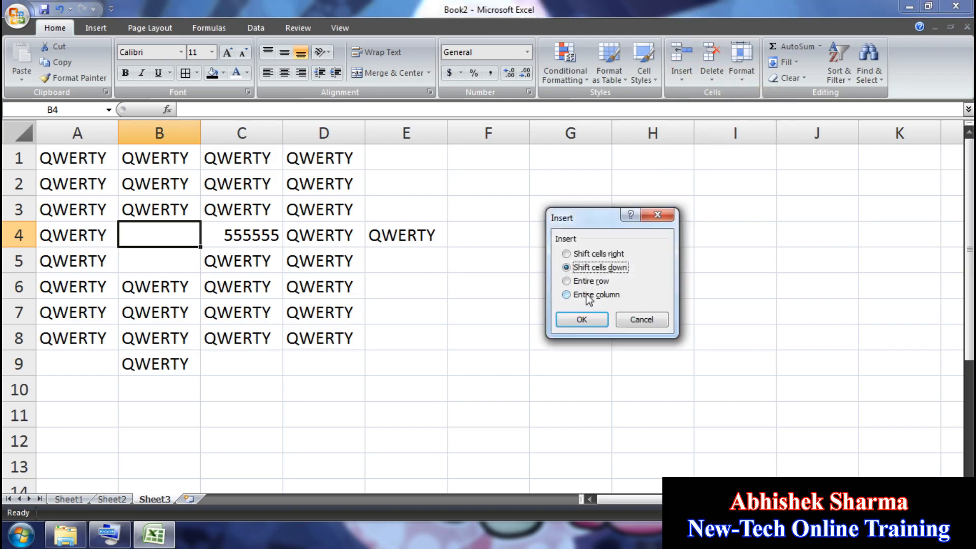
{"action": "left_click", "coordinate": [602, 282]}
{"action": "left_click", "coordinate": [596, 296]}
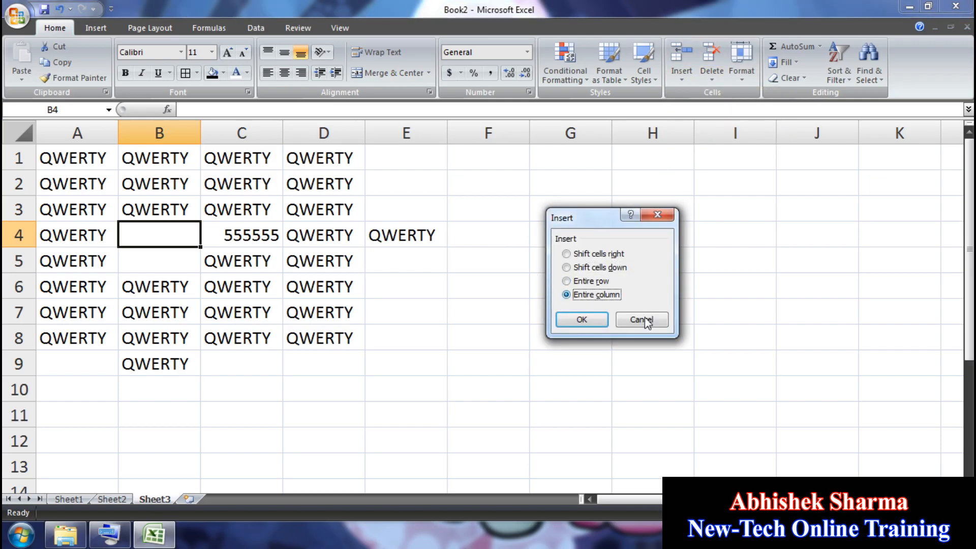
{"action": "left_click", "coordinate": [640, 317]}
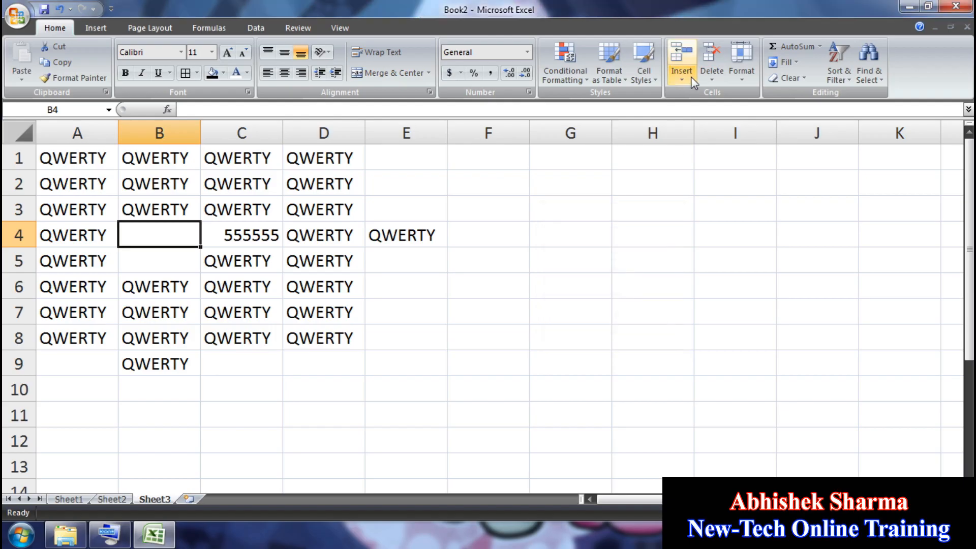
Step: Insert a blank row 4 and a blank column B, then add a new Sheet4
{"action": "left_click", "coordinate": [682, 76]}
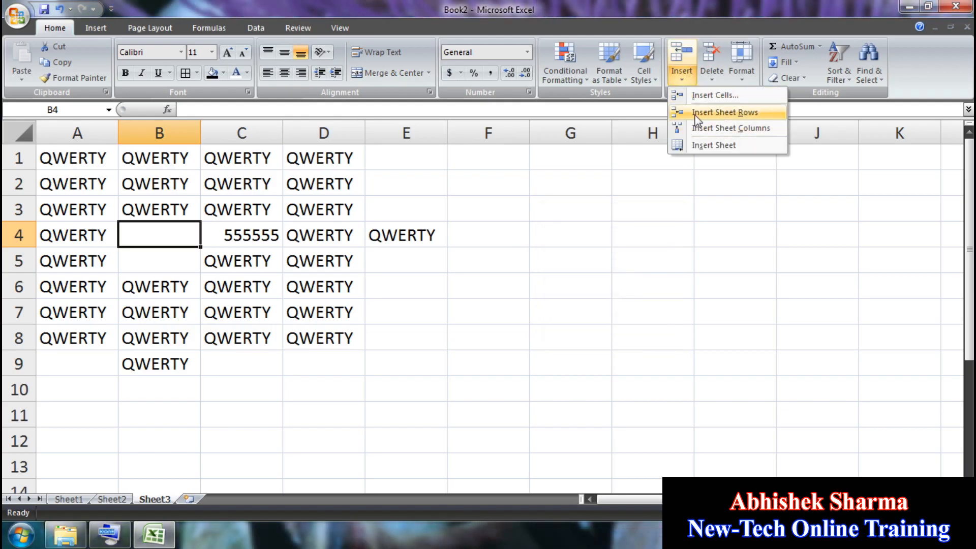
{"action": "left_click", "coordinate": [736, 114]}
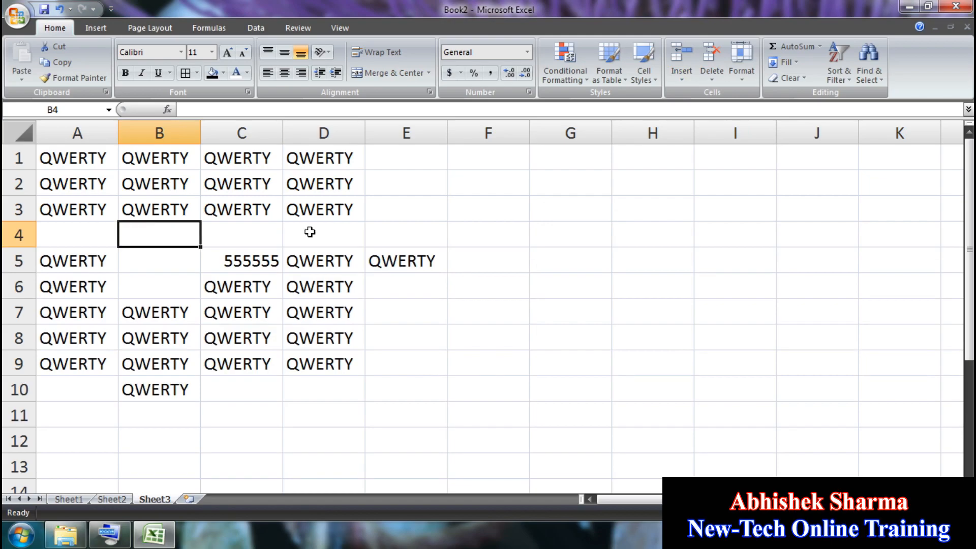
{"action": "left_click", "coordinate": [682, 77]}
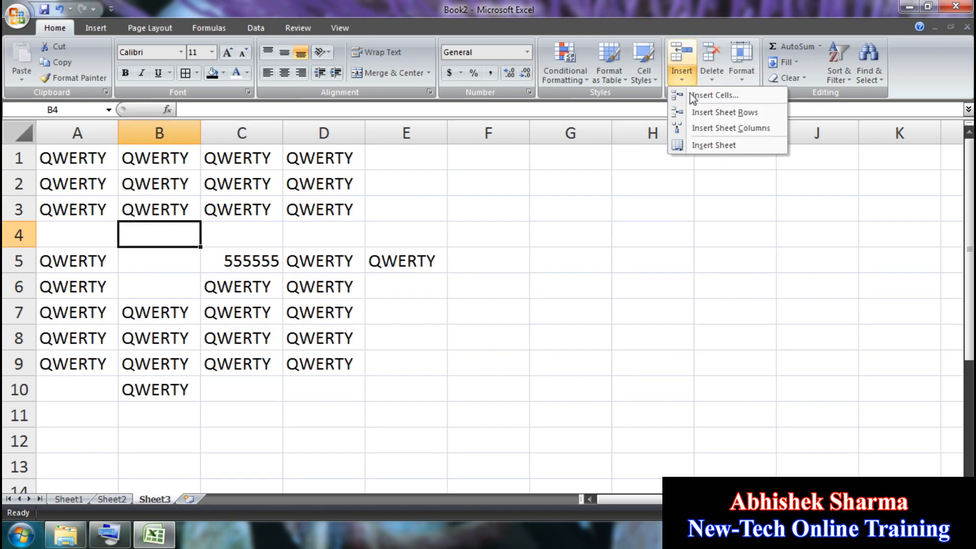
{"action": "left_click", "coordinate": [697, 127]}
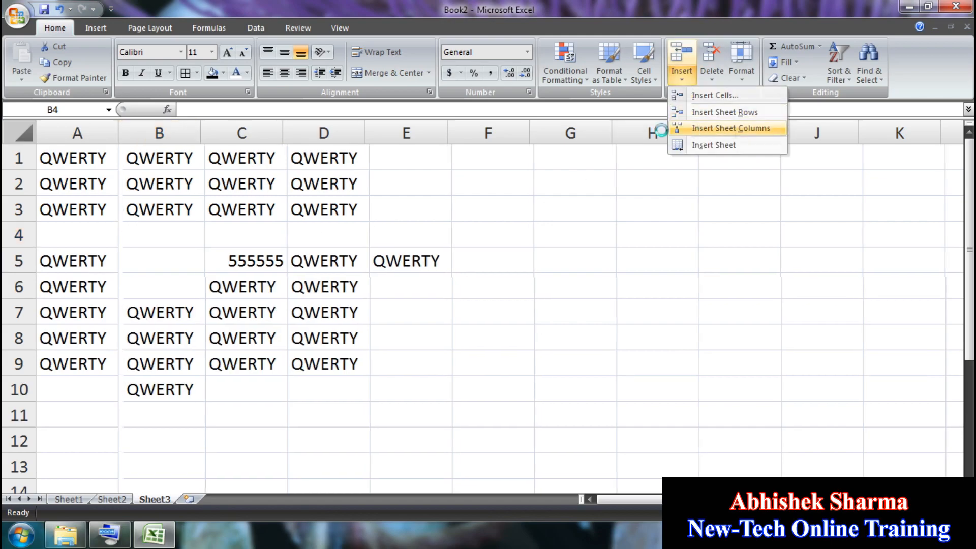
{"action": "left_click", "coordinate": [684, 80]}
{"action": "left_click", "coordinate": [698, 146]}
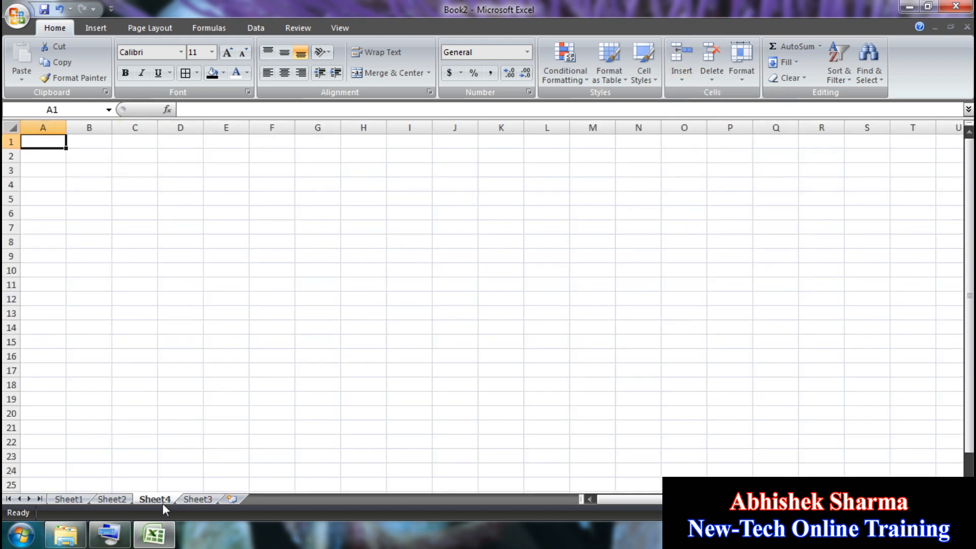
Step: Delete Sheet4, the empty column B, and the empty row 4
{"action": "left_click", "coordinate": [712, 79]}
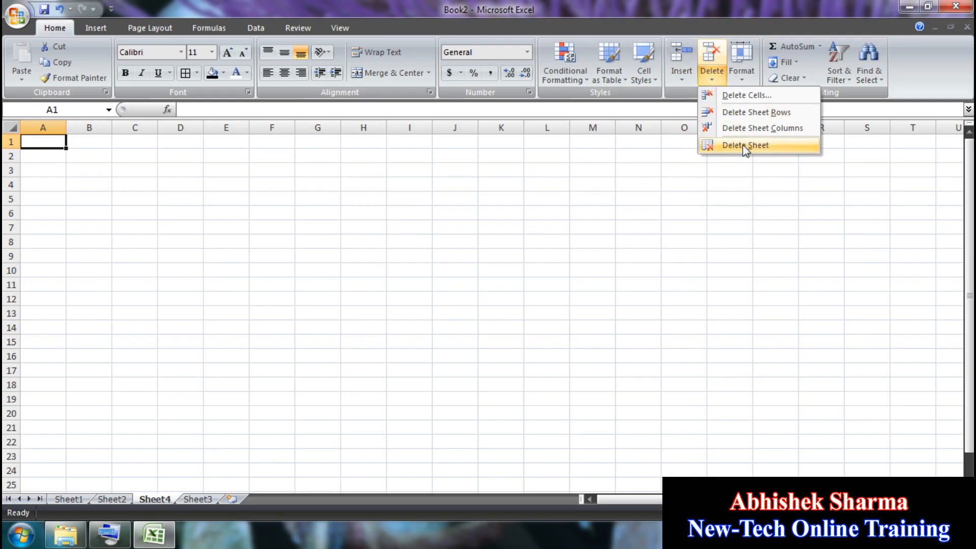
{"action": "left_click", "coordinate": [742, 148]}
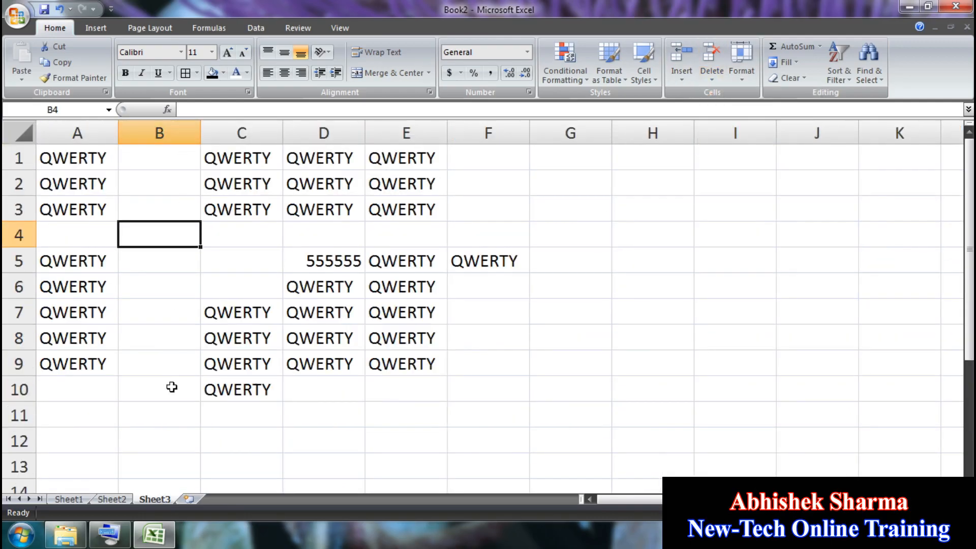
{"action": "left_click", "coordinate": [712, 78]}
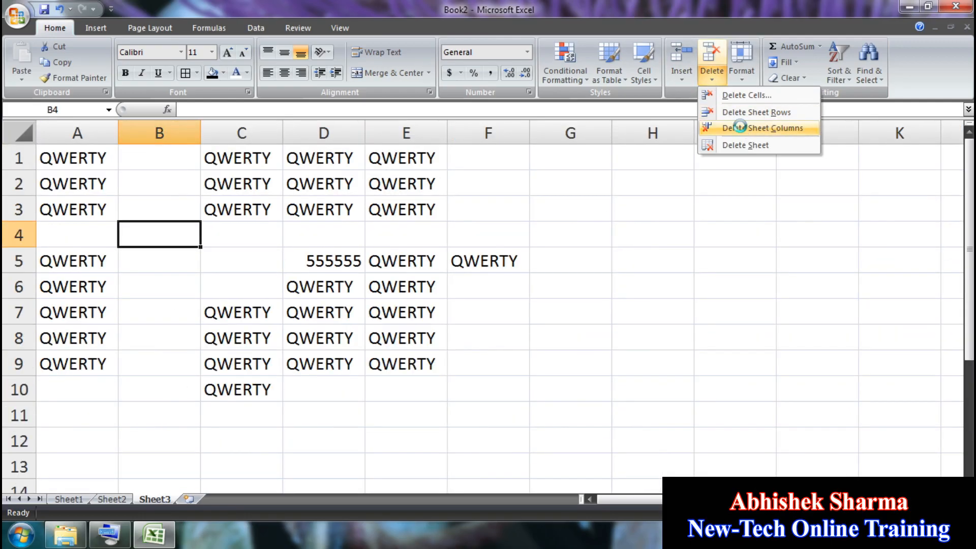
{"action": "left_click", "coordinate": [734, 124]}
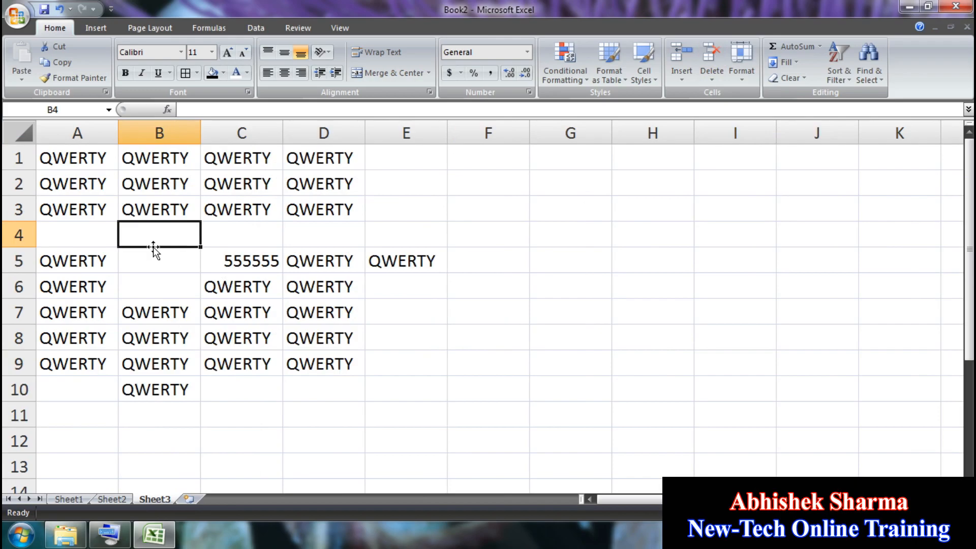
{"action": "left_click", "coordinate": [712, 79]}
{"action": "left_click", "coordinate": [734, 112]}
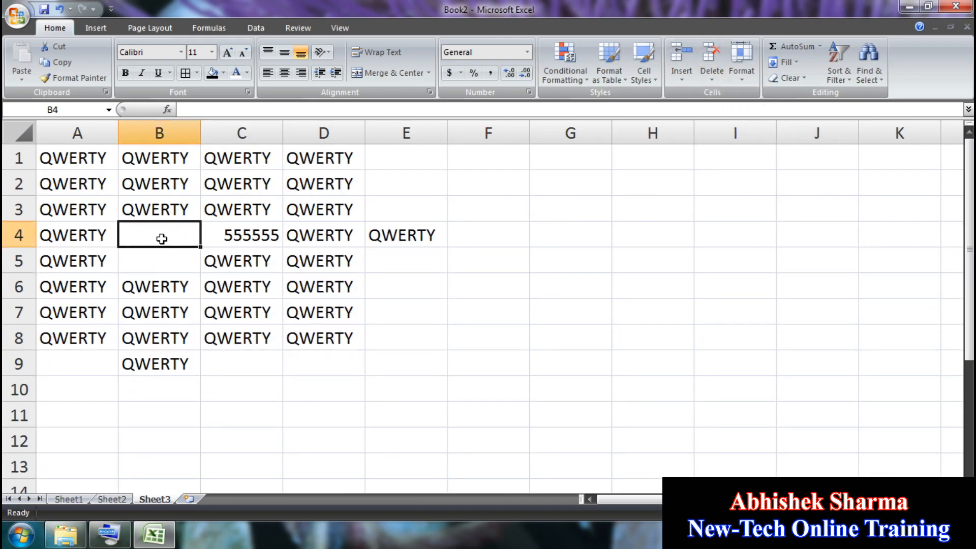
Step: Delete cell B4 shifting cells up, then again shifting cells left, and select A1:D8
{"action": "left_click", "coordinate": [712, 79]}
{"action": "left_click", "coordinate": [734, 96]}
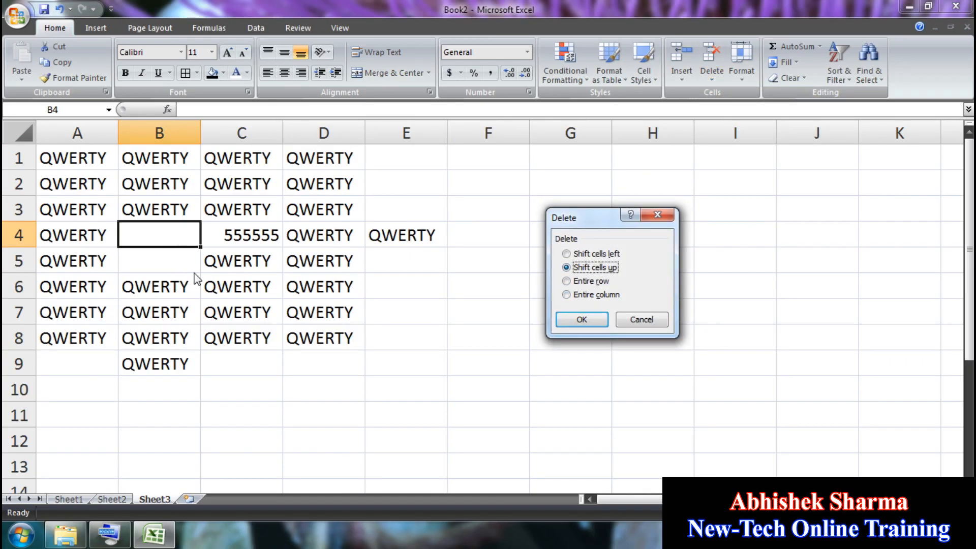
{"action": "left_click", "coordinate": [584, 319]}
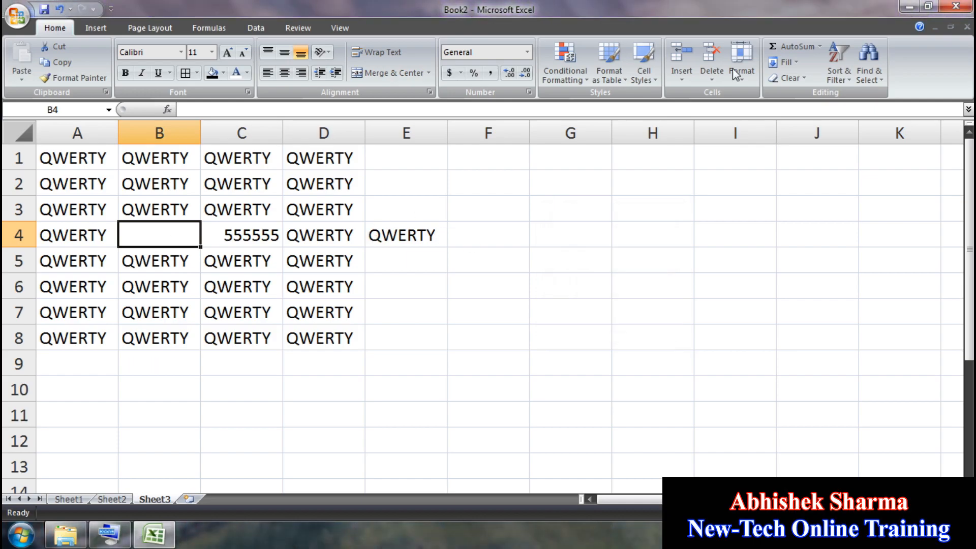
{"action": "left_click", "coordinate": [719, 76]}
{"action": "left_click", "coordinate": [722, 96]}
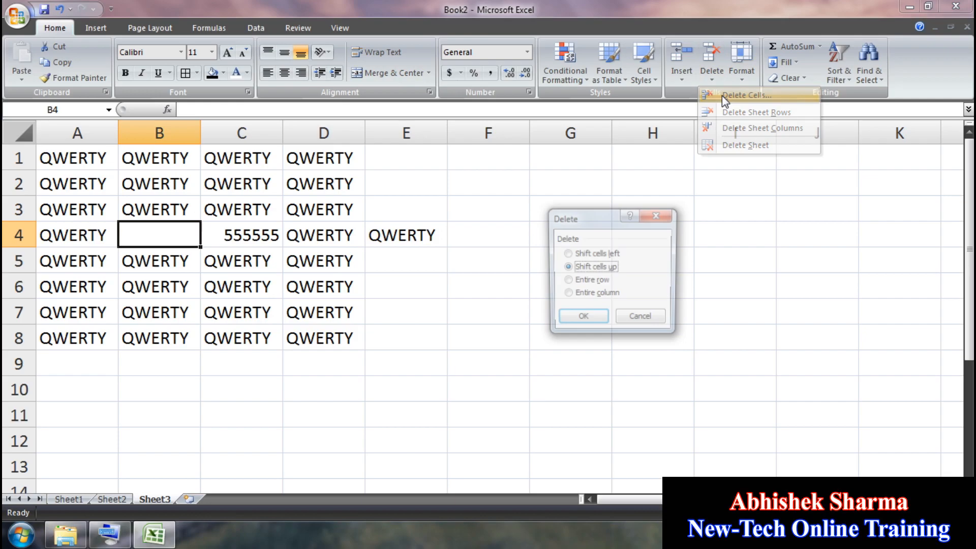
{"action": "left_click", "coordinate": [612, 254]}
{"action": "left_click", "coordinate": [584, 319]}
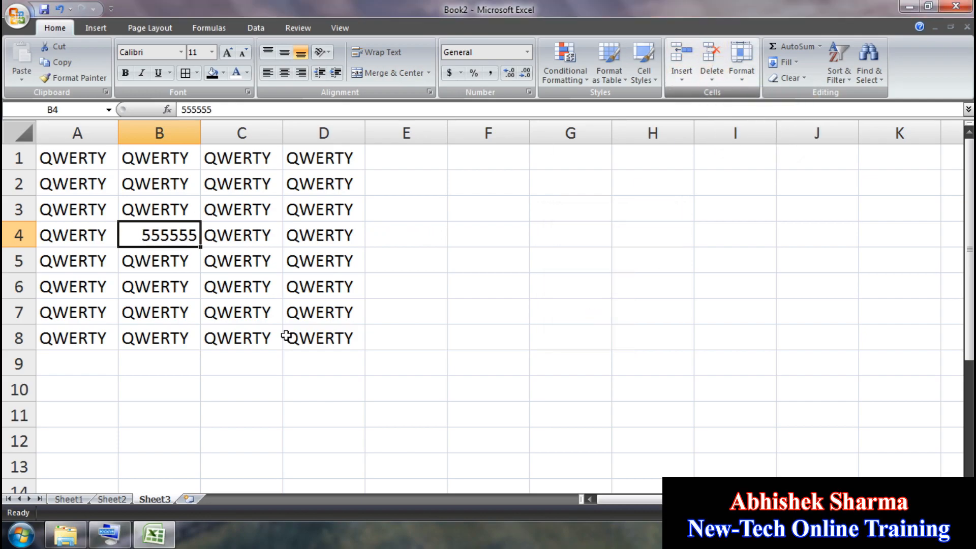
{"action": "left_click_drag", "start_coordinate": [362, 348], "coordinate": [24, 65]}
Step: Clear A1:D8 and enter QWERTY in cell F4
{"action": "key", "text": "Delete"}
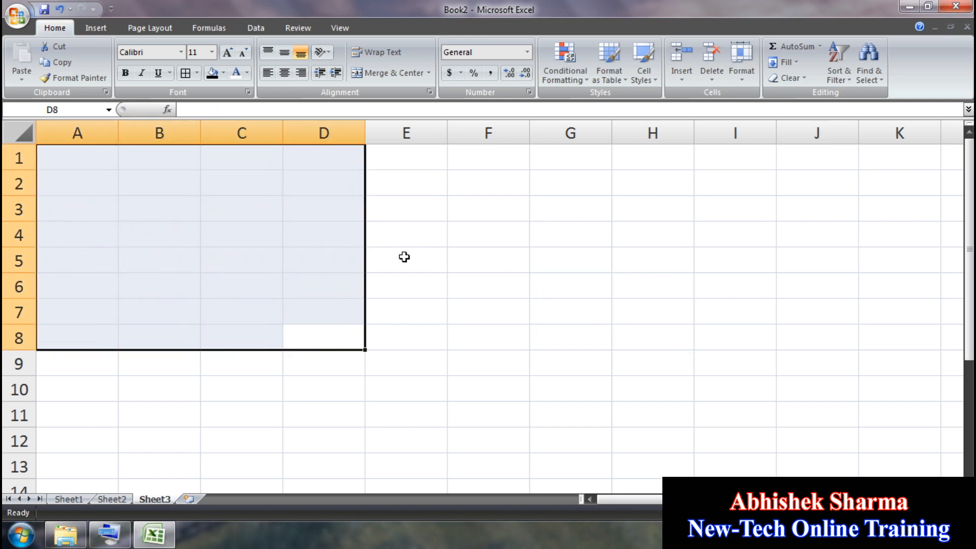
{"action": "left_click", "coordinate": [463, 236]}
{"action": "type", "text": "Q"}
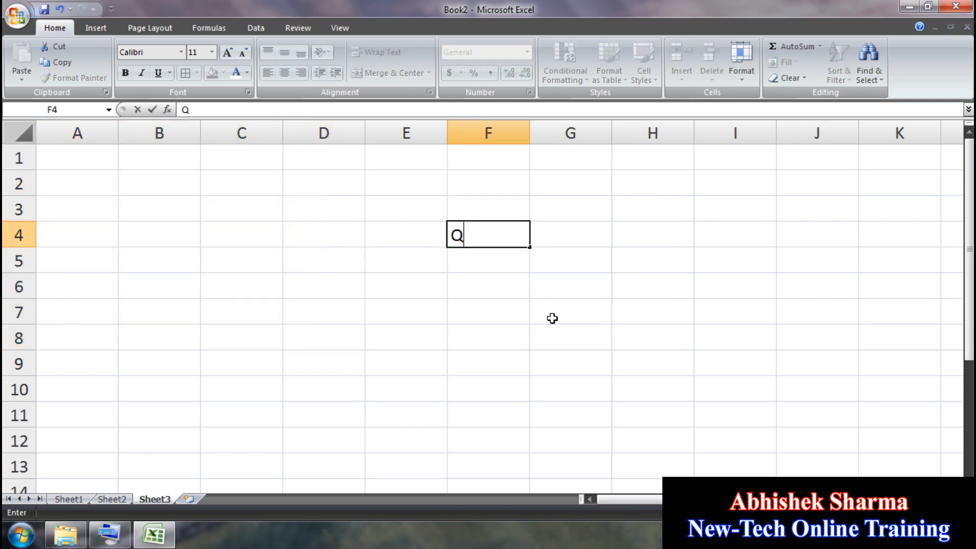
{"action": "type", "text": "WERTY"}
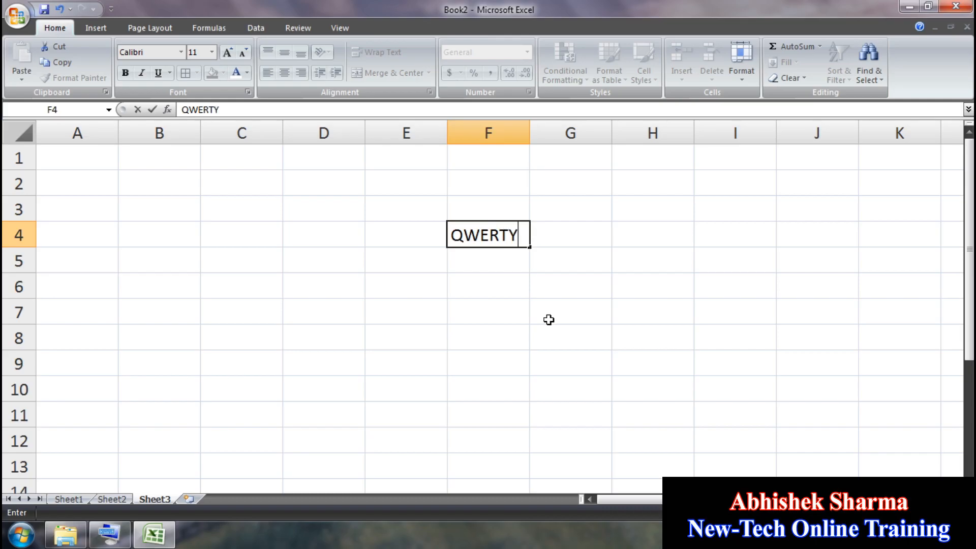
{"action": "left_click", "coordinate": [522, 300]}
Step: Set row 4 height to 88, then AutoFit it back to normal height
{"action": "left_click", "coordinate": [507, 228]}
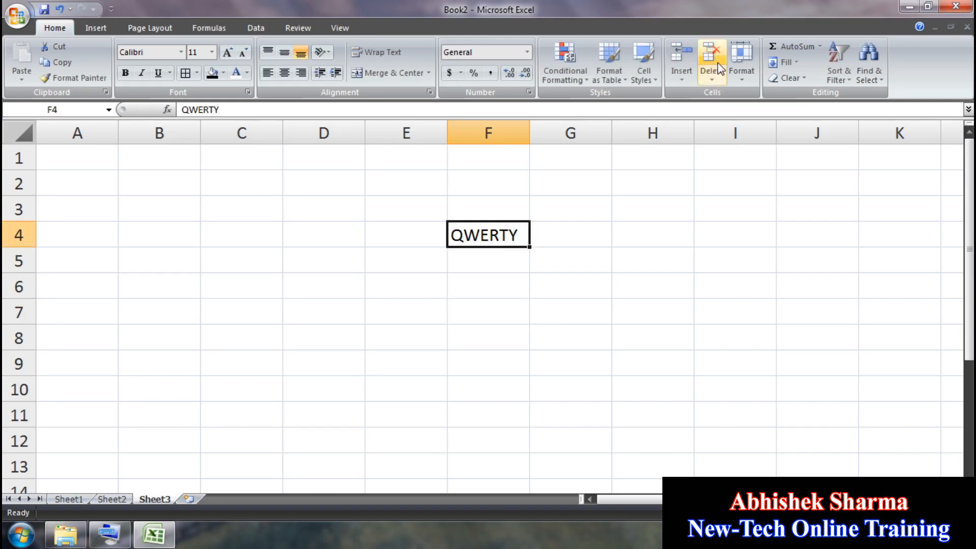
{"action": "left_click", "coordinate": [758, 81]}
{"action": "left_click", "coordinate": [758, 110]}
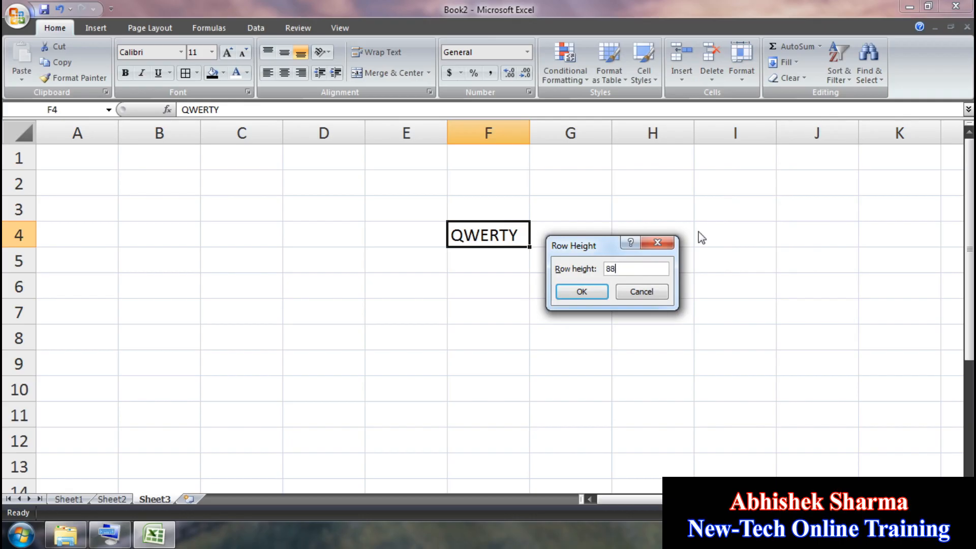
{"action": "left_click", "coordinate": [585, 295]}
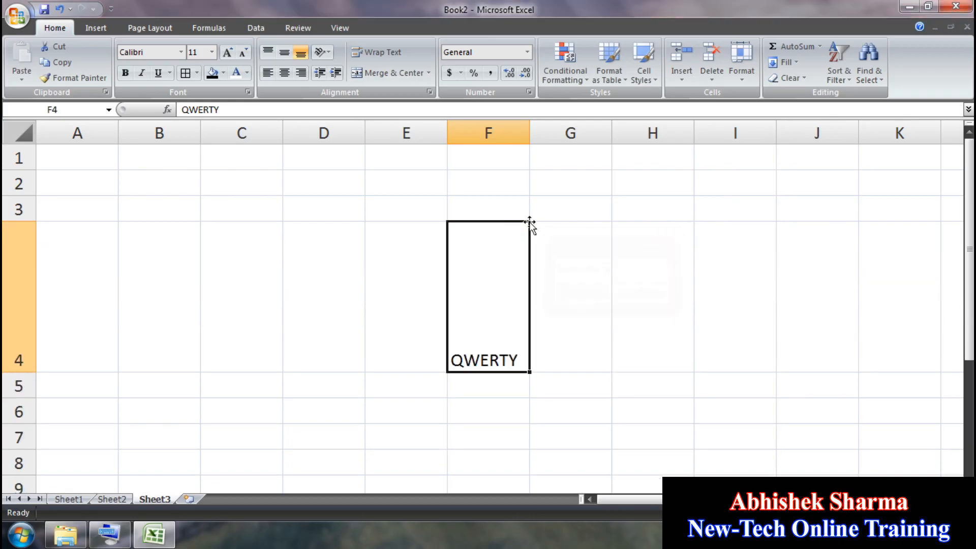
{"action": "left_click", "coordinate": [742, 65]}
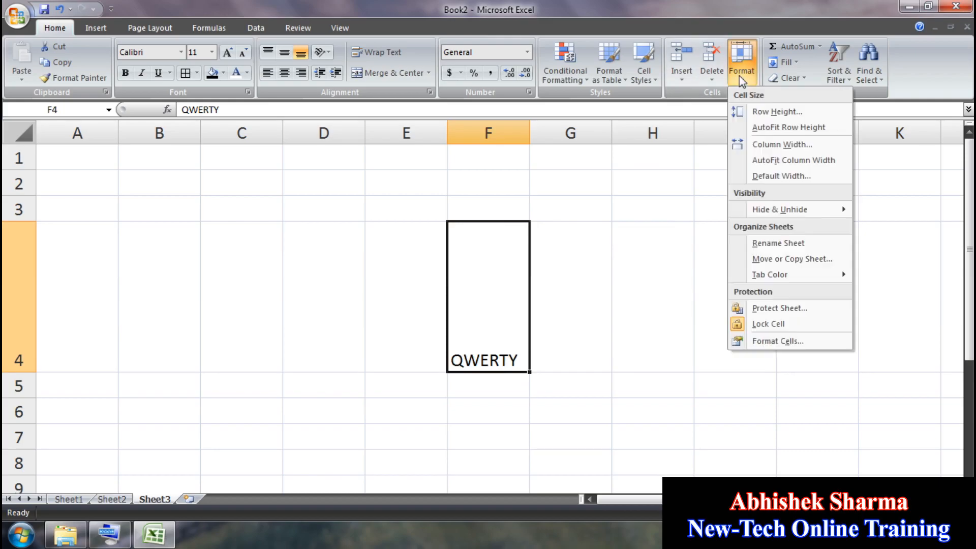
{"action": "left_click", "coordinate": [776, 129]}
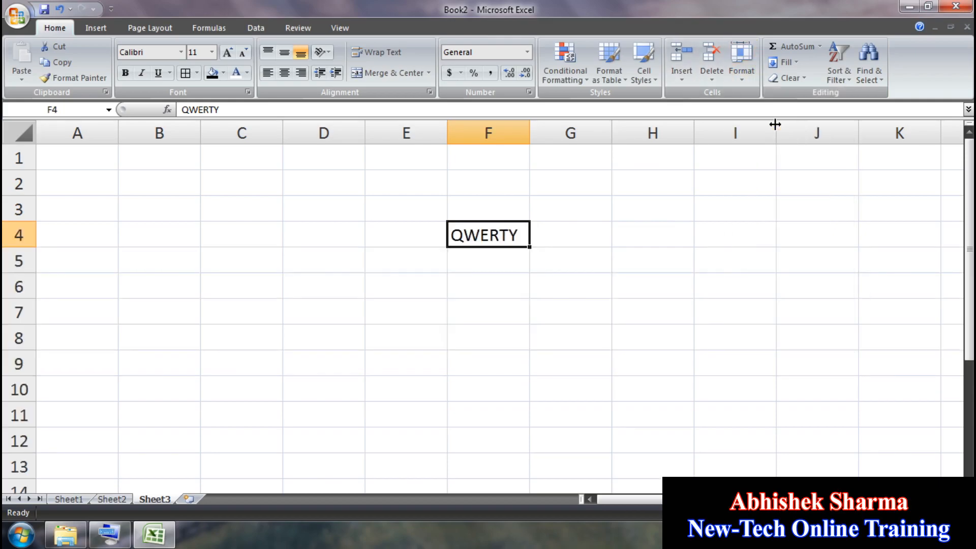
Step: Cancel the Column Width dialog, then set the default column width to 25
{"action": "left_click", "coordinate": [746, 80]}
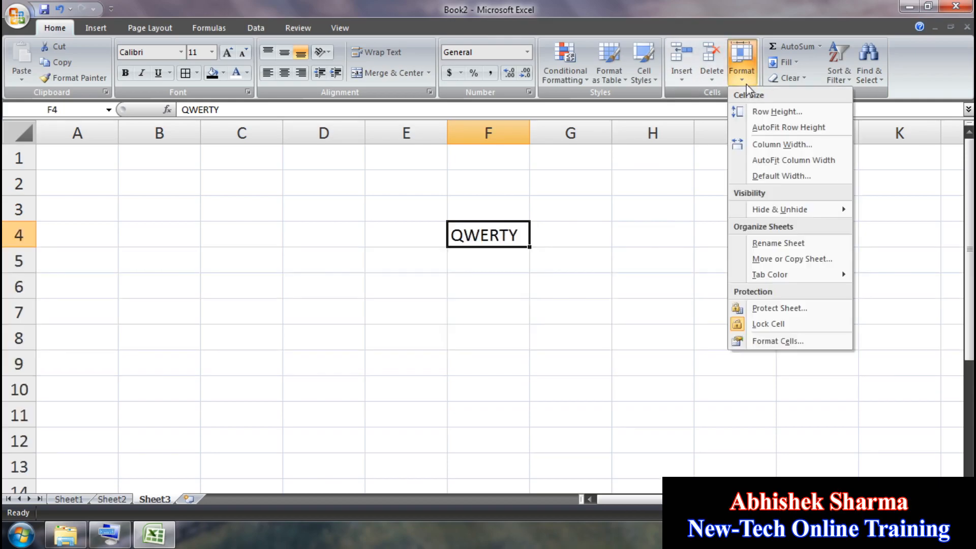
{"action": "left_click", "coordinate": [754, 147]}
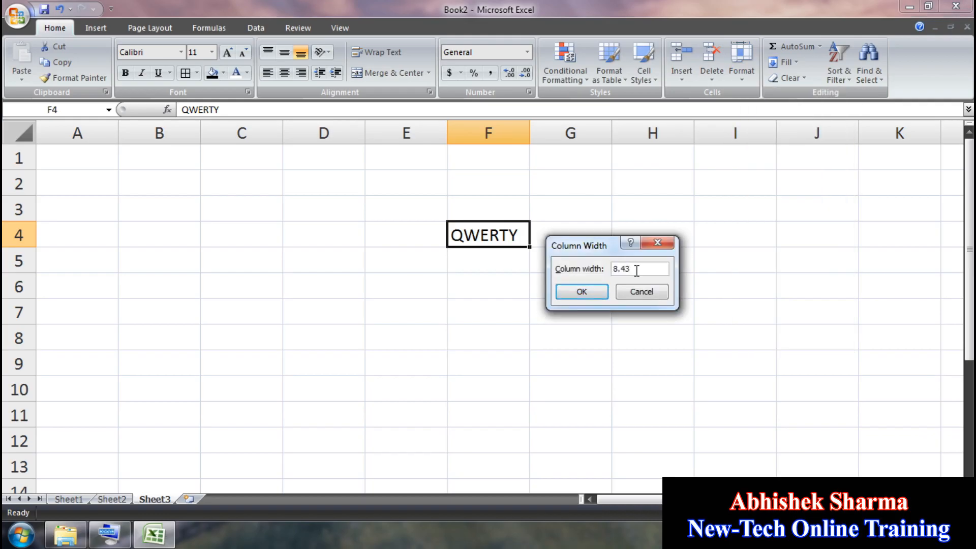
{"action": "left_click", "coordinate": [642, 292]}
{"action": "left_click", "coordinate": [741, 64]}
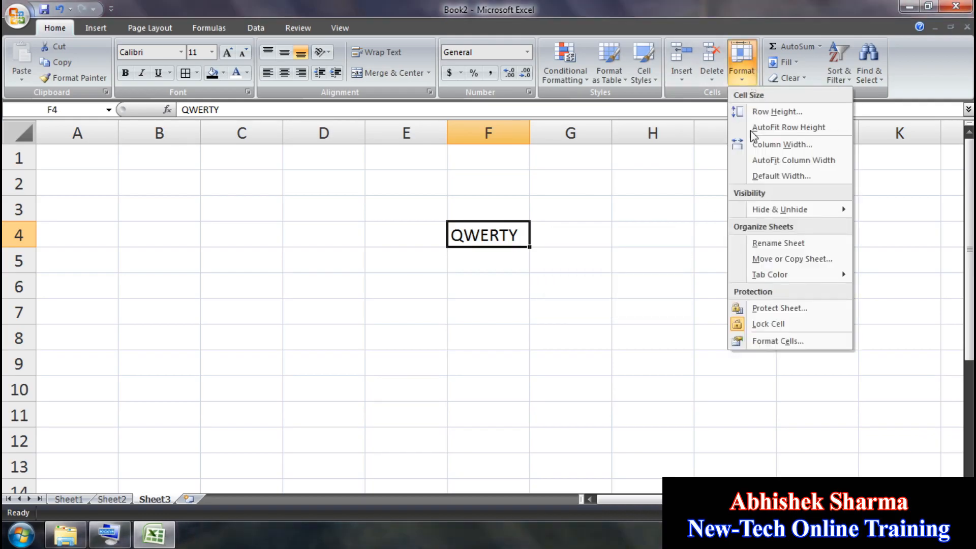
{"action": "left_click", "coordinate": [753, 175]}
{"action": "left_click", "coordinate": [664, 267]}
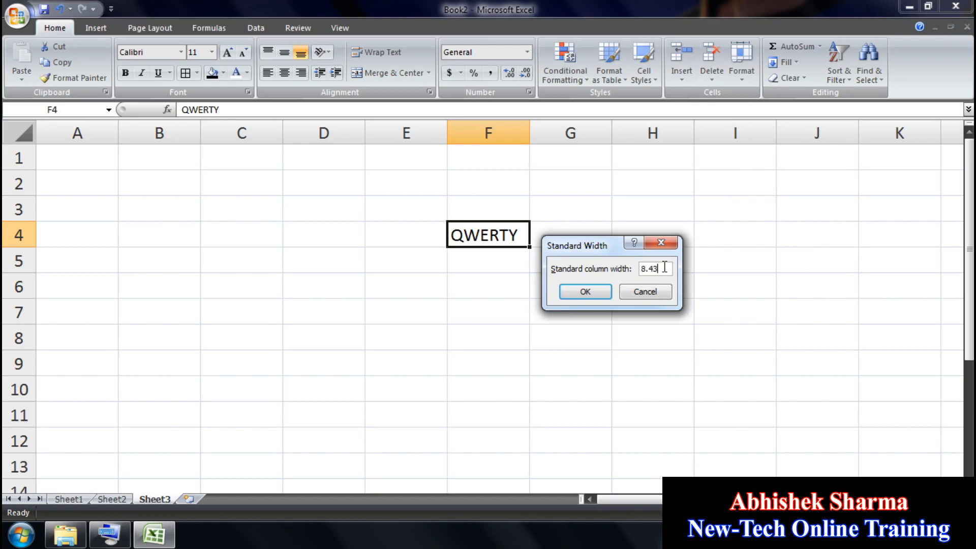
{"action": "left_click_drag", "start_coordinate": [606, 266], "coordinate": [628, 264]}
{"action": "key", "text": "Return"}
Step: Browse the widened cells, then restore the default column width to 8.43
{"action": "left_click", "coordinate": [792, 245]}
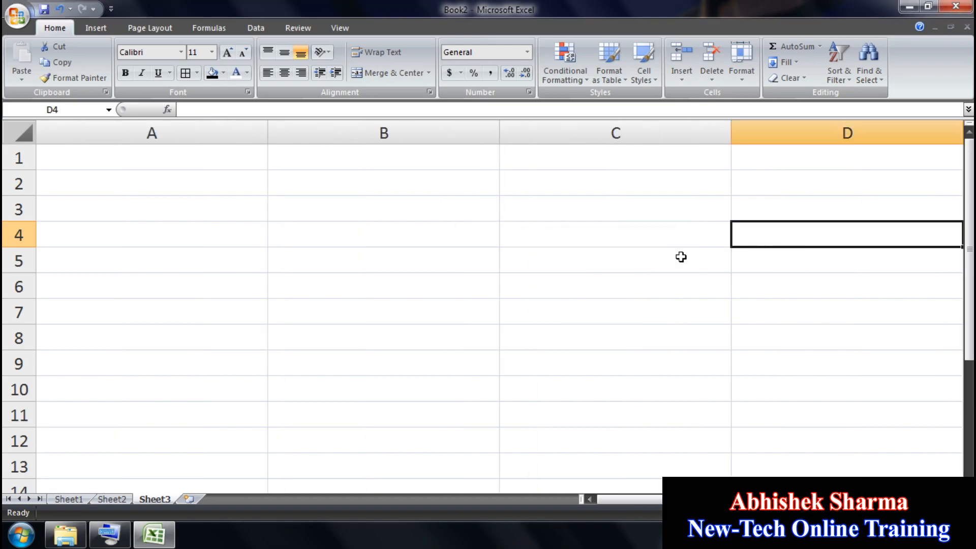
{"action": "left_click", "coordinate": [682, 257]}
{"action": "left_click", "coordinate": [350, 253]}
{"action": "left_click", "coordinate": [238, 250]}
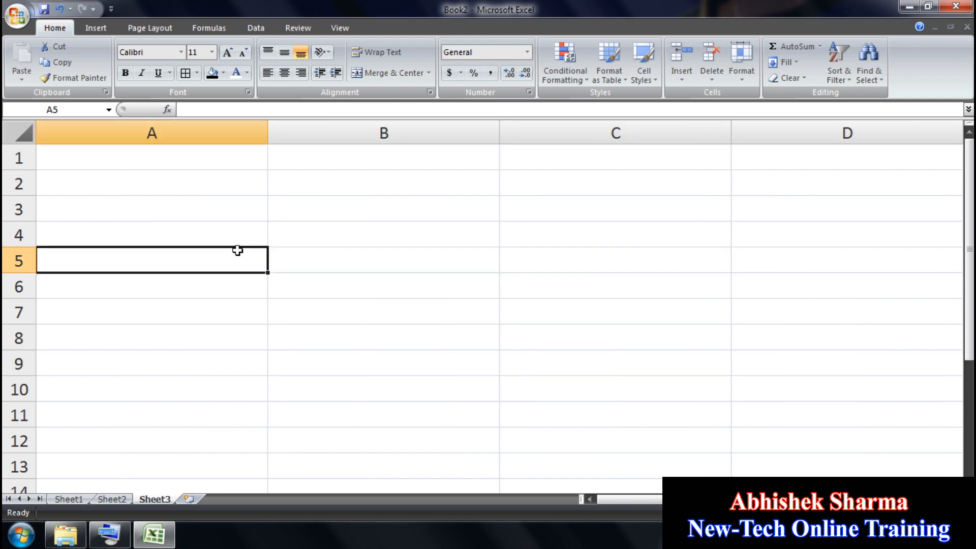
{"action": "left_click", "coordinate": [657, 292]}
{"action": "key", "text": "Right"}
{"action": "key", "text": "Right"}
{"action": "key", "text": "Right"}
{"action": "key", "text": "Right"}
{"action": "key", "text": "Right"}
{"action": "key", "text": "Right"}
{"action": "key", "text": "Right"}
{"action": "key", "text": "Right"}
{"action": "key", "text": "Right"}
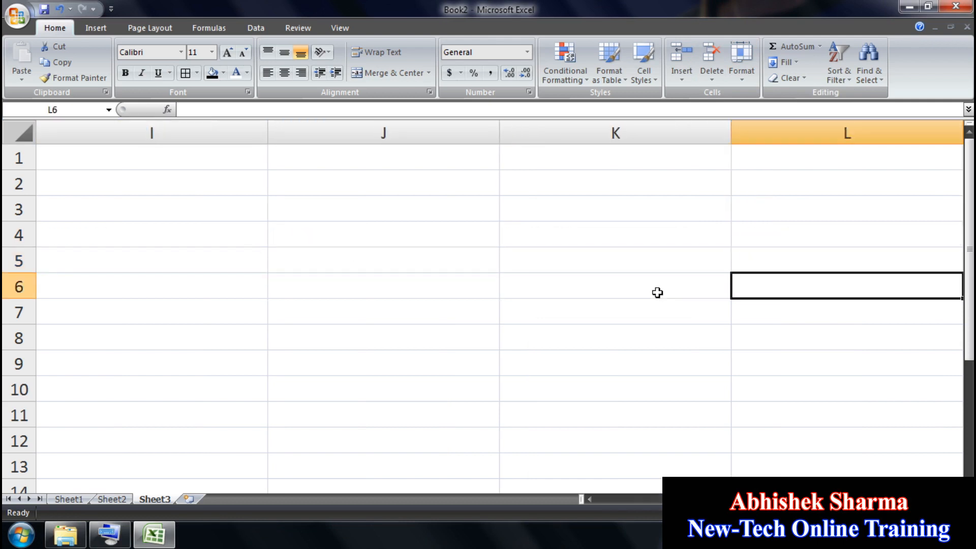
{"action": "key", "text": "Right"}
{"action": "key", "text": "Right"}
{"action": "key", "text": "Right"}
{"action": "key", "text": "Right"}
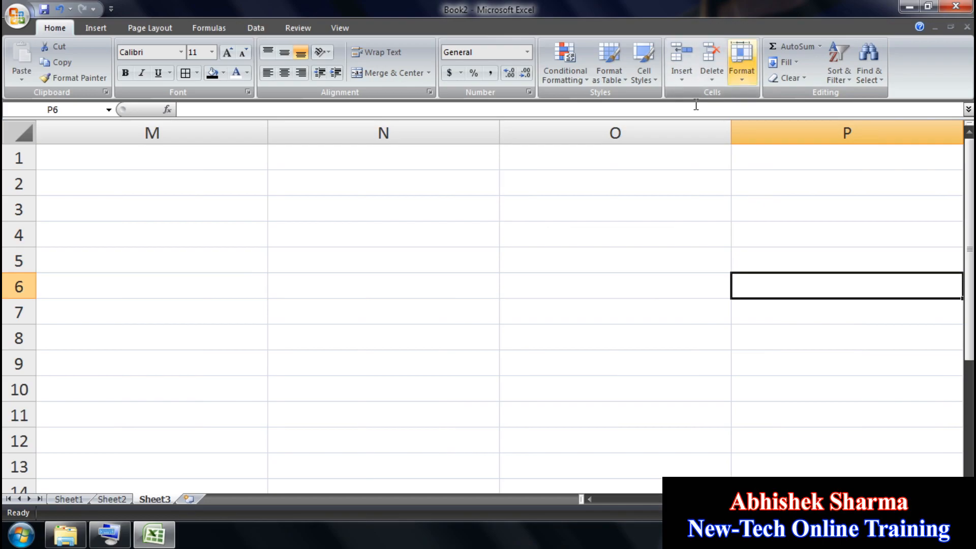
{"action": "key", "text": "Up"}
{"action": "key", "text": "Left"}
{"action": "left_click", "coordinate": [743, 71]}
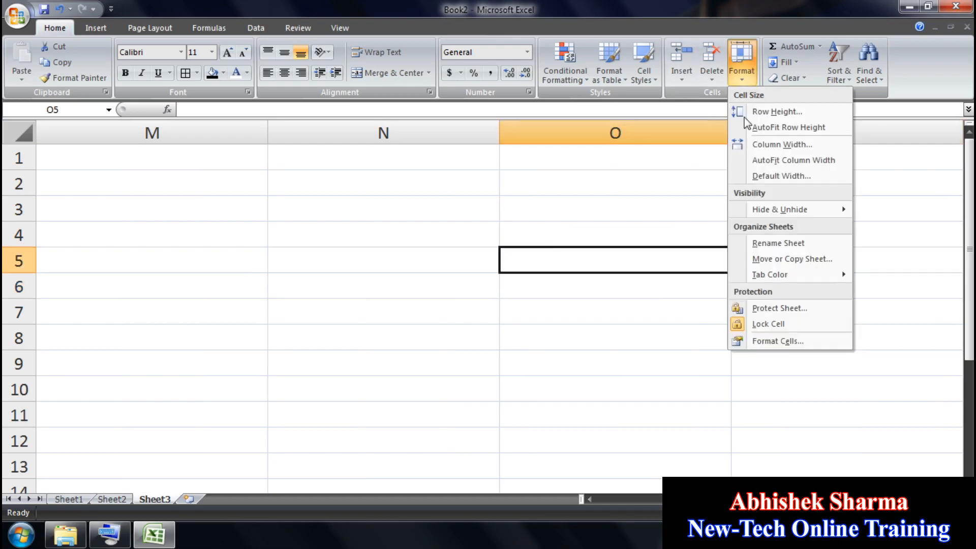
{"action": "left_click", "coordinate": [756, 179]}
{"action": "type", "text": "8."}
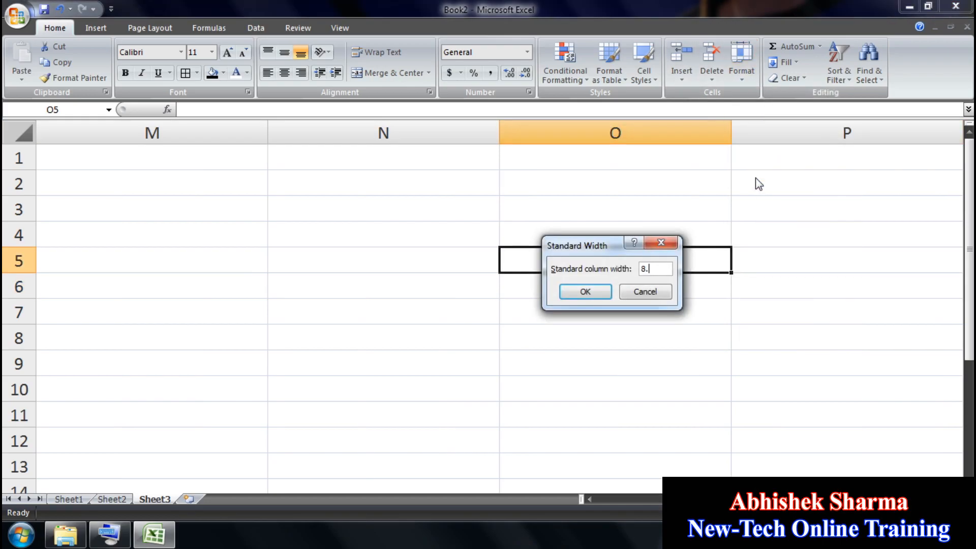
{"action": "type", "text": "43"}
{"action": "key", "text": "Return"}
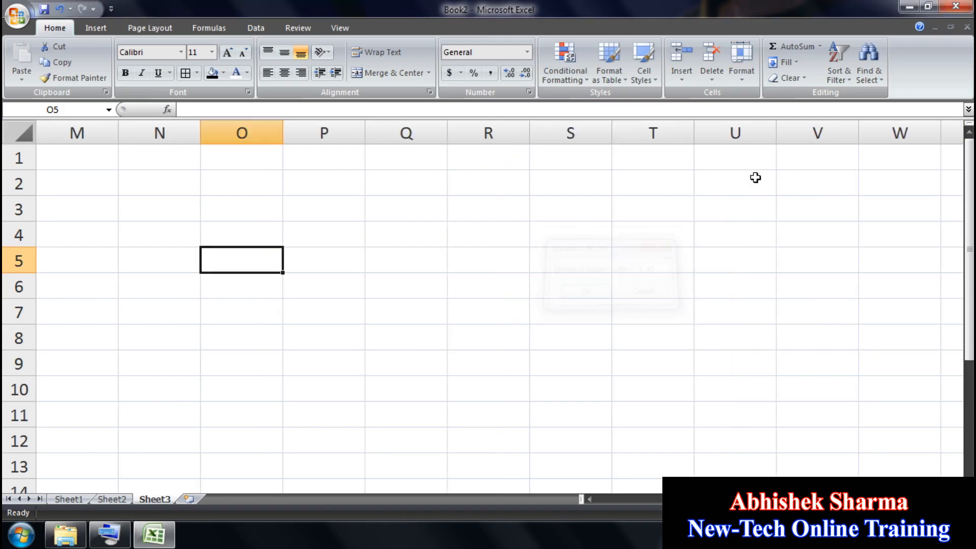
Step: Select cell F4 and set column F width to 25
{"action": "left_click", "coordinate": [573, 329]}
{"action": "left_click_drag", "start_coordinate": [859, 499], "coordinate": [679, 499]}
{"action": "left_click", "coordinate": [543, 228]}
{"action": "left_click", "coordinate": [431, 182]}
{"action": "left_click_drag", "start_coordinate": [452, 323], "coordinate": [472, 333]}
{"action": "left_click", "coordinate": [627, 335]}
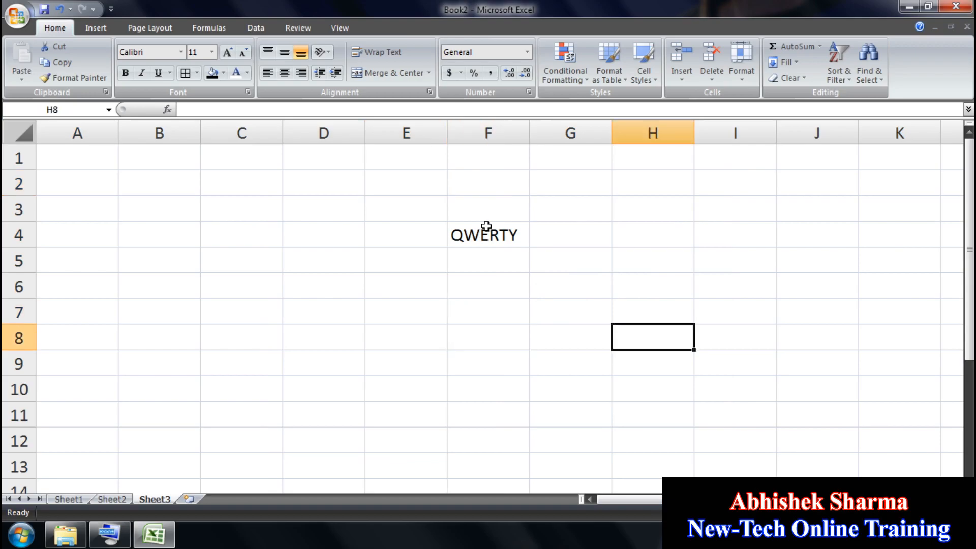
{"action": "left_click", "coordinate": [487, 229]}
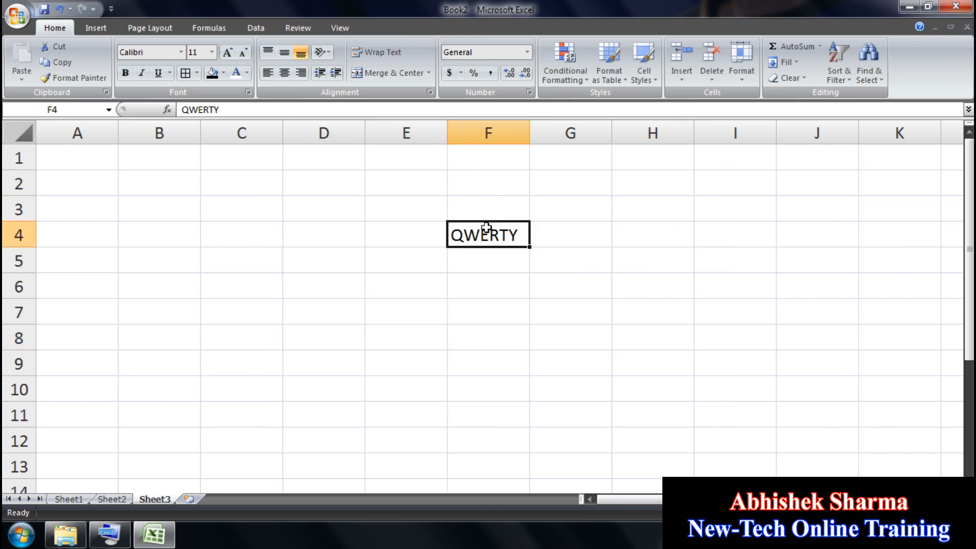
{"action": "left_click", "coordinate": [744, 76]}
{"action": "left_click", "coordinate": [759, 147]}
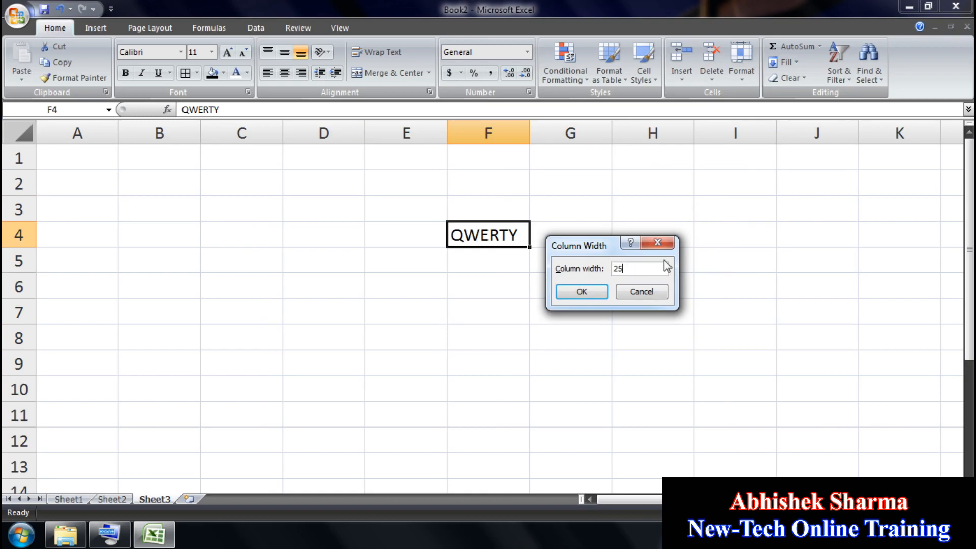
{"action": "left_click", "coordinate": [602, 292]}
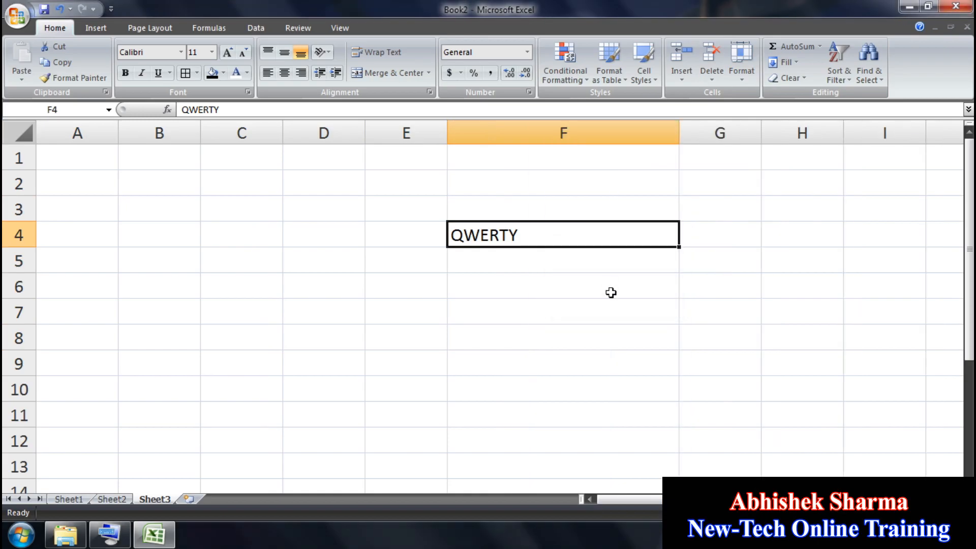
Step: AutoFit column F to fit the QWERTY text
{"action": "left_click", "coordinate": [740, 73]}
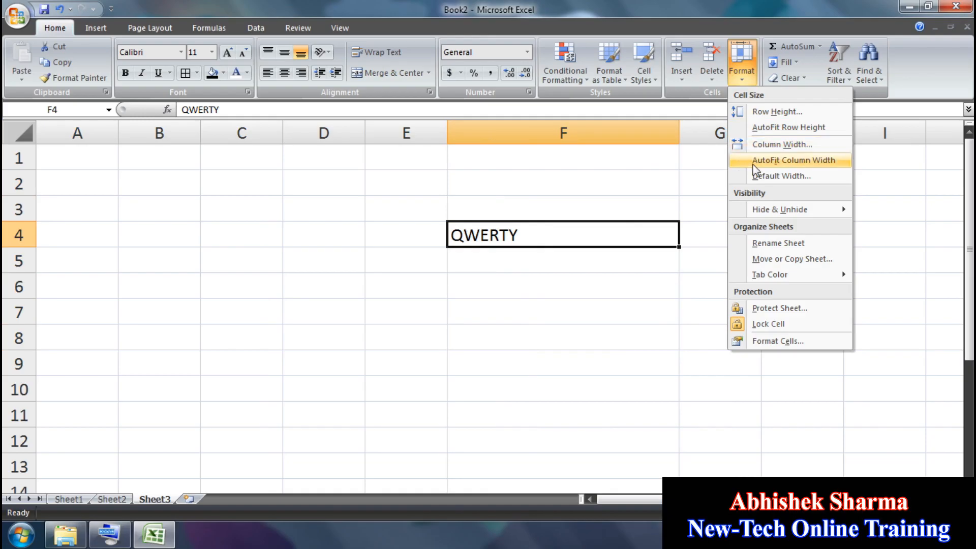
{"action": "left_click", "coordinate": [786, 161]}
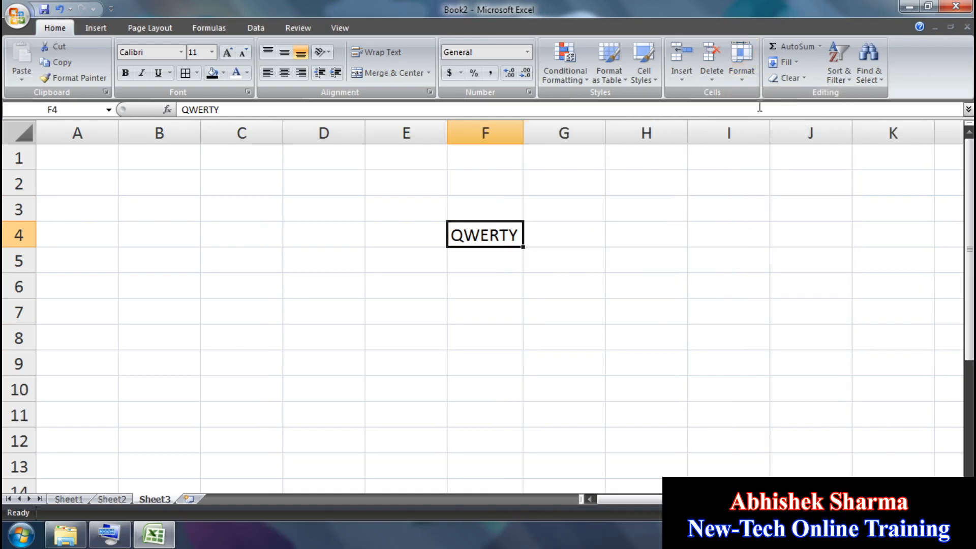
{"action": "left_click", "coordinate": [745, 74]}
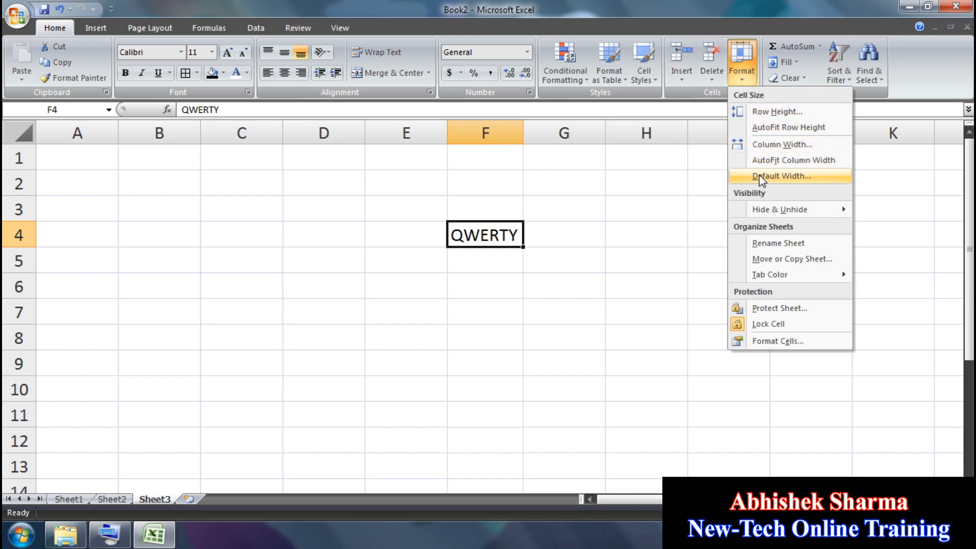
Step: Hide row 4, then unhide it
{"action": "mouse_move", "coordinate": [783, 214]}
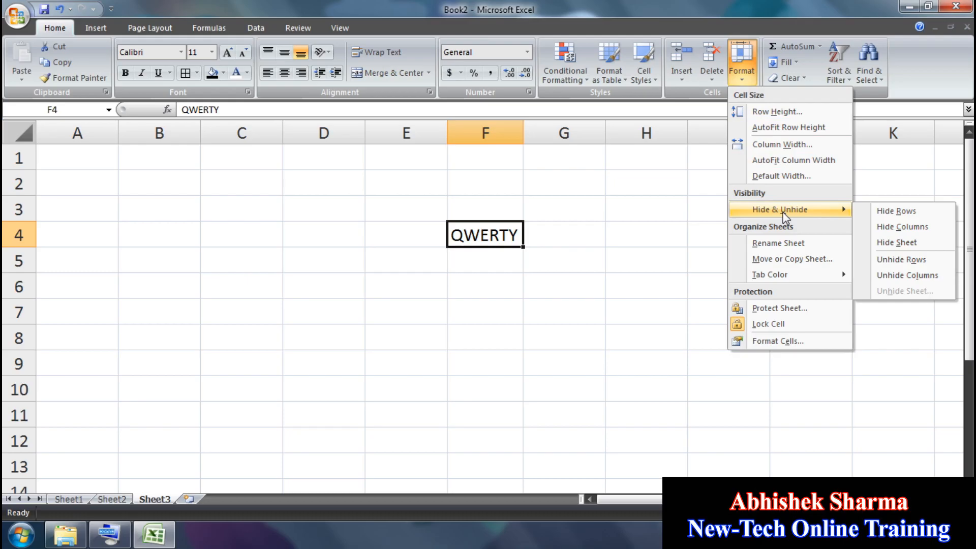
{"action": "left_click", "coordinate": [454, 275]}
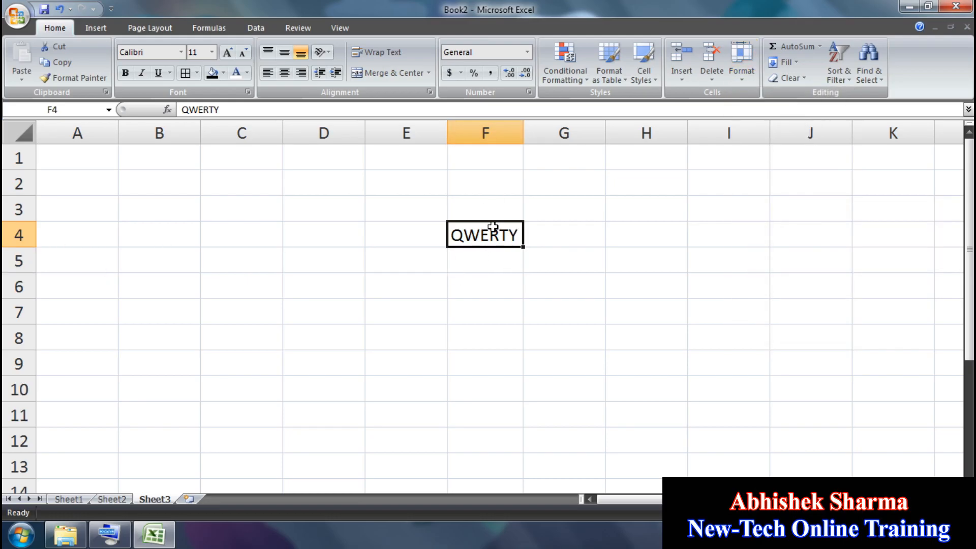
{"action": "left_click", "coordinate": [742, 58]}
{"action": "mouse_move", "coordinate": [764, 216]}
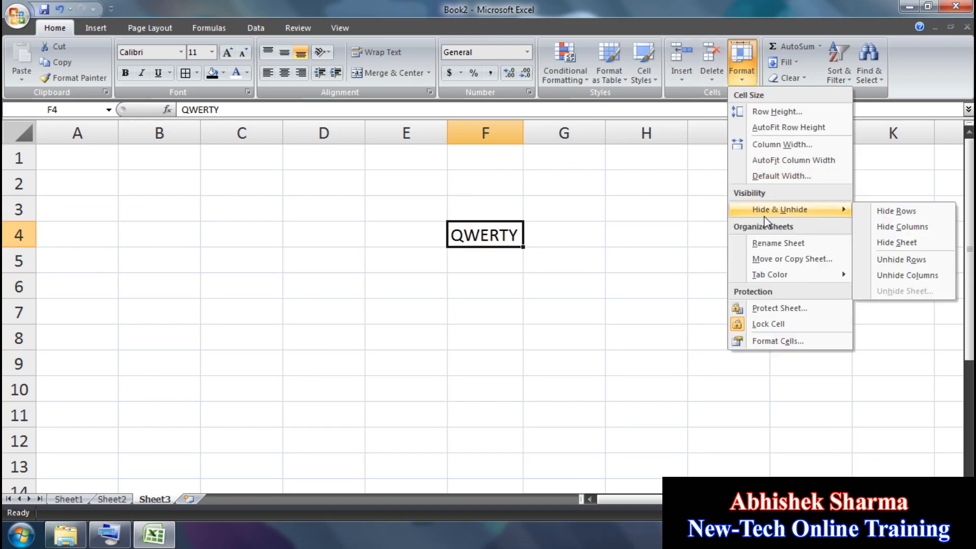
{"action": "left_click", "coordinate": [898, 209]}
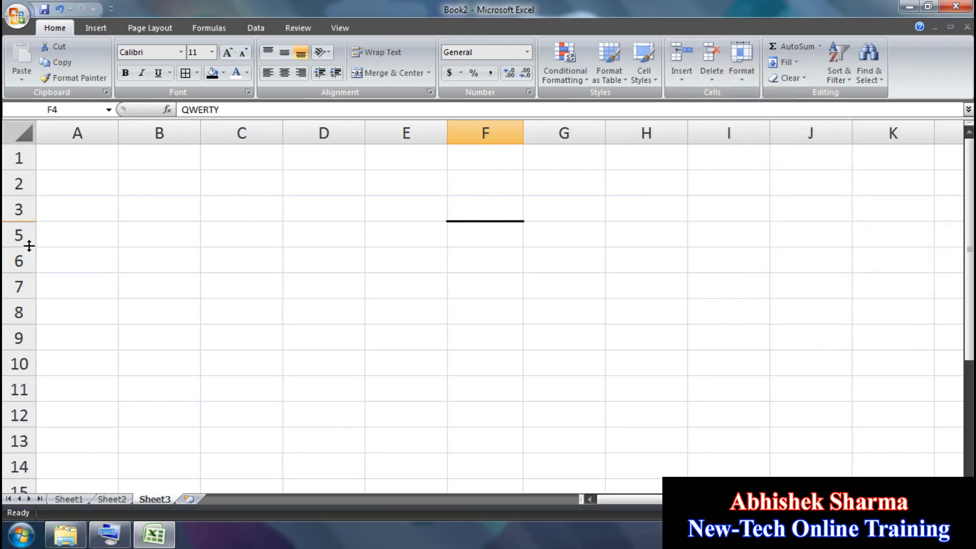
{"action": "left_click", "coordinate": [733, 81]}
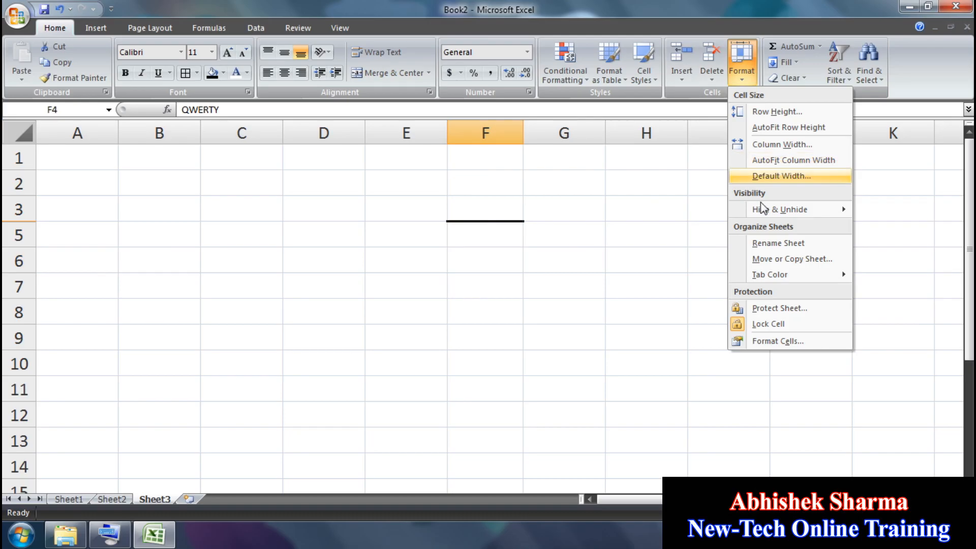
{"action": "mouse_move", "coordinate": [762, 208]}
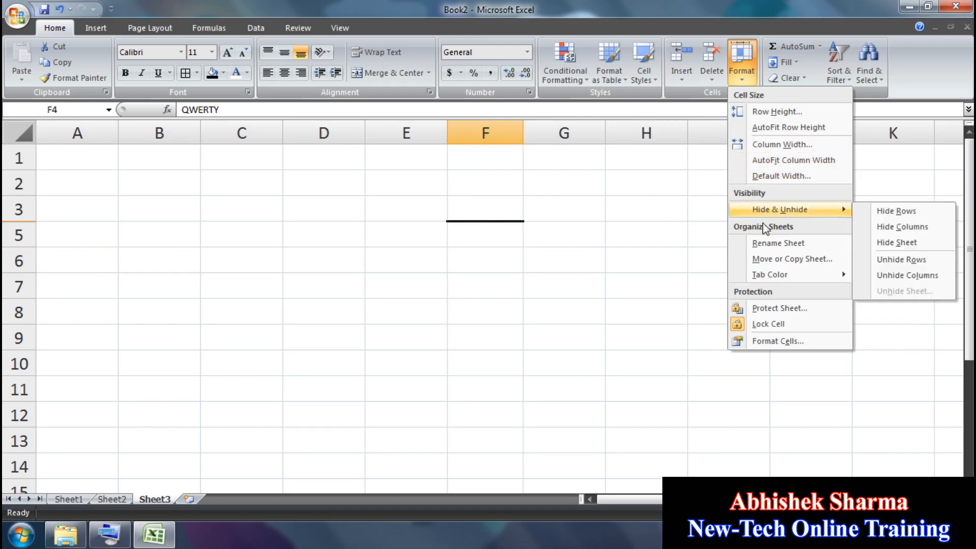
{"action": "left_click", "coordinate": [887, 260]}
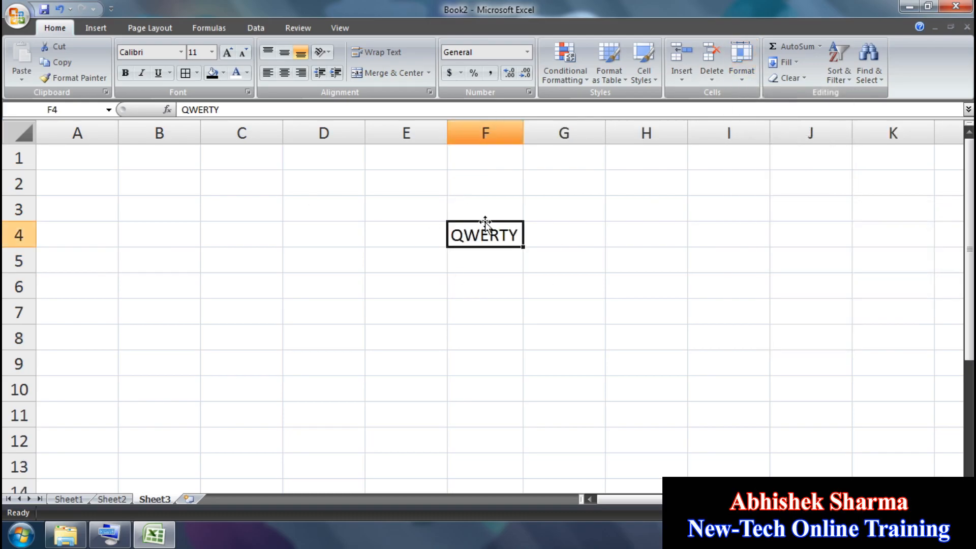
Step: Hide column F, then unhide it
{"action": "left_click", "coordinate": [753, 75]}
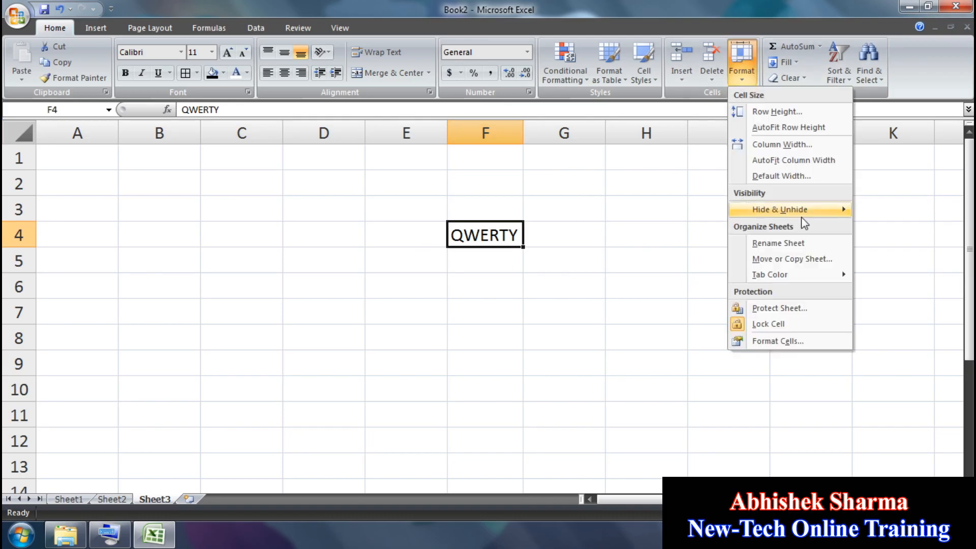
{"action": "mouse_move", "coordinate": [788, 209]}
{"action": "left_click", "coordinate": [899, 227]}
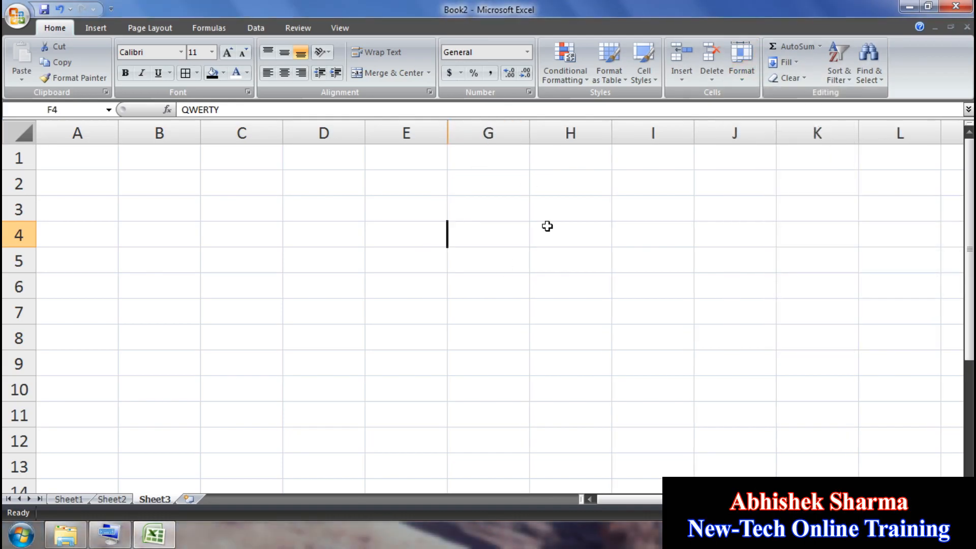
{"action": "left_click", "coordinate": [742, 63]}
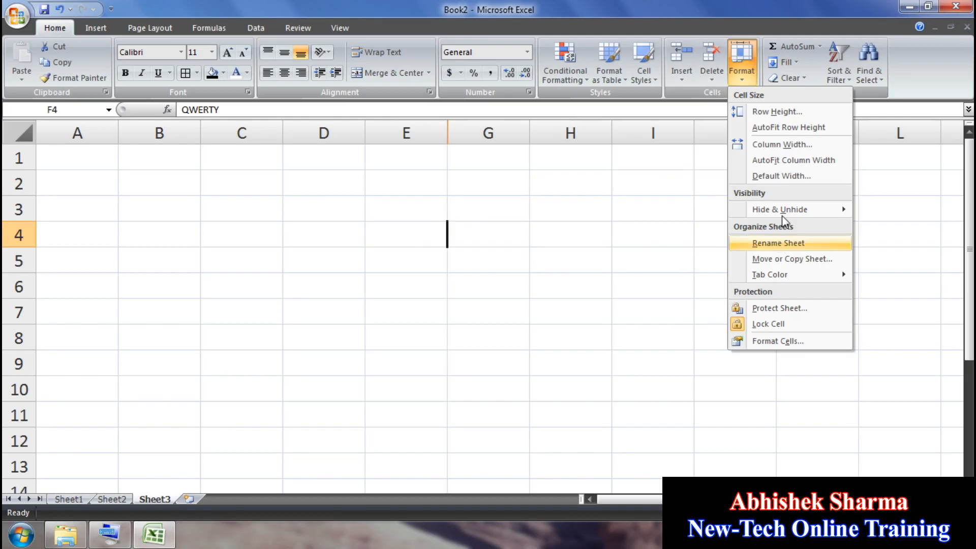
{"action": "mouse_move", "coordinate": [794, 209]}
{"action": "left_click", "coordinate": [891, 277]}
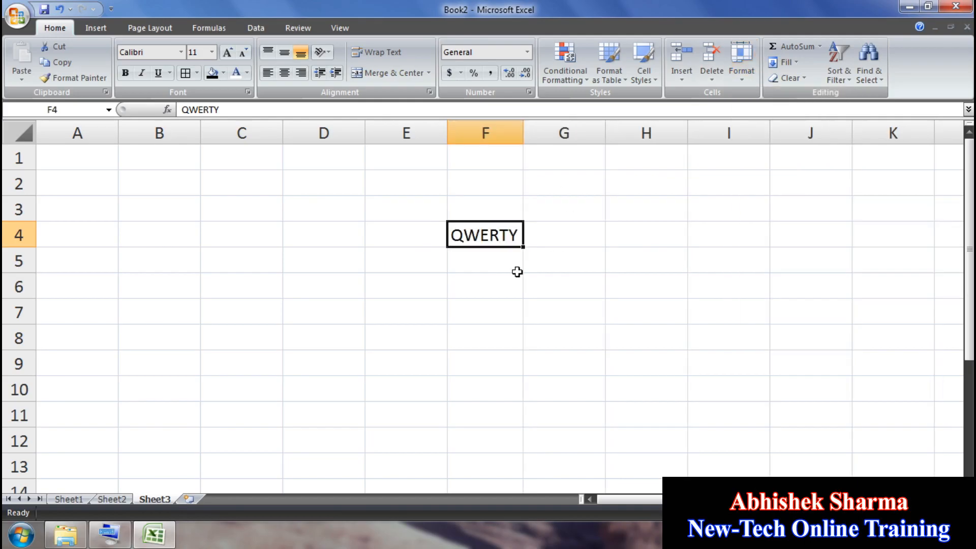
Step: Fill the block F4:J11 with QWERTY
{"action": "left_click", "coordinate": [743, 68]}
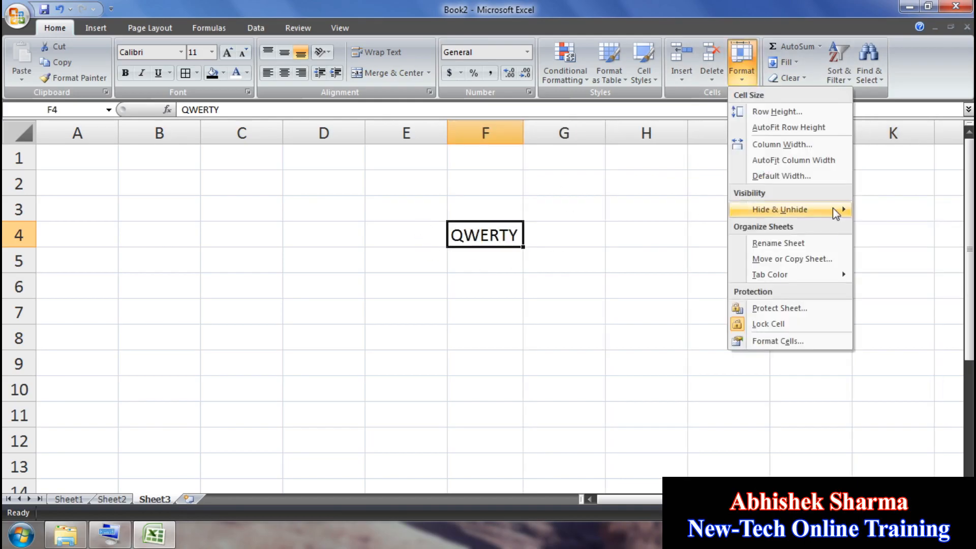
{"action": "mouse_move", "coordinate": [780, 209]}
{"action": "left_click_drag", "start_coordinate": [811, 415], "coordinate": [488, 227]}
{"action": "key", "text": "ctrl+r"}
{"action": "key", "text": "ctrl+d"}
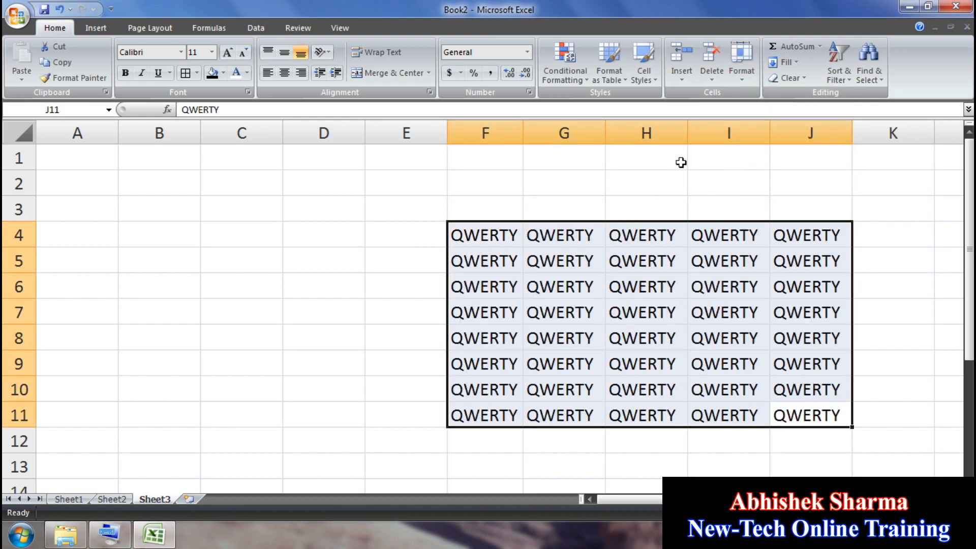
Step: Hide rows 4–11, unhide them, then hide them again
{"action": "left_click", "coordinate": [746, 76]}
{"action": "mouse_move", "coordinate": [785, 211]}
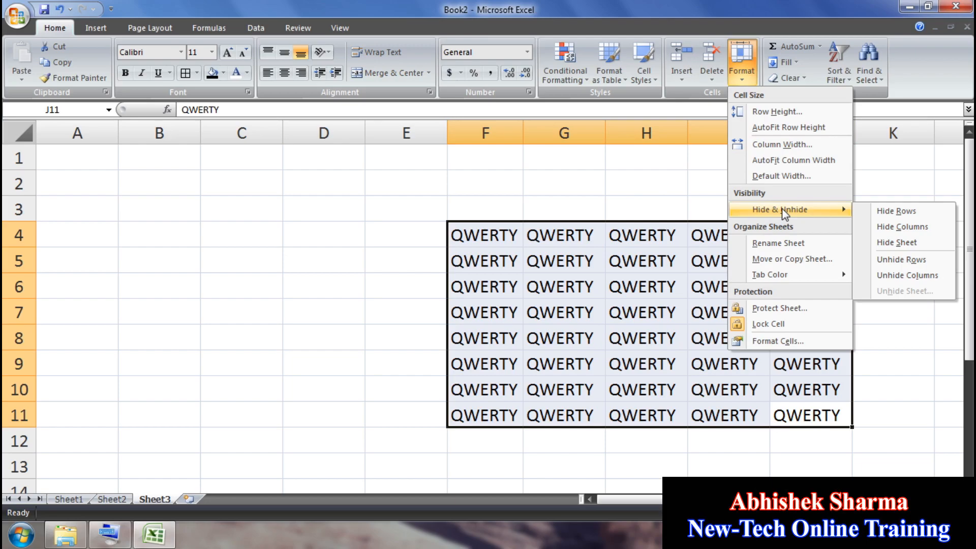
{"action": "left_click", "coordinate": [896, 211]}
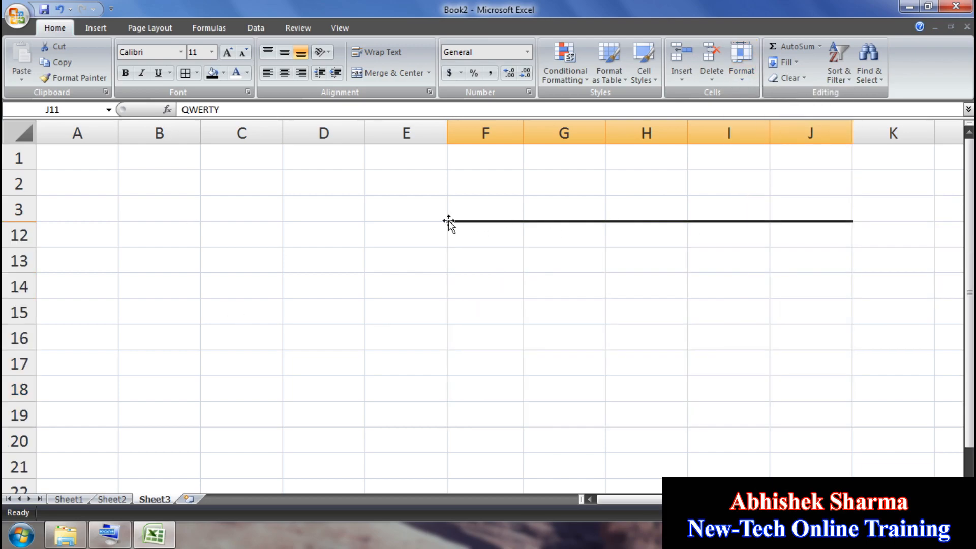
{"action": "left_click", "coordinate": [741, 67]}
{"action": "mouse_move", "coordinate": [783, 209]}
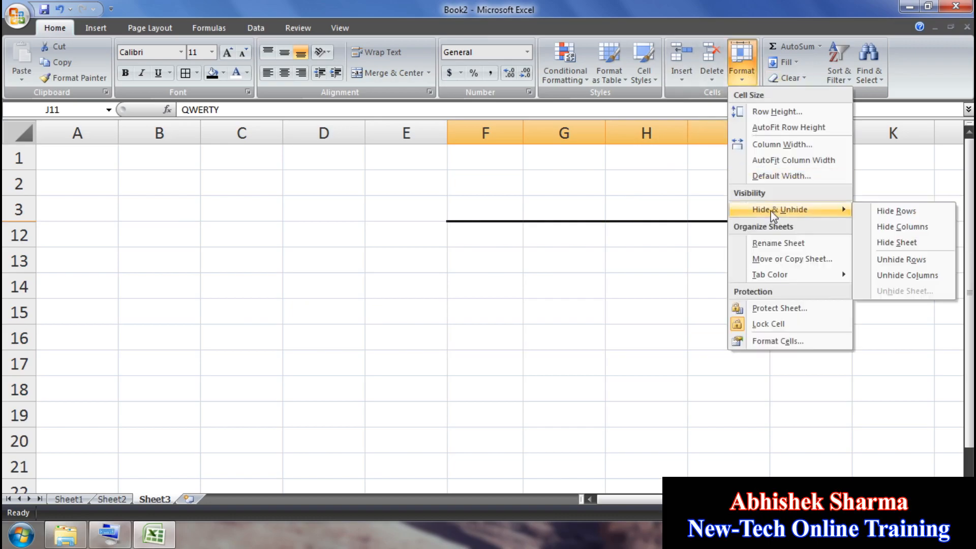
{"action": "left_click", "coordinate": [901, 259]}
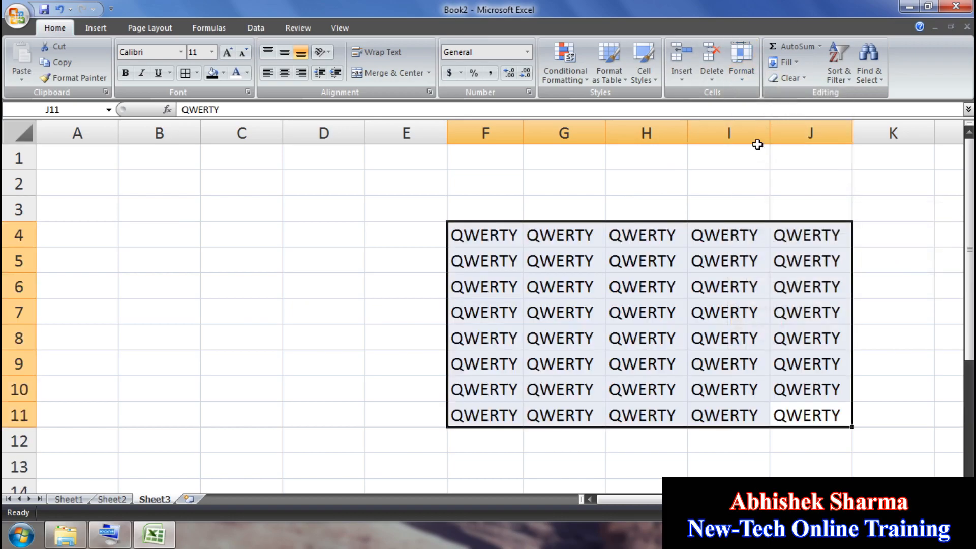
{"action": "left_click", "coordinate": [744, 76]}
{"action": "mouse_move", "coordinate": [780, 213]}
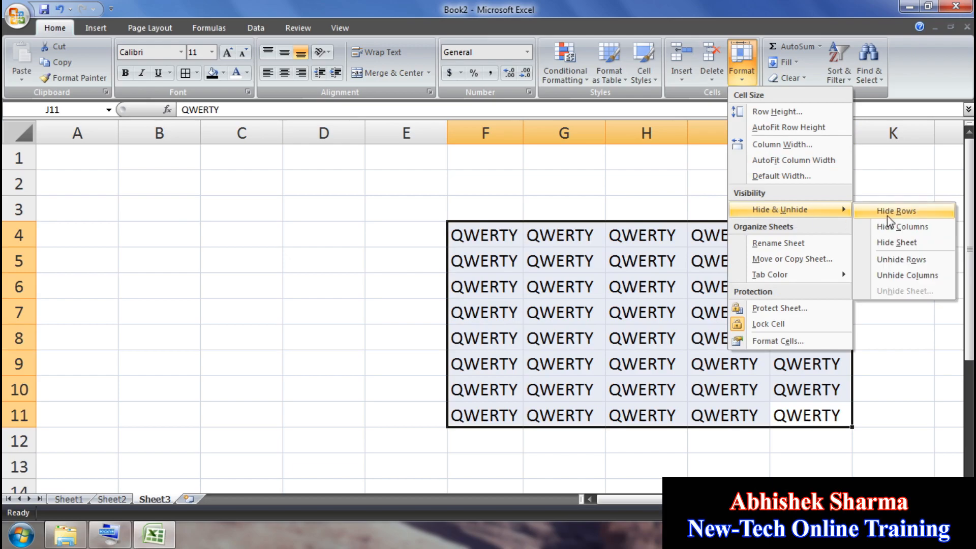
{"action": "left_click", "coordinate": [887, 216]}
Step: Try unhiding rows 4–11 with only cell D17 selected
{"action": "left_click", "coordinate": [290, 203]}
{"action": "left_click", "coordinate": [241, 311]}
{"action": "left_click", "coordinate": [358, 358]}
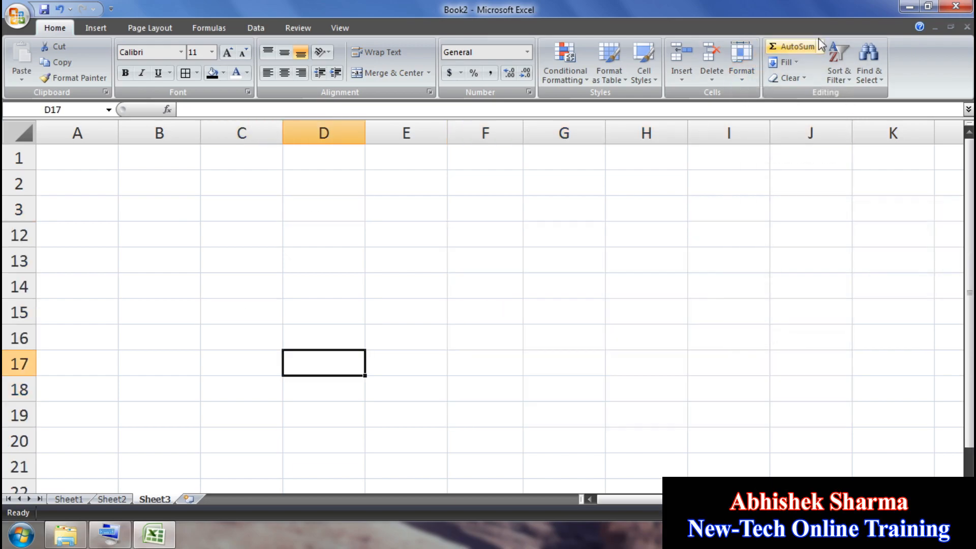
{"action": "left_click", "coordinate": [747, 83]}
{"action": "mouse_move", "coordinate": [792, 207]}
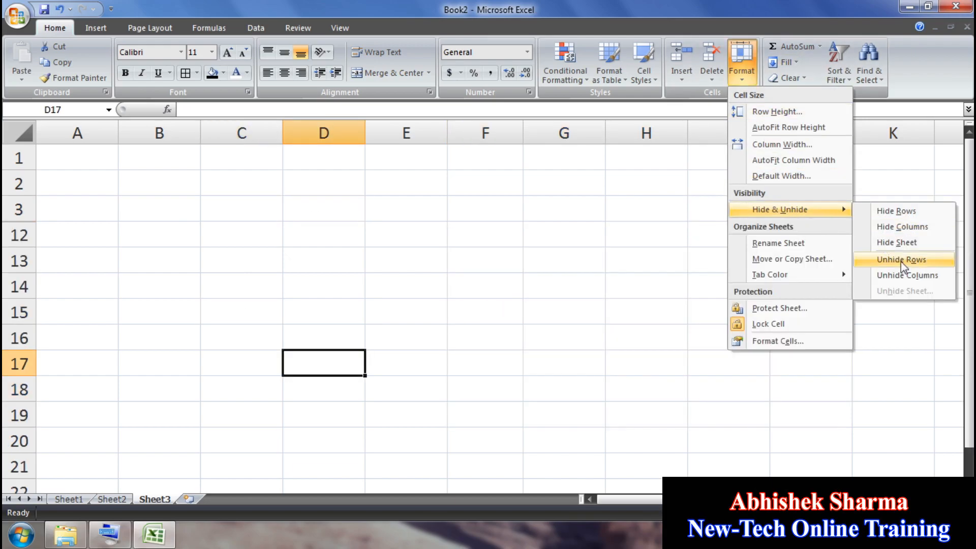
{"action": "left_click", "coordinate": [900, 261]}
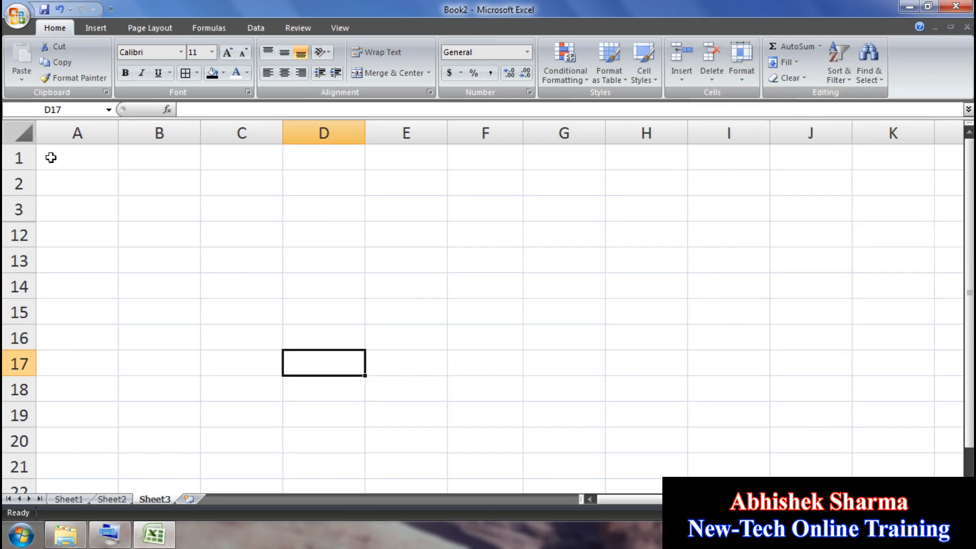
Step: Select the whole sheet and unhide rows 4–11
{"action": "left_click", "coordinate": [20, 135]}
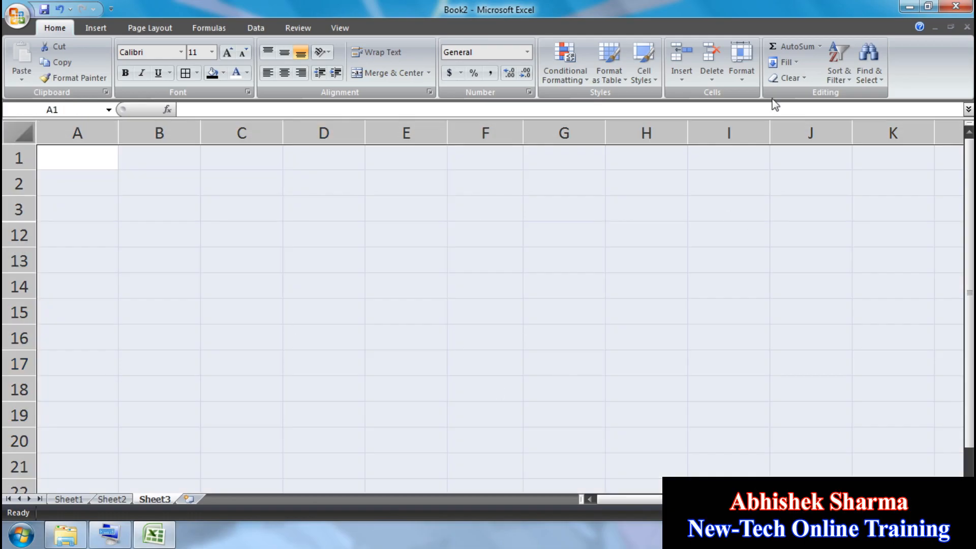
{"action": "left_click", "coordinate": [749, 77]}
{"action": "mouse_move", "coordinate": [822, 209]}
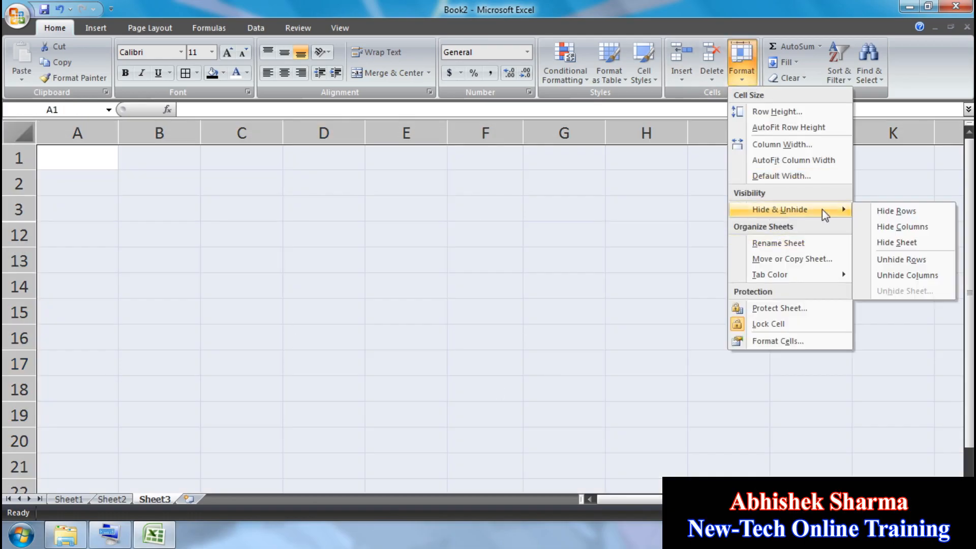
{"action": "left_click", "coordinate": [903, 259]}
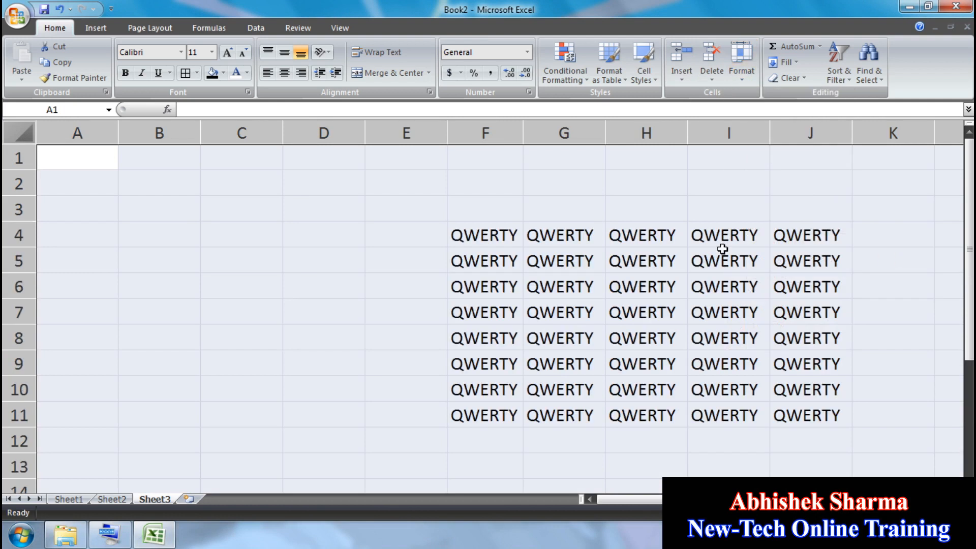
{"action": "left_click", "coordinate": [346, 295]}
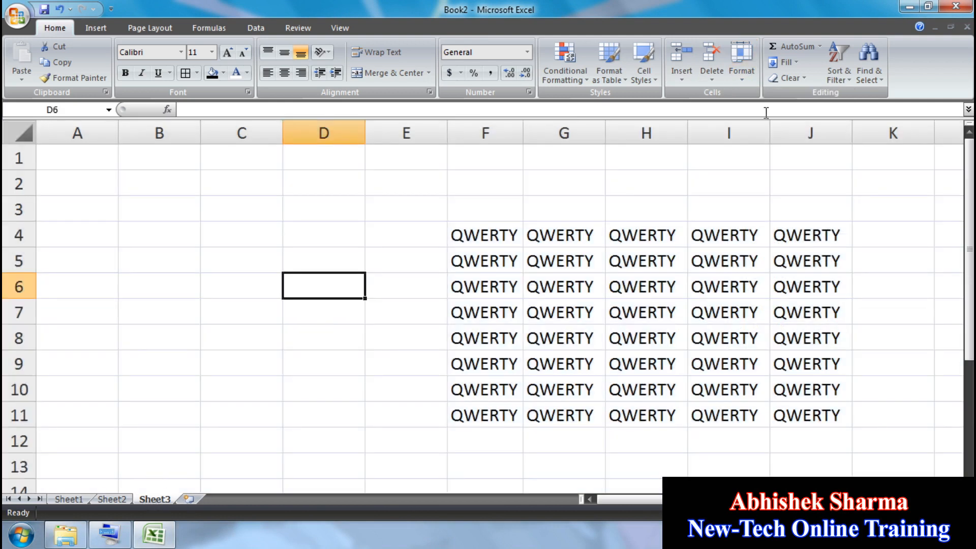
{"action": "left_click", "coordinate": [742, 66]}
Step: Hide Sheet3, then unhide it from the list of hidden sheets
{"action": "mouse_move", "coordinate": [793, 209]}
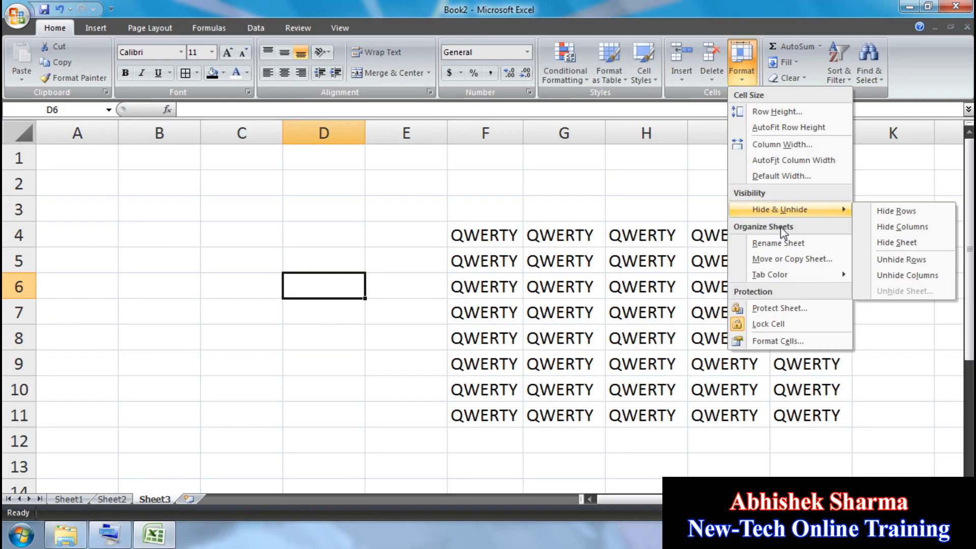
{"action": "left_click", "coordinate": [902, 248]}
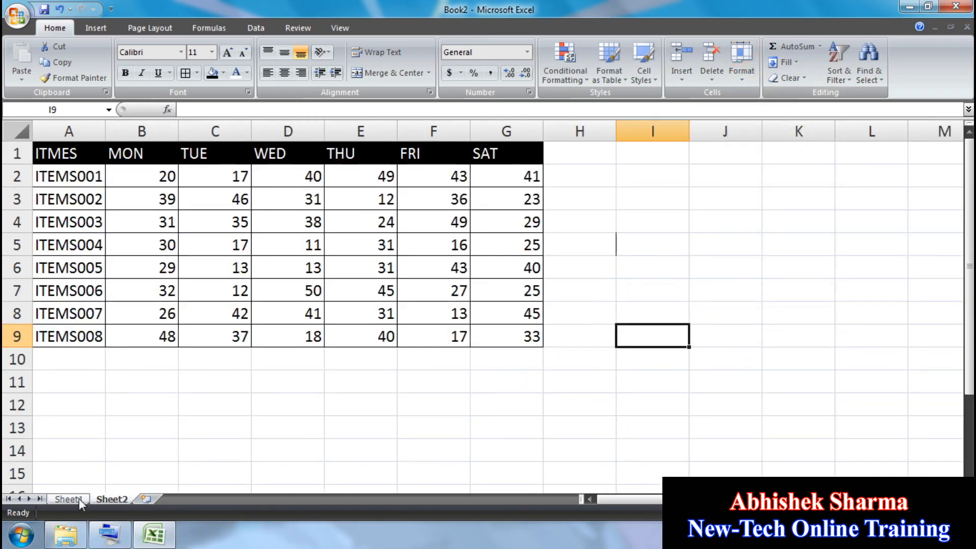
{"action": "left_click", "coordinate": [743, 74]}
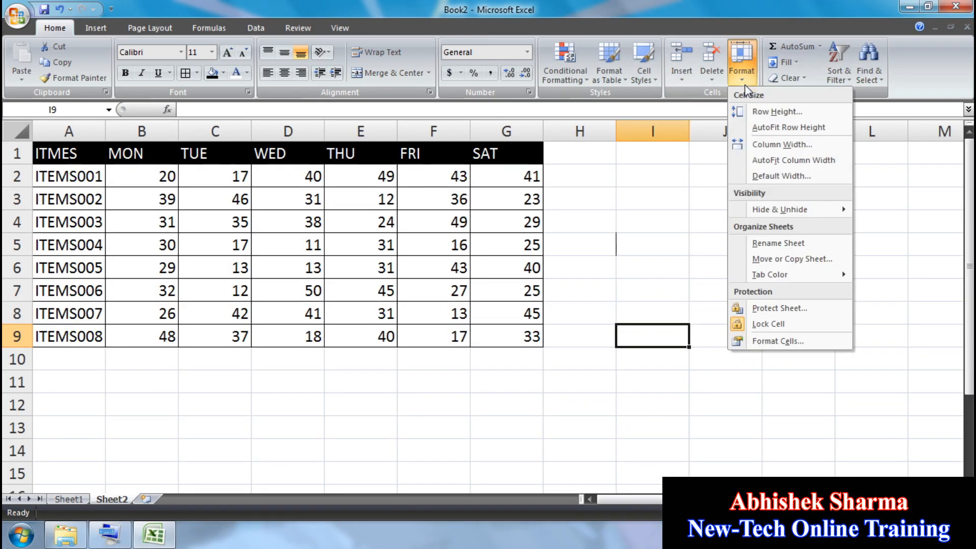
{"action": "mouse_move", "coordinate": [793, 209]}
{"action": "left_click", "coordinate": [895, 290]}
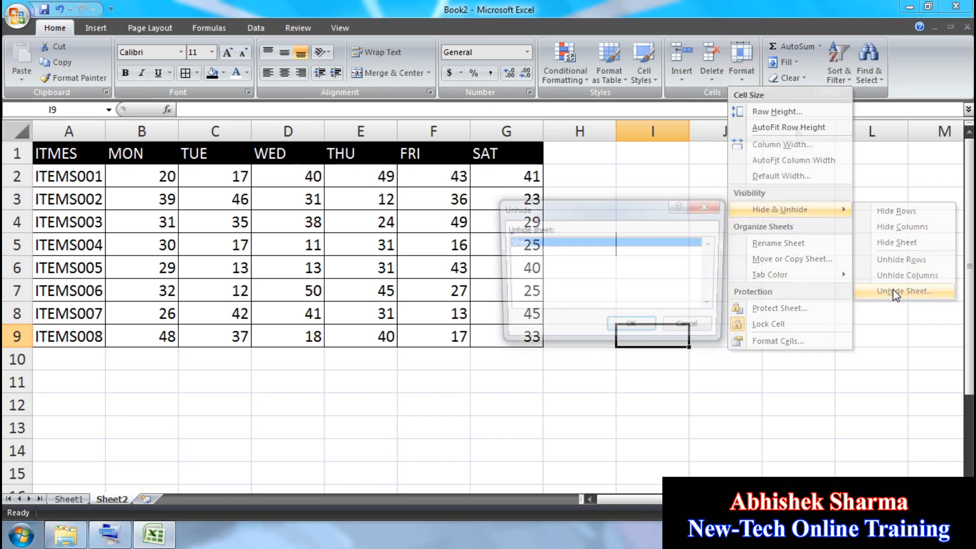
{"action": "left_click", "coordinate": [631, 330]}
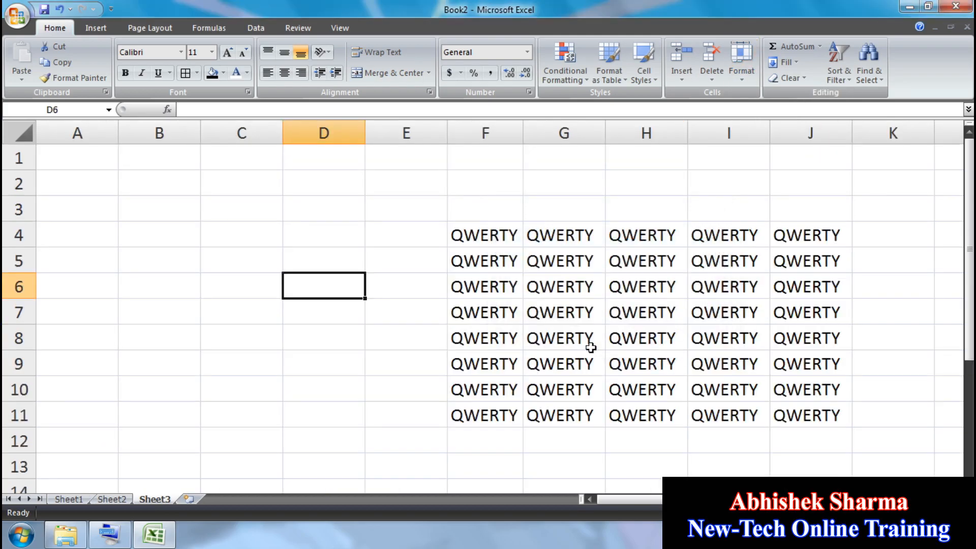
Step: Rename Sheet3 to 'SAM'
{"action": "left_click", "coordinate": [508, 261]}
{"action": "left_click", "coordinate": [633, 336]}
{"action": "left_click", "coordinate": [741, 71]}
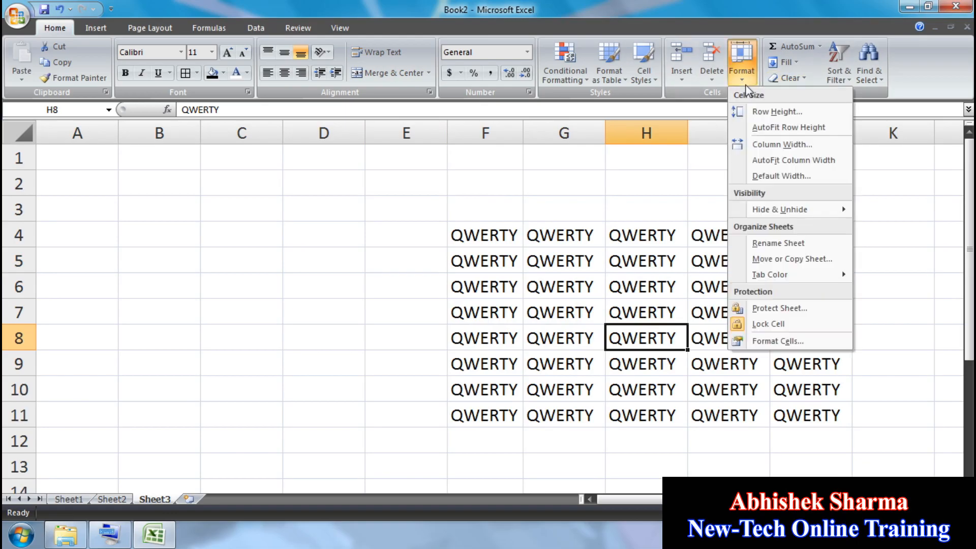
{"action": "left_click", "coordinate": [773, 242]}
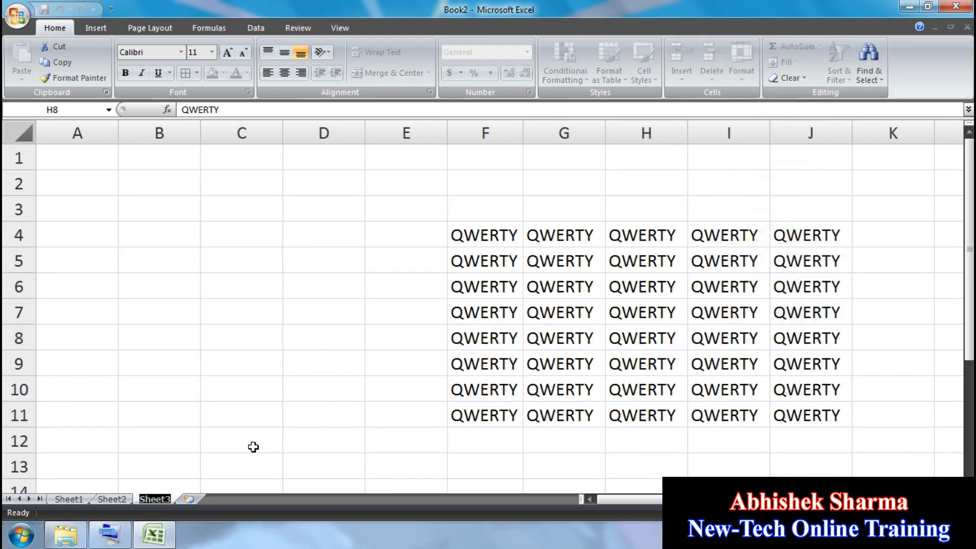
{"action": "type", "text": "SAM"}
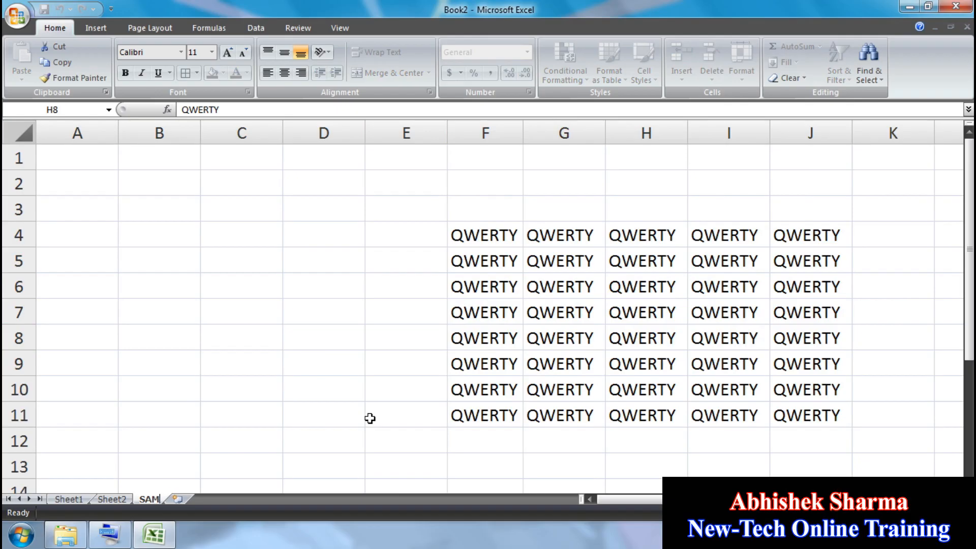
{"action": "left_click", "coordinate": [368, 417]}
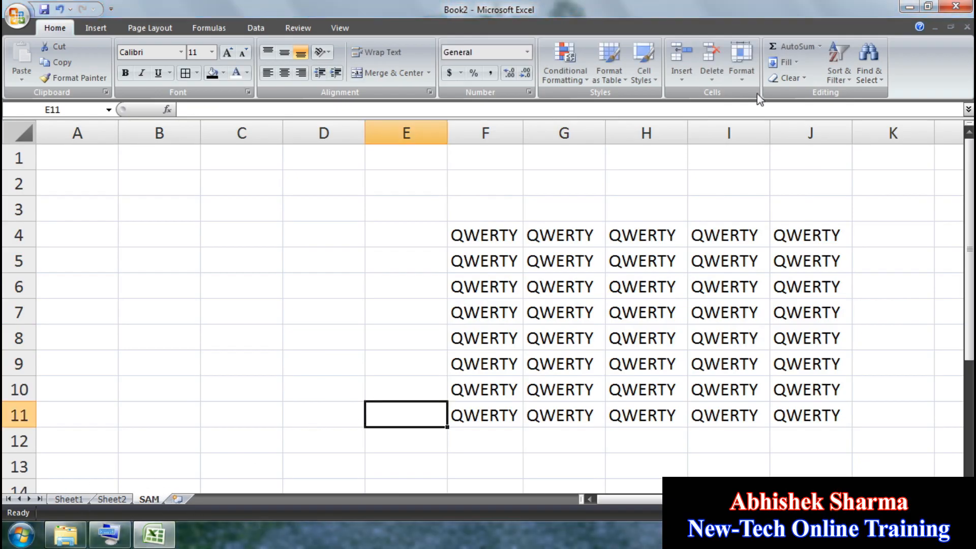
Step: Move SAM before Sheet1, then between Sheet1 and Sheet2
{"action": "left_click", "coordinate": [742, 64]}
{"action": "left_click", "coordinate": [755, 259]}
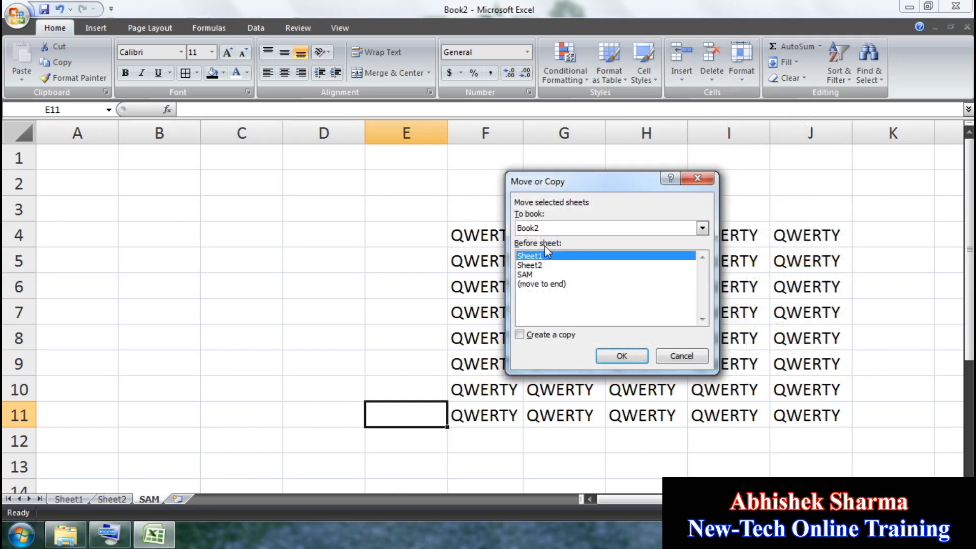
{"action": "left_click", "coordinate": [622, 355]}
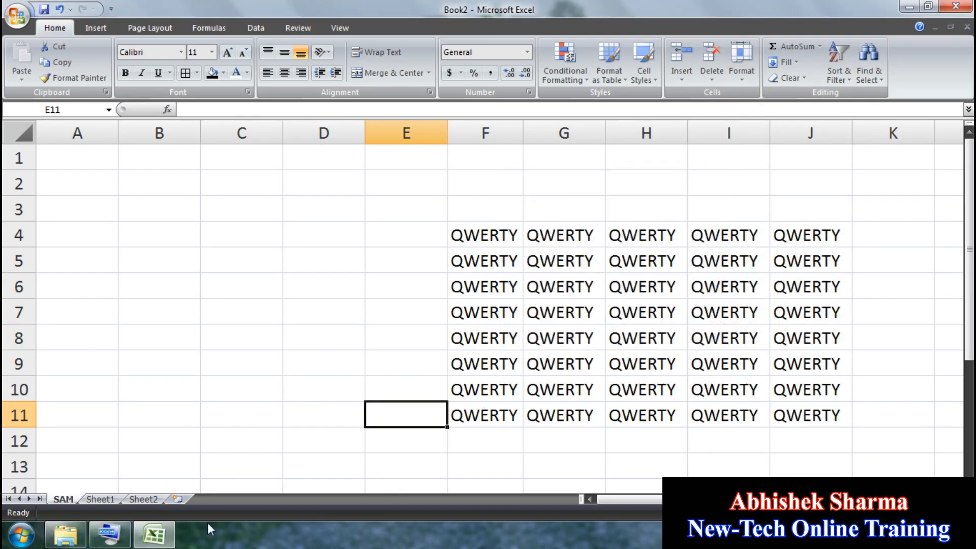
{"action": "left_click", "coordinate": [738, 77]}
{"action": "left_click", "coordinate": [746, 261]}
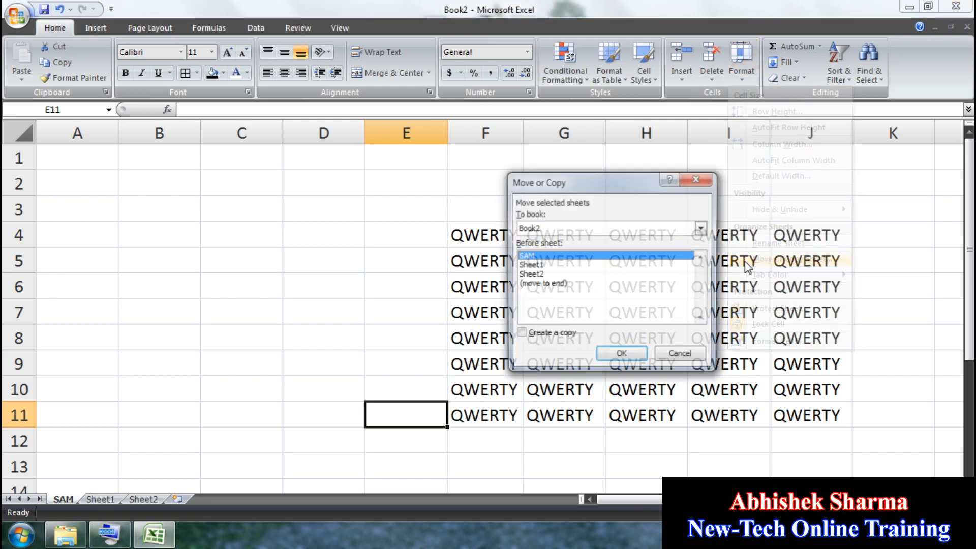
{"action": "left_click", "coordinate": [530, 268]}
{"action": "left_click", "coordinate": [532, 275]}
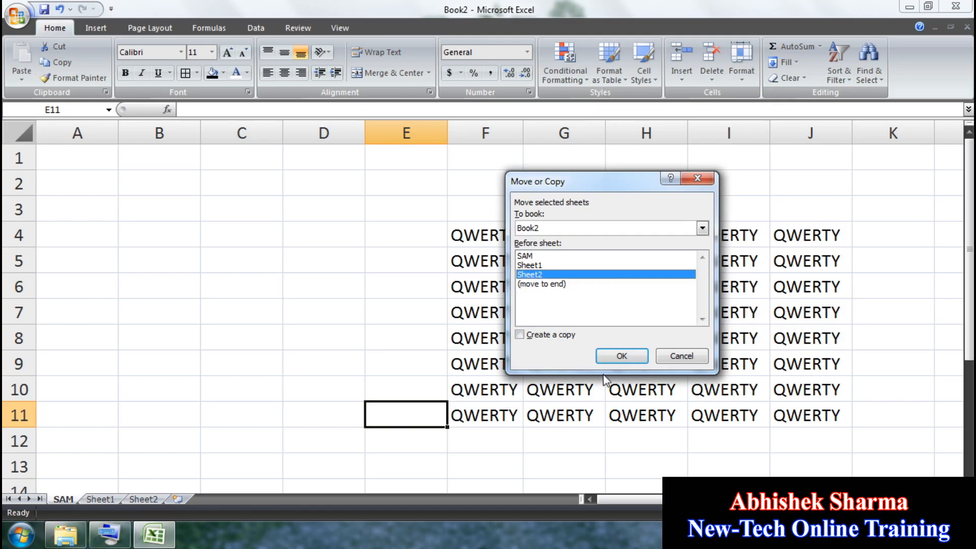
{"action": "left_click", "coordinate": [610, 356]}
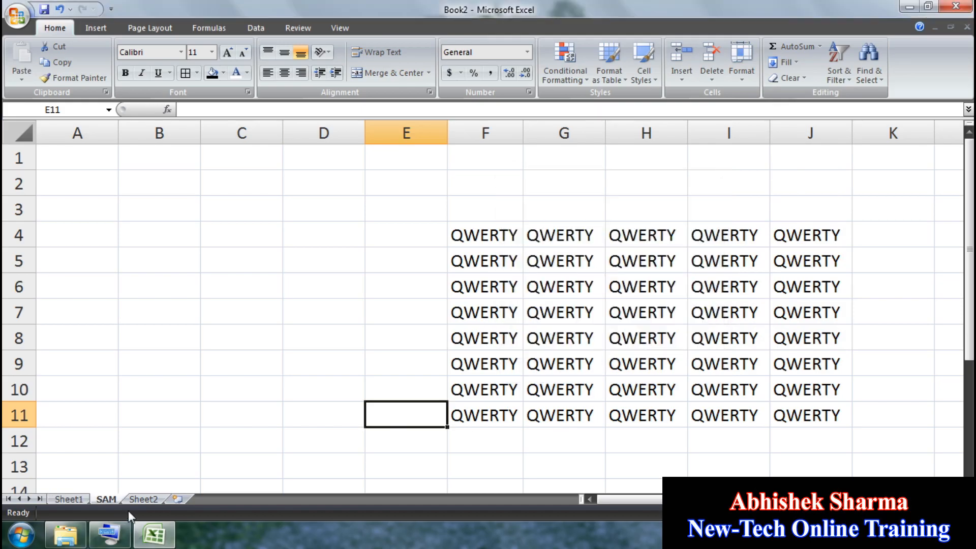
Step: Move the SAM sheet to the end, after Sheet2
{"action": "left_click", "coordinate": [742, 68]}
{"action": "mouse_move", "coordinate": [765, 216]}
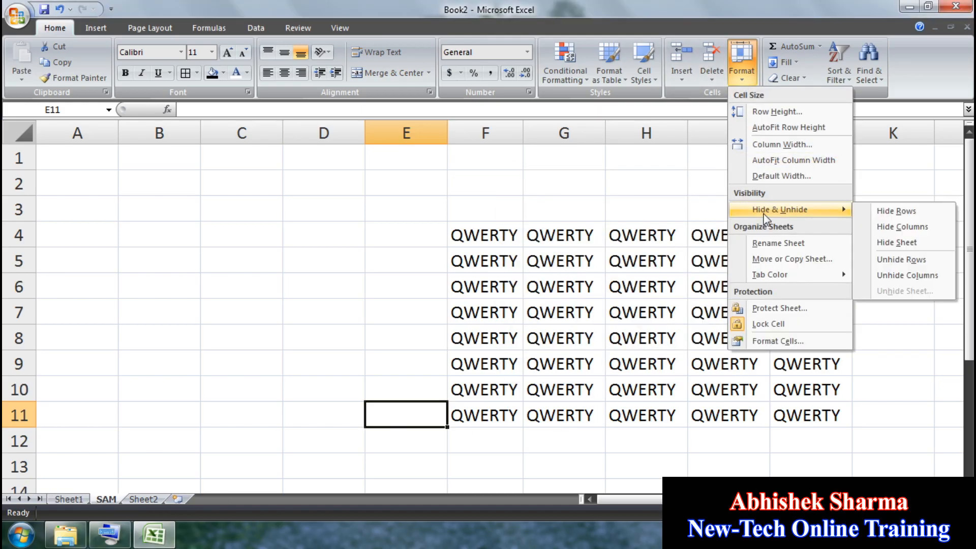
{"action": "left_click", "coordinate": [766, 259]}
{"action": "left_click", "coordinate": [540, 284]}
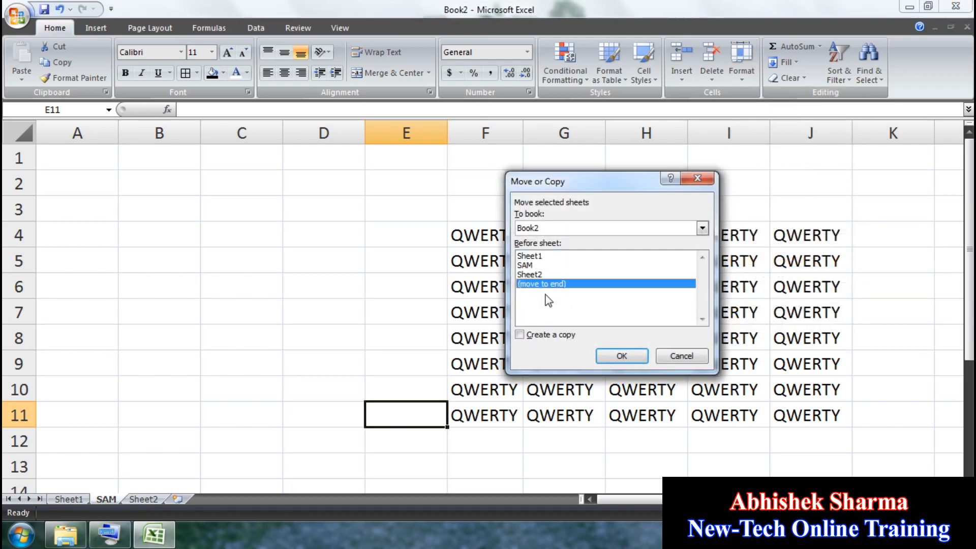
{"action": "left_click", "coordinate": [622, 357]}
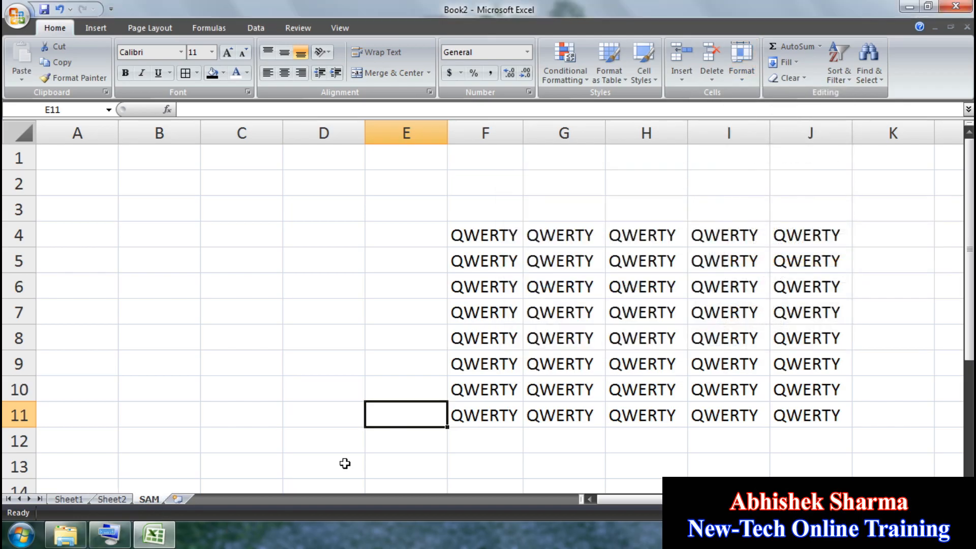
Step: Make a copy 'SAM (2)' of the SAM sheet, then delete that copy
{"action": "left_click", "coordinate": [742, 69]}
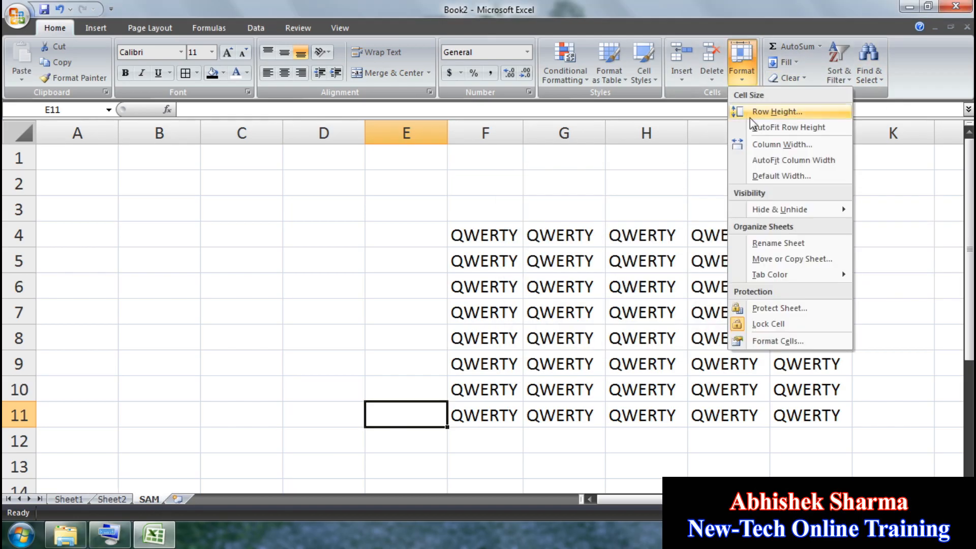
{"action": "left_click", "coordinate": [783, 259]}
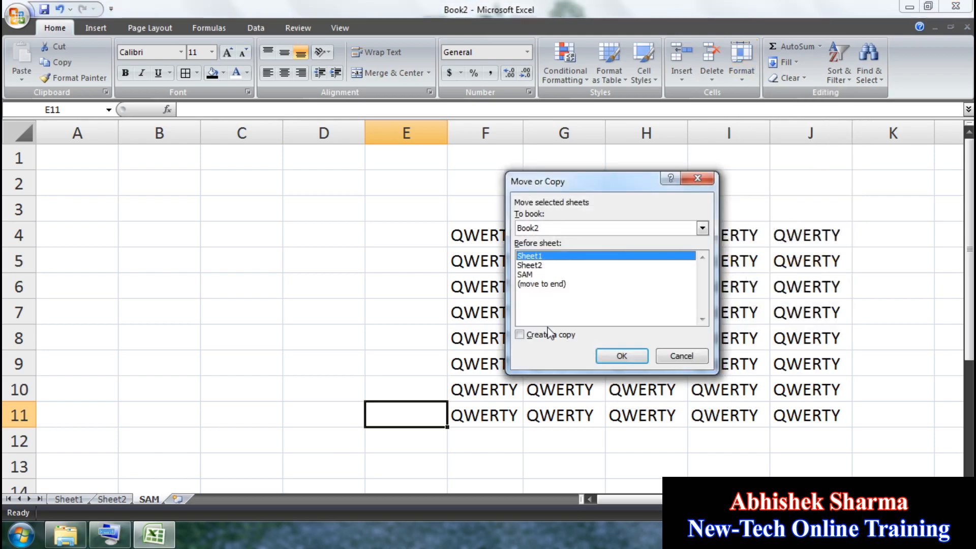
{"action": "left_click", "coordinate": [531, 275]}
{"action": "left_click", "coordinate": [634, 359]}
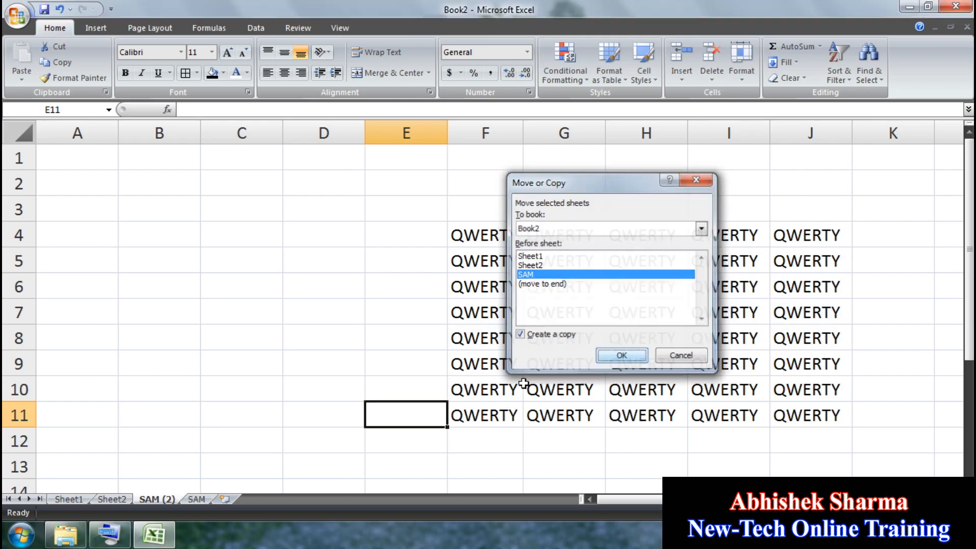
{"action": "left_click", "coordinate": [713, 81]}
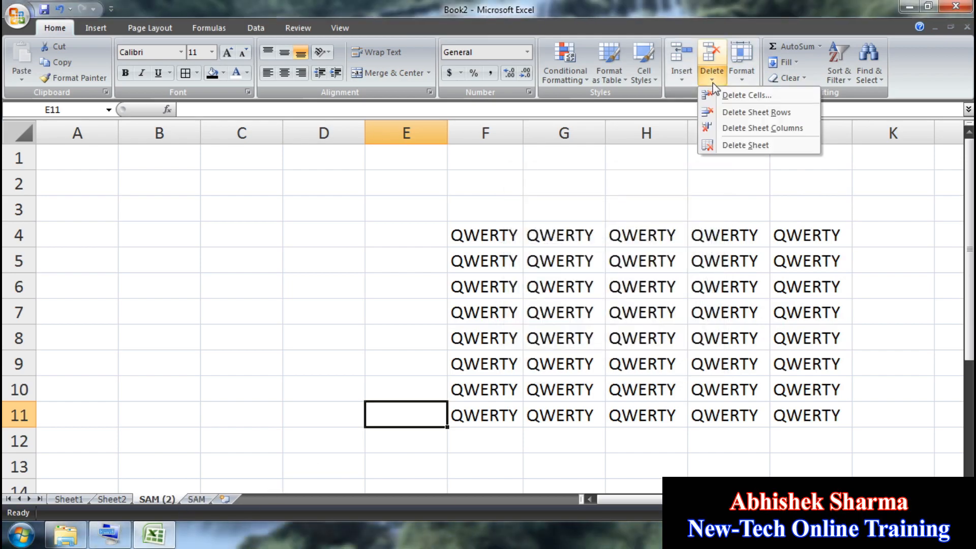
{"action": "left_click", "coordinate": [745, 146]}
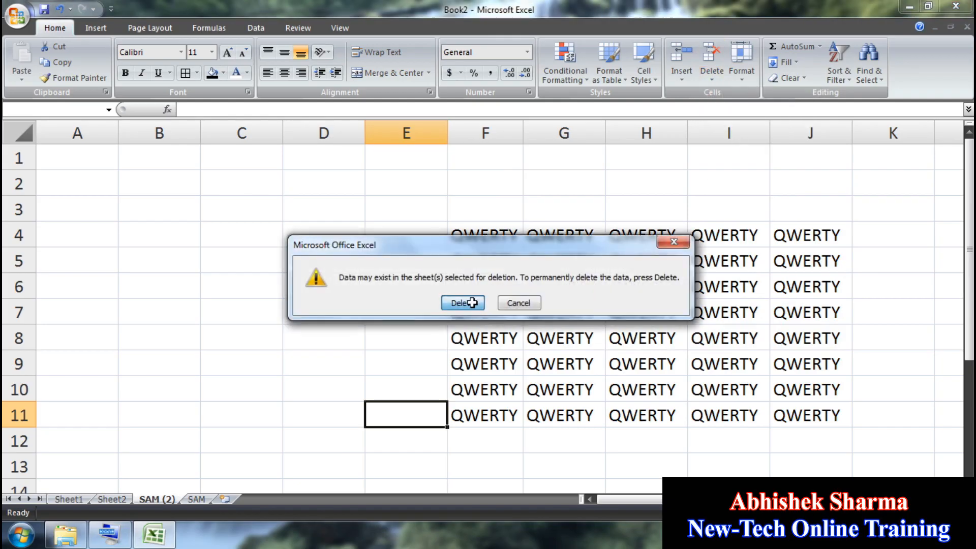
{"action": "left_click", "coordinate": [463, 303]}
Step: Browse through Sheet2, Sheet1 and SAM, ending on Sheet1
{"action": "left_click", "coordinate": [123, 499]}
{"action": "left_click", "coordinate": [86, 497]}
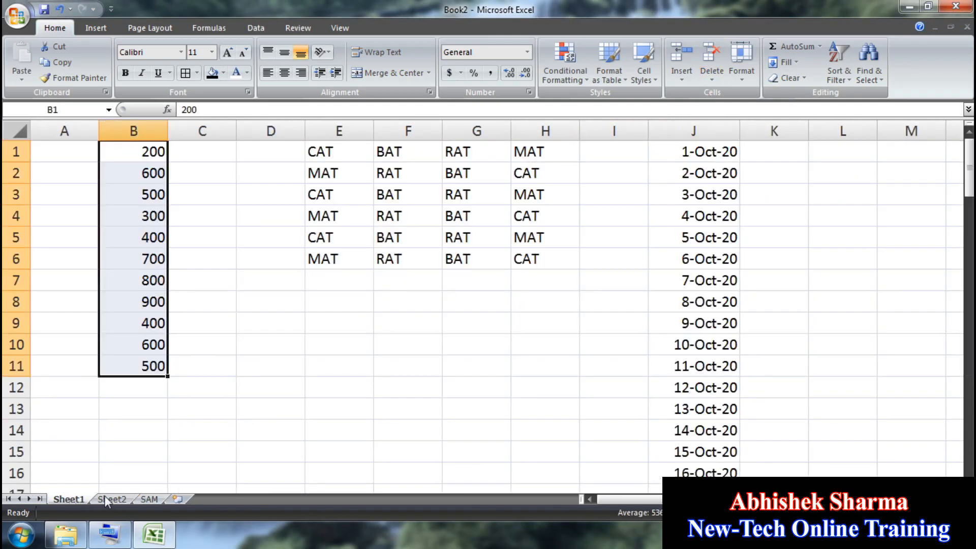
{"action": "left_click", "coordinate": [105, 495]}
{"action": "left_click", "coordinate": [151, 500]}
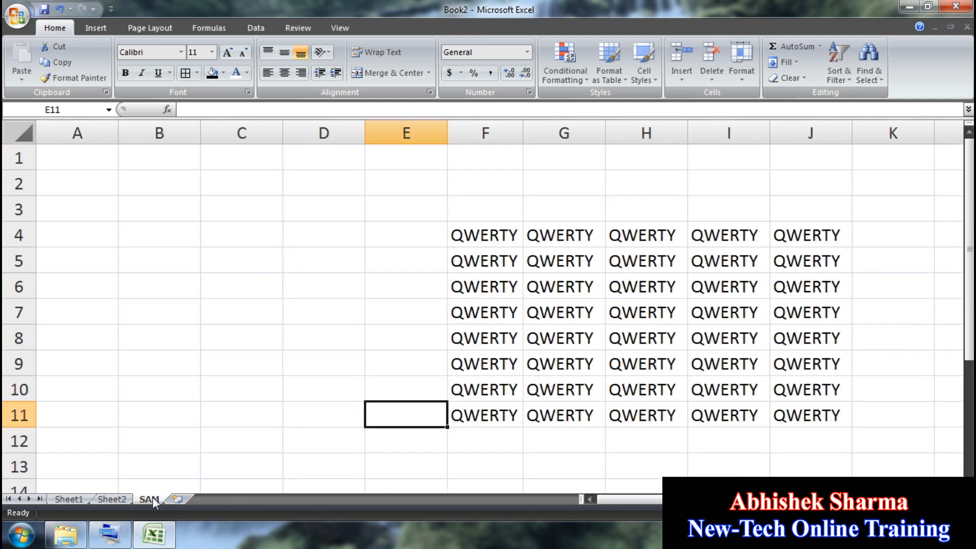
{"action": "left_click", "coordinate": [82, 498]}
Step: Colour the tabs red for Sheet1, yellow for Sheet2 and green for SAM
{"action": "left_click", "coordinate": [743, 66]}
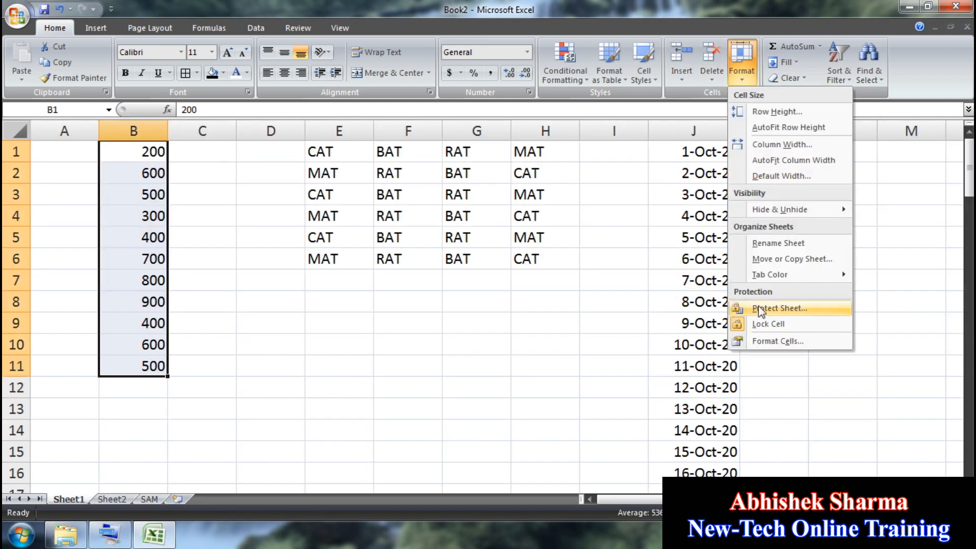
{"action": "mouse_move", "coordinate": [770, 274]}
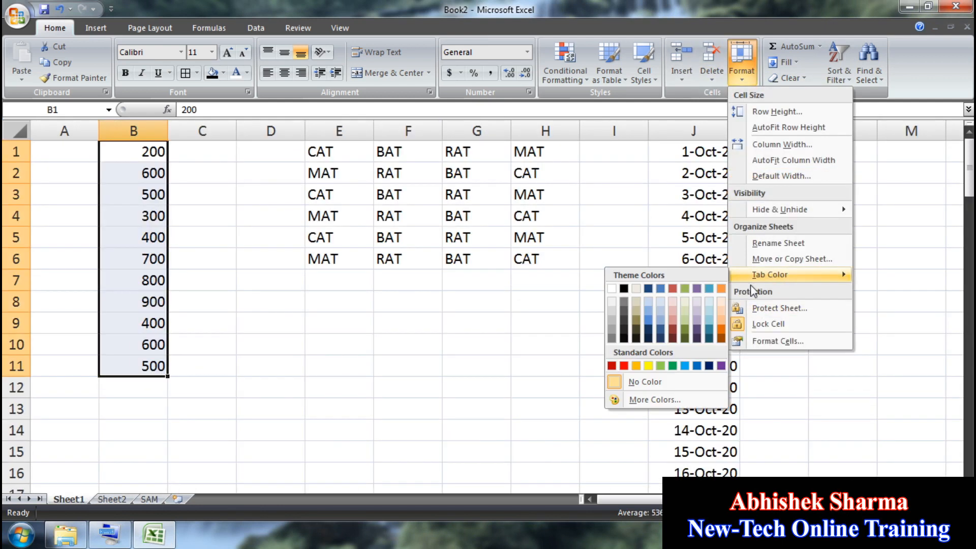
{"action": "left_click", "coordinate": [624, 365]}
{"action": "left_click", "coordinate": [114, 500]}
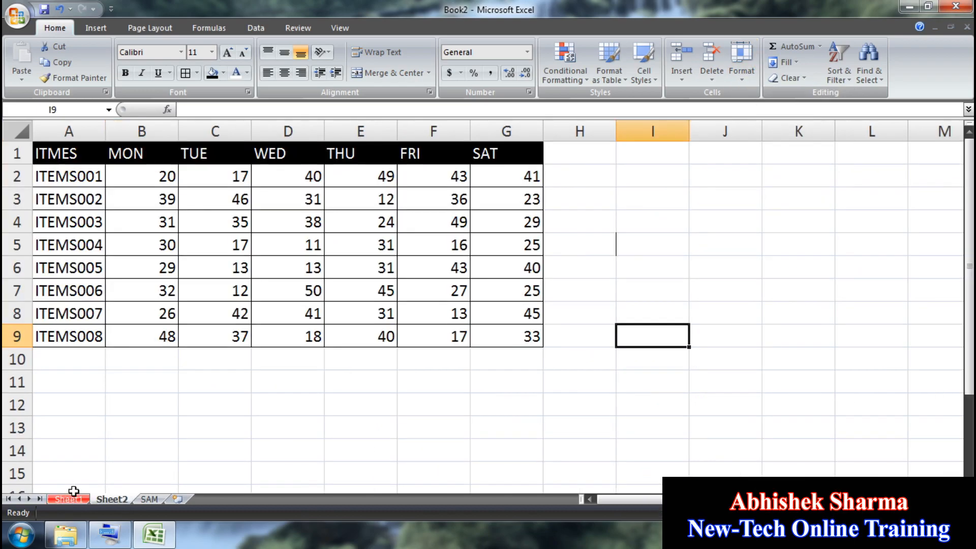
{"action": "left_click", "coordinate": [731, 84]}
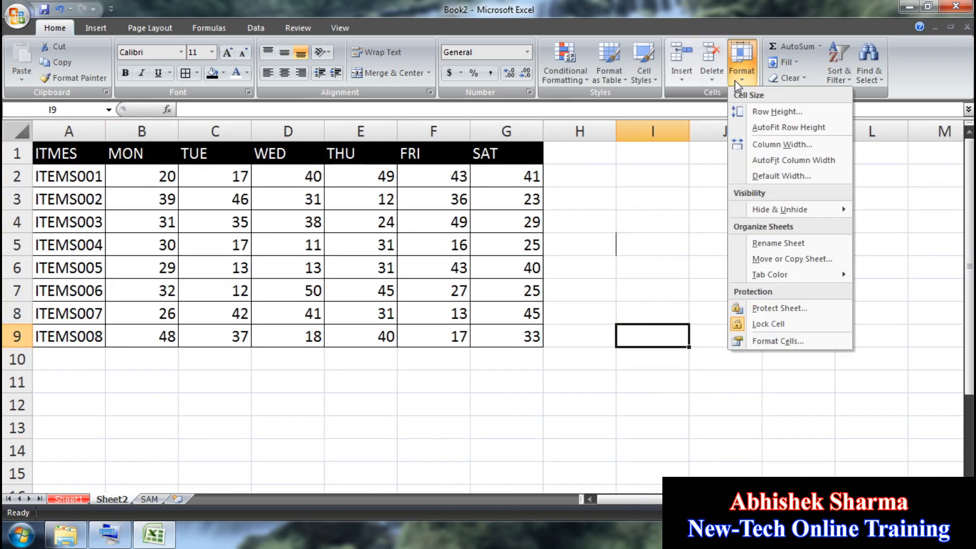
{"action": "mouse_move", "coordinate": [760, 277]}
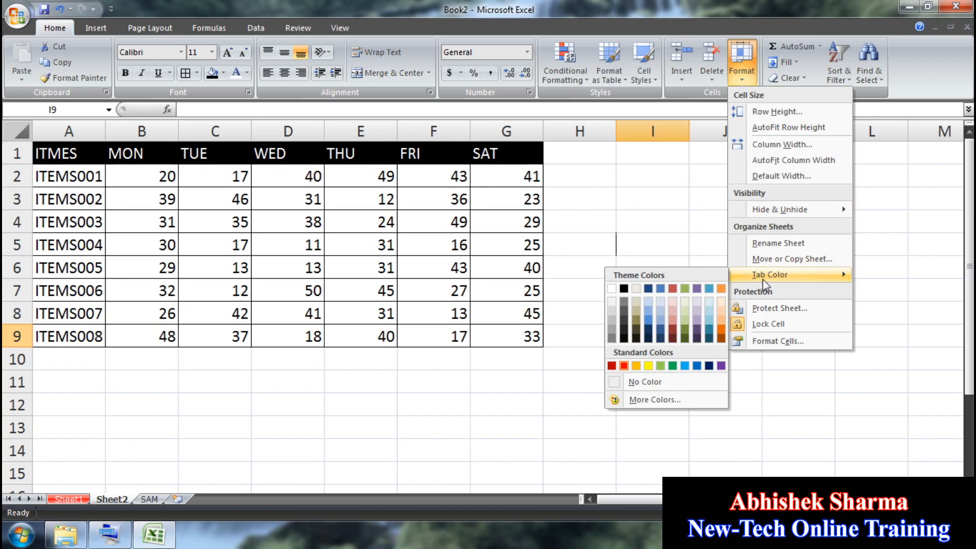
{"action": "left_click", "coordinate": [648, 366]}
{"action": "left_click", "coordinate": [150, 499]}
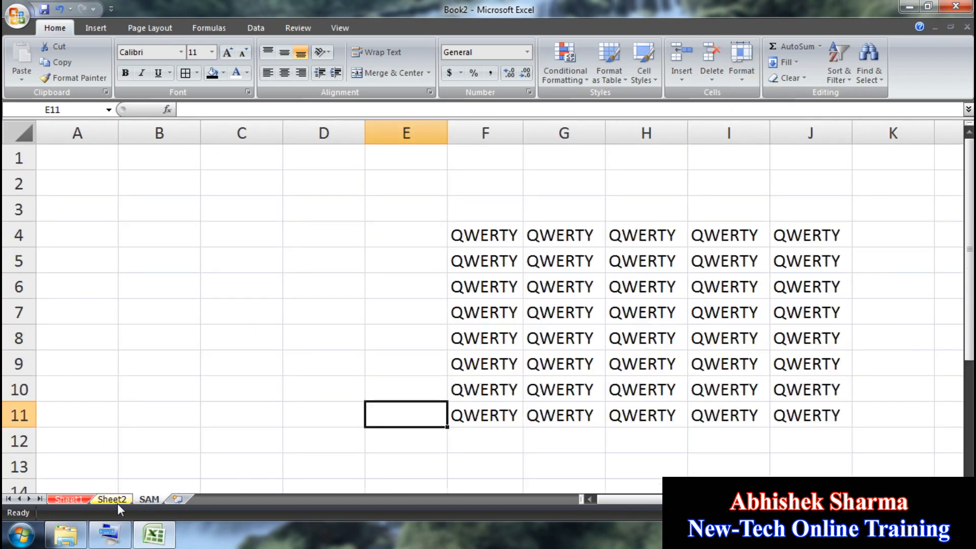
{"action": "left_click", "coordinate": [742, 61]}
{"action": "mouse_move", "coordinate": [753, 286]}
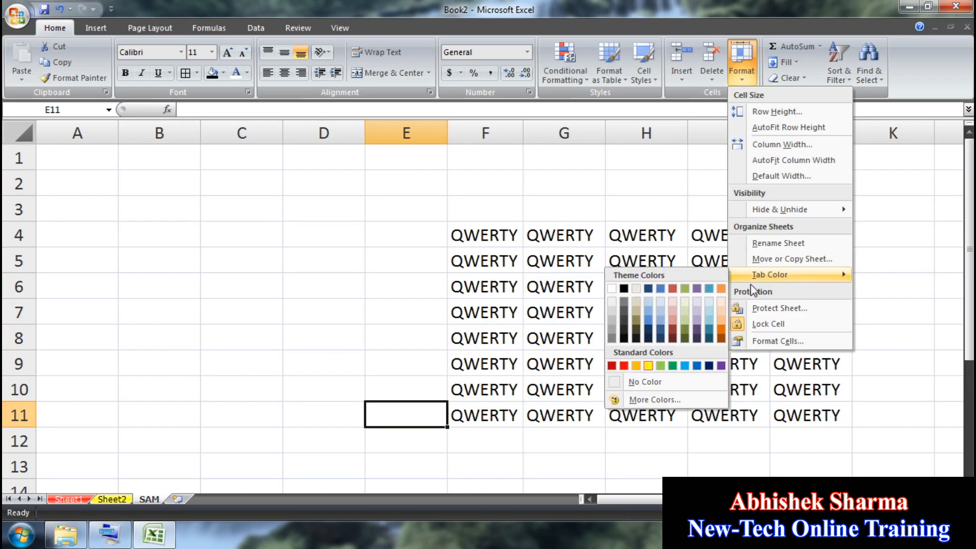
{"action": "left_click", "coordinate": [672, 365]}
Step: Review the coloured tabs and set the SAM tab back to No Color
{"action": "left_click", "coordinate": [117, 499]}
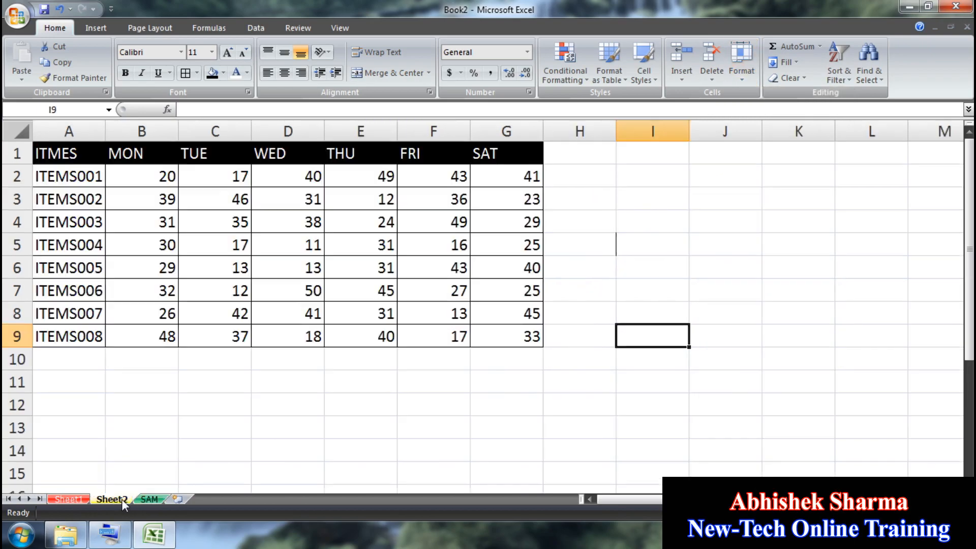
{"action": "left_click", "coordinate": [71, 500]}
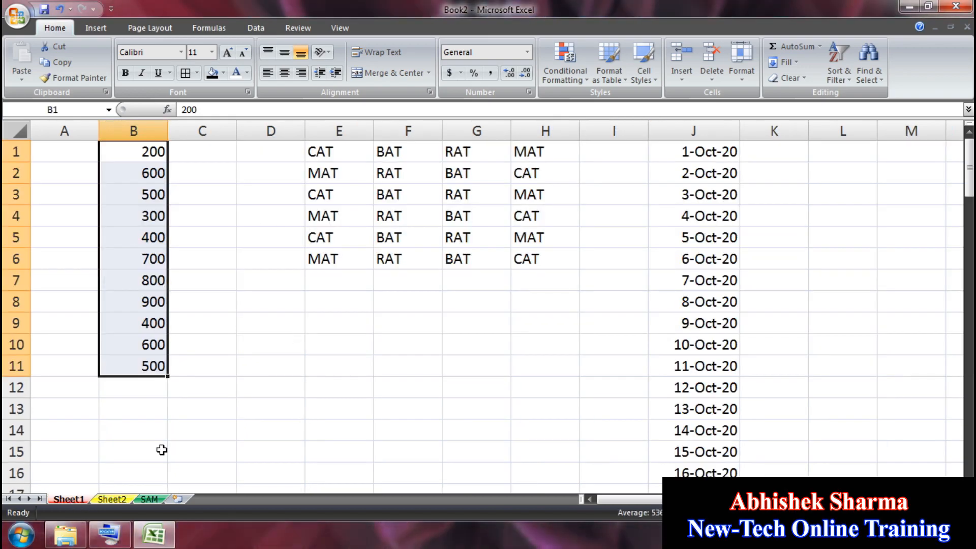
{"action": "left_click", "coordinate": [112, 500]}
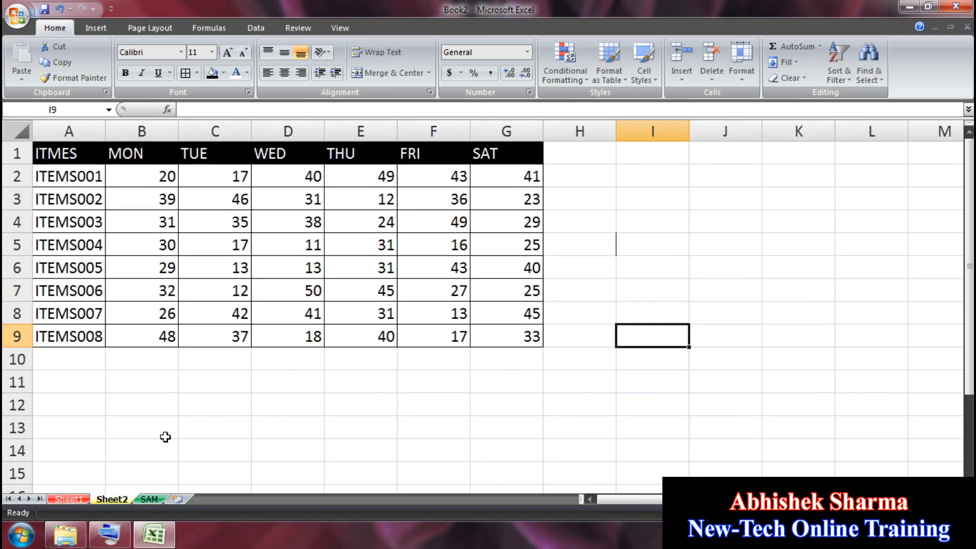
{"action": "left_click", "coordinate": [150, 499]}
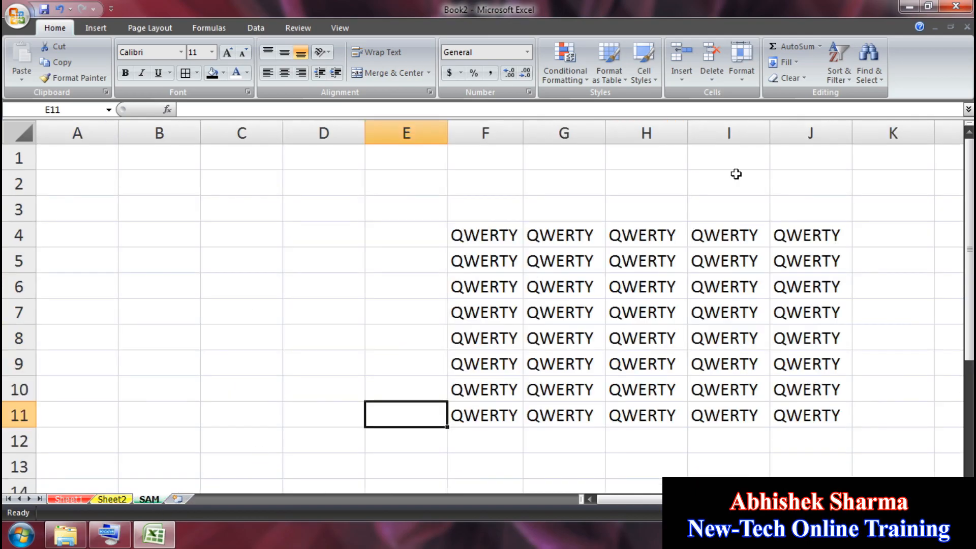
{"action": "left_click", "coordinate": [739, 77]}
{"action": "mouse_move", "coordinate": [769, 279]}
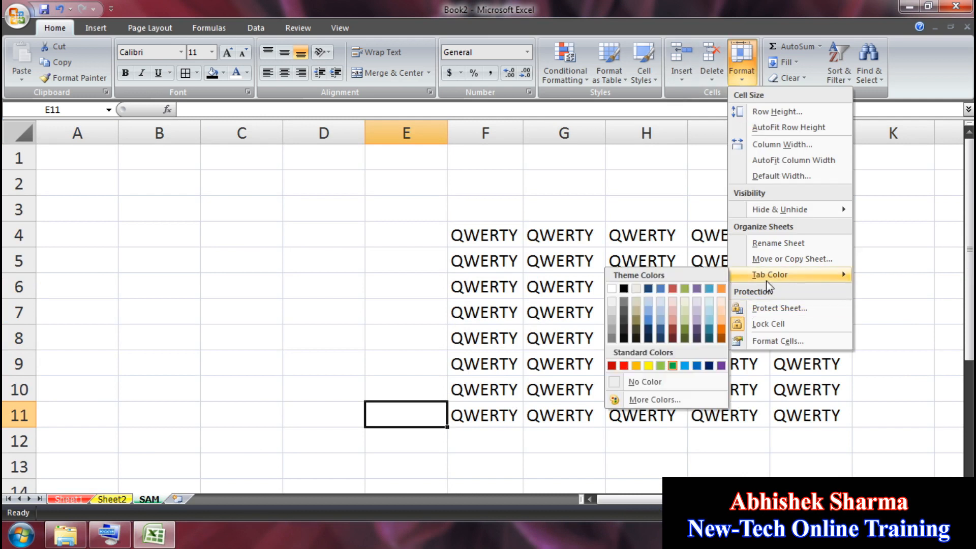
{"action": "left_click", "coordinate": [658, 385]}
Step: Remove the tab colours from Sheet2 and Sheet1
{"action": "left_click", "coordinate": [115, 498]}
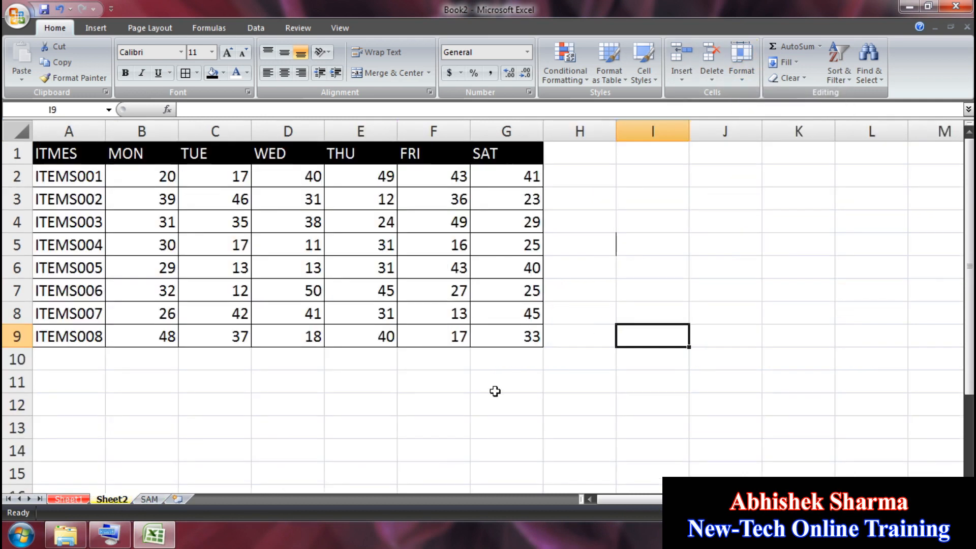
{"action": "left_click", "coordinate": [741, 66]}
{"action": "mouse_move", "coordinate": [768, 276]}
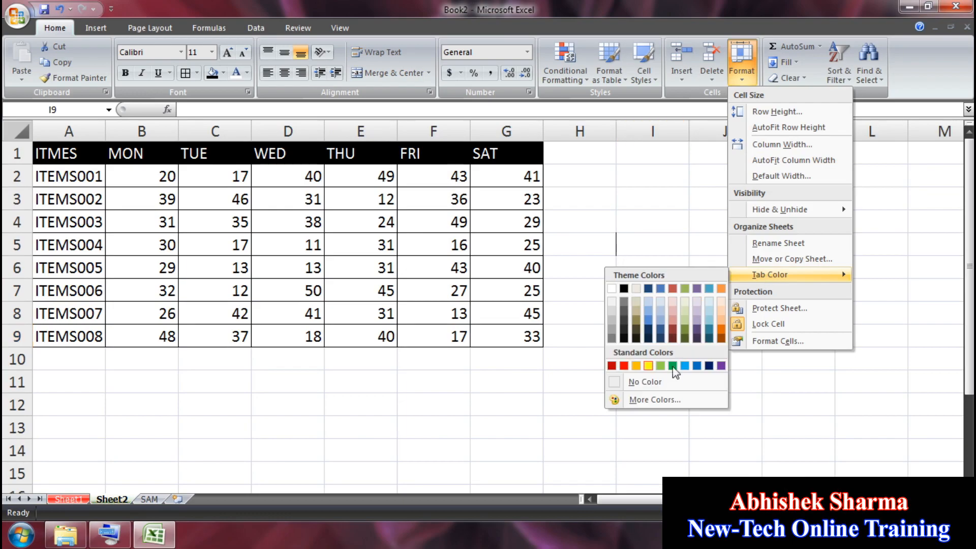
{"action": "left_click", "coordinate": [667, 381]}
{"action": "left_click", "coordinate": [67, 498]}
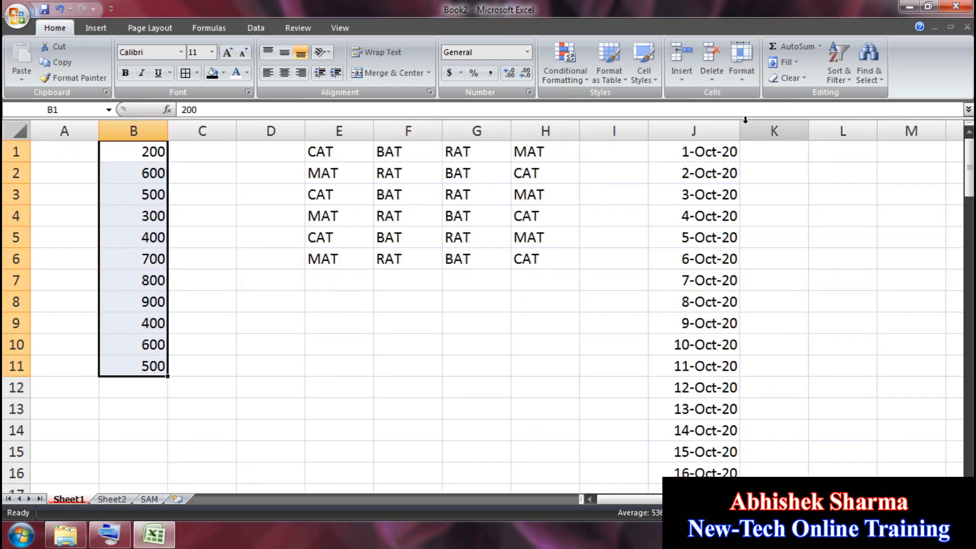
{"action": "left_click", "coordinate": [731, 80]}
{"action": "mouse_move", "coordinate": [770, 274]}
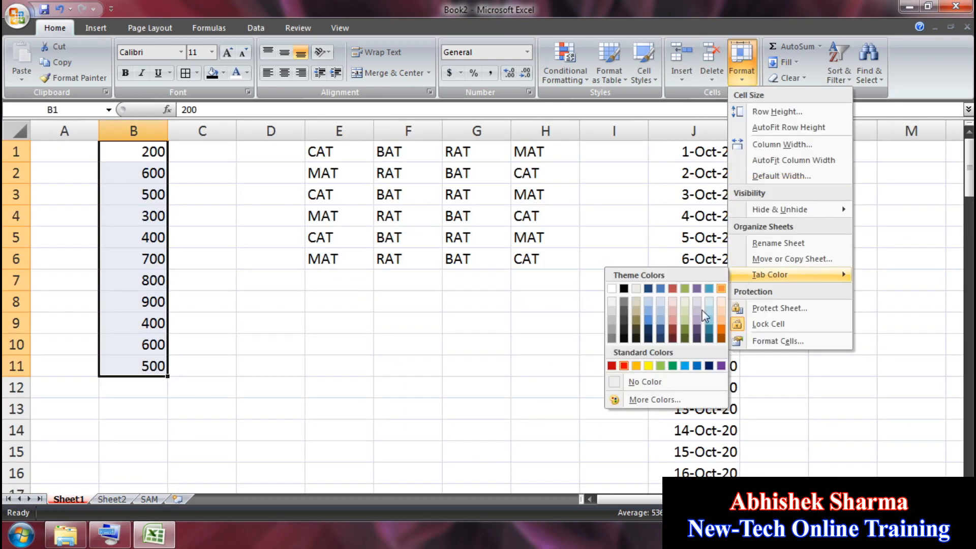
{"action": "left_click", "coordinate": [645, 381]}
Step: Toggle cell locking, then clear the QWERTY block F4:J11 on SAM
{"action": "left_click", "coordinate": [742, 64]}
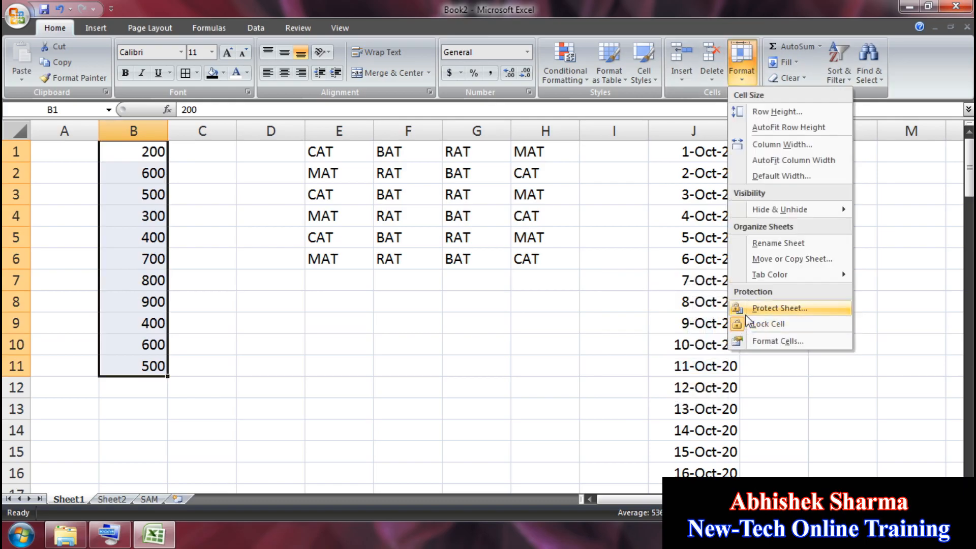
{"action": "left_click", "coordinate": [747, 326]}
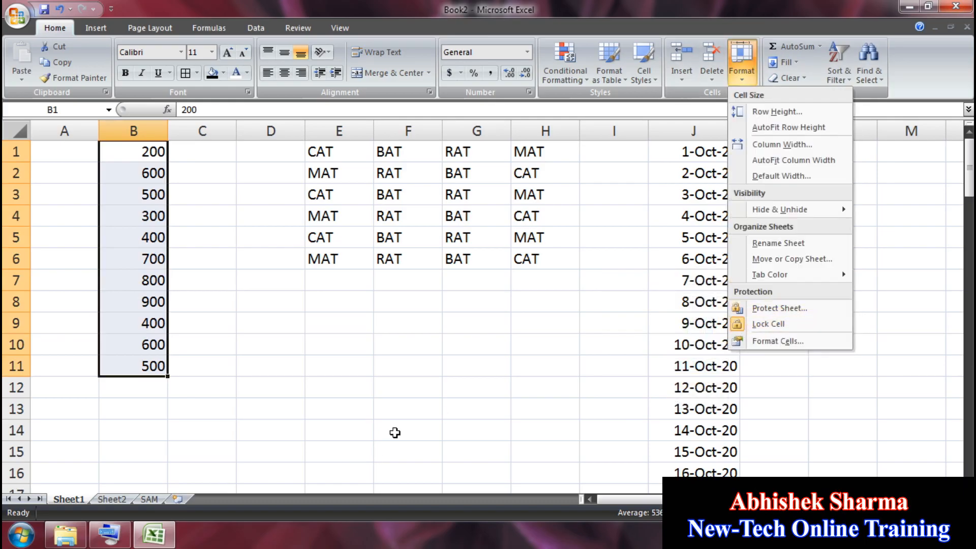
{"action": "left_click", "coordinate": [149, 500]}
{"action": "left_click", "coordinate": [364, 337]}
{"action": "left_click_drag", "start_coordinate": [508, 221], "coordinate": [817, 411]}
{"action": "key", "text": "Delete"}
Step: On Sheet2, add a TOTAL header in H1 and =SUM(B2:G2) in H2
{"action": "left_click", "coordinate": [116, 499]}
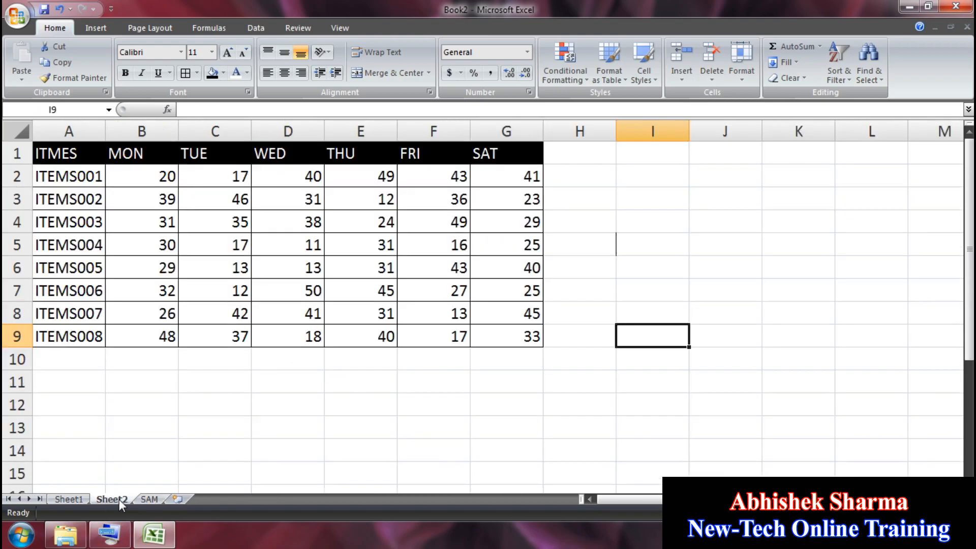
{"action": "left_click", "coordinate": [237, 238]}
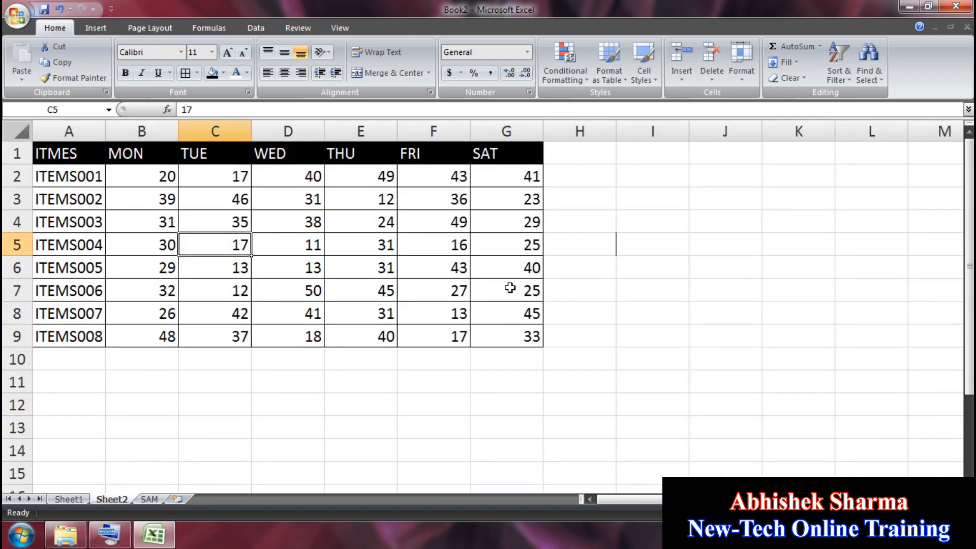
{"action": "left_click", "coordinate": [570, 154]}
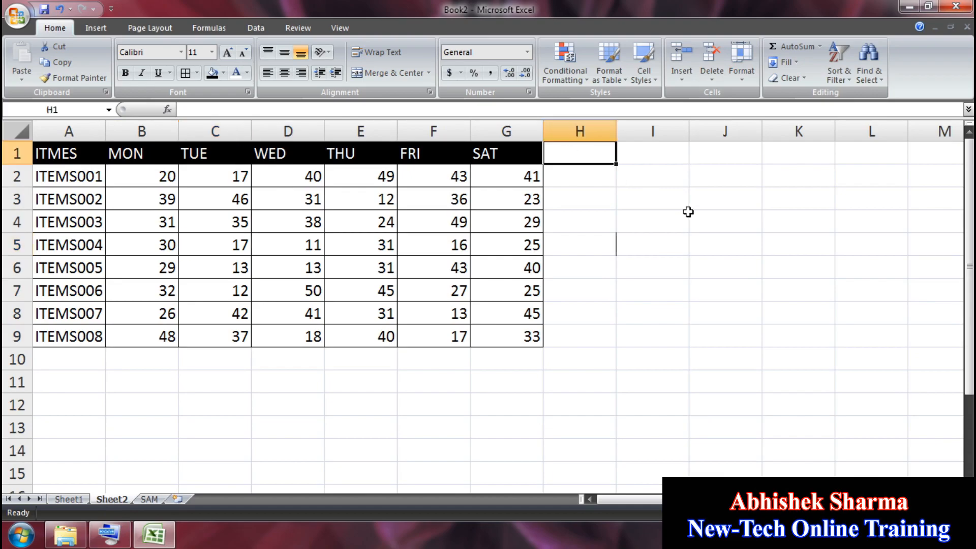
{"action": "type", "text": "TOTAL"}
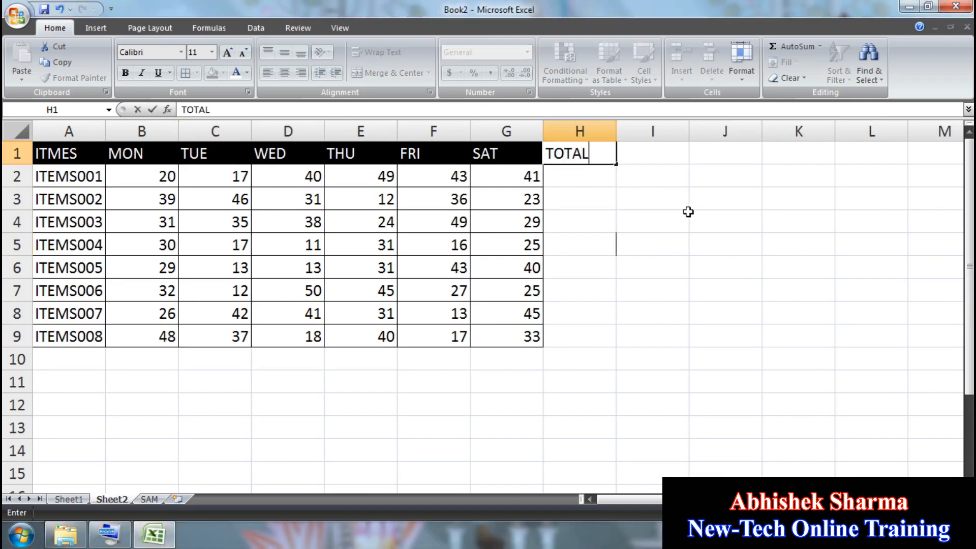
{"action": "key", "text": "Return"}
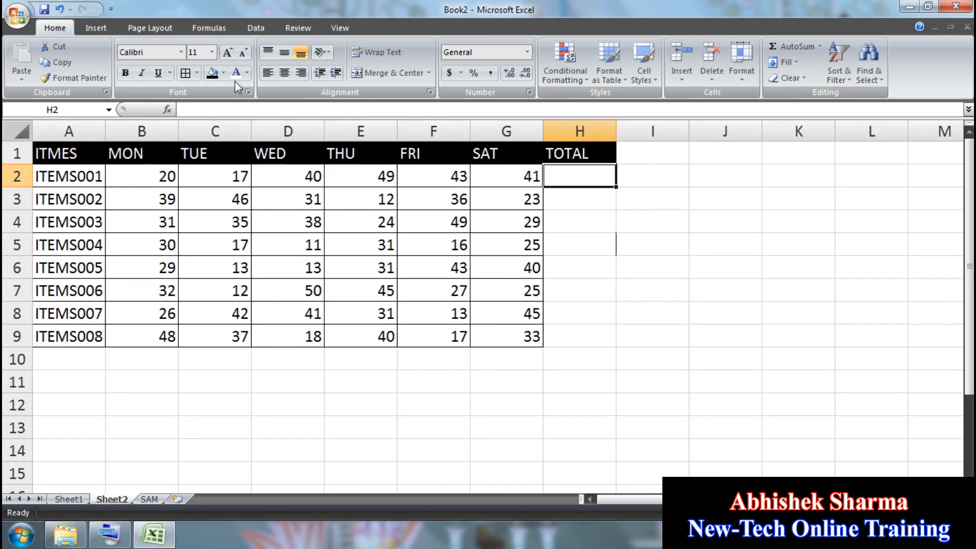
{"action": "type", "text": "=S"}
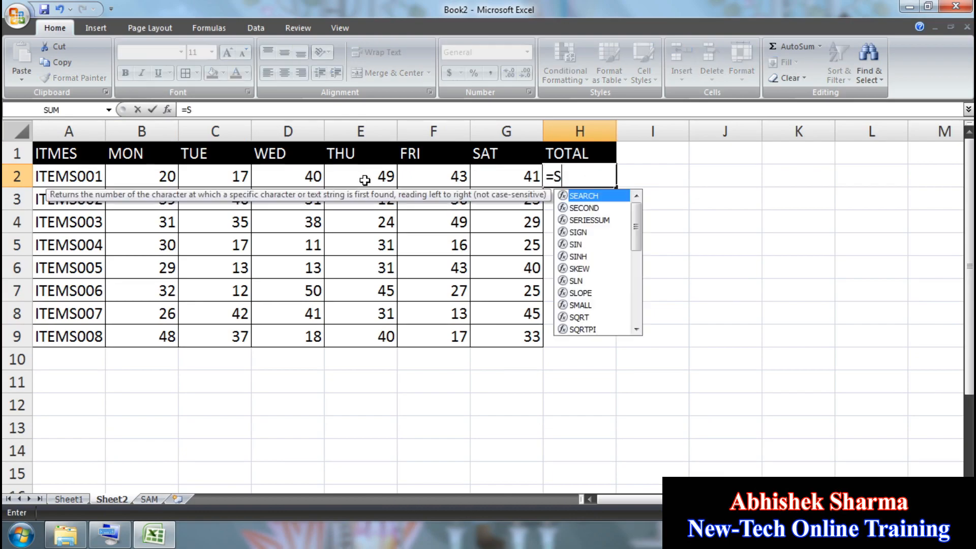
{"action": "type", "text": "UM("}
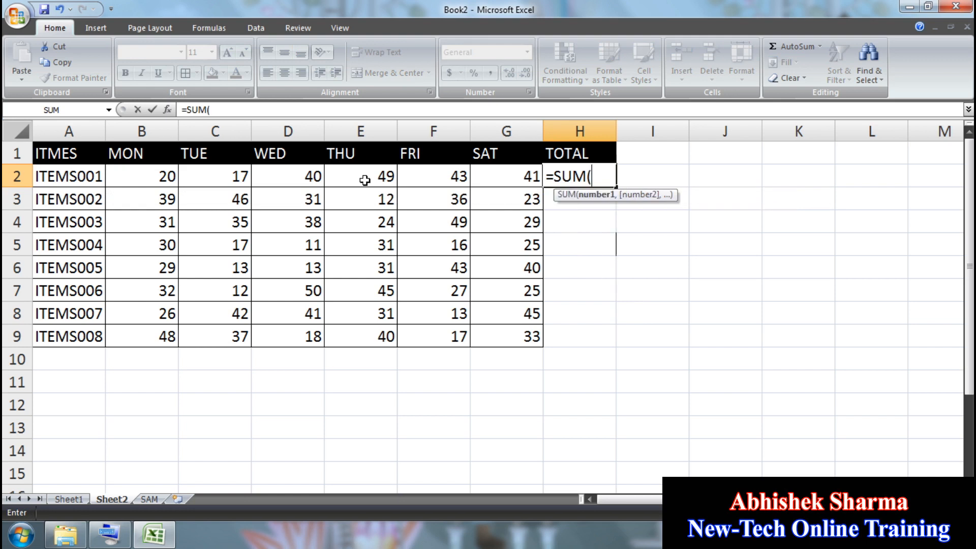
{"action": "left_click_drag", "start_coordinate": [172, 177], "coordinate": [496, 170]}
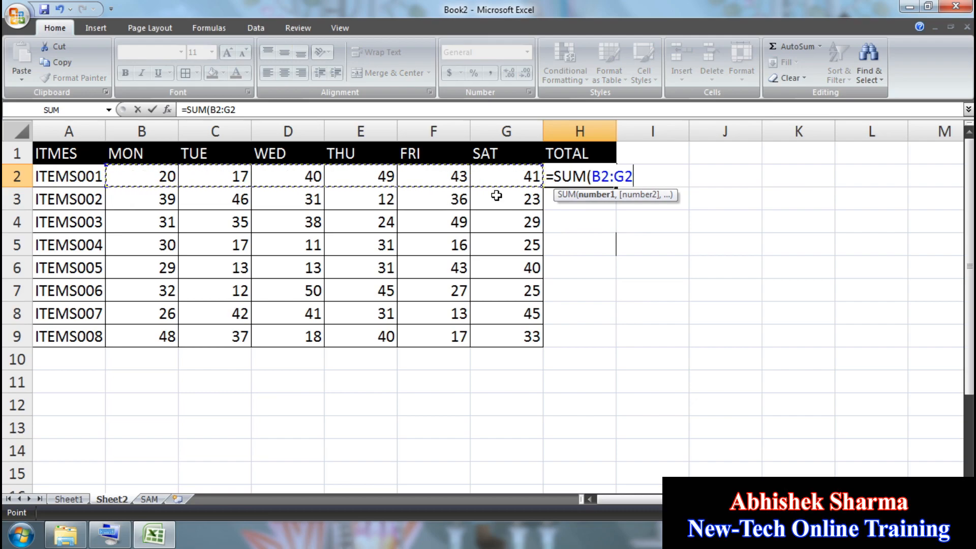
{"action": "key", "text": "Return"}
Step: Fill the SUM formula down to H9 and give the totals all borders
{"action": "left_click_drag", "start_coordinate": [573, 166], "coordinate": [568, 329]}
{"action": "key", "text": "ctrl+d"}
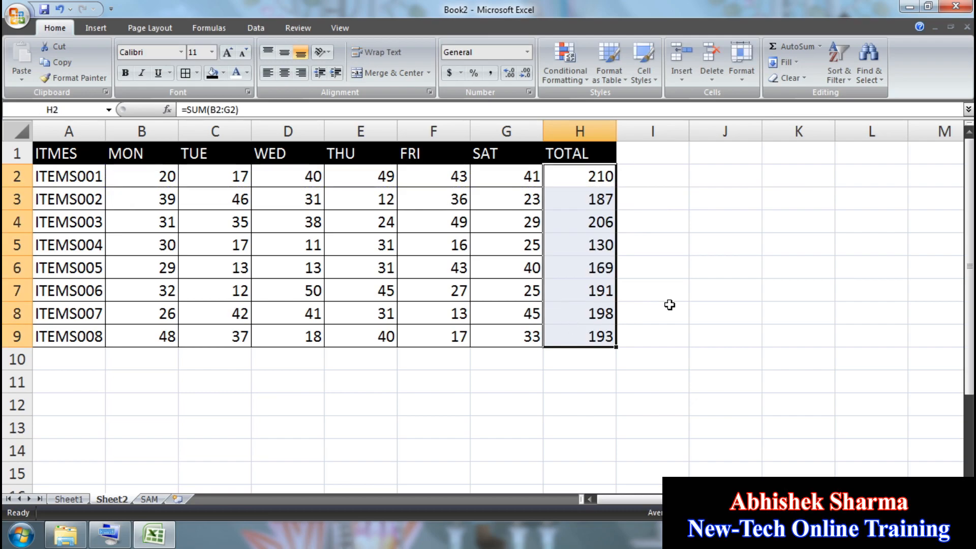
{"action": "left_click", "coordinate": [684, 253]}
{"action": "left_click_drag", "start_coordinate": [579, 178], "coordinate": [573, 334]}
{"action": "left_click", "coordinate": [186, 72]}
{"action": "left_click", "coordinate": [793, 291]}
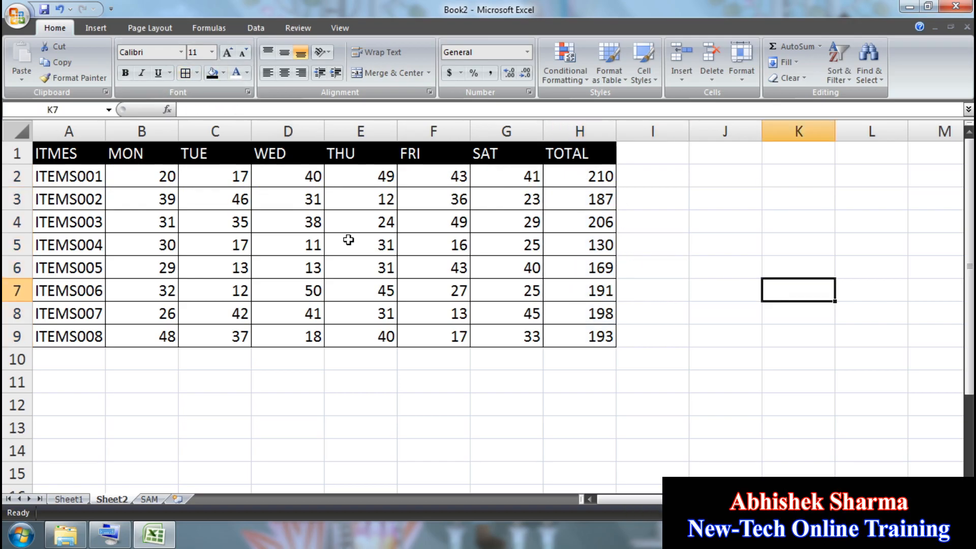
Step: Change C3 to 22, D3 to 25 and F6 to 35
{"action": "left_click", "coordinate": [243, 223]}
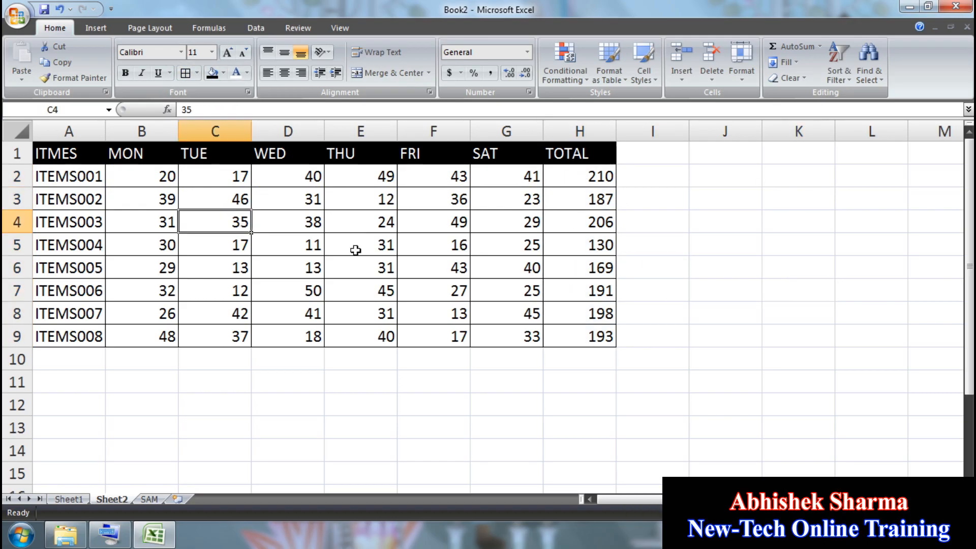
{"action": "left_click", "coordinate": [236, 194]}
{"action": "type", "text": "22"}
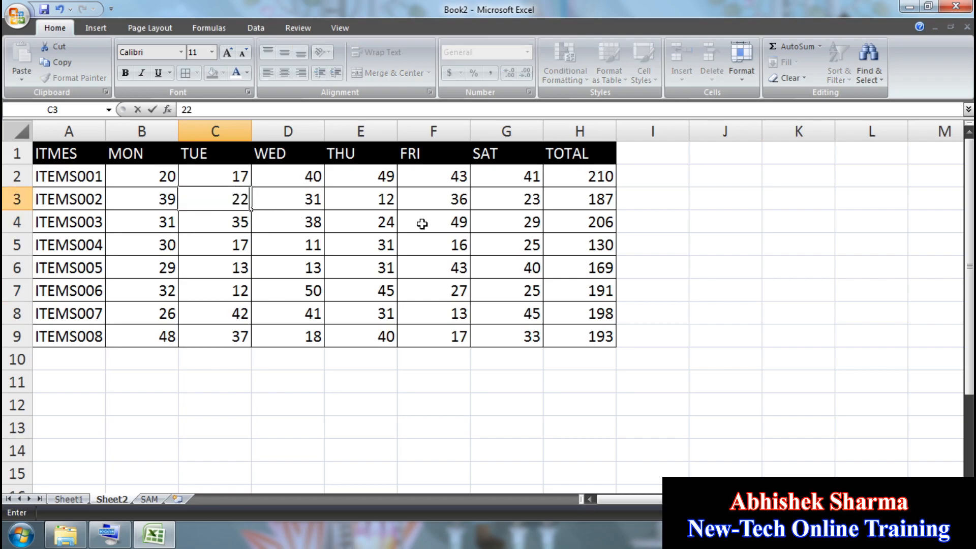
{"action": "key", "text": "Return"}
{"action": "left_click", "coordinate": [304, 196]}
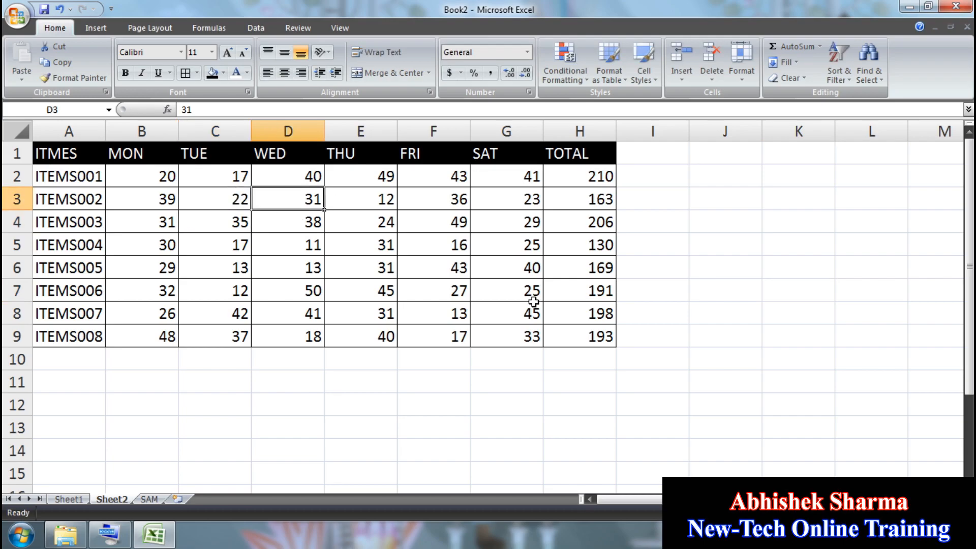
{"action": "type", "text": "25"}
{"action": "key", "text": "Return"}
{"action": "left_click", "coordinate": [465, 268]}
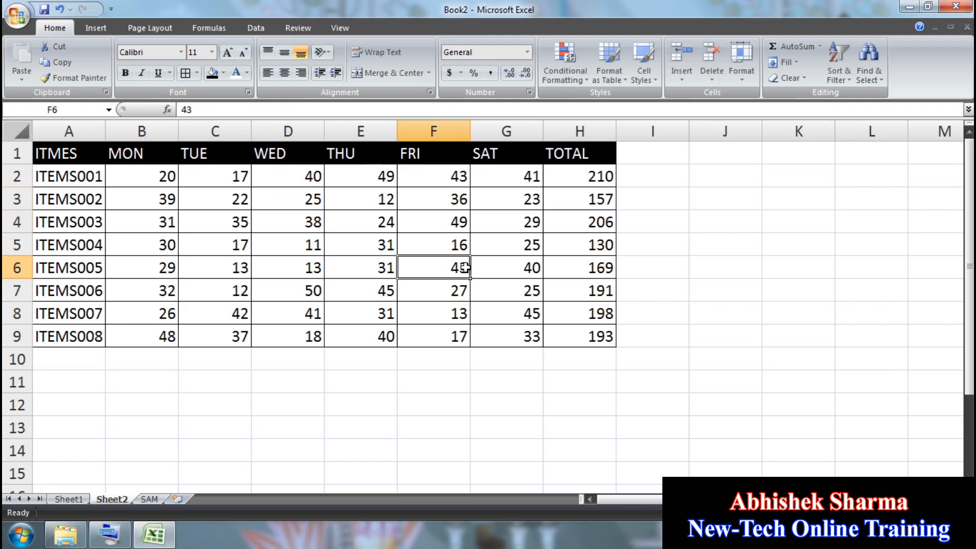
{"action": "type", "text": "35"}
{"action": "key", "text": "Return"}
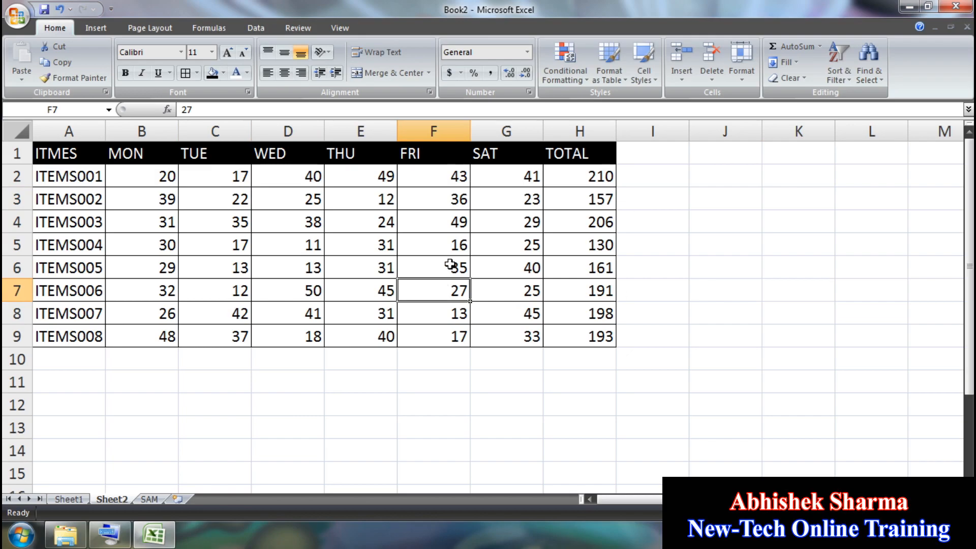
{"action": "left_click", "coordinate": [746, 80]}
Step: Protect Sheet2 with a password, confirming it in the re-entry prompt
{"action": "left_click", "coordinate": [748, 309]}
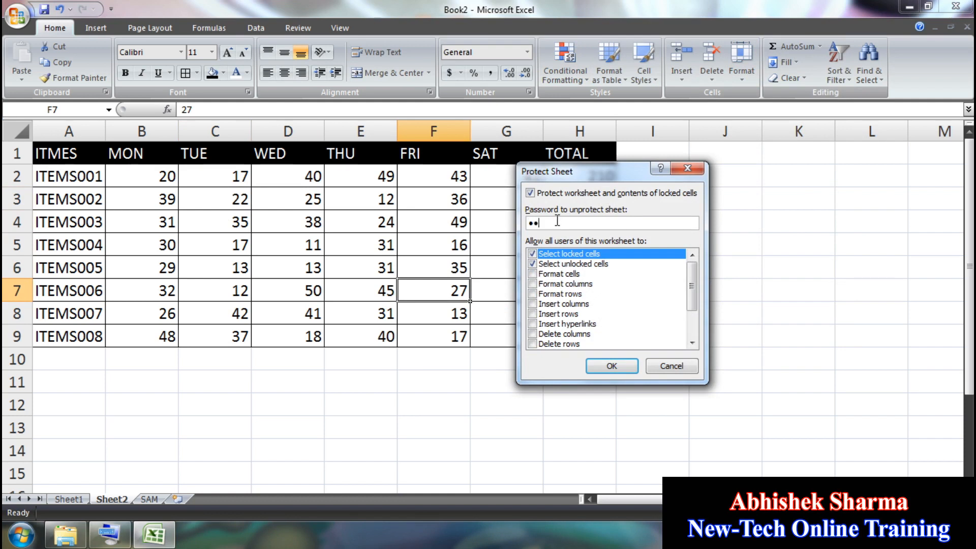
{"action": "left_click", "coordinate": [595, 367]}
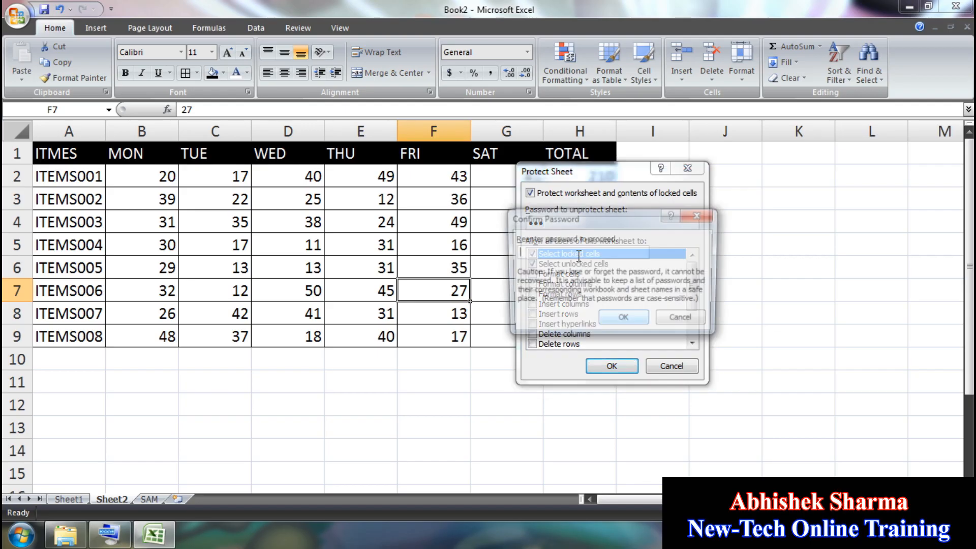
{"action": "left_click_drag", "start_coordinate": [534, 176], "coordinate": [311, 179]}
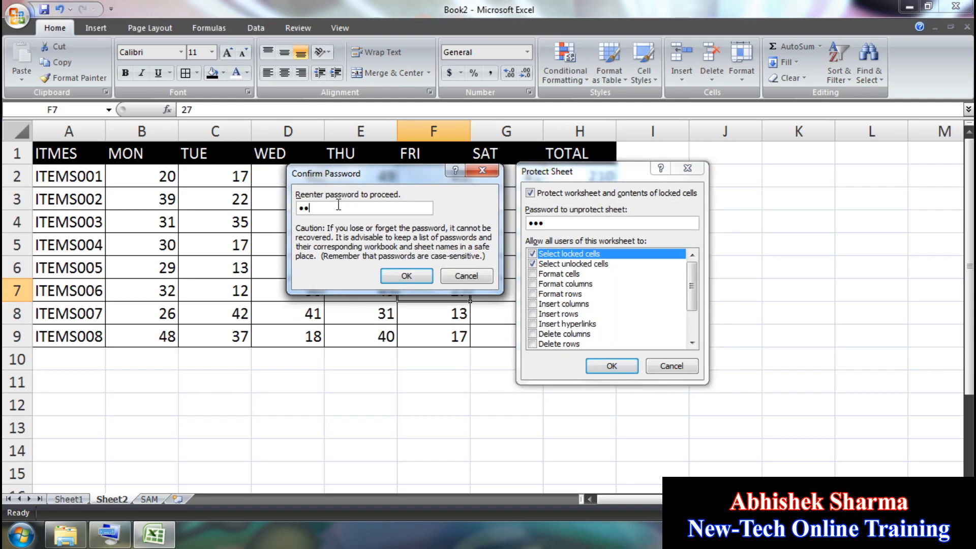
{"action": "left_click", "coordinate": [406, 275]}
Step: Try editing several cells on the protected sheet and dismiss each read-only warning
{"action": "left_click", "coordinate": [666, 253]}
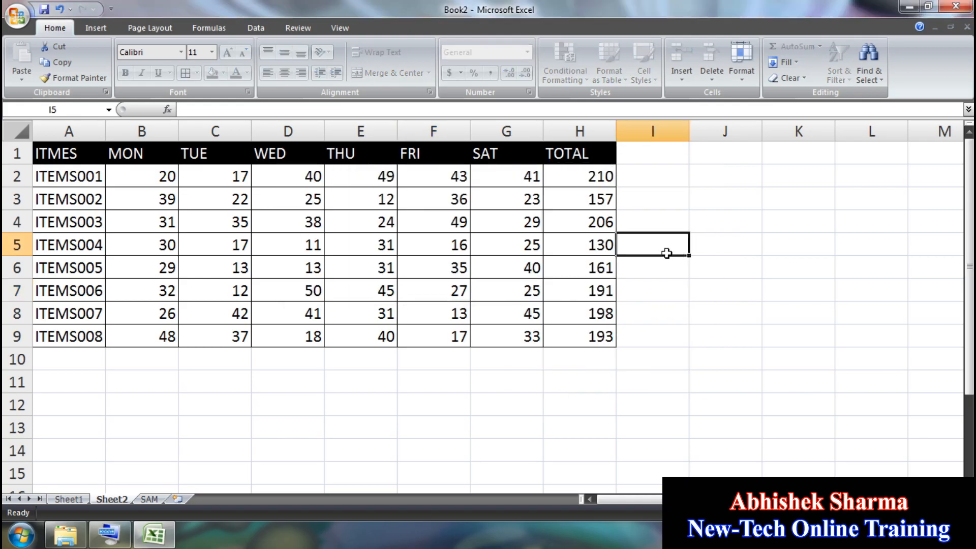
{"action": "double_click", "coordinate": [337, 234]}
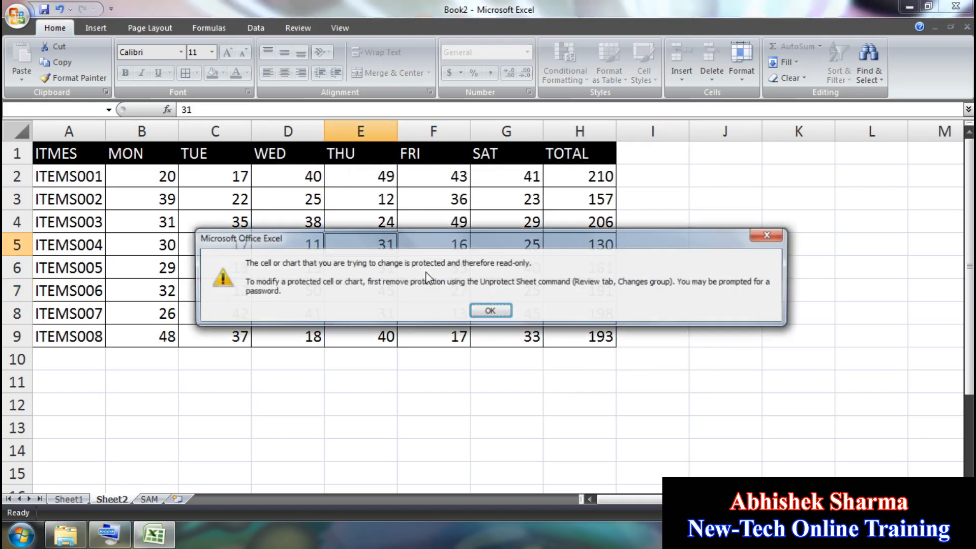
{"action": "left_click", "coordinate": [491, 311]}
{"action": "double_click", "coordinate": [570, 222]}
{"action": "left_click", "coordinate": [491, 311]}
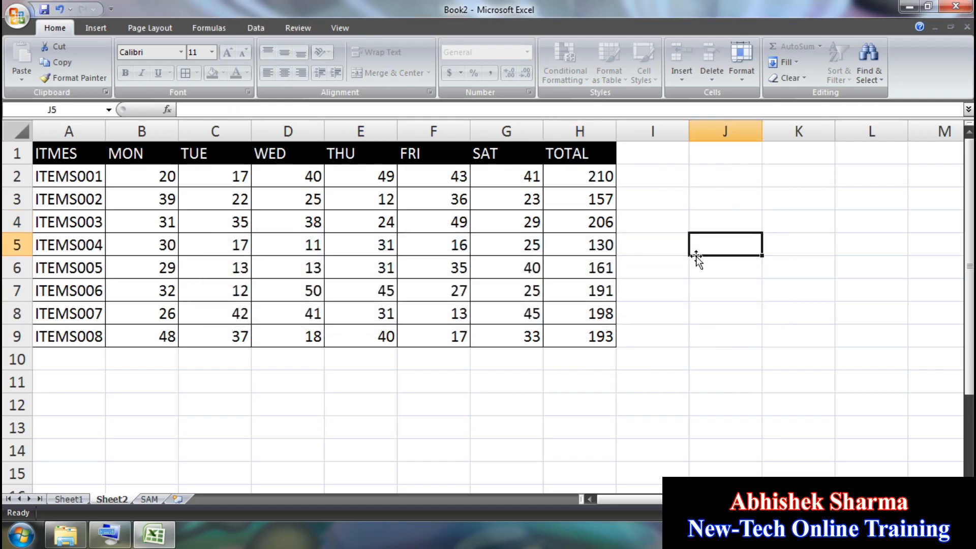
{"action": "double_click", "coordinate": [693, 254]}
{"action": "left_click", "coordinate": [490, 311]}
{"action": "double_click", "coordinate": [652, 381]}
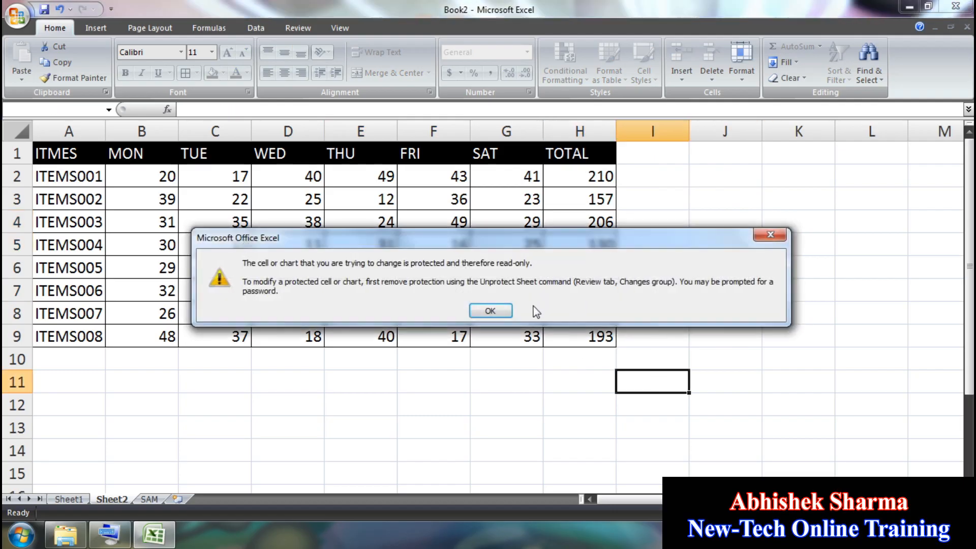
{"action": "left_click", "coordinate": [491, 311]}
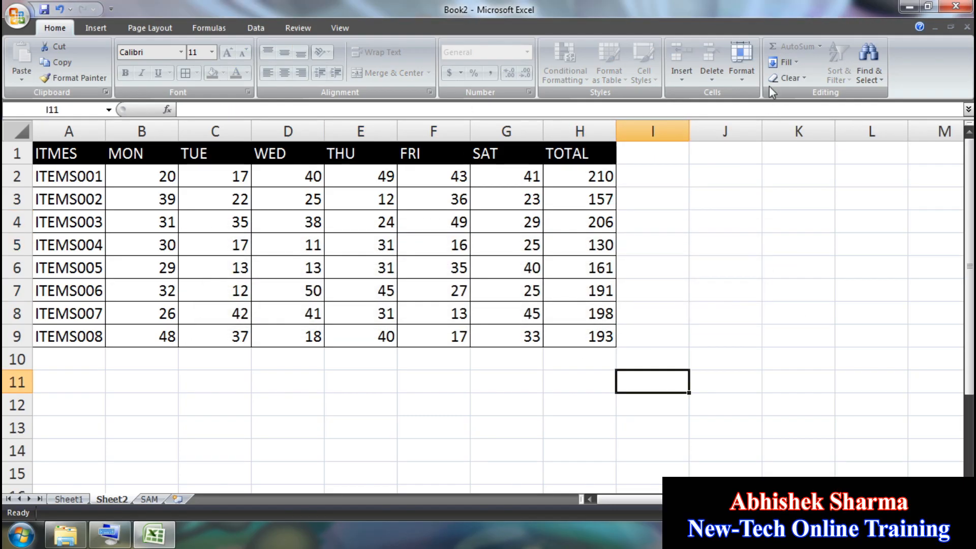
{"action": "left_click", "coordinate": [742, 64]}
Step: Unprotect Sheet2 by entering its password
{"action": "left_click", "coordinate": [778, 308]}
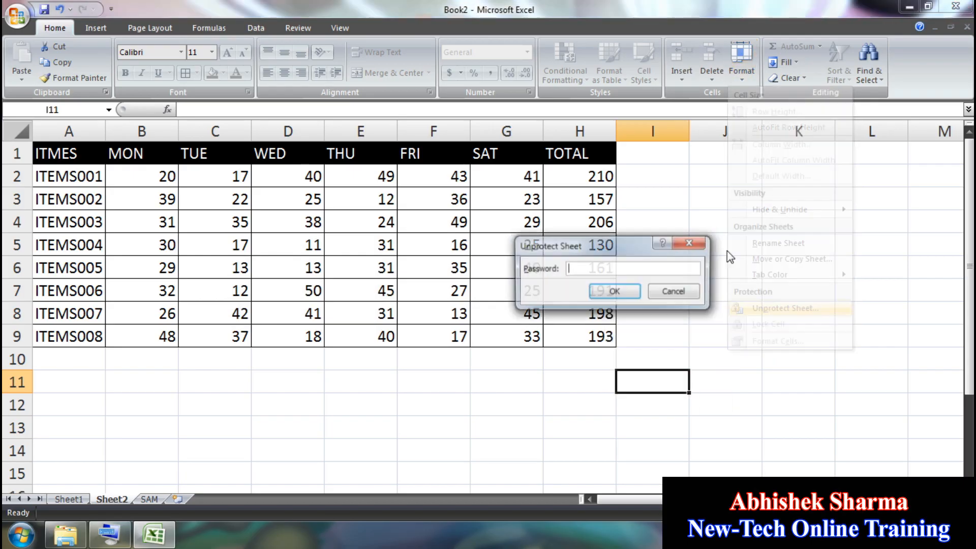
{"action": "type", "text": "123"}
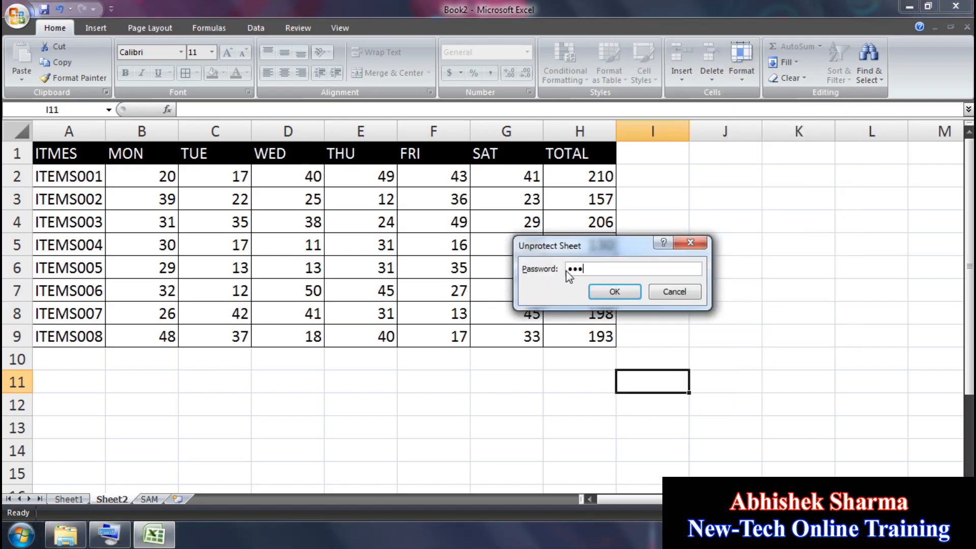
{"action": "key", "text": "Return"}
Step: Test editing cells, including E4, then undo the change with Ctrl+Z
{"action": "left_click", "coordinate": [681, 265]}
{"action": "type", "text": "ETE"}
{"action": "left_click", "coordinate": [676, 335]}
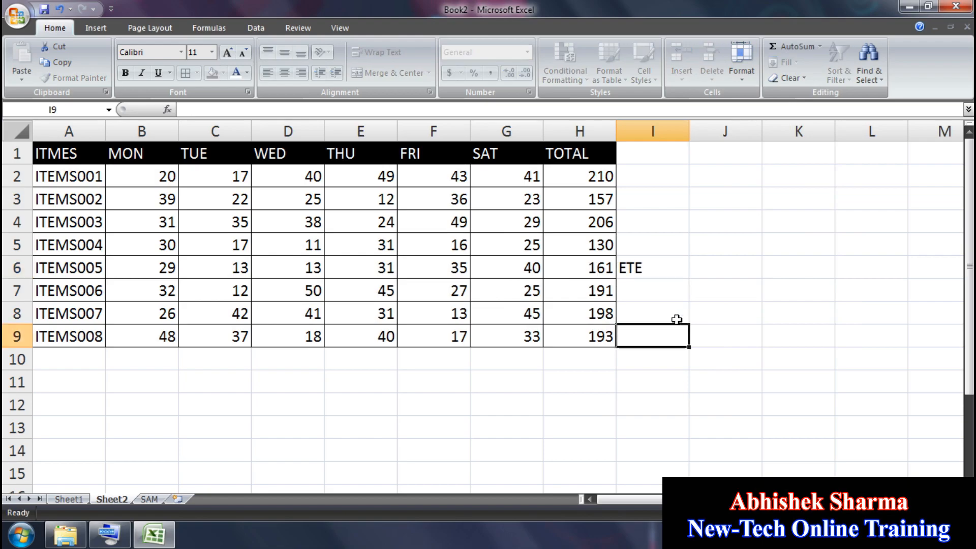
{"action": "left_click_drag", "start_coordinate": [656, 244], "coordinate": [379, 222]}
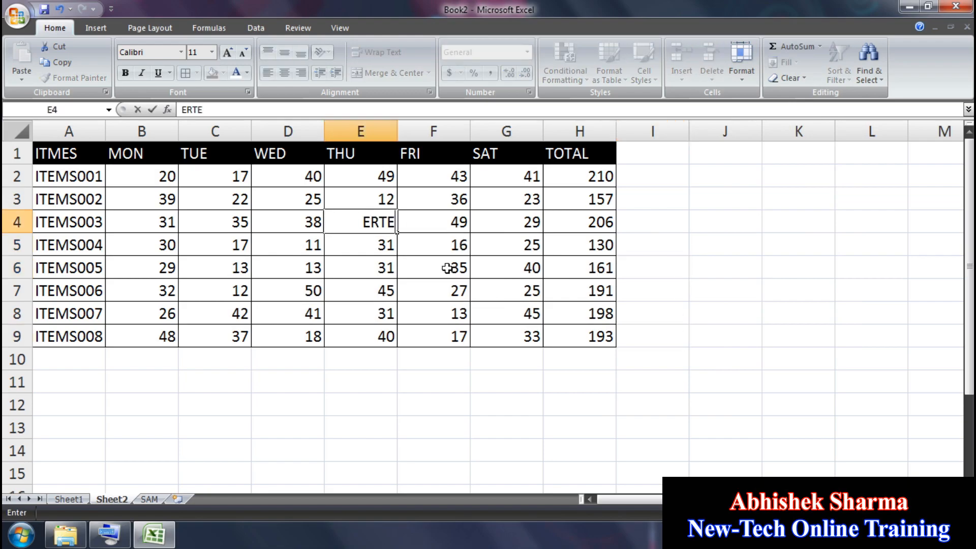
{"action": "left_click", "coordinate": [454, 267]}
{"action": "key", "text": "ctrl+z"}
{"action": "left_click", "coordinate": [627, 338]}
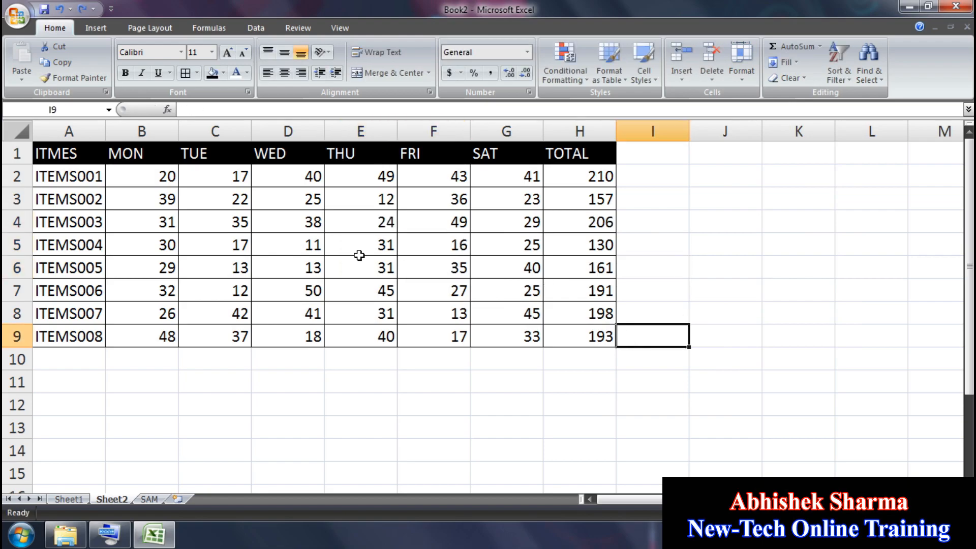
Step: Turn off Lock Cell for the daily value range B2:G9
{"action": "left_click_drag", "start_coordinate": [144, 175], "coordinate": [486, 323]}
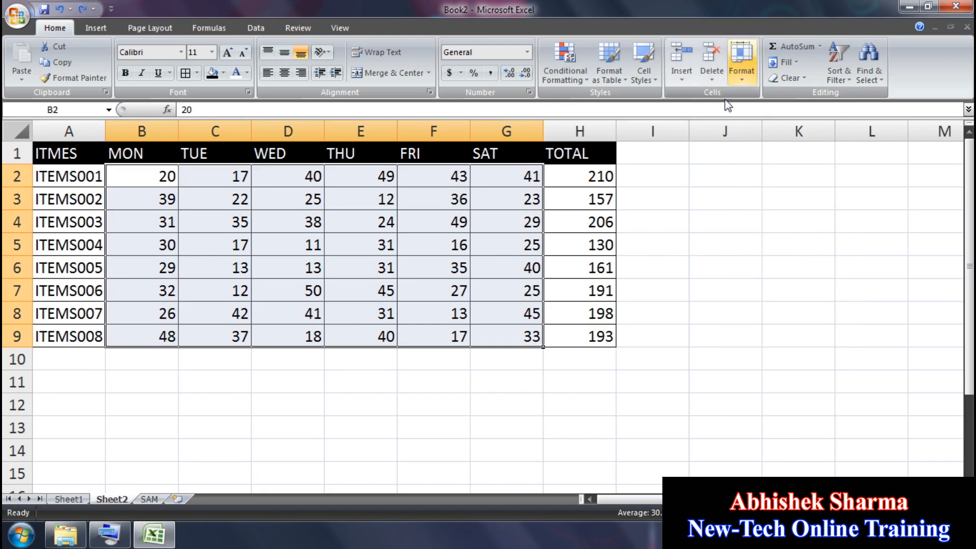
{"action": "left_click_drag", "start_coordinate": [160, 177], "coordinate": [515, 336]}
{"action": "left_click", "coordinate": [736, 76]}
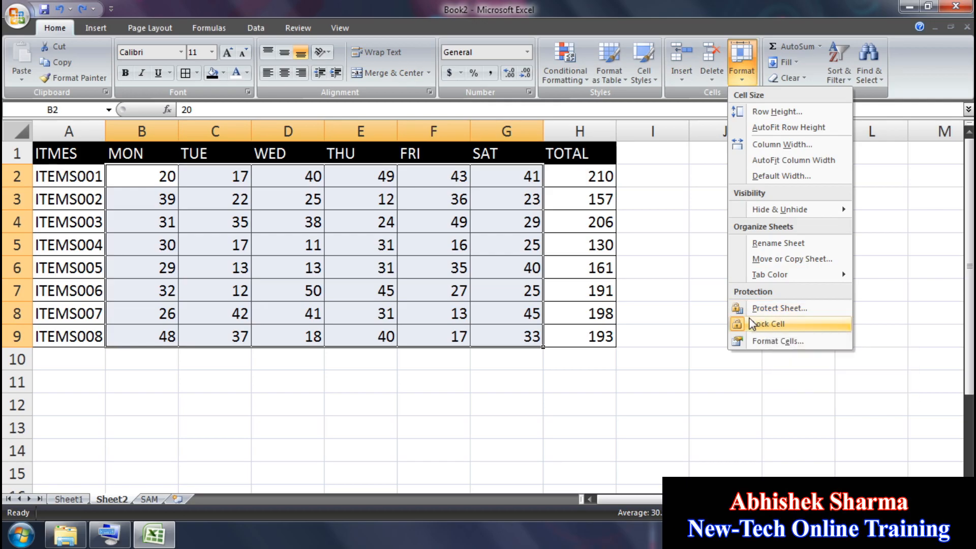
{"action": "left_click", "coordinate": [776, 331]}
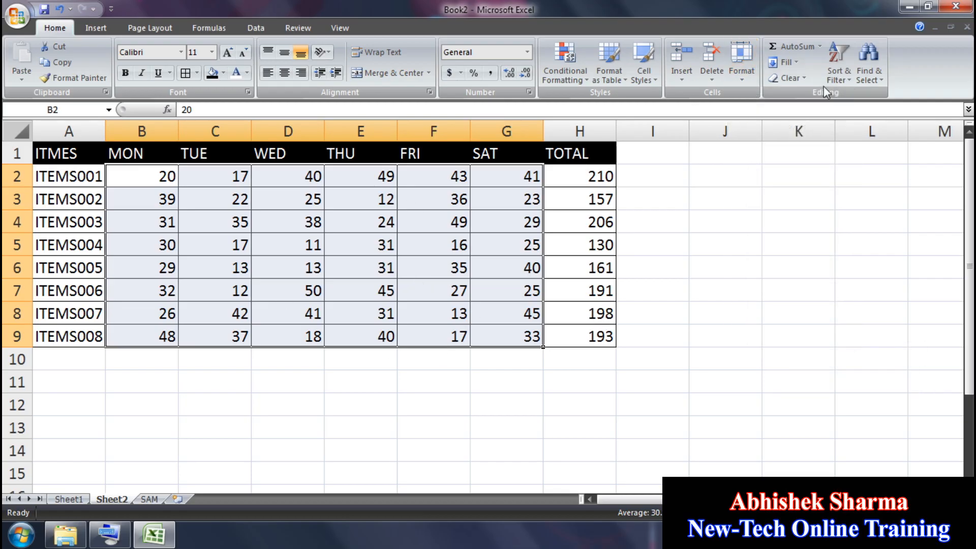
{"action": "left_click", "coordinate": [749, 220]}
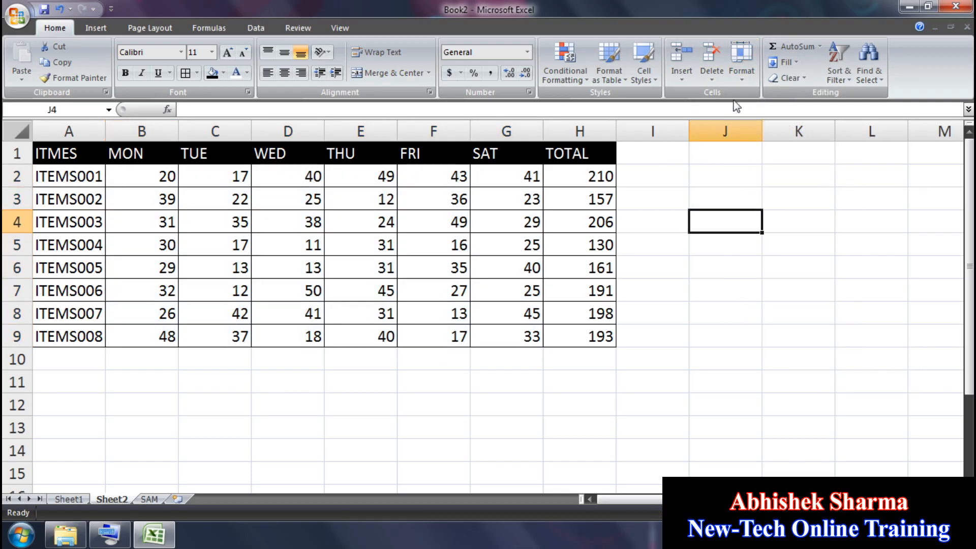
Step: Re-protect Sheet2 with a password and test that a locked cell rejects edits
{"action": "left_click", "coordinate": [742, 62]}
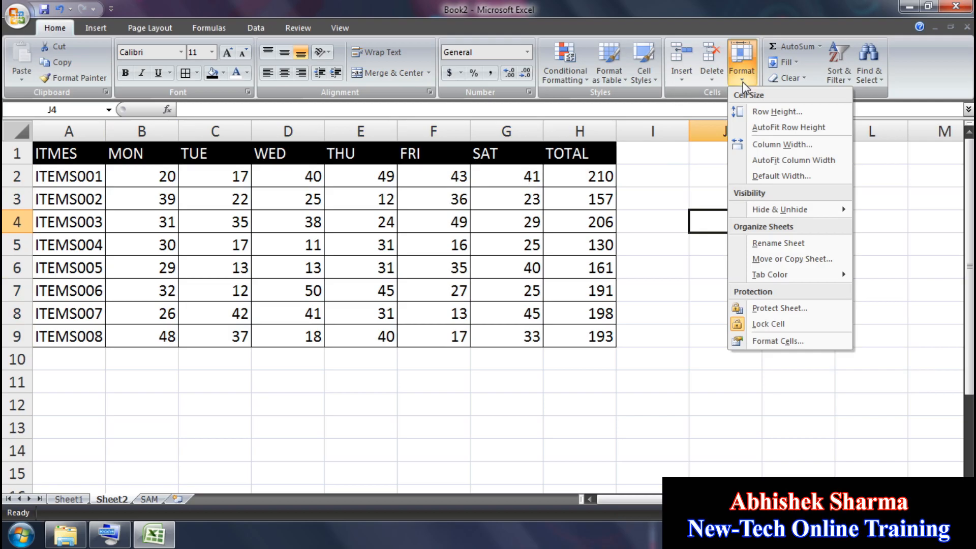
{"action": "left_click", "coordinate": [784, 309]}
{"action": "type", "text": "1"}
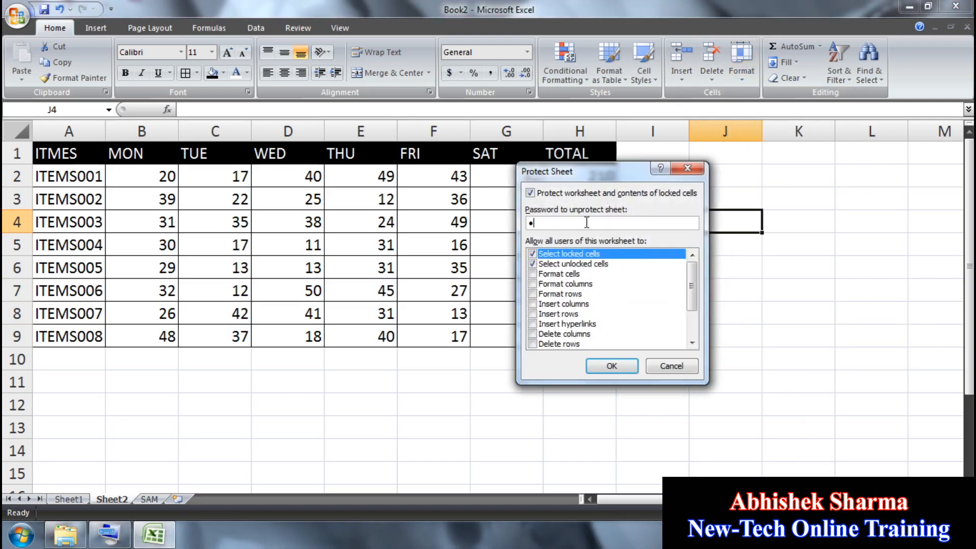
{"action": "left_click", "coordinate": [613, 365]}
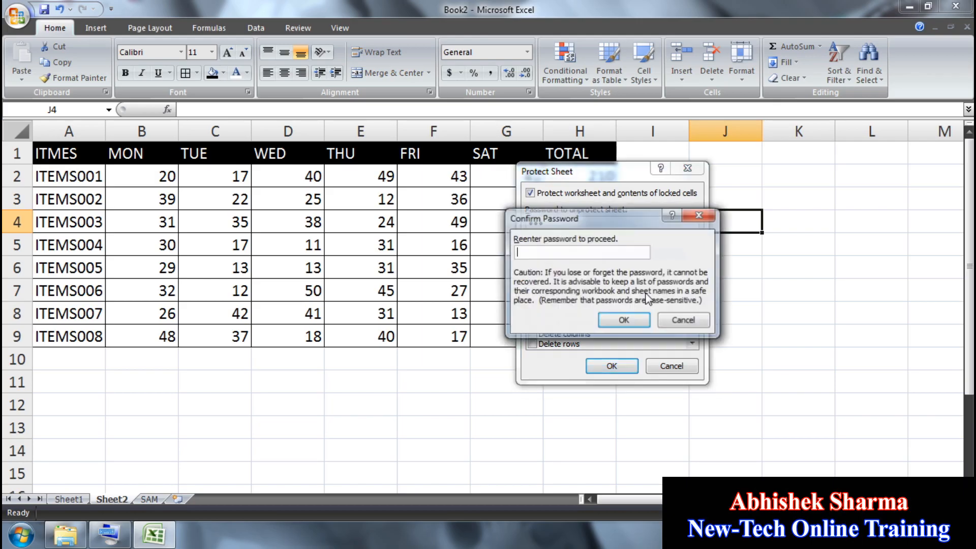
{"action": "type", "text": "123"}
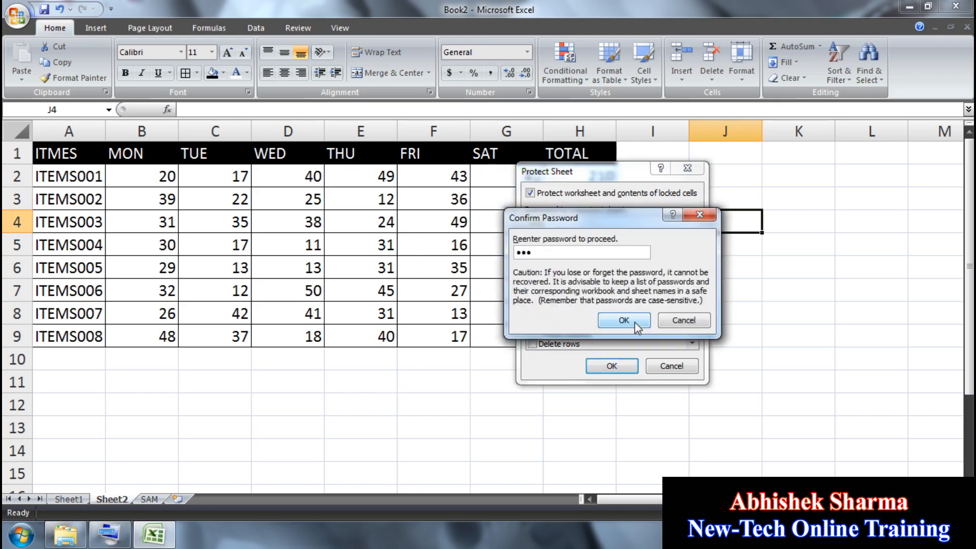
{"action": "left_click", "coordinate": [624, 319]}
{"action": "left_click", "coordinate": [780, 234]}
{"action": "left_click", "coordinate": [694, 168]}
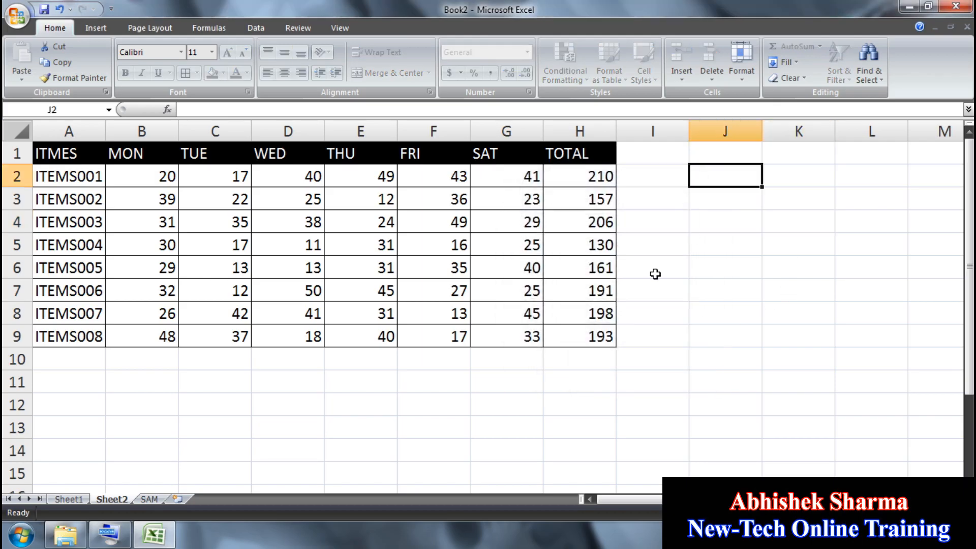
{"action": "double_click", "coordinate": [596, 206]}
Step: Try editing J10 on the protected sheet, dismiss the protected-cell warnings, and select B2:G9
{"action": "left_click", "coordinate": [502, 311]}
{"action": "double_click", "coordinate": [754, 362]}
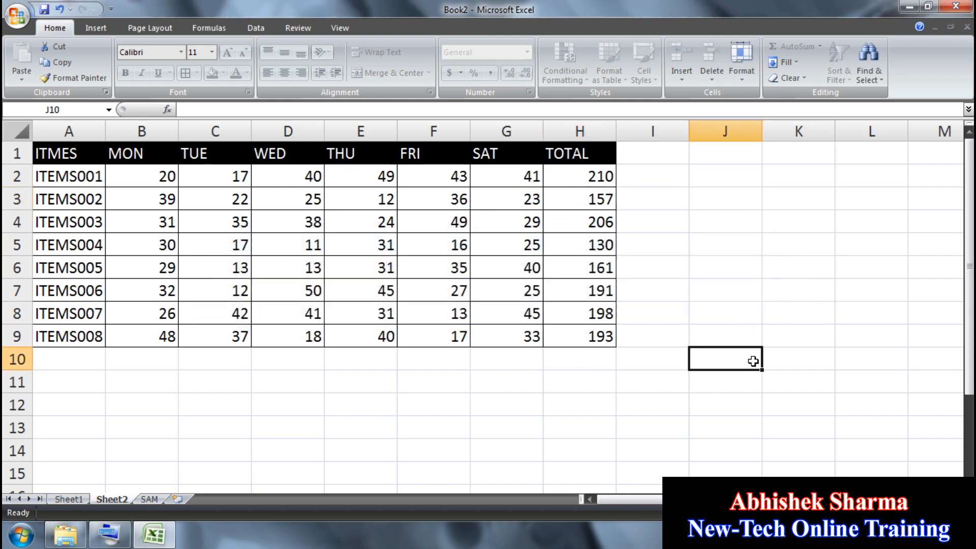
{"action": "left_click", "coordinate": [506, 313]}
{"action": "left_click_drag", "start_coordinate": [123, 168], "coordinate": [504, 331]}
Step: Enter 25 in B2, 35 in E5, 50 in G6 and 60 in C8
{"action": "left_click", "coordinate": [157, 178]}
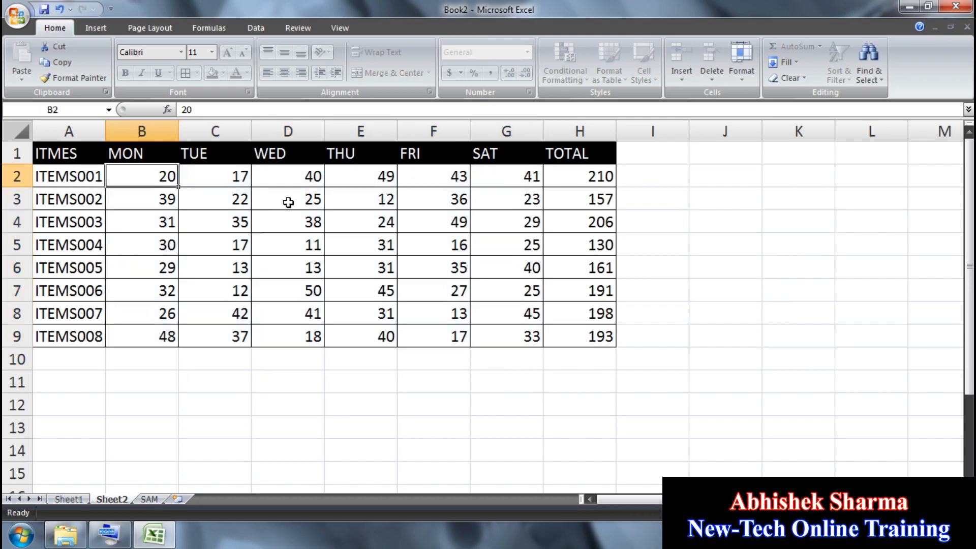
{"action": "type", "text": "25"}
{"action": "key", "text": "Return"}
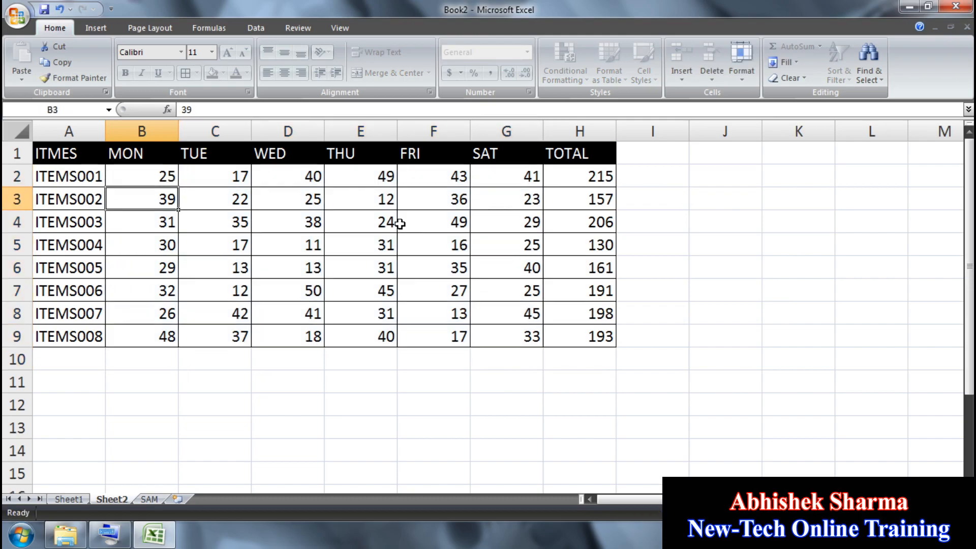
{"action": "left_click", "coordinate": [383, 247]}
{"action": "type", "text": "35"}
{"action": "key", "text": "Return"}
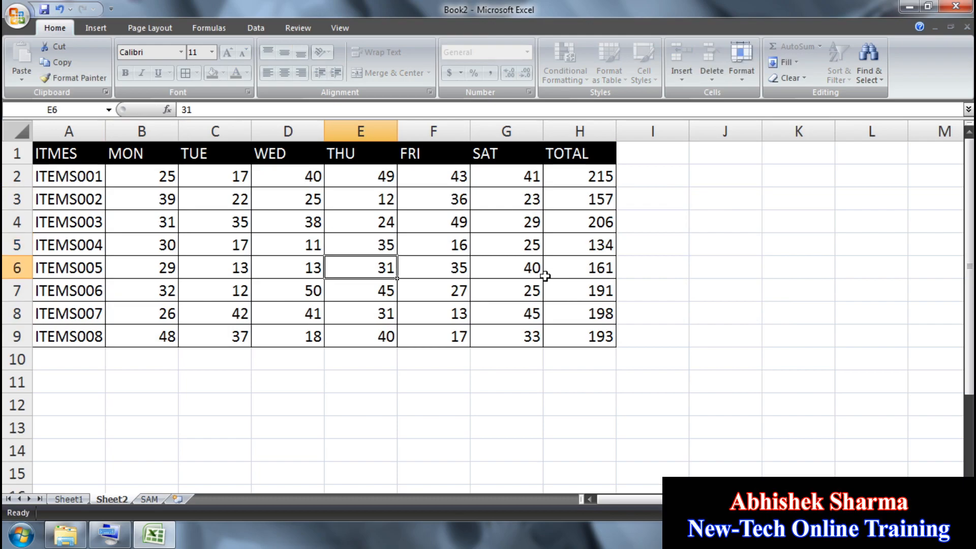
{"action": "left_click", "coordinate": [520, 270]}
{"action": "type", "text": "50"}
{"action": "key", "text": "Return"}
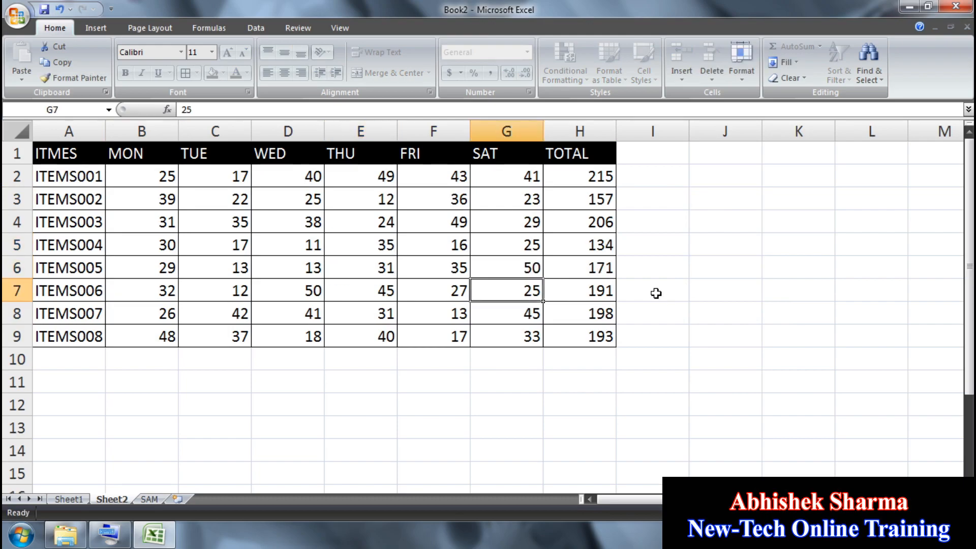
{"action": "left_click", "coordinate": [247, 314]}
{"action": "type", "text": "60"}
{"action": "key", "text": "Return"}
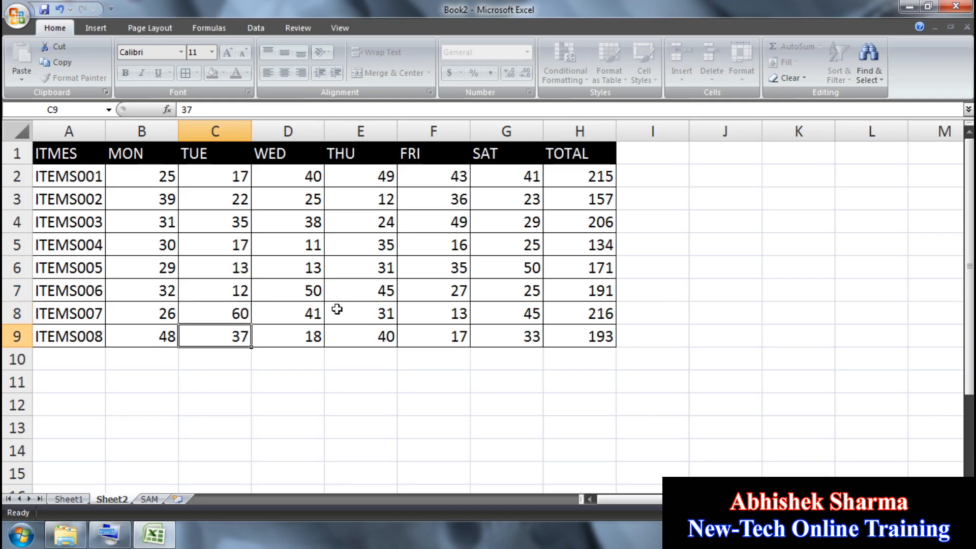
Step: Unprotect Sheet2 from the Format menu by entering the sheet password
{"action": "left_click_drag", "start_coordinate": [172, 177], "coordinate": [493, 331]}
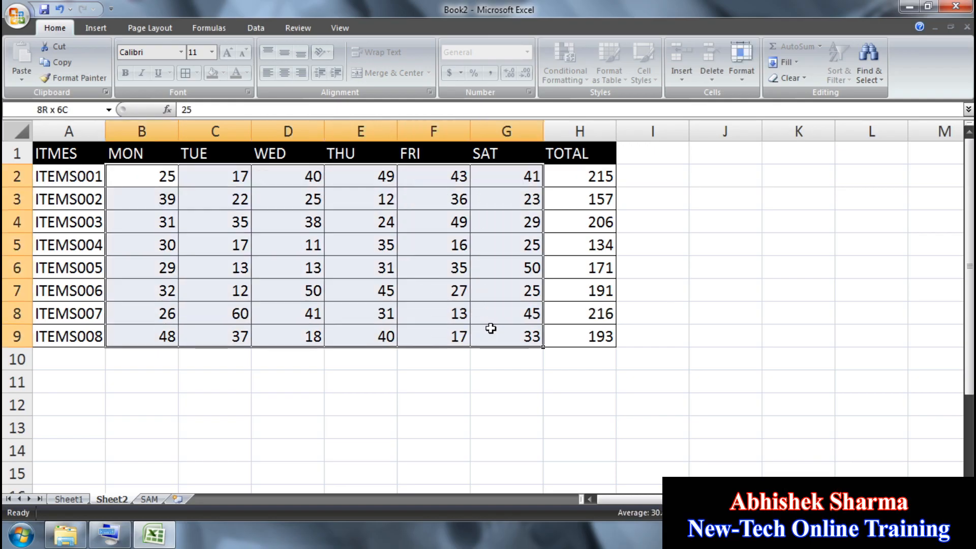
{"action": "left_click", "coordinate": [745, 81]}
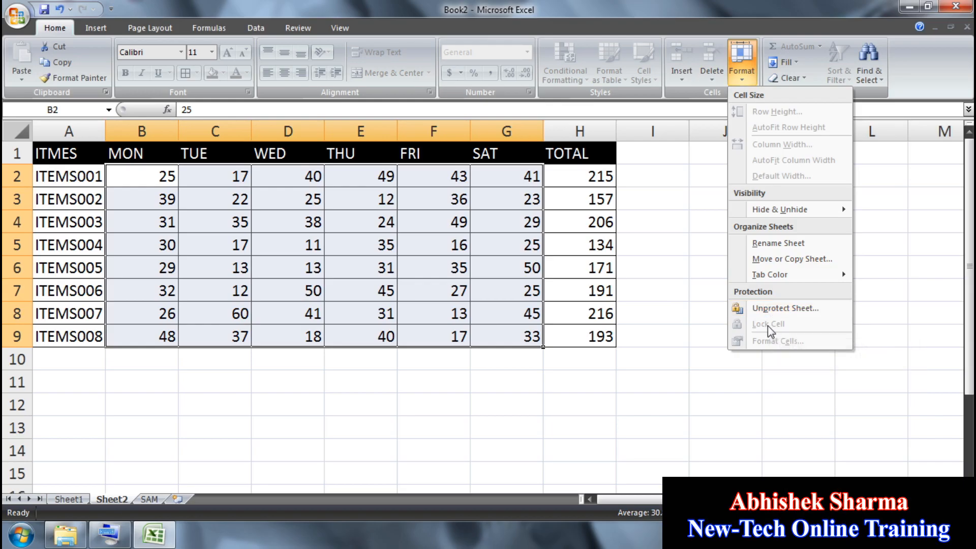
{"action": "left_click", "coordinate": [763, 309]}
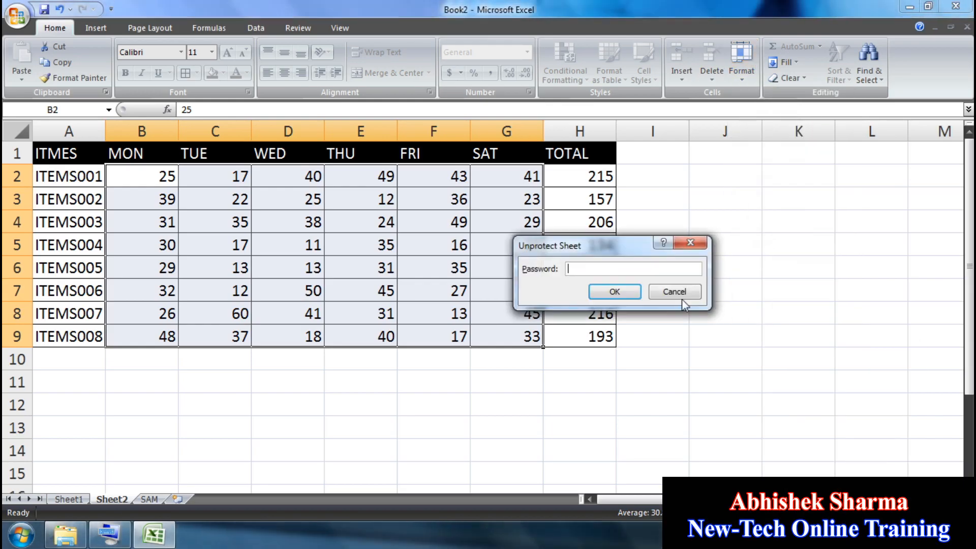
{"action": "type", "text": "123"}
{"action": "left_click", "coordinate": [616, 292]}
Step: Type test entries ERTER, ETWER and ET into H5, J6 and F4, then undo them
{"action": "left_click", "coordinate": [579, 244]}
{"action": "type", "text": "ERTER"}
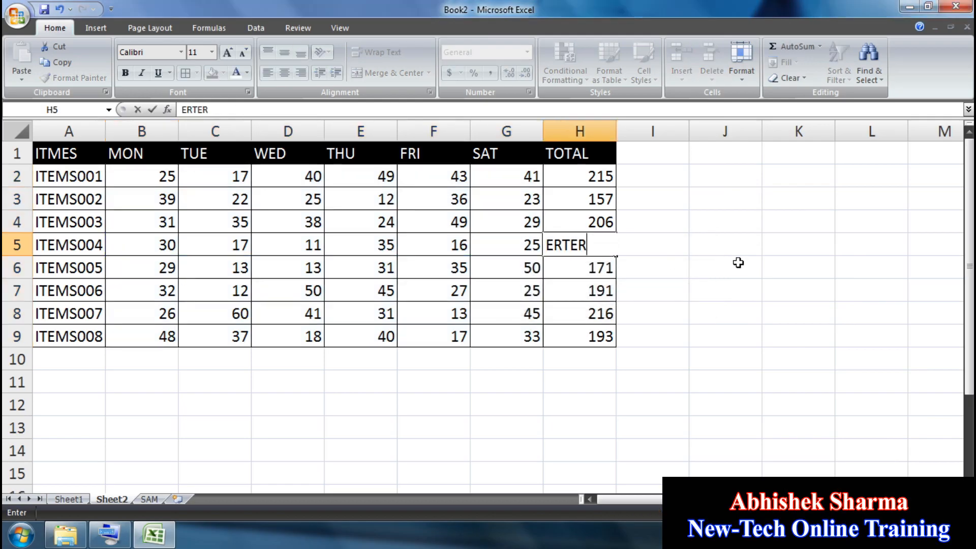
{"action": "left_click", "coordinate": [738, 262]}
{"action": "type", "text": "ETWER"}
{"action": "left_click", "coordinate": [407, 226]}
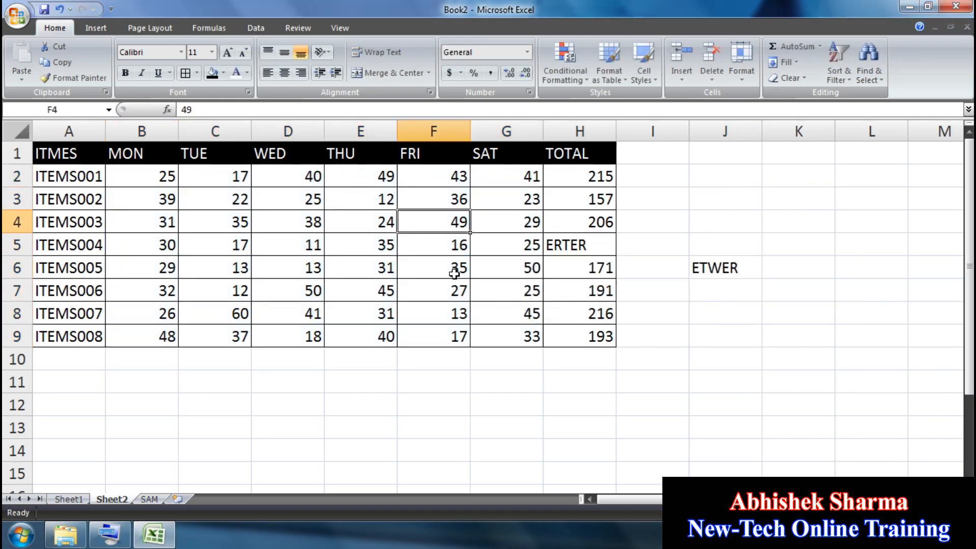
{"action": "type", "text": "ET"}
{"action": "left_click", "coordinate": [514, 377]}
{"action": "key", "text": "ctrl+z"}
{"action": "key", "text": "ctrl+z"}
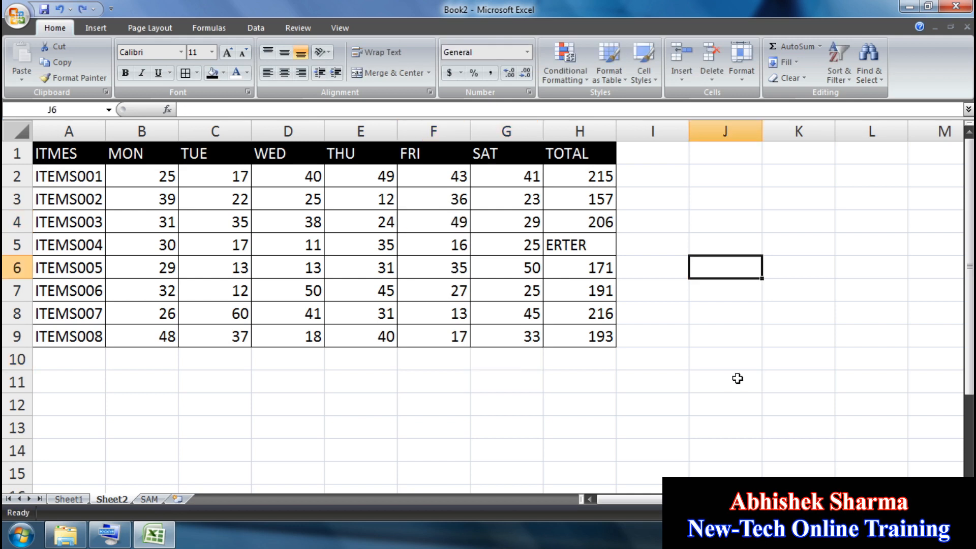
{"action": "key", "text": "ctrl+z"}
{"action": "left_click", "coordinate": [742, 268]}
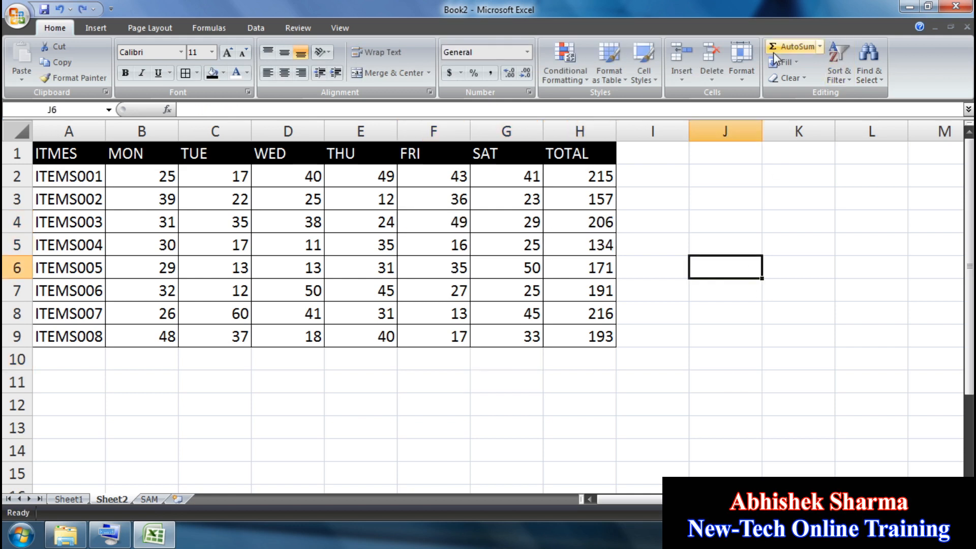
{"action": "left_click", "coordinate": [747, 76]}
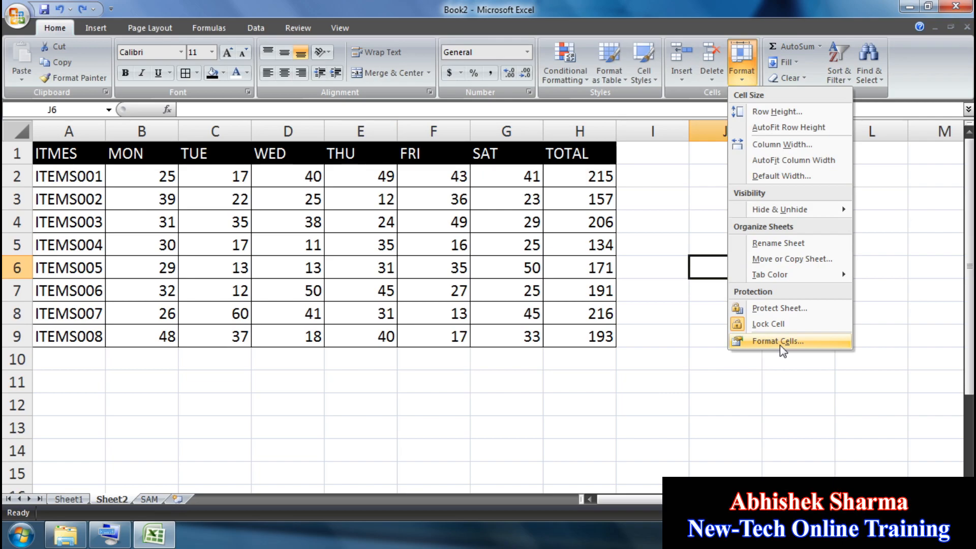
{"action": "left_click", "coordinate": [624, 374]}
Step: On the SAM sheet, enter QWERTY in C3 and fill it across C3:H11
{"action": "left_click", "coordinate": [149, 499]}
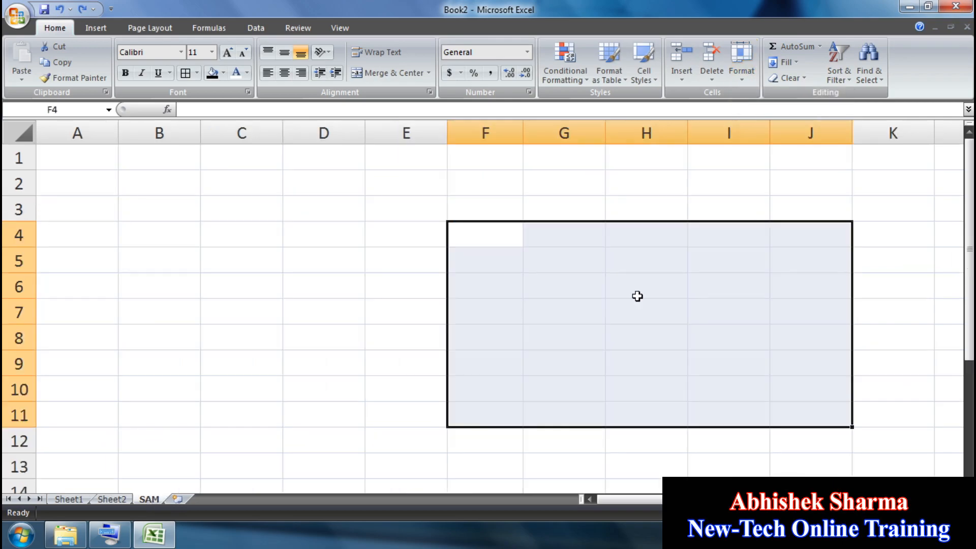
{"action": "left_click", "coordinate": [248, 210]}
{"action": "type", "text": "QWERTY"}
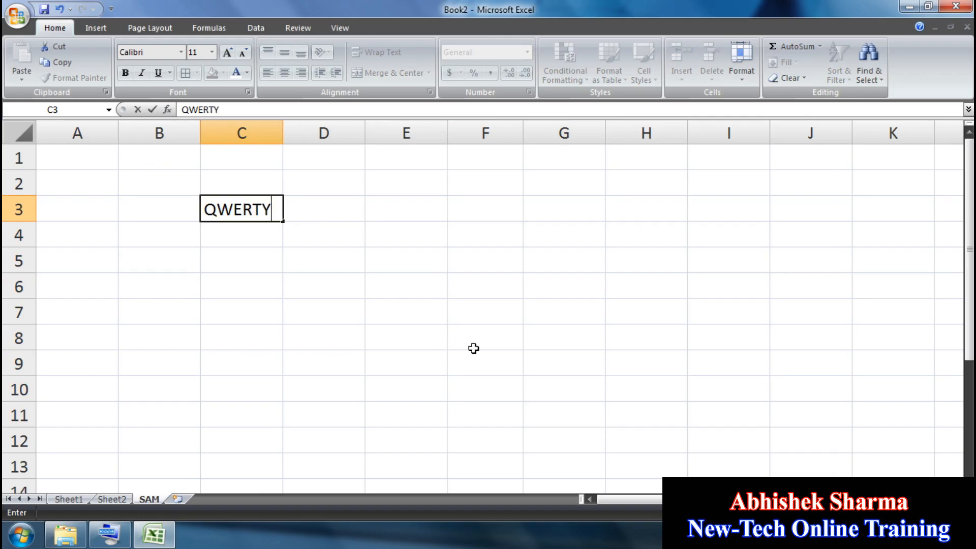
{"action": "left_click_drag", "start_coordinate": [647, 415], "coordinate": [279, 218]}
{"action": "key", "text": "ctrl+r"}
{"action": "key", "text": "ctrl+d"}
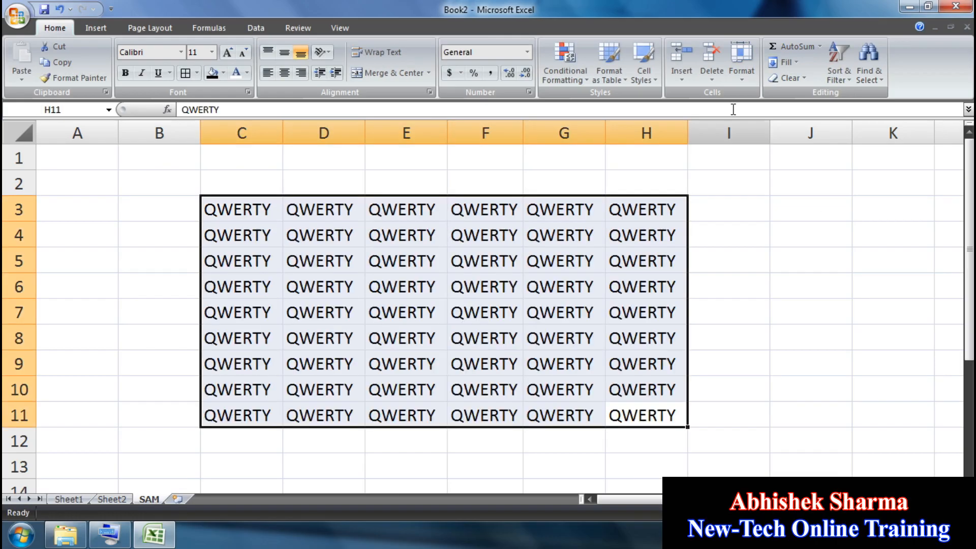
Step: Browse the Format Cells tabs (Alignment, Font, Border, Fill, Protection) without making changes
{"action": "left_click", "coordinate": [740, 71]}
{"action": "left_click", "coordinate": [770, 344]}
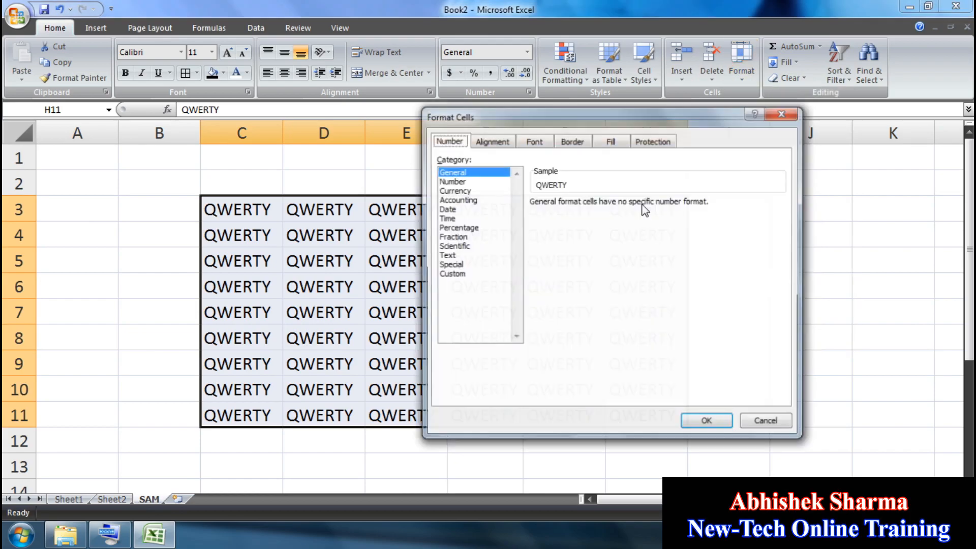
{"action": "left_click_drag", "start_coordinate": [573, 111], "coordinate": [707, 117]}
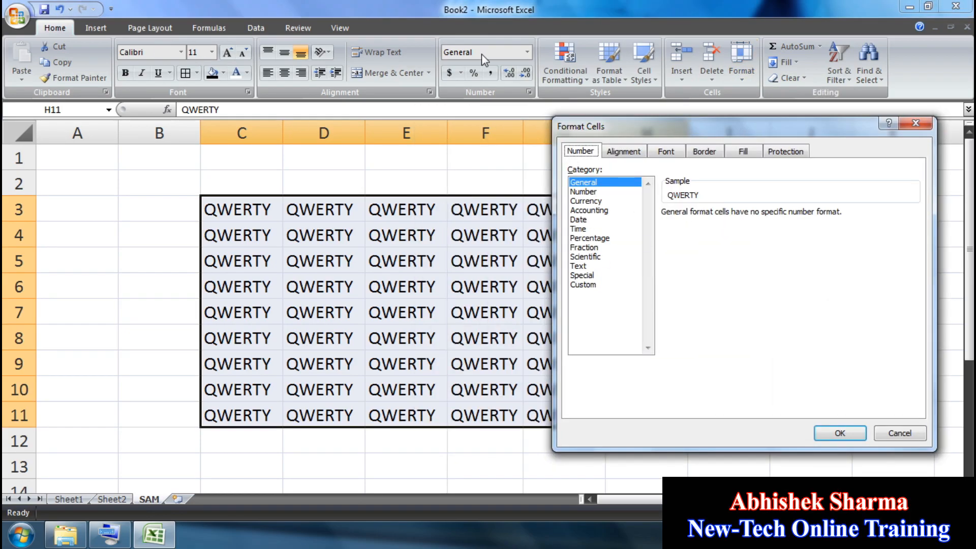
{"action": "left_click", "coordinate": [619, 151]}
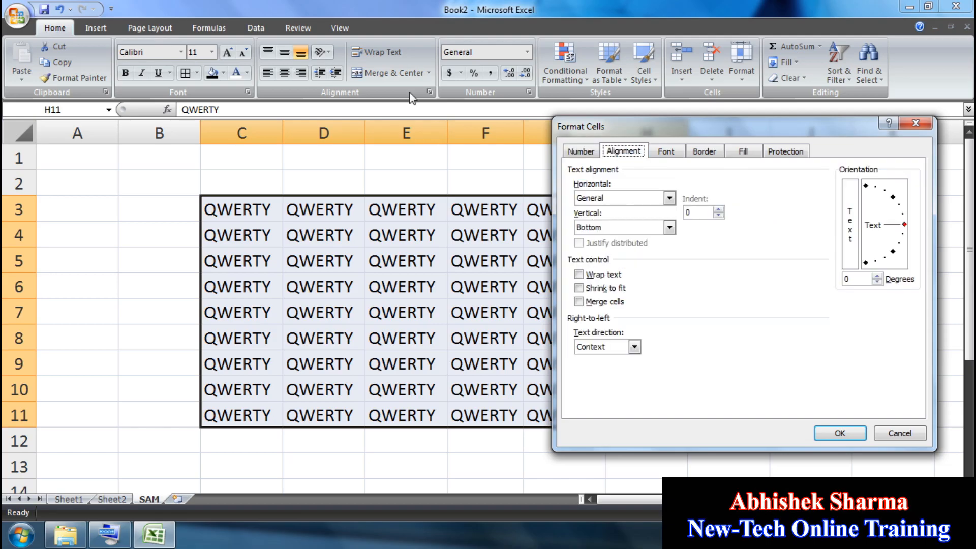
{"action": "left_click", "coordinate": [666, 151]}
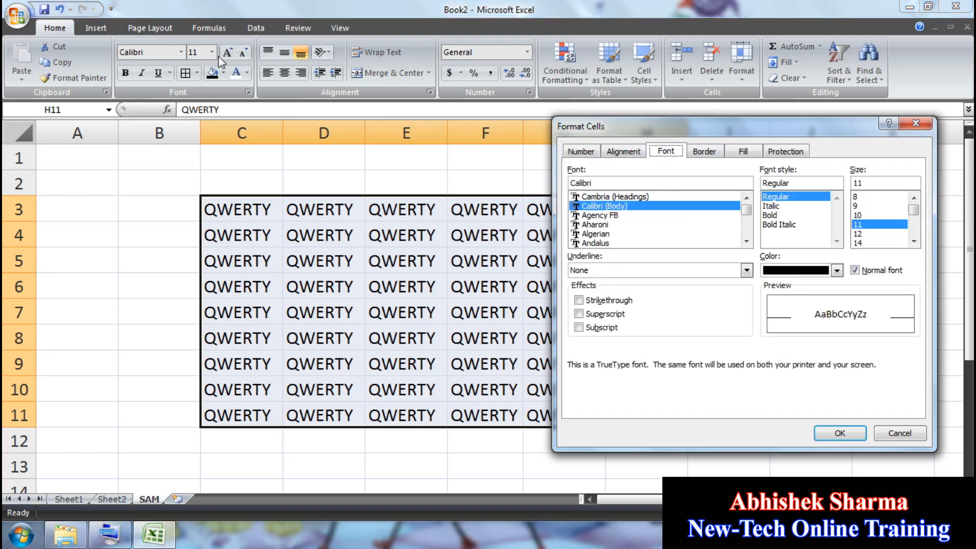
{"action": "left_click", "coordinate": [695, 151]}
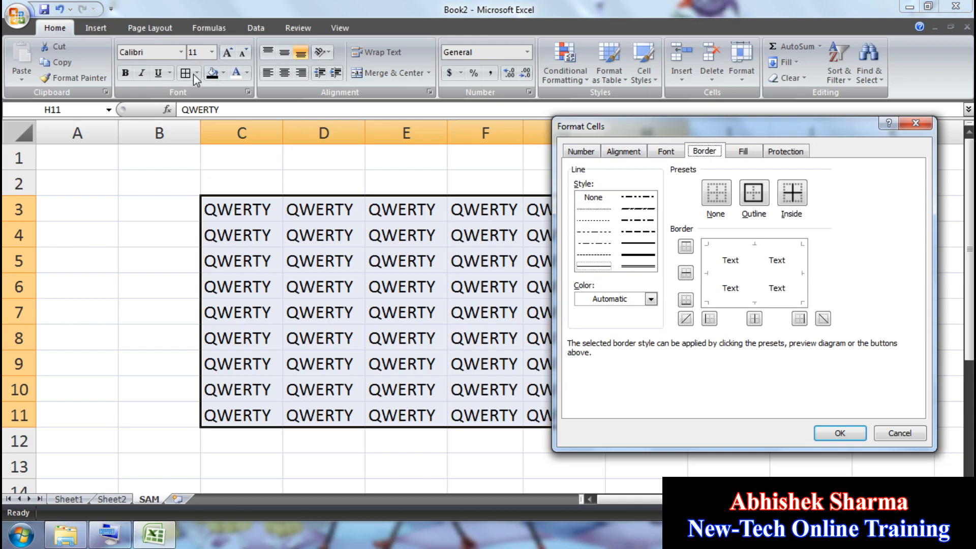
{"action": "left_click", "coordinate": [746, 152]}
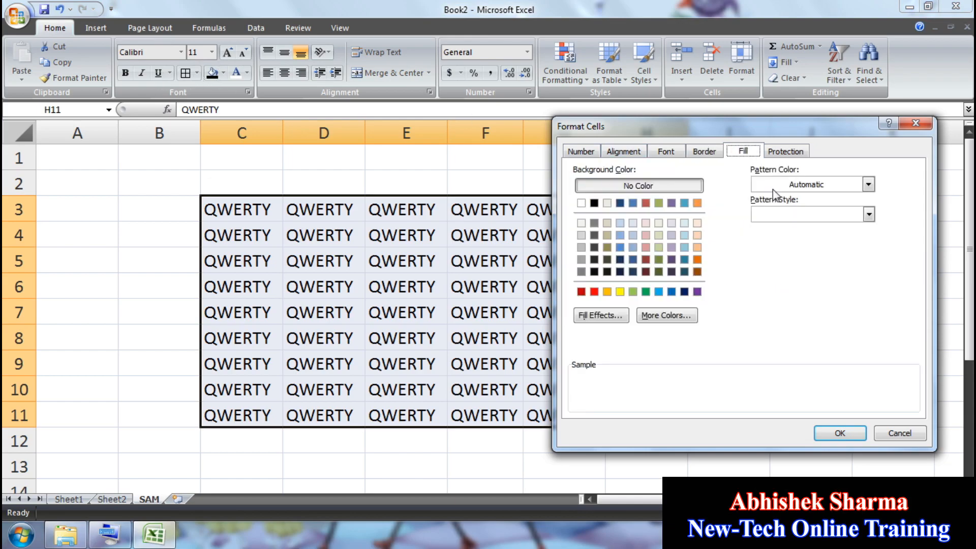
{"action": "left_click", "coordinate": [786, 151]}
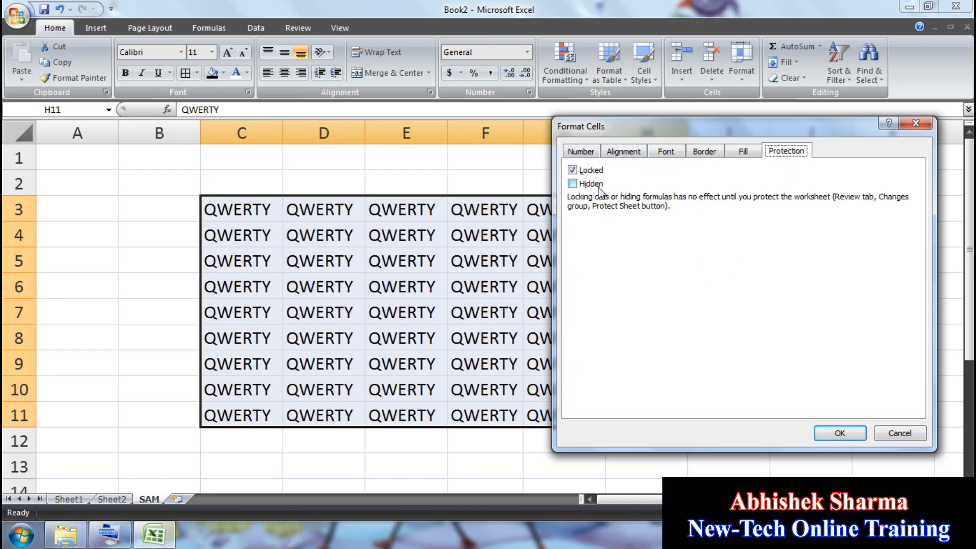
{"action": "left_click", "coordinate": [582, 152]}
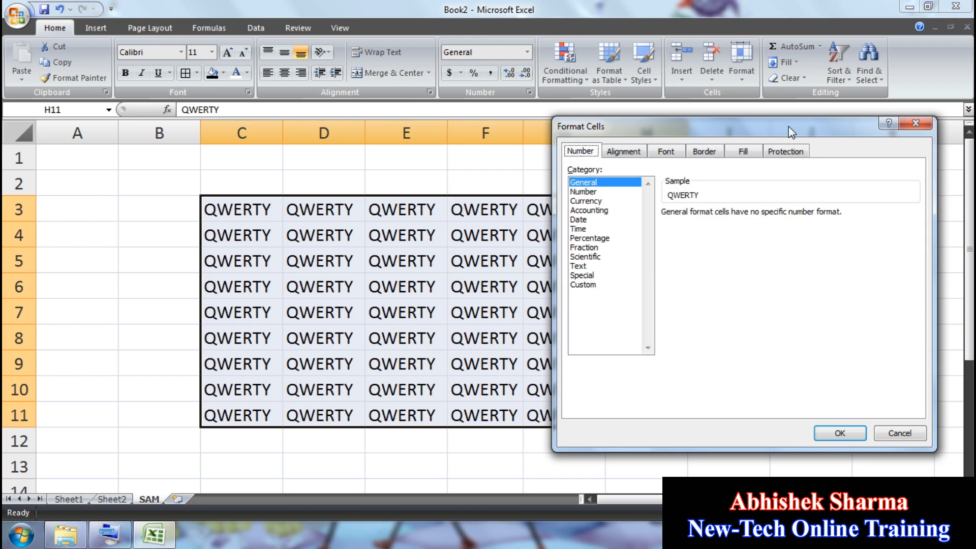
{"action": "left_click_drag", "start_coordinate": [789, 126], "coordinate": [485, 104]}
{"action": "left_click", "coordinate": [613, 103]}
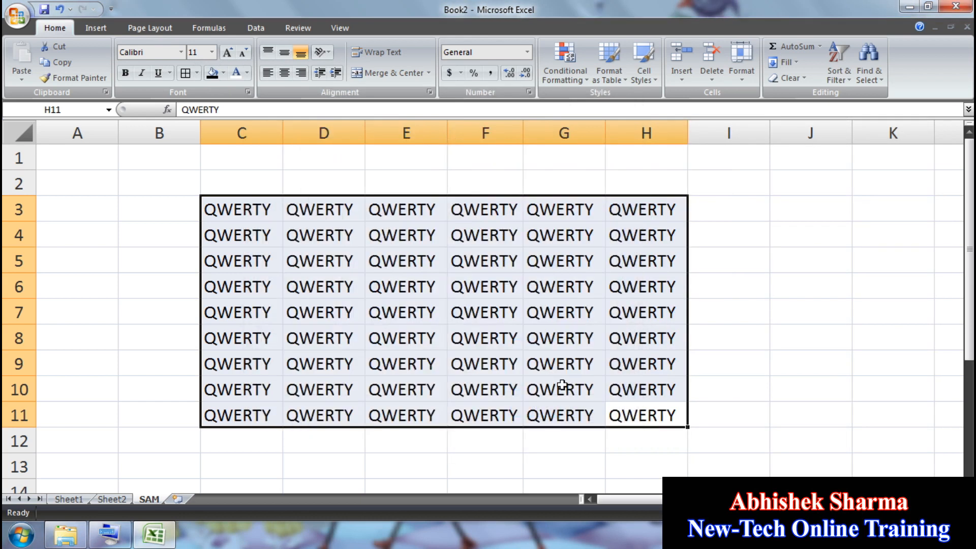
Step: Reopen Format Cells for C3:H11 and set the font colour to white
{"action": "left_click_drag", "start_coordinate": [251, 214], "coordinate": [622, 410]}
{"action": "left_click", "coordinate": [742, 61]}
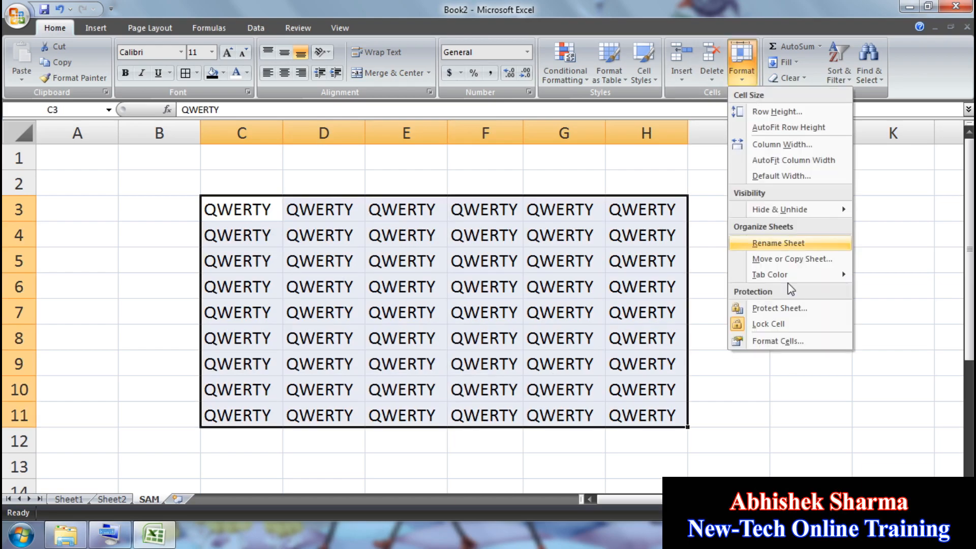
{"action": "left_click", "coordinate": [791, 342]}
{"action": "left_click_drag", "start_coordinate": [496, 112], "coordinate": [705, 142]}
{"action": "left_click", "coordinate": [734, 150]}
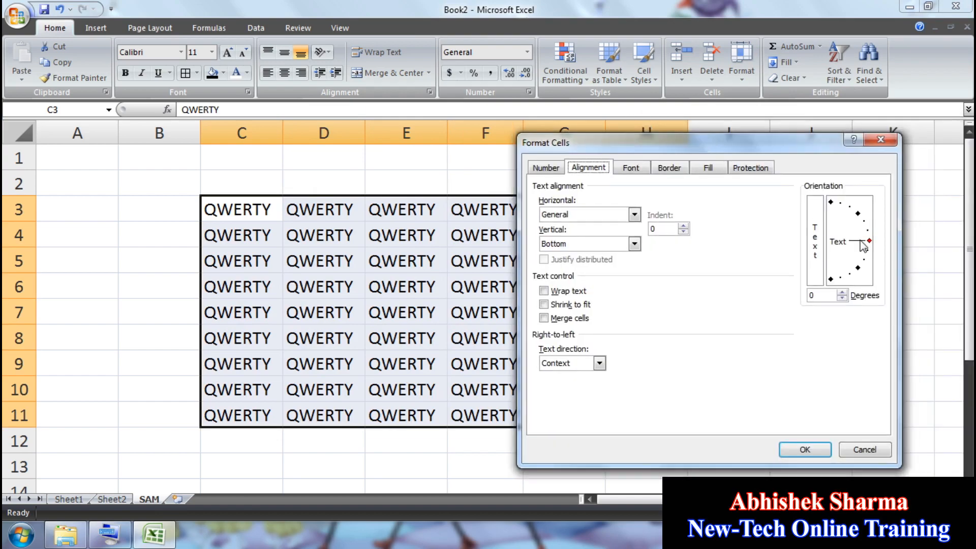
{"action": "left_click", "coordinate": [633, 169]}
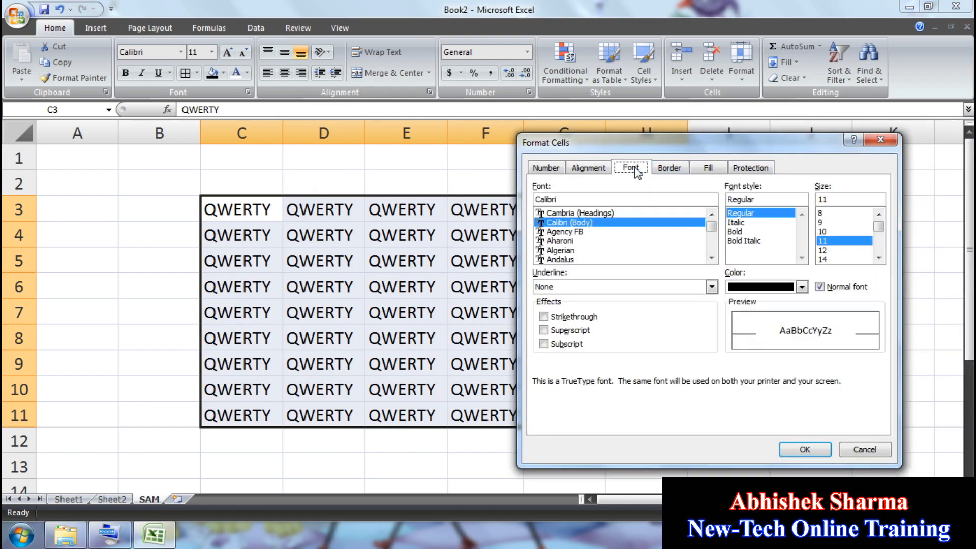
{"action": "left_click", "coordinate": [801, 287]}
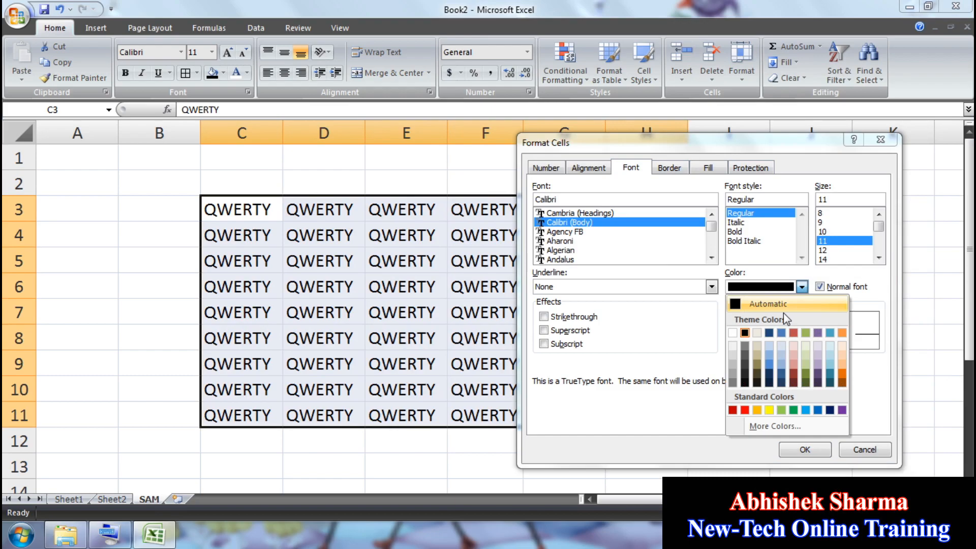
{"action": "left_click", "coordinate": [731, 333]}
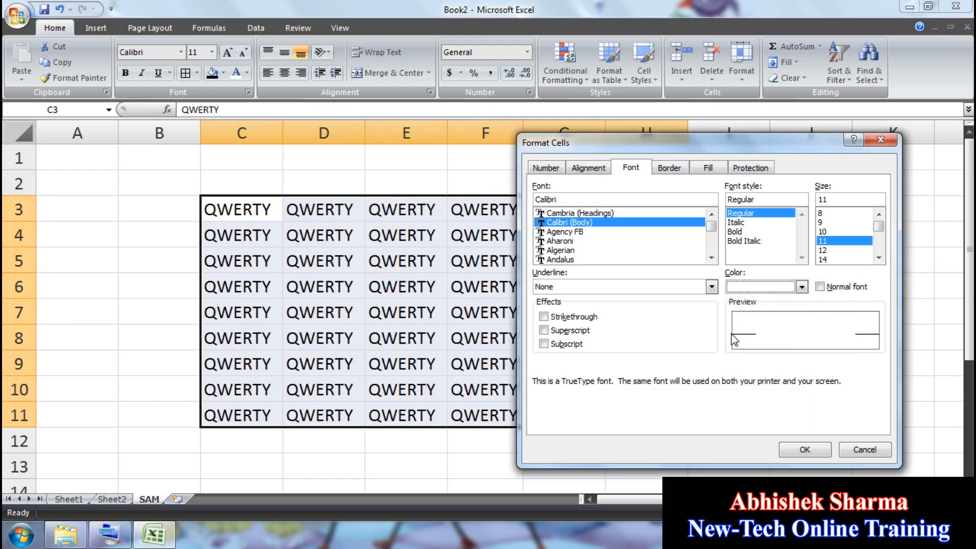
Step: Apply thick red outline and inside borders to the block
{"action": "left_click", "coordinate": [678, 169]}
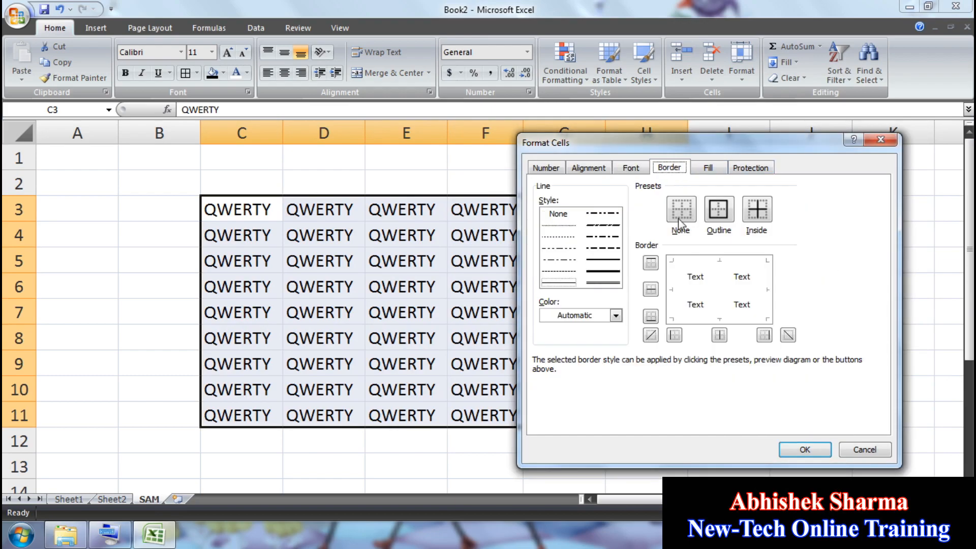
{"action": "left_click", "coordinate": [721, 215]}
{"action": "left_click", "coordinate": [758, 217]}
{"action": "left_click", "coordinate": [617, 273]}
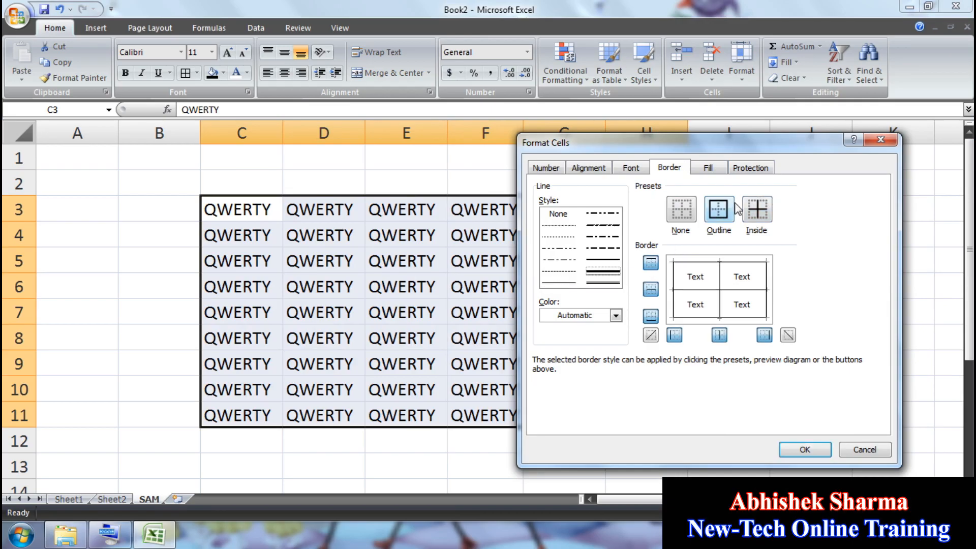
{"action": "left_click", "coordinate": [762, 214]}
{"action": "left_click", "coordinate": [718, 208]}
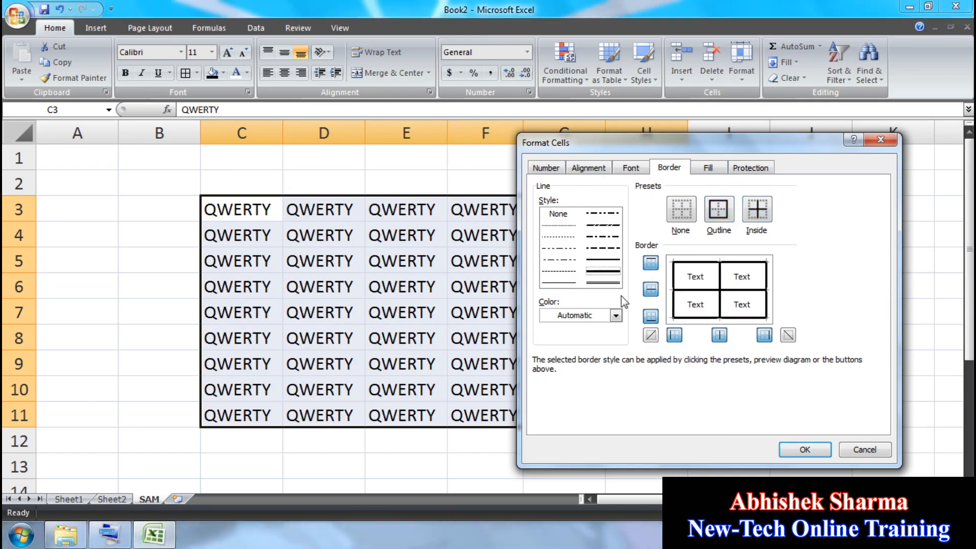
{"action": "left_click", "coordinate": [615, 315]}
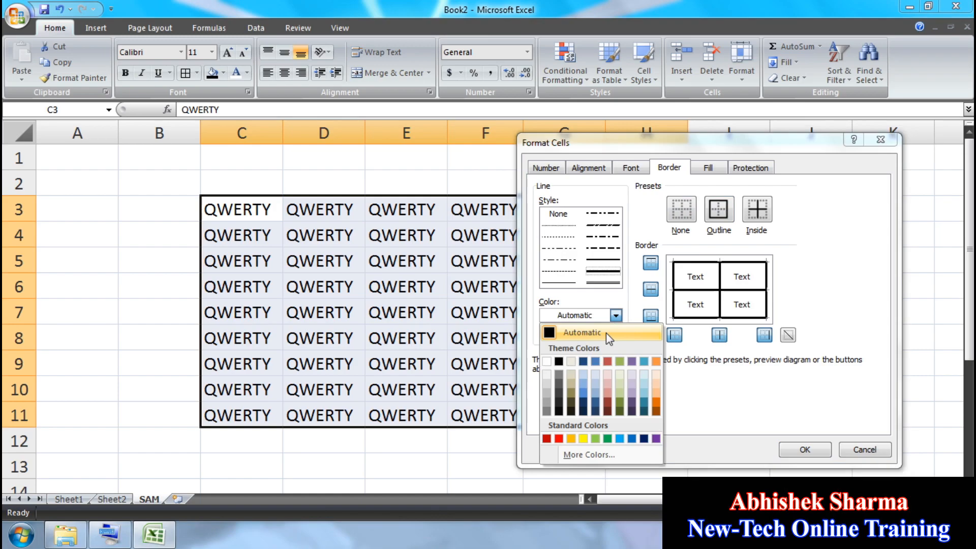
{"action": "left_click", "coordinate": [565, 437]}
{"action": "left_click", "coordinate": [731, 206]}
{"action": "left_click", "coordinate": [758, 208]}
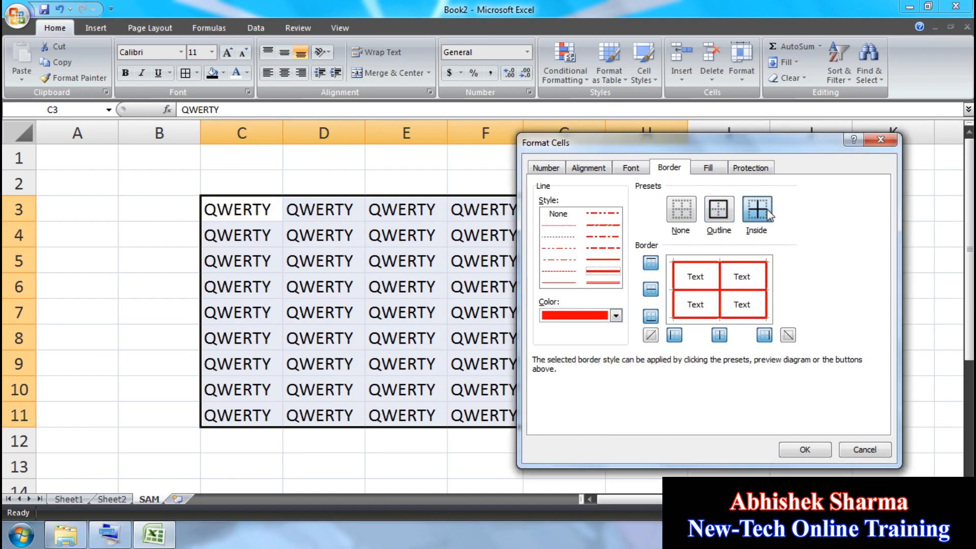
Step: Fill the block dark blue and apply all the formatting
{"action": "left_click", "coordinate": [708, 168]}
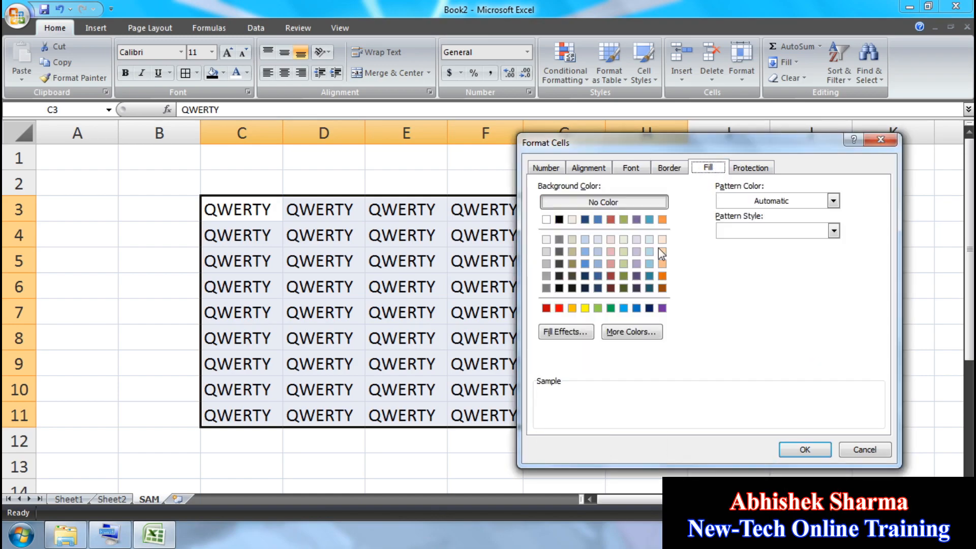
{"action": "left_click", "coordinate": [649, 308]}
{"action": "left_click", "coordinate": [805, 449]}
{"action": "left_click", "coordinate": [835, 288]}
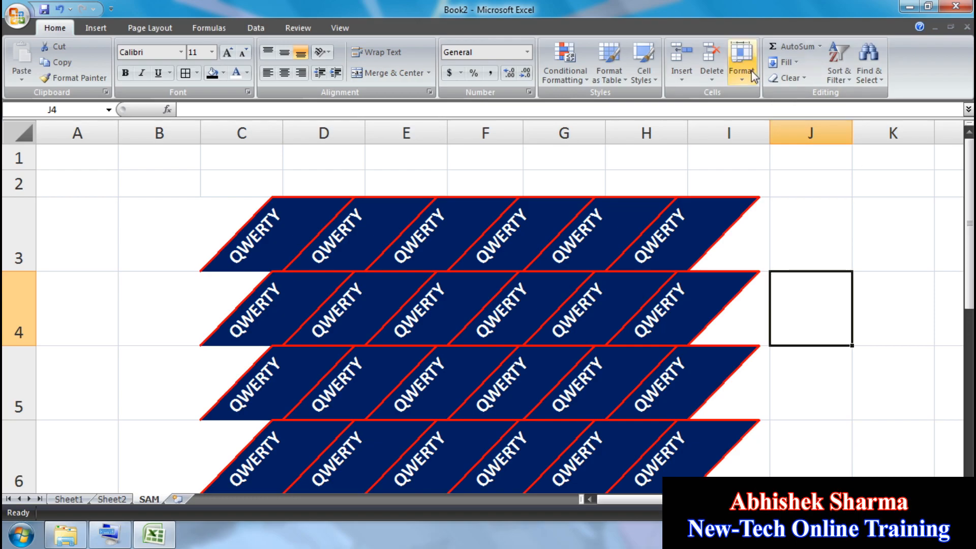
Step: Cancel the save, undo the slanted formatting, and delete the QWERTY block C3:H11
{"action": "left_click", "coordinate": [50, 10]}
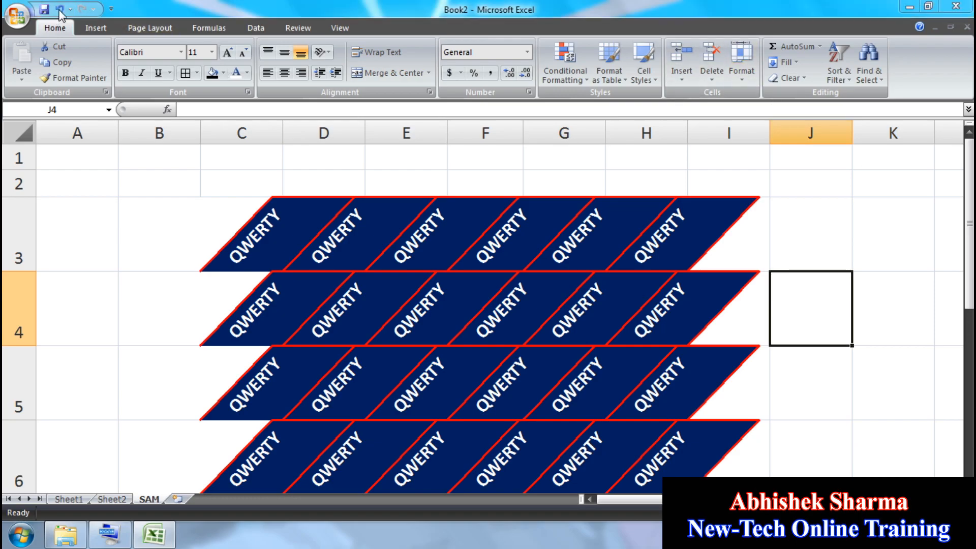
{"action": "left_click", "coordinate": [466, 7]}
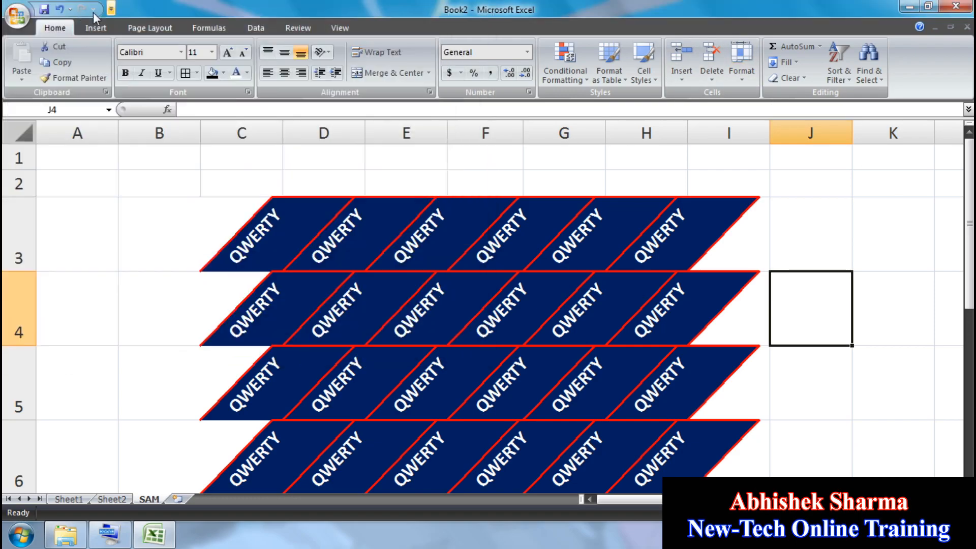
{"action": "left_click", "coordinate": [60, 8]}
{"action": "left_click", "coordinate": [703, 238]}
{"action": "left_click_drag", "start_coordinate": [251, 216], "coordinate": [648, 417]}
{"action": "key", "text": "Delete"}
Step: Enter H2O, C2 and C3 into cells C4, C5 and C6
{"action": "left_click", "coordinate": [246, 229]}
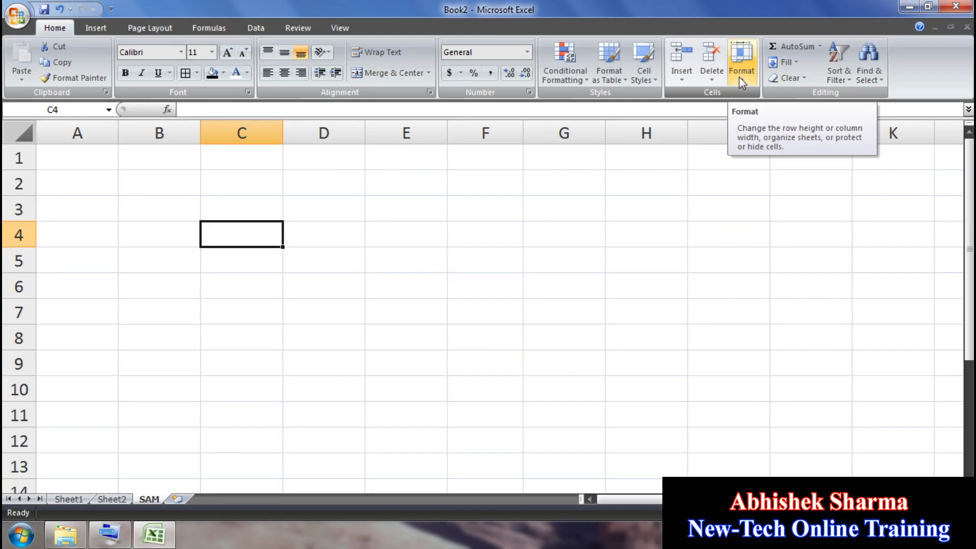
{"action": "type", "text": "H2"}
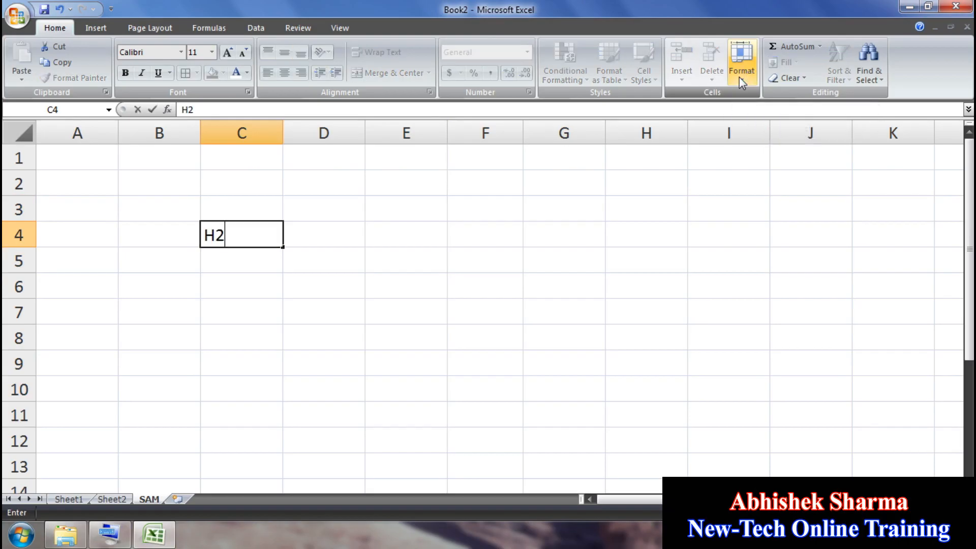
{"action": "type", "text": "O"}
{"action": "key", "text": "Return"}
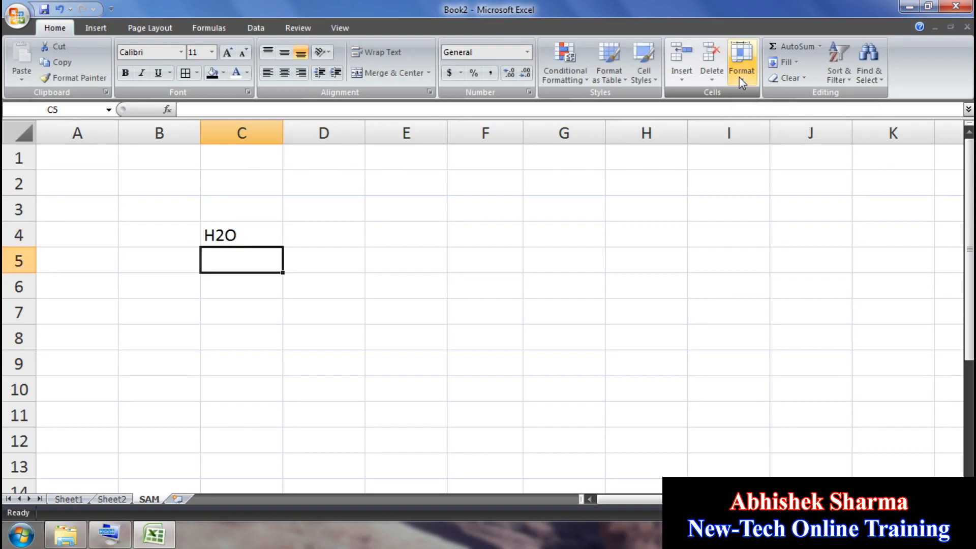
{"action": "type", "text": "C2"}
{"action": "key", "text": "Return"}
{"action": "type", "text": "C3"}
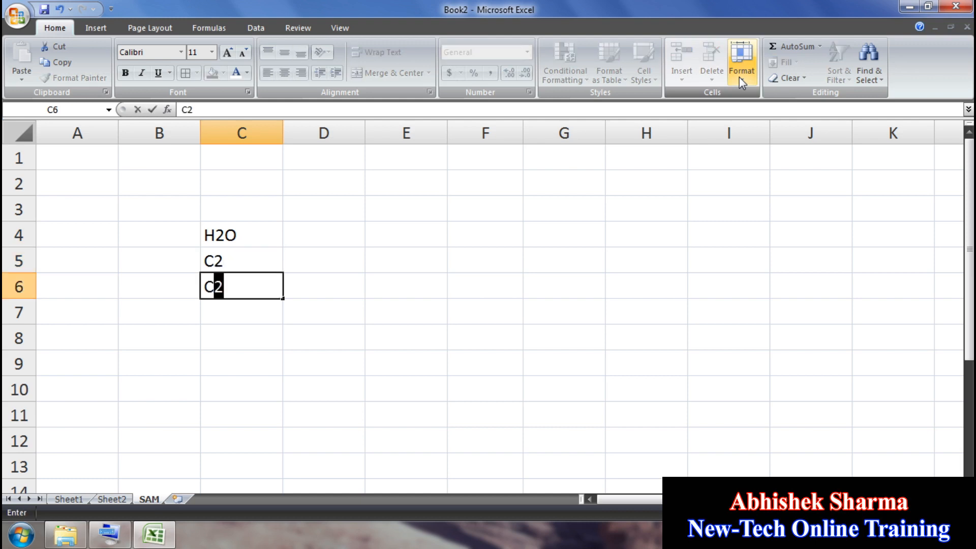
{"action": "key", "text": "Return"}
Step: Make the 2 in H2O (C4) subscript
{"action": "left_click", "coordinate": [218, 234]}
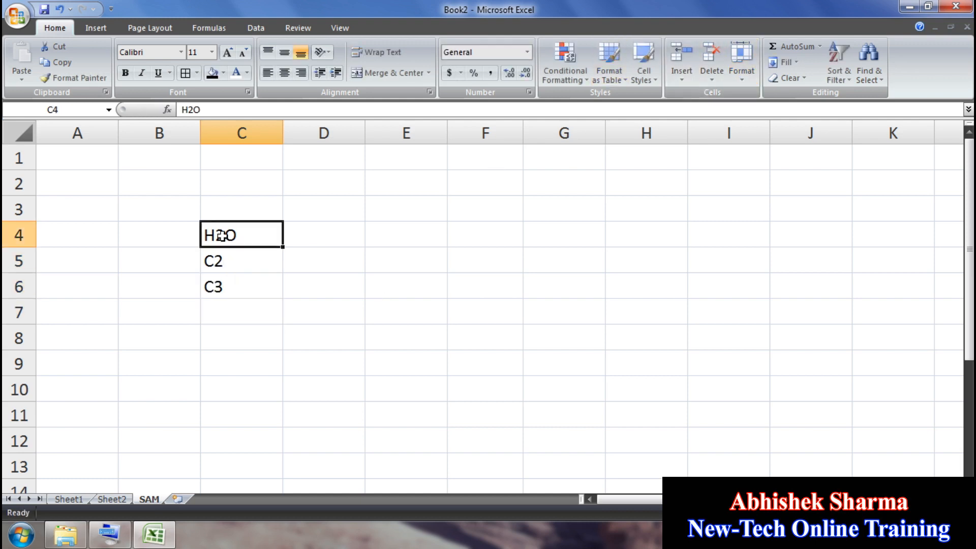
{"action": "double_click", "coordinate": [220, 235]}
{"action": "left_click_drag", "start_coordinate": [220, 235], "coordinate": [216, 235]}
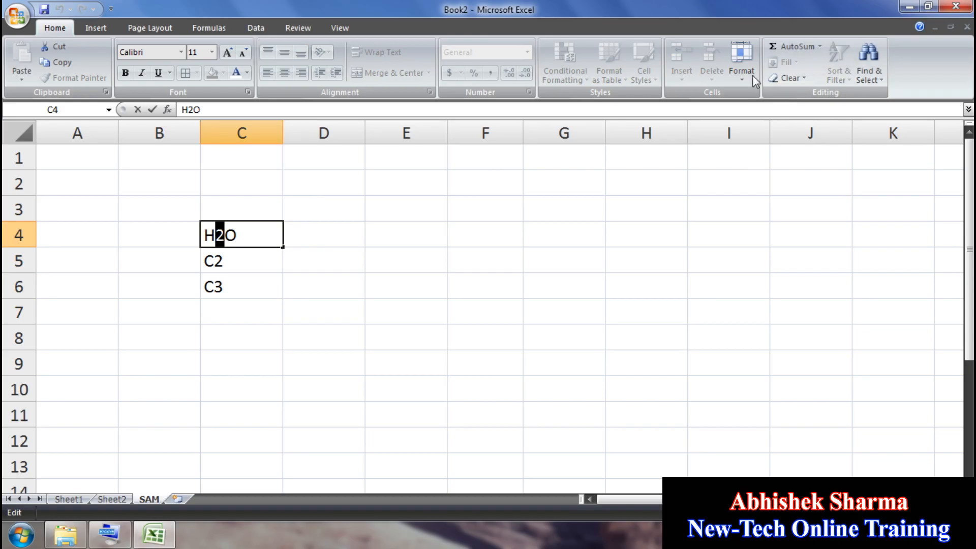
{"action": "left_click", "coordinate": [741, 64]}
{"action": "left_click", "coordinate": [765, 343]}
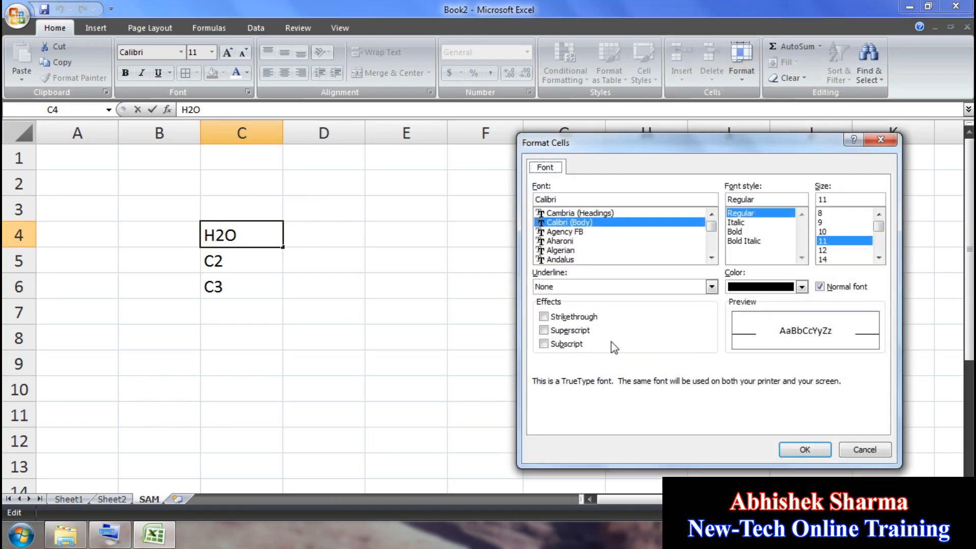
{"action": "left_click", "coordinate": [564, 344]}
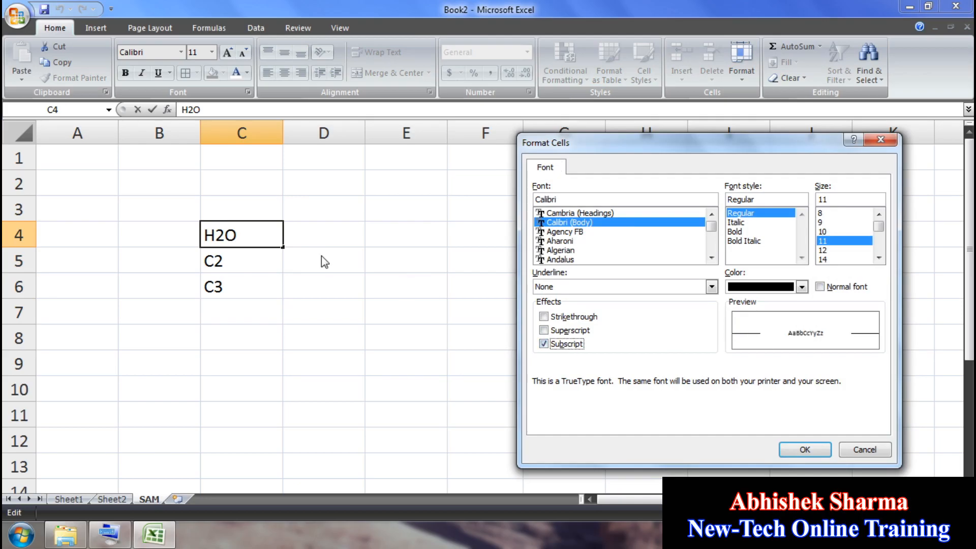
{"action": "left_click", "coordinate": [804, 450]}
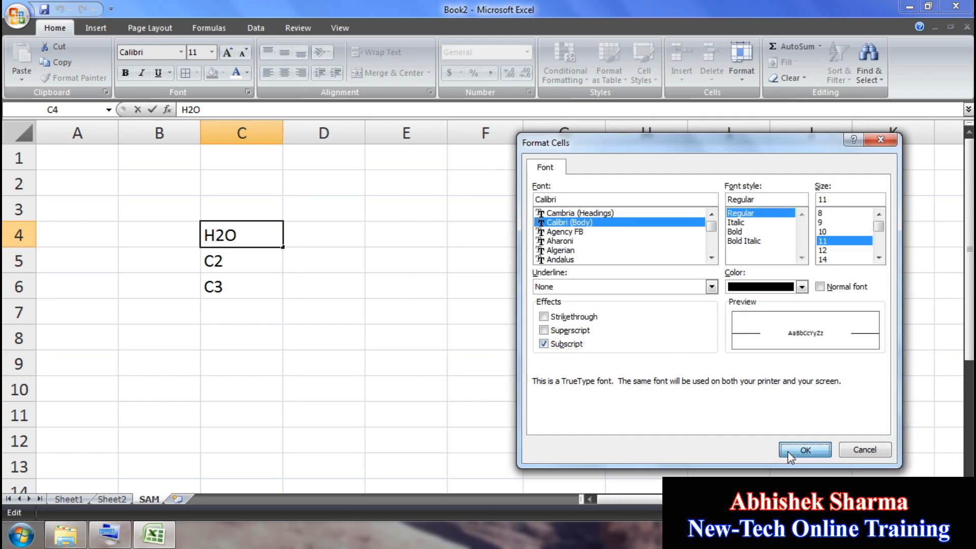
Step: Make the 2 in C2 (C5) superscript
{"action": "left_click", "coordinate": [229, 261]}
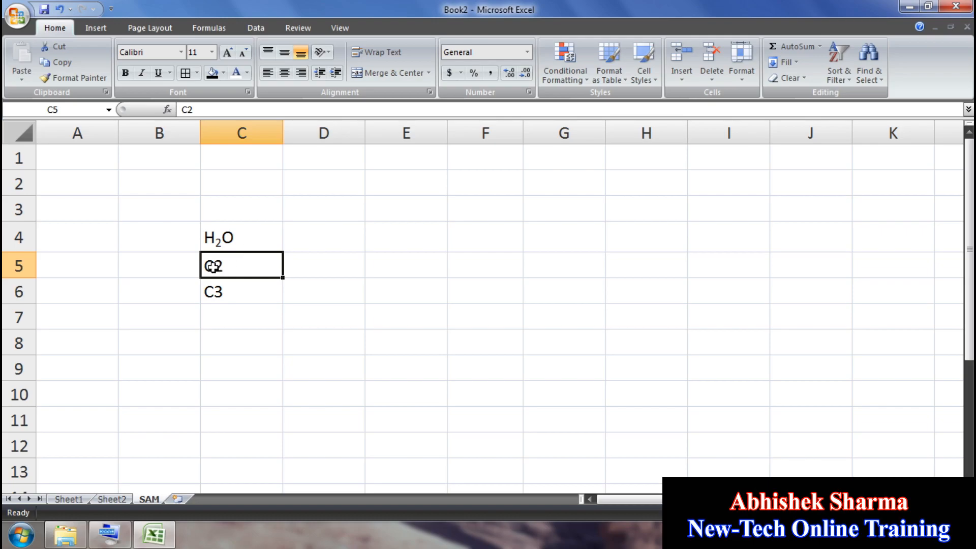
{"action": "double_click", "coordinate": [224, 266]}
{"action": "left_click_drag", "start_coordinate": [224, 267], "coordinate": [218, 266]}
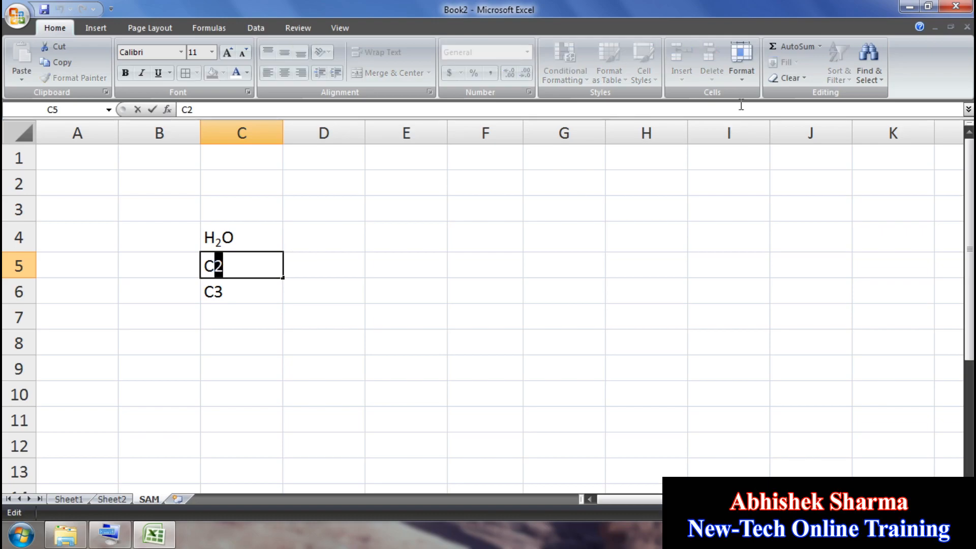
{"action": "left_click", "coordinate": [743, 77]}
{"action": "left_click", "coordinate": [773, 343]}
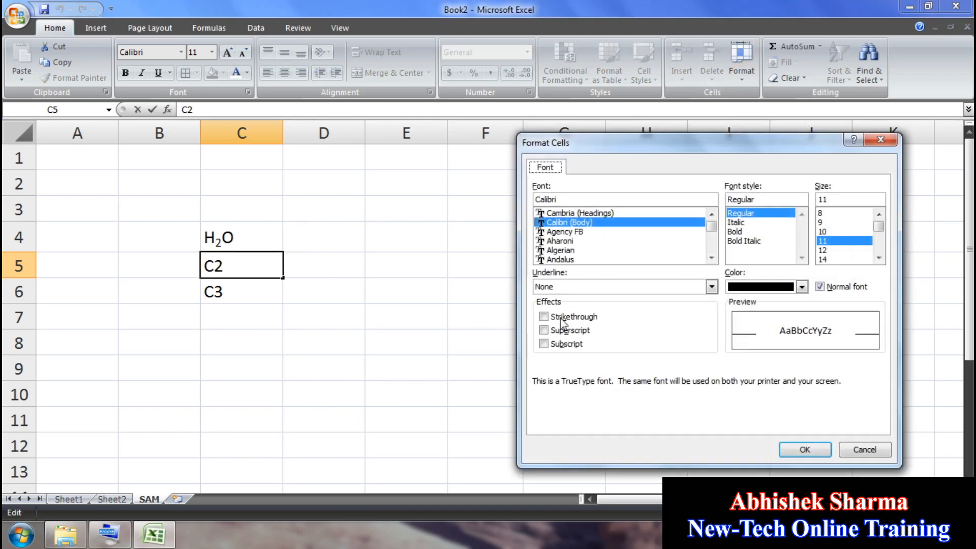
{"action": "left_click", "coordinate": [564, 331]}
{"action": "left_click", "coordinate": [805, 450]}
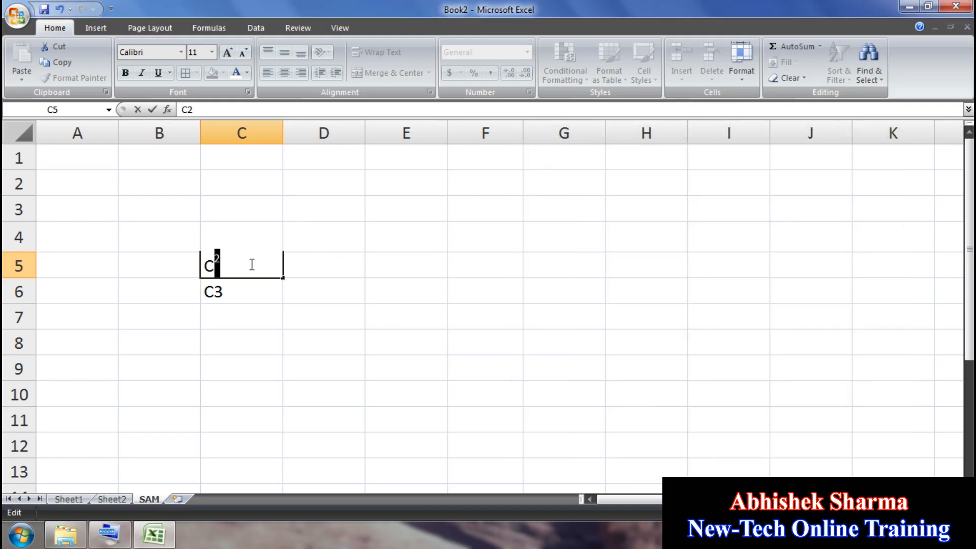
Step: Make the 3 in C3 (C6) superscript
{"action": "left_click", "coordinate": [246, 298]}
{"action": "double_click", "coordinate": [238, 289]}
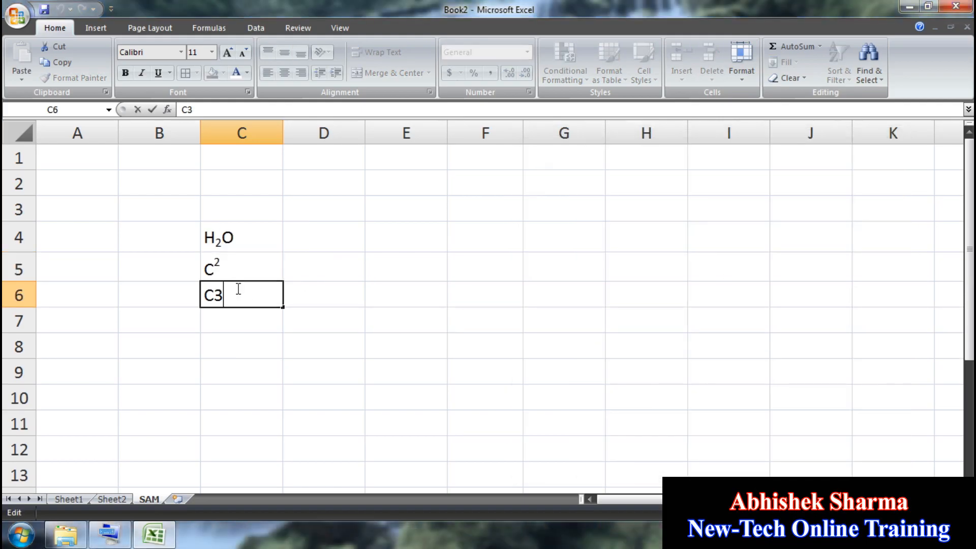
{"action": "left_click_drag", "start_coordinate": [225, 295], "coordinate": [214, 295]}
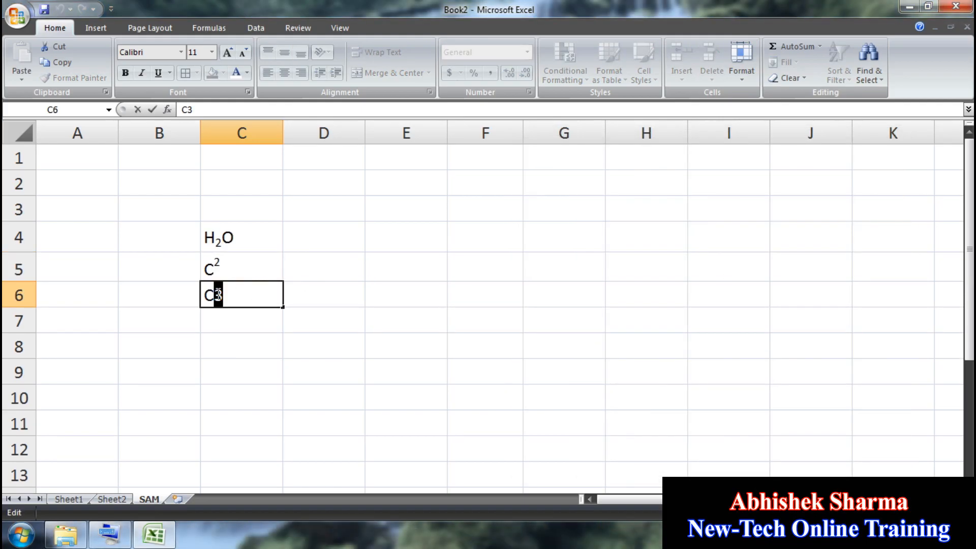
{"action": "left_click", "coordinate": [744, 76]}
{"action": "left_click", "coordinate": [777, 340]}
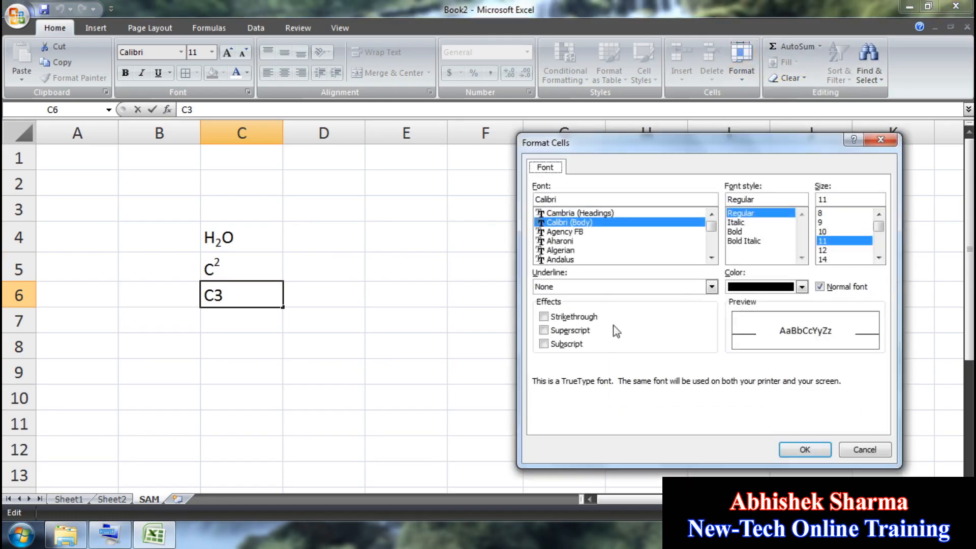
{"action": "left_click", "coordinate": [587, 331]}
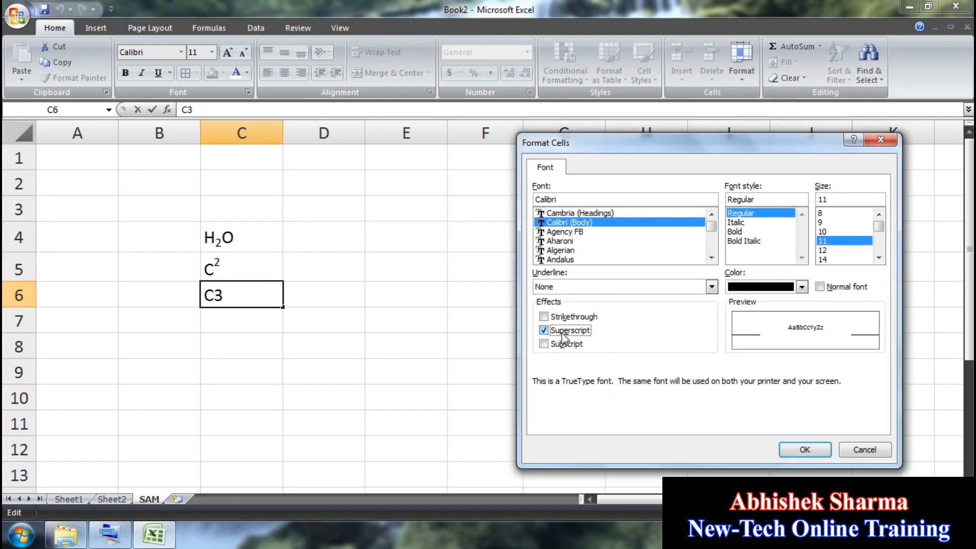
{"action": "left_click", "coordinate": [805, 450]}
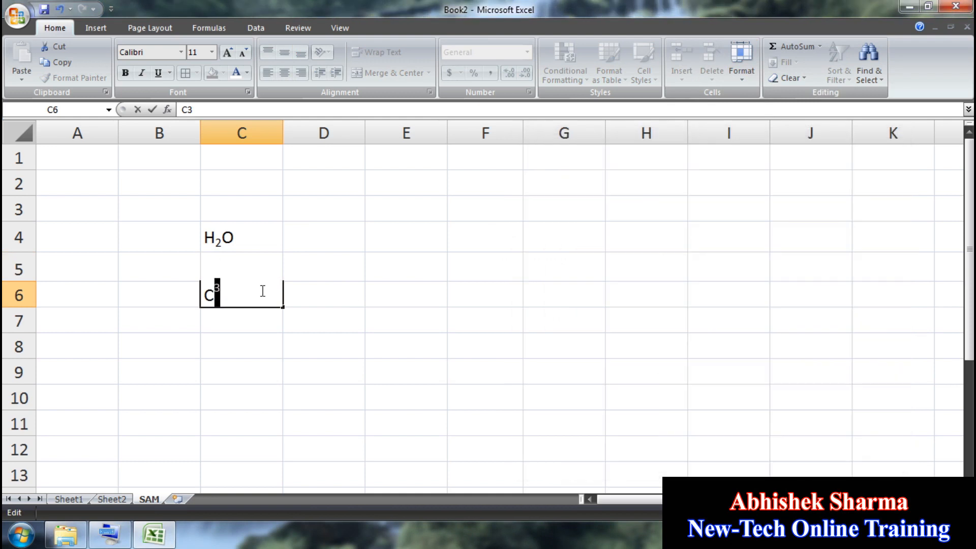
Step: Clear the examples from B3:E10
{"action": "left_click", "coordinate": [303, 300]}
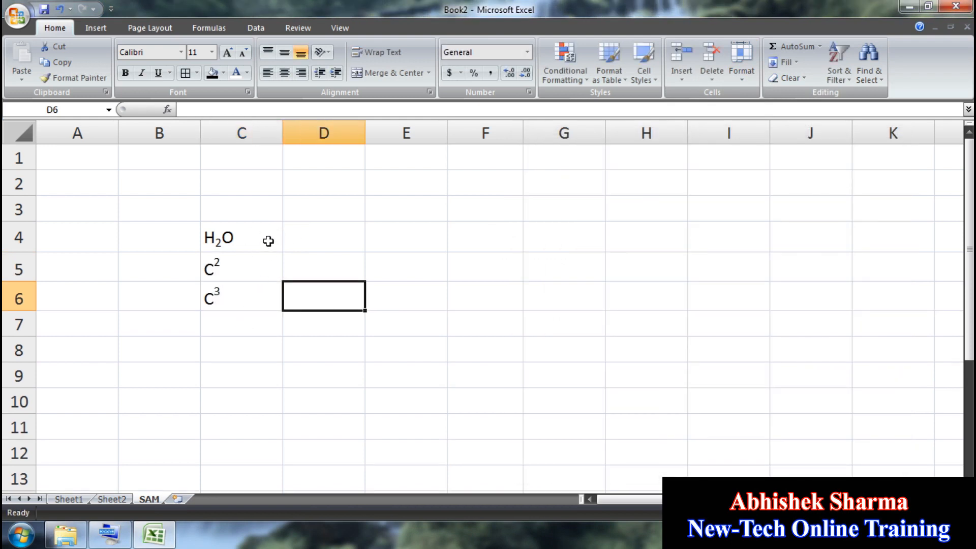
{"action": "left_click_drag", "start_coordinate": [196, 215], "coordinate": [367, 402]}
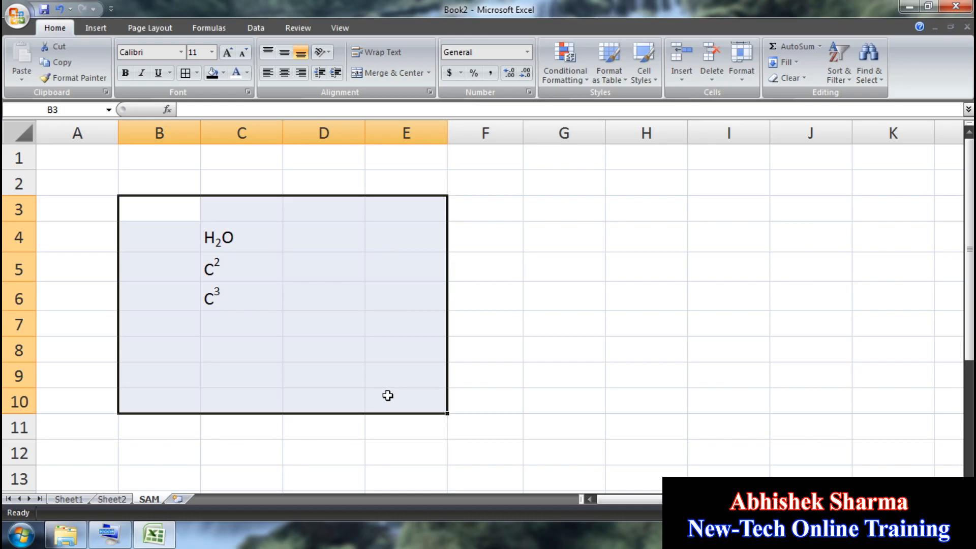
{"action": "key", "text": "Delete"}
{"action": "left_click", "coordinate": [427, 257]}
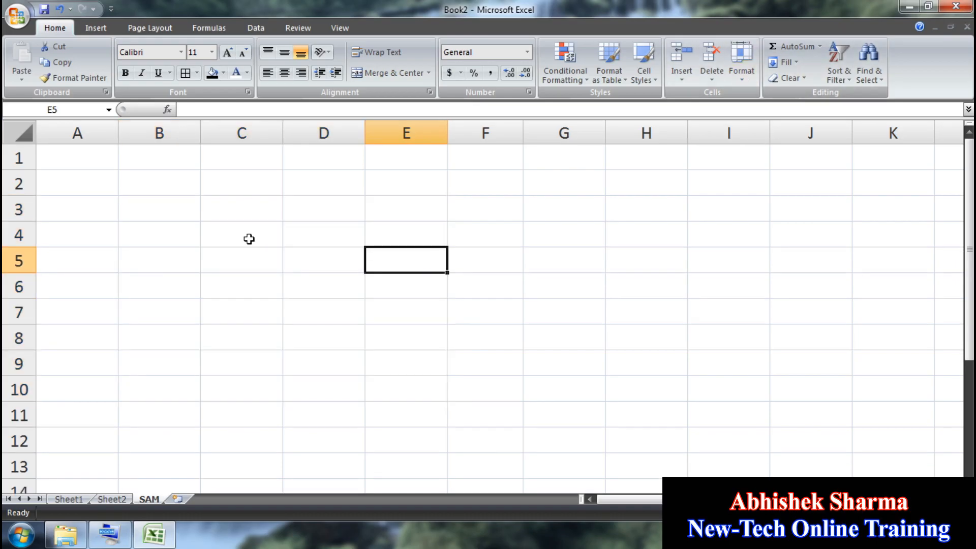
{"action": "left_click", "coordinate": [90, 166]}
{"action": "type", "text": "Q"}
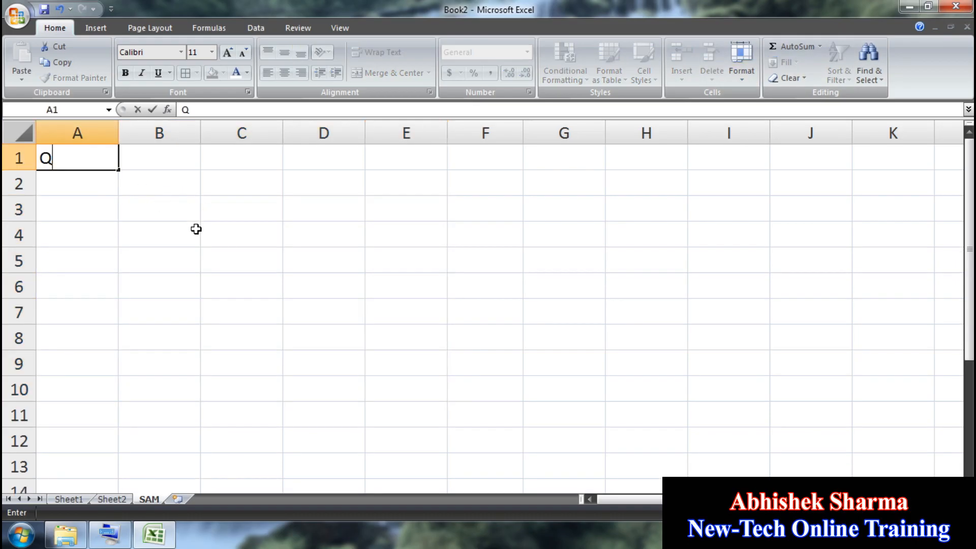
{"action": "type", "text": "WERTY"}
{"action": "left_click_drag", "start_coordinate": [407, 312], "coordinate": [345, 277]}
{"action": "key", "text": "ctrl+r"}
{"action": "key", "text": "ctrl+d"}
{"action": "left_click", "coordinate": [238, 277]}
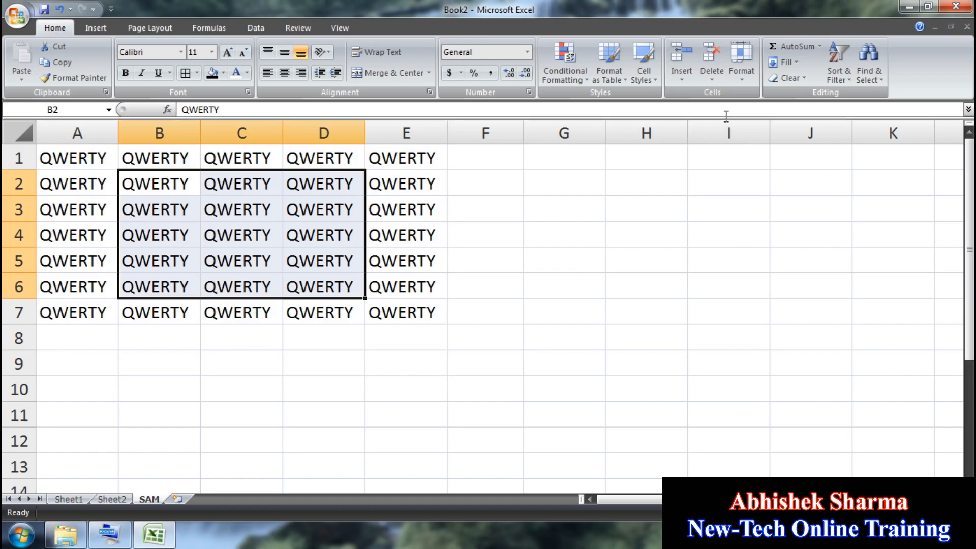
{"action": "left_click", "coordinate": [743, 80]}
{"action": "left_click", "coordinate": [782, 339]}
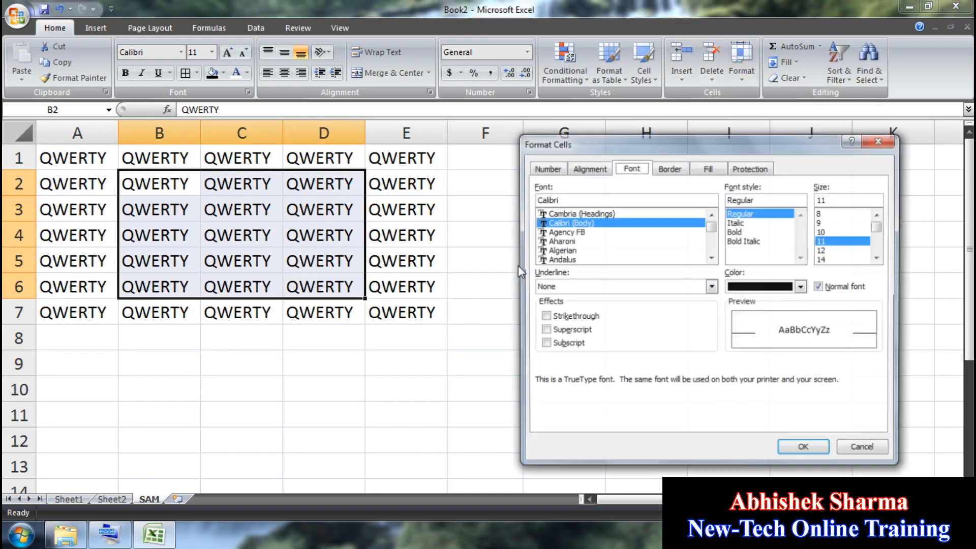
{"action": "left_click", "coordinate": [576, 315]}
{"action": "left_click", "coordinate": [806, 447]}
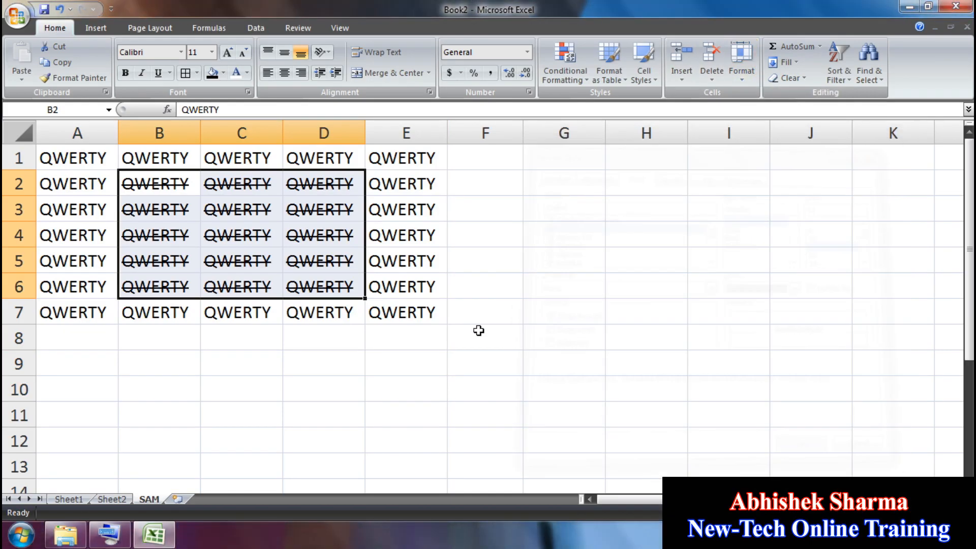
{"action": "left_click", "coordinate": [478, 331]}
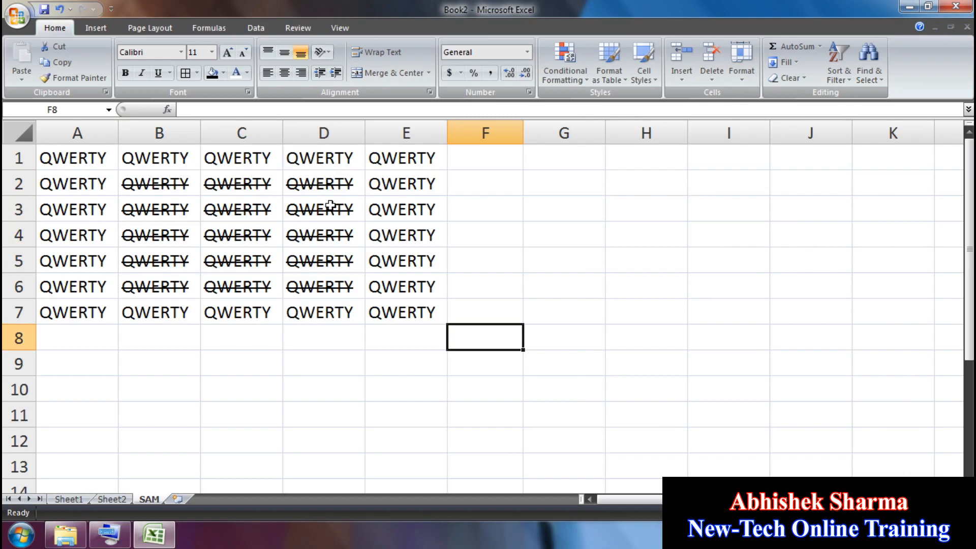
{"action": "left_click_drag", "start_coordinate": [321, 287], "coordinate": [169, 193]}
{"action": "left_click", "coordinate": [742, 77]}
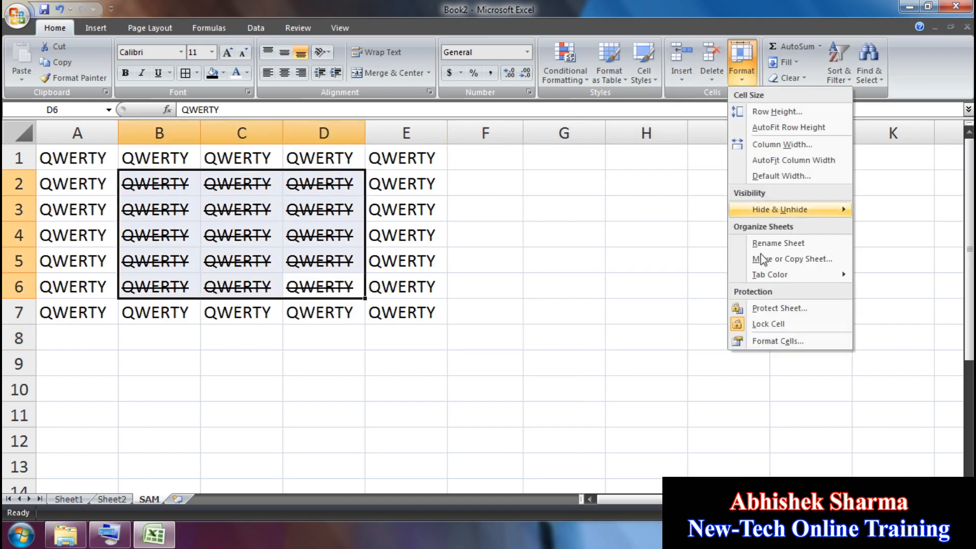
{"action": "left_click", "coordinate": [774, 338]}
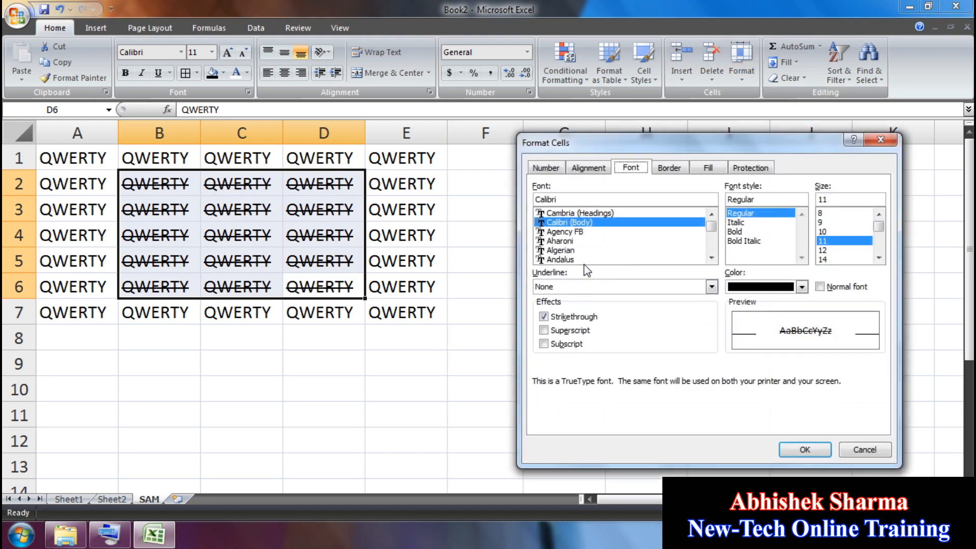
{"action": "left_click", "coordinate": [584, 319]}
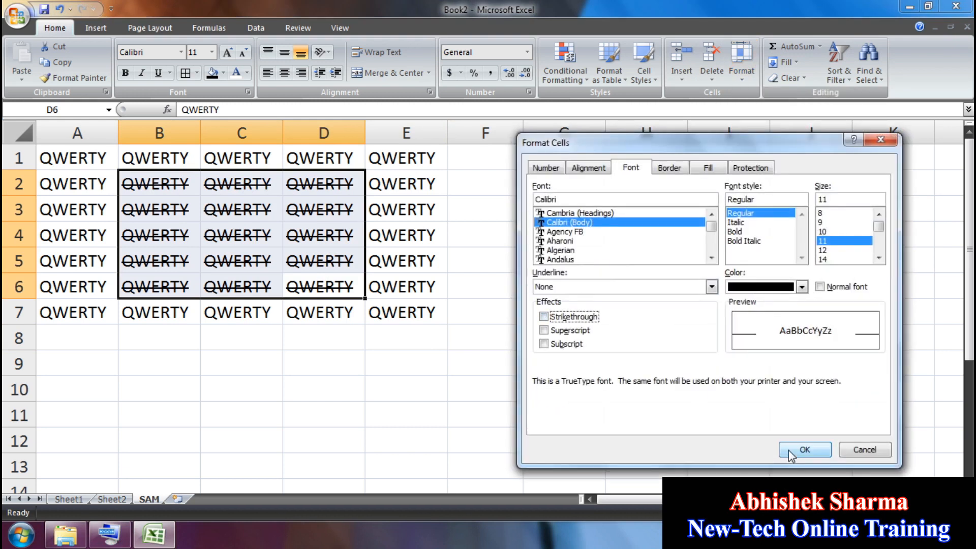
{"action": "left_click", "coordinate": [805, 450]}
{"action": "left_click", "coordinate": [732, 288]}
{"action": "left_click_drag", "start_coordinate": [442, 359], "coordinate": [61, 153]}
{"action": "key", "text": "Delete"}
{"action": "left_click", "coordinate": [269, 227]}
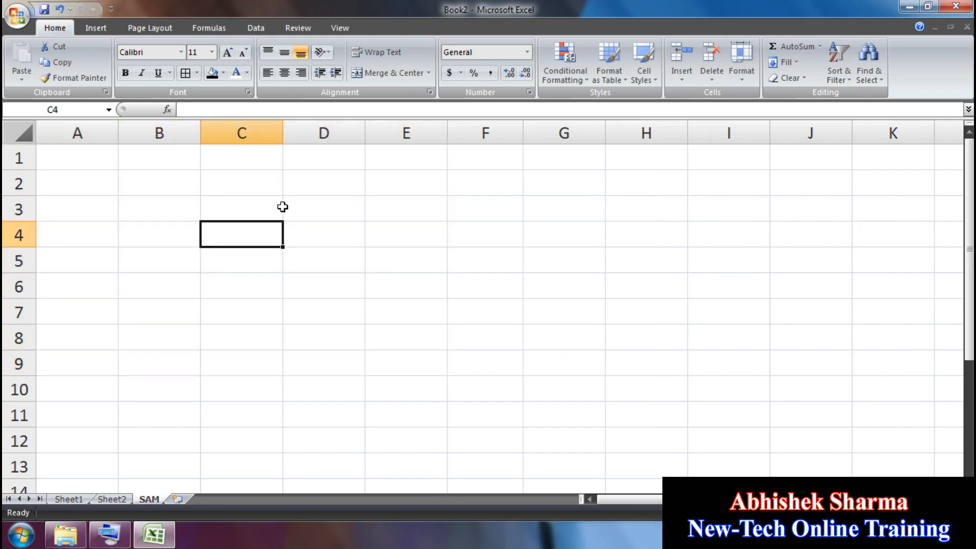
Step: Look over the Format Cells alignment settings and close without changes
{"action": "left_click", "coordinate": [741, 61]}
{"action": "left_click", "coordinate": [776, 341]}
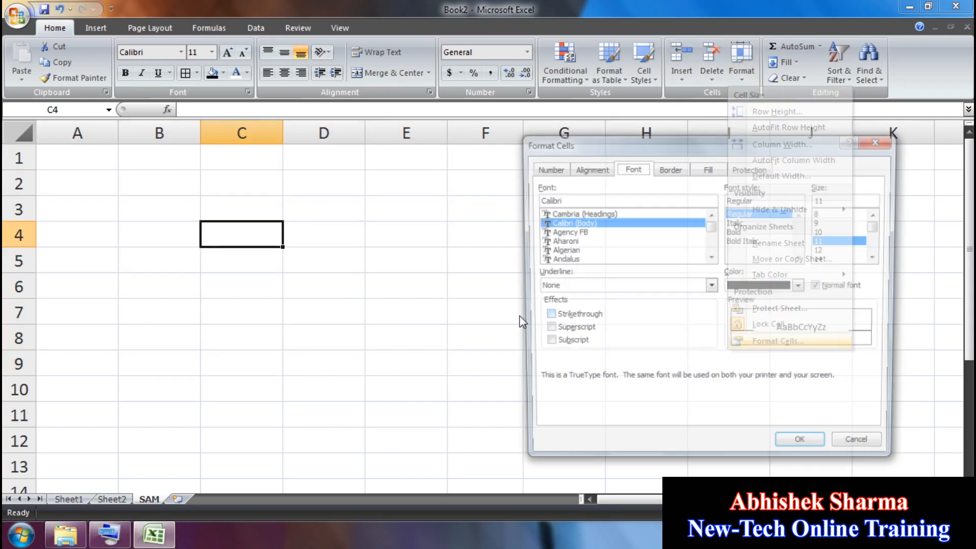
{"action": "left_click", "coordinate": [588, 168]}
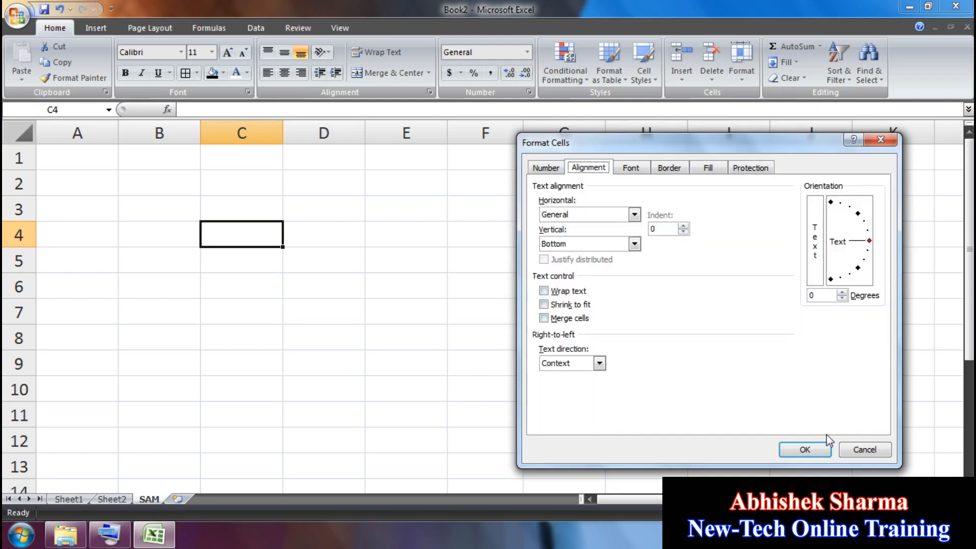
{"action": "left_click", "coordinate": [859, 450]}
Step: Type a person's full name into cell C3
{"action": "left_click", "coordinate": [242, 218]}
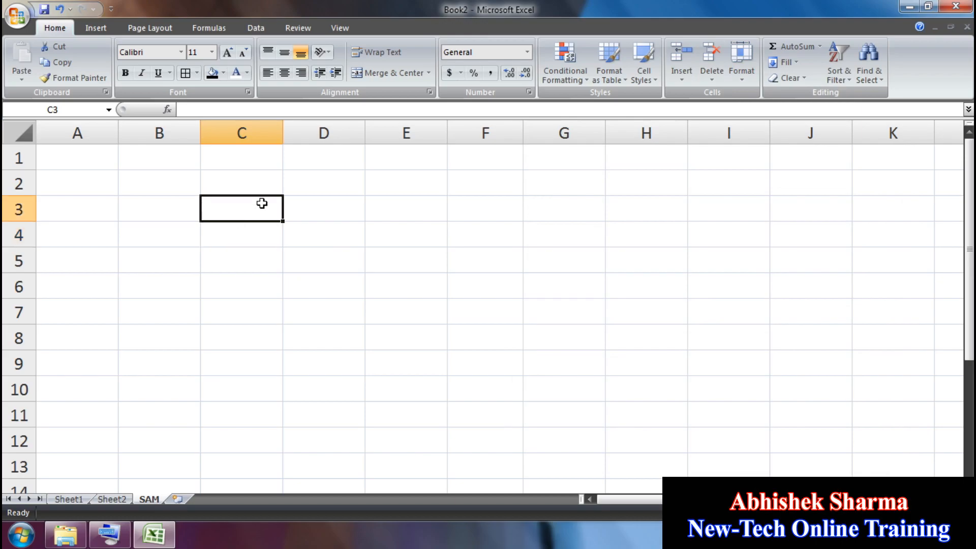
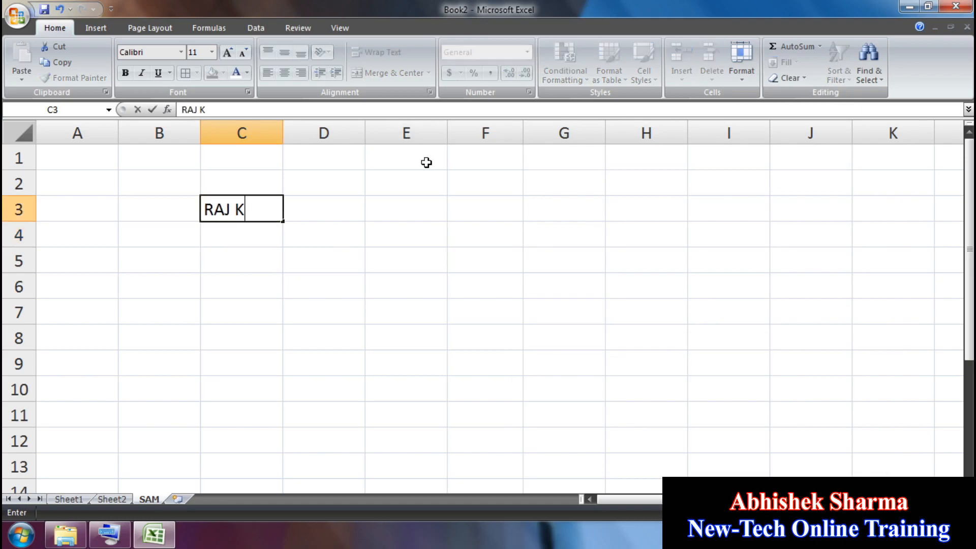
{"action": "left_click", "coordinate": [363, 253]}
{"action": "left_click", "coordinate": [253, 211]}
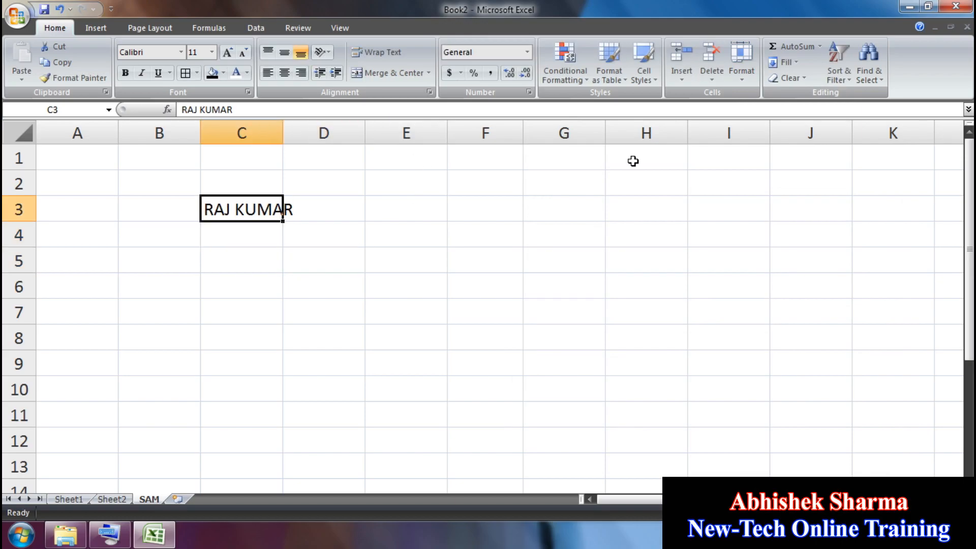
Step: Turn on Wrap text for C3, then undo it
{"action": "left_click", "coordinate": [738, 82]}
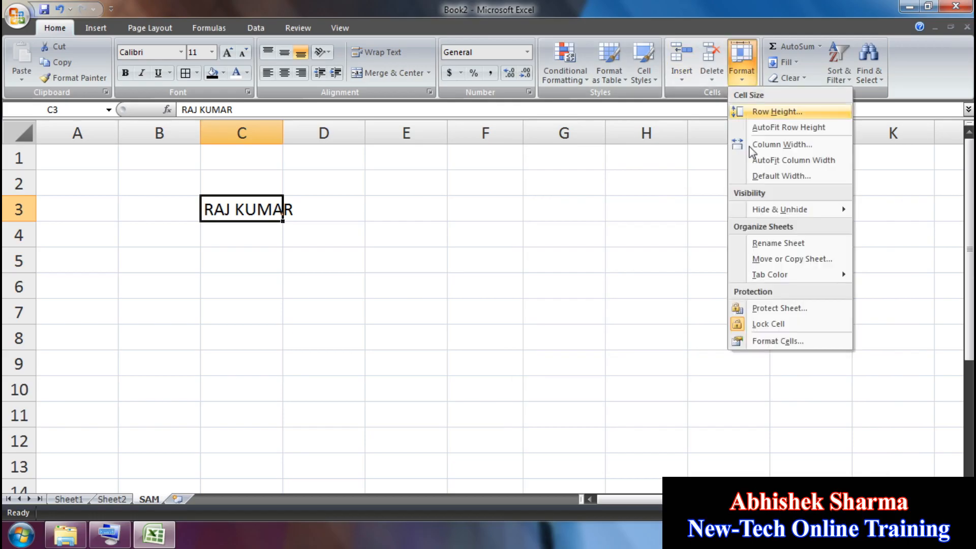
{"action": "left_click", "coordinate": [779, 345]}
{"action": "left_click", "coordinate": [578, 293]}
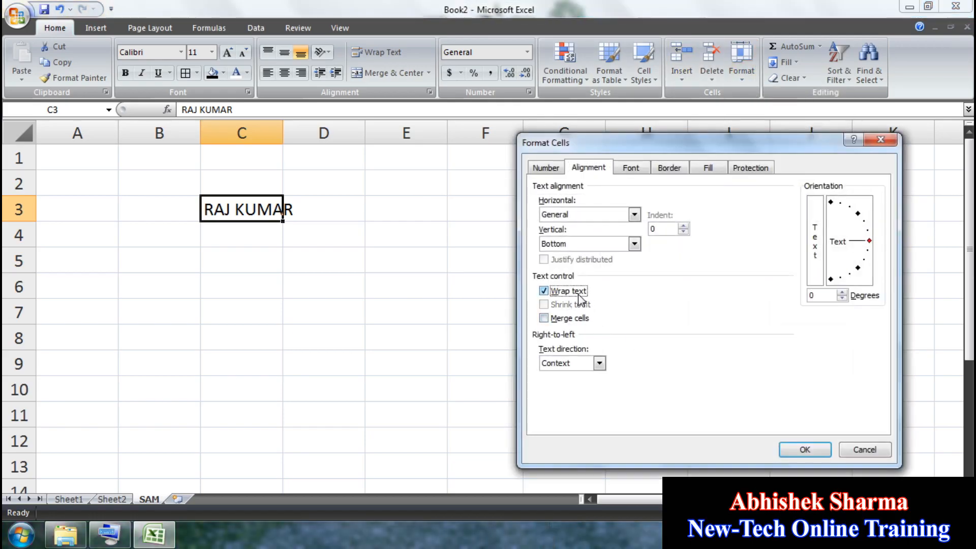
{"action": "left_click", "coordinate": [787, 449]}
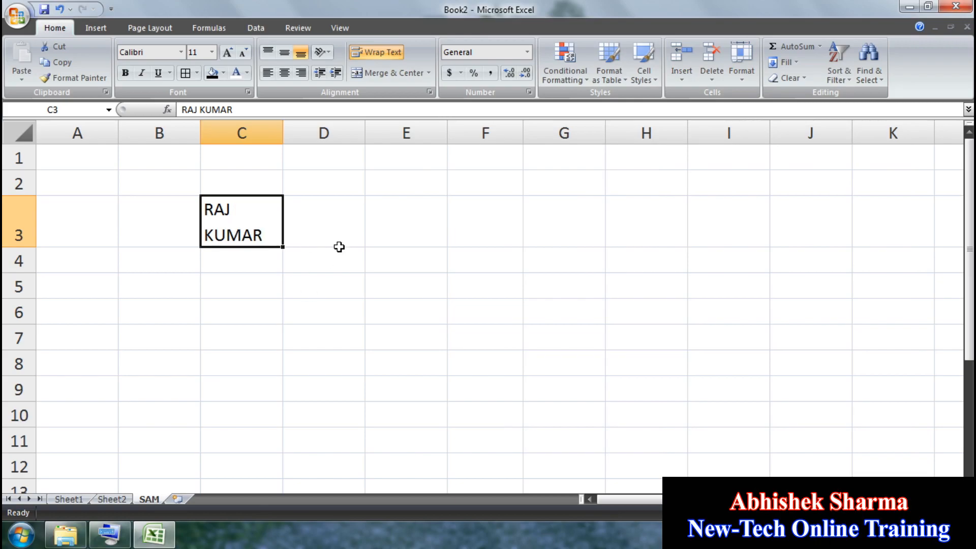
{"action": "left_click", "coordinate": [59, 9]}
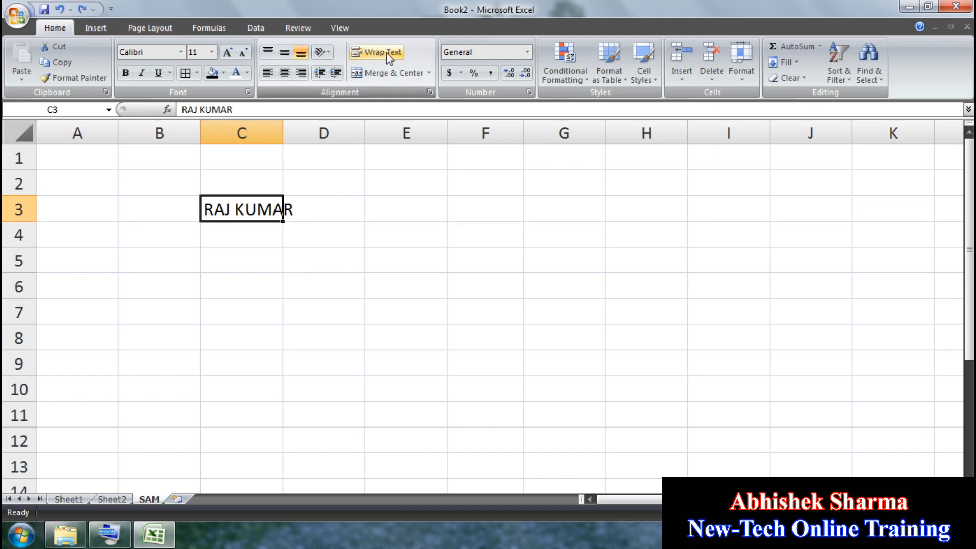
Step: Turn on Shrink to fit for C3, then undo it
{"action": "left_click", "coordinate": [742, 64]}
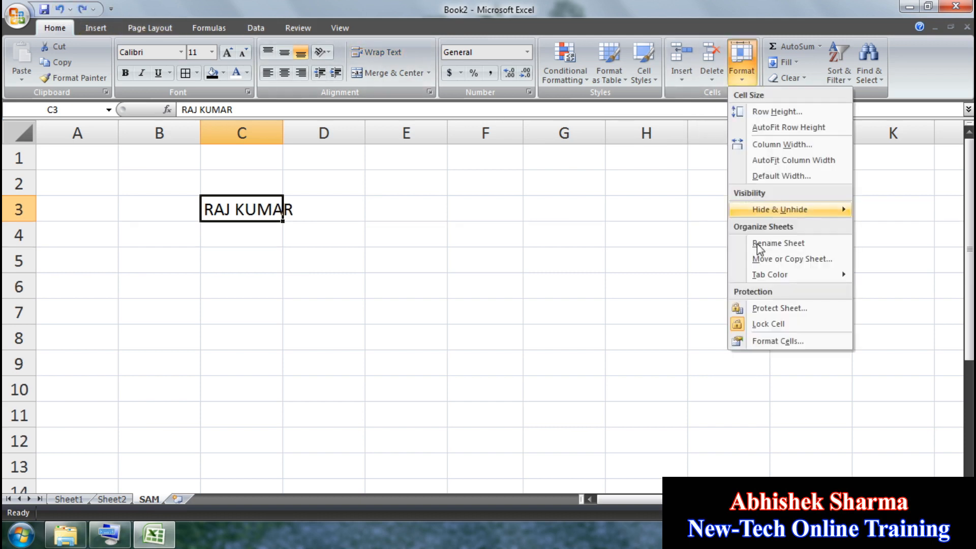
{"action": "left_click", "coordinate": [775, 341]}
{"action": "left_click", "coordinate": [562, 305]}
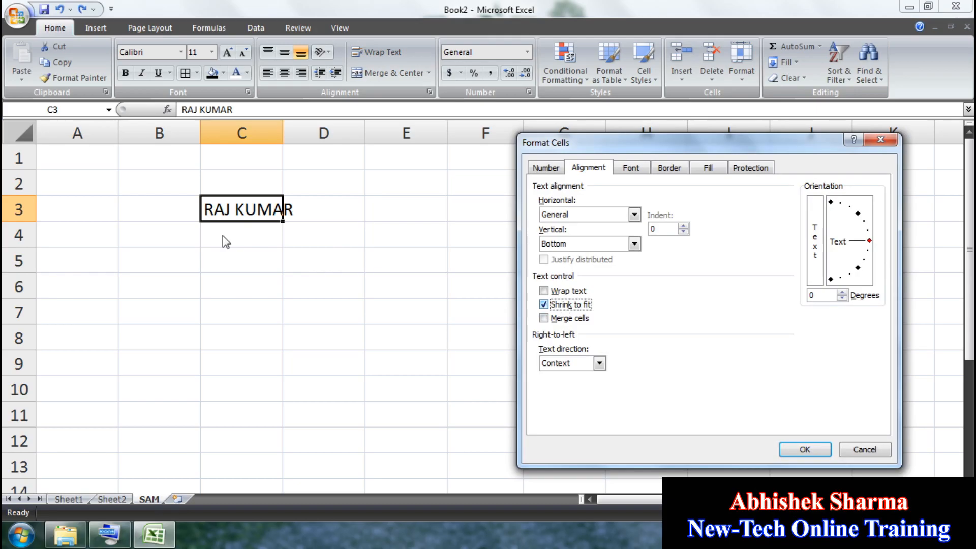
{"action": "left_click", "coordinate": [801, 448]}
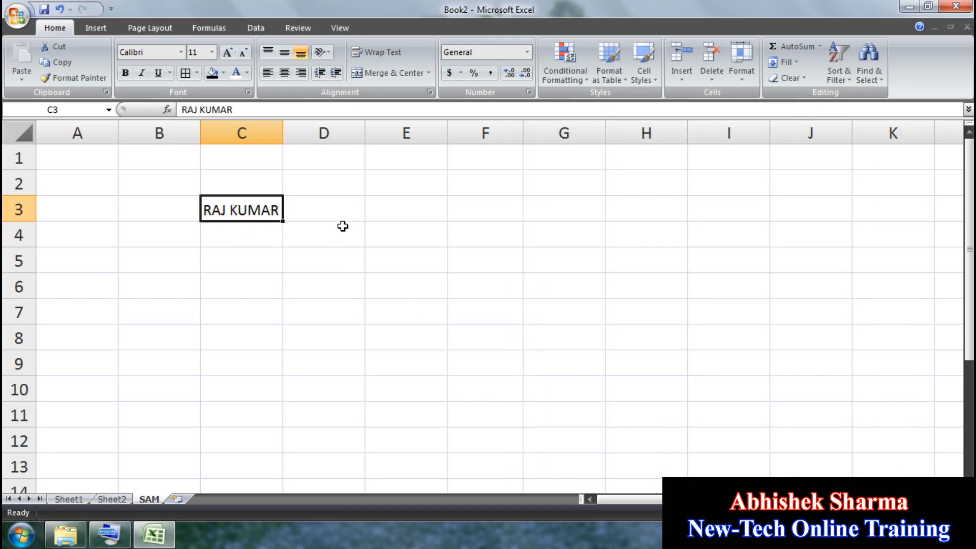
{"action": "left_click", "coordinate": [64, 10]}
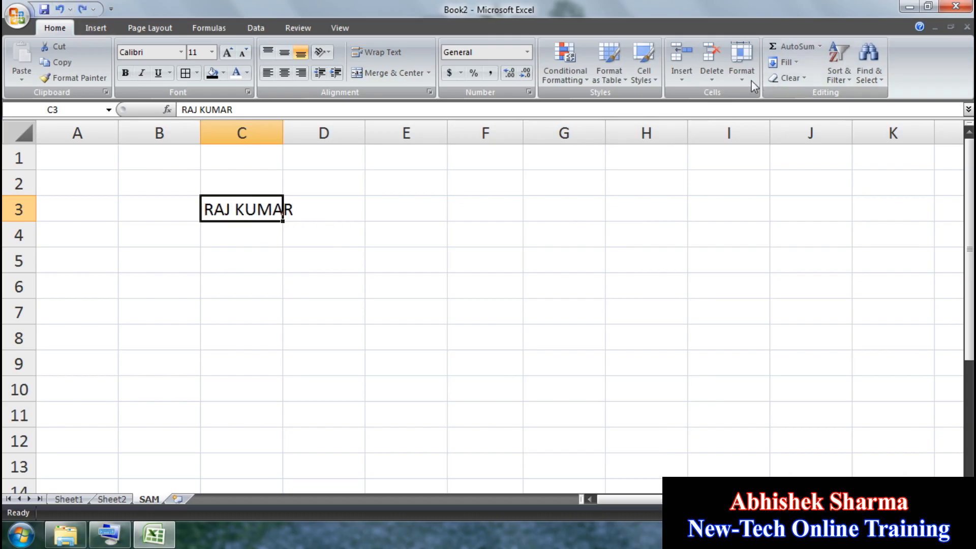
Step: Merge C3:F8 through Format Cells and centre the name vertically and horizontally
{"action": "left_click_drag", "start_coordinate": [254, 221], "coordinate": [475, 340]}
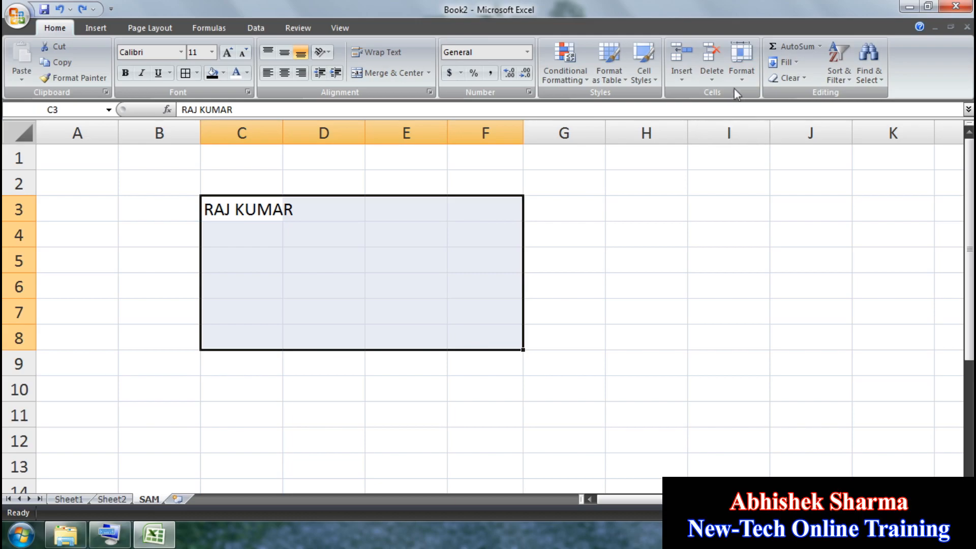
{"action": "left_click", "coordinate": [742, 61]}
{"action": "left_click", "coordinate": [766, 342]}
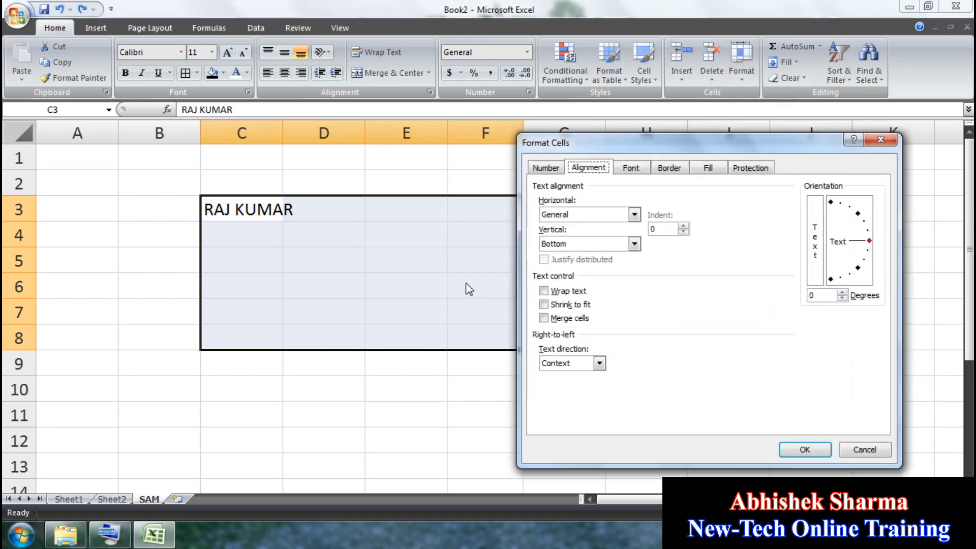
{"action": "left_click", "coordinate": [568, 319]}
{"action": "left_click", "coordinate": [804, 450]}
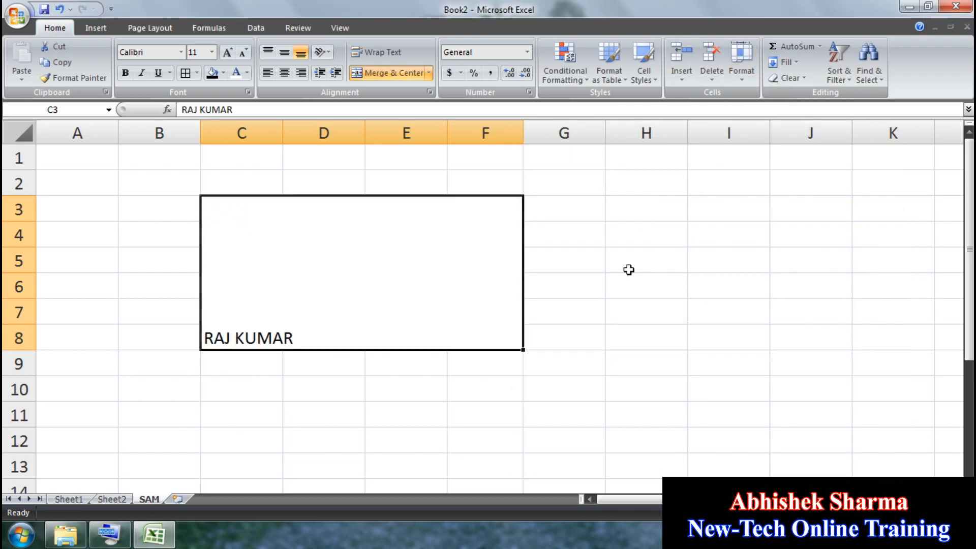
{"action": "left_click", "coordinate": [284, 52]}
{"action": "left_click", "coordinate": [284, 73]}
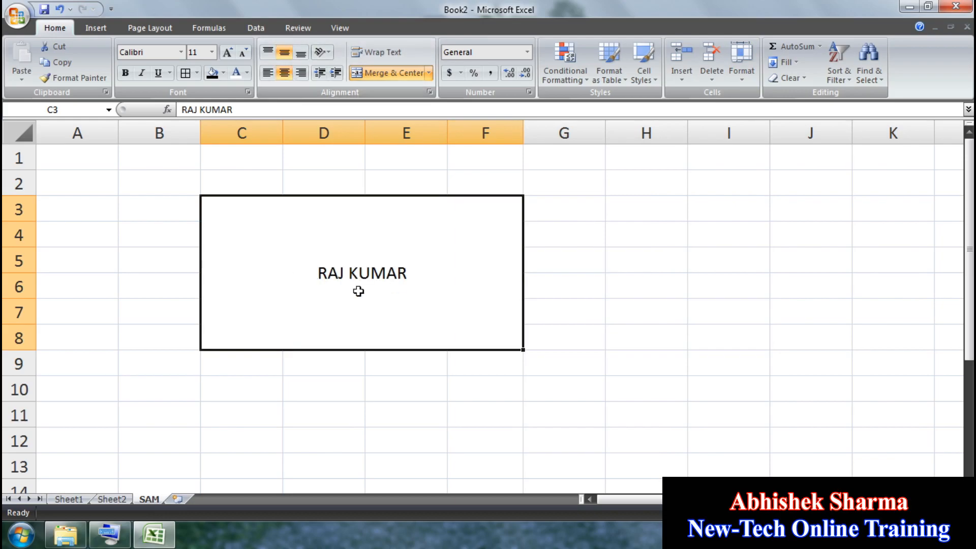
Step: Try top, bottom, left and right alignments, return to centred, then undo the SAM sheet edits
{"action": "left_click", "coordinate": [528, 239]}
{"action": "left_click", "coordinate": [320, 254]}
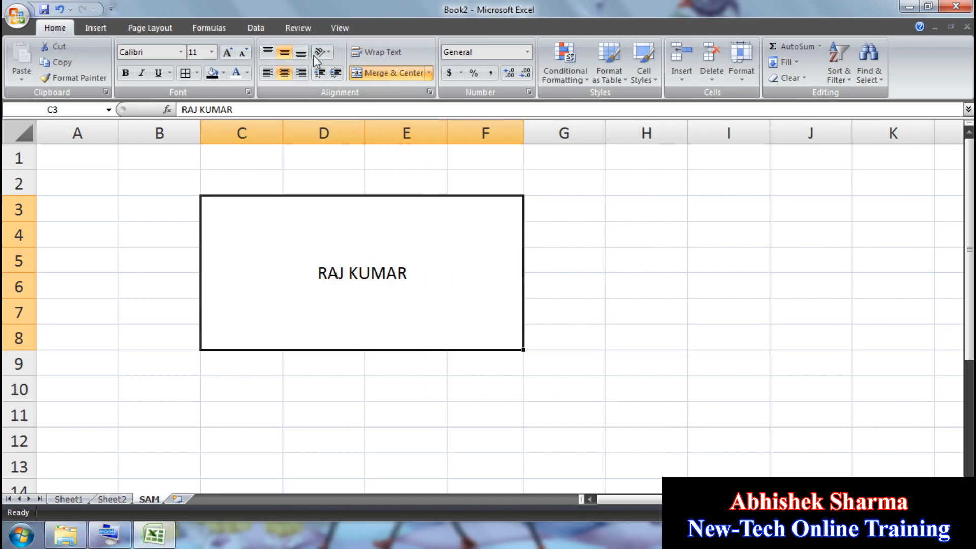
{"action": "left_click", "coordinate": [268, 51]}
{"action": "left_click", "coordinate": [284, 73]}
{"action": "left_click", "coordinate": [268, 51]}
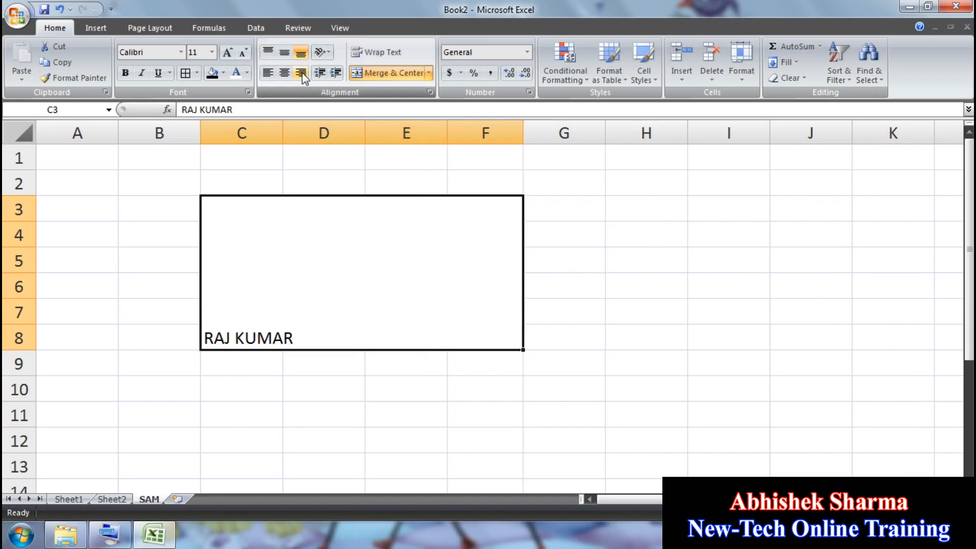
{"action": "left_click", "coordinate": [301, 73]}
{"action": "left_click", "coordinate": [284, 73]}
{"action": "left_click", "coordinate": [285, 52]}
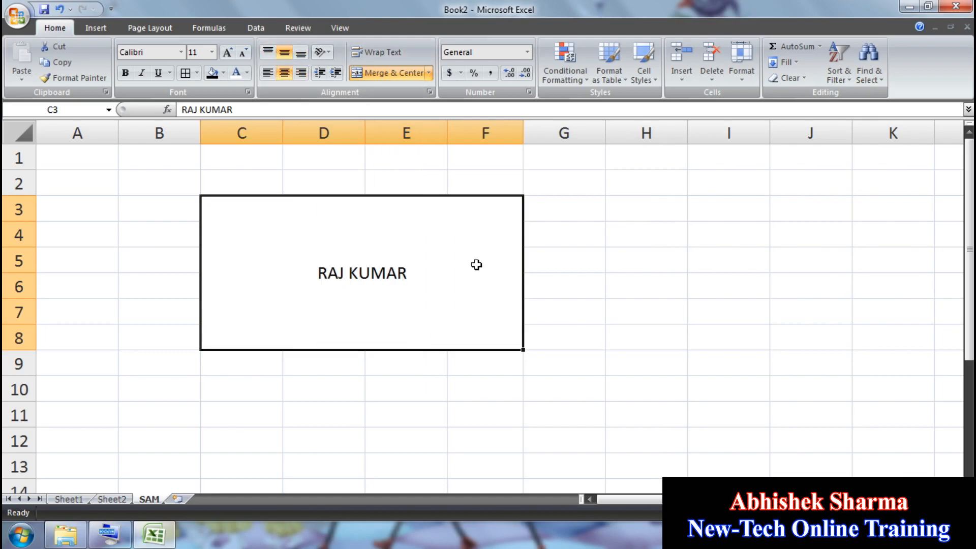
{"action": "left_click", "coordinate": [646, 260]}
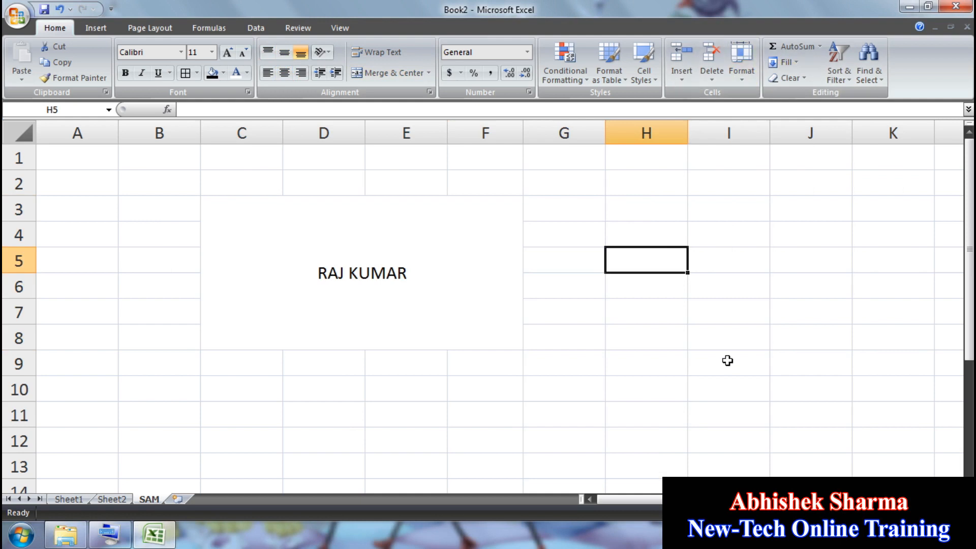
{"action": "key", "text": "ctrl+z"}
{"action": "key", "text": "ctrl+z"}
{"action": "key", "text": "ctrl+z"}
{"action": "key", "text": "ctrl+z"}
{"action": "key", "text": "ctrl+z"}
{"action": "key", "text": "ctrl+z"}
{"action": "key", "text": "ctrl+z"}
{"action": "key", "text": "ctrl+z"}
{"action": "key", "text": "ctrl+z"}
{"action": "key", "text": "ctrl+z"}
{"action": "key", "text": "ctrl+z"}
{"action": "key", "text": "ctrl+z"}
{"action": "key", "text": "ctrl+z"}
{"action": "key", "text": "ctrl+z"}
{"action": "key", "text": "ctrl+z"}
{"action": "key", "text": "ctrl+z"}
{"action": "key", "text": "ctrl+z"}
{"action": "key", "text": "ctrl+z"}
{"action": "key", "text": "ctrl+z"}
{"action": "key", "text": "ctrl+z"}
{"action": "key", "text": "ctrl+z"}
{"action": "key", "text": "ctrl+z"}
{"action": "key", "text": "ctrl+z"}
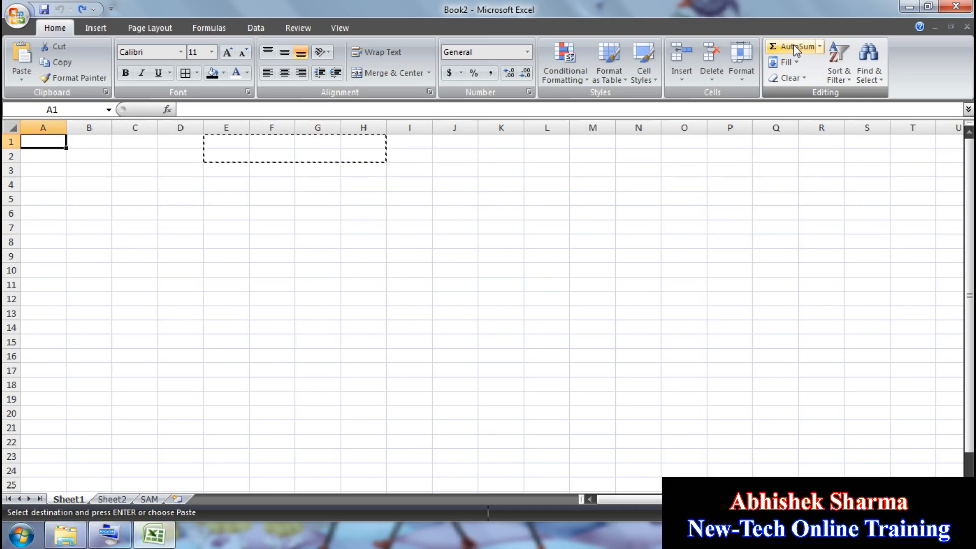
Step: Zoom in on Sheet1 and cancel the pending copy
{"action": "left_click", "coordinate": [956, 512]}
{"action": "left_click", "coordinate": [956, 513]}
{"action": "left_click", "coordinate": [956, 513]}
{"action": "left_click", "coordinate": [955, 512]}
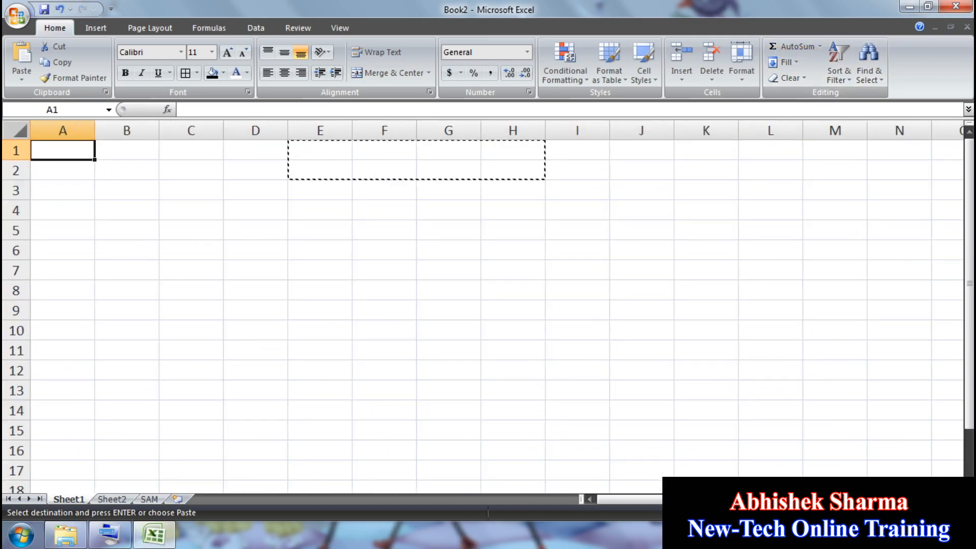
{"action": "left_click", "coordinate": [956, 513]}
{"action": "left_click", "coordinate": [956, 513]}
{"action": "left_click", "coordinate": [956, 513]}
{"action": "double_click", "coordinate": [956, 512]}
{"action": "left_click", "coordinate": [698, 347]}
{"action": "key", "text": "Escape"}
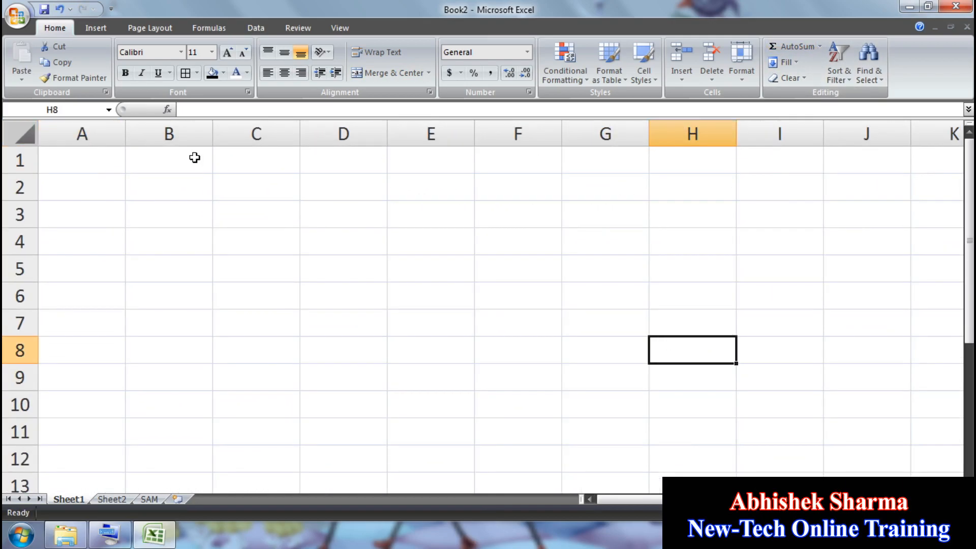
Step: Enter 11 and 22 in A1:B1 and AutoSum them into C1
{"action": "left_click", "coordinate": [92, 154]}
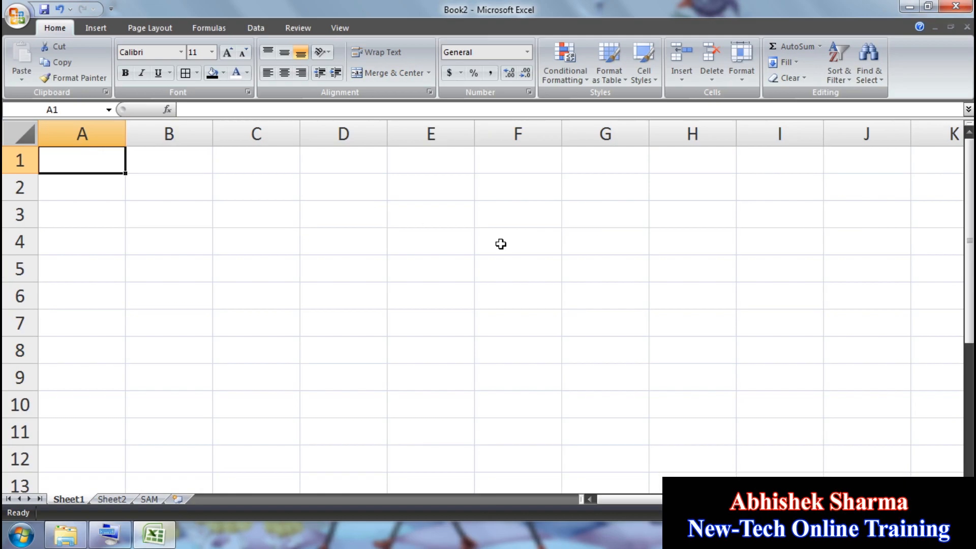
{"action": "type", "text": "11"}
{"action": "key", "text": "Tab"}
{"action": "type", "text": "22"}
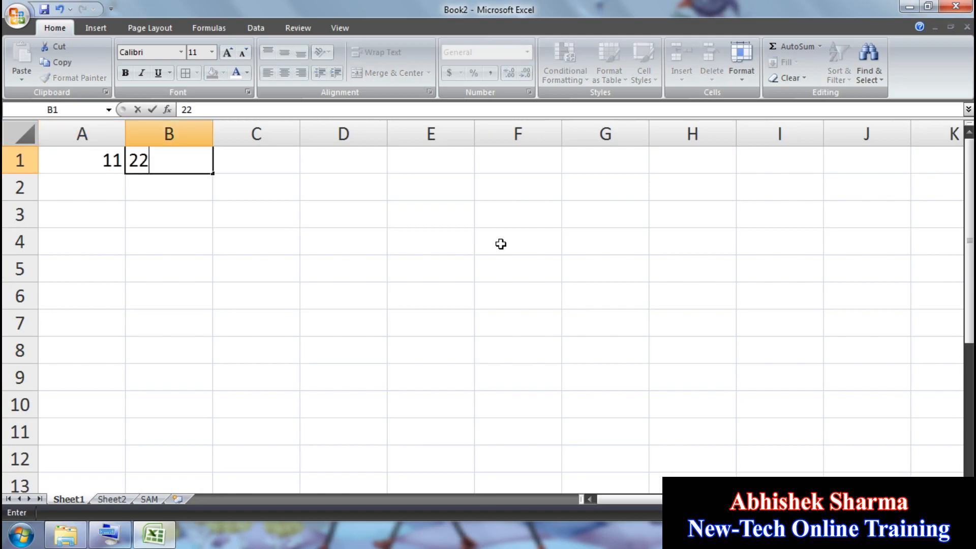
{"action": "key", "text": "Tab"}
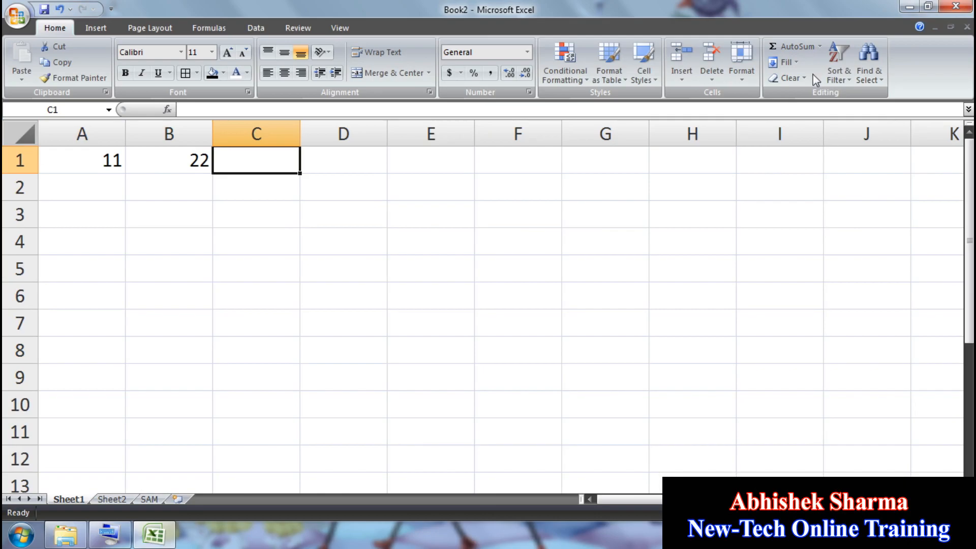
{"action": "left_click", "coordinate": [820, 47]}
{"action": "left_click", "coordinate": [791, 63]}
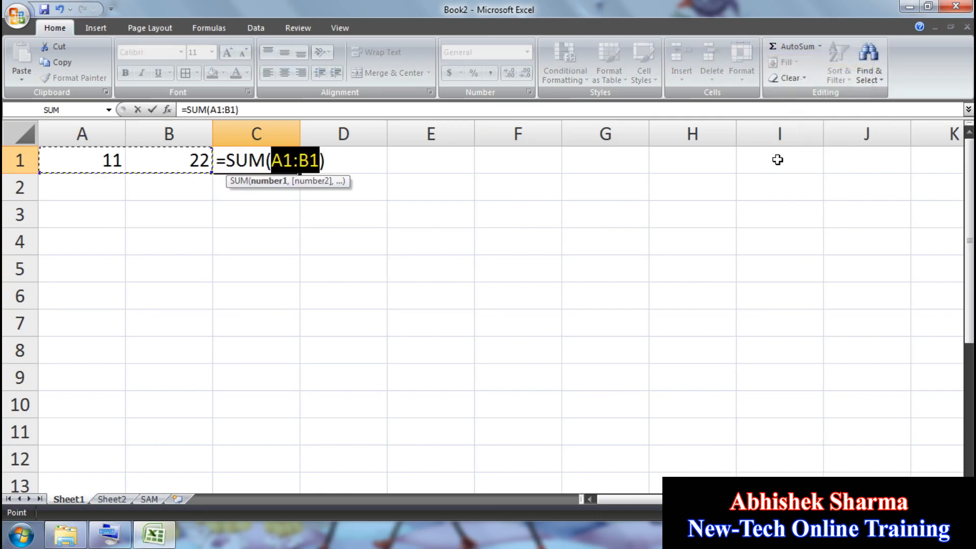
{"action": "key", "text": "Return"}
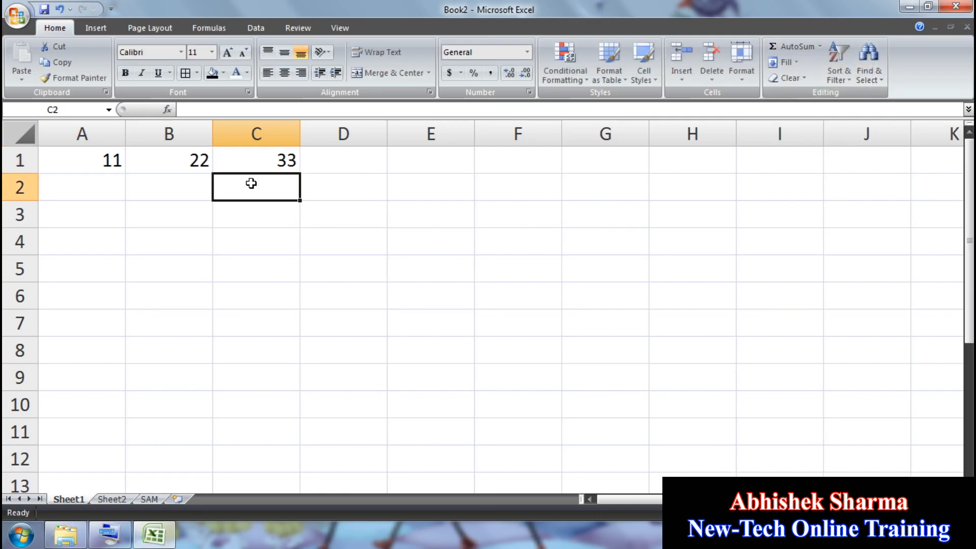
Step: Enter 11 and 22 in A3:B3 and put their AVERAGE in C3
{"action": "left_click", "coordinate": [117, 190]}
{"action": "key", "text": "Down"}
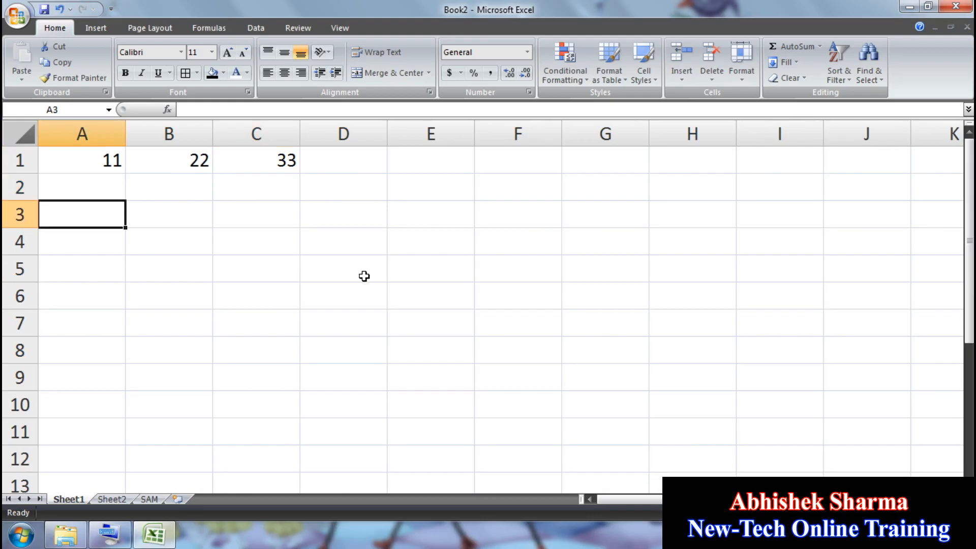
{"action": "type", "text": "11"}
{"action": "key", "text": "Tab"}
{"action": "type", "text": "22"}
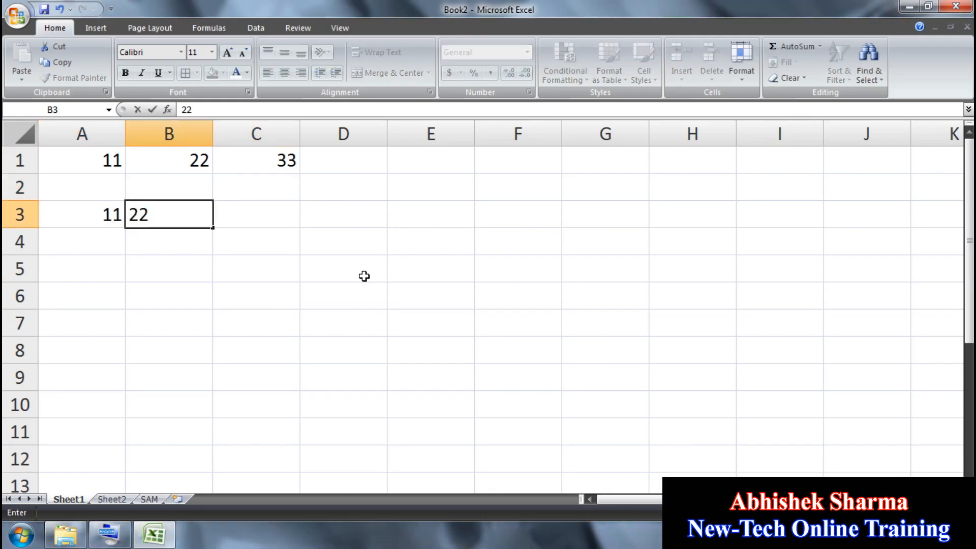
{"action": "key", "text": "Tab"}
{"action": "left_click", "coordinate": [820, 46]}
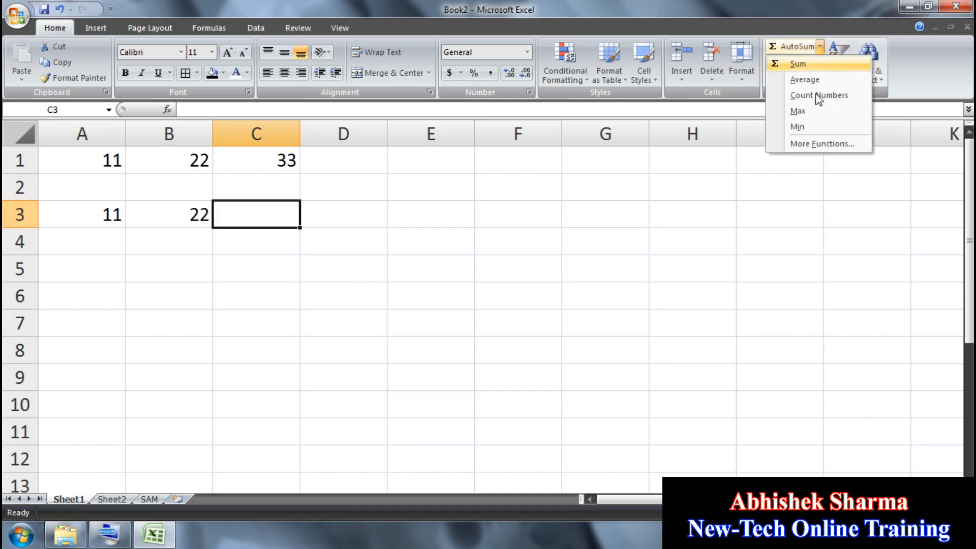
{"action": "left_click", "coordinate": [812, 81]}
{"action": "key", "text": "Return"}
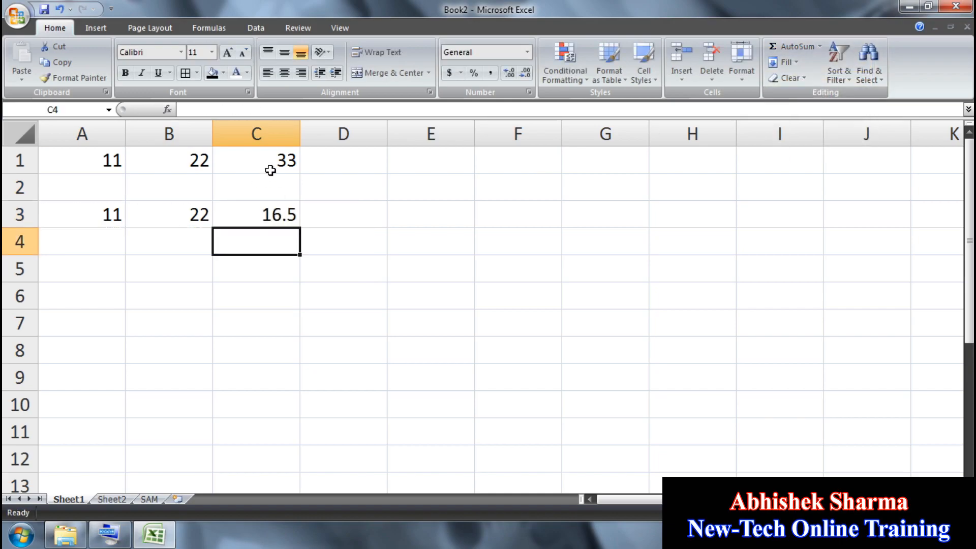
Step: Enter 11 and 22 in A5:B5 and put their COUNT in C5
{"action": "left_click", "coordinate": [102, 270]}
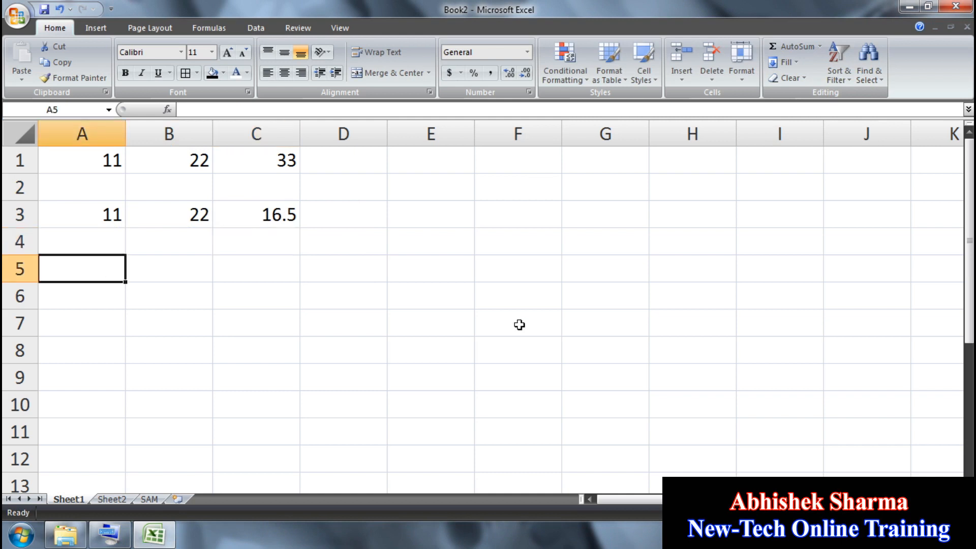
{"action": "type", "text": "11"}
{"action": "key", "text": "Tab"}
{"action": "type", "text": "22"}
{"action": "key", "text": "Tab"}
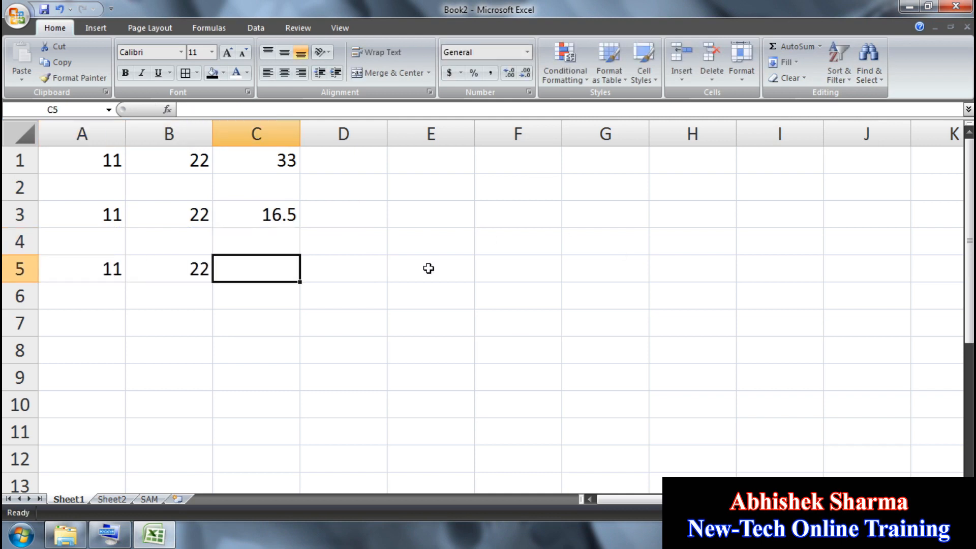
{"action": "left_click", "coordinate": [819, 46]}
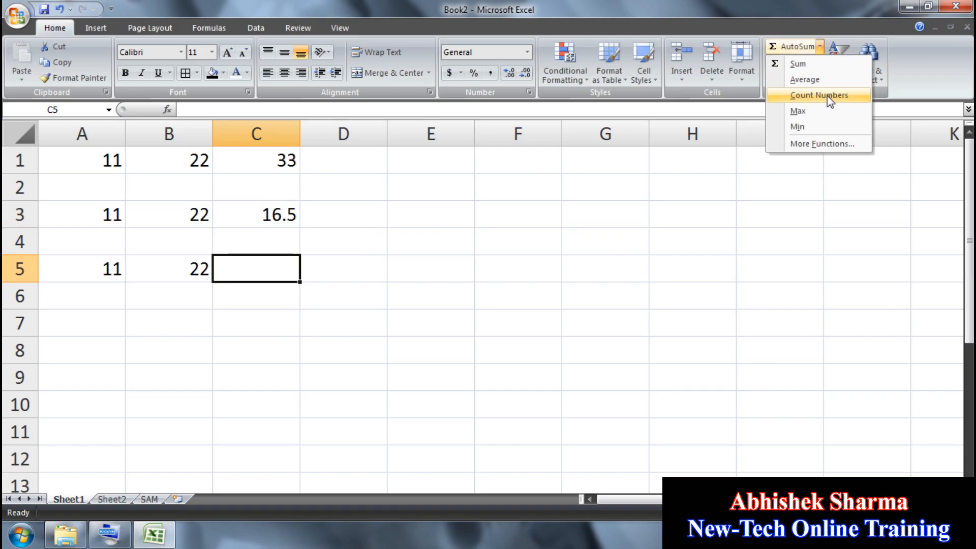
{"action": "left_click", "coordinate": [830, 98]}
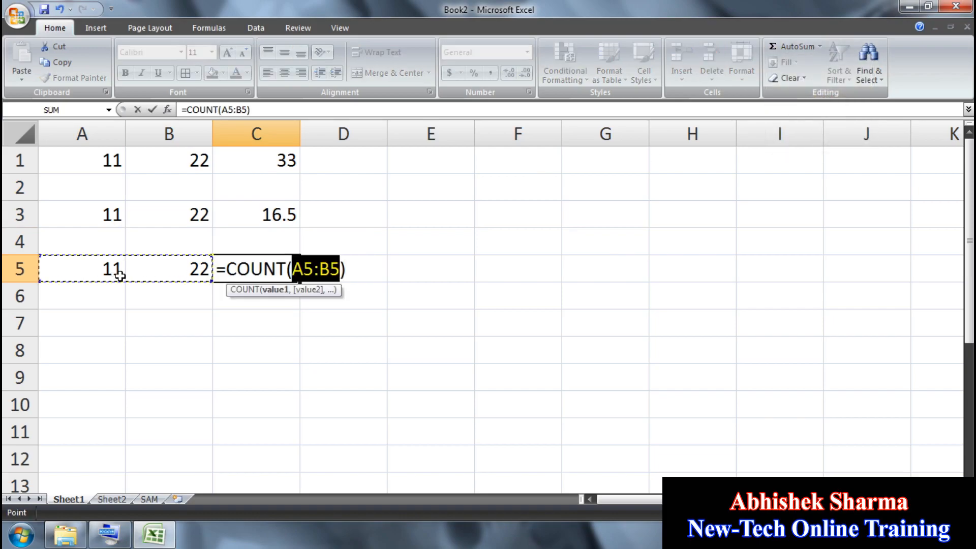
{"action": "key", "text": "Return"}
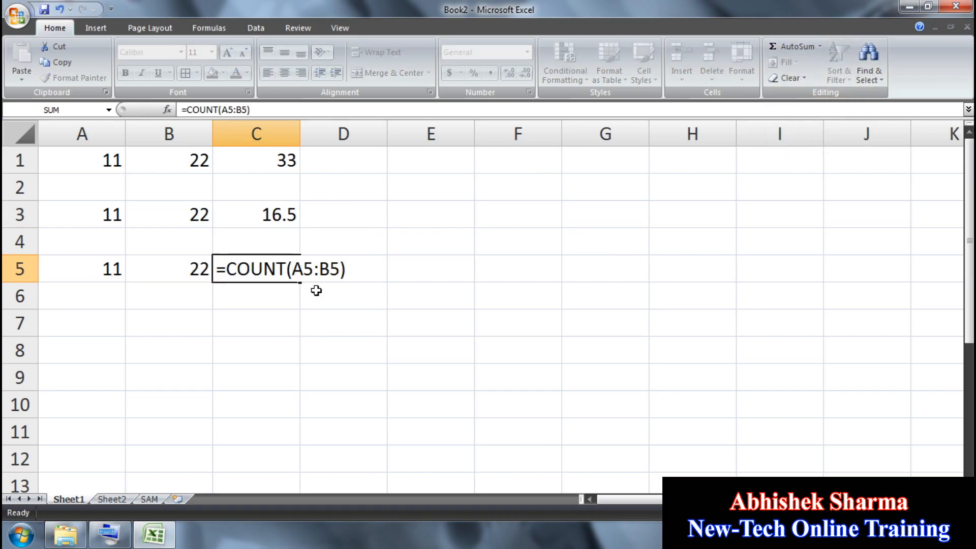
Step: Enter 11 and 22 in A7:B7 and put their MAX in C7
{"action": "left_click", "coordinate": [106, 321]}
{"action": "type", "text": "11"}
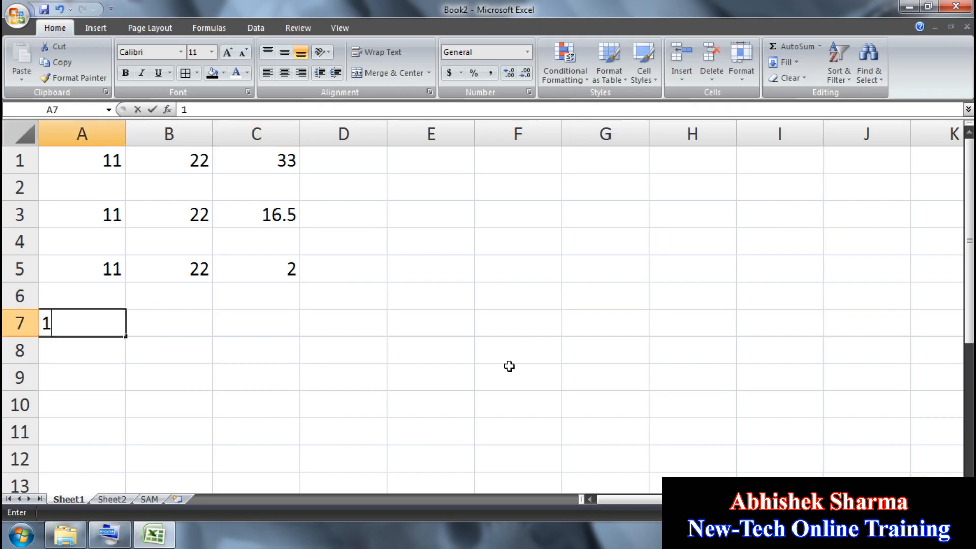
{"action": "key", "text": "Tab"}
{"action": "type", "text": "22"}
{"action": "key", "text": "Tab"}
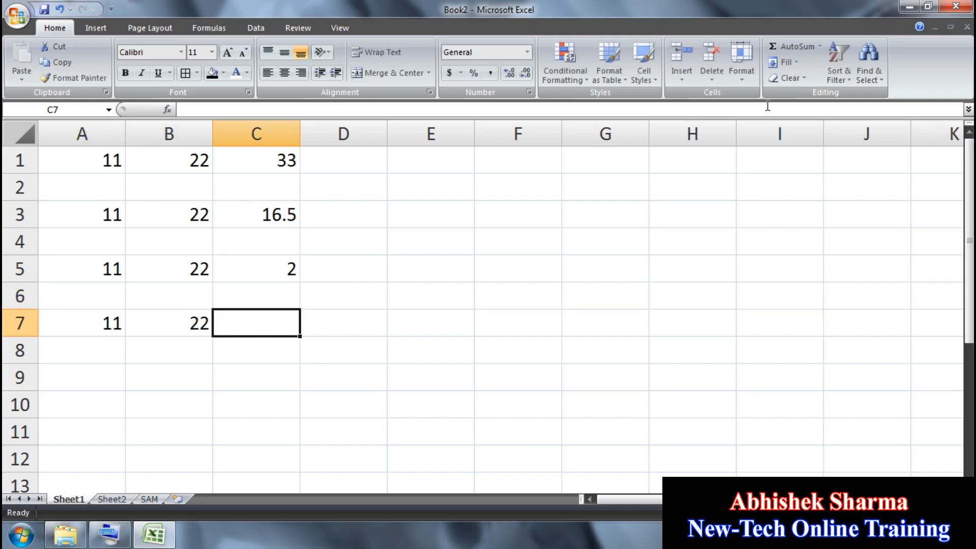
{"action": "left_click", "coordinate": [821, 47]}
{"action": "left_click", "coordinate": [813, 112]}
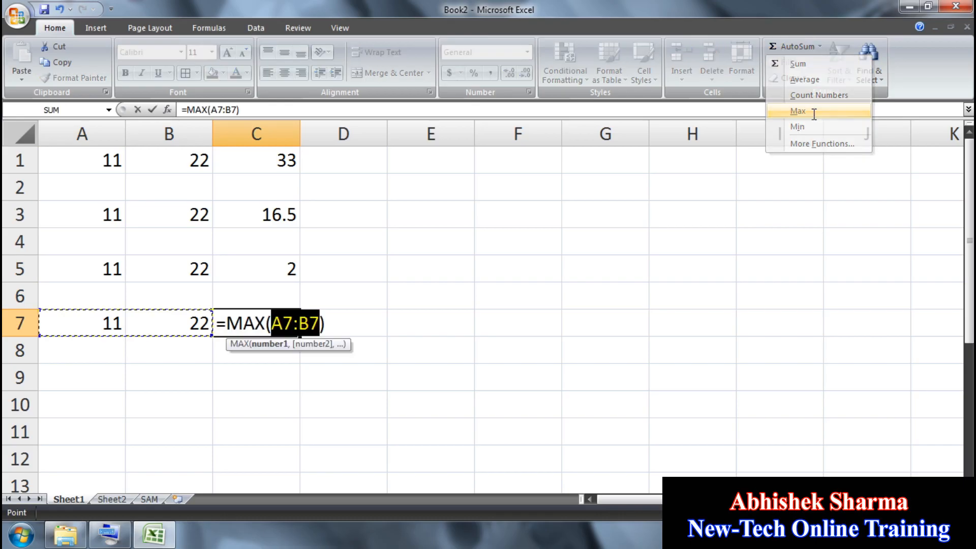
{"action": "key", "text": "Return"}
Step: Enter 11 and 22 in A9:B9, put their MIN in C9, then select A1:D10
{"action": "key", "text": "Down"}
{"action": "key", "text": "Left"}
{"action": "key", "text": "Left"}
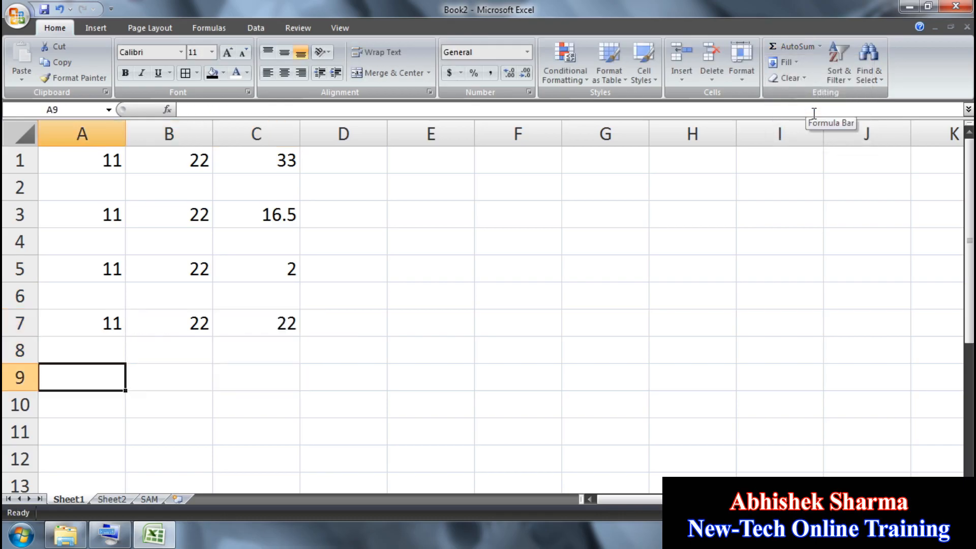
{"action": "type", "text": "11"}
{"action": "key", "text": "Tab"}
{"action": "type", "text": "22"}
{"action": "key", "text": "Tab"}
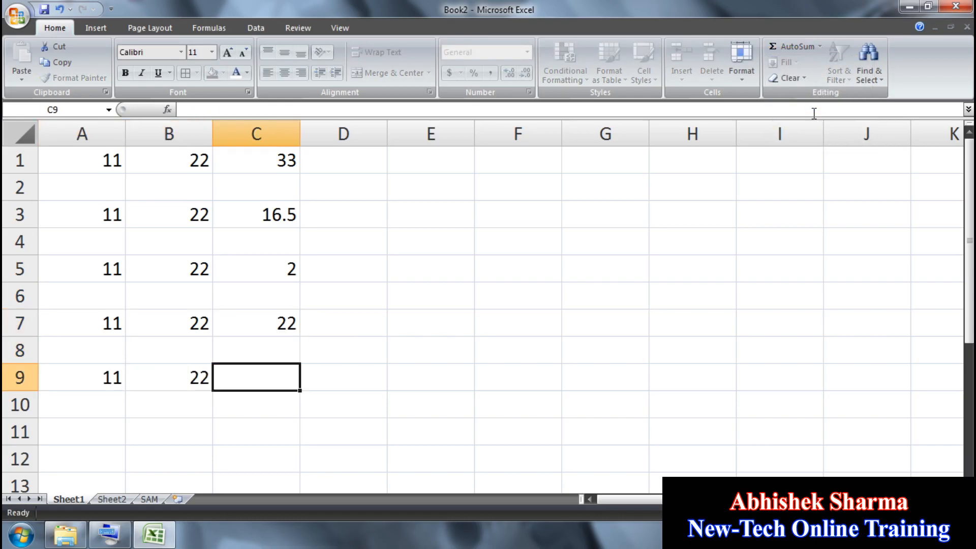
{"action": "left_click", "coordinate": [819, 45]}
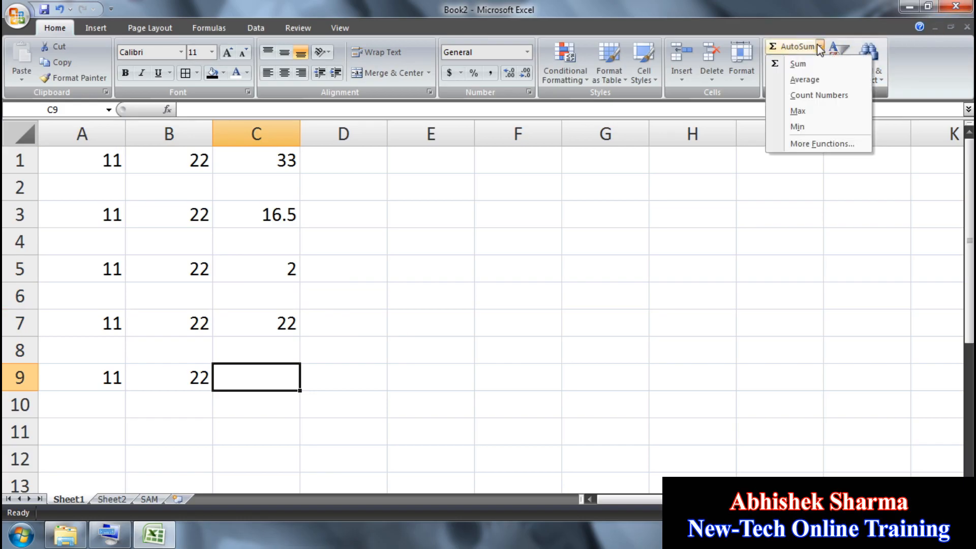
{"action": "left_click", "coordinate": [820, 122]}
{"action": "key", "text": "Return"}
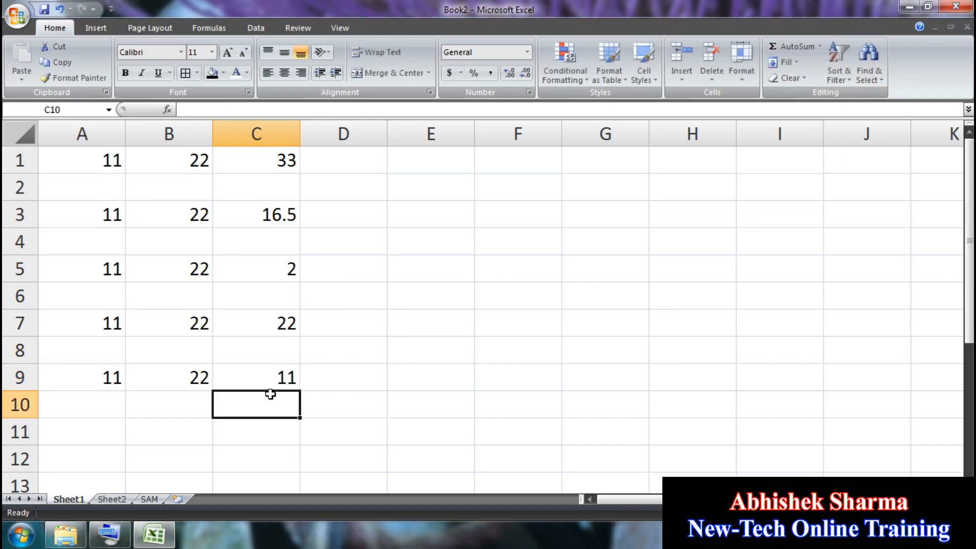
{"action": "left_click_drag", "start_coordinate": [344, 378], "coordinate": [344, 404]}
{"action": "left_click_drag", "start_coordinate": [214, 282], "coordinate": [114, 135]}
Step: Clear A1:D10 and enter ERYRTR in E7
{"action": "key", "text": "Delete"}
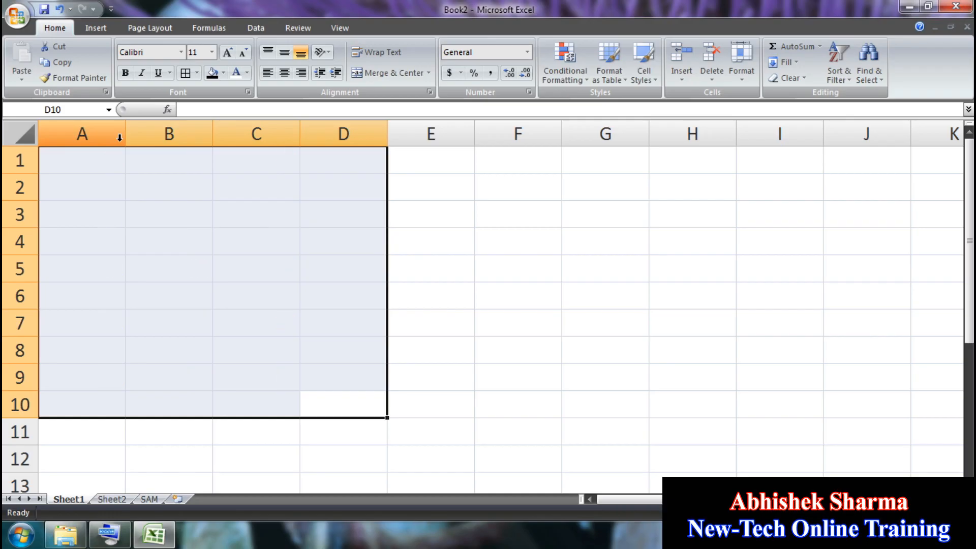
{"action": "left_click", "coordinate": [458, 277]}
{"action": "left_click", "coordinate": [455, 319]}
{"action": "type", "text": "ERYRTR"}
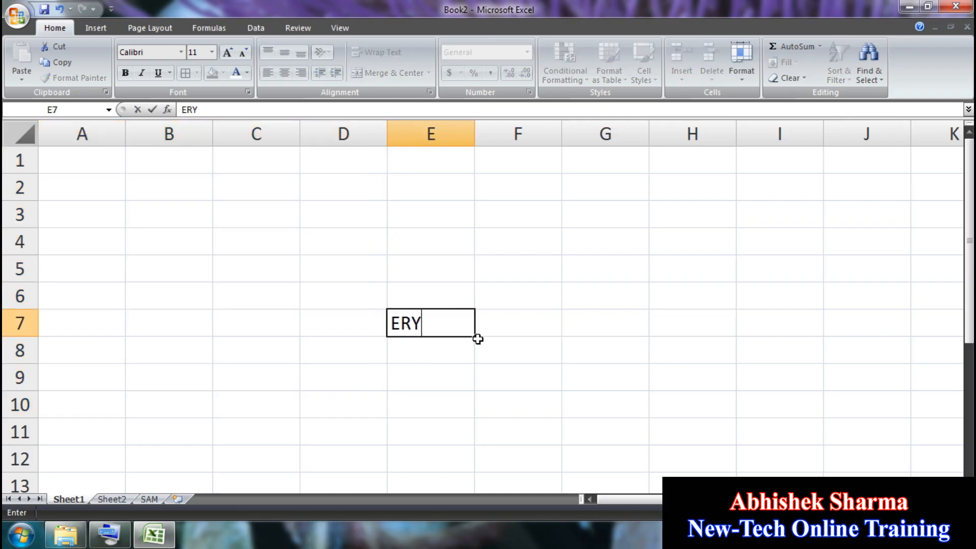
{"action": "left_click", "coordinate": [499, 350]}
Step: Fill ERYRTR up from E7 into E1:E6
{"action": "left_click_drag", "start_coordinate": [431, 160], "coordinate": [430, 324]}
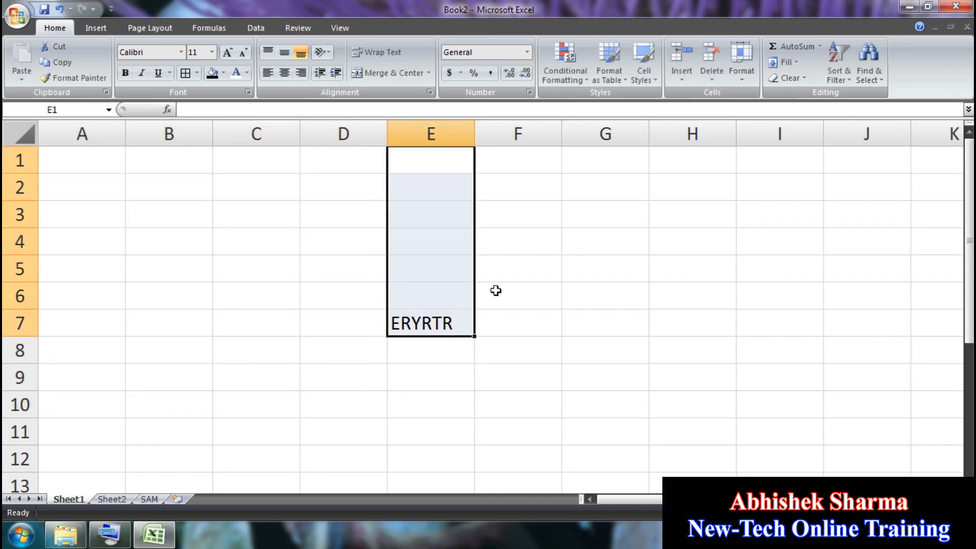
{"action": "left_click", "coordinate": [797, 63]}
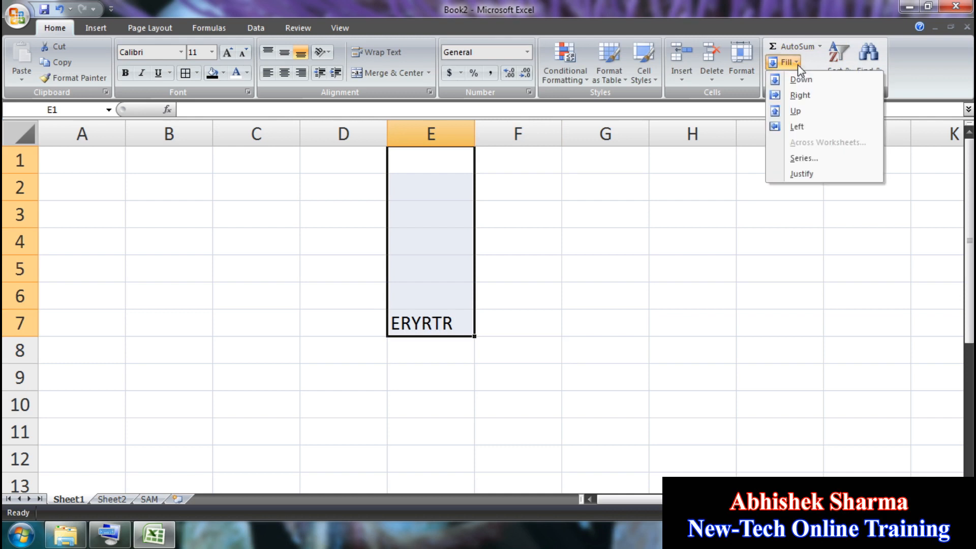
{"action": "left_click", "coordinate": [796, 111]}
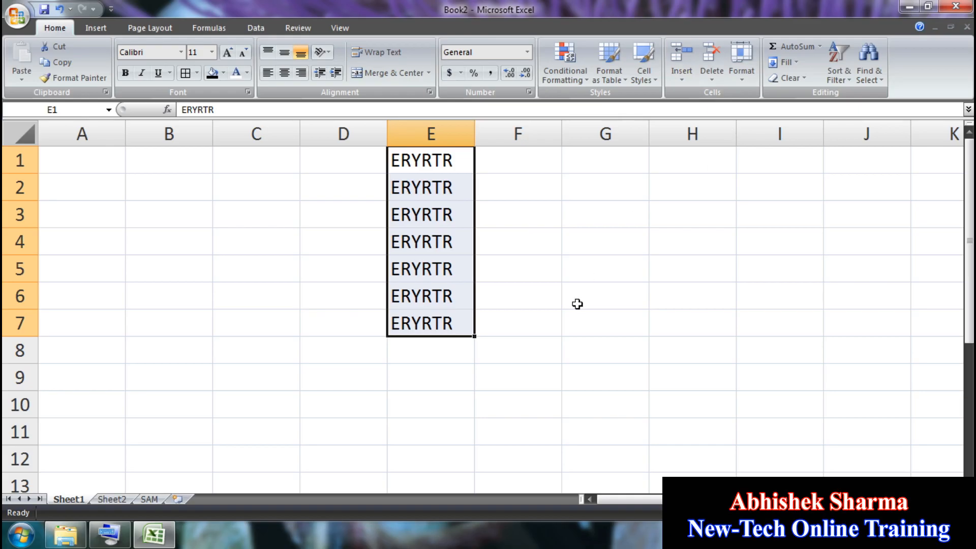
Step: Fill ERYRTR down from E7 into E8:E12
{"action": "left_click", "coordinate": [496, 404]}
{"action": "left_click_drag", "start_coordinate": [434, 455], "coordinate": [443, 317]}
{"action": "left_click", "coordinate": [786, 62]}
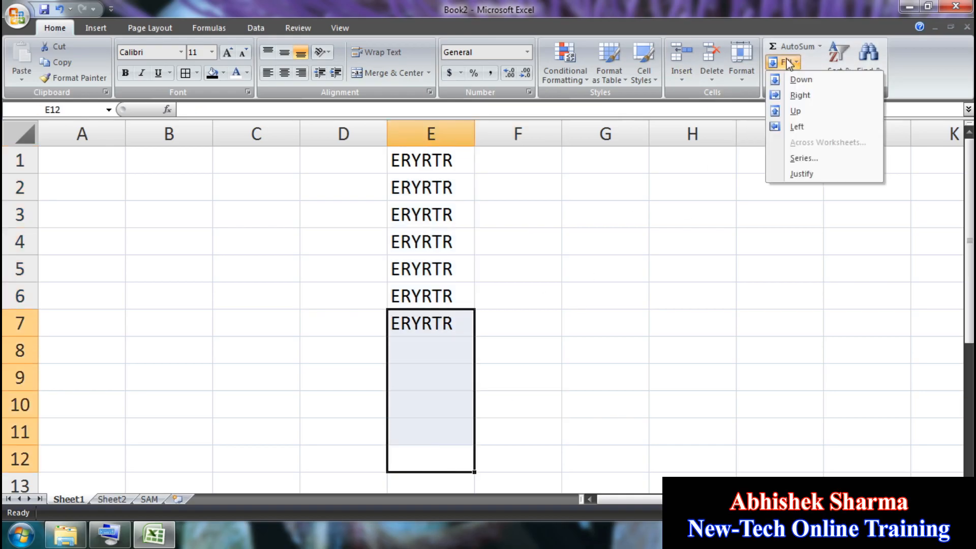
{"action": "left_click", "coordinate": [813, 84]}
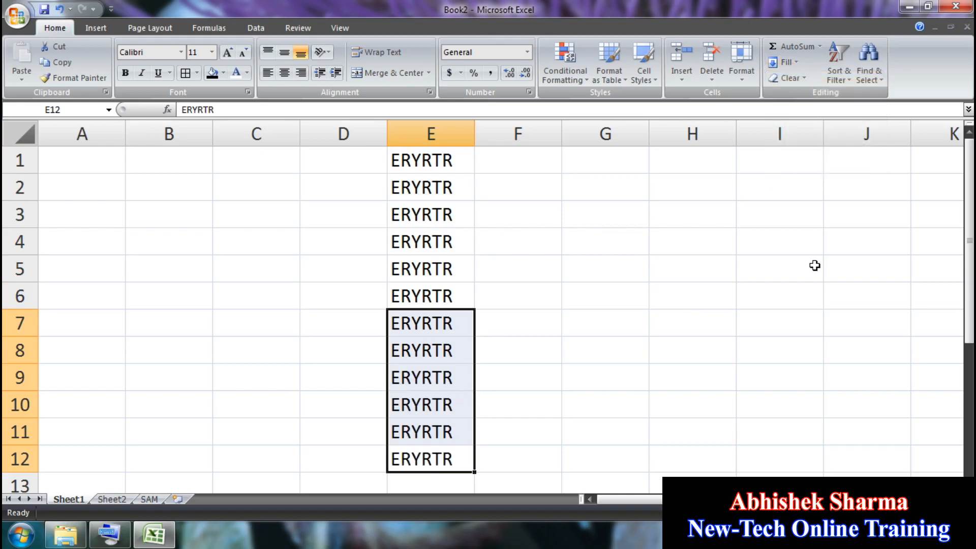
Step: Fill ERYRTR right from E5:E6 across F5:I6
{"action": "left_click_drag", "start_coordinate": [815, 266], "coordinate": [455, 299]}
{"action": "left_click", "coordinate": [794, 62]}
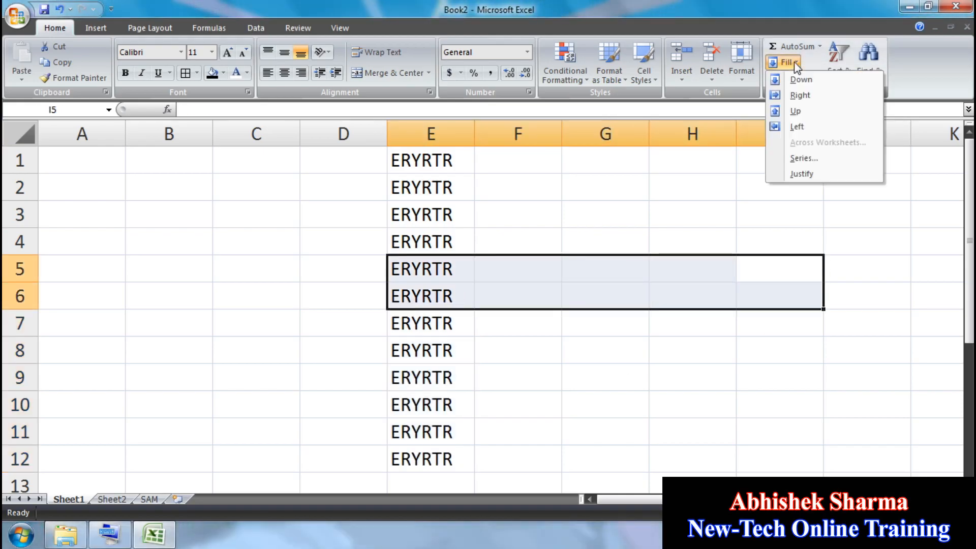
{"action": "left_click", "coordinate": [805, 97]}
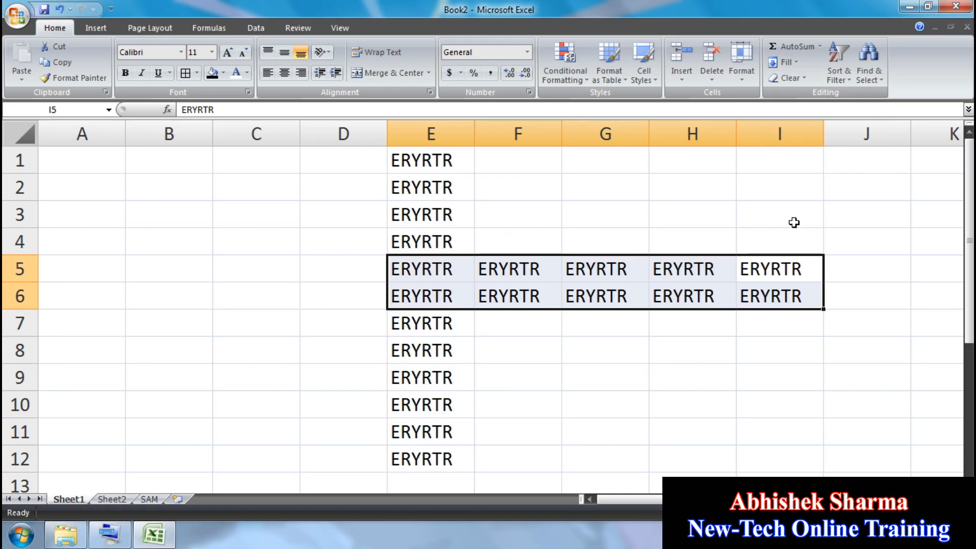
Step: Fill ERYRTR left across A8:D10, then select A1:J13
{"action": "left_click_drag", "start_coordinate": [88, 355], "coordinate": [450, 399]}
{"action": "left_click", "coordinate": [794, 62]}
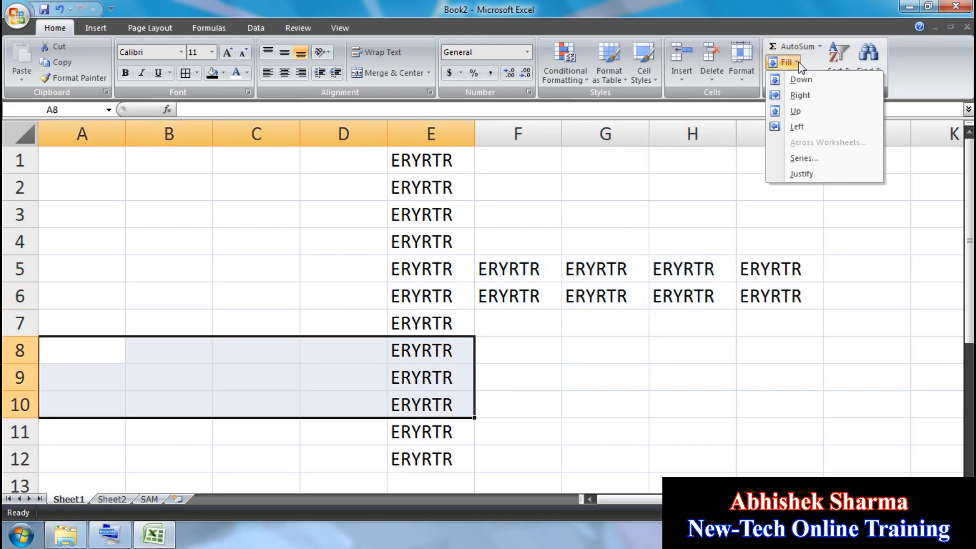
{"action": "left_click", "coordinate": [796, 126]}
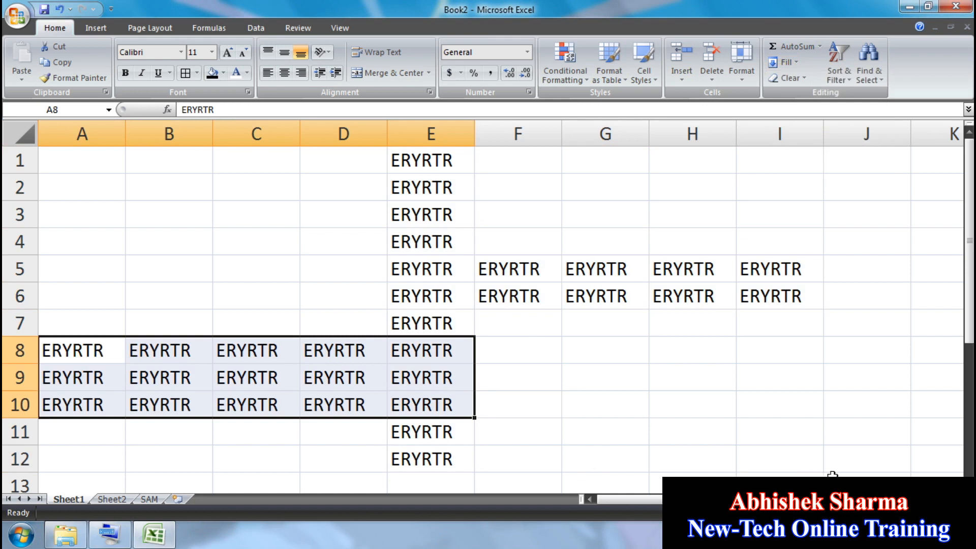
{"action": "left_click_drag", "start_coordinate": [832, 475], "coordinate": [76, 160]}
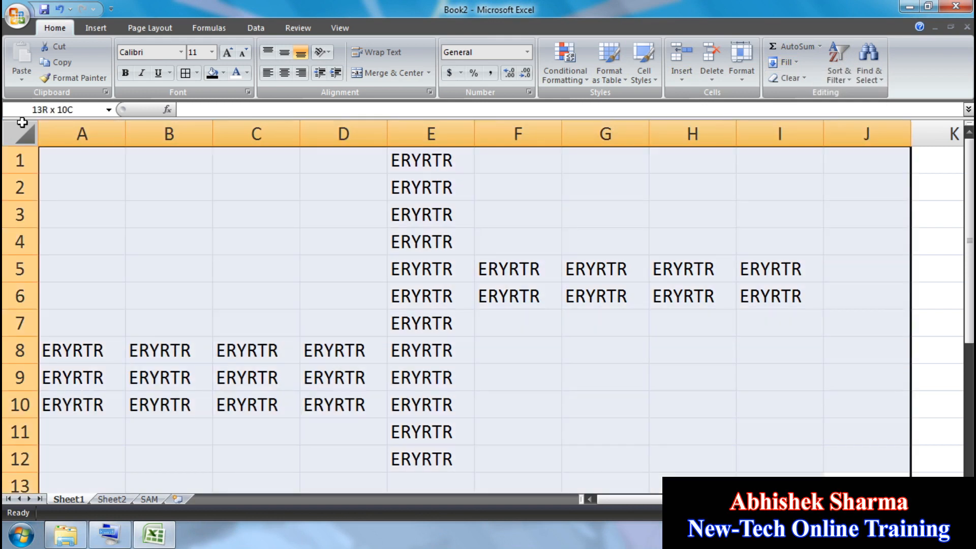
Step: Clear all contents and formatting from A1:J13
{"action": "left_click", "coordinate": [792, 76]}
{"action": "left_click", "coordinate": [800, 94]}
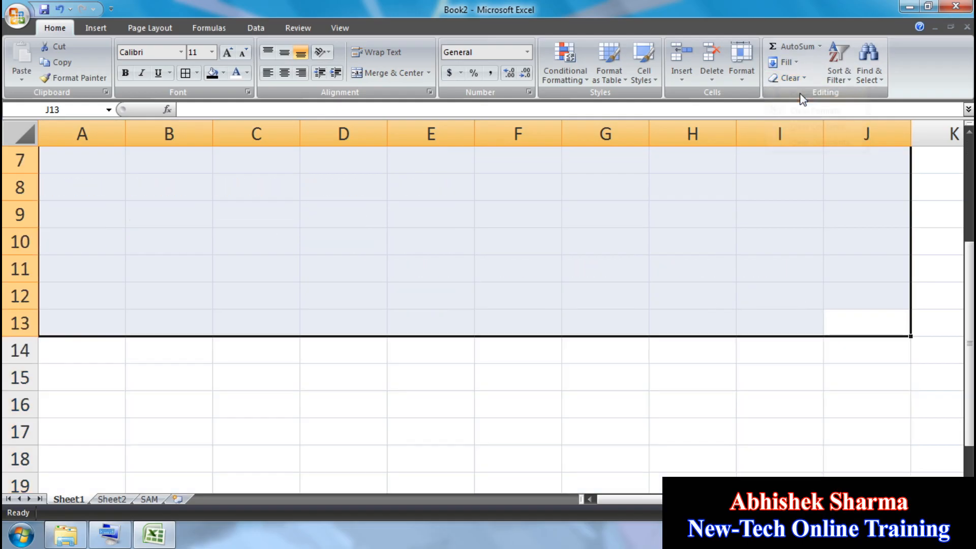
{"action": "left_click", "coordinate": [684, 220]}
{"action": "left_click", "coordinate": [784, 62]}
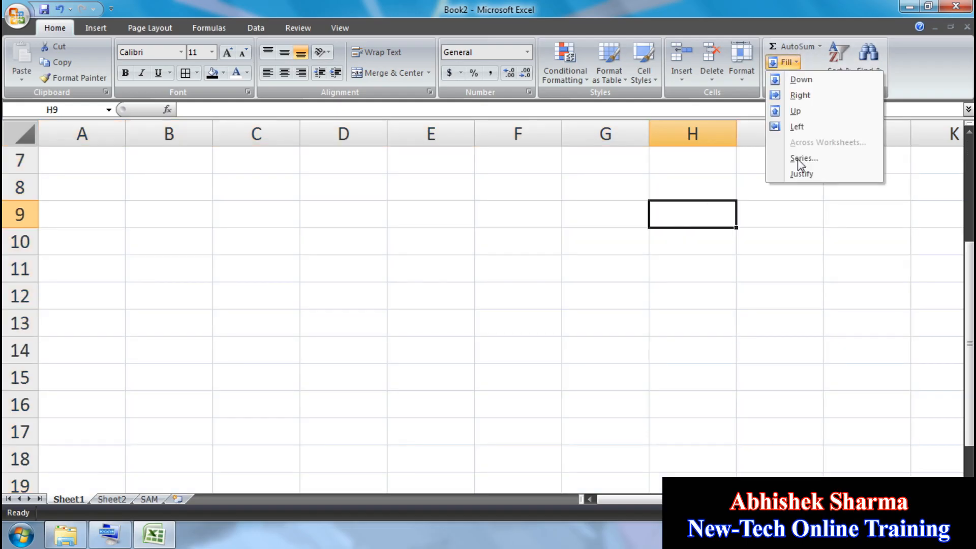
{"action": "left_click", "coordinate": [149, 211]}
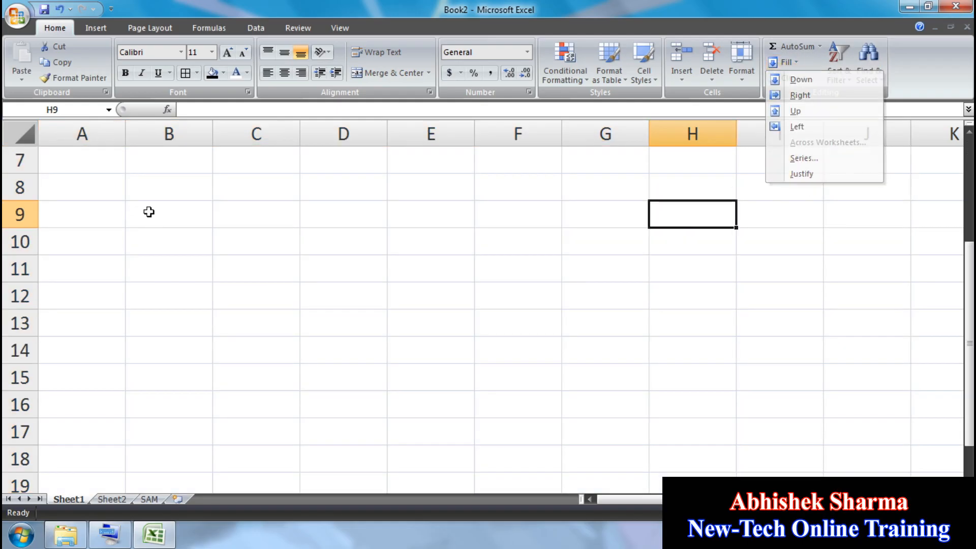
Step: Enter 1 in B7 and fill a linear column series down to 25 in B31
{"action": "left_click", "coordinate": [176, 161]}
{"action": "type", "text": "1"}
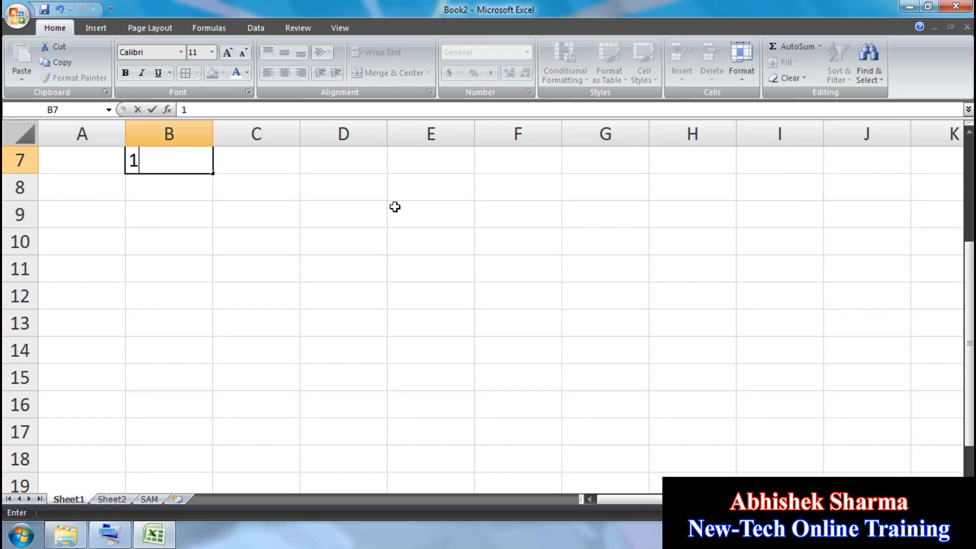
{"action": "key", "text": "Return"}
{"action": "left_click", "coordinate": [164, 160]}
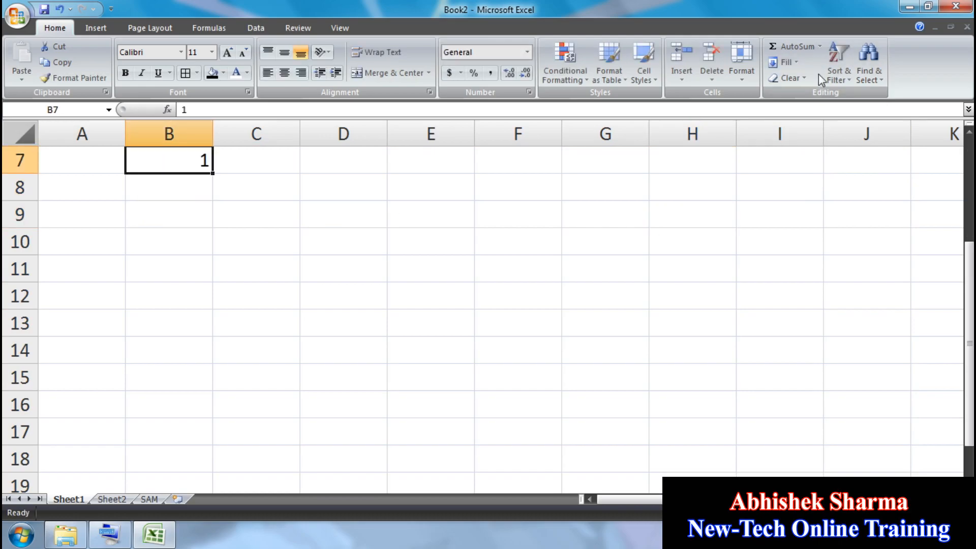
{"action": "left_click", "coordinate": [785, 62]}
{"action": "left_click", "coordinate": [804, 158]}
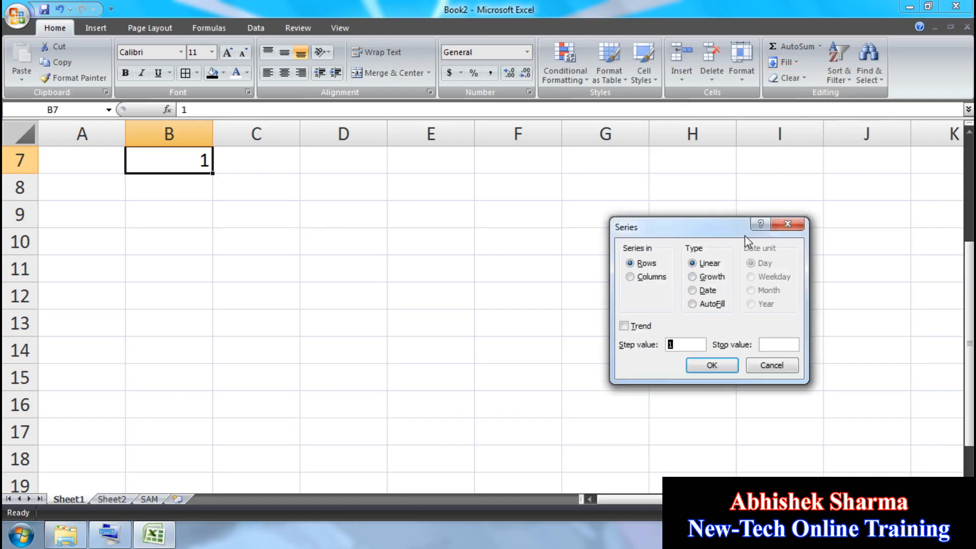
{"action": "left_click", "coordinate": [654, 279]}
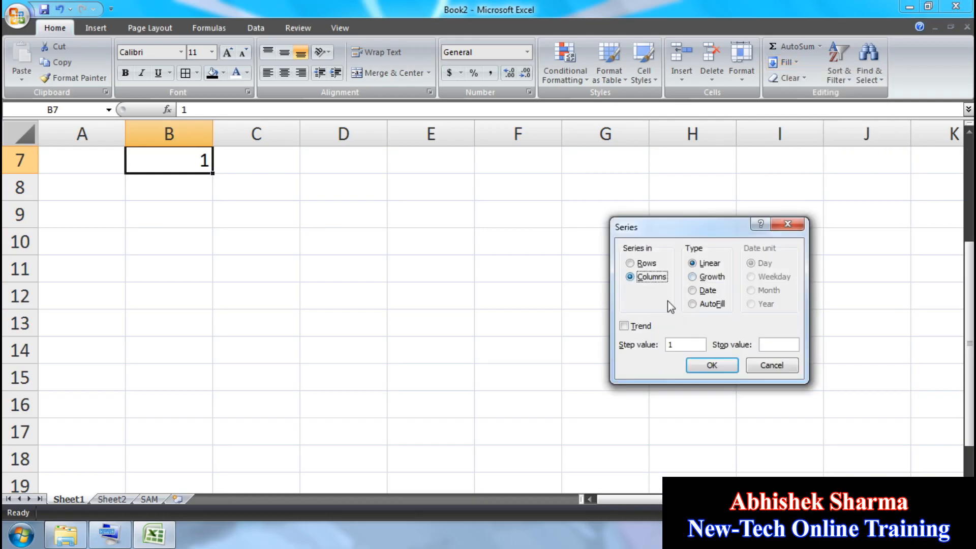
{"action": "left_click", "coordinate": [773, 345]}
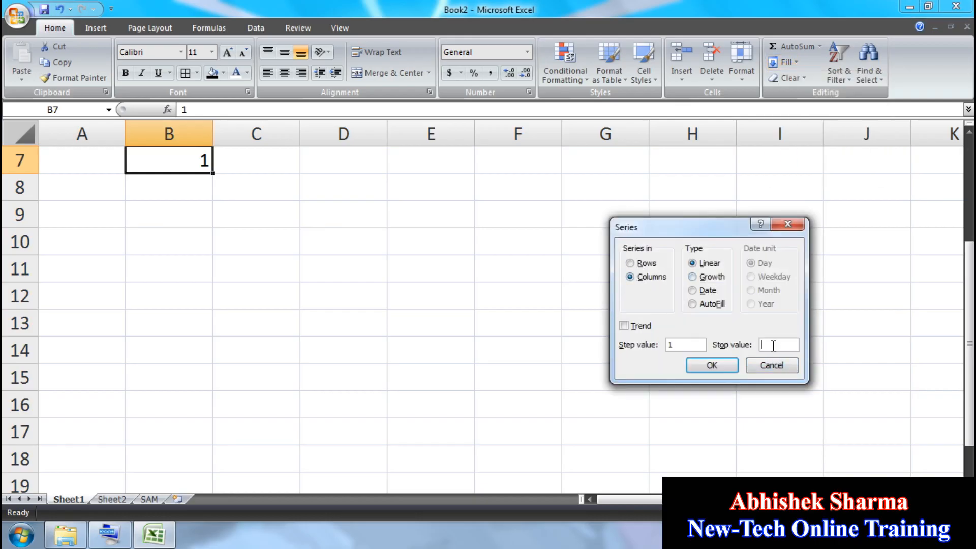
{"action": "left_click", "coordinate": [711, 365]}
{"action": "scroll", "coordinate": [191, 300], "scroll_direction": "down", "scroll_amount": 6}
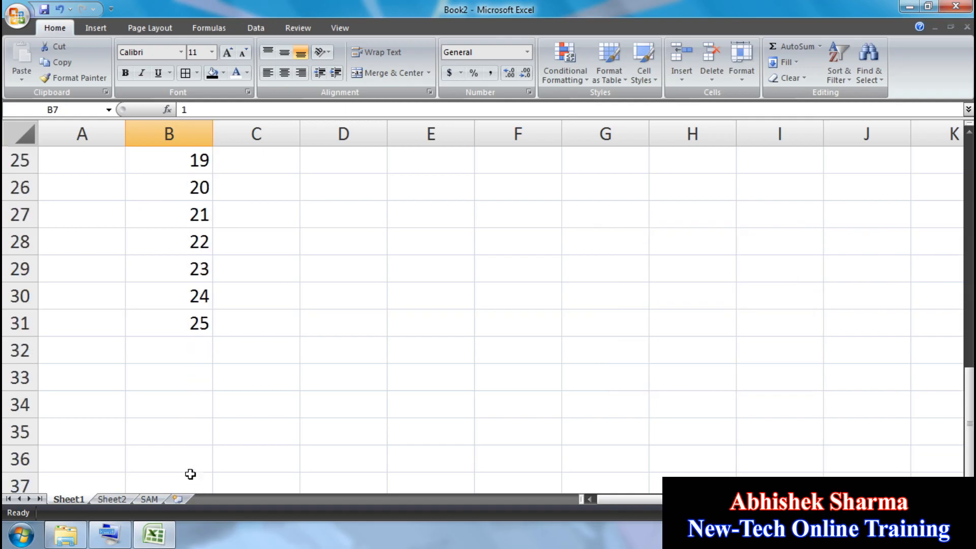
{"action": "scroll", "coordinate": [201, 247], "scroll_direction": "up", "scroll_amount": 8}
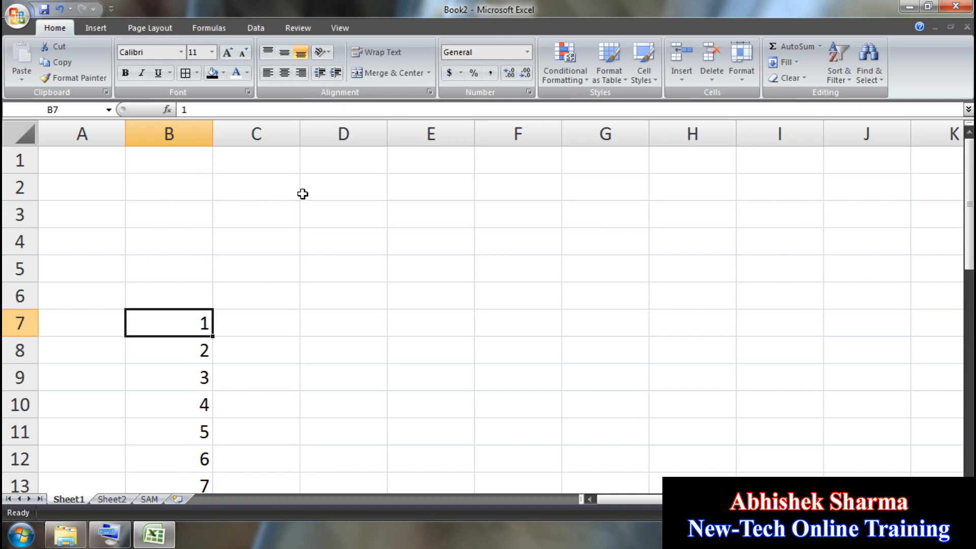
{"action": "scroll", "coordinate": [308, 223], "scroll_direction": "down", "scroll_amount": 3}
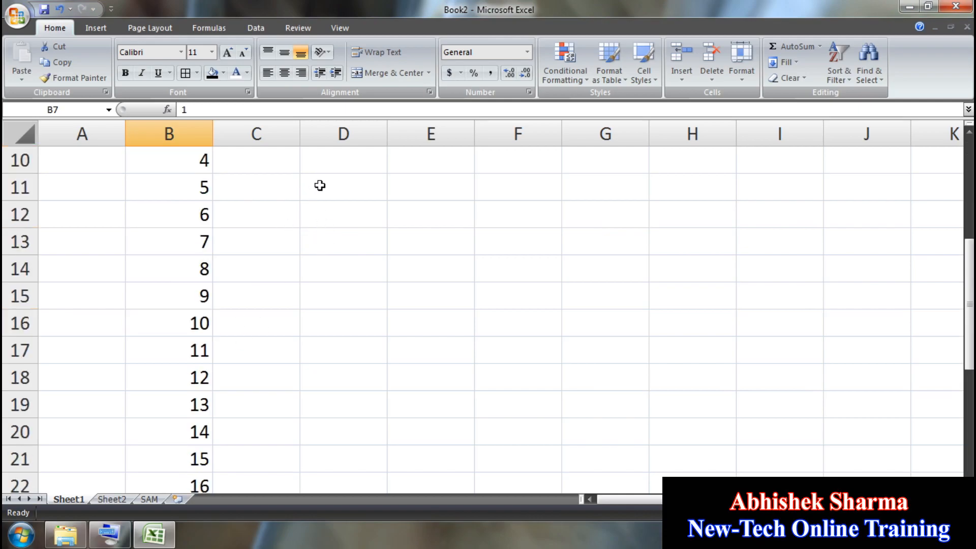
{"action": "scroll", "coordinate": [320, 186], "scroll_direction": "up", "scroll_amount": 1}
Step: Enter 2 in D7 and fill a column series stepping by 2 up to 20
{"action": "left_click", "coordinate": [342, 167]}
{"action": "type", "text": "2"}
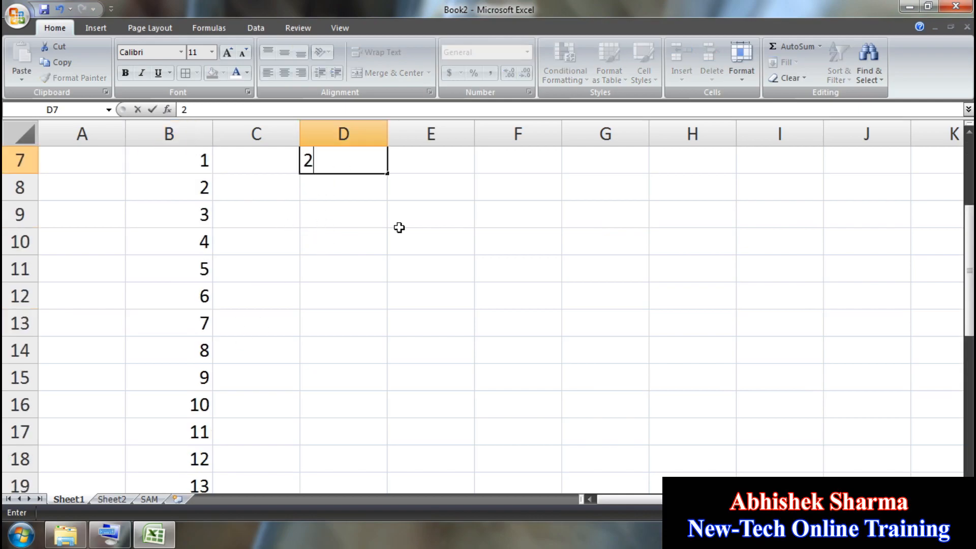
{"action": "left_click", "coordinate": [400, 227]}
{"action": "left_click", "coordinate": [339, 166]}
{"action": "left_click", "coordinate": [802, 63]}
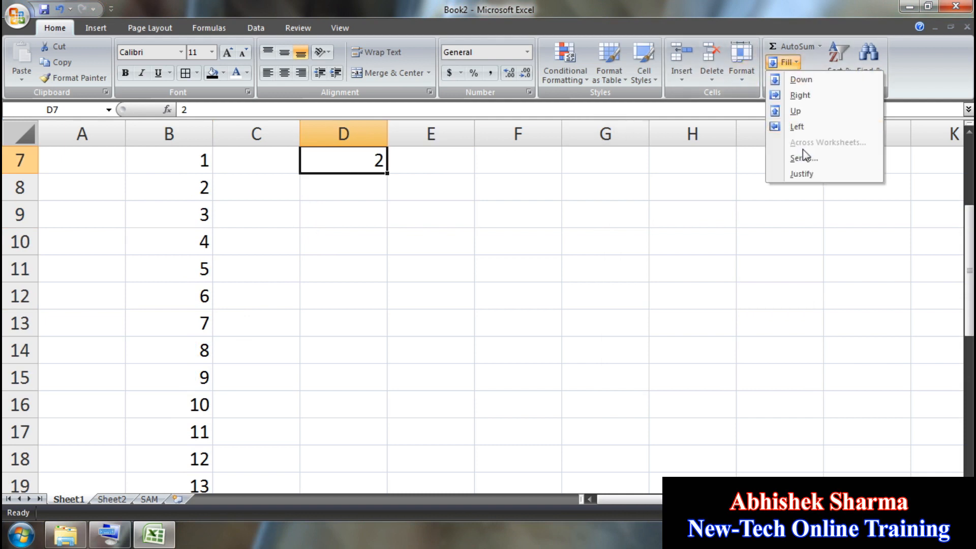
{"action": "left_click", "coordinate": [800, 153]}
{"action": "left_click", "coordinate": [641, 278]}
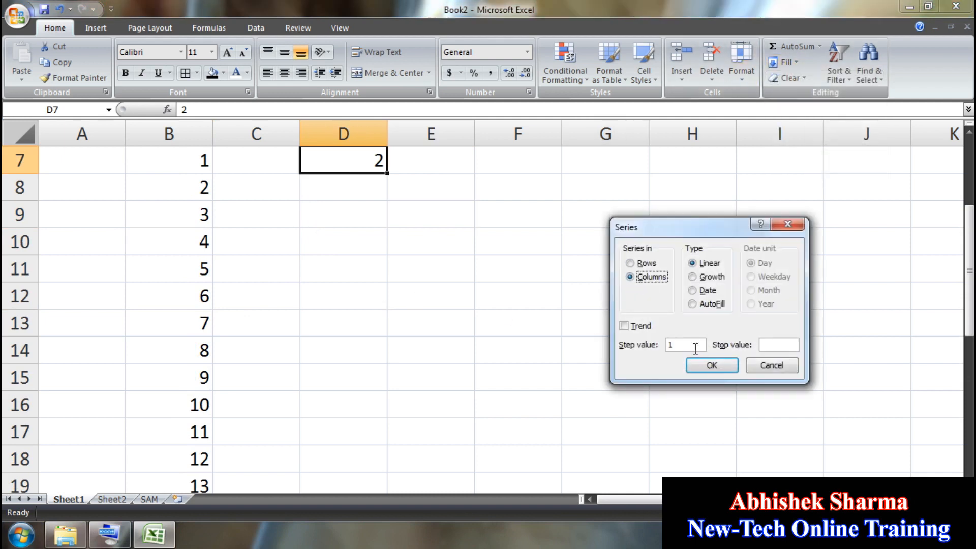
{"action": "type", "text": "2"}
{"action": "left_click", "coordinate": [711, 365]}
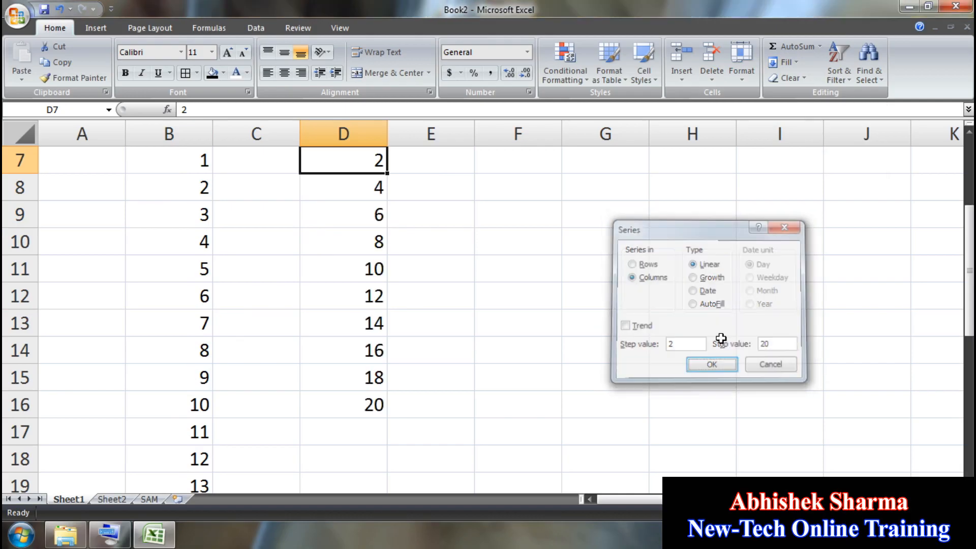
Step: Enter 2 in F7 and fill a column series stepping by 2 up to 40
{"action": "left_click", "coordinate": [548, 154]}
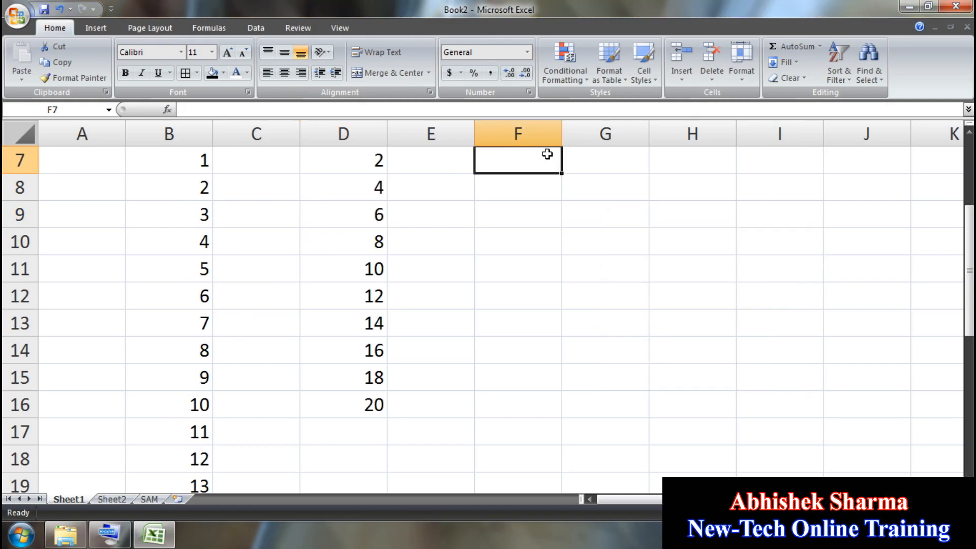
{"action": "type", "text": "2"}
{"action": "key", "text": "Return"}
{"action": "left_click", "coordinate": [547, 154]}
{"action": "left_click", "coordinate": [786, 62]}
{"action": "left_click", "coordinate": [801, 158]}
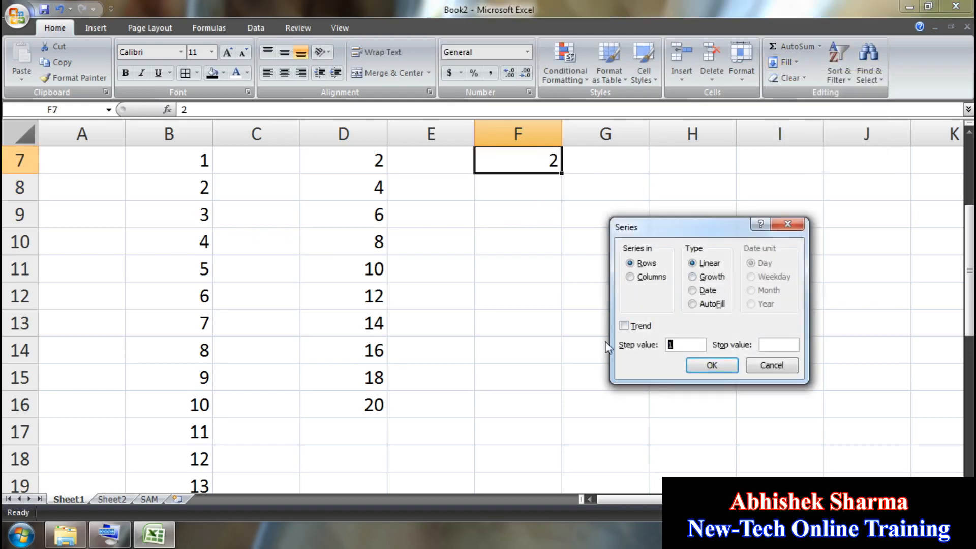
{"action": "left_click", "coordinate": [630, 277]}
{"action": "type", "text": "2"}
{"action": "left_click", "coordinate": [785, 345]}
{"action": "type", "text": "40"}
{"action": "key", "text": "Return"}
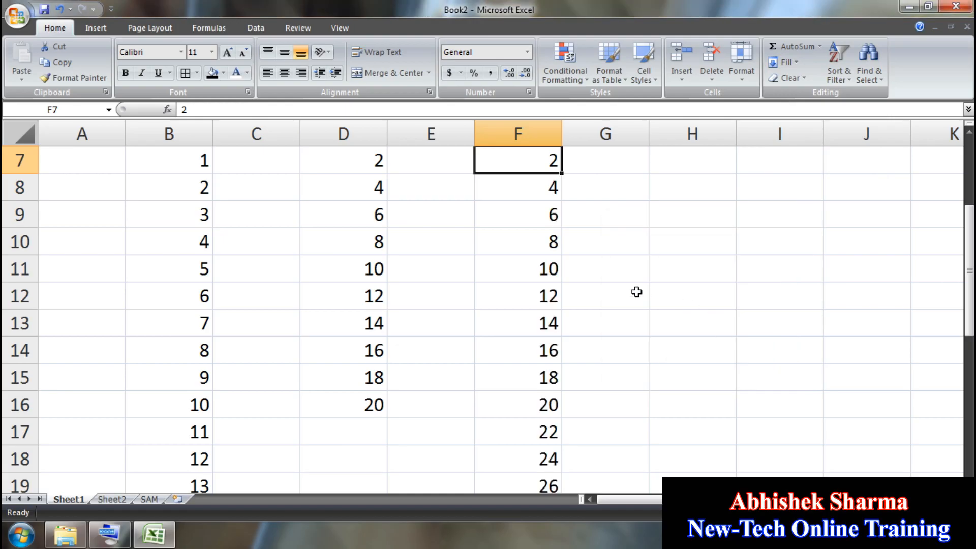
{"action": "scroll", "coordinate": [636, 292], "scroll_direction": "down", "scroll_amount": 4}
{"action": "scroll", "coordinate": [564, 390], "scroll_direction": "up", "scroll_amount": 4}
Step: Select the whole sheet with Ctrl+A and delete all cell contents
{"action": "key", "text": "ctrl+shift+Down"}
{"action": "key", "text": "ctrl+a"}
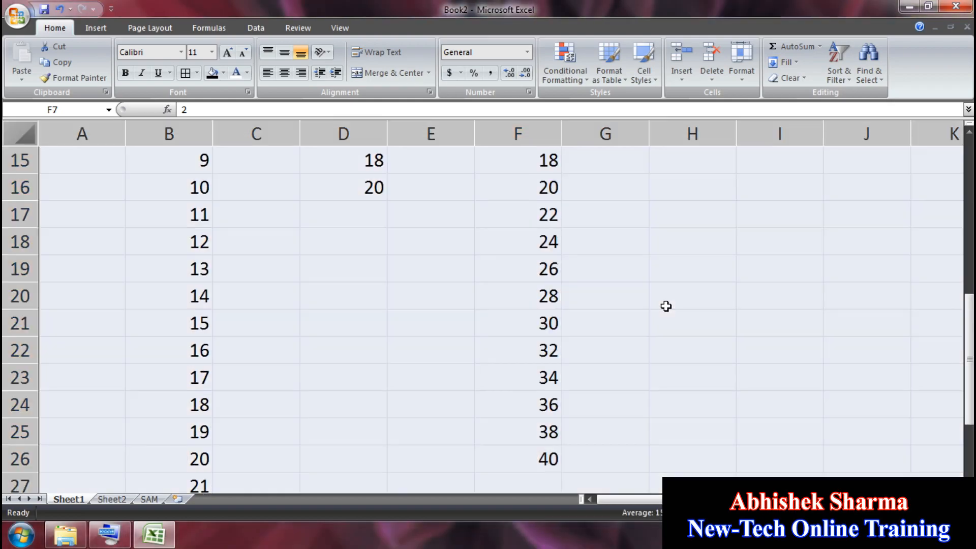
{"action": "key", "text": "Delete"}
Step: Enter 5 in A3 and fill a row series stepping by 5 to 50 across A3:J3
{"action": "left_click", "coordinate": [122, 206]}
{"action": "type", "text": "5"}
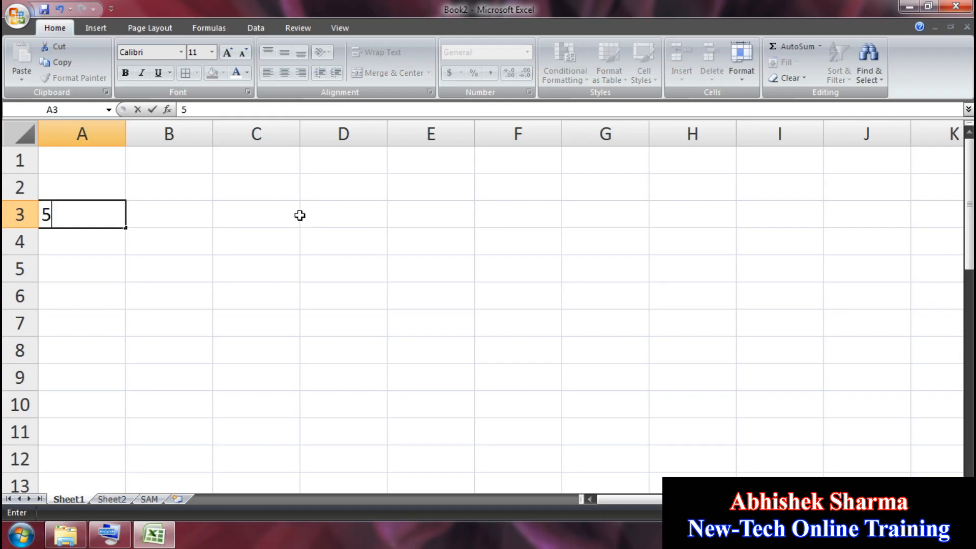
{"action": "key", "text": "Tab"}
{"action": "left_click", "coordinate": [74, 218]}
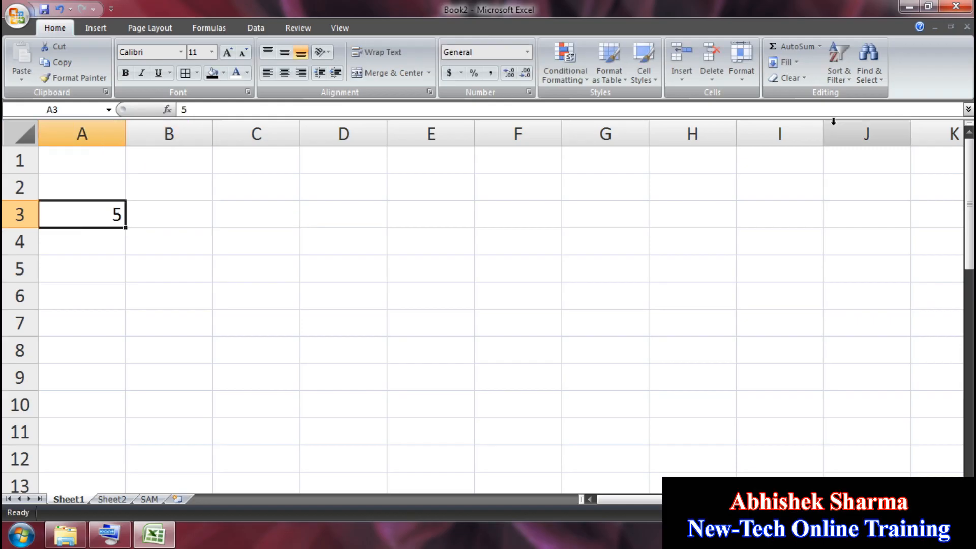
{"action": "left_click", "coordinate": [786, 62]}
{"action": "left_click", "coordinate": [804, 158]}
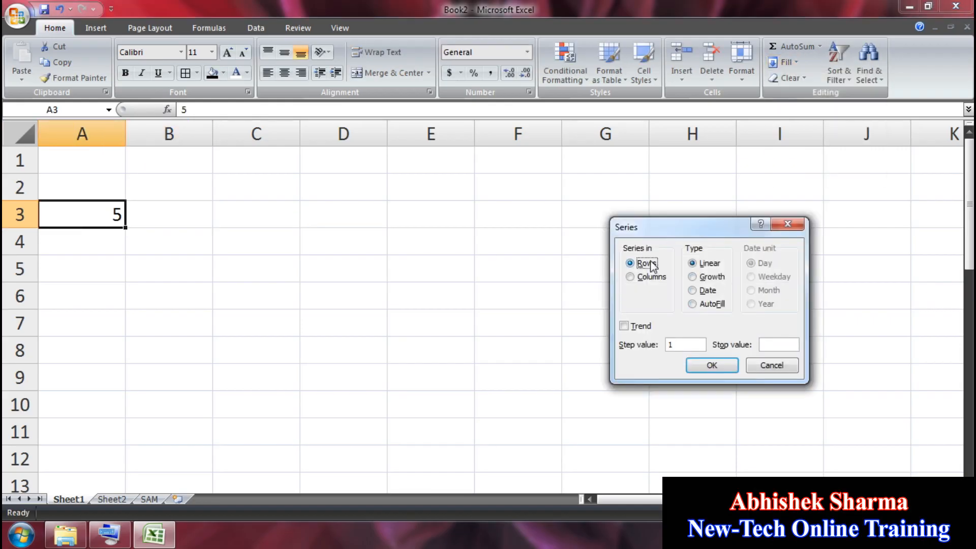
{"action": "left_click_drag", "start_coordinate": [687, 341], "coordinate": [652, 340]}
{"action": "left_click", "coordinate": [702, 366]}
Step: Select A2:K5, then select cell J2 and open the Fill menu
{"action": "left_click_drag", "start_coordinate": [915, 268], "coordinate": [123, 193]}
{"action": "scroll", "coordinate": [150, 199], "scroll_direction": "right", "scroll_amount": 3}
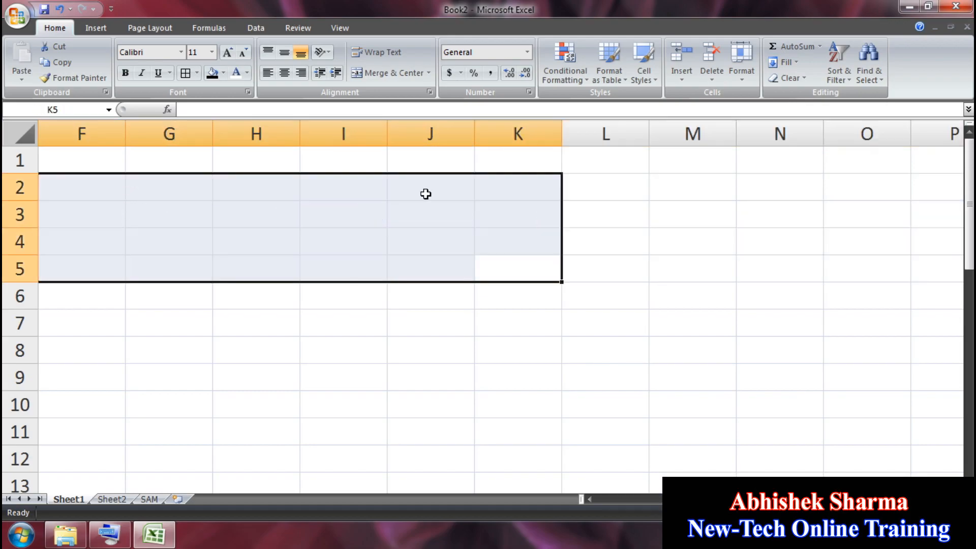
{"action": "left_click", "coordinate": [427, 194]}
{"action": "left_click", "coordinate": [786, 62]}
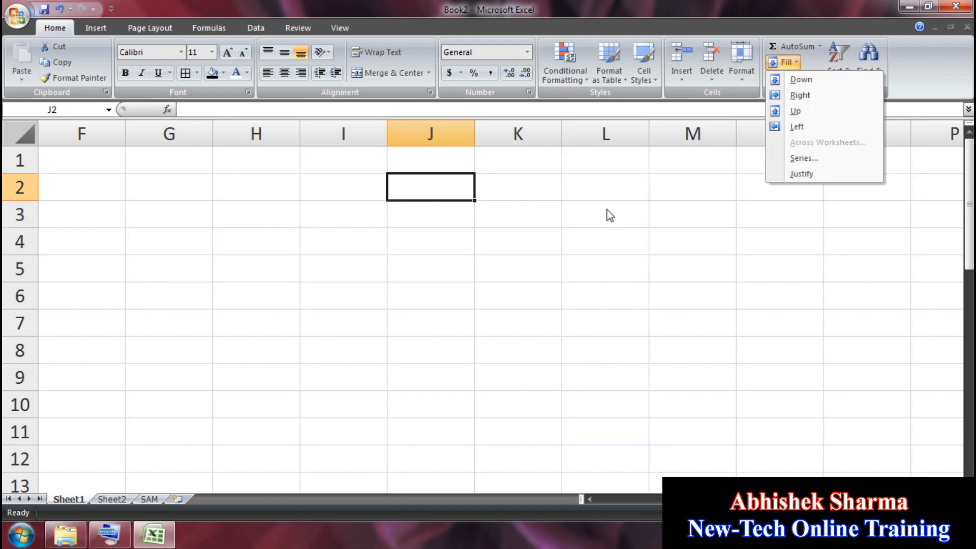
Step: Enter NEWTECH, ONLINE and TRAINING down H2:H4
{"action": "left_click", "coordinate": [257, 189]}
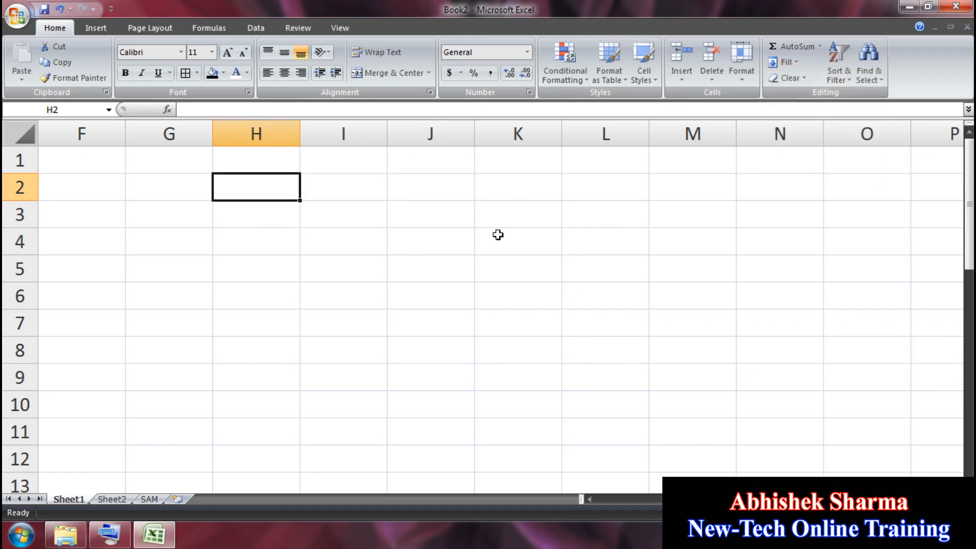
{"action": "type", "text": "NEWTEC"}
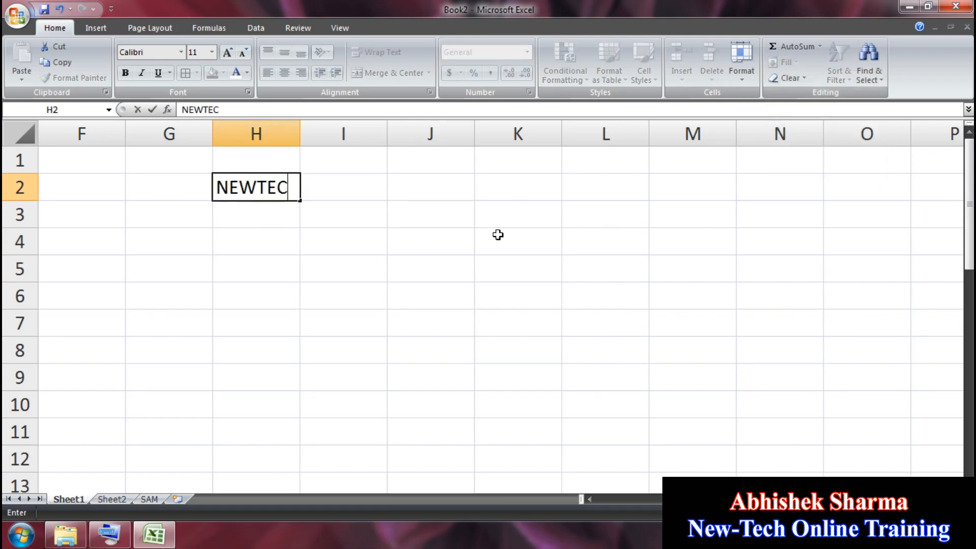
{"action": "type", "text": "H"}
{"action": "key", "text": "Return"}
{"action": "type", "text": "ON"}
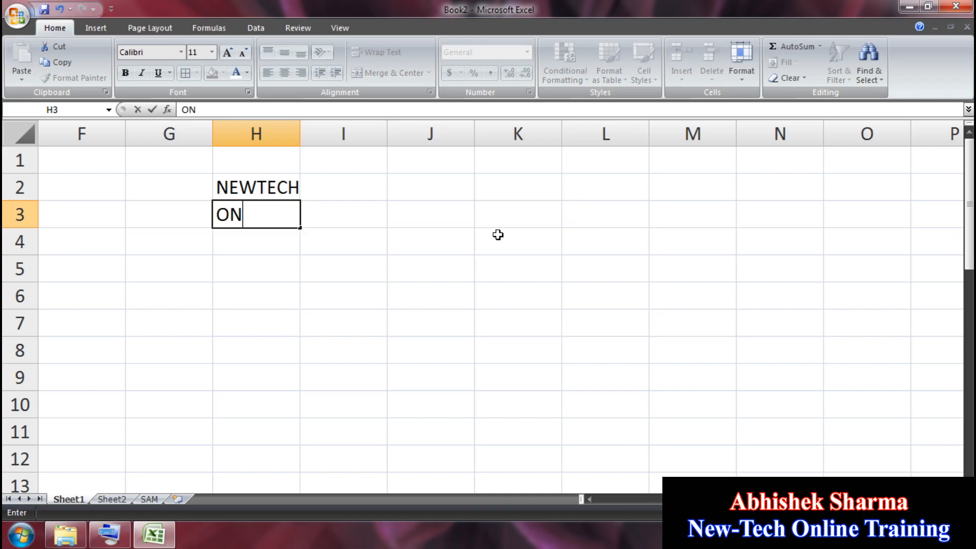
{"action": "type", "text": "LINE"}
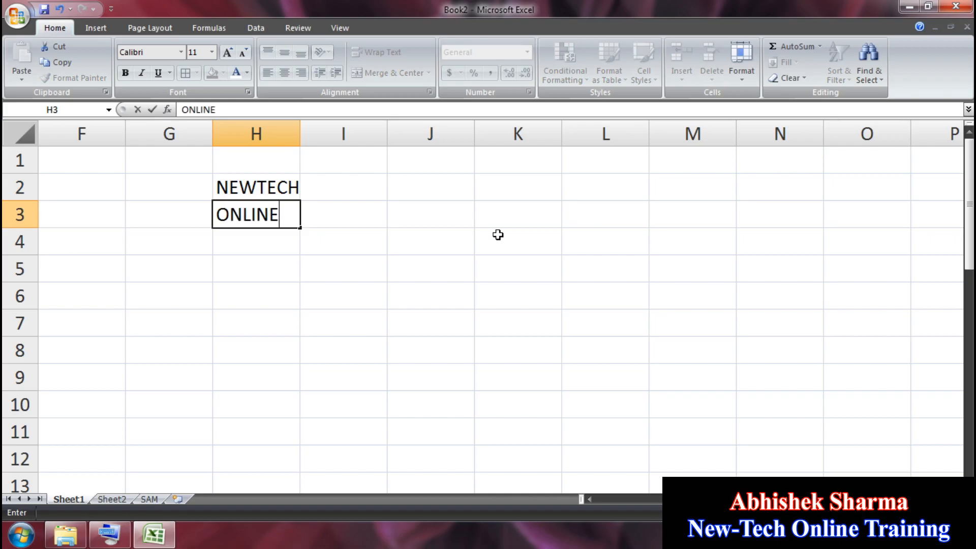
{"action": "key", "text": "Return"}
{"action": "type", "text": "TRAINING"}
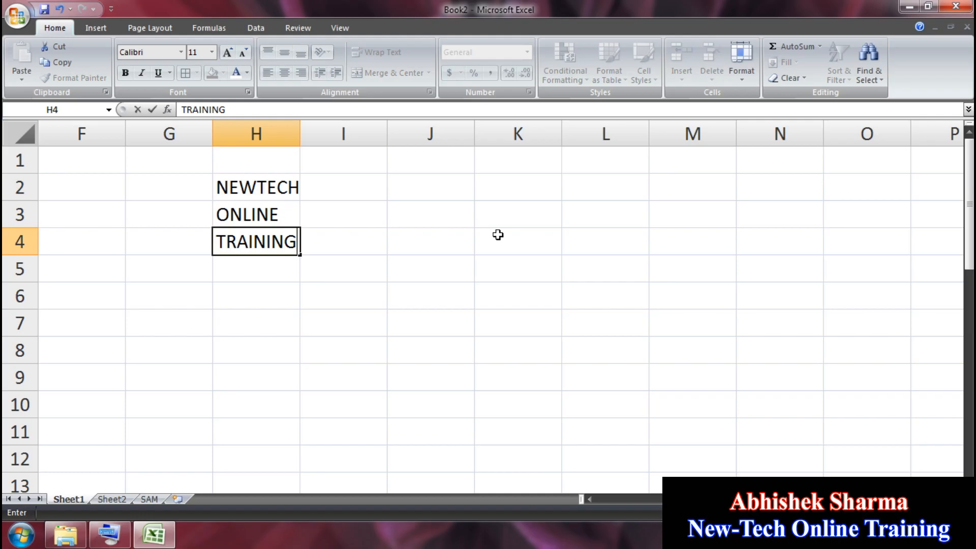
{"action": "key", "text": "Return"}
{"action": "left_click", "coordinate": [448, 242]}
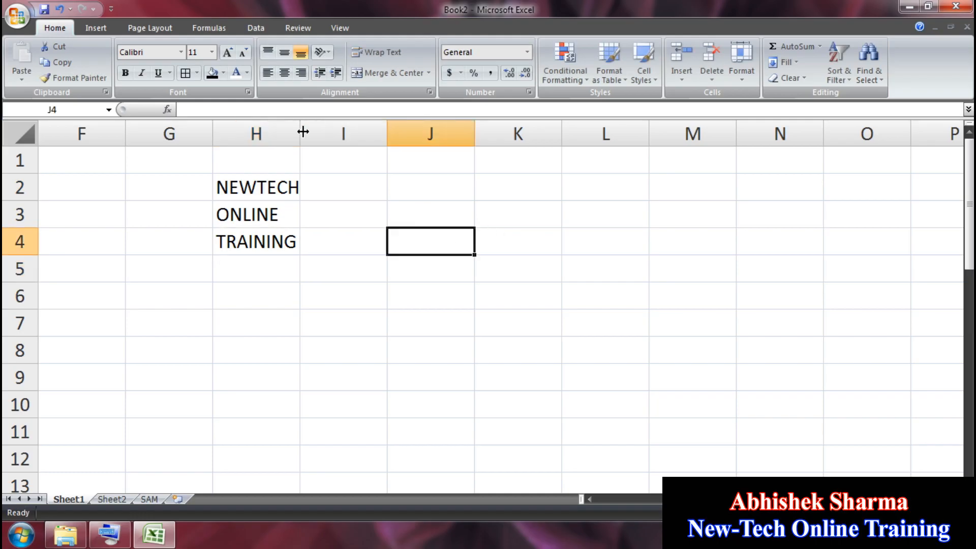
Step: Widen column H, justify H2:H4 into one cell, then undo the justify
{"action": "left_click_drag", "start_coordinate": [301, 134], "coordinate": [579, 137]}
{"action": "left_click_drag", "start_coordinate": [333, 188], "coordinate": [332, 246]}
{"action": "left_click", "coordinate": [787, 62]}
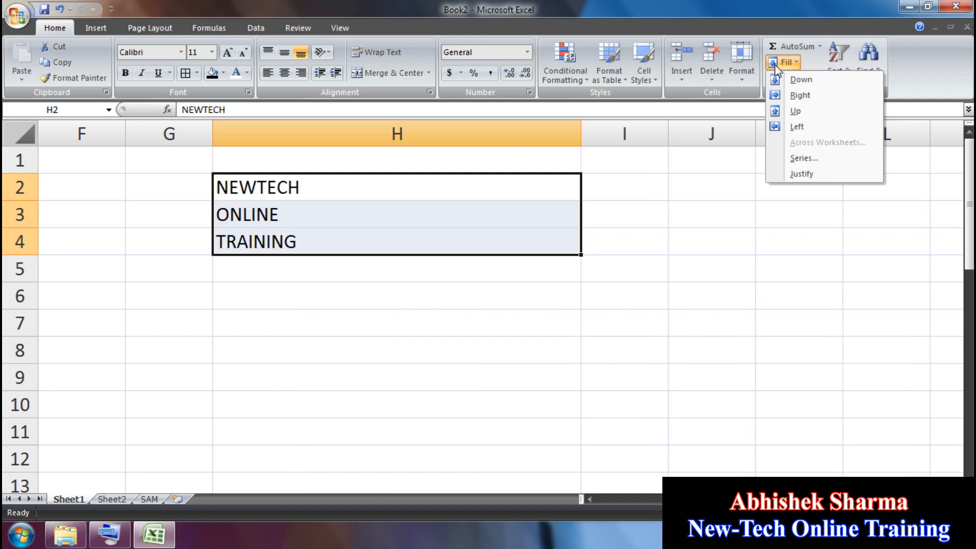
{"action": "left_click", "coordinate": [802, 173]}
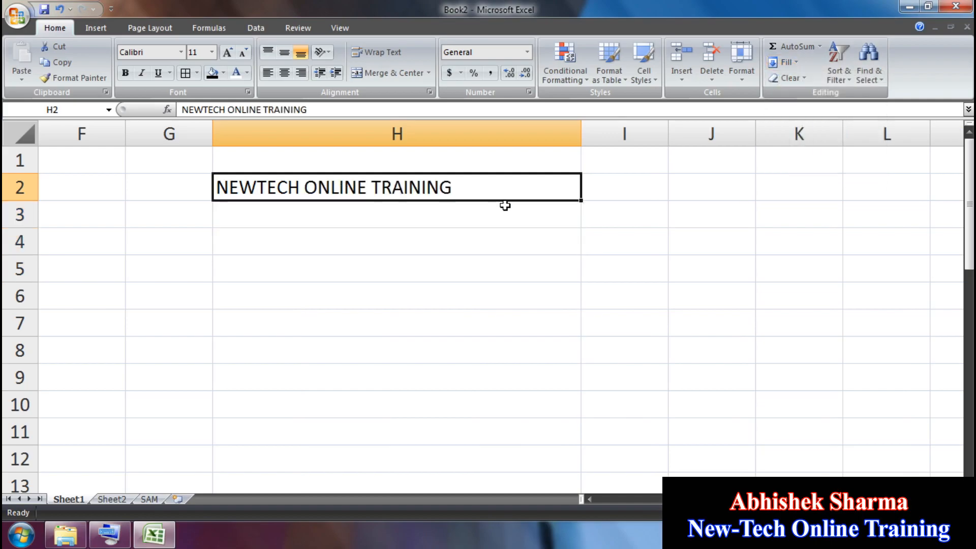
{"action": "key", "text": "ctrl+z"}
Step: Narrow column H, justify the words again, then undo it
{"action": "left_click_drag", "start_coordinate": [583, 131], "coordinate": [400, 137]}
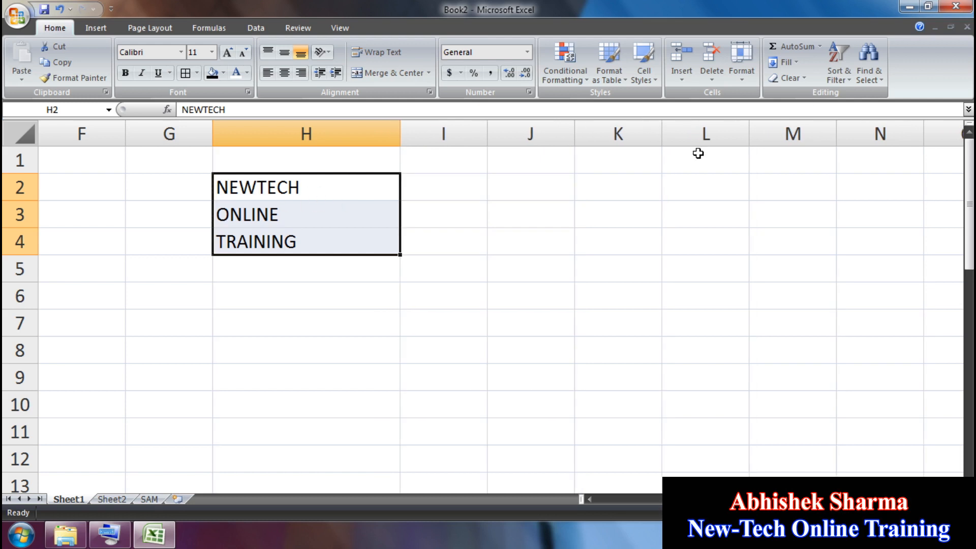
{"action": "left_click", "coordinate": [785, 61]}
{"action": "left_click", "coordinate": [796, 173]}
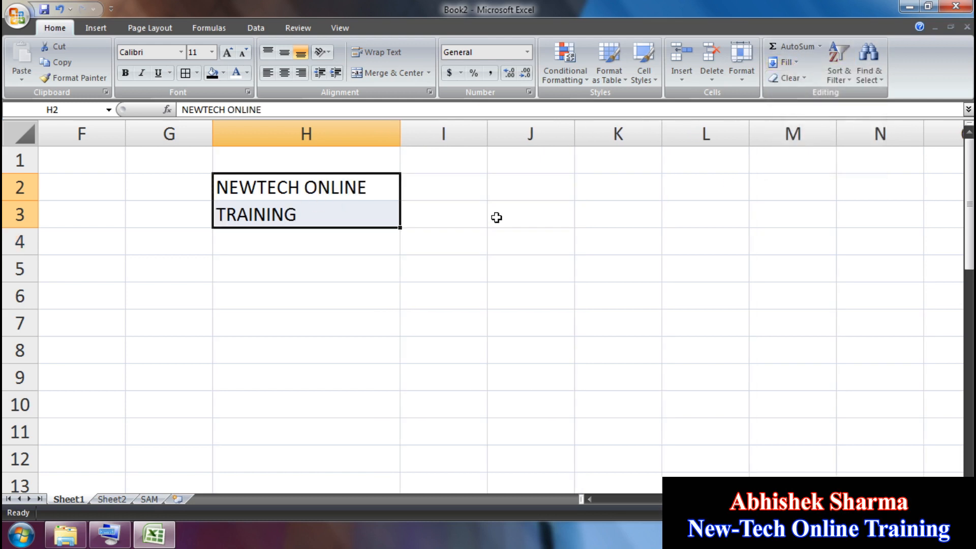
{"action": "key", "text": "ctrl+z"}
{"action": "key", "text": "ctrl+z"}
{"action": "key", "text": "ctrl+z"}
{"action": "key", "text": "ctrl+z"}
{"action": "key", "text": "ctrl+z"}
{"action": "key", "text": "ctrl+z"}
{"action": "key", "text": "ctrl+z"}
{"action": "key", "text": "ctrl+z"}
{"action": "key", "text": "ctrl+z"}
{"action": "key", "text": "ctrl+z"}
{"action": "key", "text": "ctrl+z"}
{"action": "key", "text": "ctrl+z"}
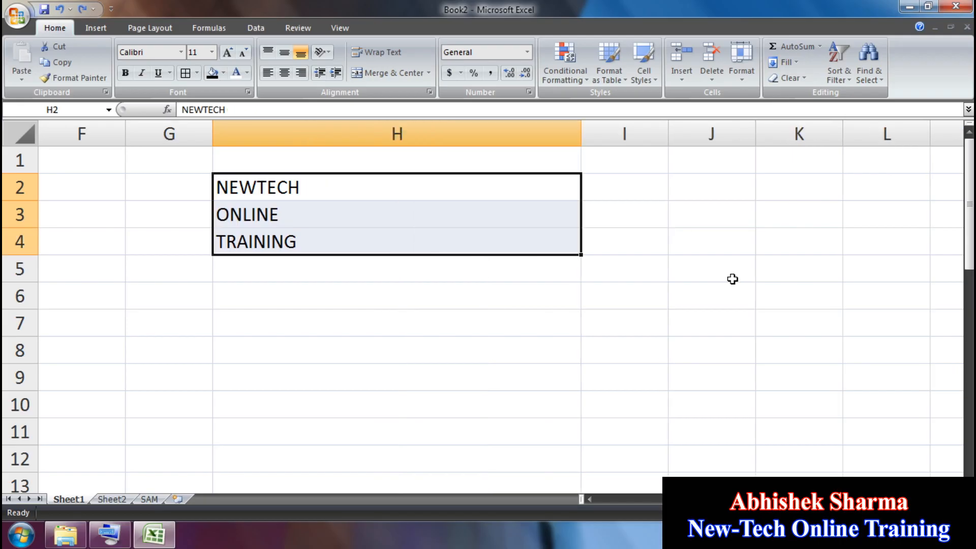
Step: Undo to an empty sheet and fill A1:E8 with QWERTY using Ctrl+R and Ctrl+D
{"action": "key", "text": "ctrl+z"}
{"action": "key", "text": "ctrl+z"}
{"action": "key", "text": "ctrl+z"}
{"action": "key", "text": "ctrl+z"}
{"action": "key", "text": "ctrl+z"}
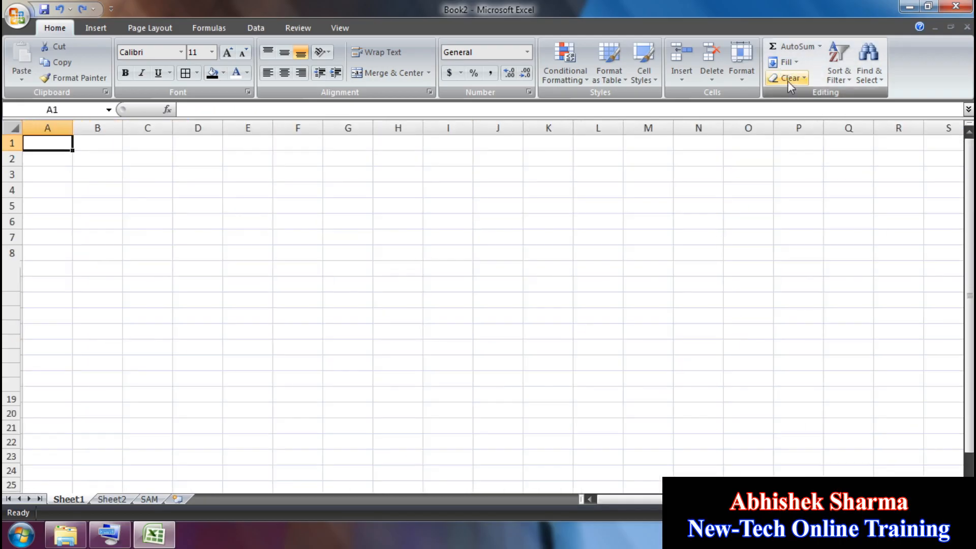
{"action": "scroll", "coordinate": [877, 475], "scroll_direction": "up", "scroll_amount": 4}
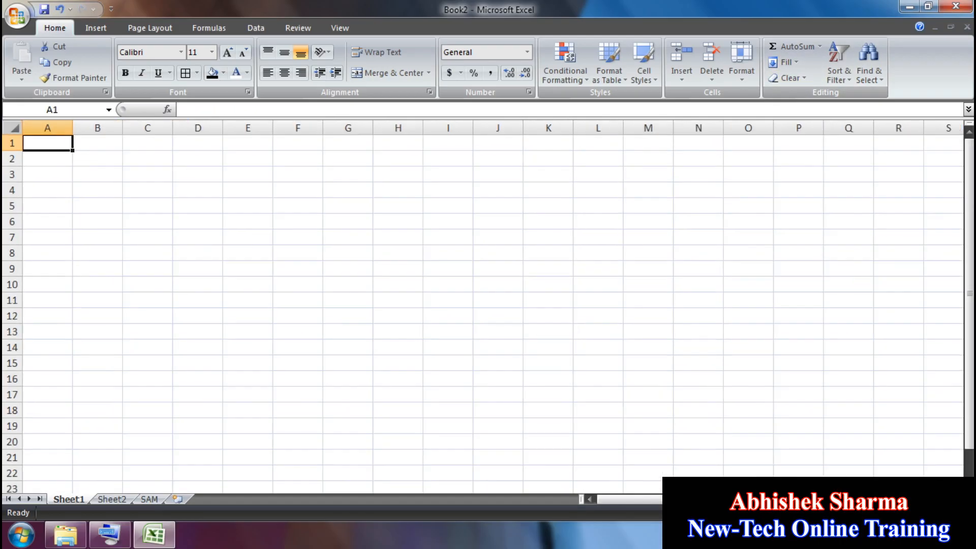
{"action": "type", "text": "QW"}
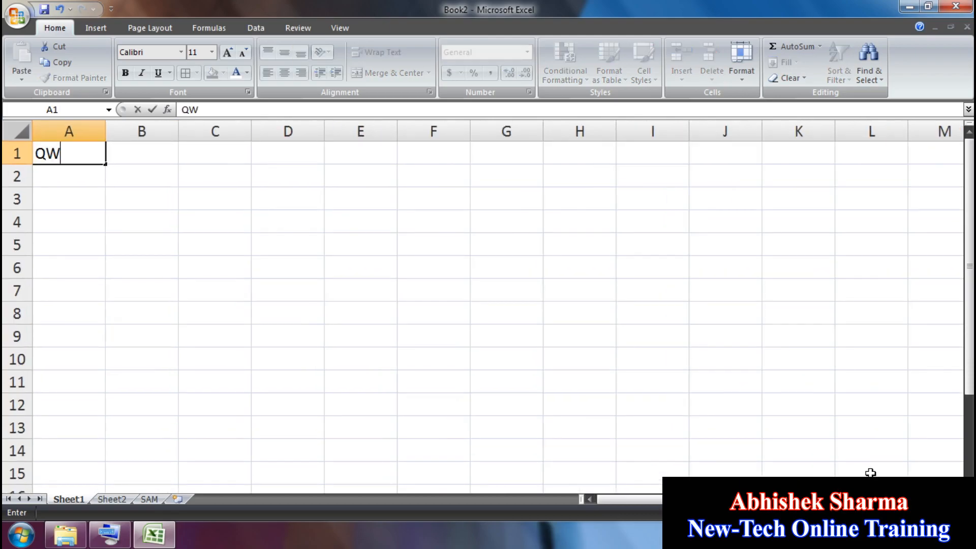
{"action": "type", "text": "ERTY"}
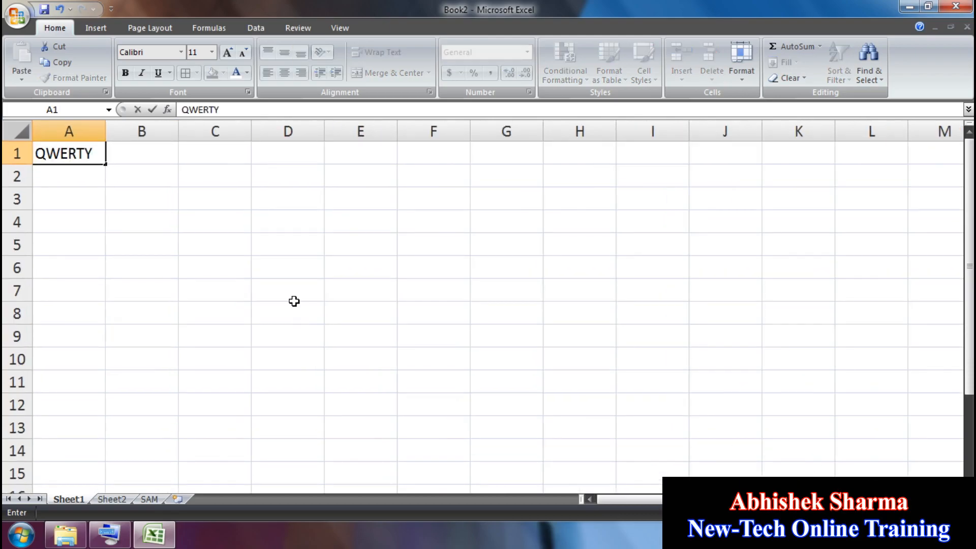
{"action": "left_click", "coordinate": [376, 310], "text": "shift"}
{"action": "key", "text": "ctrl+r"}
{"action": "key", "text": "ctrl+d"}
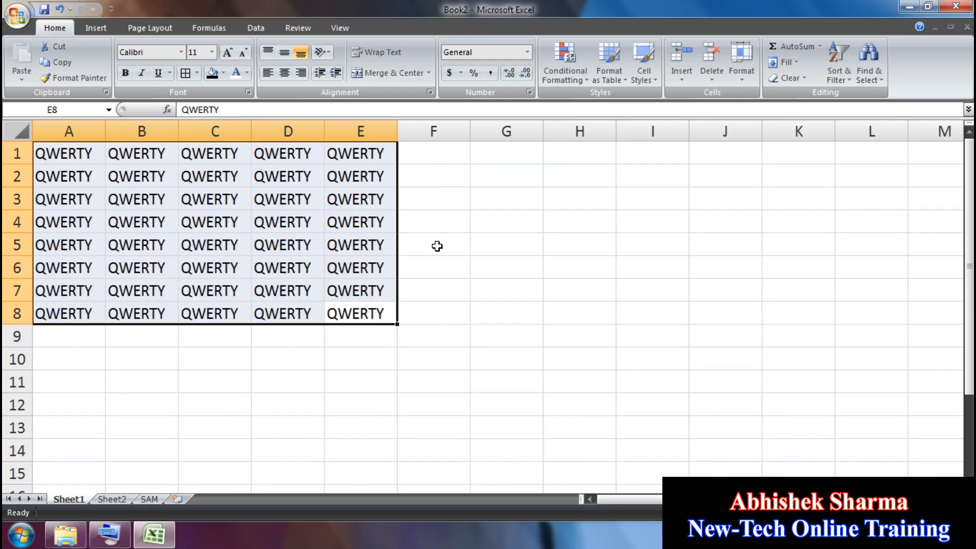
Step: Give the A1:E8 block a red fill and white font colour
{"action": "left_click", "coordinate": [223, 73]}
{"action": "left_click", "coordinate": [220, 179]}
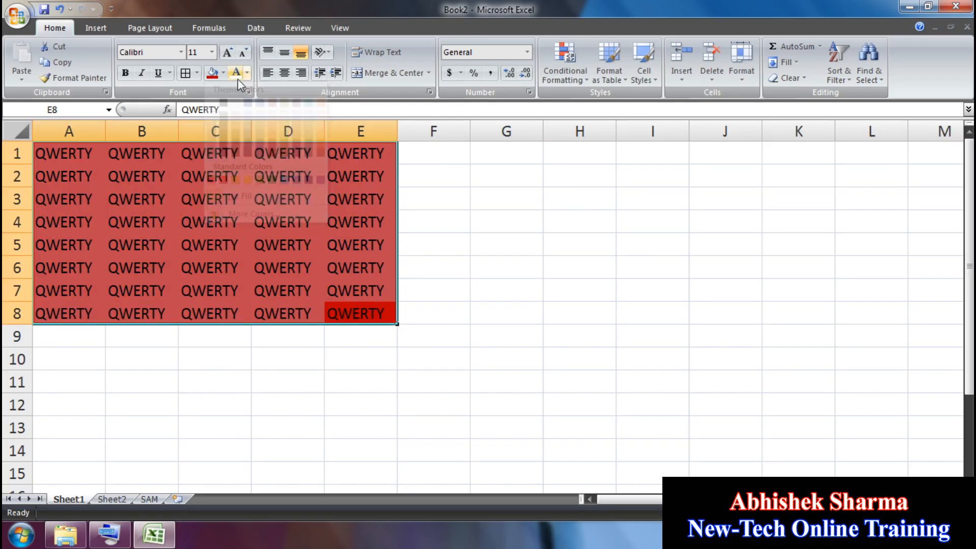
{"action": "left_click", "coordinate": [247, 72]}
{"action": "left_click", "coordinate": [248, 115]}
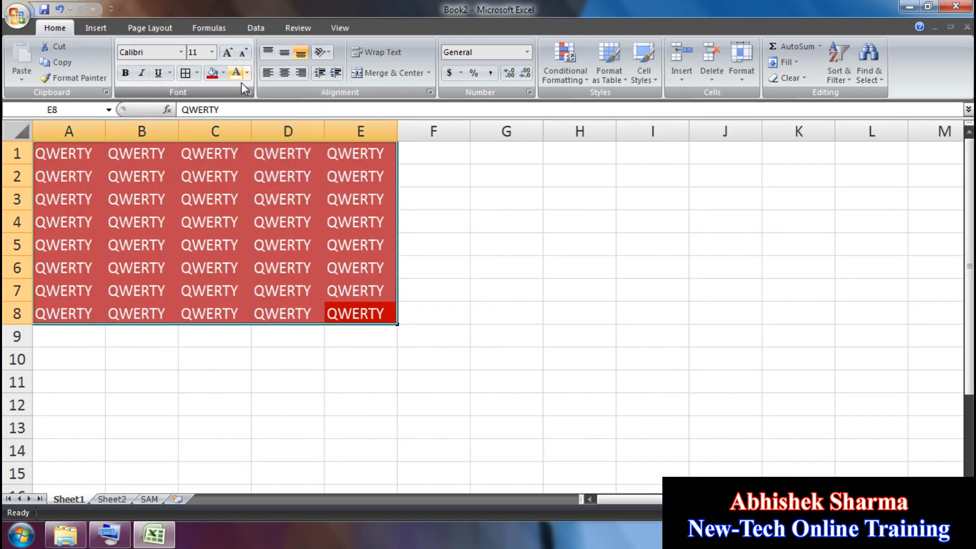
{"action": "left_click", "coordinate": [783, 81]}
Step: Clear All on the QWERTY block and undo, then clear only its formats and undo
{"action": "left_click", "coordinate": [809, 96]}
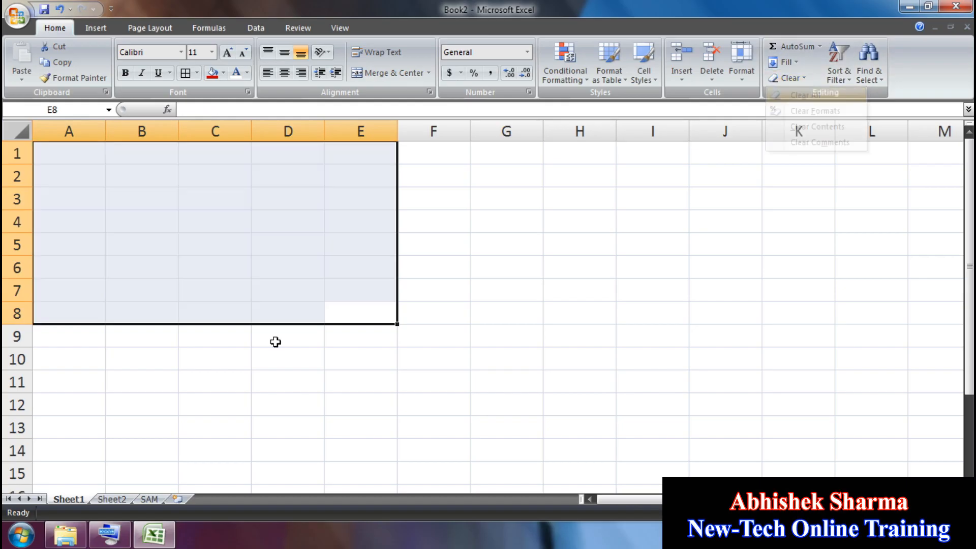
{"action": "left_click", "coordinate": [59, 16]}
{"action": "left_click", "coordinate": [787, 78]}
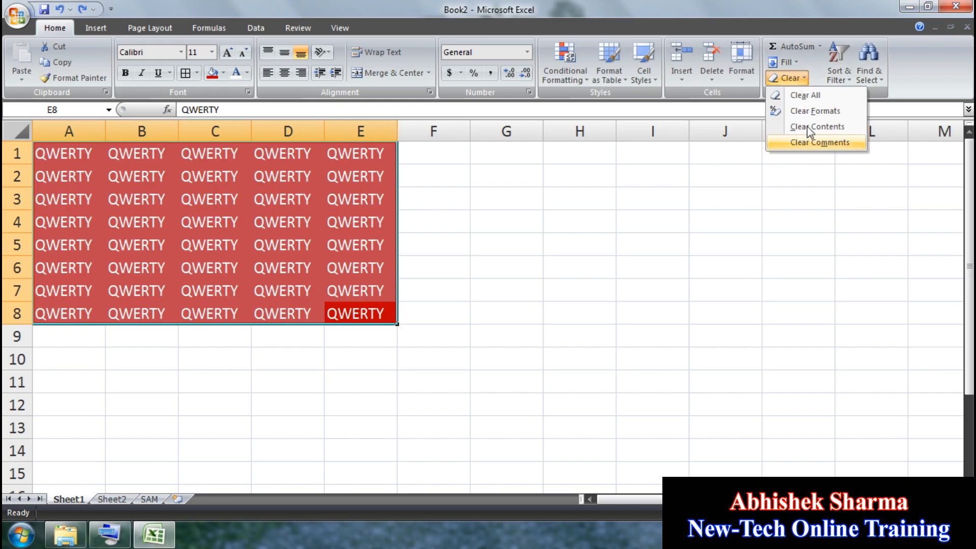
{"action": "left_click", "coordinate": [816, 113]}
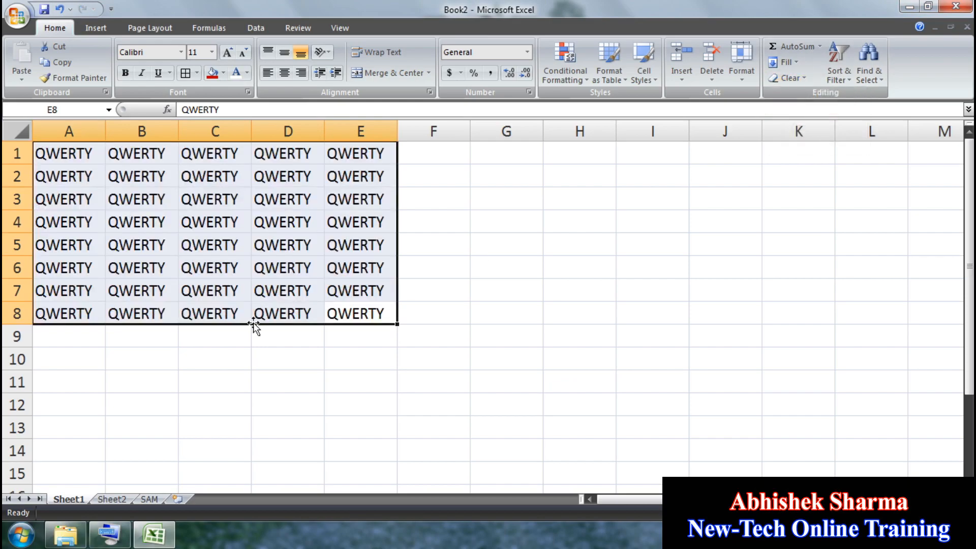
{"action": "left_click", "coordinate": [59, 9]}
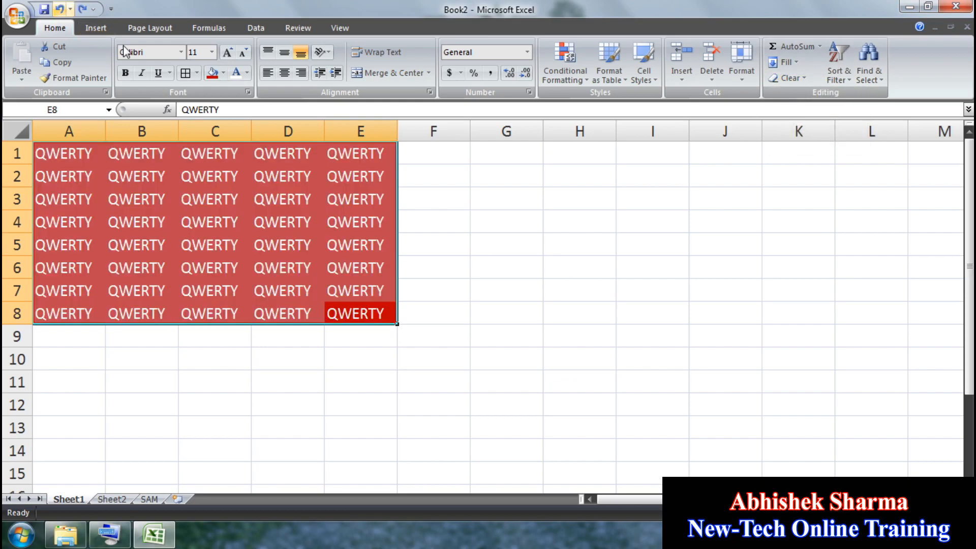
Step: Clear only the block's contents, undo to restore it, and select E5
{"action": "left_click", "coordinate": [788, 78]}
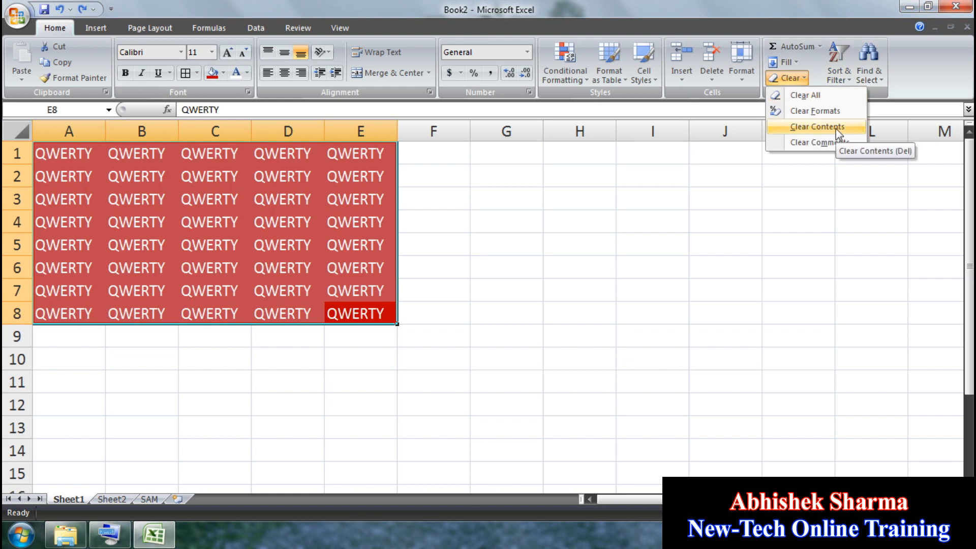
{"action": "left_click", "coordinate": [817, 127]}
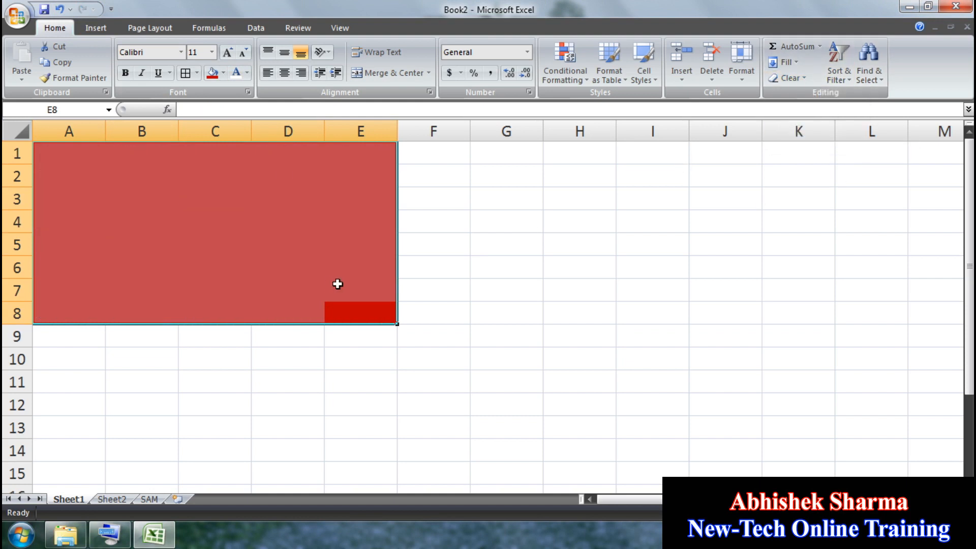
{"action": "left_click", "coordinate": [57, 11]}
{"action": "left_click", "coordinate": [361, 254]}
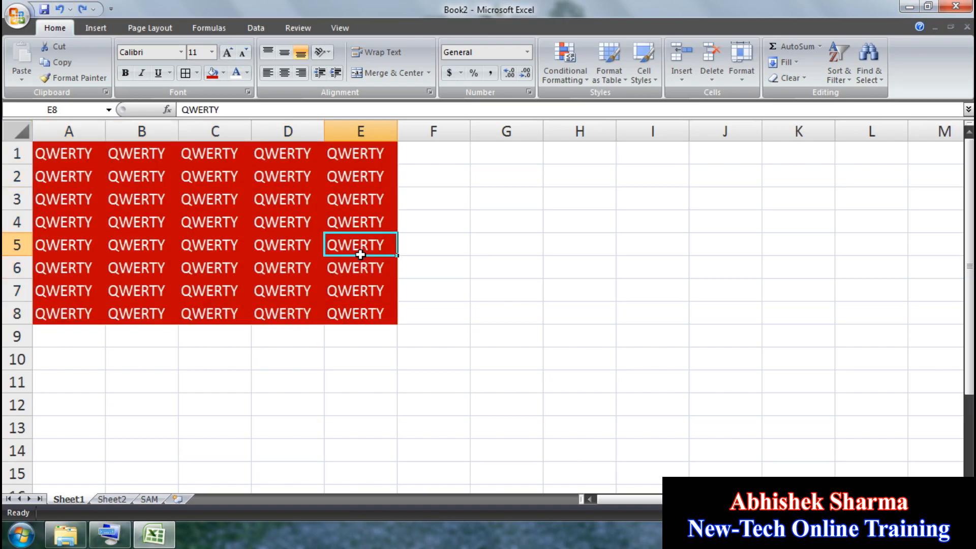
Step: Add a comment to E5 reading 'ERIOGTJEIORNIOENT…' and turn on Show All Comments
{"action": "left_click", "coordinate": [287, 29]}
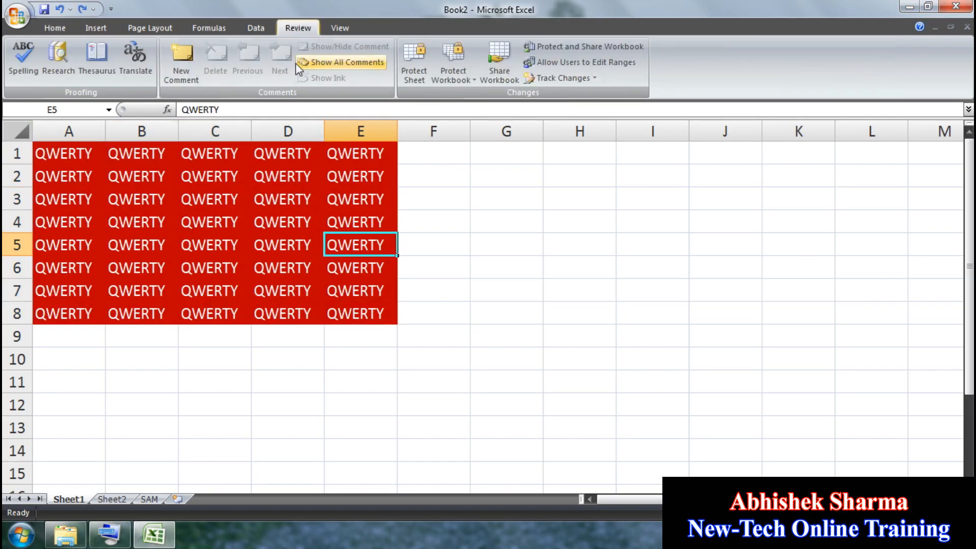
{"action": "left_click", "coordinate": [182, 63]}
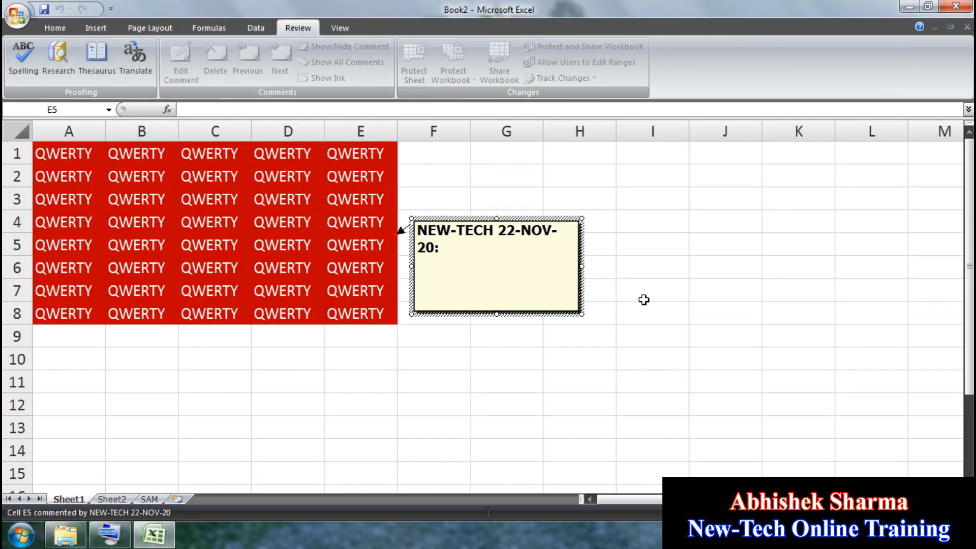
{"action": "key", "text": "BackSpace"}
{"action": "key", "text": "BackSpace"}
{"action": "key", "text": "BackSpace"}
{"action": "key", "text": "BackSpace"}
{"action": "key", "text": "BackSpace"}
{"action": "key", "text": "BackSpace"}
{"action": "key", "text": "BackSpace"}
{"action": "key", "text": "BackSpace"}
{"action": "key", "text": "BackSpace"}
{"action": "key", "text": "BackSpace"}
{"action": "key", "text": "BackSpace"}
{"action": "key", "text": "BackSpace"}
{"action": "key", "text": "BackSpace"}
{"action": "key", "text": "BackSpace"}
{"action": "key", "text": "BackSpace"}
{"action": "key", "text": "BackSpace"}
{"action": "key", "text": "BackSpace"}
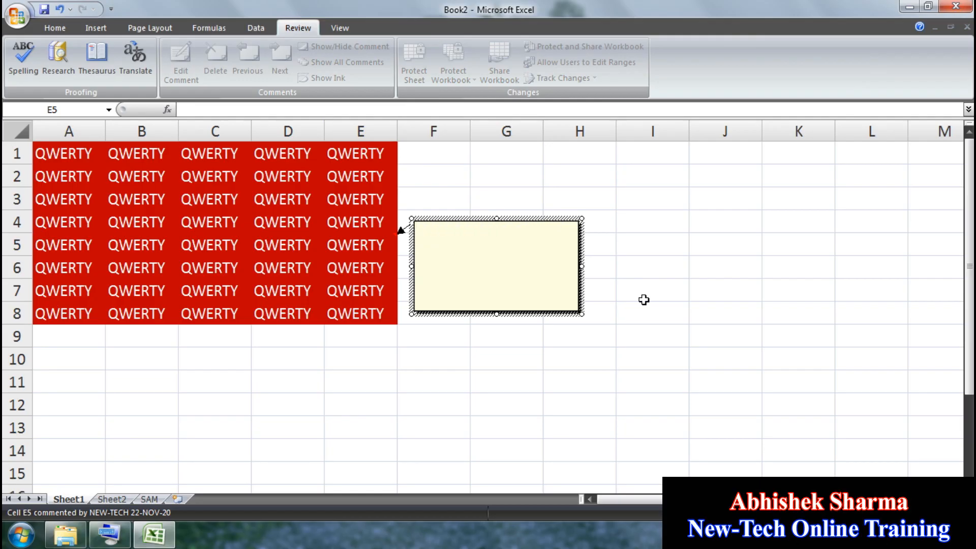
{"action": "type", "text": "ERIOGTJEIORNIOENTR"}
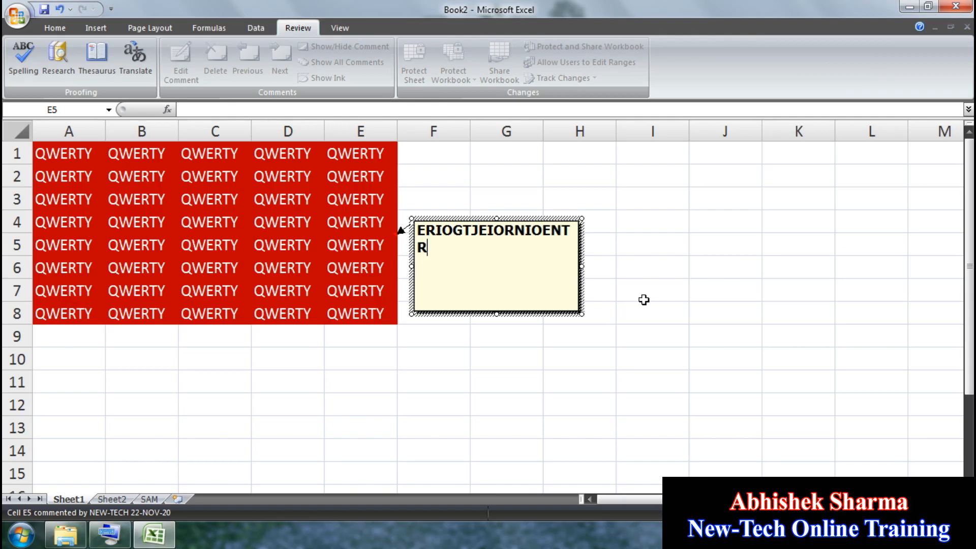
{"action": "type", "text": "IOENRIONERGWIOEFNIOWENFIOWEFNIOWENF"}
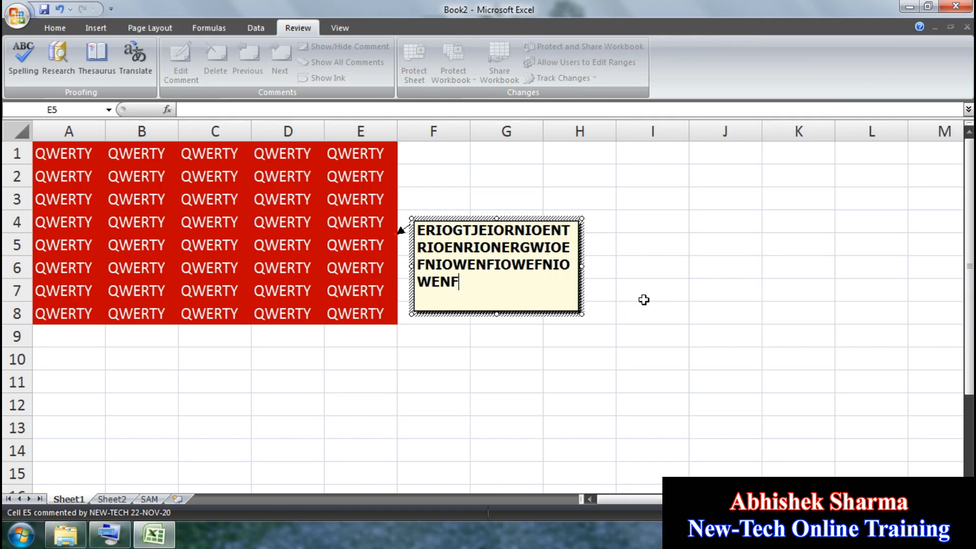
{"action": "type", "text": "GIONWEEIOWGIENGIOGT"}
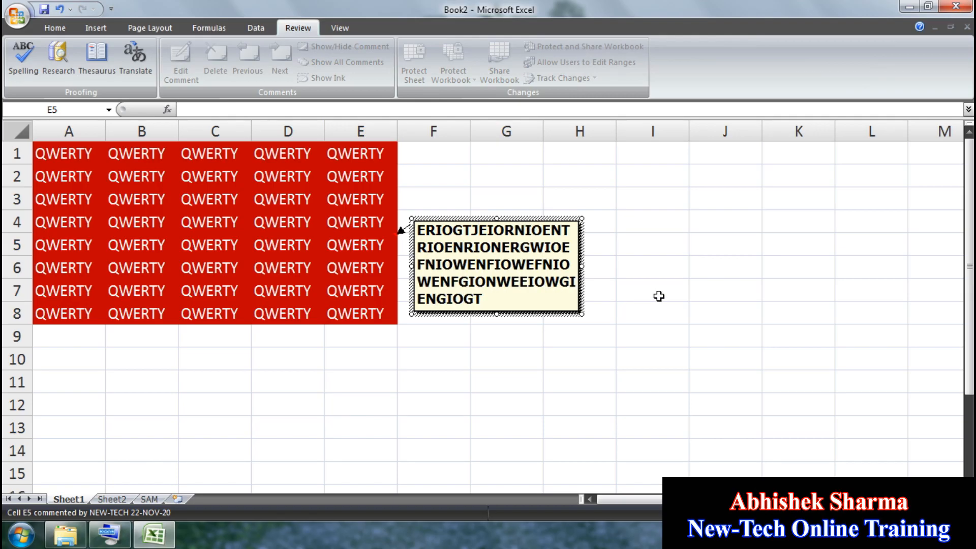
{"action": "left_click", "coordinate": [659, 297]}
{"action": "left_click", "coordinate": [384, 240]}
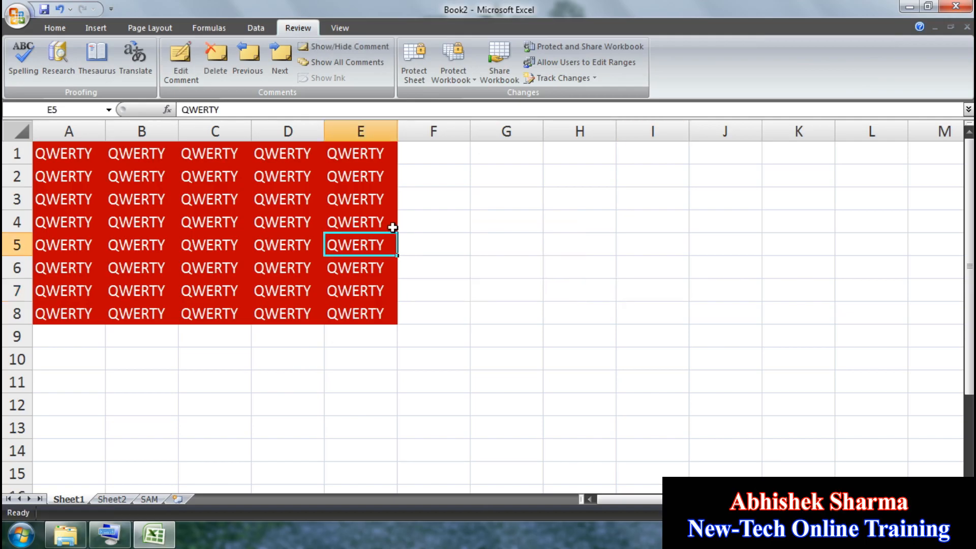
{"action": "left_click", "coordinate": [355, 66]}
{"action": "left_click", "coordinate": [503, 366]}
Step: Clear the comment, then clear everything from the red QWERTY block
{"action": "left_click_drag", "start_coordinate": [430, 337], "coordinate": [64, 149]}
{"action": "left_click", "coordinate": [55, 28]}
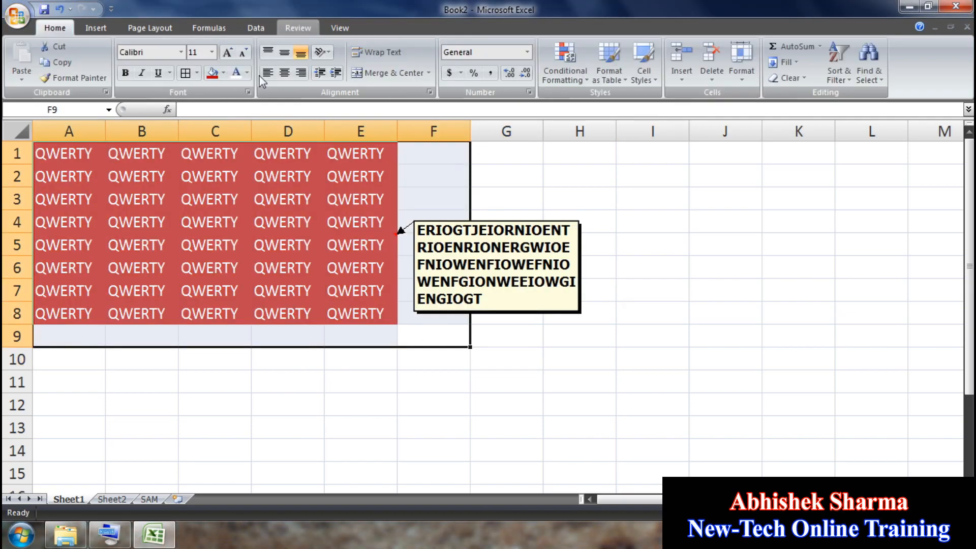
{"action": "left_click", "coordinate": [794, 83]}
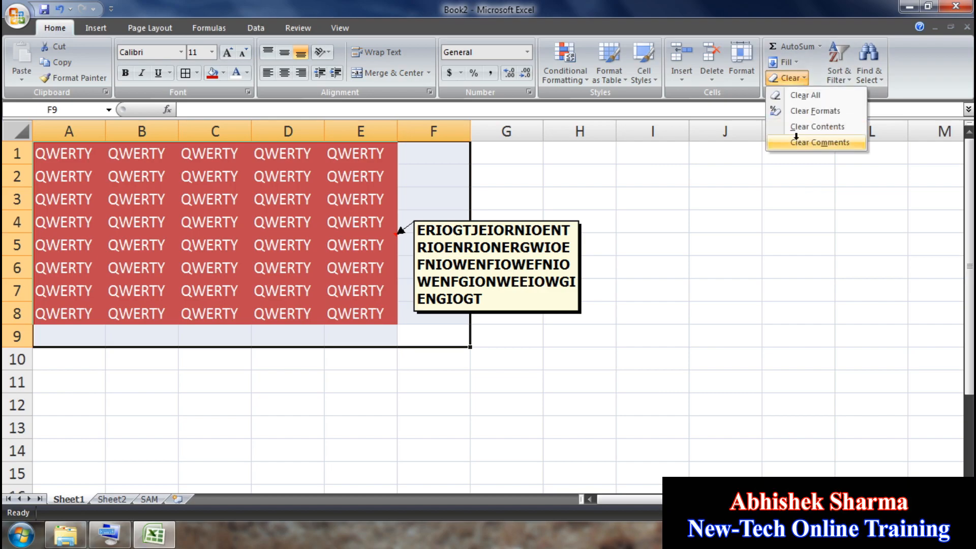
{"action": "left_click", "coordinate": [796, 139]}
{"action": "left_click", "coordinate": [789, 78]}
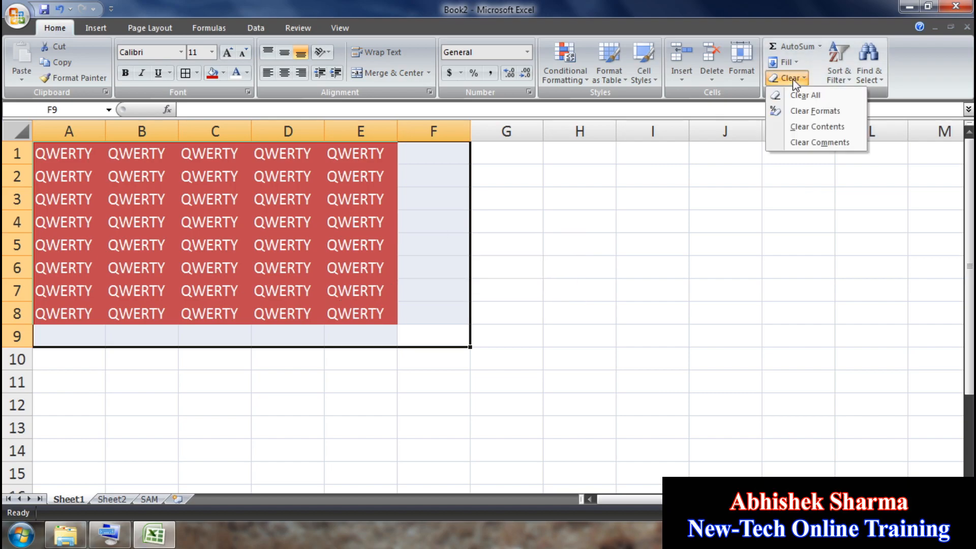
{"action": "left_click", "coordinate": [798, 97]}
Step: Look at the Sort & Filter and Find & Select menus, then switch to Sheet2
{"action": "left_click", "coordinate": [567, 424]}
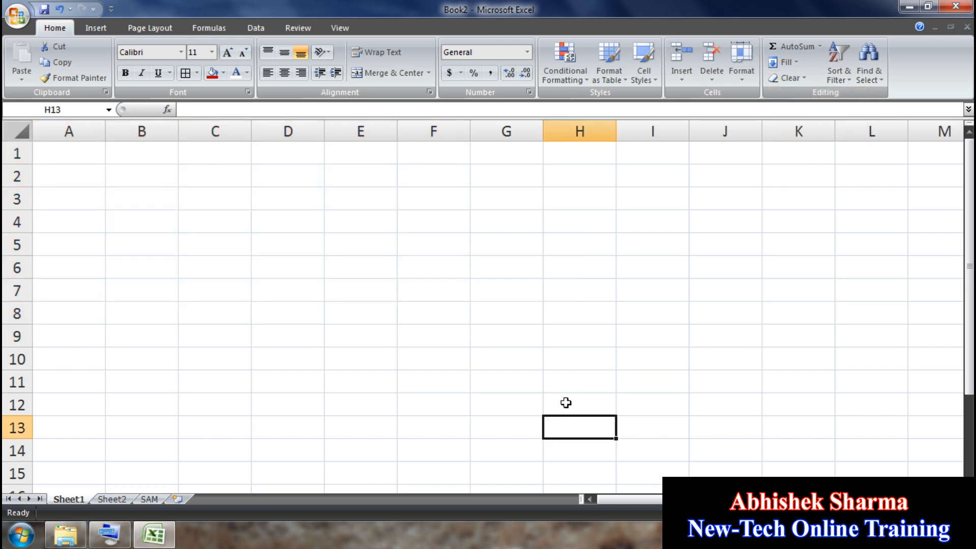
{"action": "left_click", "coordinate": [838, 82]}
{"action": "left_click", "coordinate": [869, 77]}
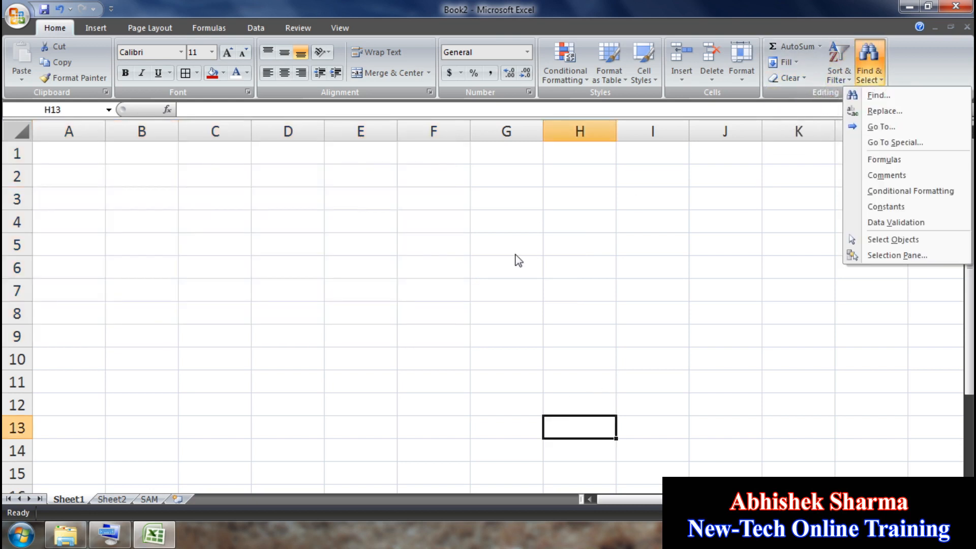
{"action": "key", "text": "Escape"}
{"action": "left_click", "coordinate": [111, 499]}
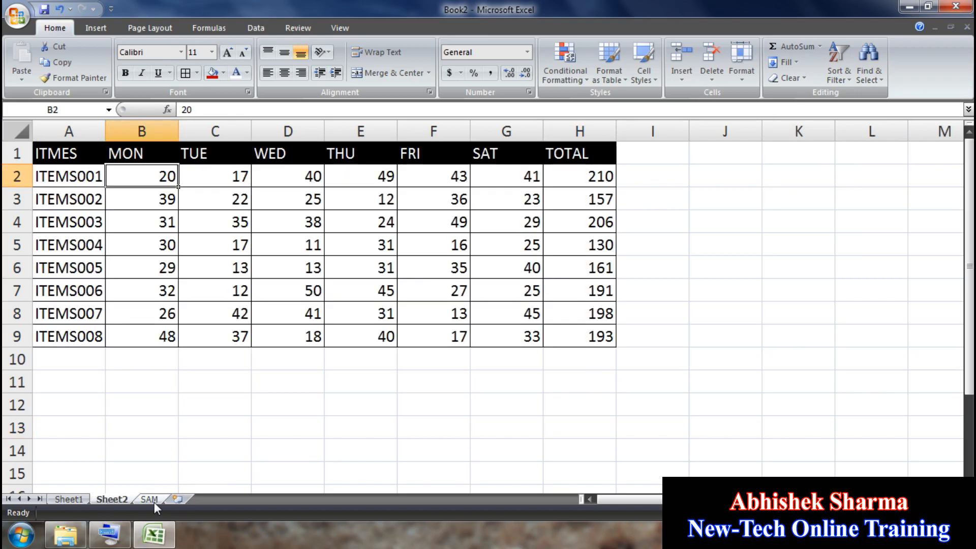
Step: Select the table A1:H9 and turn on filtering
{"action": "left_click", "coordinate": [289, 409]}
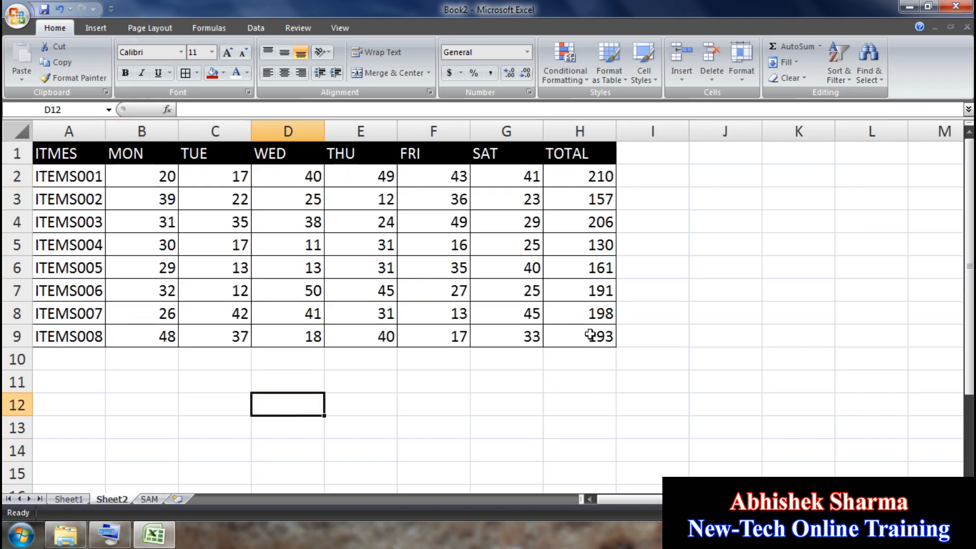
{"action": "left_click_drag", "start_coordinate": [589, 334], "coordinate": [77, 154]}
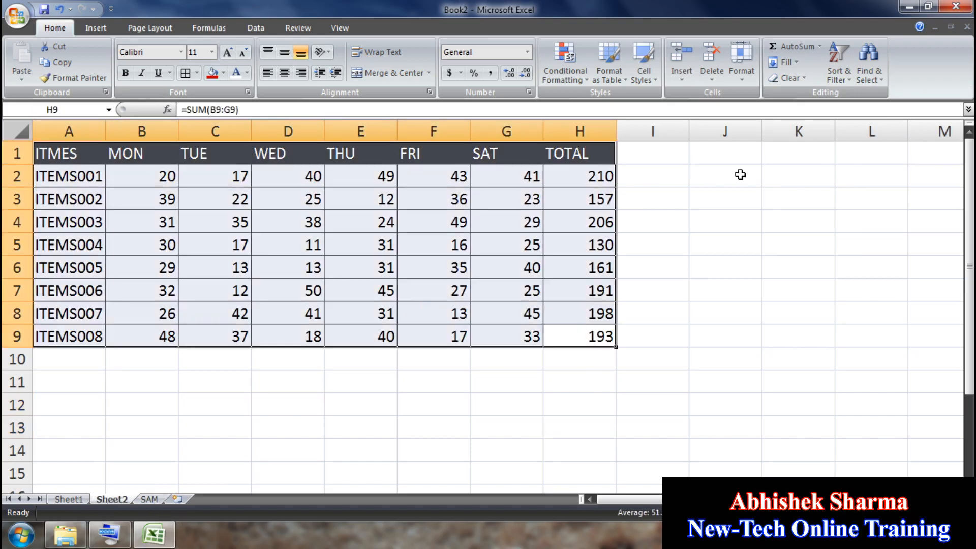
{"action": "left_click", "coordinate": [872, 80]}
{"action": "left_click", "coordinate": [846, 81]}
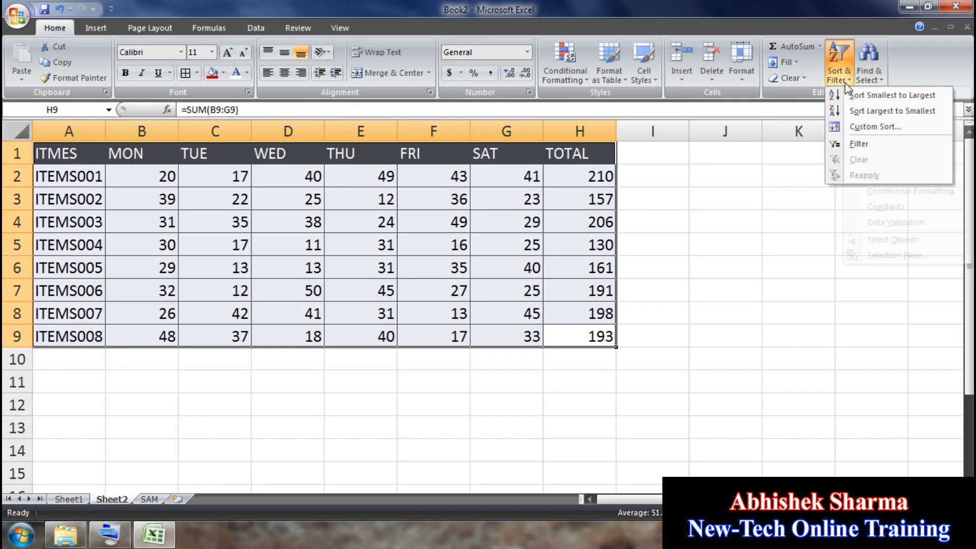
{"action": "left_click", "coordinate": [857, 144]}
Step: Inspect the formulas behind several TOTAL values
{"action": "left_click", "coordinate": [656, 267]}
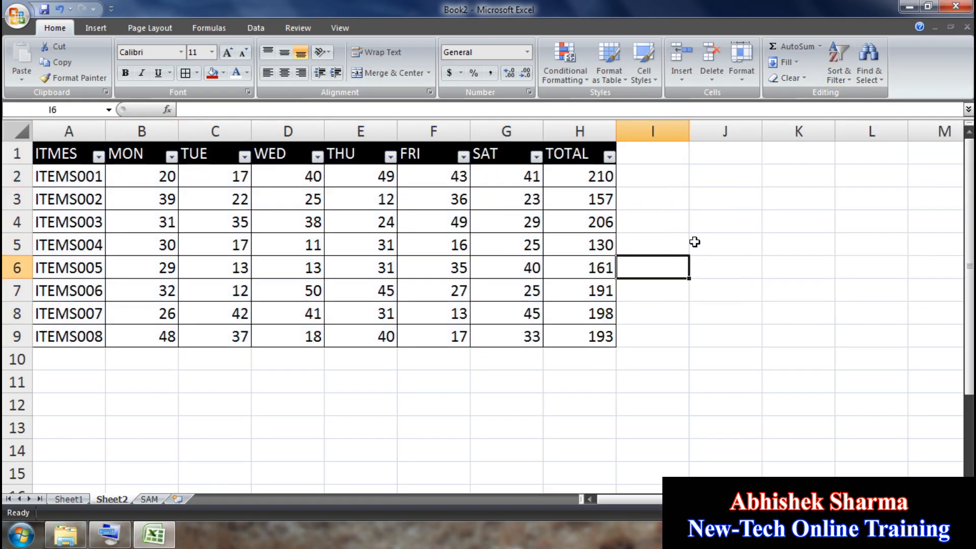
{"action": "left_click", "coordinate": [849, 82]}
{"action": "left_click", "coordinate": [600, 181]}
{"action": "left_click", "coordinate": [600, 181]}
{"action": "left_click", "coordinate": [593, 204]}
{"action": "left_click", "coordinate": [591, 221]}
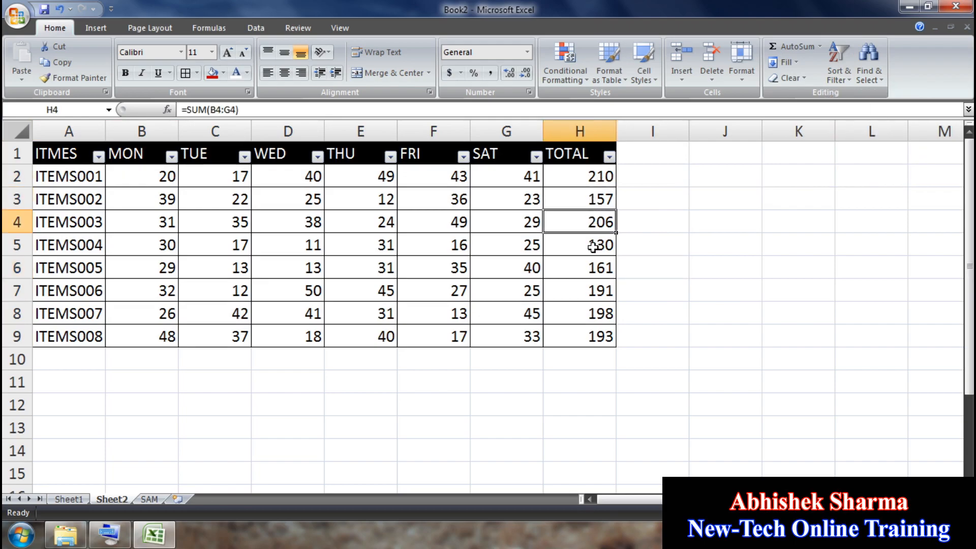
{"action": "left_click", "coordinate": [593, 246]}
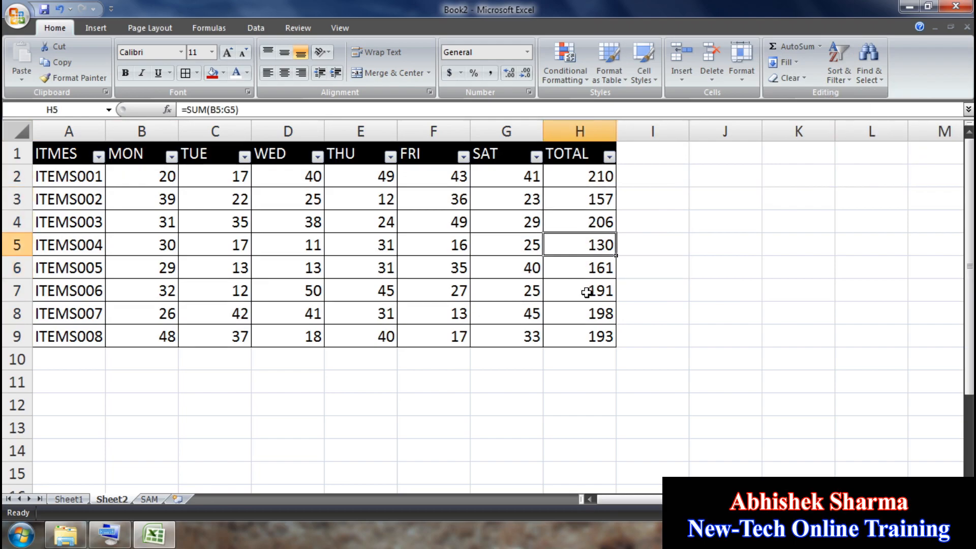
Step: Sort the table by TOTAL, smallest to largest
{"action": "left_click", "coordinate": [611, 158]}
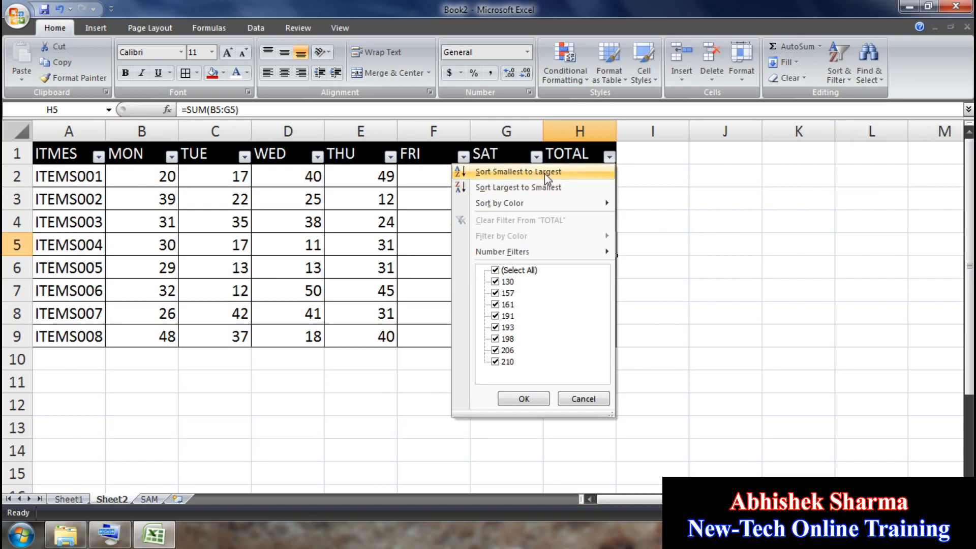
{"action": "left_click", "coordinate": [544, 173]}
{"action": "left_click", "coordinate": [596, 177]}
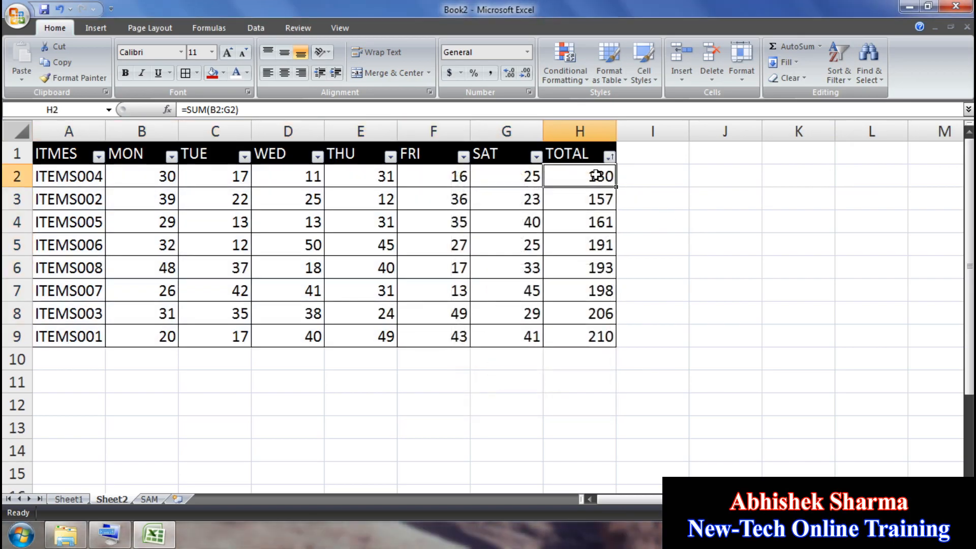
{"action": "left_click", "coordinate": [598, 334]}
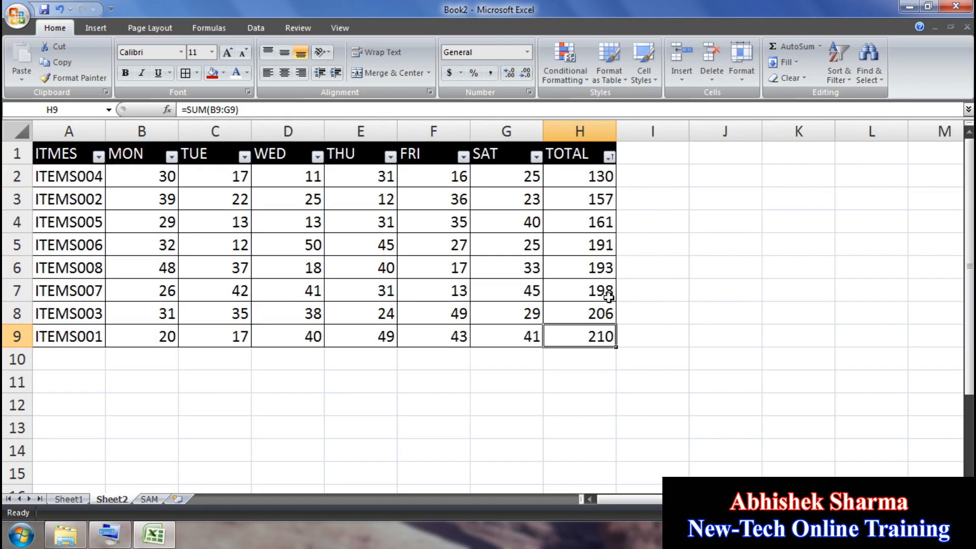
Step: Sort the table by TOTAL, largest to smallest, and review the reordered item names
{"action": "left_click", "coordinate": [609, 157]}
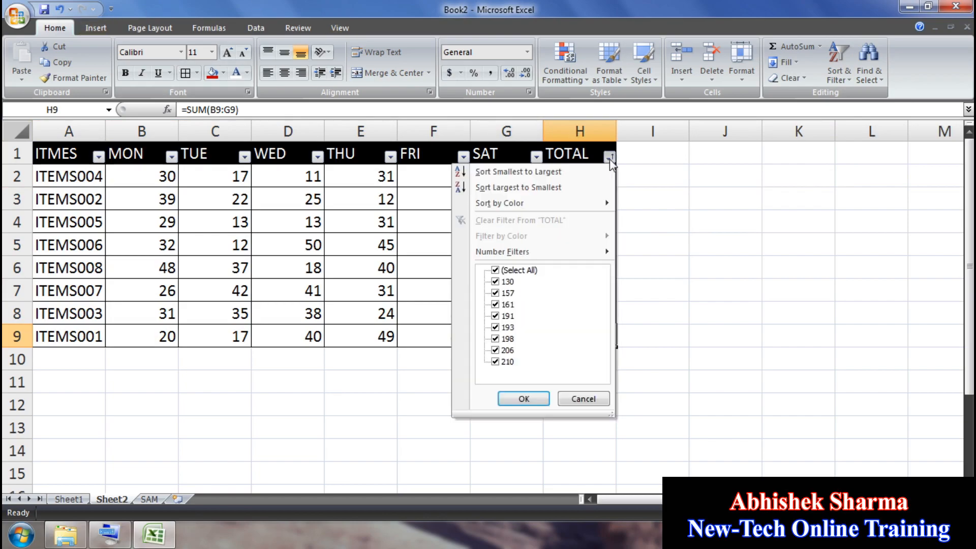
{"action": "left_click", "coordinate": [526, 196]}
{"action": "left_click", "coordinate": [577, 174]}
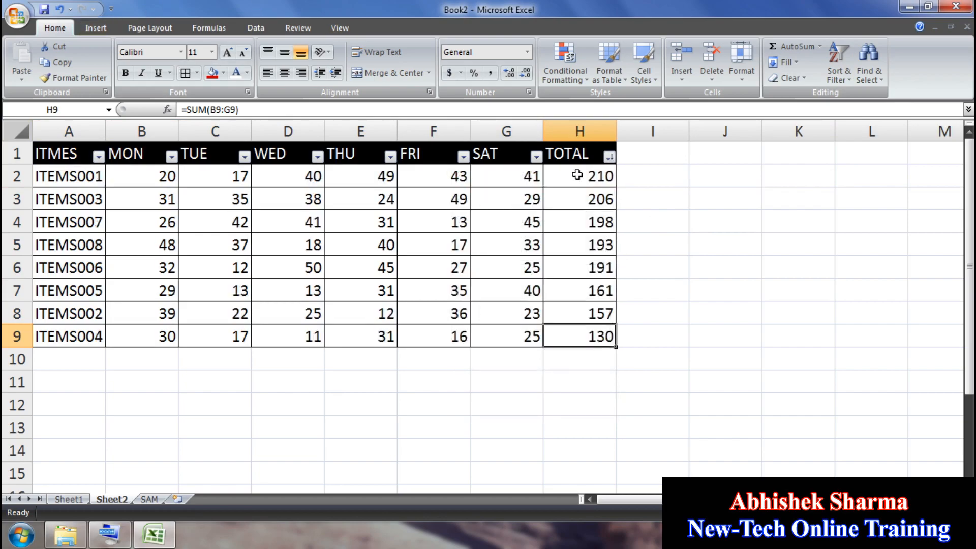
{"action": "left_click", "coordinate": [584, 333]}
{"action": "left_click", "coordinate": [93, 174]}
{"action": "left_click", "coordinate": [88, 199]}
{"action": "left_click", "coordinate": [85, 223]}
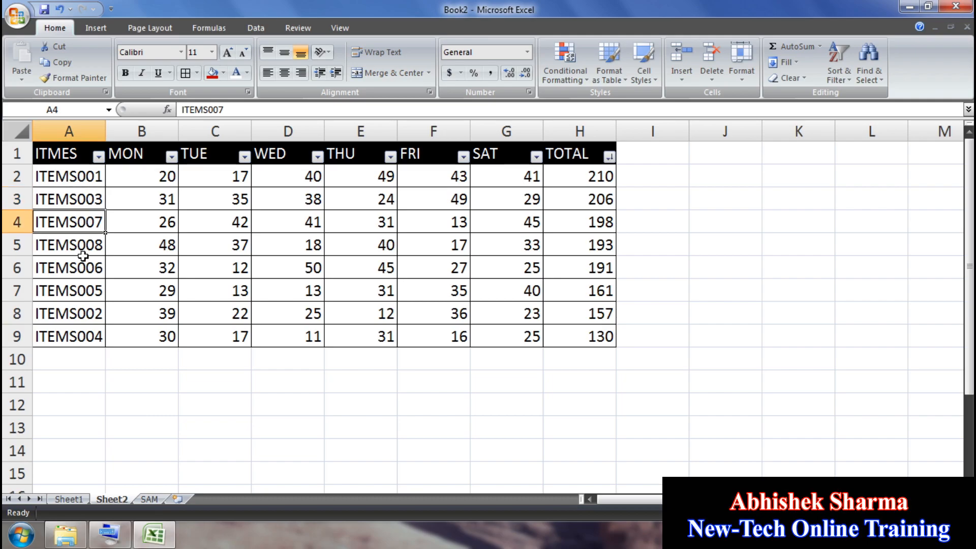
{"action": "left_click", "coordinate": [82, 268]}
{"action": "left_click", "coordinate": [79, 295]}
{"action": "left_click_drag", "start_coordinate": [84, 313], "coordinate": [80, 338]}
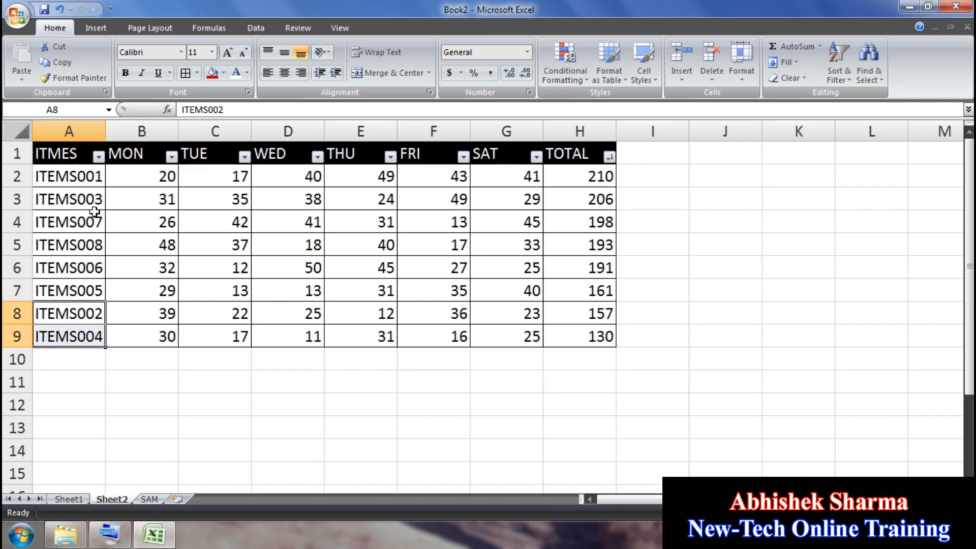
Step: Sort rows by ITMES A to Z, restoring ITEMS001 to ITEMS008 order
{"action": "left_click", "coordinate": [99, 158]}
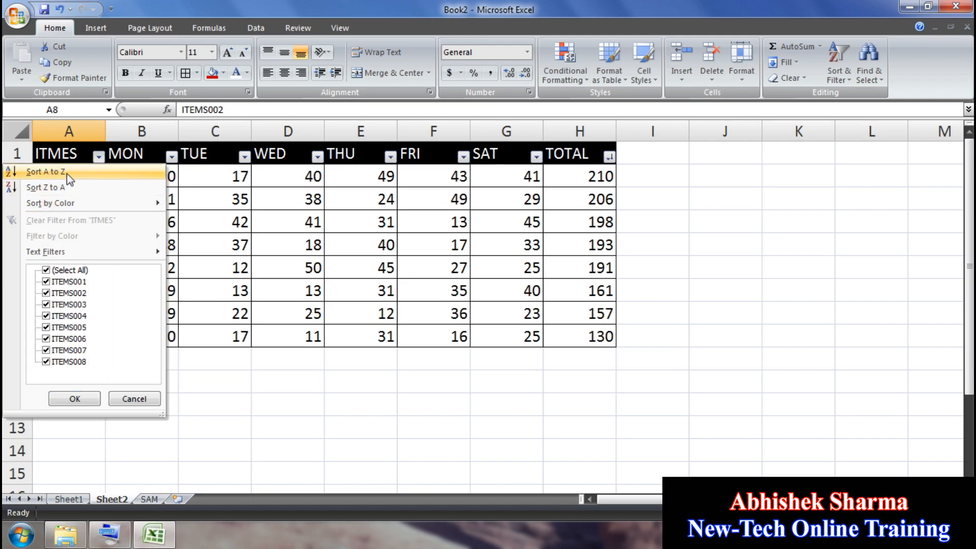
{"action": "left_click", "coordinate": [61, 172]}
{"action": "left_click", "coordinate": [95, 176]}
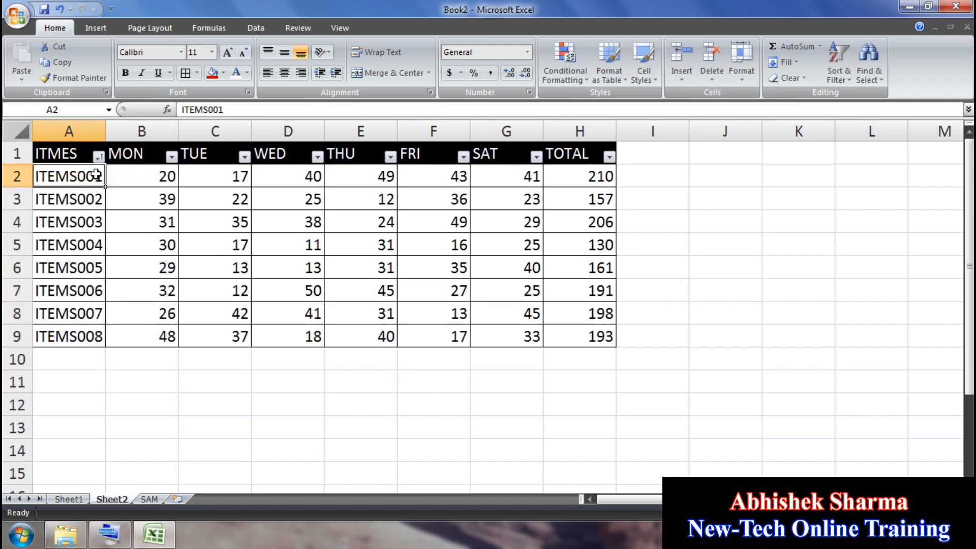
{"action": "left_click", "coordinate": [92, 198]}
{"action": "left_click", "coordinate": [92, 223]}
{"action": "left_click", "coordinate": [87, 261]}
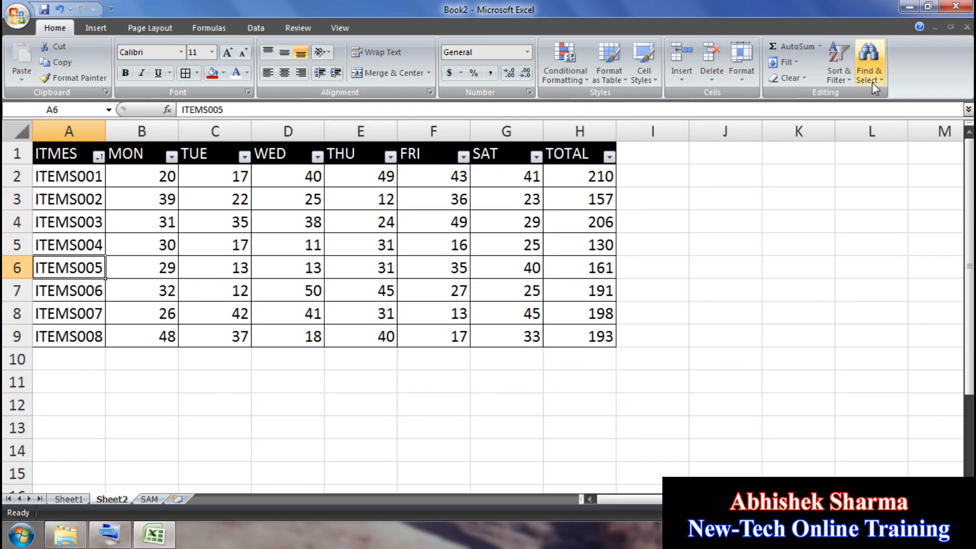
Step: Turn filtering off, then reapply it to the header row A1:H1
{"action": "left_click", "coordinate": [838, 65]}
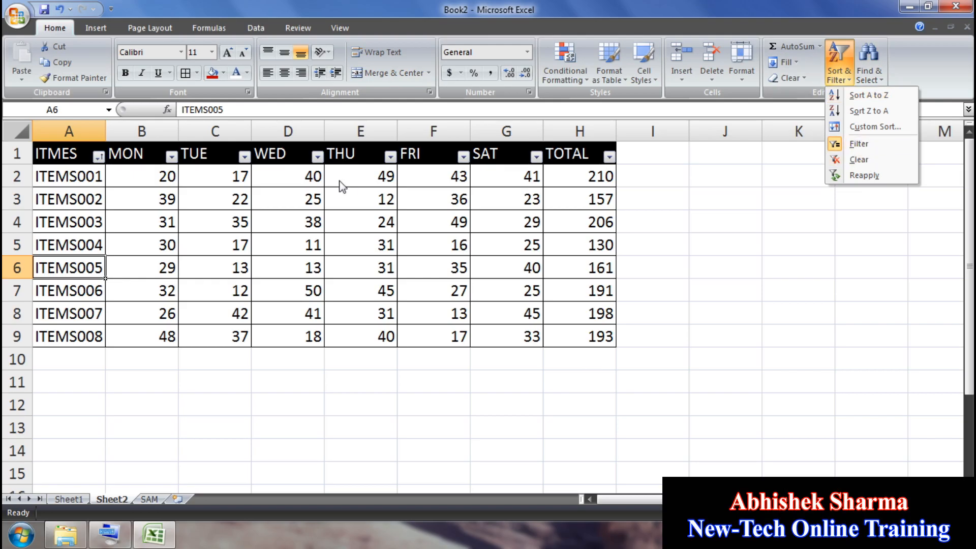
{"action": "left_click", "coordinate": [857, 145]}
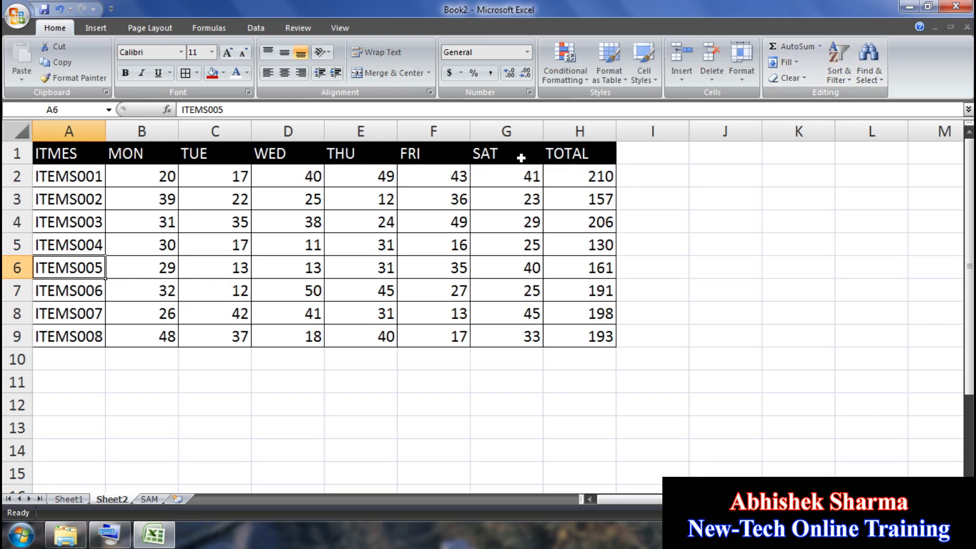
{"action": "left_click_drag", "start_coordinate": [580, 153], "coordinate": [94, 146]}
{"action": "left_click", "coordinate": [839, 71]}
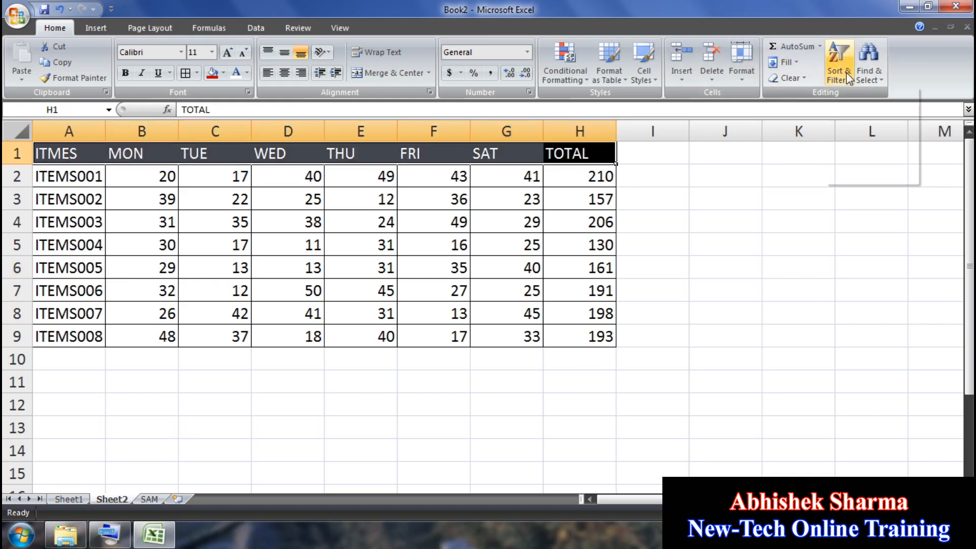
{"action": "left_click", "coordinate": [858, 145]}
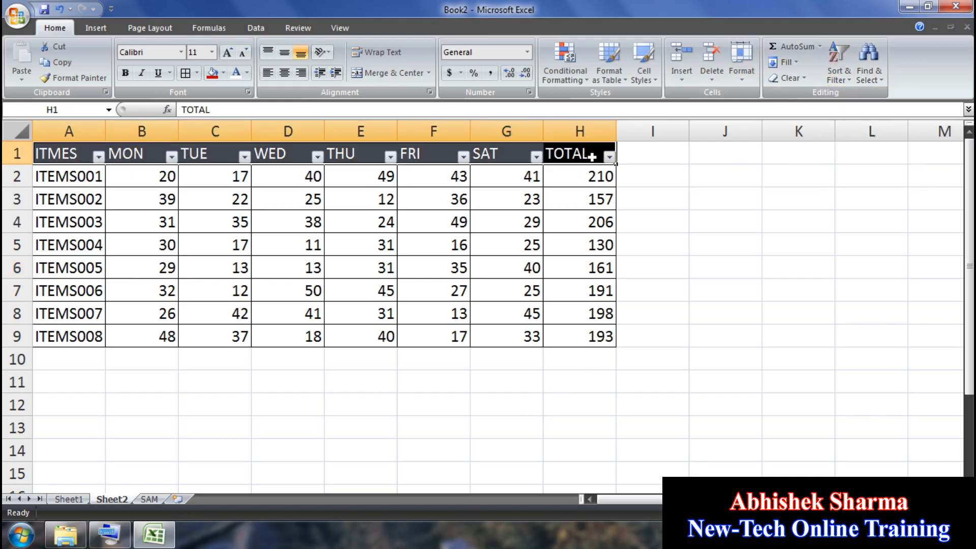
Step: Filter the ITMES column to show only ITEMS002 and ITEMS005
{"action": "left_click", "coordinate": [98, 157]}
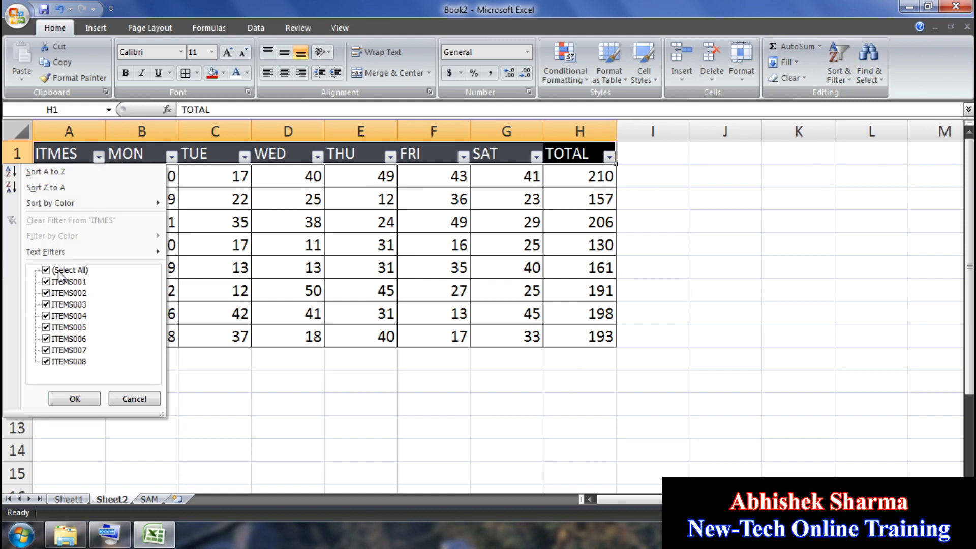
{"action": "left_click", "coordinate": [60, 272]}
{"action": "left_click", "coordinate": [64, 294]}
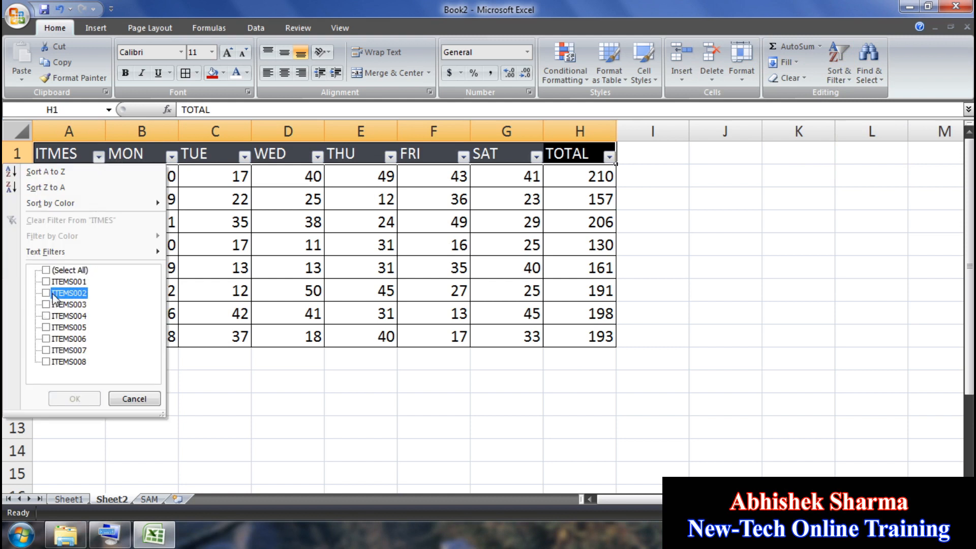
{"action": "left_click", "coordinate": [60, 328]}
{"action": "left_click", "coordinate": [75, 398]}
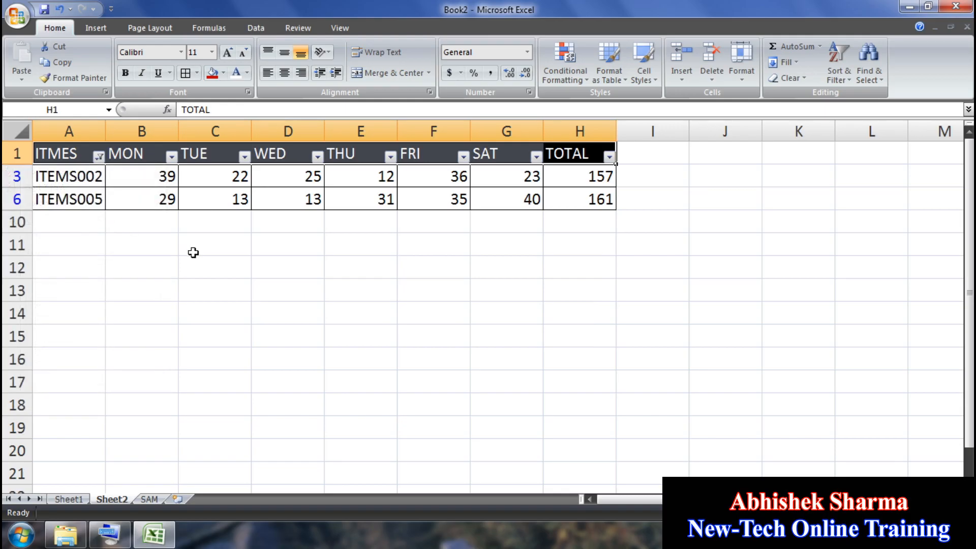
Step: Clear the ITMES filter so all eight item rows show again
{"action": "left_click", "coordinate": [844, 75]}
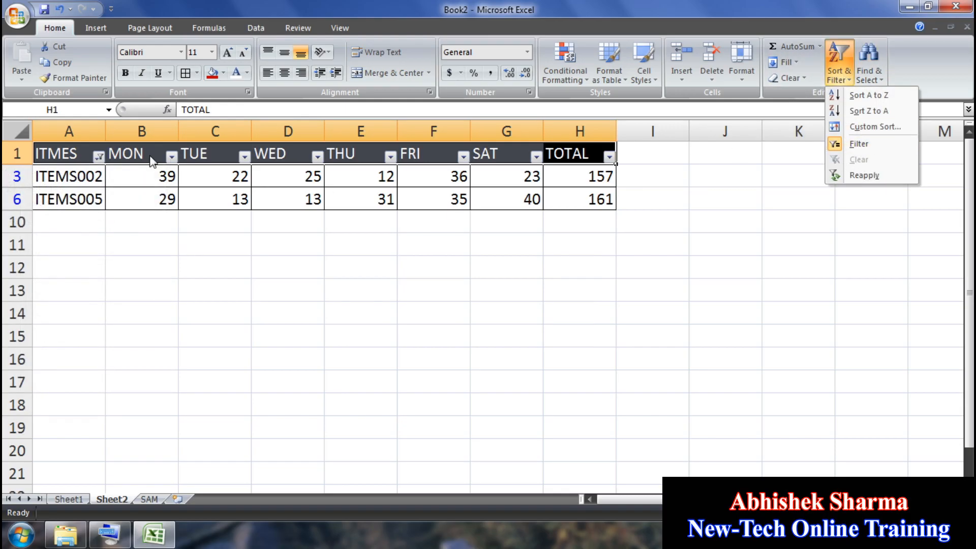
{"action": "left_click", "coordinate": [96, 159]}
{"action": "left_click", "coordinate": [98, 158]}
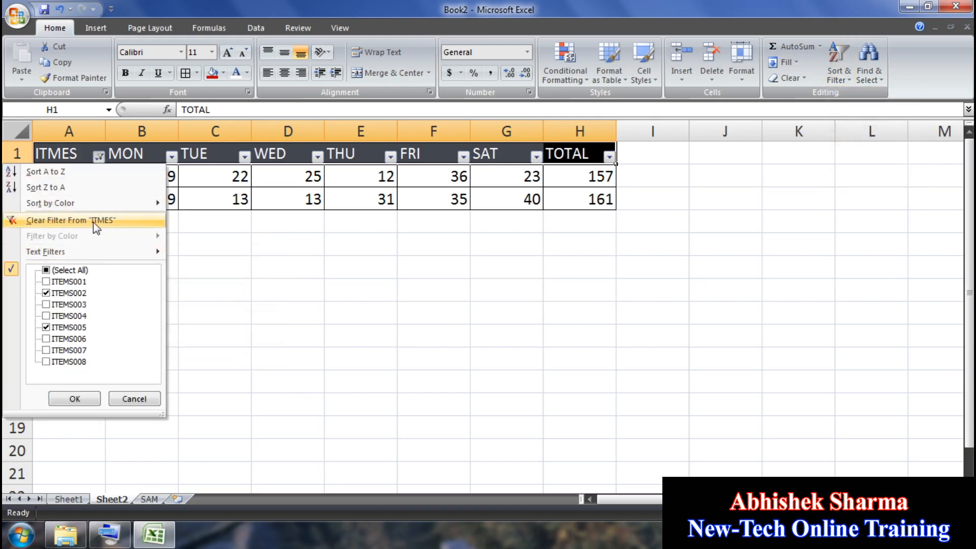
{"action": "left_click", "coordinate": [77, 221]}
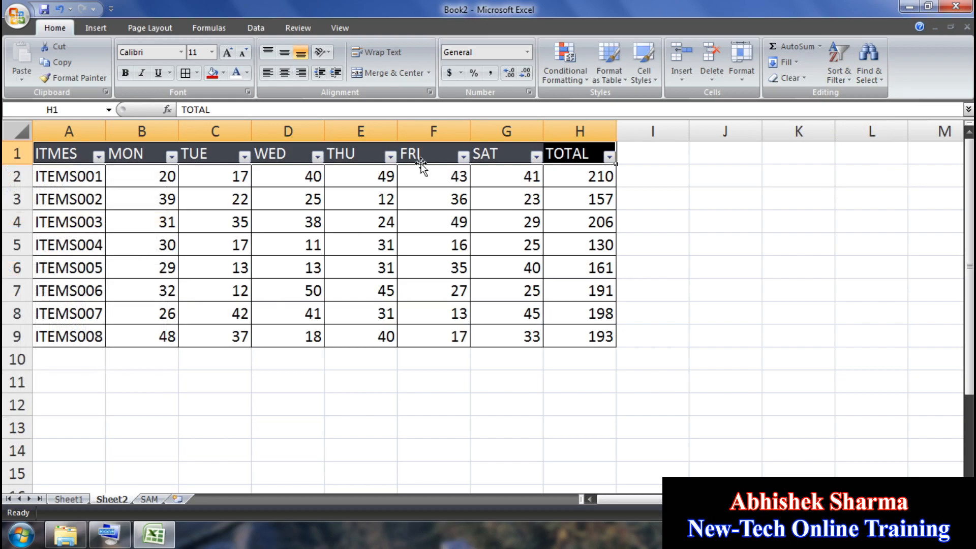
Step: Turn off filtering on the table headers
{"action": "left_click", "coordinate": [839, 69]}
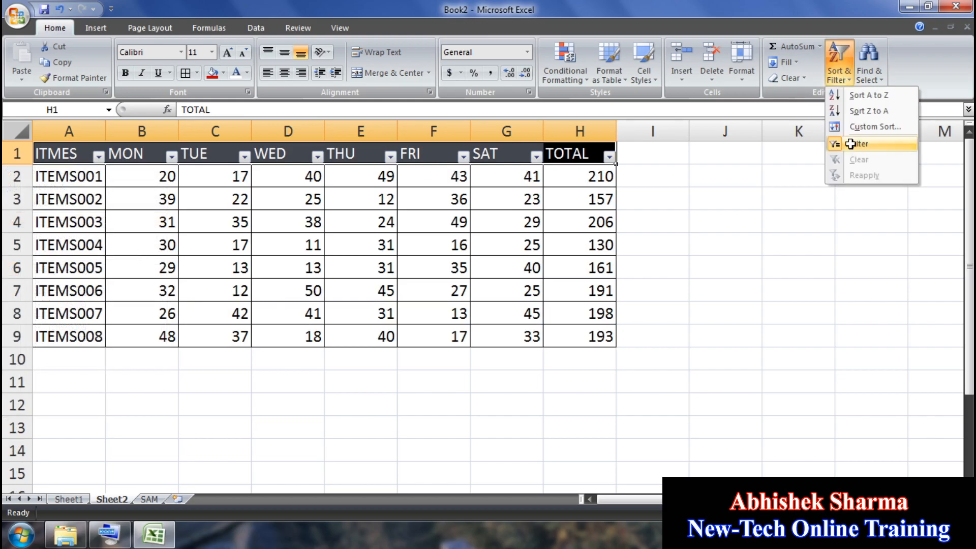
{"action": "left_click", "coordinate": [850, 143]}
{"action": "left_click", "coordinate": [847, 76]}
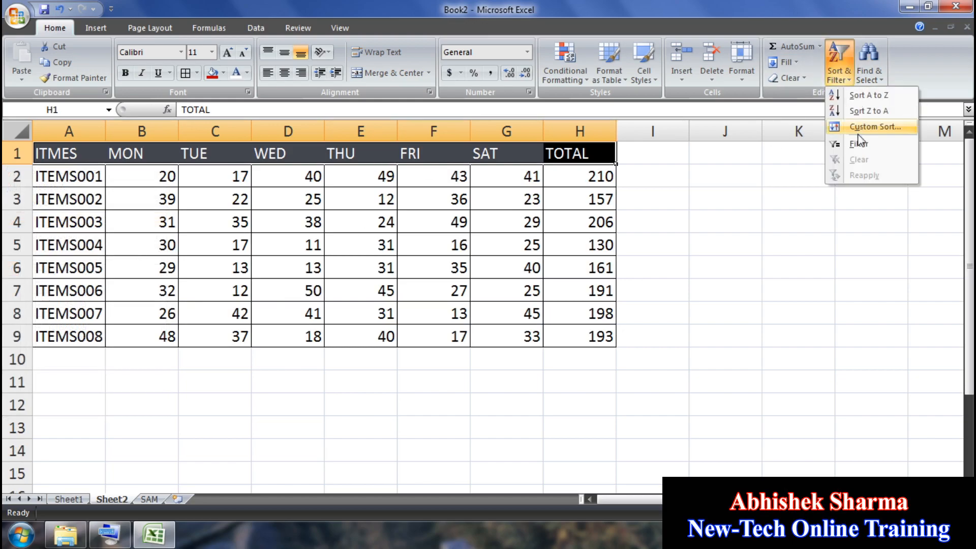
Step: On the SAM sheet, delete the QWERTY block in E2:K13
{"action": "left_click", "coordinate": [834, 224]}
{"action": "left_click", "coordinate": [870, 71]}
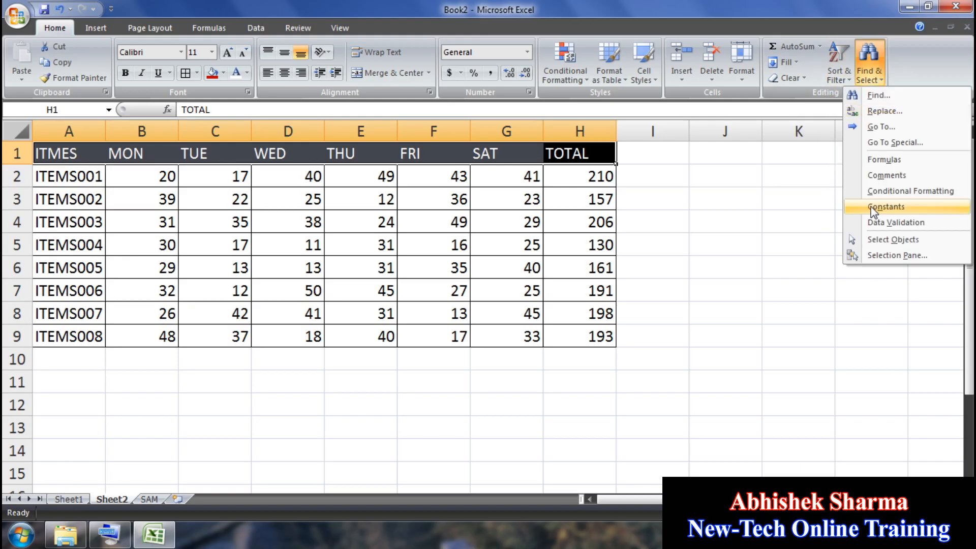
{"action": "left_click", "coordinate": [686, 232]}
{"action": "left_click", "coordinate": [150, 499]}
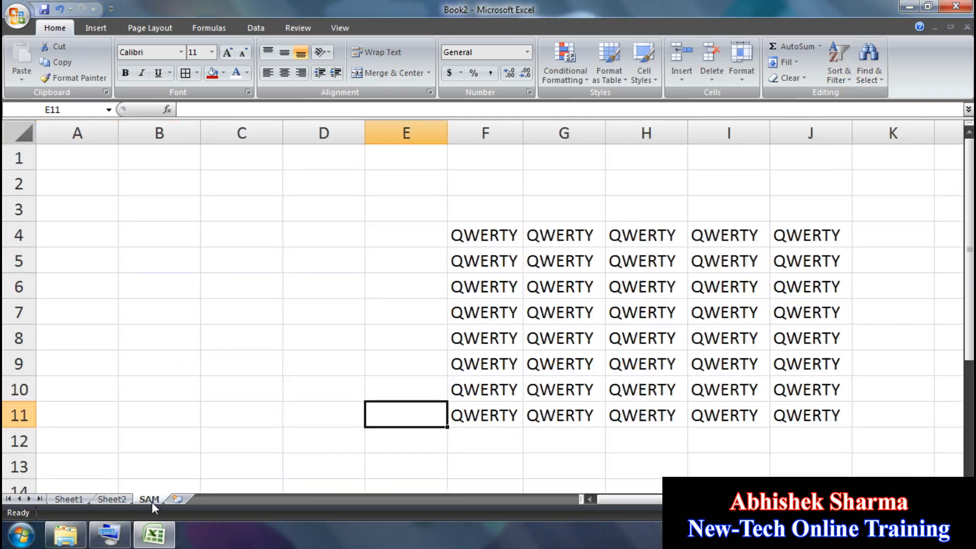
{"action": "left_click", "coordinate": [361, 363]}
{"action": "left_click_drag", "start_coordinate": [433, 182], "coordinate": [947, 460]}
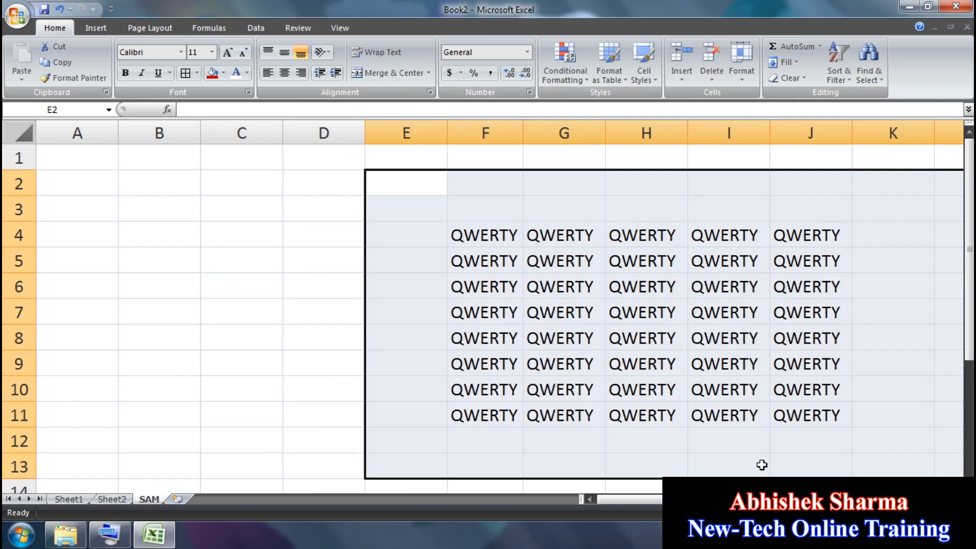
{"action": "key", "text": "Delete"}
Step: Enter CAT, BAT, RAT, MAT across cells A1:D1
{"action": "left_click", "coordinate": [87, 154]}
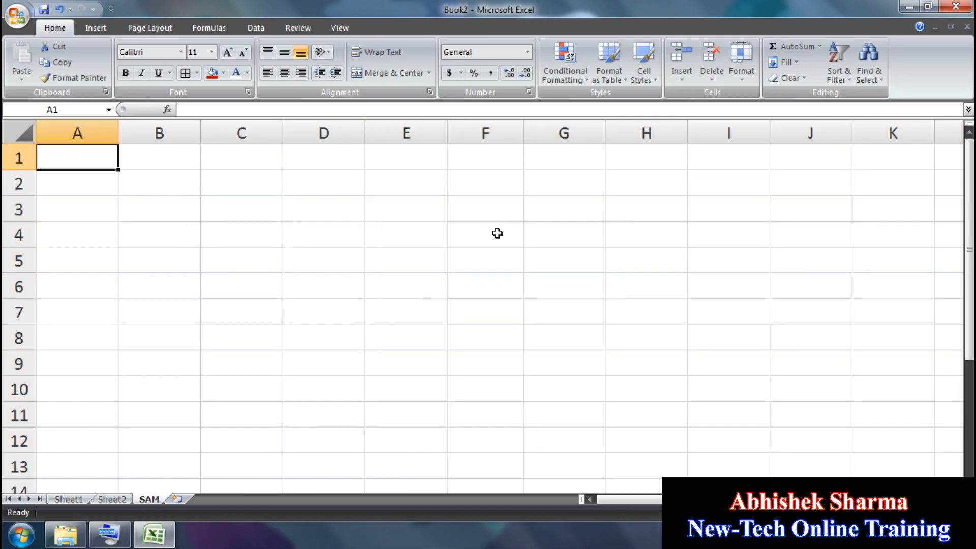
{"action": "type", "text": "CAT"}
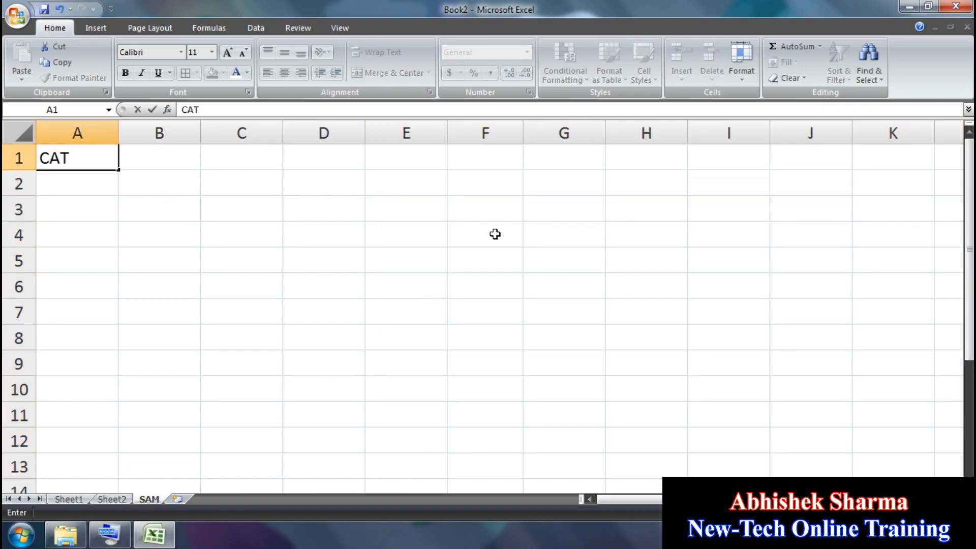
{"action": "left_click", "coordinate": [63, 499]}
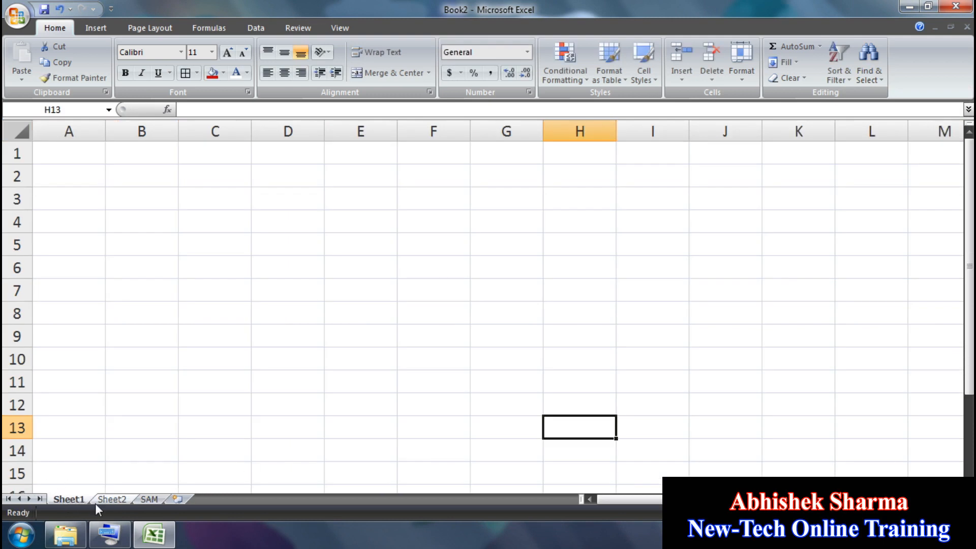
{"action": "left_click", "coordinate": [112, 499]}
{"action": "left_click", "coordinate": [149, 499]}
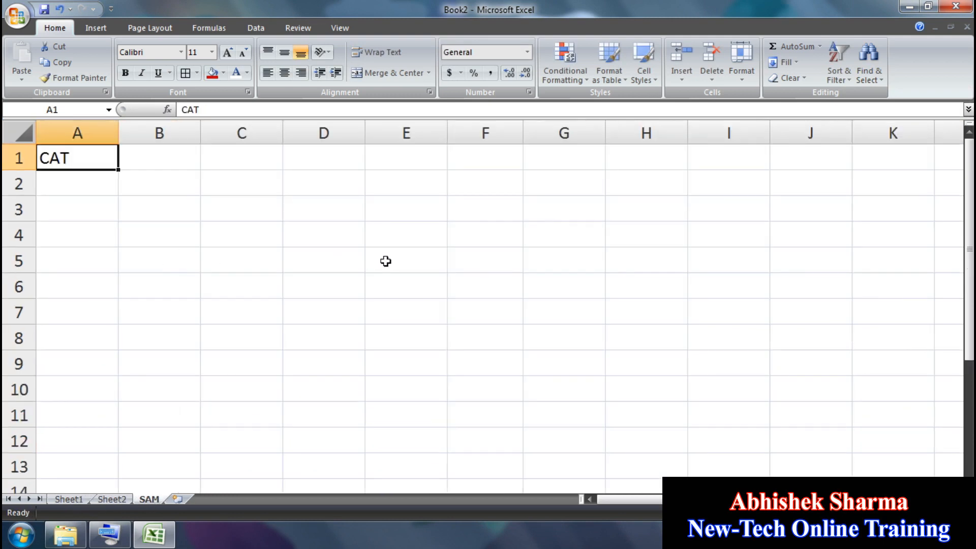
{"action": "key", "text": "Tab"}
{"action": "type", "text": "B"}
{"action": "key", "text": "Right"}
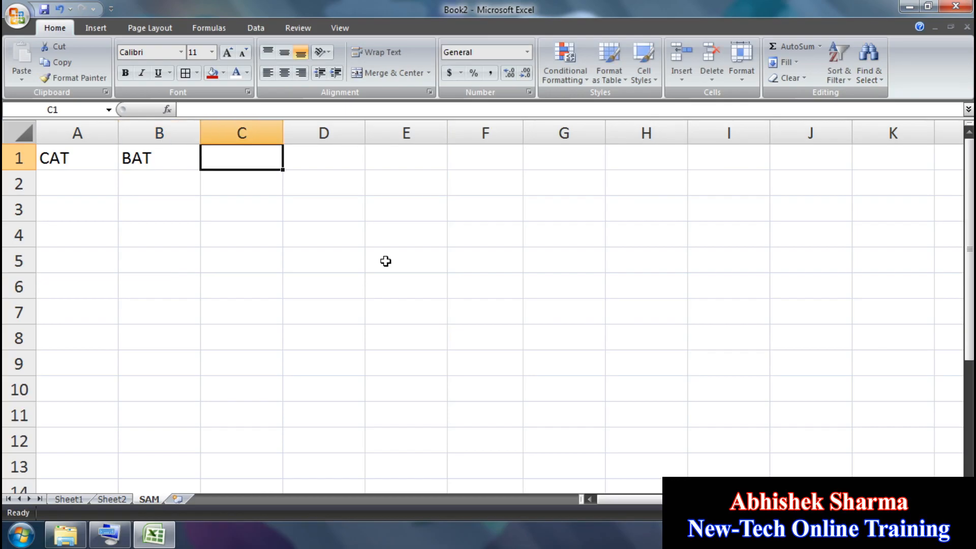
{"action": "type", "text": "RAT"}
{"action": "key", "text": "Return"}
{"action": "key", "text": "Right"}
{"action": "key", "text": "Up"}
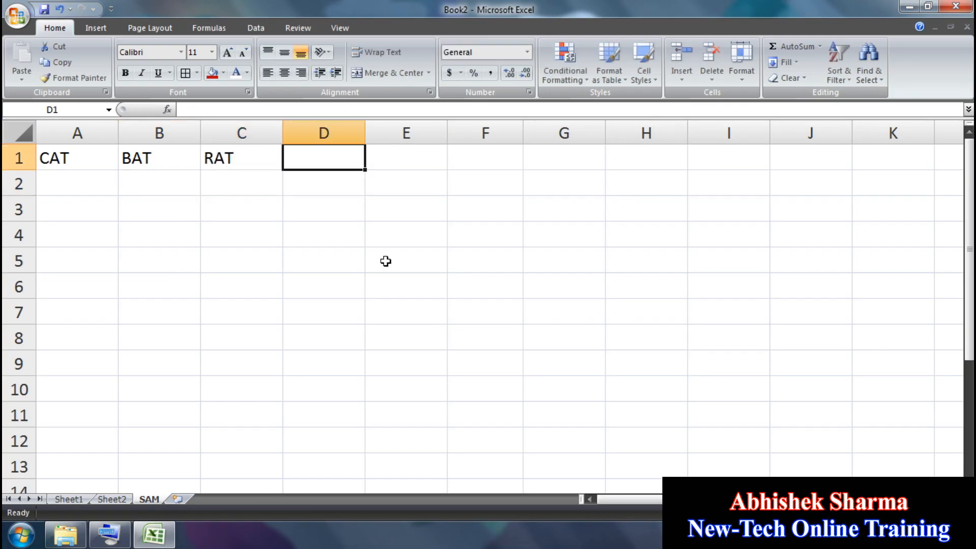
{"action": "type", "text": "MAT"}
{"action": "key", "text": "Return"}
Step: Enter MAT, RAT, BAT, CAT across cells A2:D2
{"action": "key", "text": "Left"}
{"action": "key", "text": "Left"}
{"action": "key", "text": "Left"}
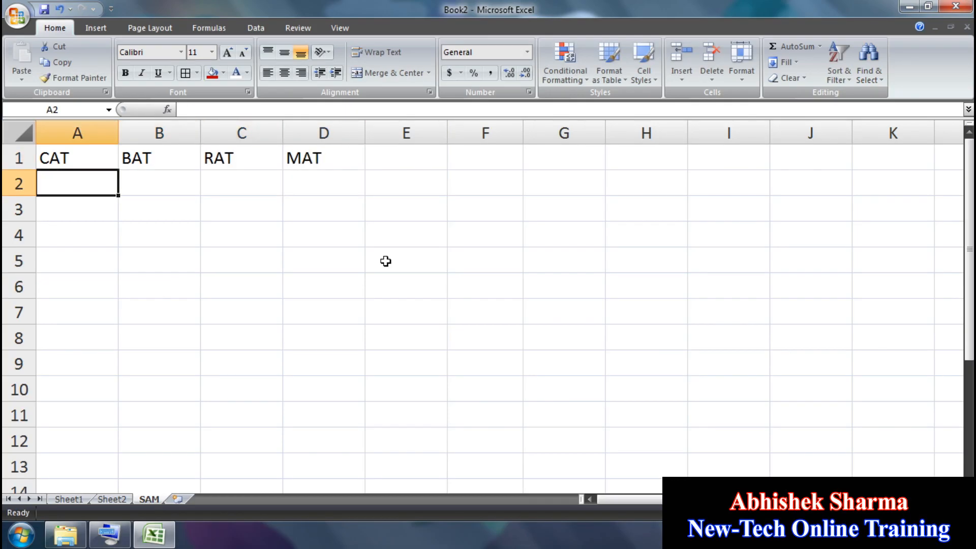
{"action": "type", "text": "MAT"}
{"action": "key", "text": "Right"}
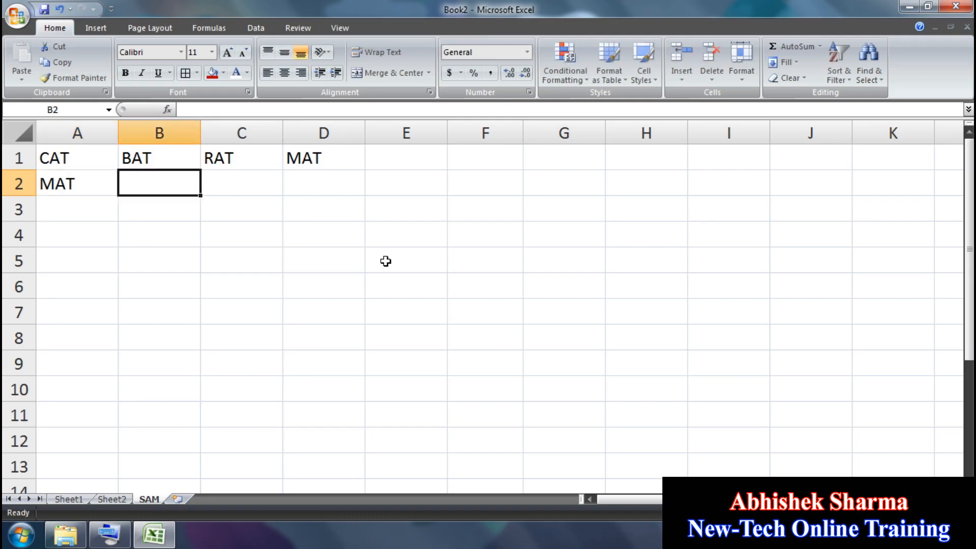
{"action": "type", "text": "RAT"}
{"action": "key", "text": "Right"}
{"action": "type", "text": "BAT"}
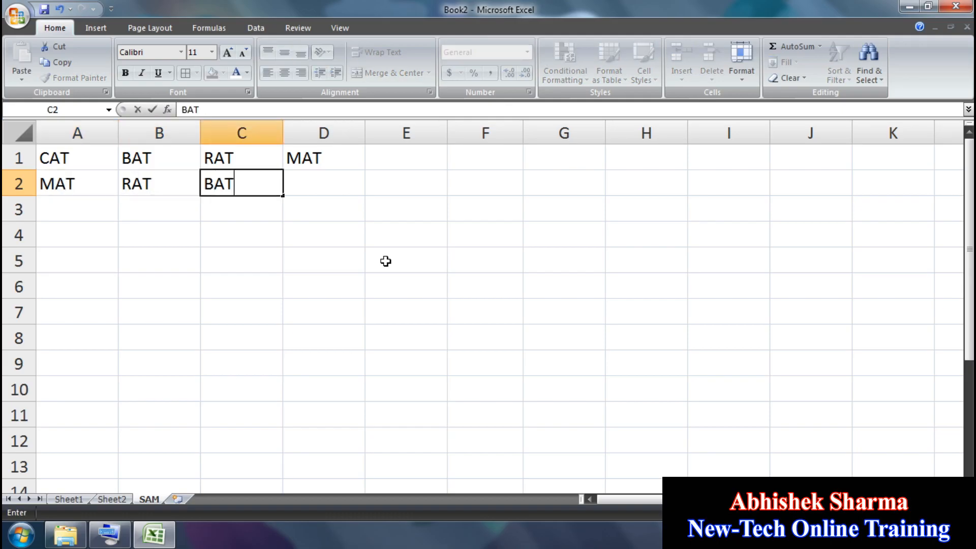
{"action": "key", "text": "Right"}
{"action": "type", "text": "CAT"}
{"action": "key", "text": "Return"}
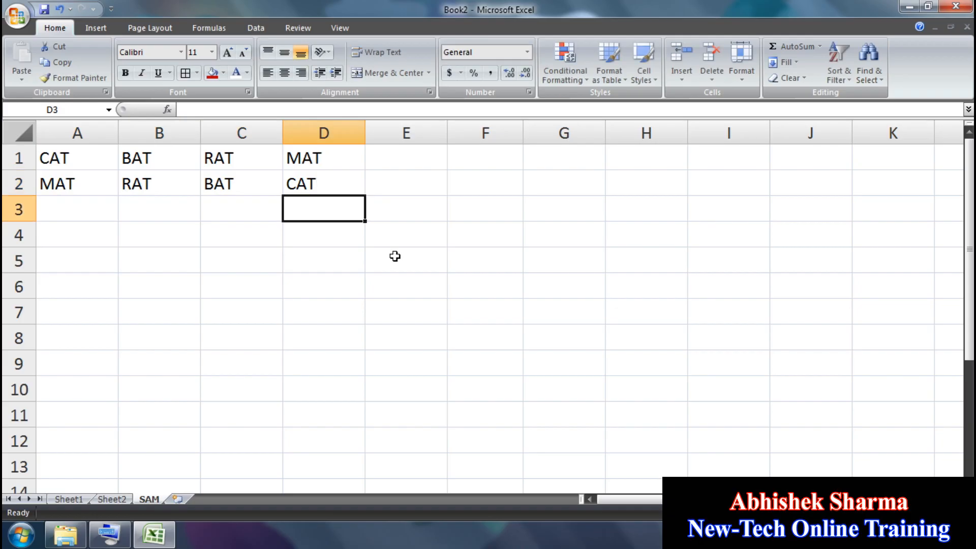
Step: Copy the word block A1:D2 and paste it into A3 and A5
{"action": "left_click_drag", "start_coordinate": [60, 155], "coordinate": [300, 184]}
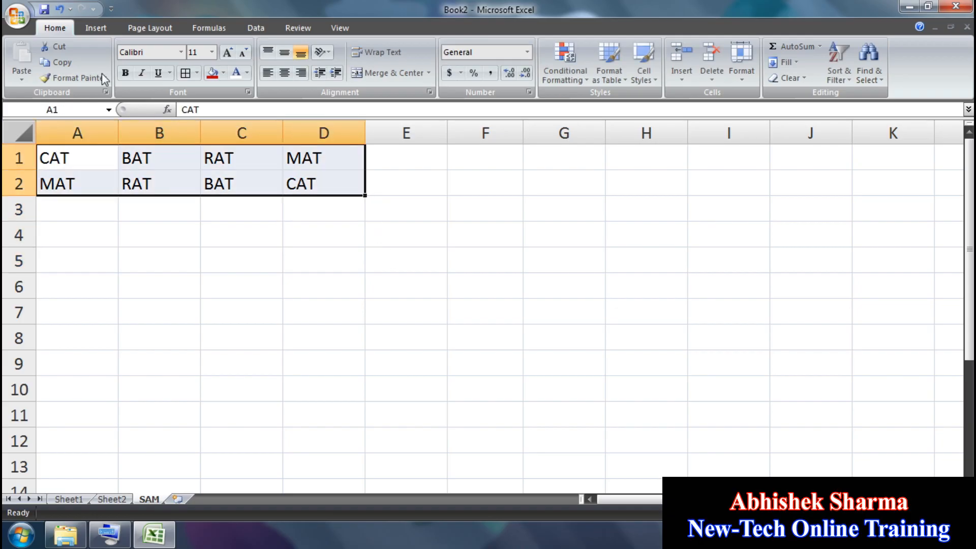
{"action": "left_click", "coordinate": [57, 64]}
{"action": "left_click", "coordinate": [66, 206]}
{"action": "key", "text": "ctrl+v"}
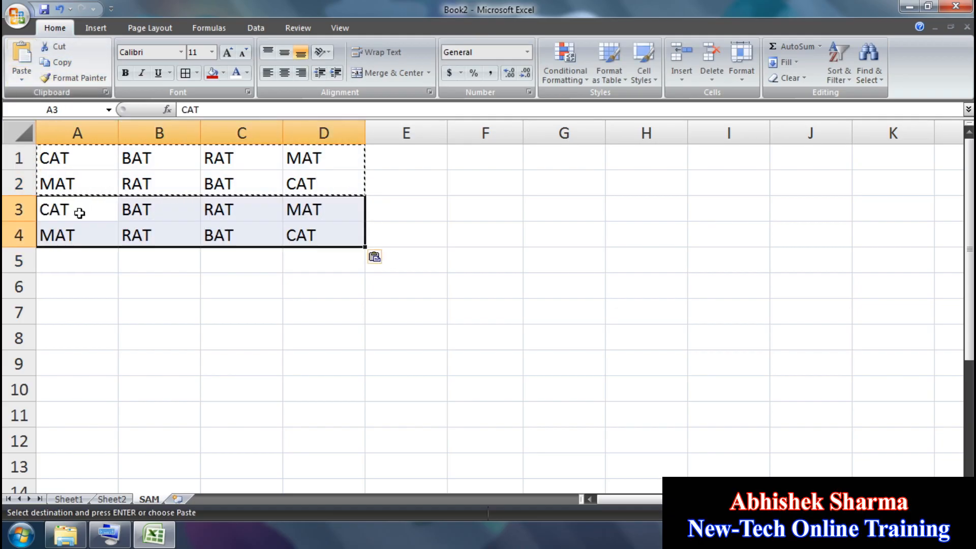
{"action": "left_click", "coordinate": [77, 250]}
{"action": "key", "text": "ctrl+v"}
{"action": "left_click", "coordinate": [251, 304]}
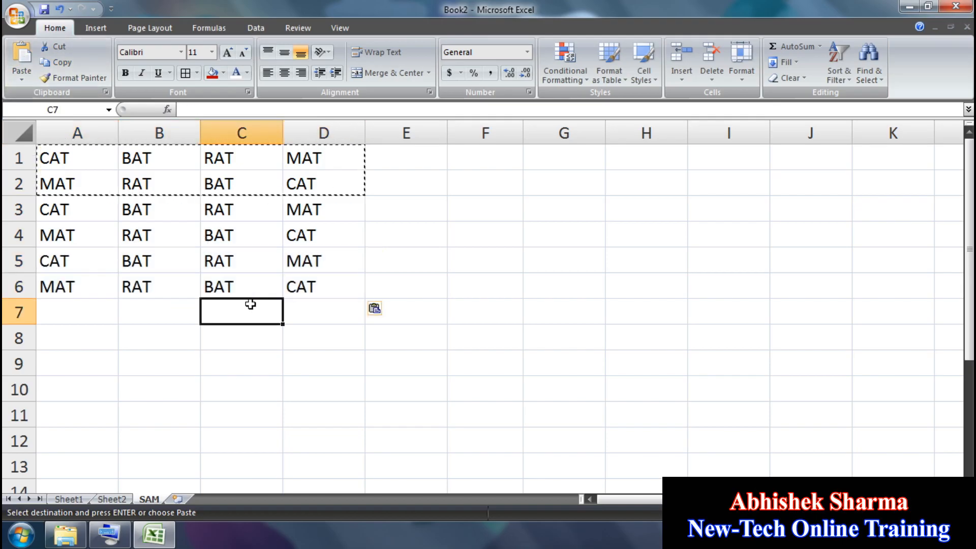
{"action": "key", "text": "Escape"}
{"action": "left_click", "coordinate": [82, 152]}
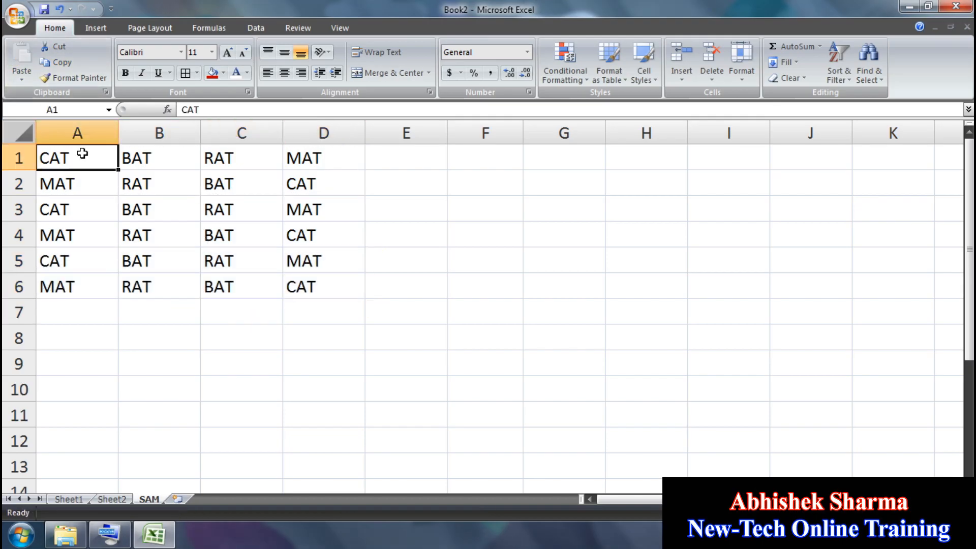
Step: Use Find to step through the CAT cells on the sheet
{"action": "left_click", "coordinate": [869, 81]}
{"action": "left_click", "coordinate": [878, 95]}
{"action": "left_click_drag", "start_coordinate": [635, 193], "coordinate": [575, 194]}
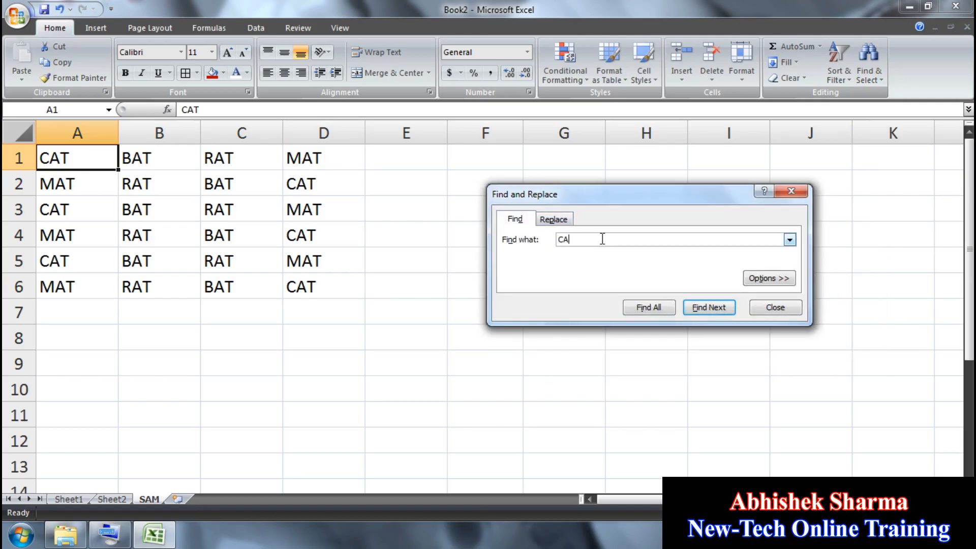
{"action": "left_click", "coordinate": [712, 307]}
{"action": "left_click", "coordinate": [713, 307]}
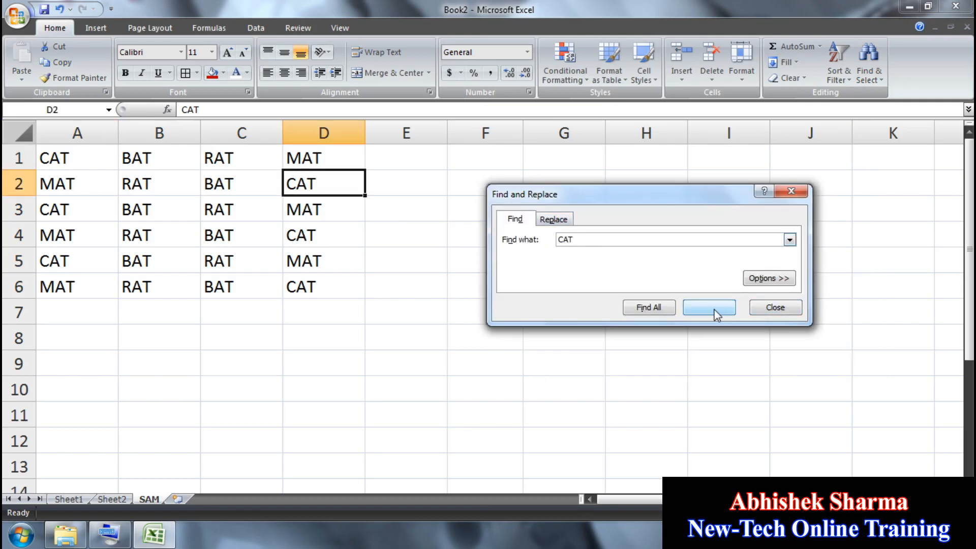
{"action": "left_click", "coordinate": [714, 309]}
{"action": "left_click", "coordinate": [714, 309]}
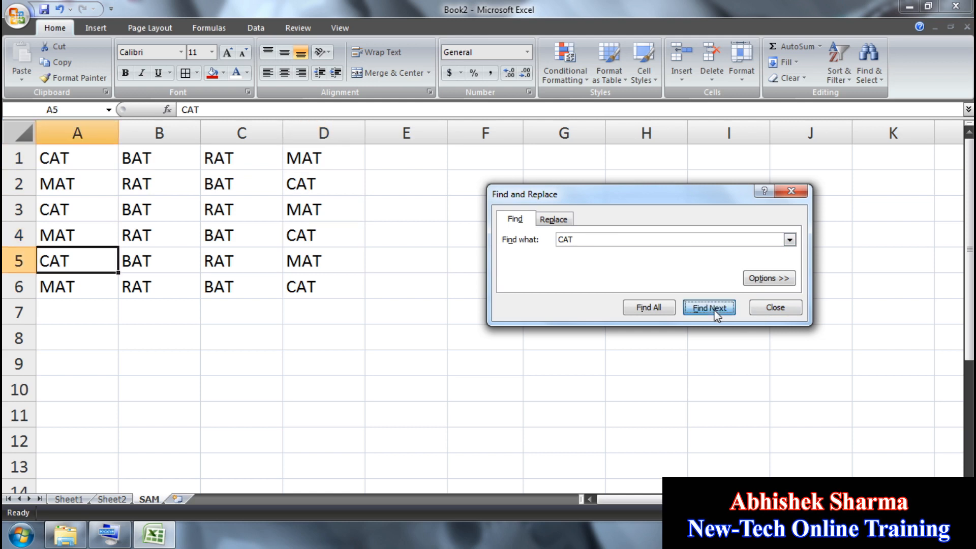
{"action": "left_click", "coordinate": [715, 309]}
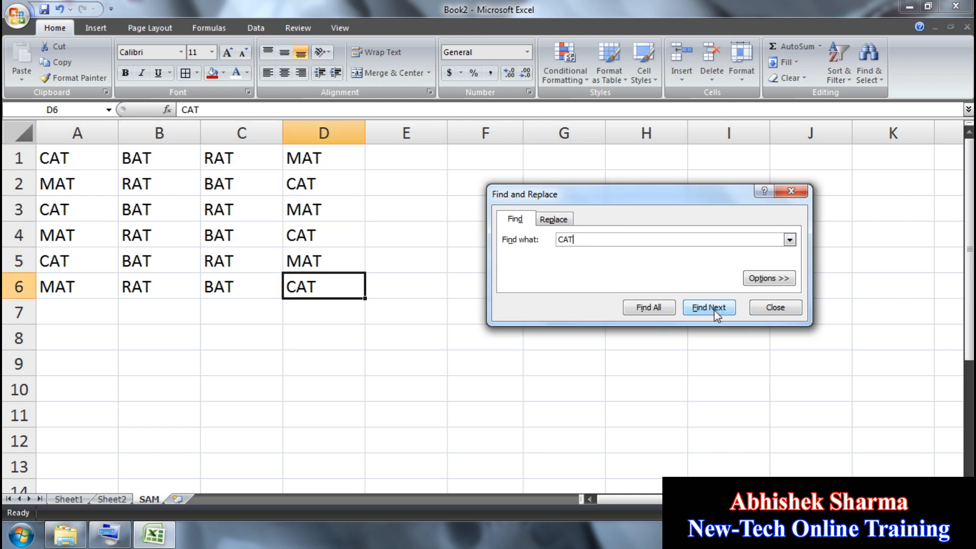
Step: Replace CAT with DOG, first one at a time, then all remaining
{"action": "left_click", "coordinate": [569, 219]}
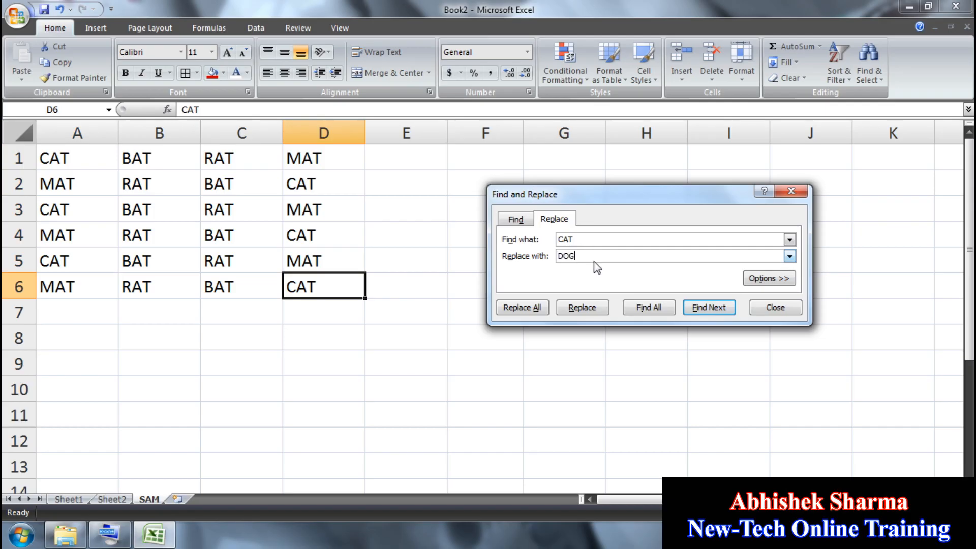
{"action": "left_click", "coordinate": [602, 307]}
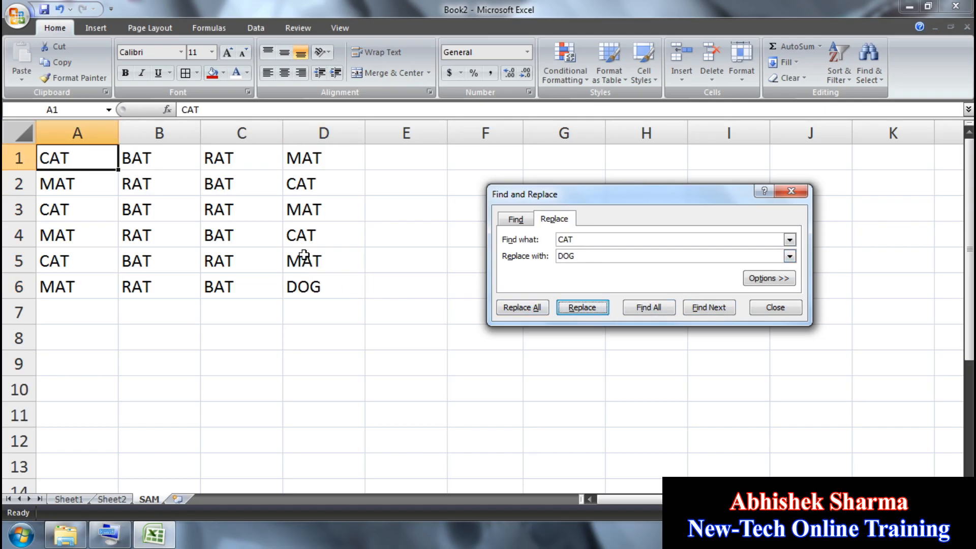
{"action": "left_click", "coordinate": [708, 310]}
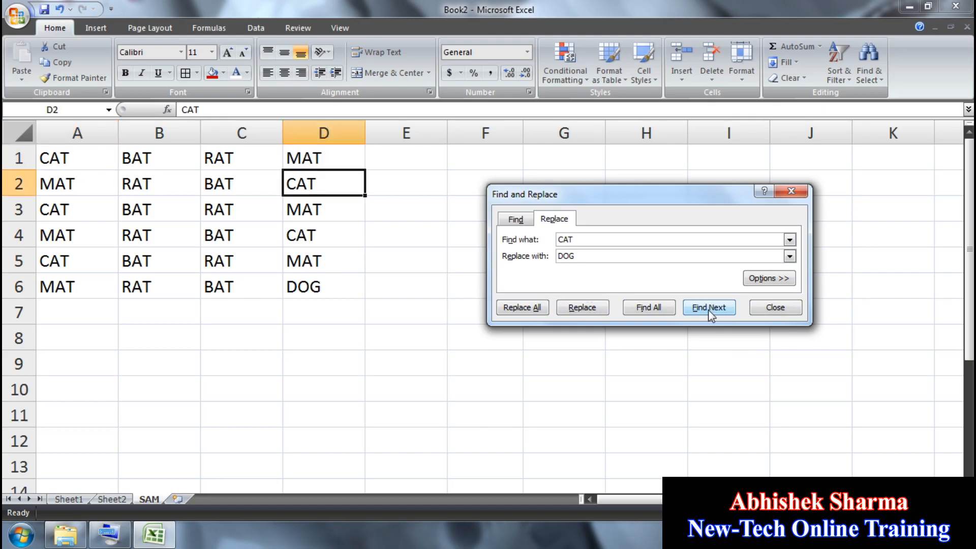
{"action": "left_click", "coordinate": [708, 309]}
{"action": "left_click", "coordinate": [596, 313]}
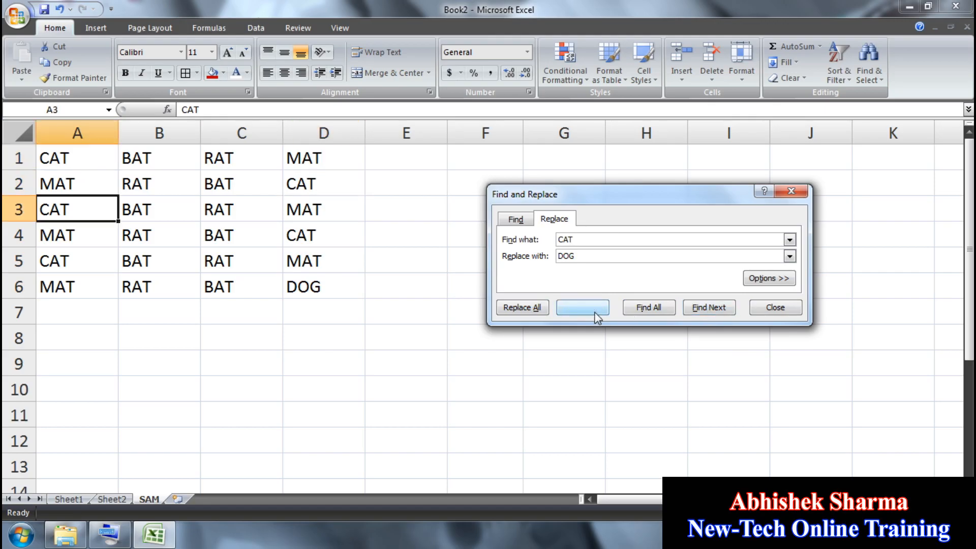
{"action": "left_click", "coordinate": [531, 308]}
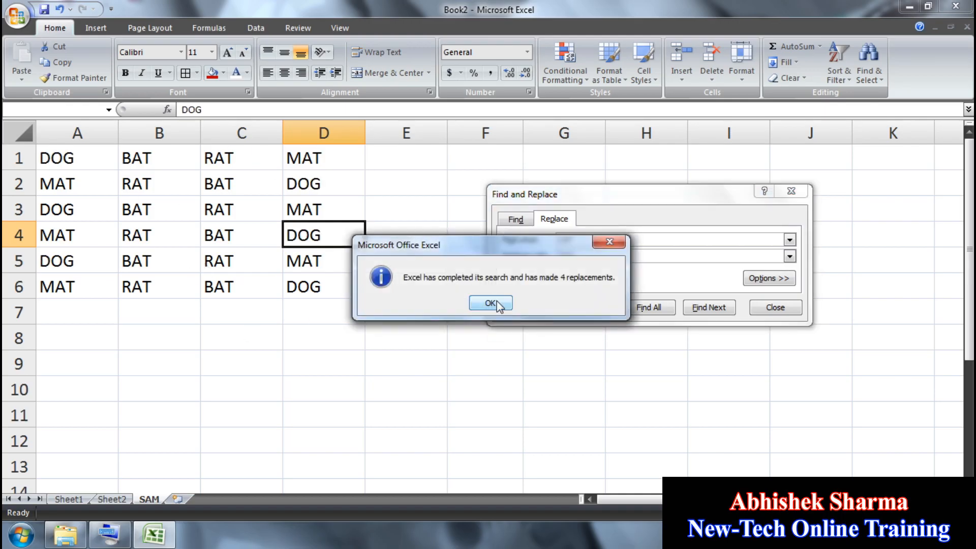
{"action": "left_click", "coordinate": [497, 301]}
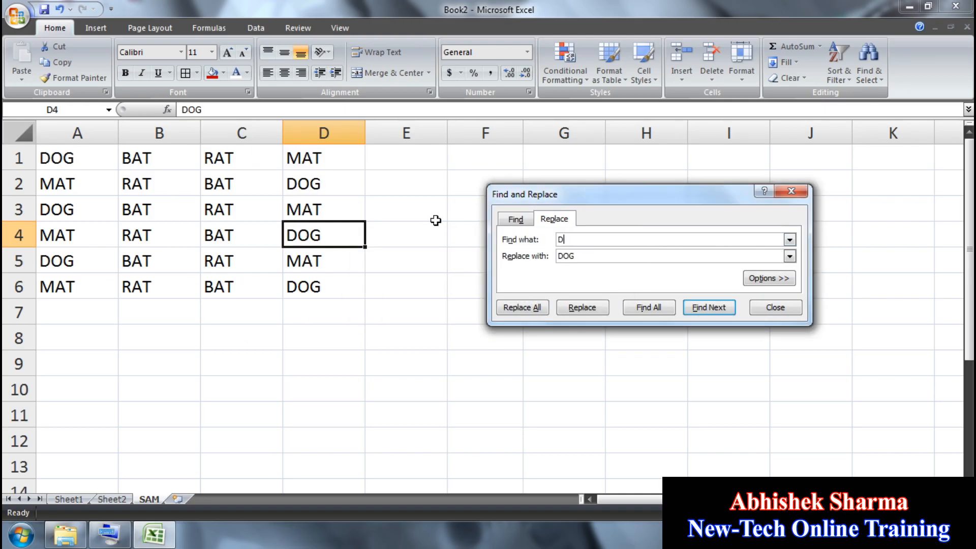
Step: Replace all DOG entries back to CAT and close Find and Replace
{"action": "double_click", "coordinate": [579, 256]}
{"action": "type", "text": "CAT"}
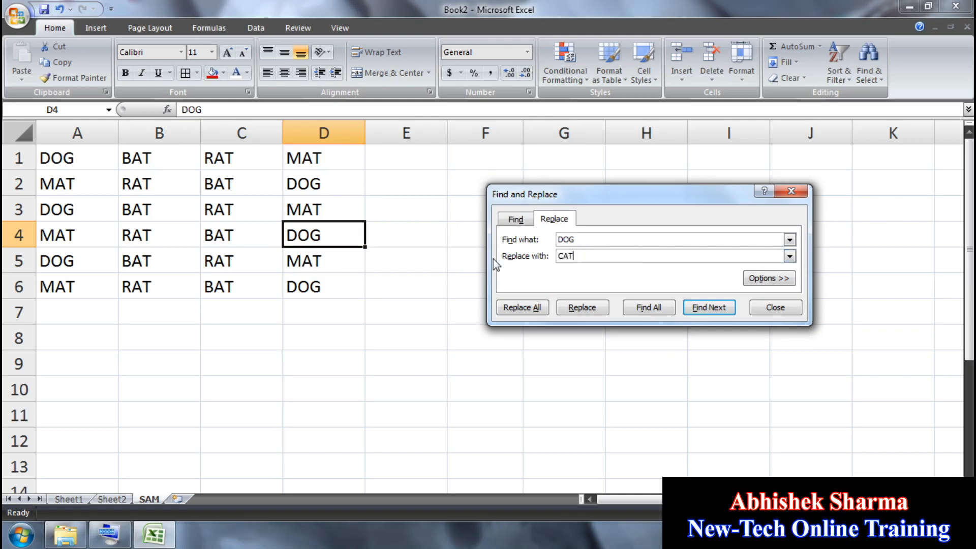
{"action": "left_click", "coordinate": [526, 307]}
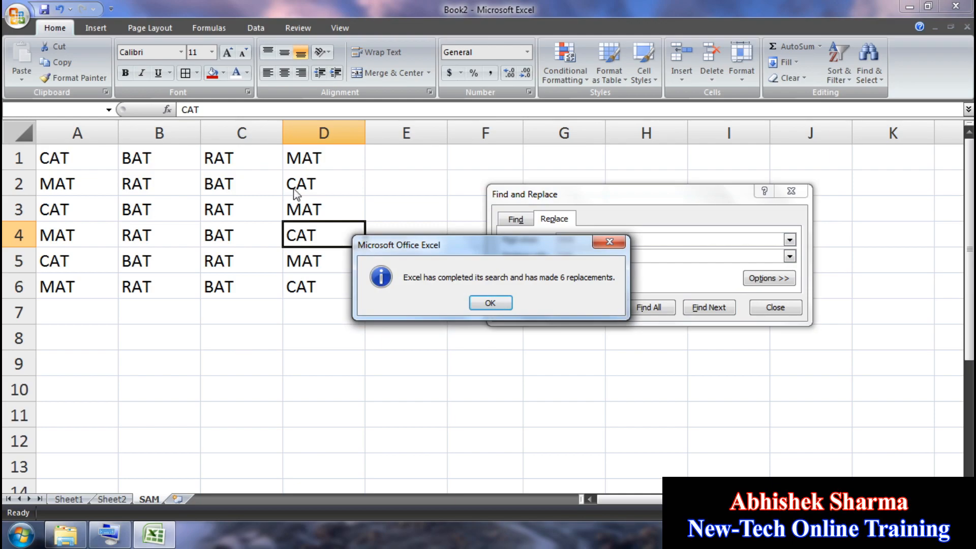
{"action": "left_click", "coordinate": [490, 303]}
{"action": "left_click", "coordinate": [770, 307]}
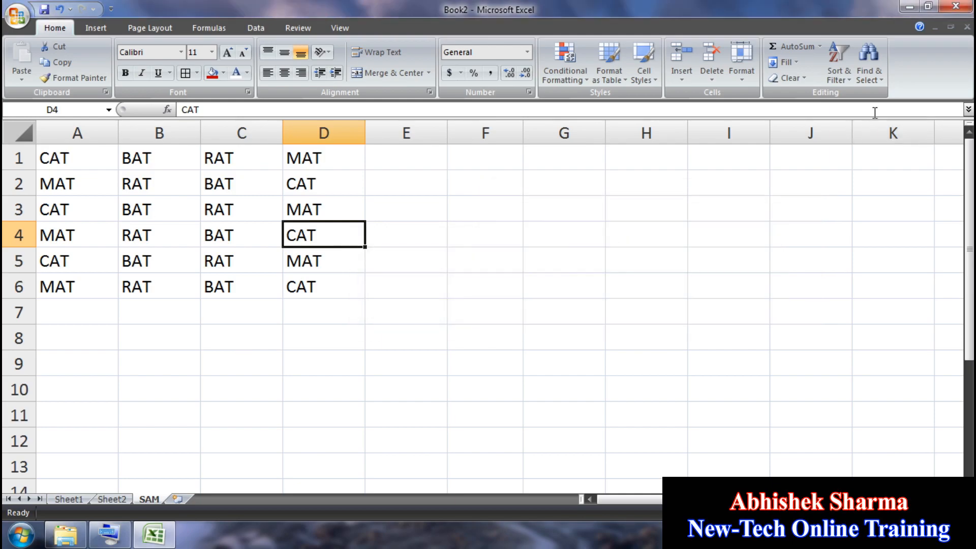
{"action": "left_click", "coordinate": [869, 64]}
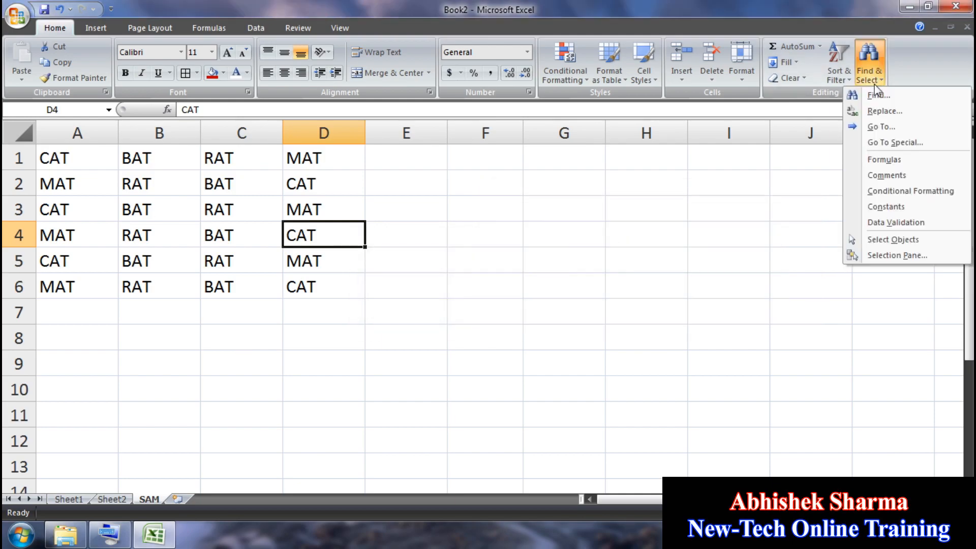
Step: Use Go To to jump to cell GH88, then to A100000
{"action": "left_click", "coordinate": [883, 127]}
{"action": "left_click_drag", "start_coordinate": [661, 214], "coordinate": [503, 213]}
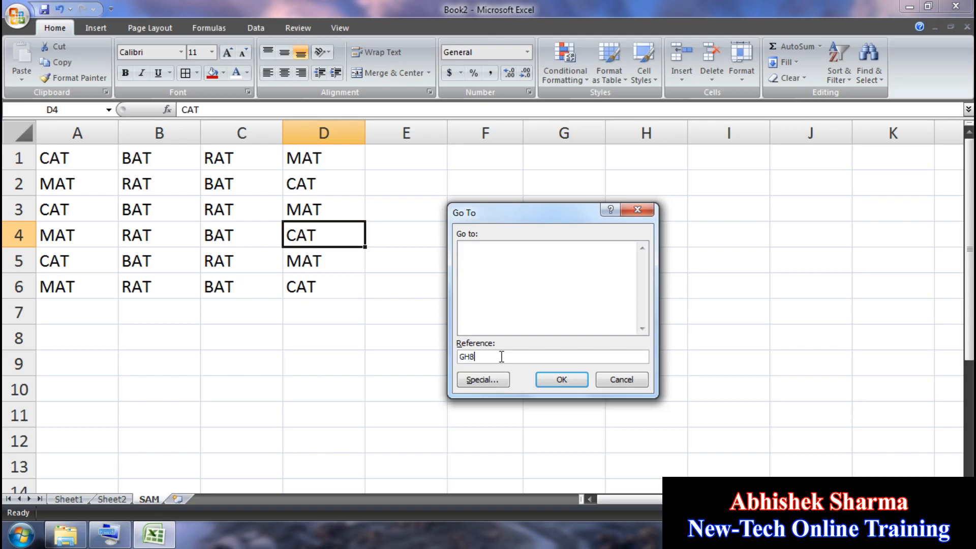
{"action": "left_click", "coordinate": [554, 385]}
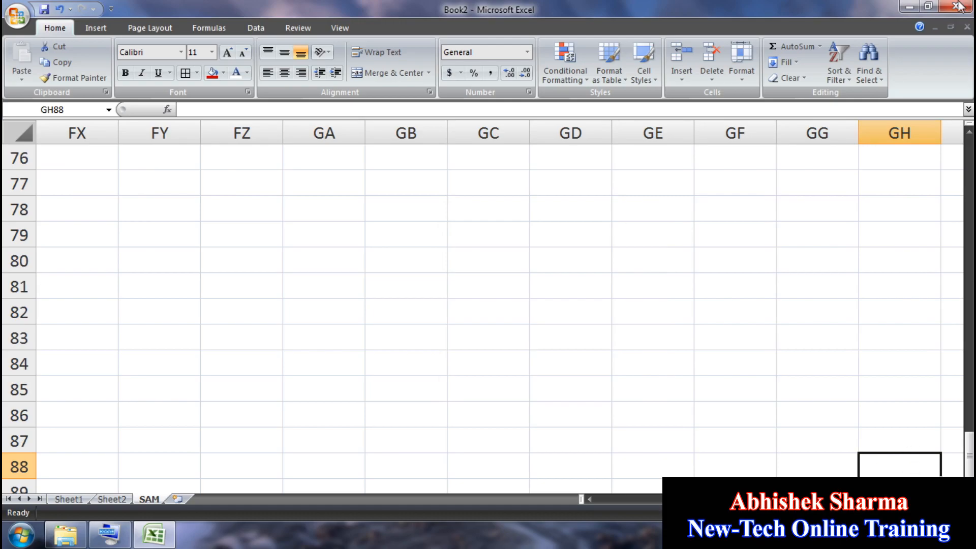
{"action": "left_click", "coordinate": [869, 71]}
{"action": "left_click", "coordinate": [868, 128]}
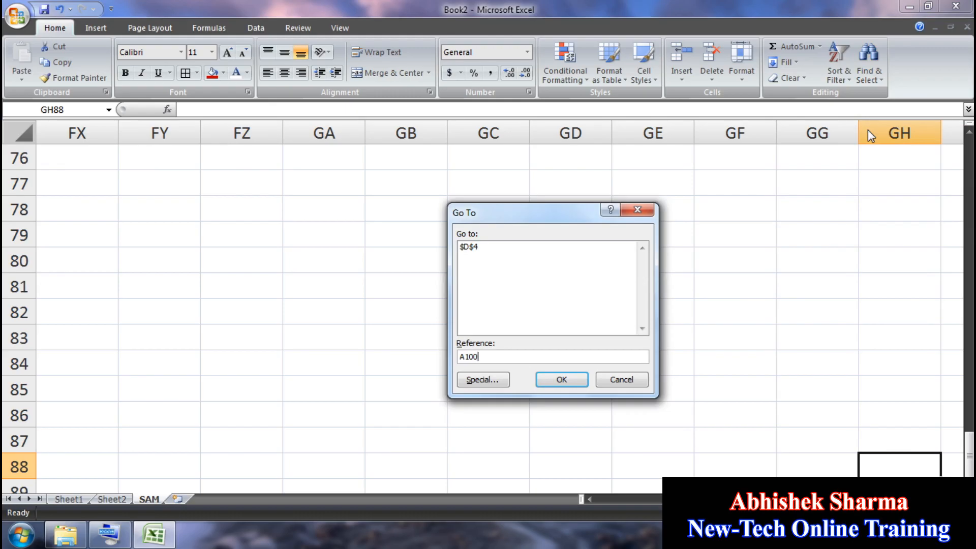
{"action": "type", "text": "A100000"}
{"action": "key", "text": "Return"}
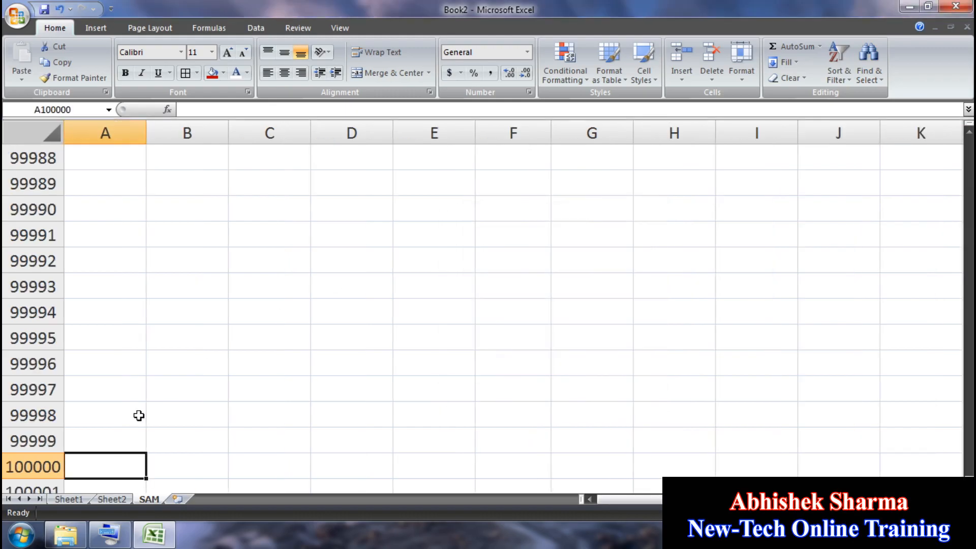
Step: Go To cell A1000000, then return to cell A1
{"action": "left_click", "coordinate": [869, 70]}
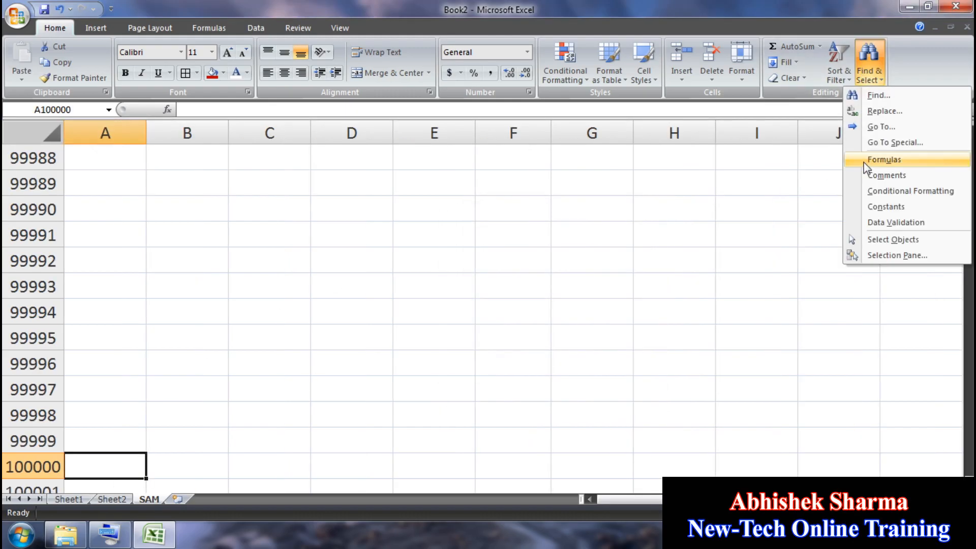
{"action": "left_click", "coordinate": [879, 126]}
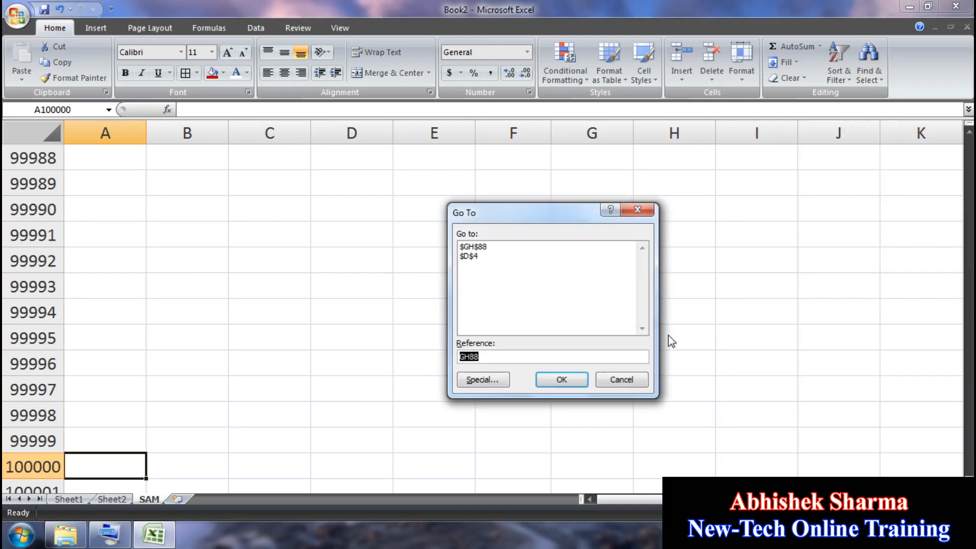
{"action": "type", "text": "A1000000"}
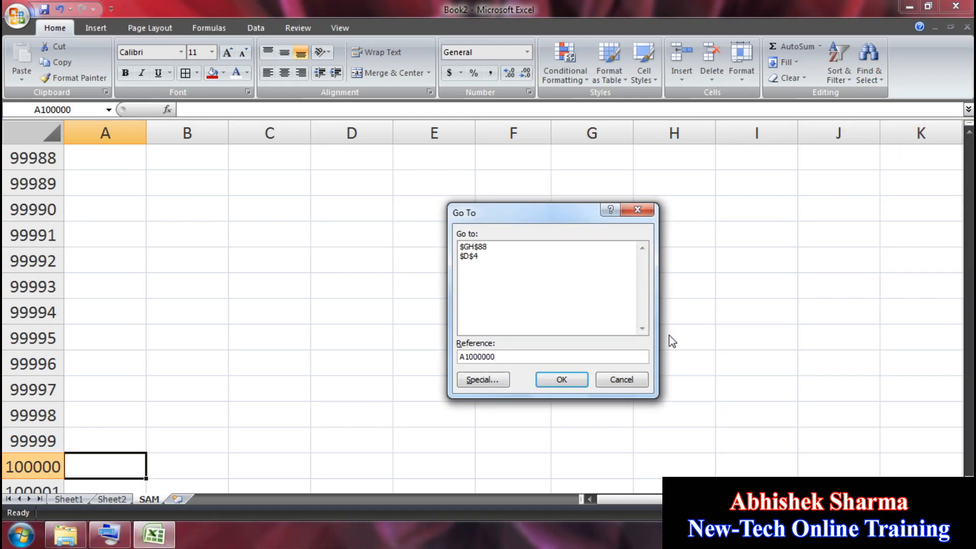
{"action": "key", "text": "Return"}
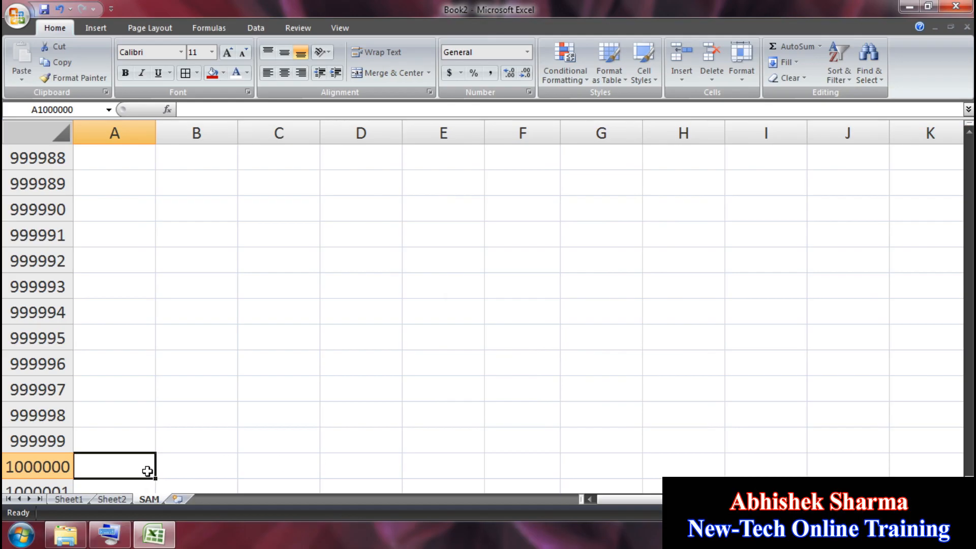
{"action": "left_click", "coordinate": [868, 80]}
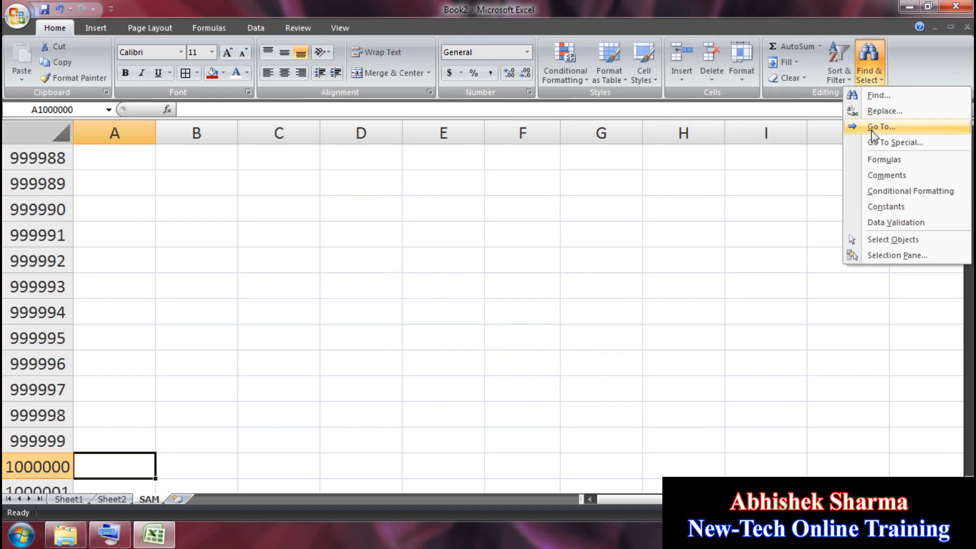
{"action": "left_click", "coordinate": [873, 128]}
{"action": "type", "text": "A1"}
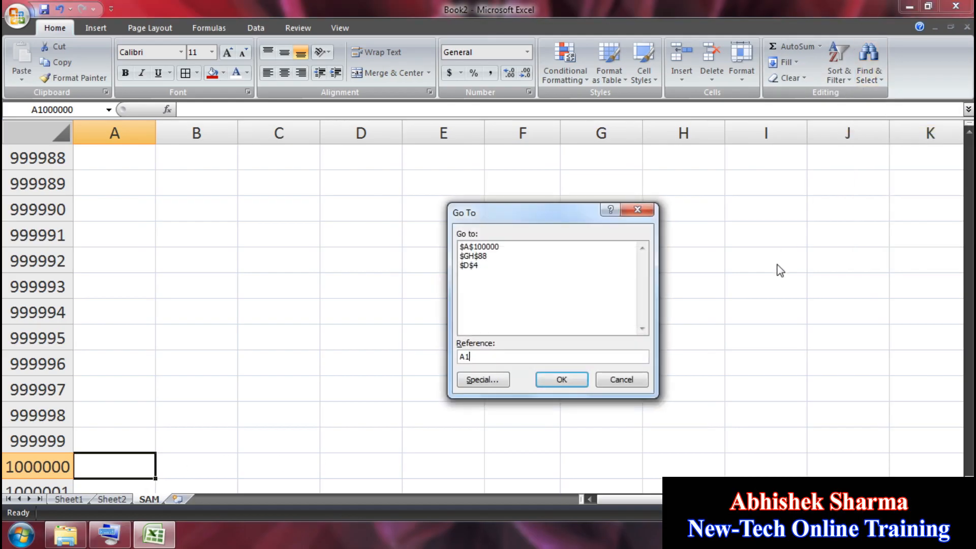
{"action": "key", "text": "Return"}
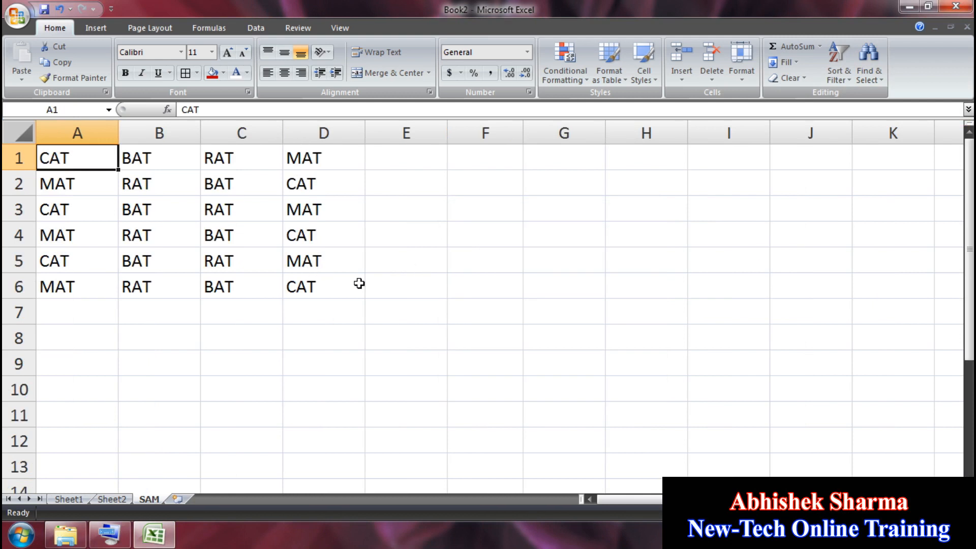
{"action": "left_click", "coordinate": [869, 57]}
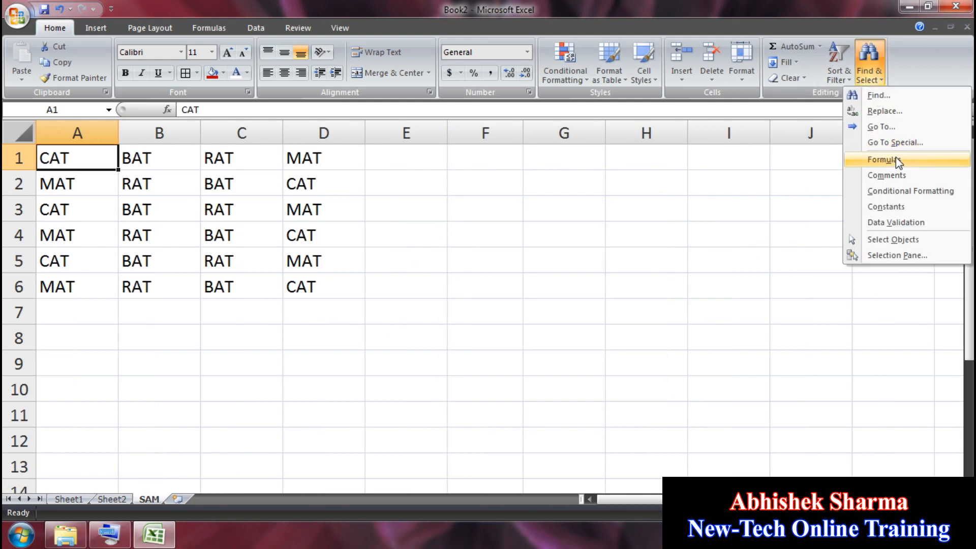
{"action": "left_click", "coordinate": [904, 144]}
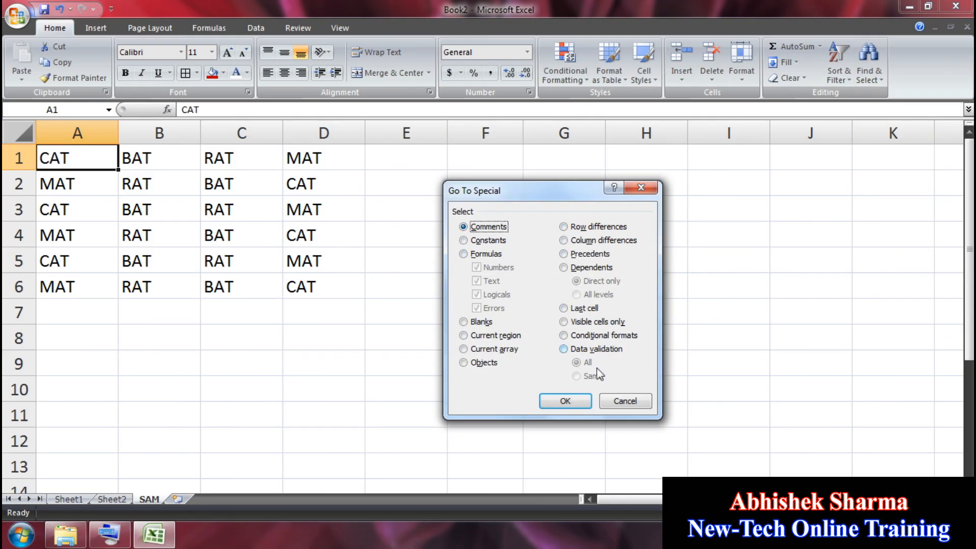
{"action": "left_click", "coordinate": [625, 401]}
{"action": "left_click", "coordinate": [869, 65]}
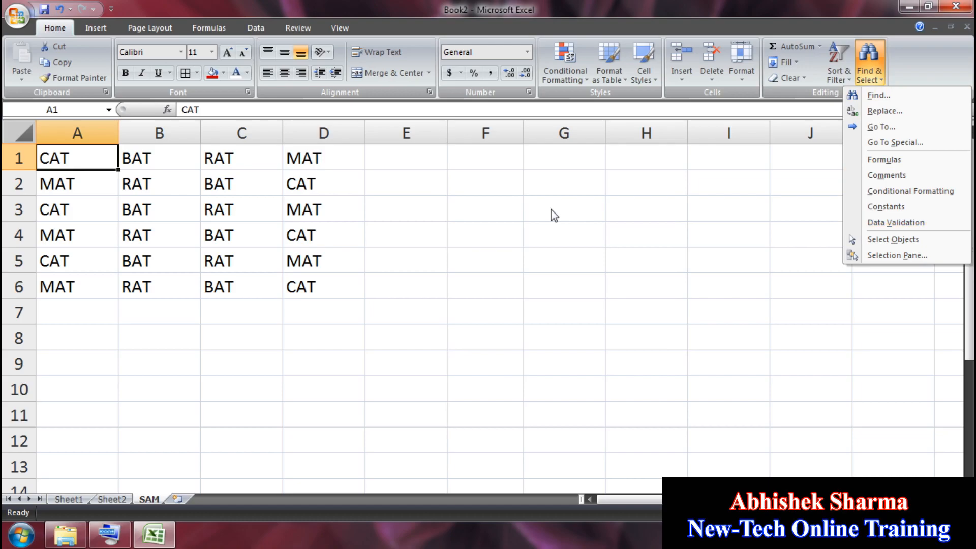
{"action": "left_click", "coordinate": [657, 264]}
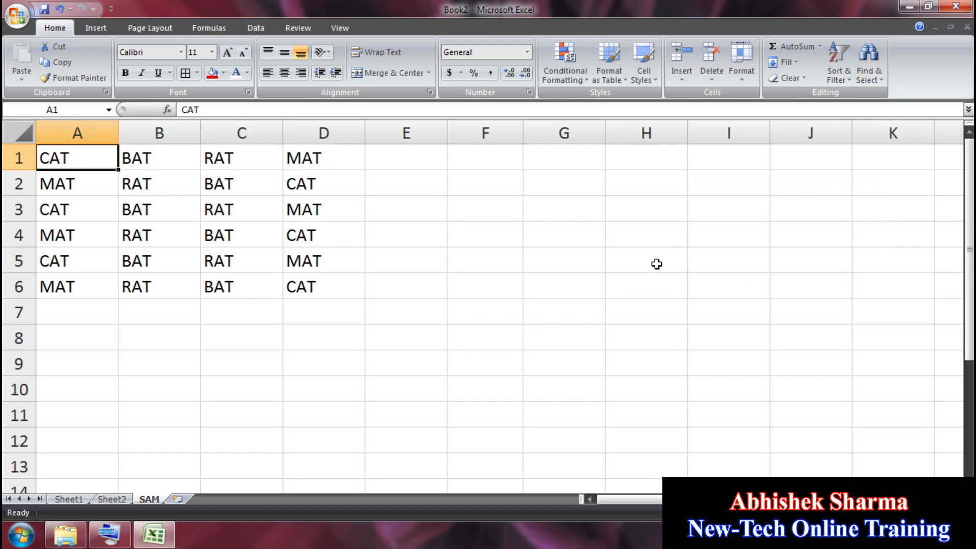
Step: Enter 5 in G2, 2 in G3, and the sum formula =G2+G3 in G5
{"action": "left_click", "coordinate": [593, 186]}
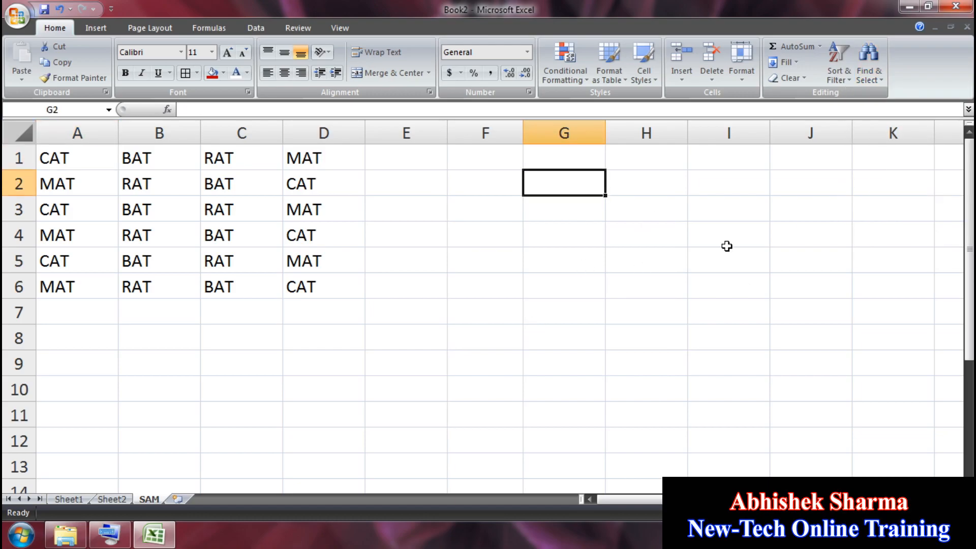
{"action": "type", "text": "5"}
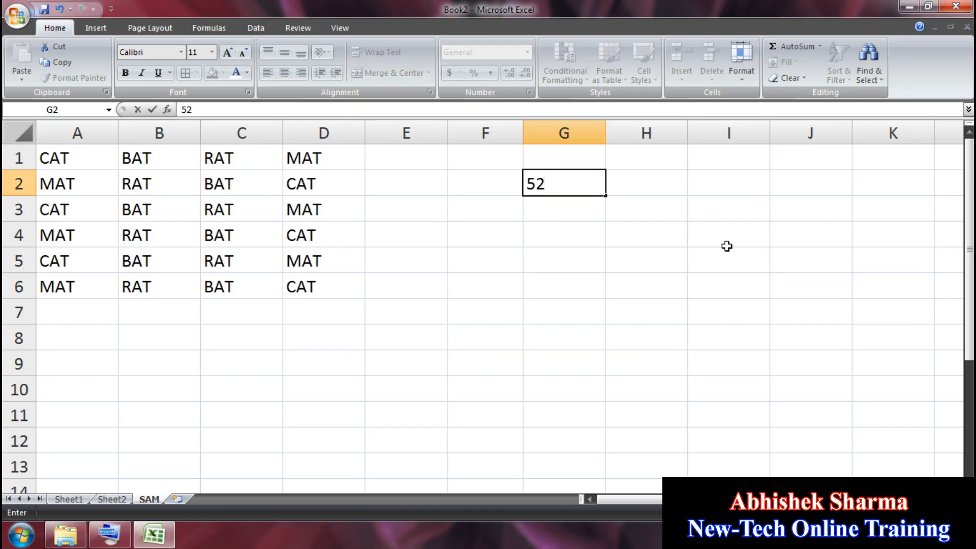
{"action": "key", "text": "Return"}
{"action": "type", "text": "2"}
{"action": "key", "text": "Return"}
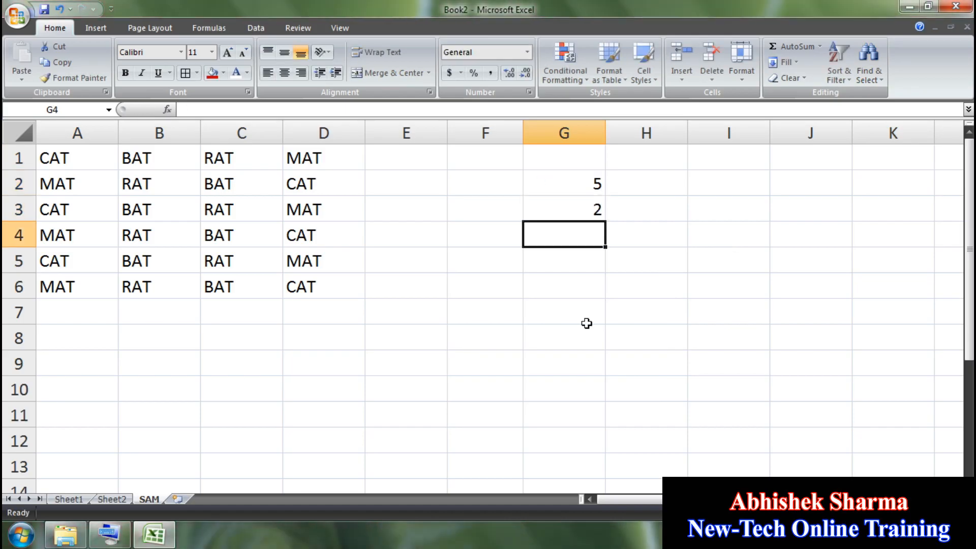
{"action": "left_click", "coordinate": [566, 260]}
{"action": "type", "text": "="}
{"action": "left_click", "coordinate": [590, 183]}
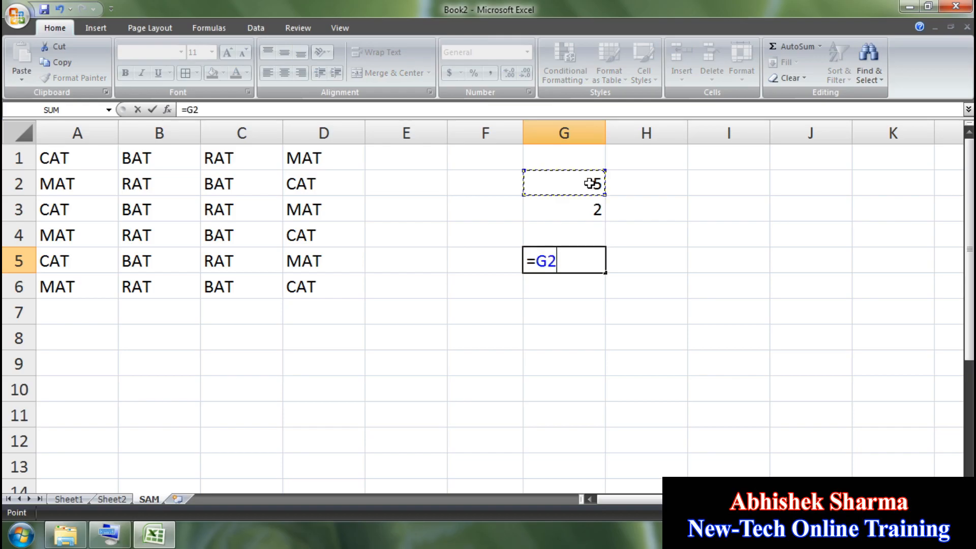
{"action": "type", "text": "+"}
{"action": "left_click", "coordinate": [582, 209]}
{"action": "key", "text": "Return"}
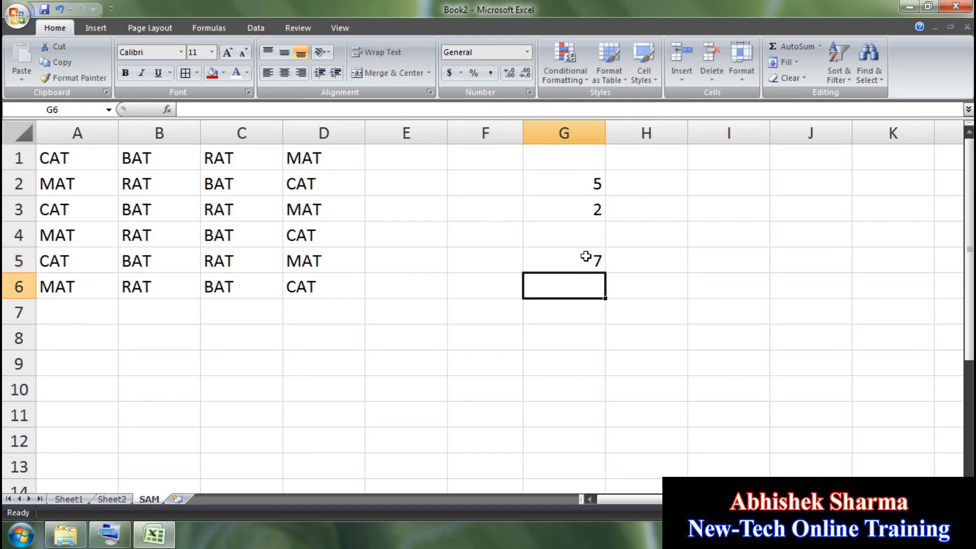
{"action": "left_click", "coordinate": [595, 260]}
Step: Fill J2:J8 with 5, 3, 2, 6, 8, 7, 4, correcting the mistyped J7 to 7
{"action": "left_click", "coordinate": [831, 186]}
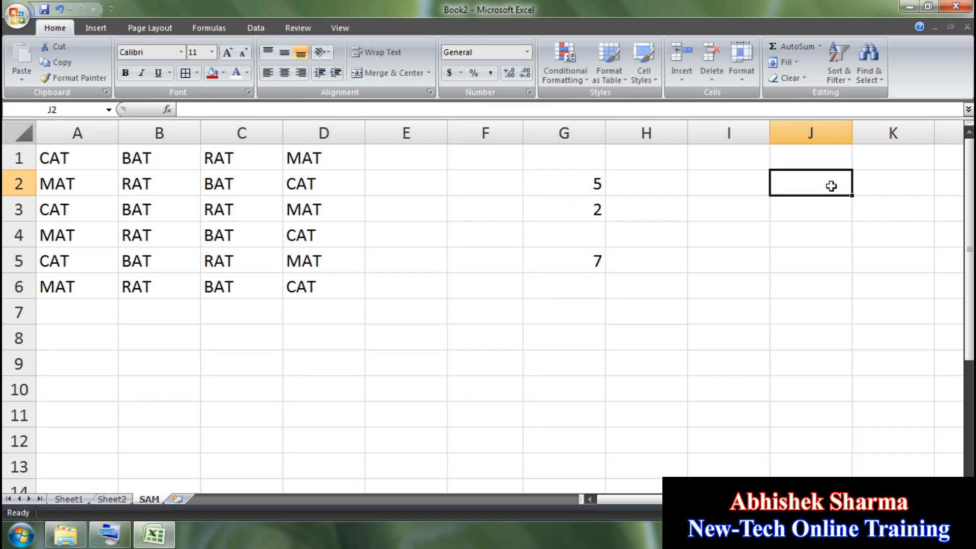
{"action": "type", "text": "5"}
{"action": "key", "text": "Return"}
{"action": "type", "text": "3"}
{"action": "key", "text": "Return"}
{"action": "type", "text": "2"}
{"action": "key", "text": "Return"}
{"action": "type", "text": "6"}
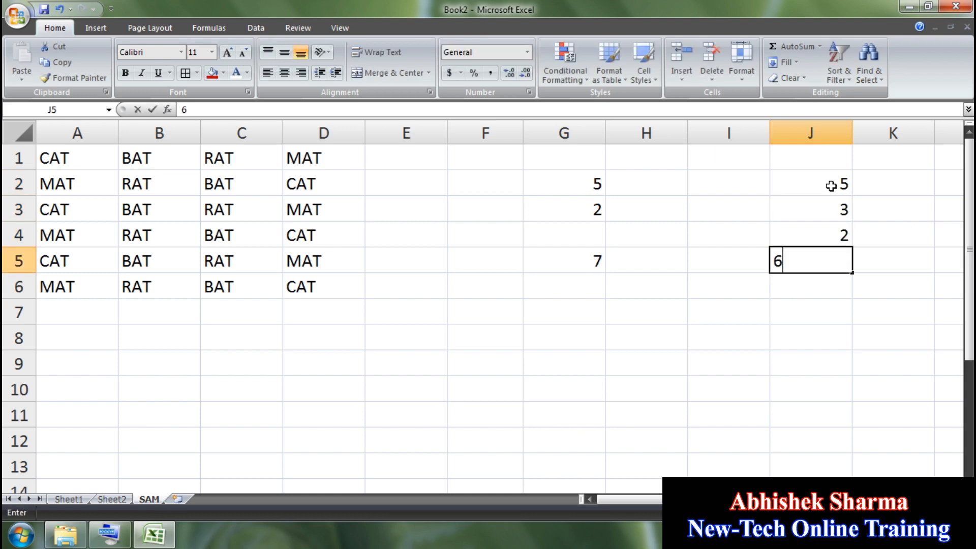
{"action": "key", "text": "Return"}
{"action": "type", "text": "8"}
{"action": "key", "text": "Return"}
{"action": "type", "text": "73"}
{"action": "key", "text": "Return"}
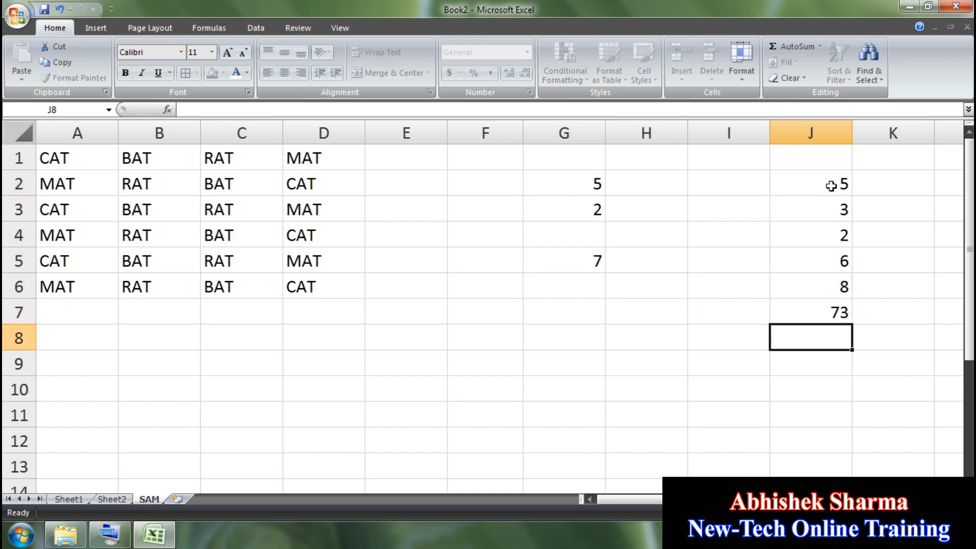
{"action": "key", "text": "Up"}
{"action": "type", "text": "7"}
{"action": "key", "text": "Return"}
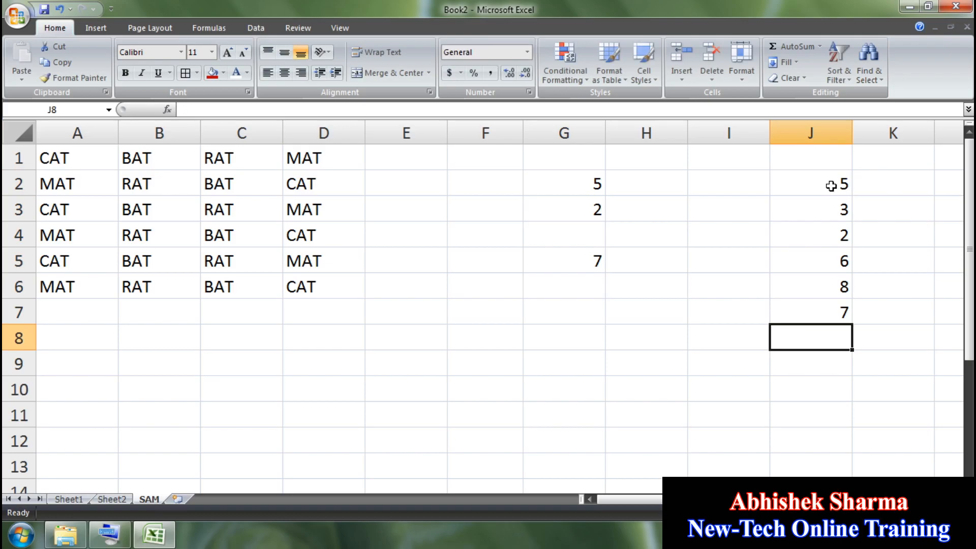
{"action": "type", "text": "4"}
{"action": "key", "text": "Return"}
Step: Apply pink gradient data bars to J2:J8 through Conditional Formatting, then select F8
{"action": "left_click_drag", "start_coordinate": [832, 186], "coordinate": [824, 349]}
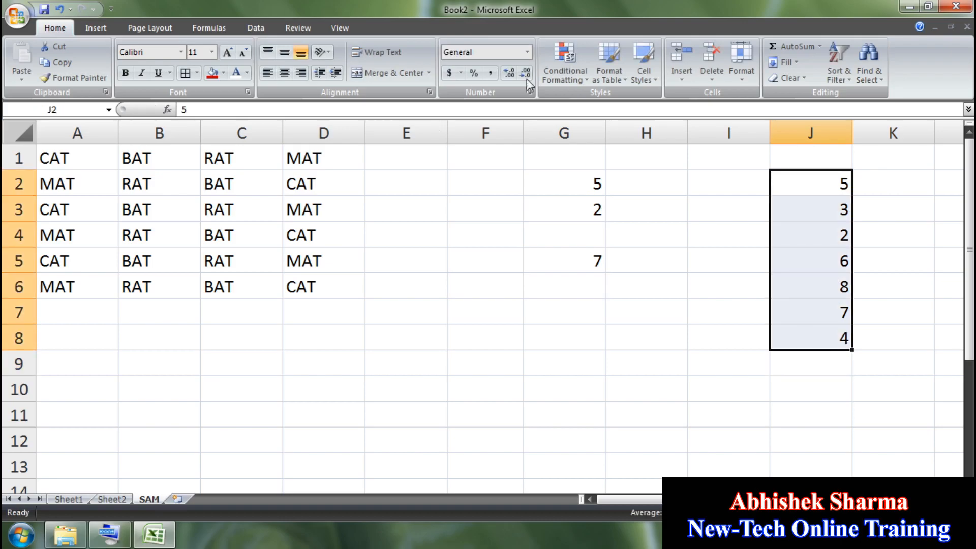
{"action": "left_click", "coordinate": [575, 74]}
{"action": "mouse_move", "coordinate": [653, 170]}
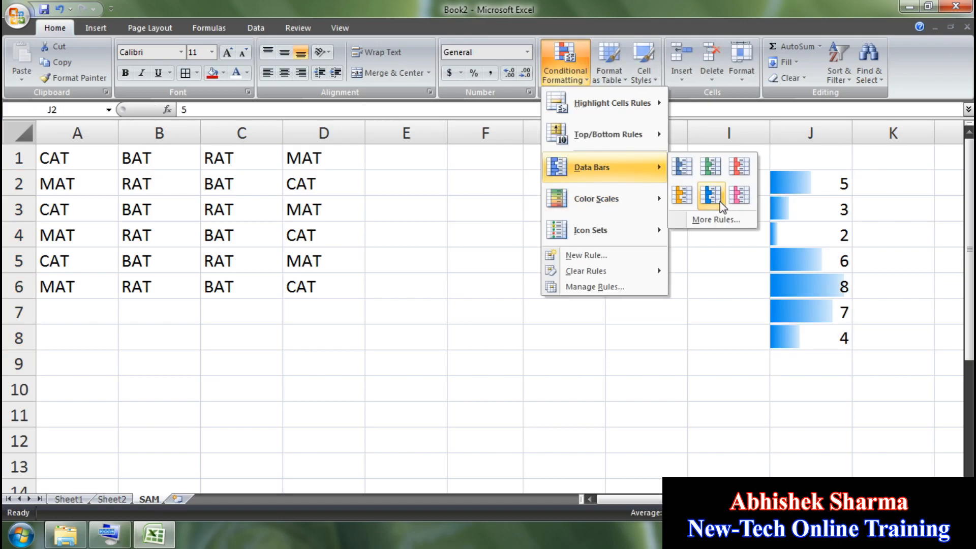
{"action": "left_click", "coordinate": [739, 194]}
{"action": "left_click", "coordinate": [677, 341]}
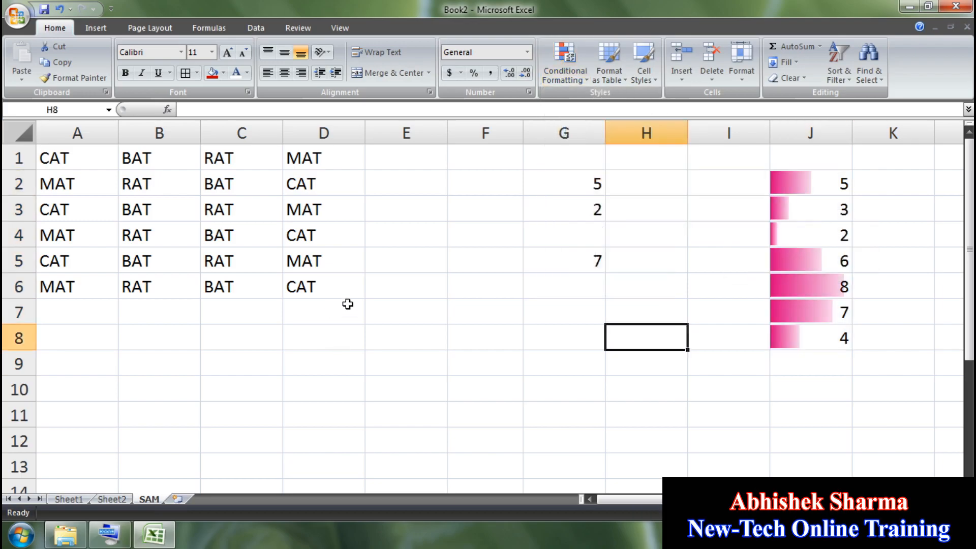
{"action": "left_click", "coordinate": [448, 330]}
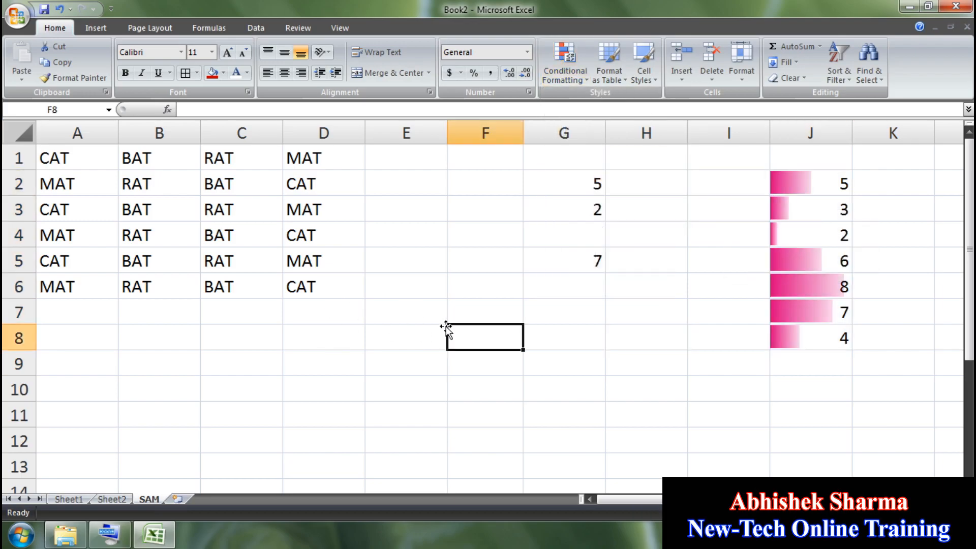
Step: Enter CAR in F8 and add the comment 'I HAVE A CAR, MY CAR COLOR IS RED.' without the author name
{"action": "type", "text": "CAR"}
{"action": "left_click", "coordinate": [476, 291]}
{"action": "left_click", "coordinate": [473, 331]}
{"action": "left_click", "coordinate": [299, 28]}
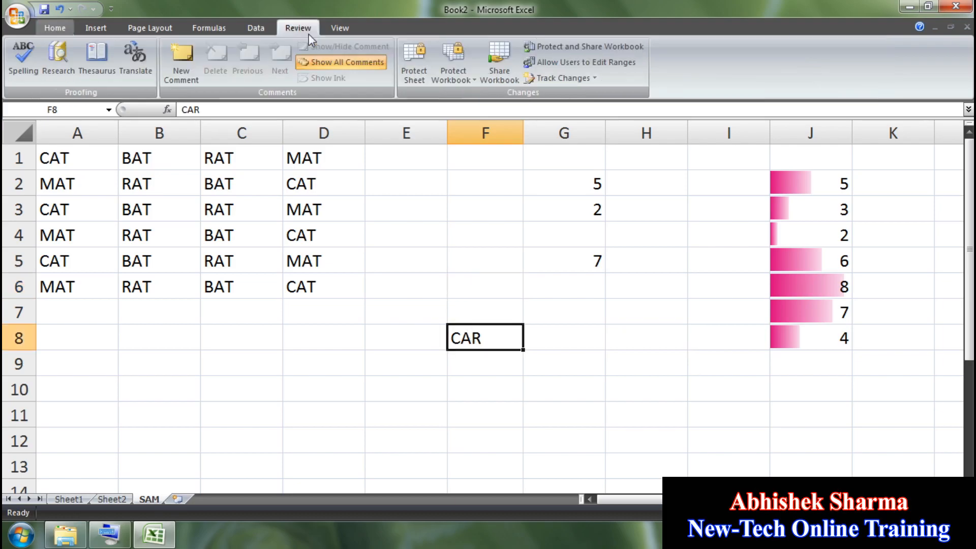
{"action": "left_click", "coordinate": [182, 57]}
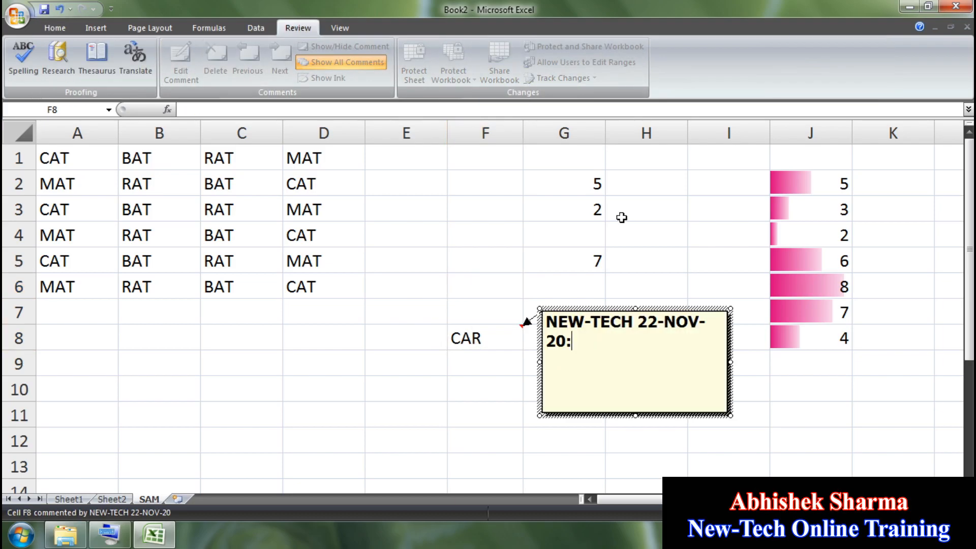
{"action": "key", "text": "BackSpace"}
{"action": "key", "text": "BackSpace"}
{"action": "key", "text": "BackSpace"}
{"action": "key", "text": "BackSpace"}
{"action": "key", "text": "BackSpace"}
{"action": "key", "text": "BackSpace"}
{"action": "key", "text": "BackSpace"}
{"action": "key", "text": "BackSpace"}
{"action": "key", "text": "BackSpace"}
{"action": "key", "text": "BackSpace"}
{"action": "key", "text": "BackSpace"}
{"action": "key", "text": "BackSpace"}
{"action": "key", "text": "BackSpace"}
{"action": "key", "text": "BackSpace"}
{"action": "key", "text": "BackSpace"}
{"action": "key", "text": "BackSpace"}
{"action": "key", "text": "BackSpace"}
{"action": "key", "text": "BackSpace"}
{"action": "key", "text": "BackSpace"}
{"action": "type", "text": "I "}
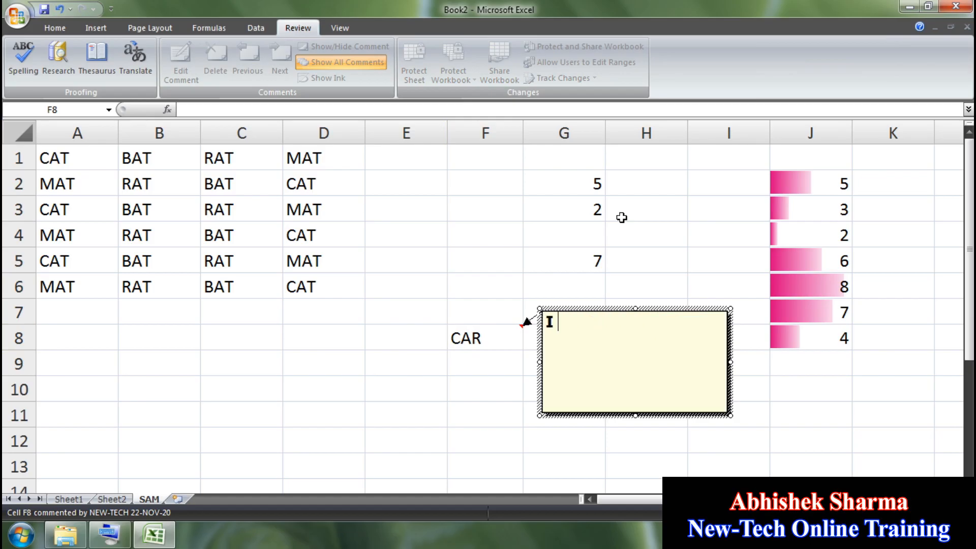
{"action": "type", "text": "HAVE A CAR"}
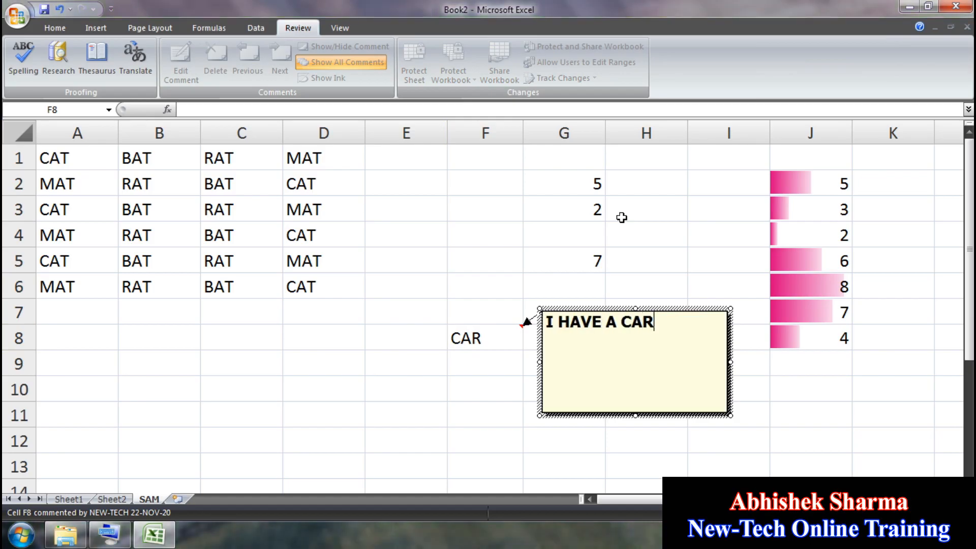
{"action": "type", "text": ", MY CAR COLOR IS RED."}
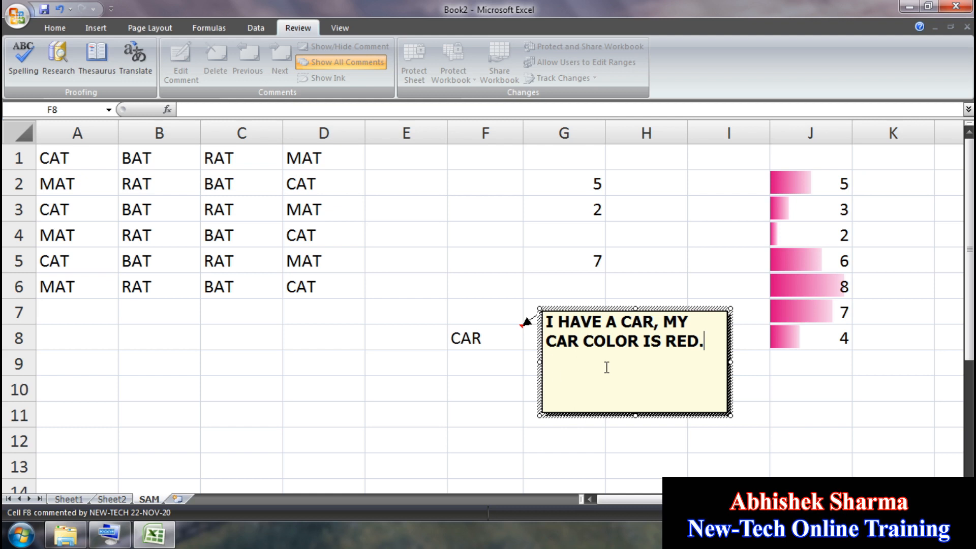
{"action": "left_click", "coordinate": [539, 400]}
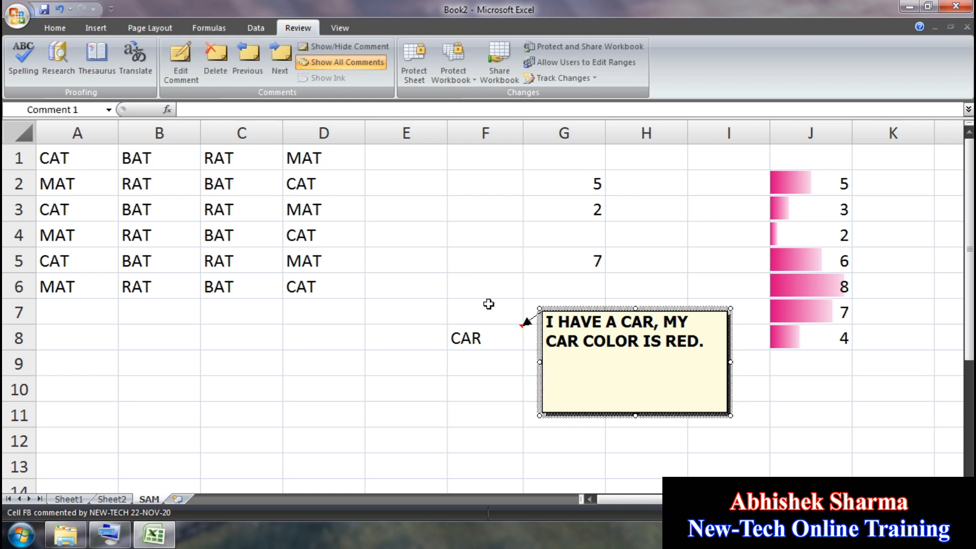
Step: Leave the comment by selecting cells J4, G5, B2 and G24 while scrolling the sheet
{"action": "left_click", "coordinate": [806, 243]}
{"action": "left_click", "coordinate": [591, 263]}
{"action": "left_click", "coordinate": [180, 190]}
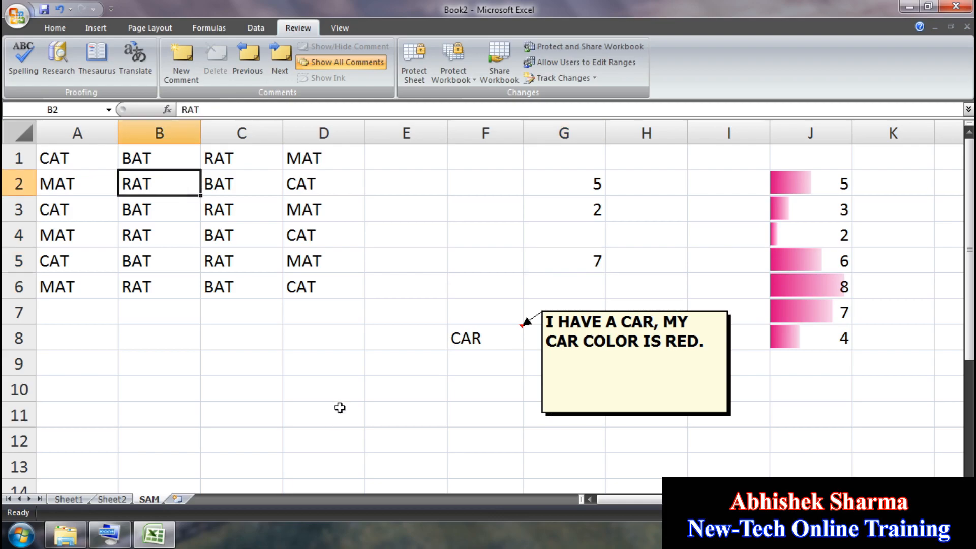
{"action": "scroll", "coordinate": [340, 408], "scroll_direction": "down", "scroll_amount": 9}
{"action": "scroll", "coordinate": [434, 270], "scroll_direction": "up", "scroll_amount": 9}
{"action": "scroll", "coordinate": [682, 316], "scroll_direction": "down", "scroll_amount": 6}
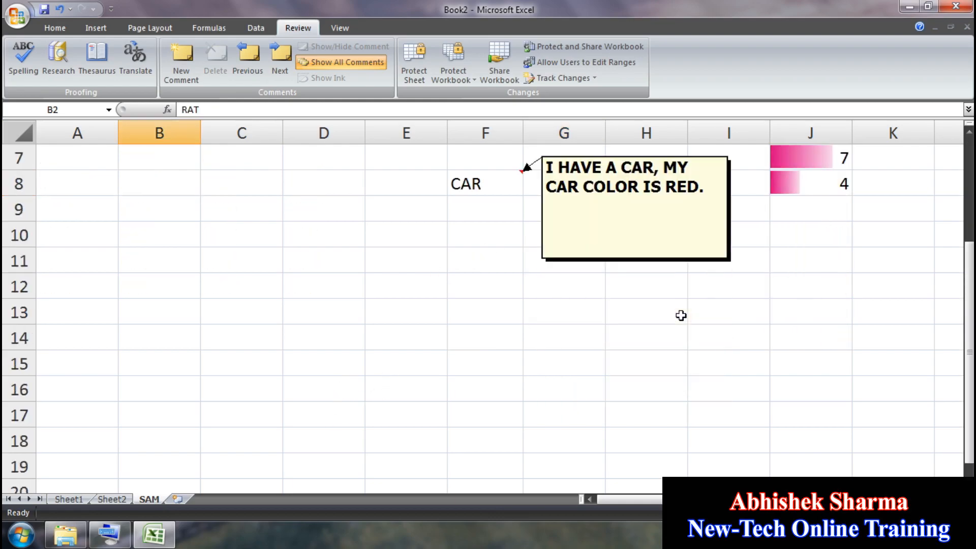
{"action": "left_click", "coordinate": [547, 292]}
{"action": "scroll", "coordinate": [287, 314], "scroll_direction": "up", "scroll_amount": 6}
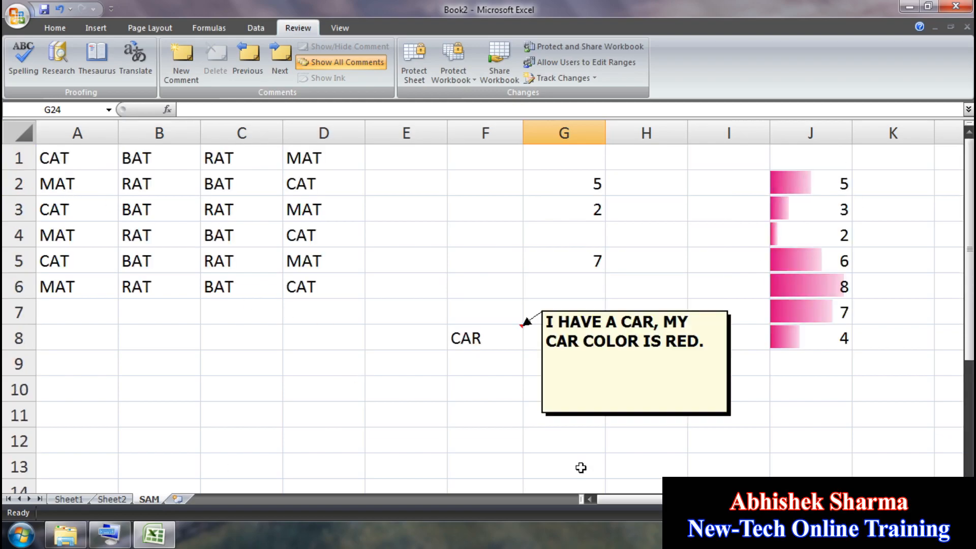
Step: Select the formula cell with Home > Find & Select > Formulas
{"action": "scroll", "coordinate": [340, 401], "scroll_direction": "down", "scroll_amount": 5}
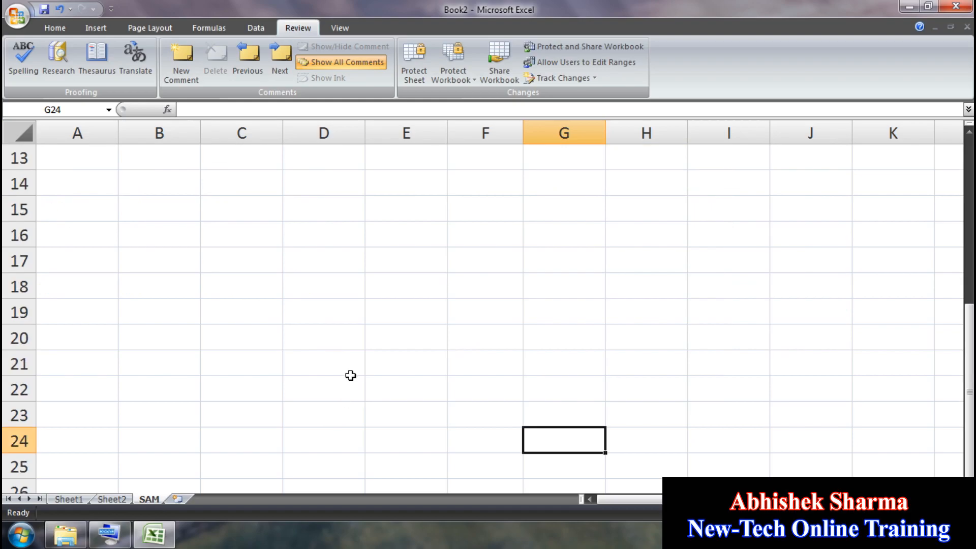
{"action": "left_click", "coordinate": [55, 28]}
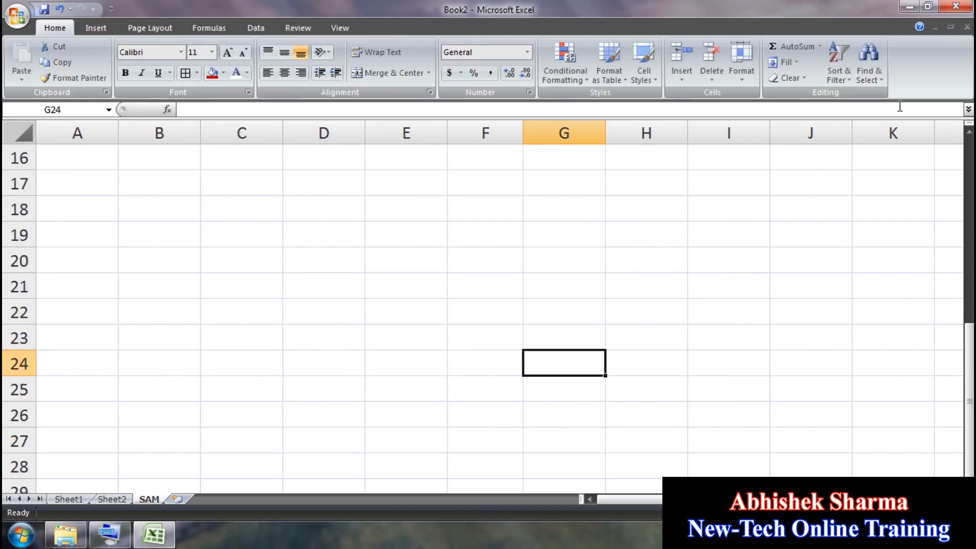
{"action": "left_click", "coordinate": [869, 63]}
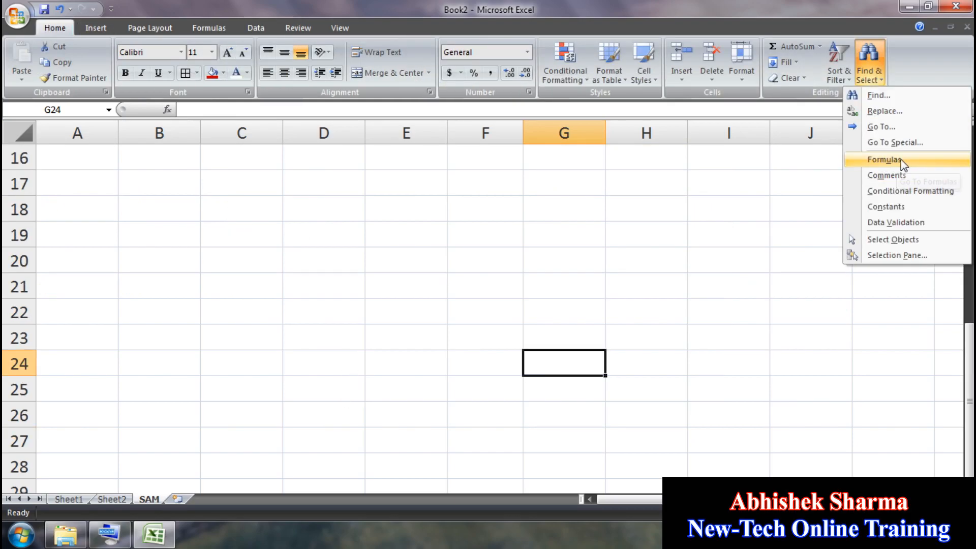
{"action": "left_click", "coordinate": [885, 161]}
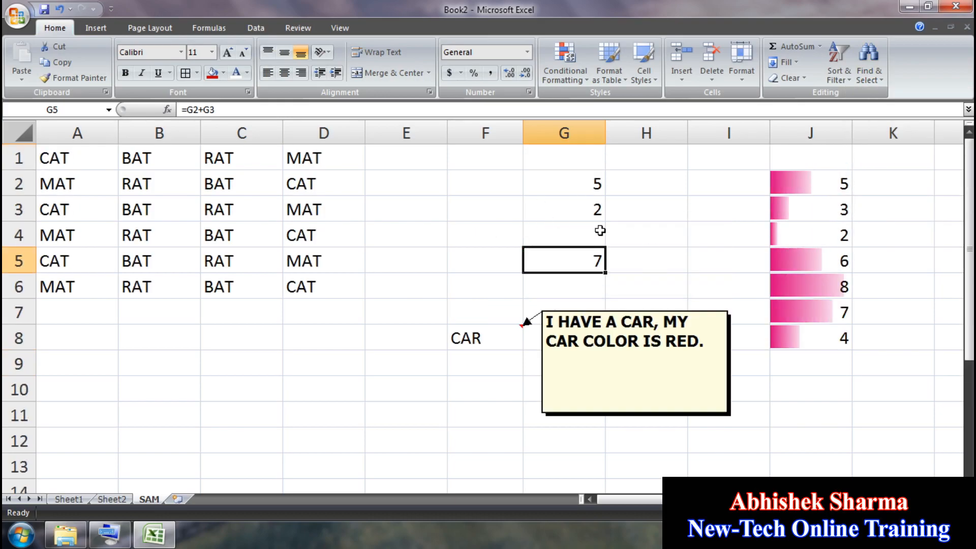
Step: Select the commented cell with Find & Select > Comments
{"action": "scroll", "coordinate": [555, 385], "scroll_direction": "down", "scroll_amount": 4}
{"action": "scroll", "coordinate": [556, 385], "scroll_direction": "down", "scroll_amount": 2}
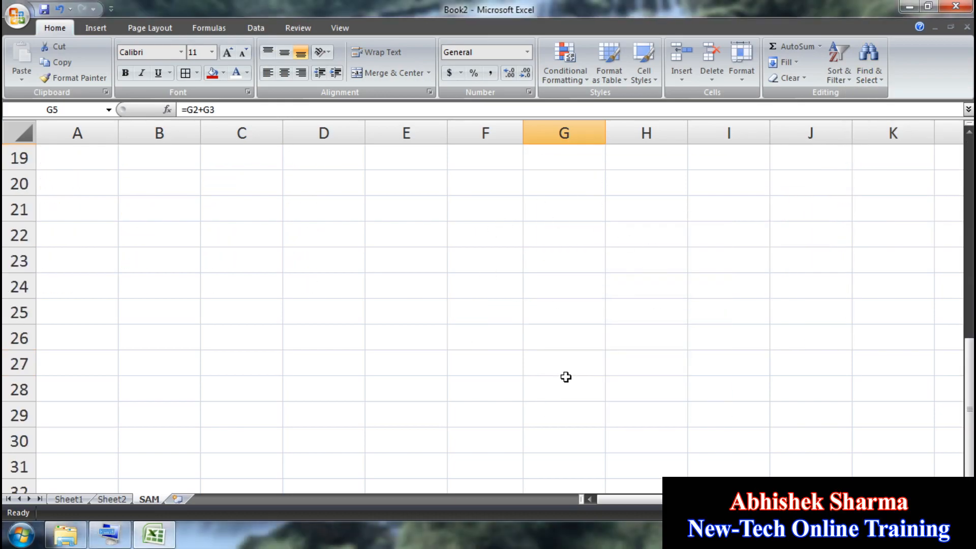
{"action": "left_click", "coordinate": [562, 385]}
{"action": "left_click", "coordinate": [871, 76]}
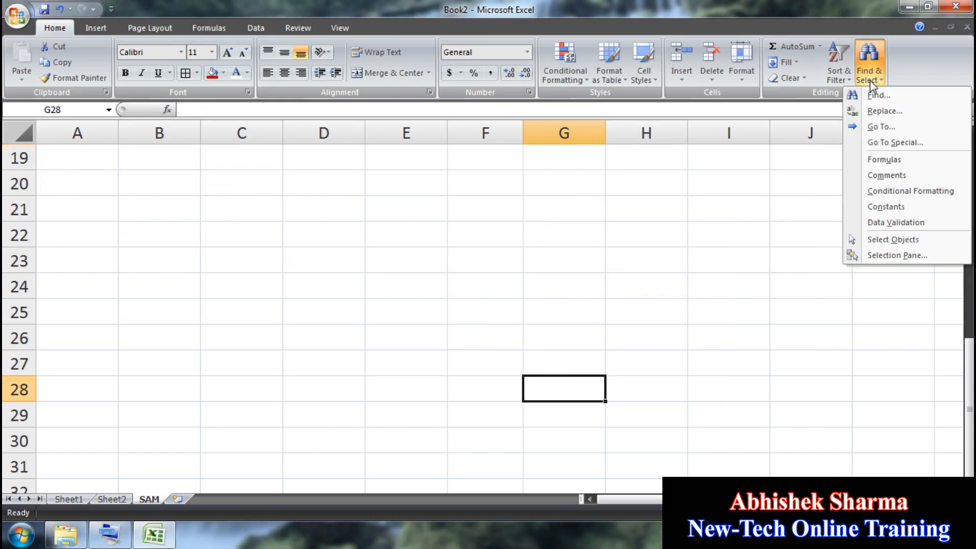
{"action": "left_click", "coordinate": [907, 179]}
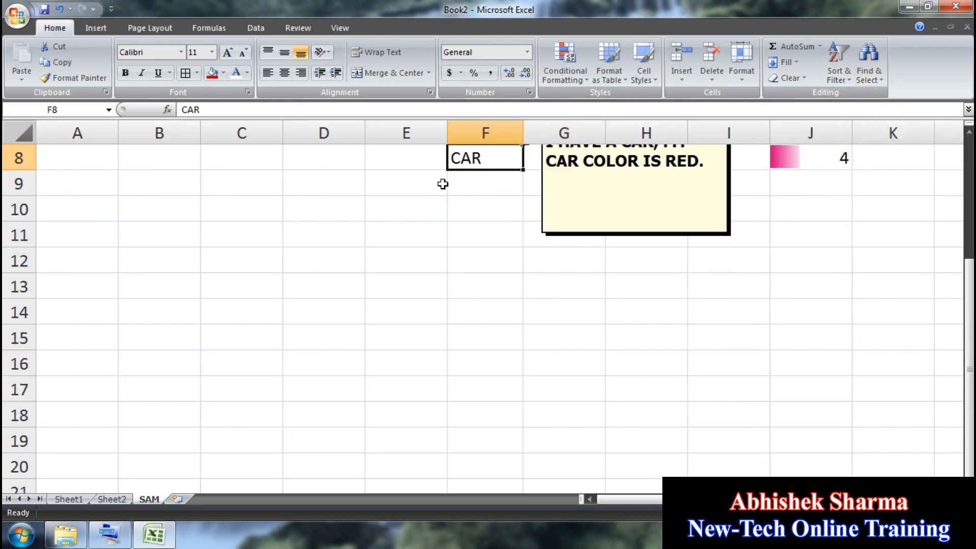
Step: Select the data-bar cells with Find & Select > Conditional Formatting
{"action": "scroll", "coordinate": [503, 231], "scroll_direction": "up", "scroll_amount": 2}
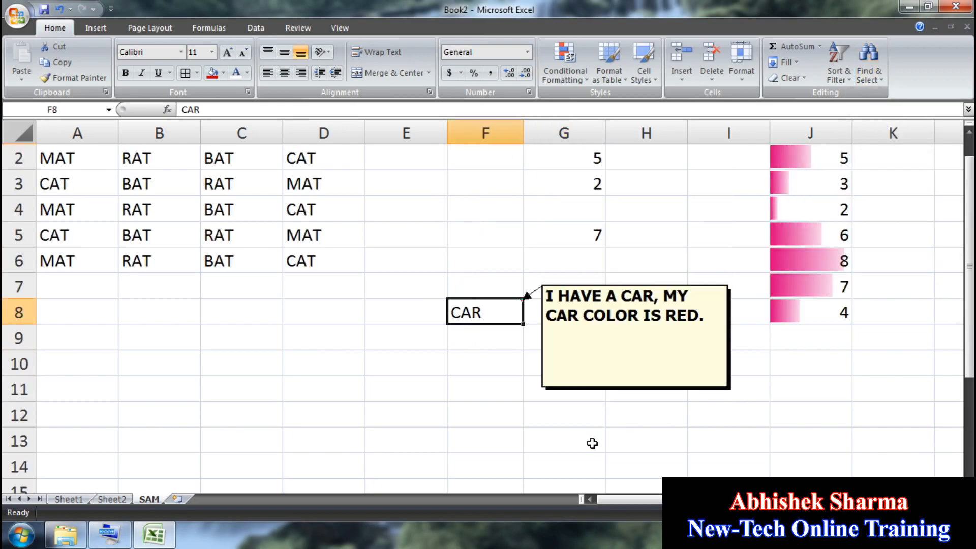
{"action": "scroll", "coordinate": [593, 444], "scroll_direction": "down", "scroll_amount": 5}
{"action": "left_click", "coordinate": [561, 450]}
{"action": "left_click", "coordinate": [864, 86]}
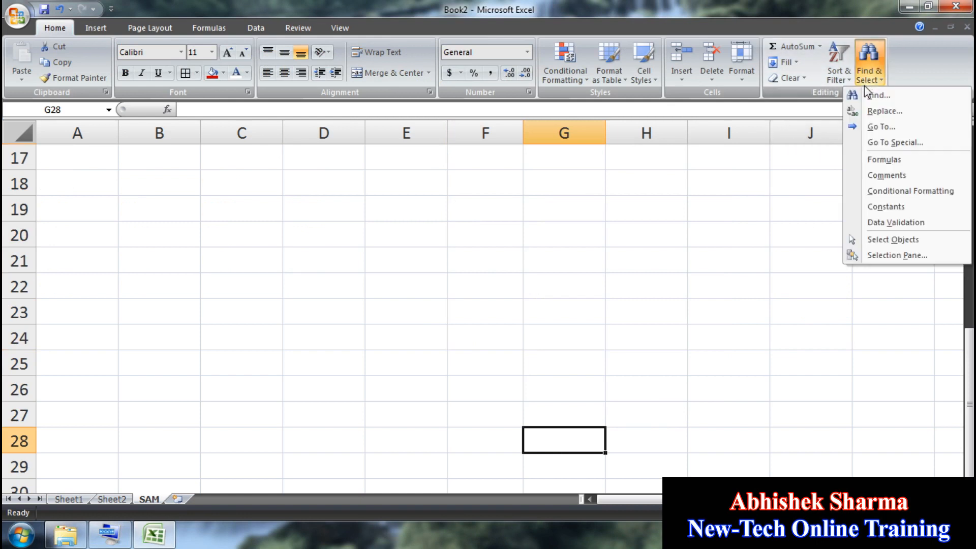
{"action": "left_click", "coordinate": [879, 192]}
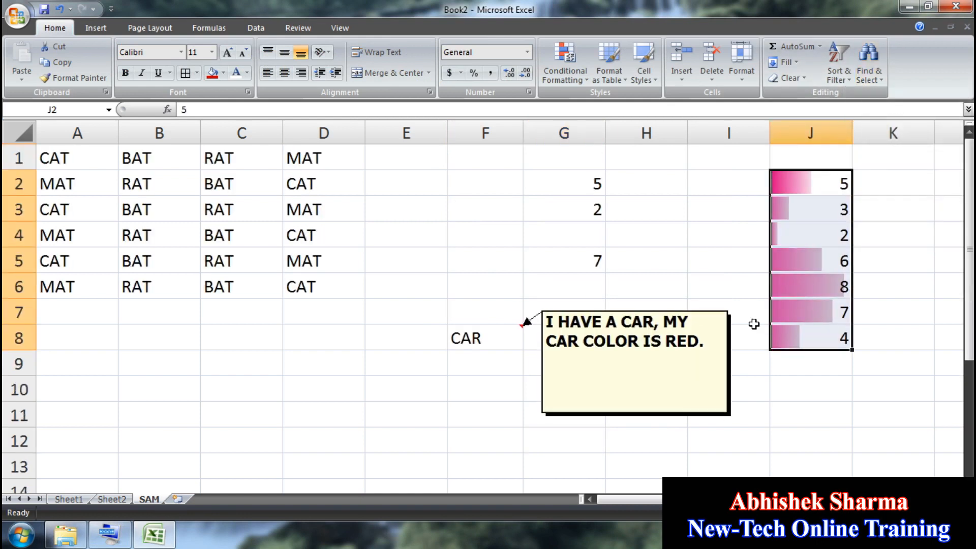
Step: Select every constant cell with Find & Select > Constants, then deselect by picking F22
{"action": "scroll", "coordinate": [523, 456], "scroll_direction": "down", "scroll_amount": 5}
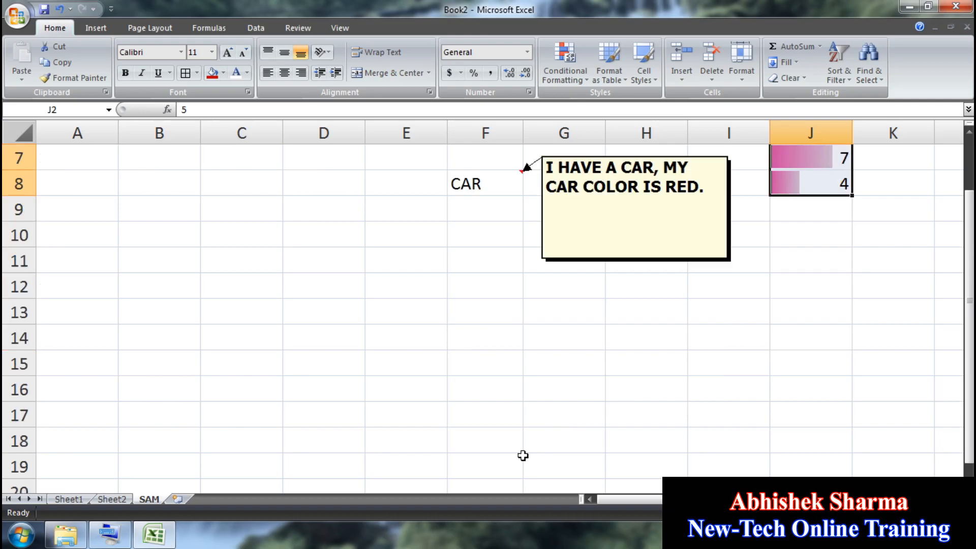
{"action": "left_click", "coordinate": [480, 442]}
{"action": "left_click", "coordinate": [874, 73]}
{"action": "left_click", "coordinate": [877, 208]}
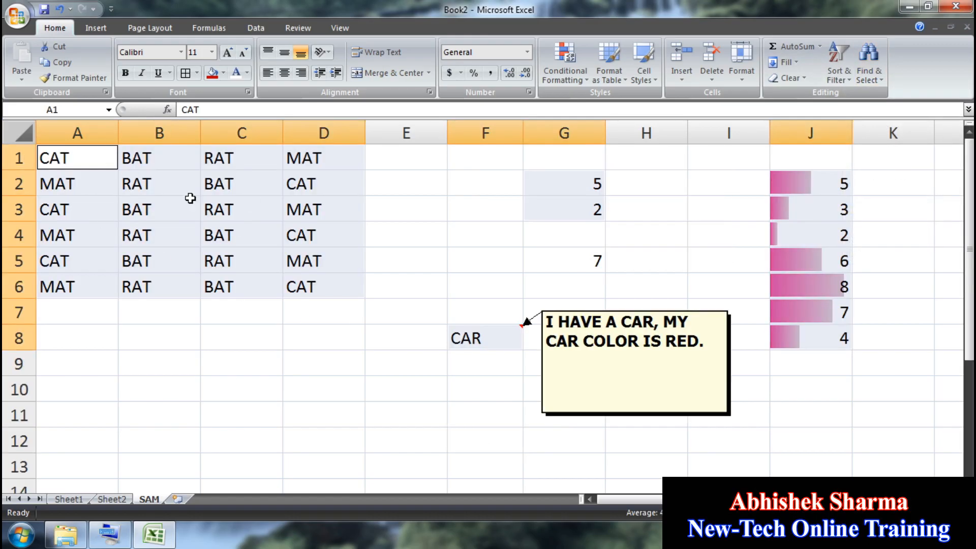
{"action": "scroll", "coordinate": [507, 417], "scroll_direction": "down", "scroll_amount": 4}
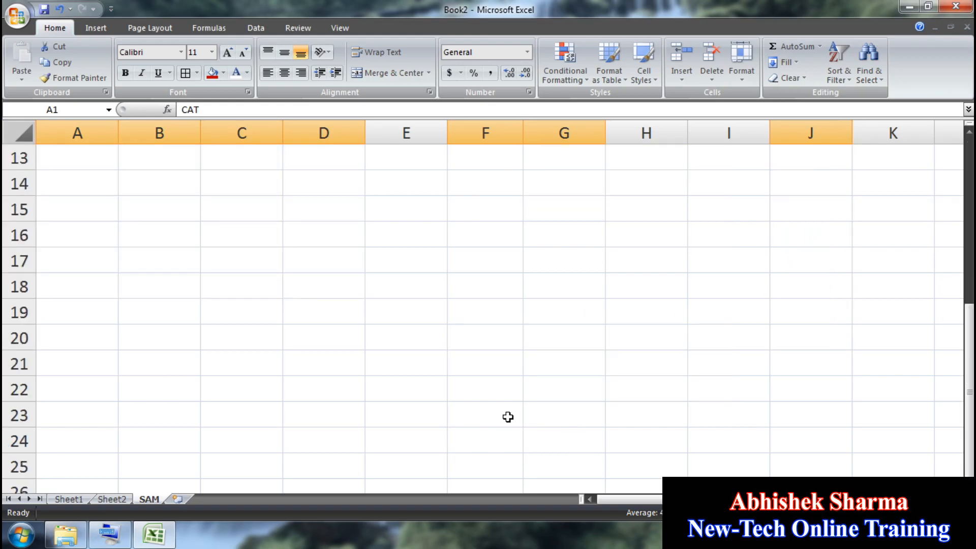
{"action": "left_click", "coordinate": [497, 398]}
{"action": "scroll", "coordinate": [790, 407], "scroll_direction": "up", "scroll_amount": 4}
Step: Clear All data, formats and comments from A1:K12
{"action": "left_click_drag", "start_coordinate": [917, 449], "coordinate": [4, 74]}
{"action": "left_click", "coordinate": [789, 78]}
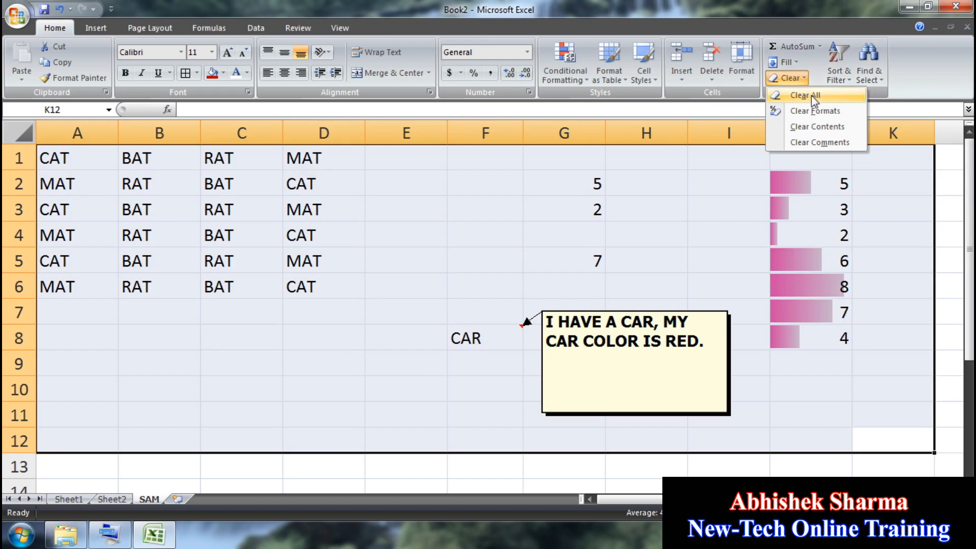
{"action": "left_click", "coordinate": [812, 95]}
{"action": "left_click", "coordinate": [566, 315]}
Step: Search the cleared sheet for formulas, comments and conditional formatting, dismissing each 'No cells were found' message
{"action": "left_click", "coordinate": [869, 58]}
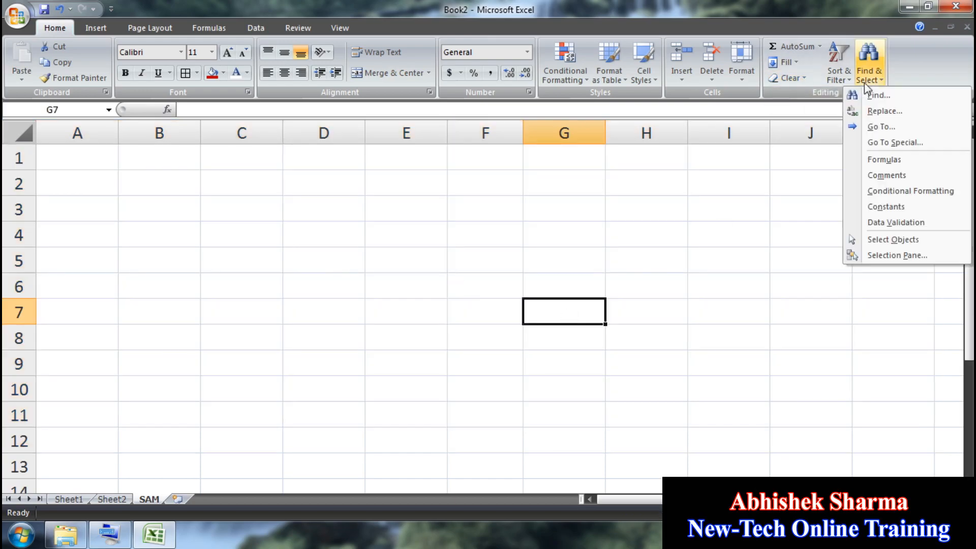
{"action": "left_click", "coordinate": [880, 161]}
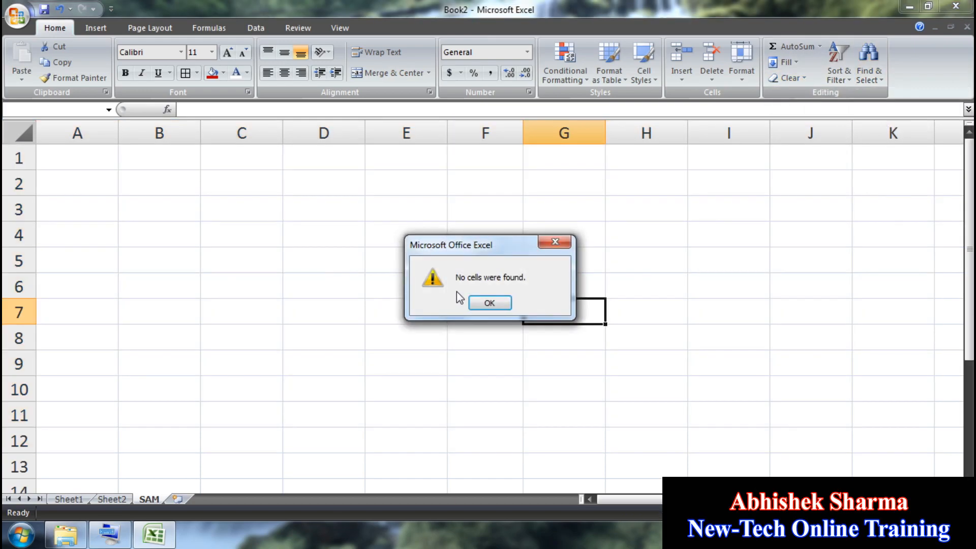
{"action": "left_click", "coordinate": [496, 303]}
{"action": "left_click", "coordinate": [869, 63]}
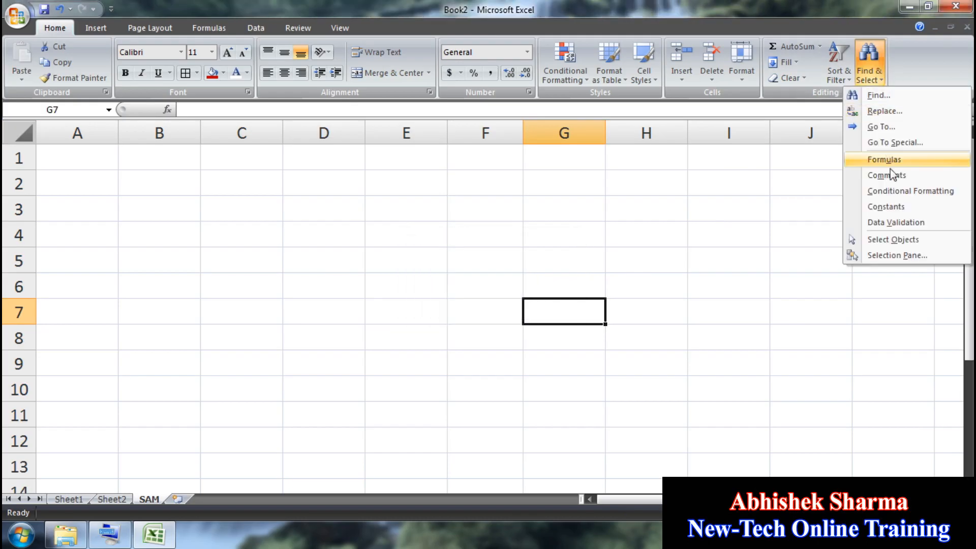
{"action": "left_click", "coordinate": [894, 178]}
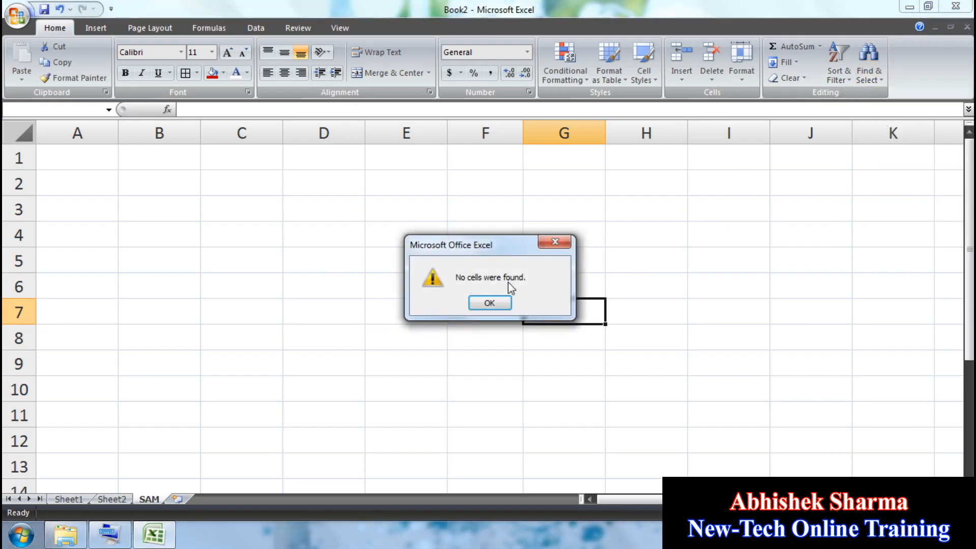
{"action": "left_click", "coordinate": [503, 303]}
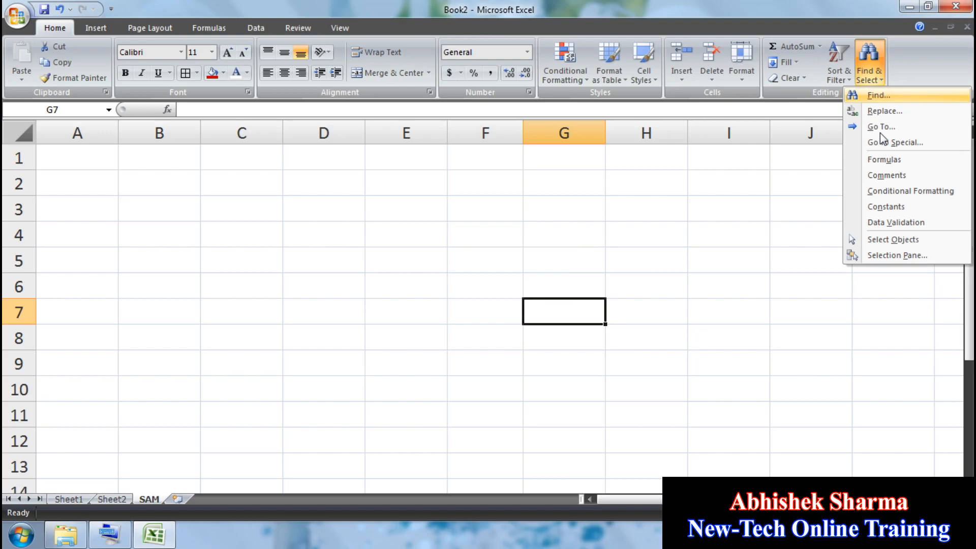
{"action": "left_click", "coordinate": [877, 192]}
{"action": "left_click", "coordinate": [489, 303]}
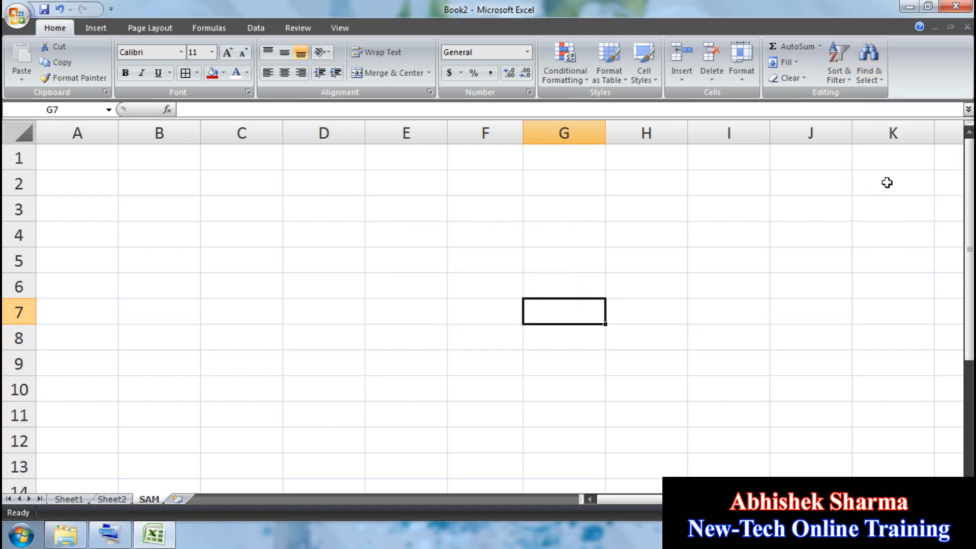
Step: Undo the clearing to restore the data, then select the formula cells via Find & Select
{"action": "left_click", "coordinate": [59, 9]}
{"action": "left_click", "coordinate": [491, 256]}
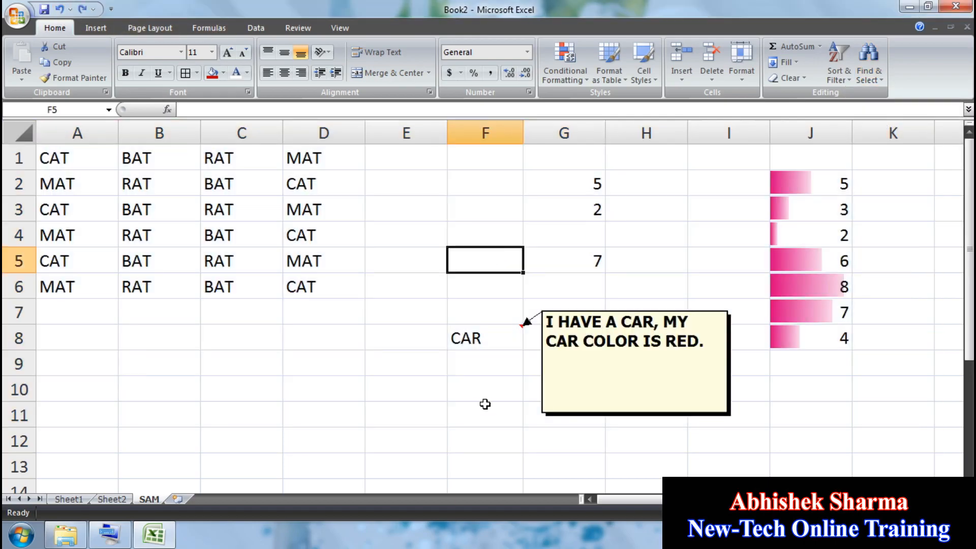
{"action": "scroll", "coordinate": [498, 397], "scroll_direction": "down", "scroll_amount": 8}
{"action": "left_click", "coordinate": [512, 393]}
{"action": "left_click", "coordinate": [869, 63]}
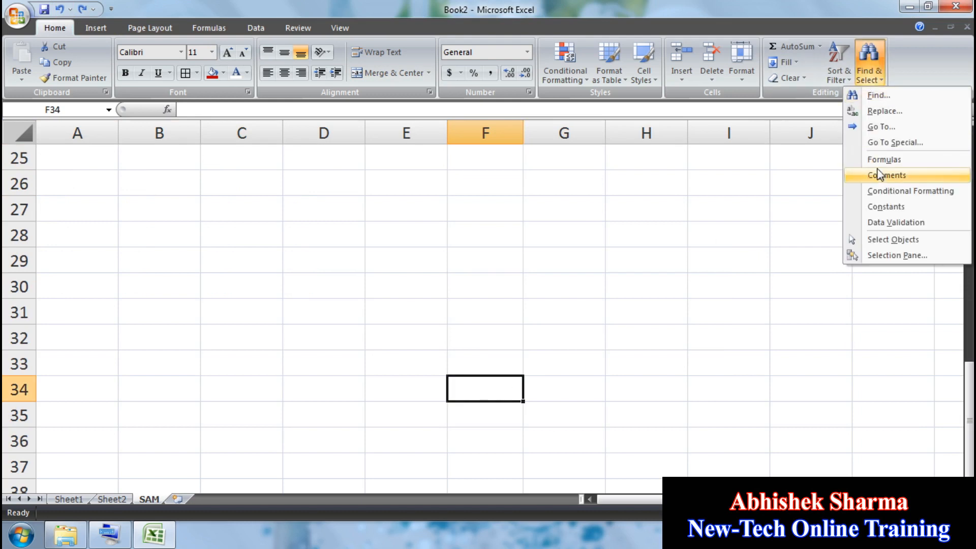
{"action": "left_click", "coordinate": [883, 160]}
Step: Select the conditionally formatted cells via Find & Select > Conditional Formatting
{"action": "scroll", "coordinate": [540, 390], "scroll_direction": "down", "scroll_amount": 9}
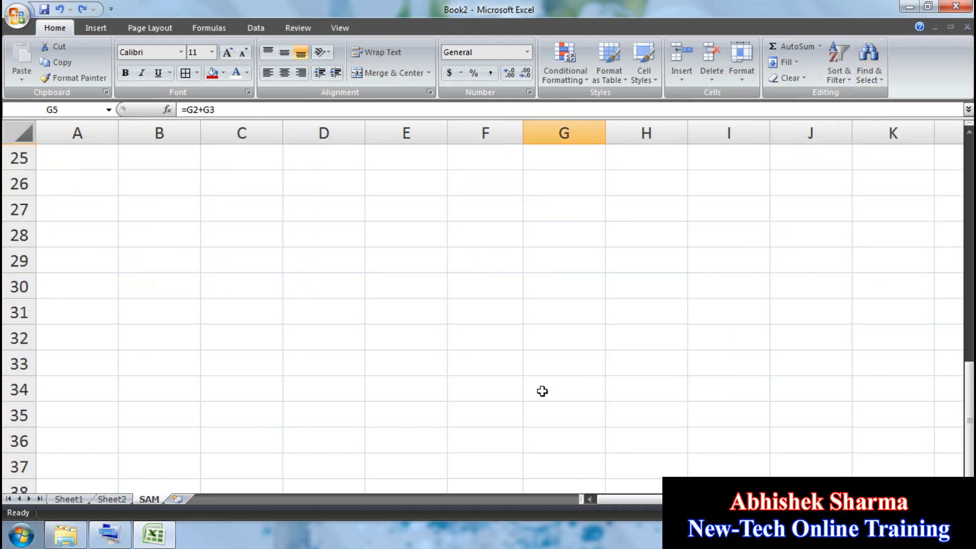
{"action": "left_click", "coordinate": [540, 390]}
{"action": "left_click", "coordinate": [869, 63]}
{"action": "left_click", "coordinate": [886, 191]}
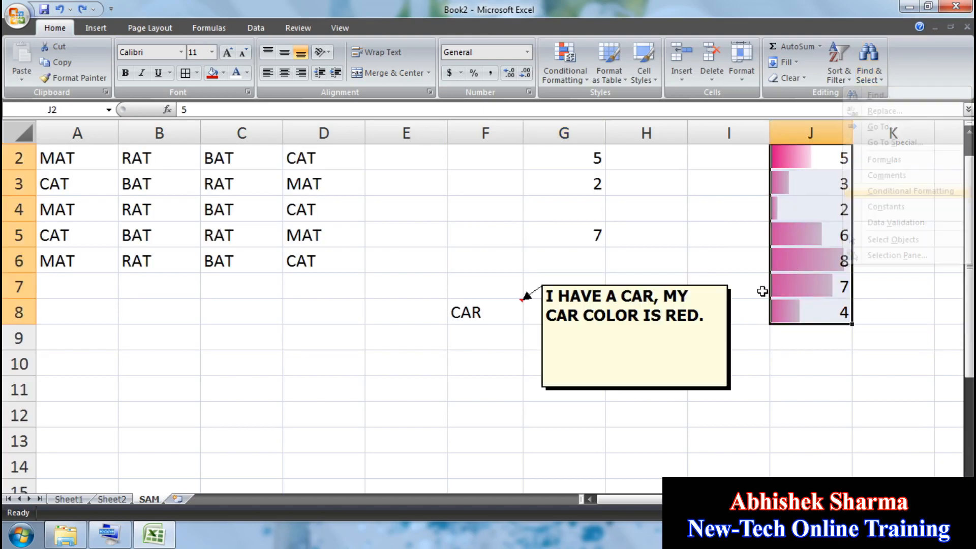
Step: Select the whole block A1:K12 by dragging across it
{"action": "scroll", "coordinate": [610, 300], "scroll_direction": "down", "scroll_amount": 4}
{"action": "left_click", "coordinate": [379, 388]}
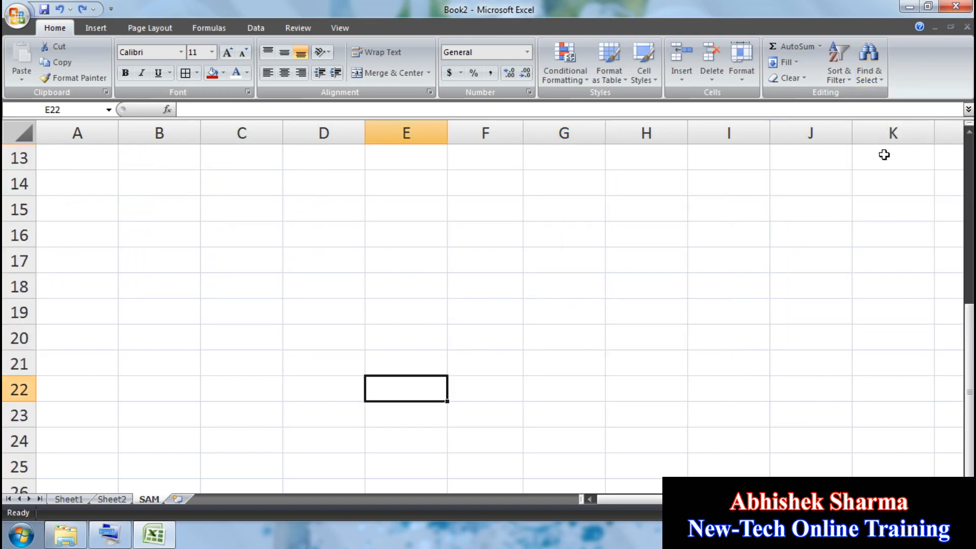
{"action": "left_click", "coordinate": [868, 64]}
{"action": "left_click", "coordinate": [552, 314]}
{"action": "scroll", "coordinate": [555, 318], "scroll_direction": "up", "scroll_amount": 4}
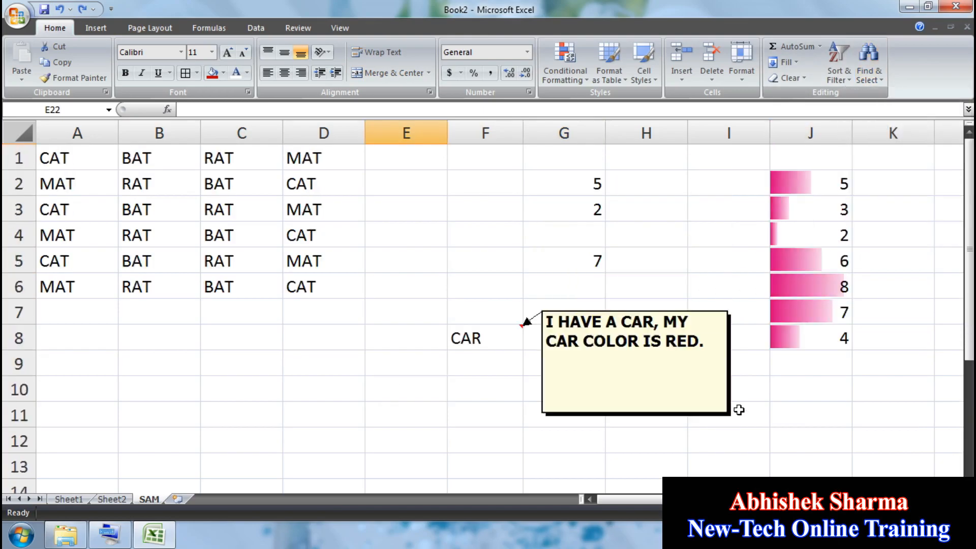
{"action": "left_click_drag", "start_coordinate": [889, 432], "coordinate": [18, 23]}
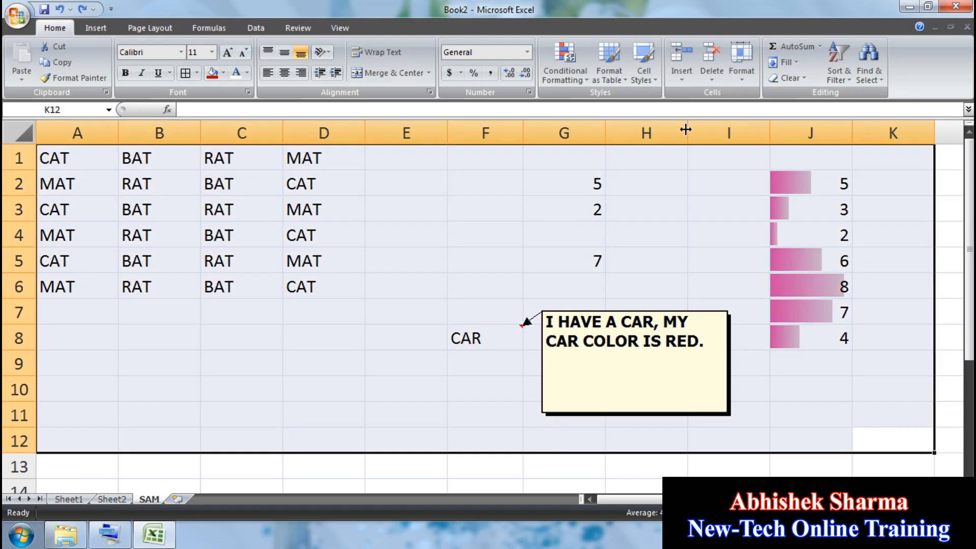
Step: Clear All contents, comments and formatting from A1:K12
{"action": "left_click", "coordinate": [789, 79]}
{"action": "left_click", "coordinate": [791, 93]}
{"action": "left_click", "coordinate": [798, 250]}
{"action": "left_click", "coordinate": [870, 66]}
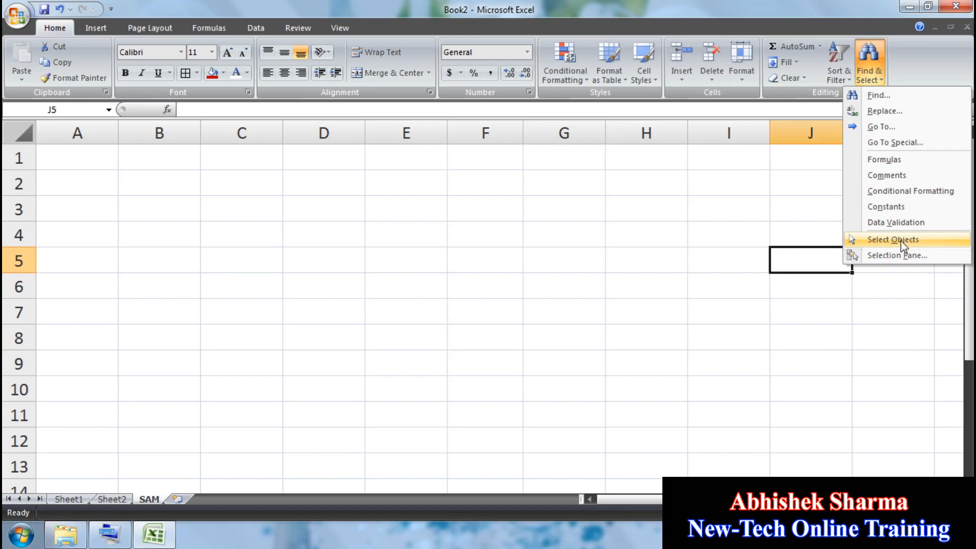
{"action": "left_click", "coordinate": [599, 330]}
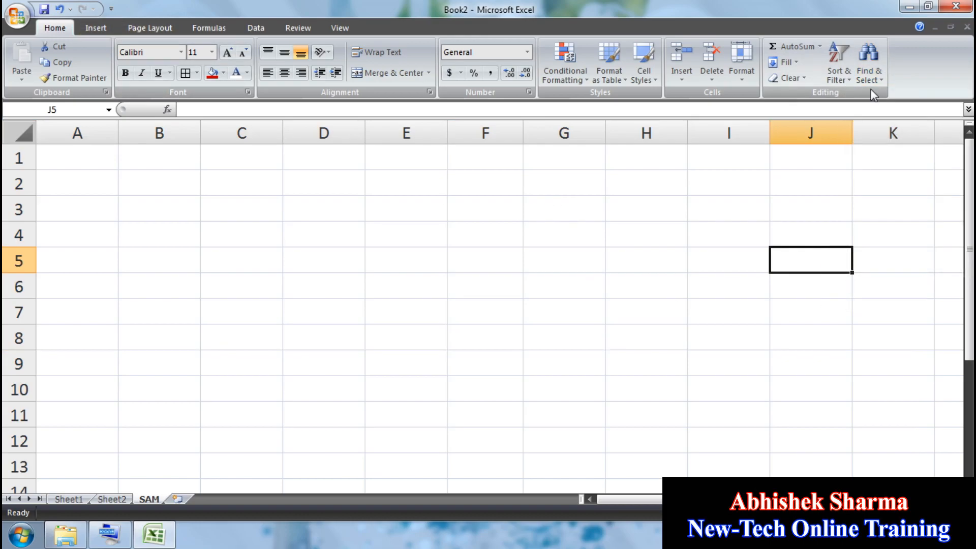
Step: Open the Selection Pane from Find & Select and widen it by dragging its edge
{"action": "left_click", "coordinate": [869, 66]}
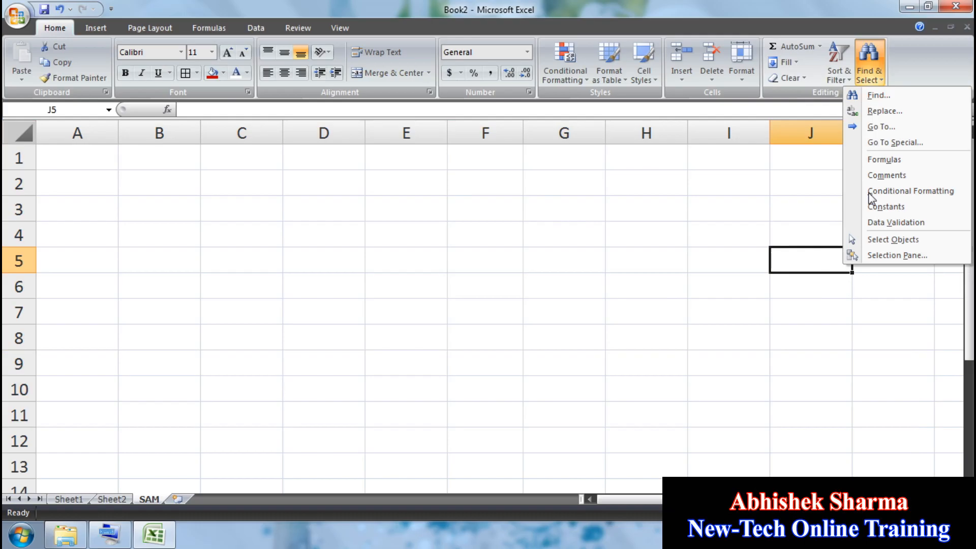
{"action": "left_click", "coordinate": [899, 255]}
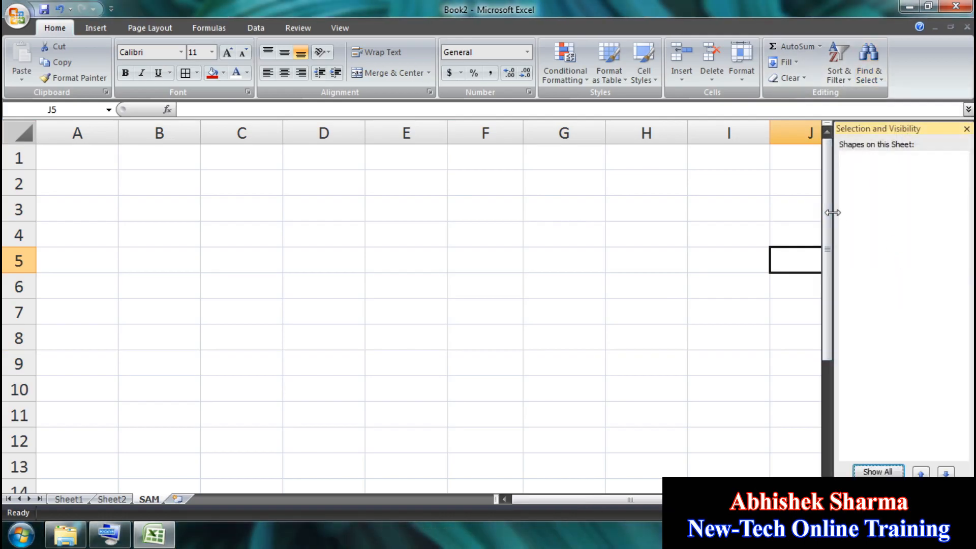
{"action": "left_click_drag", "start_coordinate": [832, 218], "coordinate": [743, 211]}
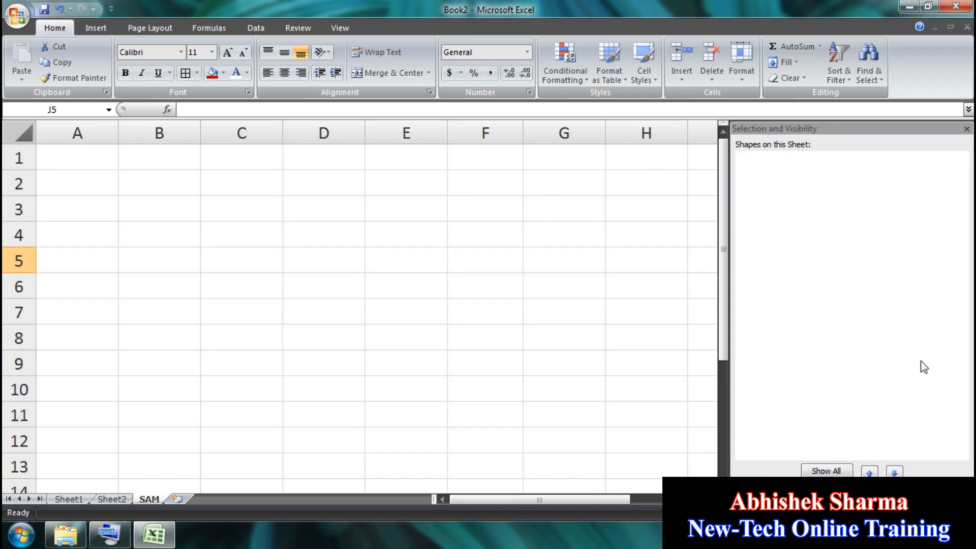
{"action": "left_click", "coordinate": [101, 25]}
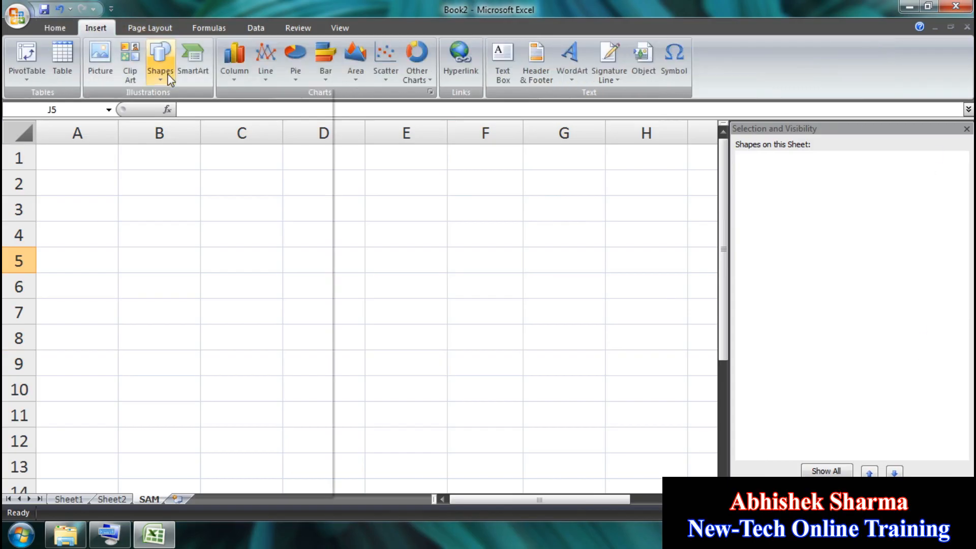
Step: Draw a rectangle over B2:C7, a down arrow over E4:E8, a star over H4:H8, and a rounded rectangle at B10
{"action": "left_click", "coordinate": [160, 58]}
{"action": "left_click", "coordinate": [197, 109]}
{"action": "left_click_drag", "start_coordinate": [108, 177], "coordinate": [233, 311]}
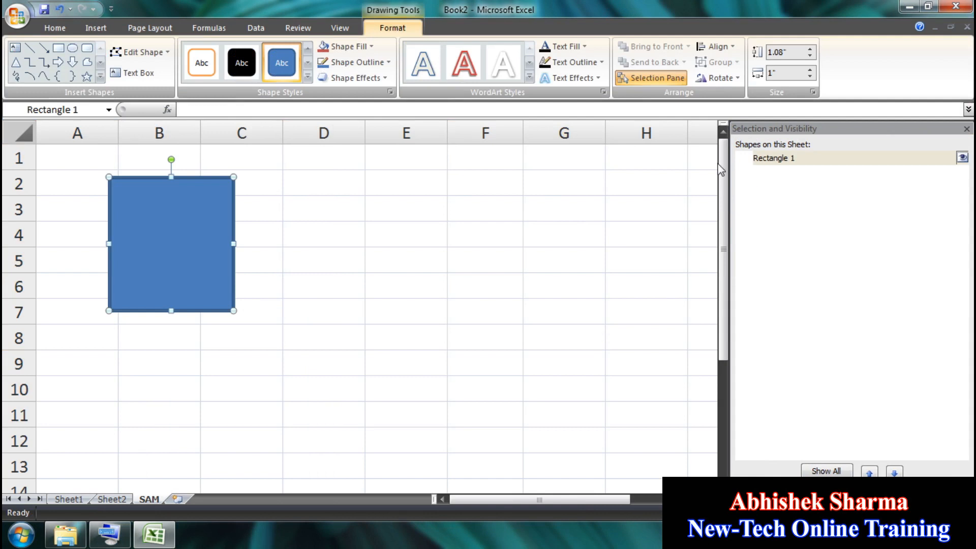
{"action": "left_click", "coordinate": [72, 61]}
{"action": "left_click_drag", "start_coordinate": [370, 227], "coordinate": [455, 355]}
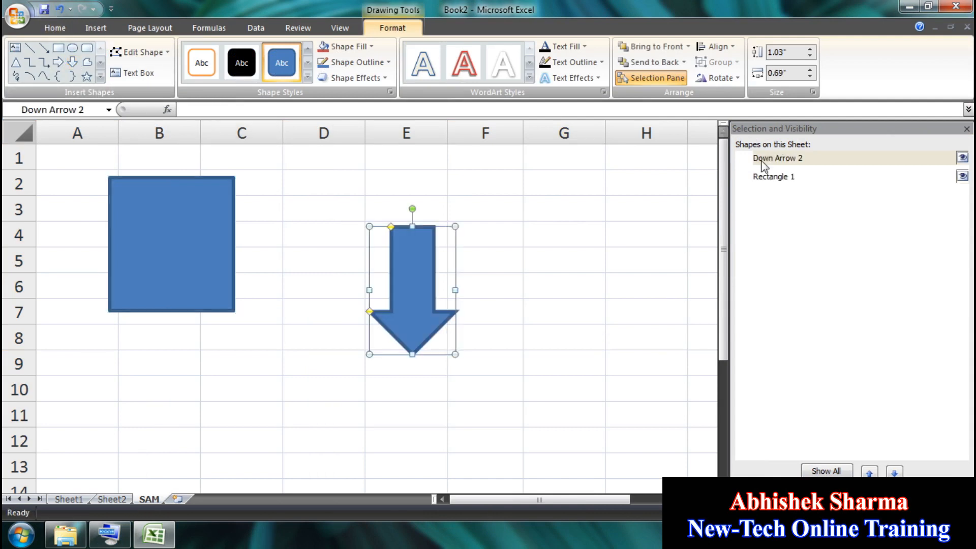
{"action": "left_click", "coordinate": [87, 77]}
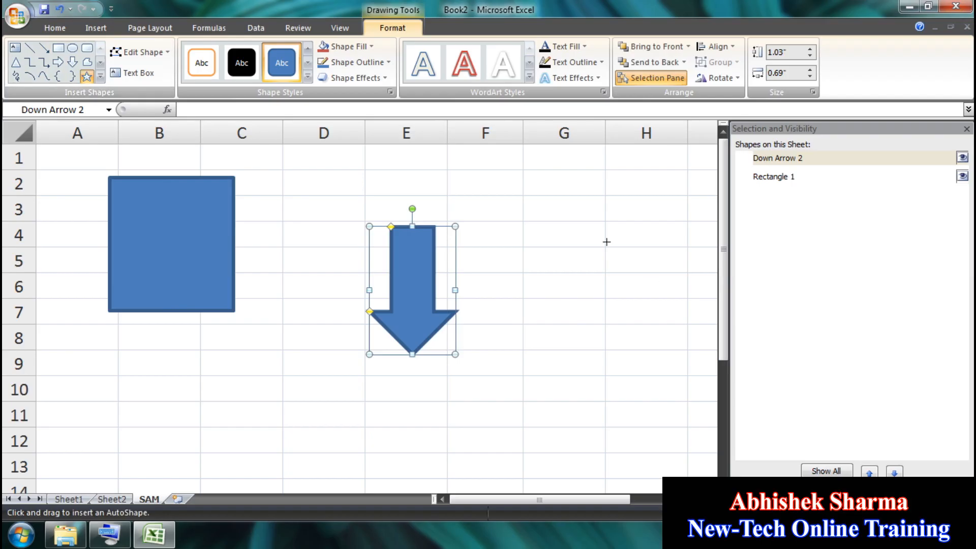
{"action": "left_click_drag", "start_coordinate": [591, 227], "coordinate": [688, 344]}
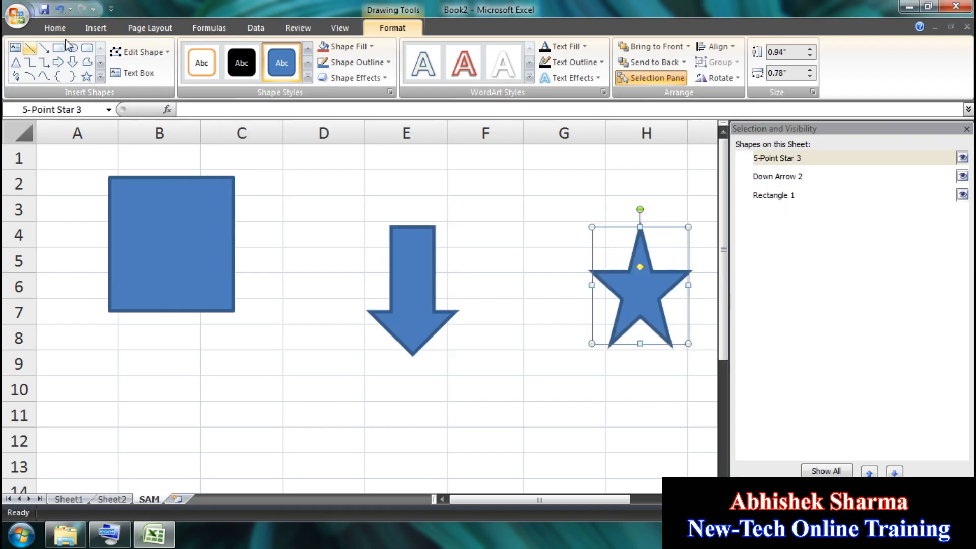
{"action": "left_click", "coordinate": [87, 47]}
{"action": "mouse_move", "coordinate": [112, 391]}
{"action": "left_mouse_down"}
{"action": "mouse_move", "coordinate": [312, 451]}
{"action": "mouse_move", "coordinate": [300, 491]}
{"action": "left_mouse_up"}
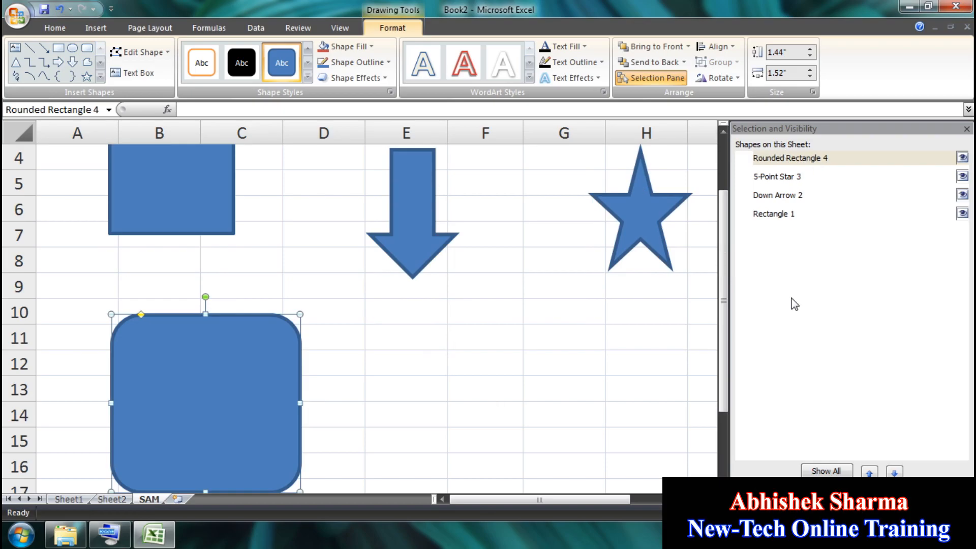
Step: Select each shape in turn from the Selection Pane list: Rectangle 1, Down Arrow 2, 5-Point Star 3, Rounded Rectangle 4
{"action": "left_click", "coordinate": [772, 214]}
{"action": "left_click", "coordinate": [780, 195]}
{"action": "left_click", "coordinate": [780, 178]}
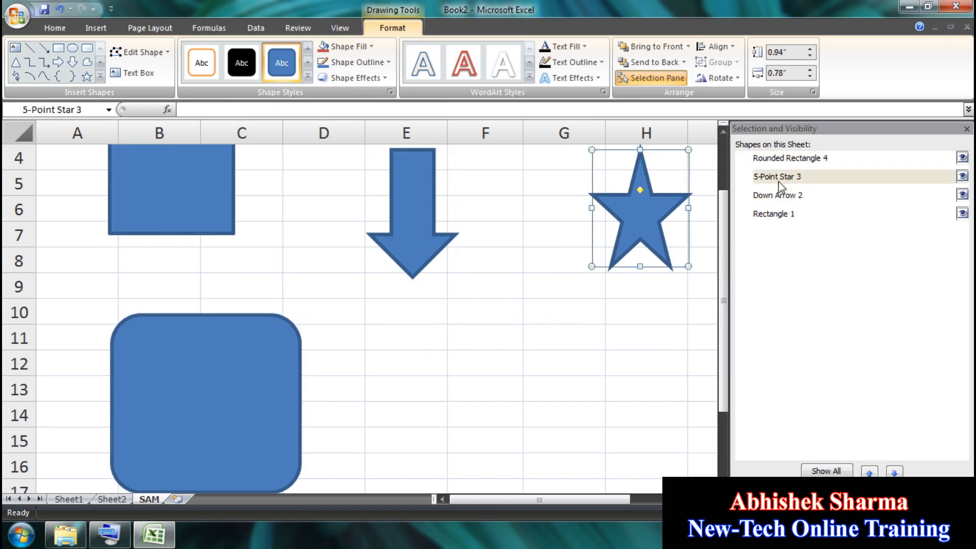
{"action": "scroll", "coordinate": [733, 285], "scroll_direction": "up", "scroll_amount": 1}
{"action": "left_click", "coordinate": [784, 160]}
{"action": "left_click", "coordinate": [785, 182]}
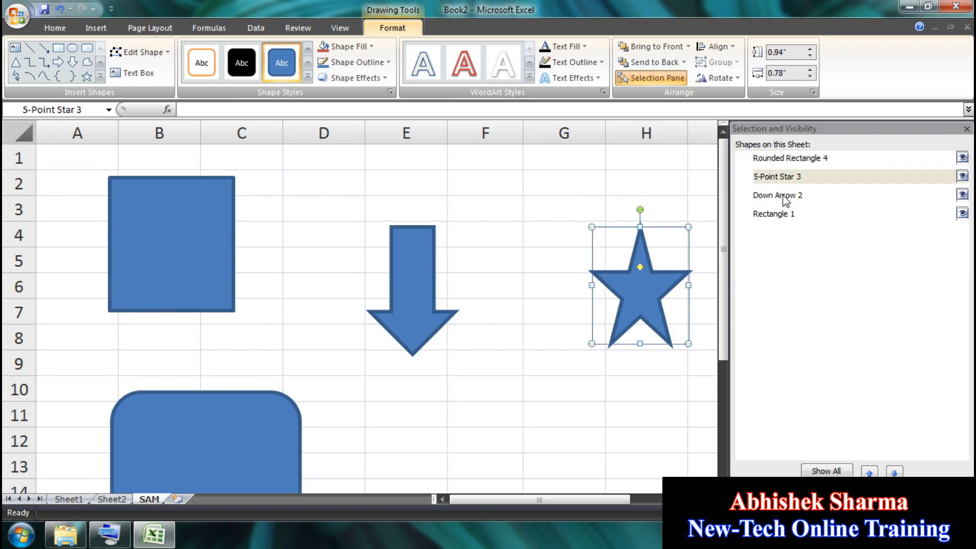
{"action": "left_click", "coordinate": [786, 199]}
{"action": "left_click", "coordinate": [780, 216]}
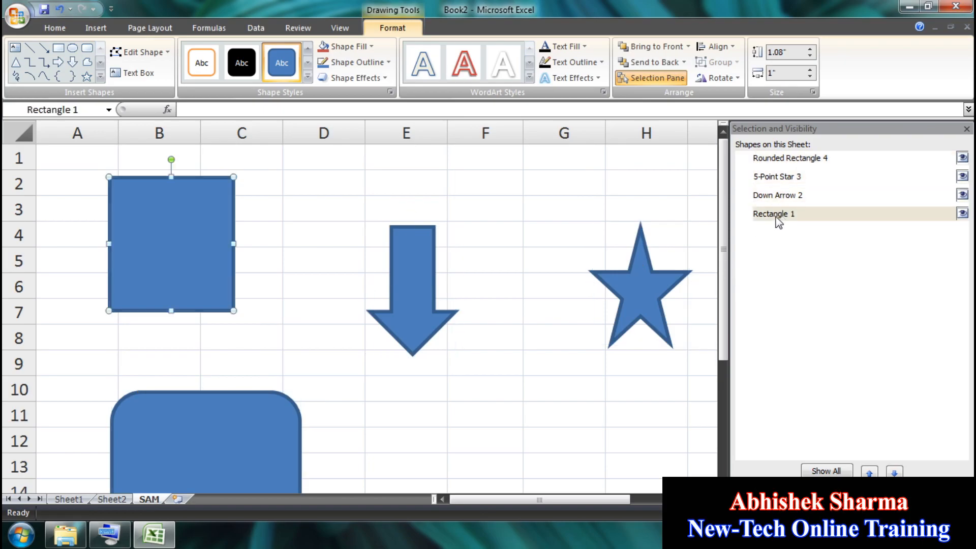
{"action": "left_click", "coordinate": [776, 216]}
Step: Delete Rectangle 1, Down Arrow 2, 5-Point Star 3 and Rounded Rectangle 4 via the Selection Pane
{"action": "left_click", "coordinate": [784, 199]}
{"action": "left_click", "coordinate": [781, 218]}
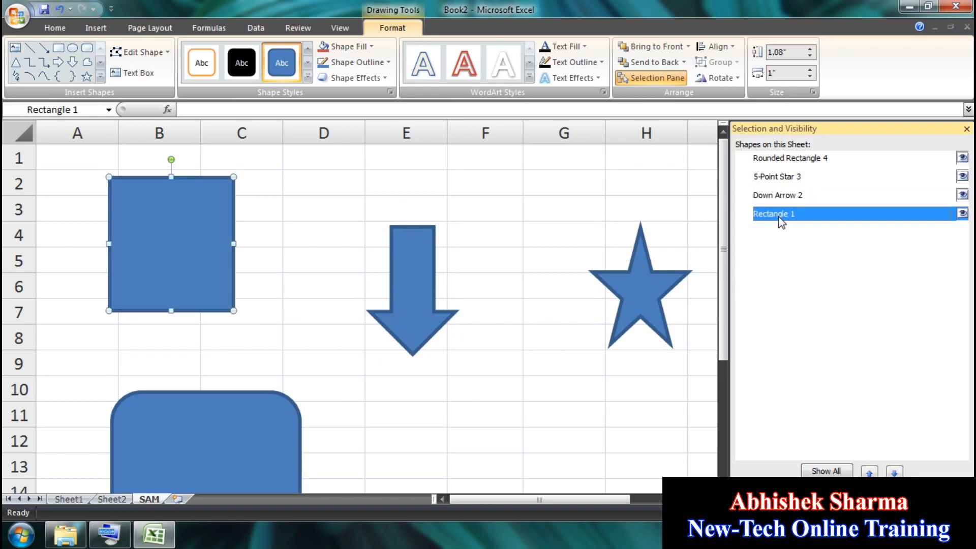
{"action": "key", "text": "Delete"}
{"action": "left_click", "coordinate": [794, 195]}
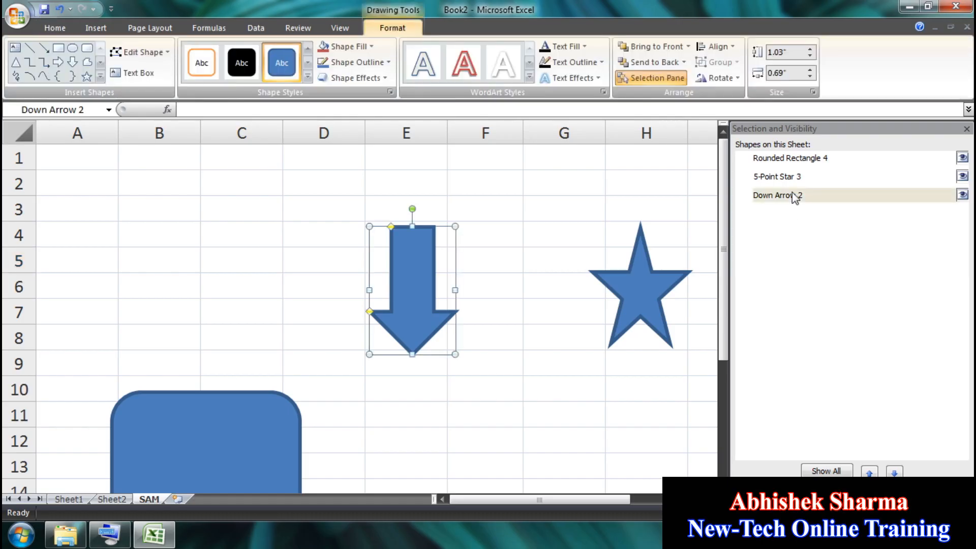
{"action": "key", "text": "Delete"}
{"action": "left_click", "coordinate": [773, 176]}
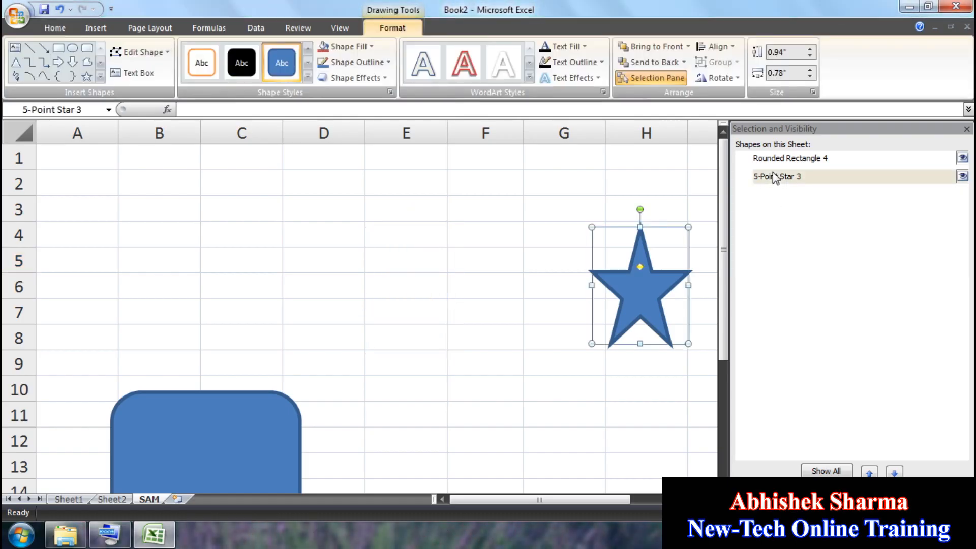
{"action": "key", "text": "Delete"}
{"action": "left_click", "coordinate": [776, 159]}
{"action": "key", "text": "Delete"}
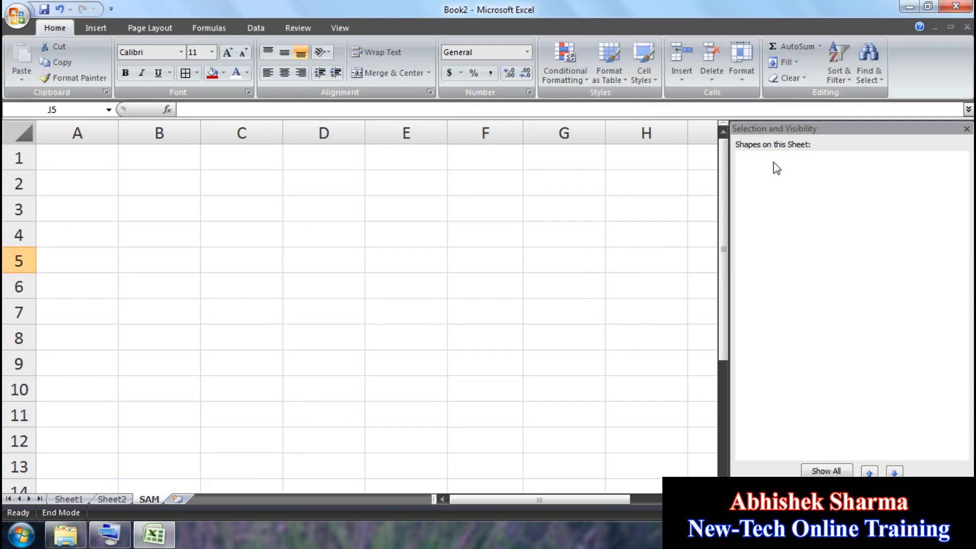
Step: Draw a rectangle over B2:C8 and give it the red shape style
{"action": "left_click", "coordinate": [95, 28]}
{"action": "left_click", "coordinate": [160, 58]}
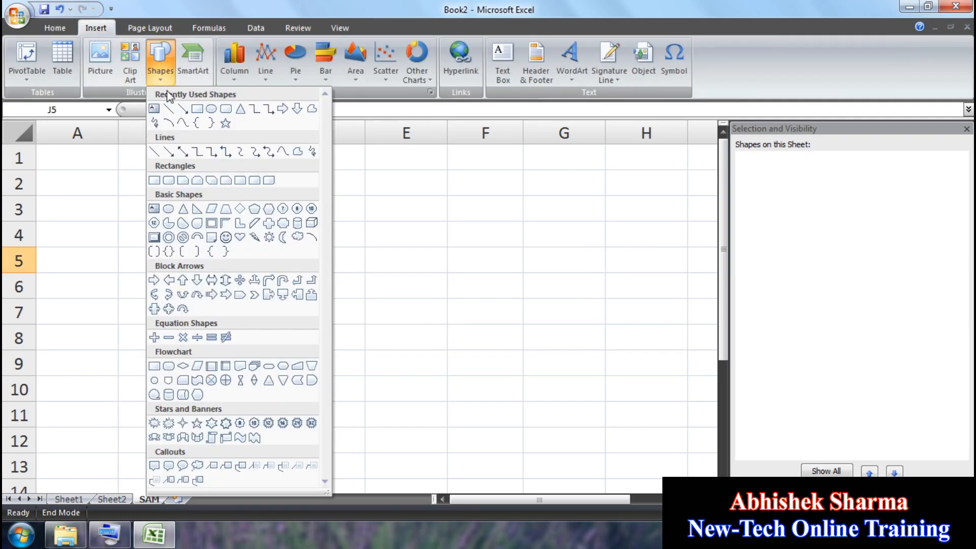
{"action": "left_click", "coordinate": [198, 109]}
{"action": "left_click_drag", "start_coordinate": [94, 173], "coordinate": [301, 350]}
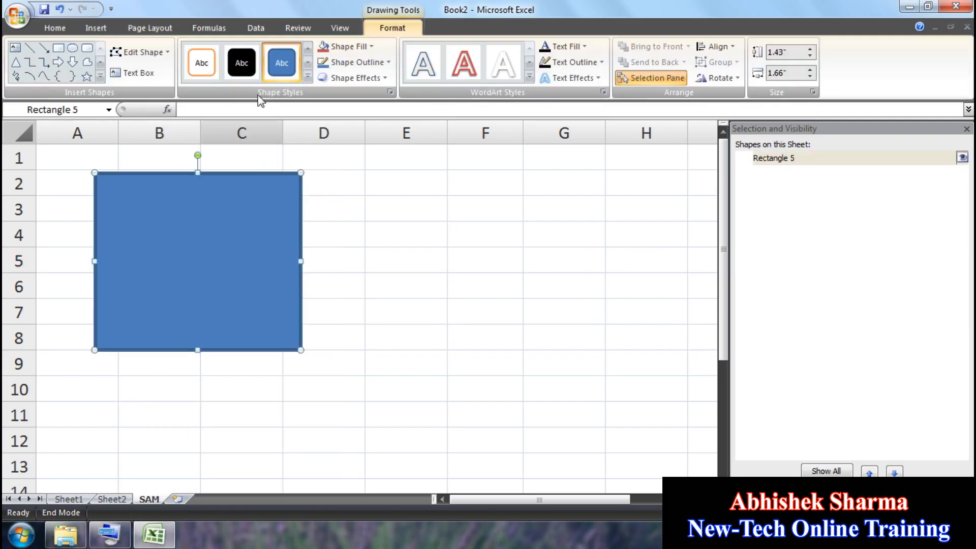
{"action": "left_click", "coordinate": [308, 77]}
{"action": "left_click", "coordinate": [279, 152]}
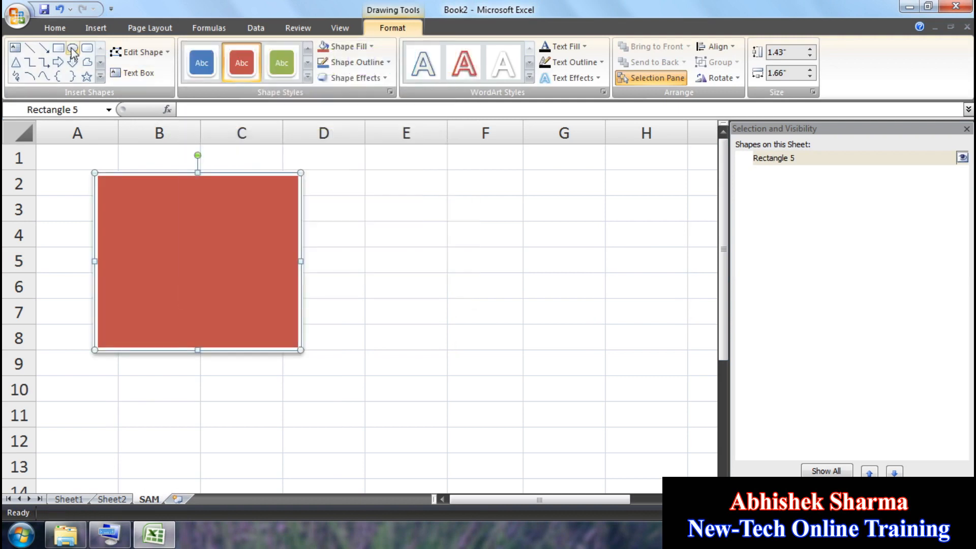
Step: Add a green-styled oval overlapping the rectangle, narrowed into a circle at its lower right corner
{"action": "left_click", "coordinate": [72, 48]}
{"action": "mouse_move", "coordinate": [217, 261]}
{"action": "left_mouse_down"}
{"action": "mouse_move", "coordinate": [449, 491]}
{"action": "mouse_move", "coordinate": [449, 353]}
{"action": "mouse_move", "coordinate": [469, 264]}
{"action": "left_mouse_up"}
{"action": "scroll", "coordinate": [321, 468], "scroll_direction": "up", "scroll_amount": 3}
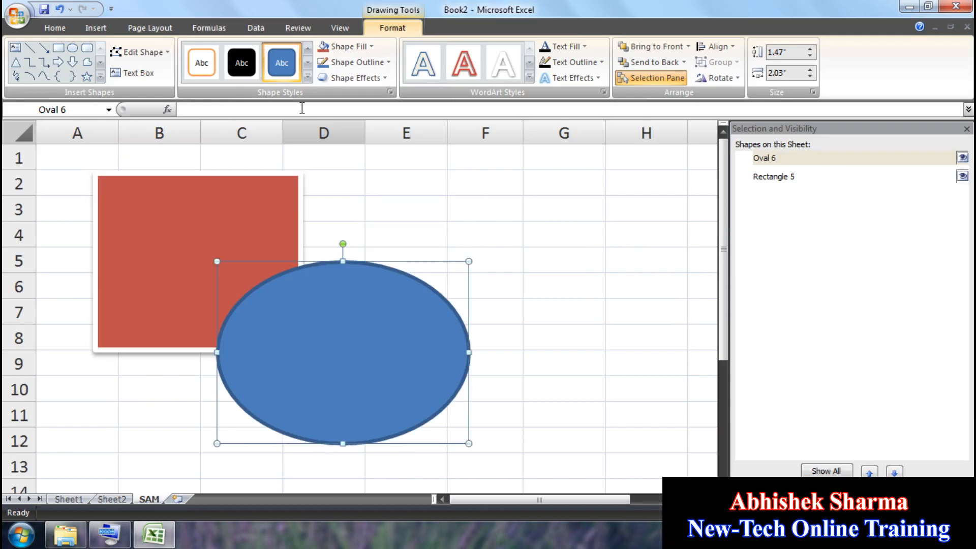
{"action": "left_click", "coordinate": [307, 77]}
{"action": "left_click", "coordinate": [322, 182]}
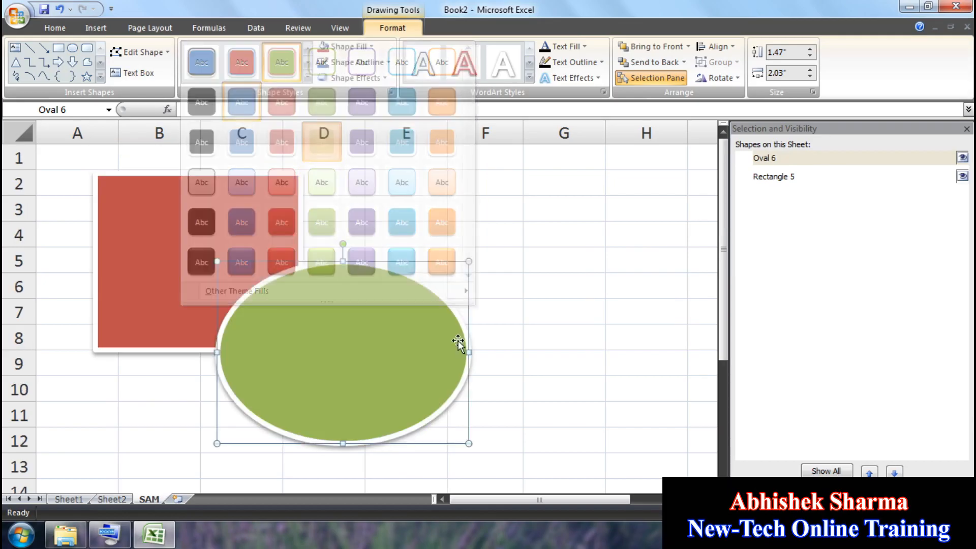
{"action": "left_click_drag", "start_coordinate": [469, 353], "coordinate": [414, 353]}
{"action": "left_click_drag", "start_coordinate": [355, 364], "coordinate": [387, 368]}
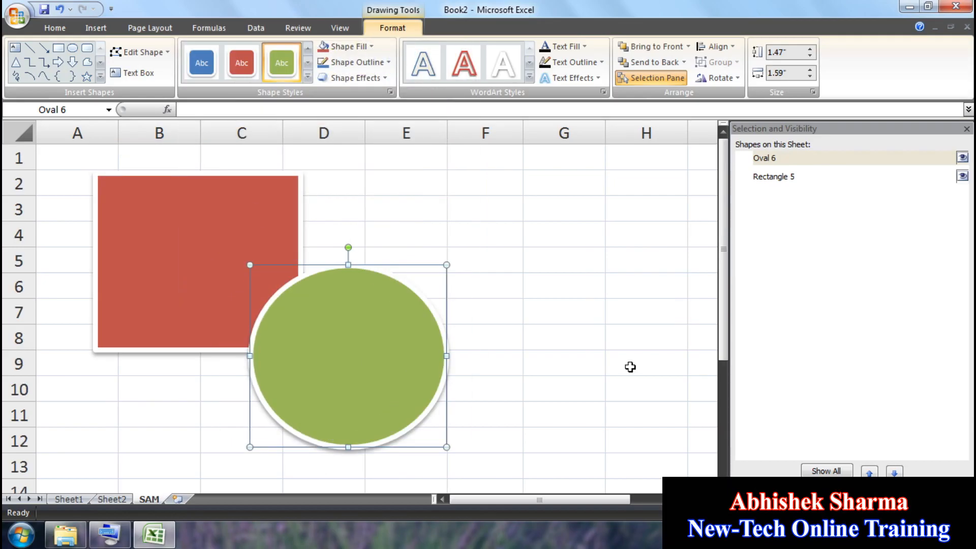
Step: Select Rectangle 5 and Oval 6 alternately in the Selection Pane list
{"action": "left_click", "coordinate": [770, 178]}
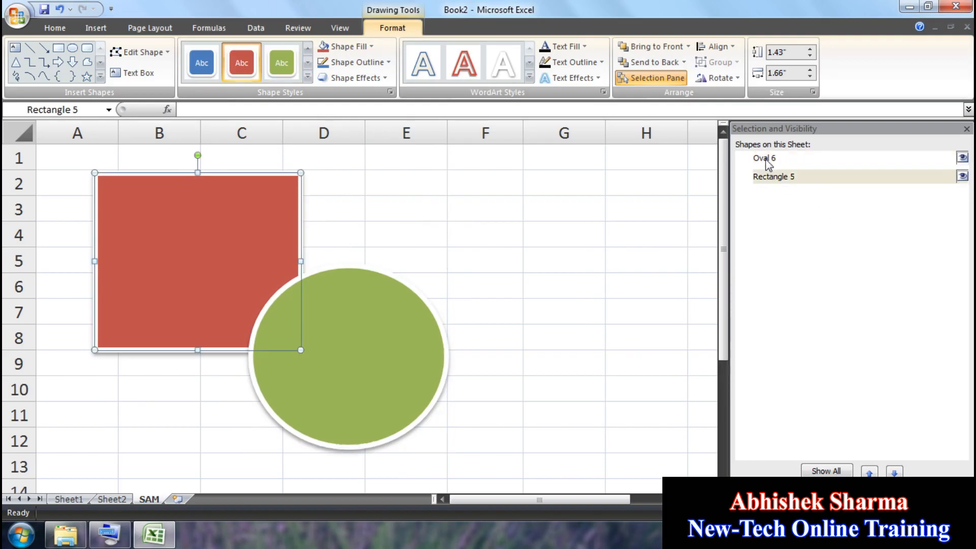
{"action": "left_click", "coordinate": [766, 159]}
{"action": "left_click", "coordinate": [771, 178]}
{"action": "left_click", "coordinate": [767, 159]}
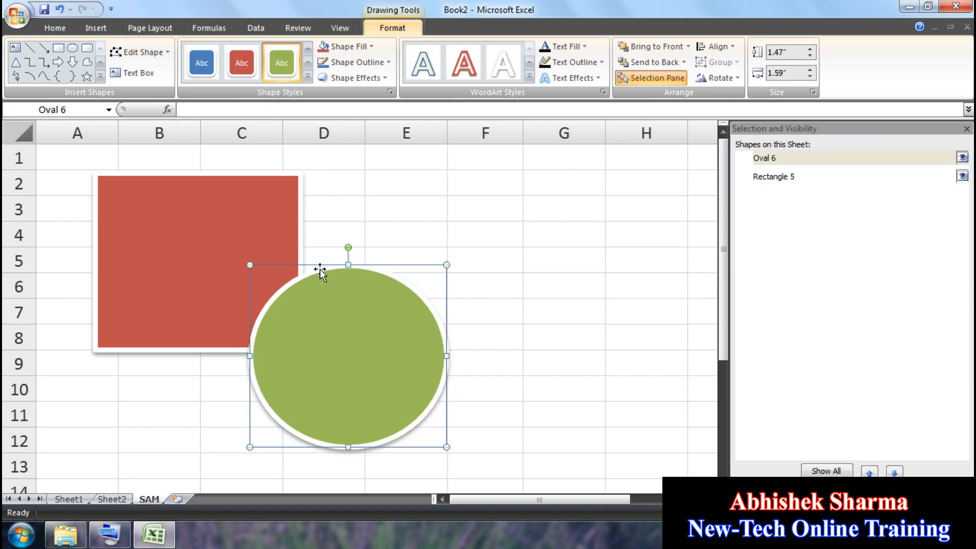
Step: Select Rectangle 5 and Oval 6 in the pane, then hide and reshow both
{"action": "left_click", "coordinate": [771, 178]}
{"action": "left_click", "coordinate": [768, 159]}
{"action": "left_click", "coordinate": [771, 178]}
{"action": "left_click", "coordinate": [768, 160]}
{"action": "left_click", "coordinate": [962, 176]}
{"action": "left_click", "coordinate": [962, 158]}
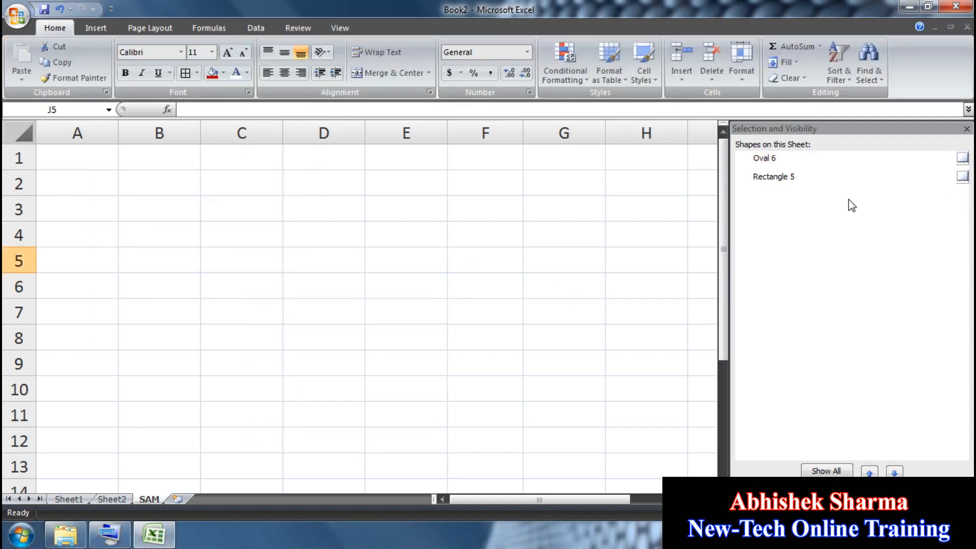
{"action": "left_click", "coordinate": [962, 158]}
{"action": "left_click", "coordinate": [962, 177]}
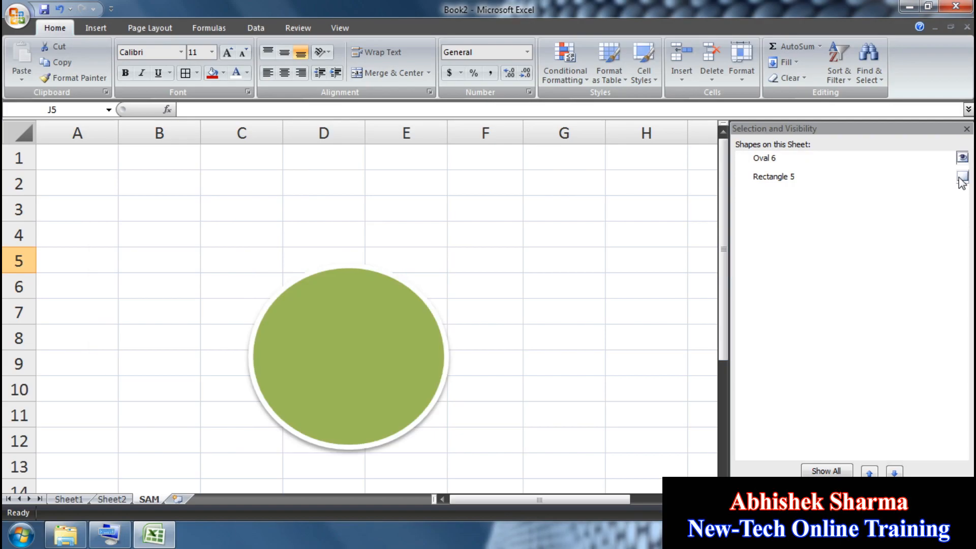
Step: Select both shapes again, hide Oval 6 and Rectangle 5, then make them visible once more
{"action": "left_click", "coordinate": [801, 177]}
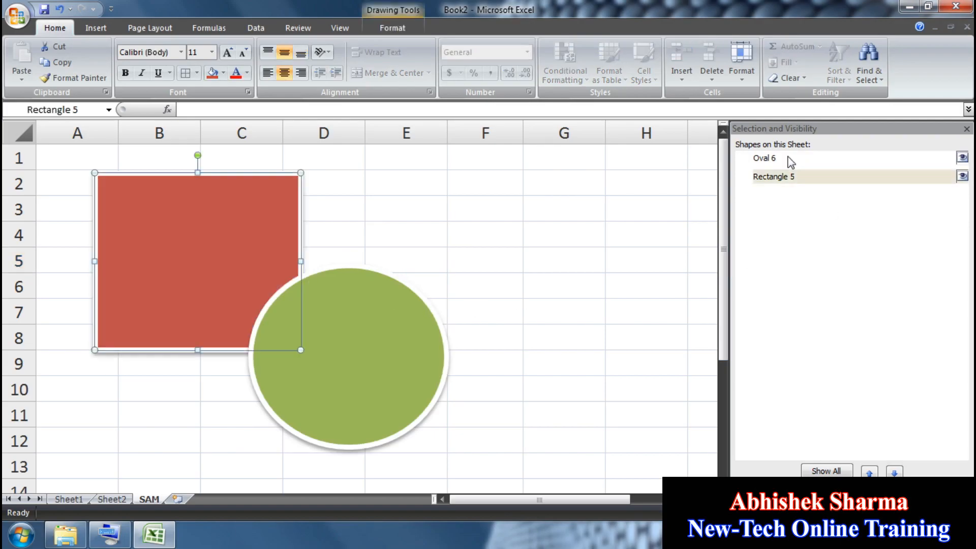
{"action": "left_click", "coordinate": [762, 157]}
{"action": "left_click", "coordinate": [962, 157]}
{"action": "left_click", "coordinate": [962, 176]}
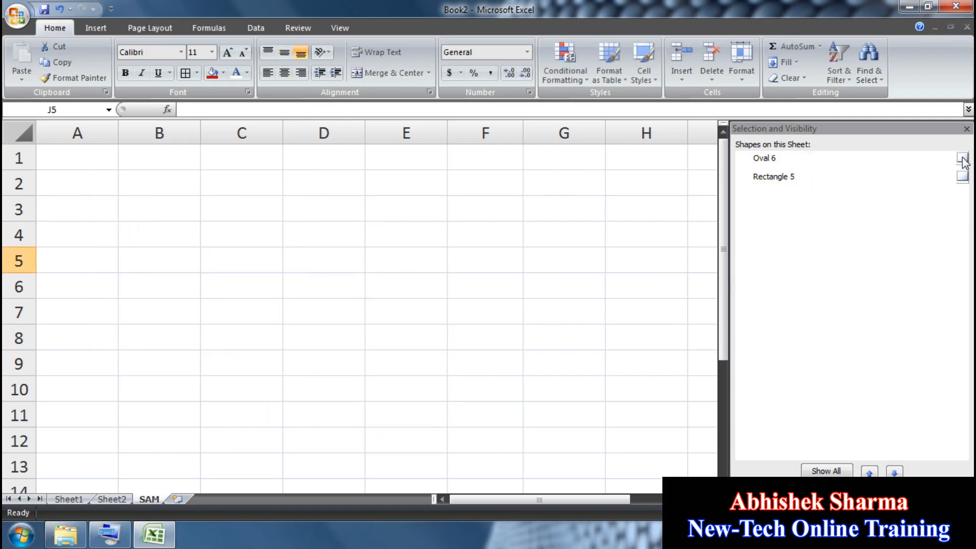
{"action": "left_click", "coordinate": [962, 158]}
{"action": "left_click", "coordinate": [962, 177]}
Step: Close the Selection Pane and fill E2:I8 with SDGTERY using Ctrl+R and Ctrl+D
{"action": "left_click", "coordinate": [967, 129]}
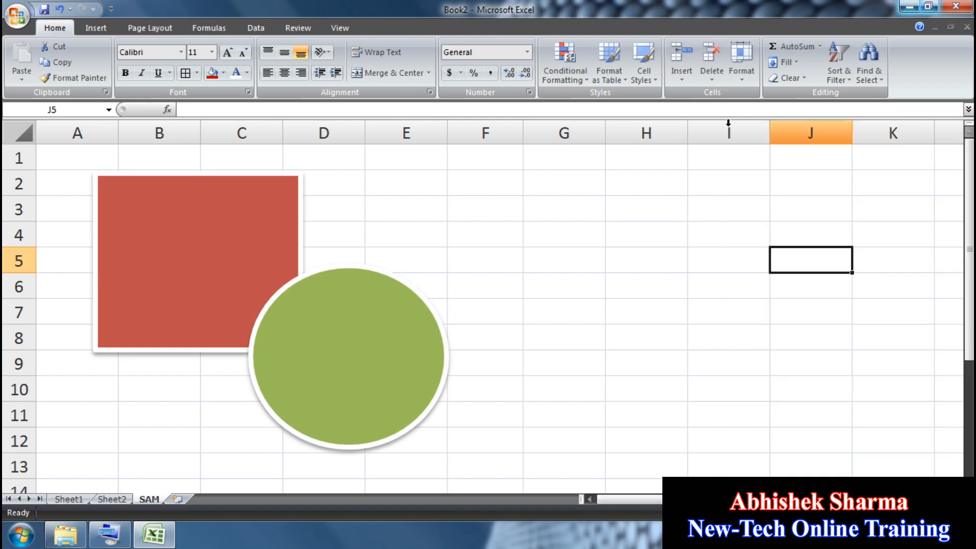
{"action": "left_click", "coordinate": [866, 77]}
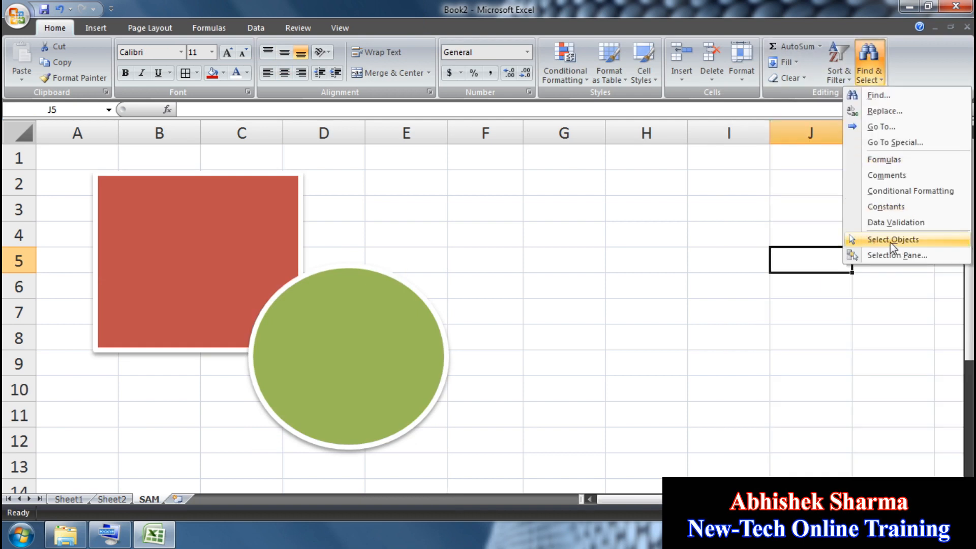
{"action": "left_click", "coordinate": [501, 250]}
{"action": "left_click", "coordinate": [432, 189]}
{"action": "type", "text": "SDG"}
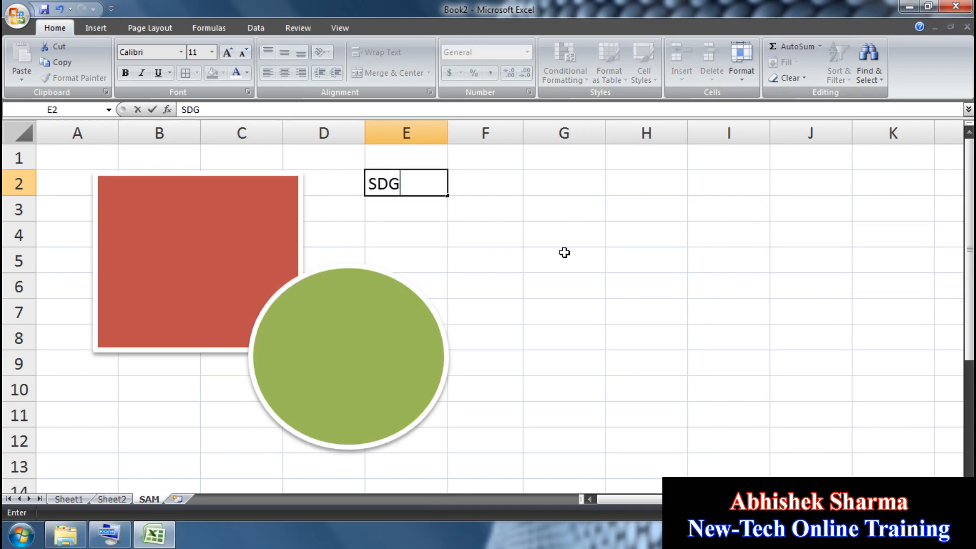
{"action": "type", "text": "TERY"}
{"action": "left_click_drag", "start_coordinate": [697, 341], "coordinate": [431, 189]}
{"action": "key", "text": "ctrl+r"}
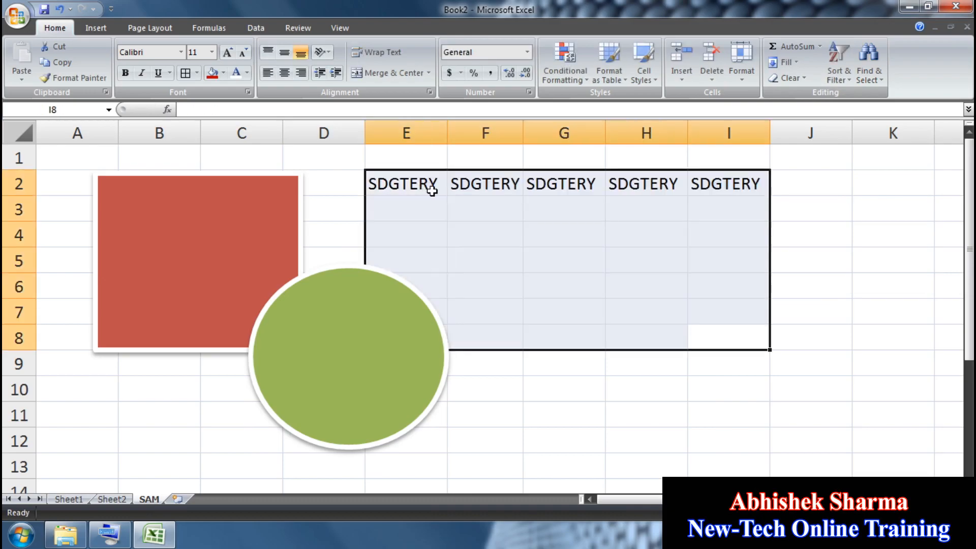
{"action": "key", "text": "ctrl+d"}
{"action": "left_click", "coordinate": [659, 377]}
Step: Arrange the red rectangle and green circle side by side over the data, then select A1:J11
{"action": "left_click", "coordinate": [650, 211]}
{"action": "left_click", "coordinate": [637, 256]}
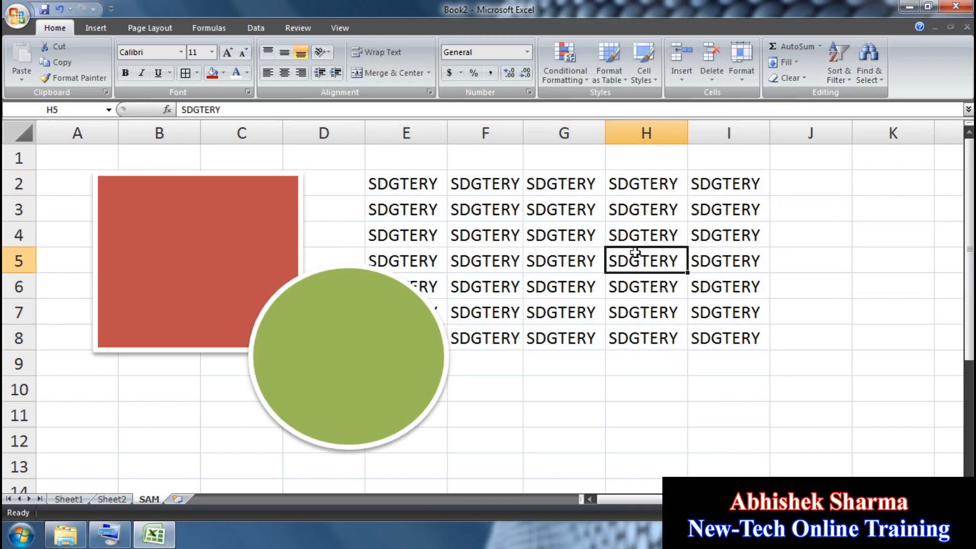
{"action": "left_click", "coordinate": [568, 261]}
{"action": "left_click_drag", "start_coordinate": [322, 328], "coordinate": [519, 338]}
{"action": "left_click_drag", "start_coordinate": [209, 267], "coordinate": [213, 351]}
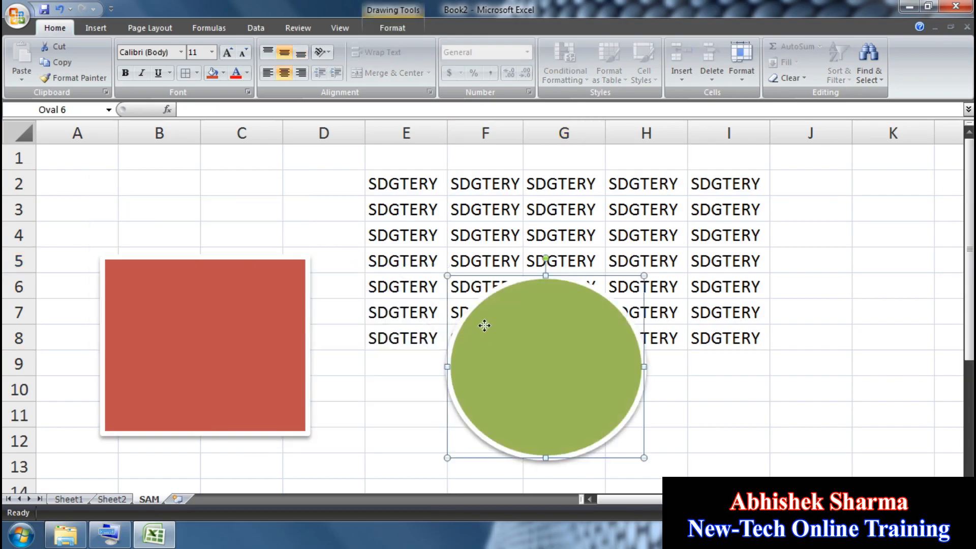
{"action": "left_click_drag", "start_coordinate": [483, 327], "coordinate": [352, 269]}
{"action": "left_click_drag", "start_coordinate": [246, 311], "coordinate": [261, 268]}
{"action": "mouse_move", "coordinate": [844, 156]}
{"action": "left_mouse_down"}
{"action": "mouse_move", "coordinate": [841, 276]}
{"action": "mouse_move", "coordinate": [529, 397]}
{"action": "mouse_move", "coordinate": [57, 413]}
{"action": "left_mouse_up"}
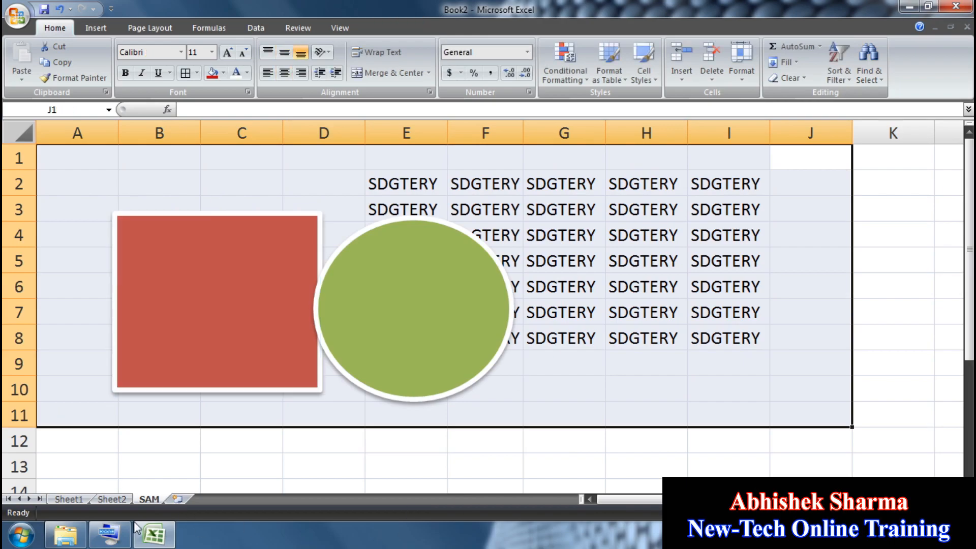
Step: Clear A1:J11 with the On-Screen Keyboard's Del key, then undo to restore SDGTERY
{"action": "left_click", "coordinate": [108, 534]}
{"action": "left_click_drag", "start_coordinate": [583, 208], "coordinate": [681, 6]}
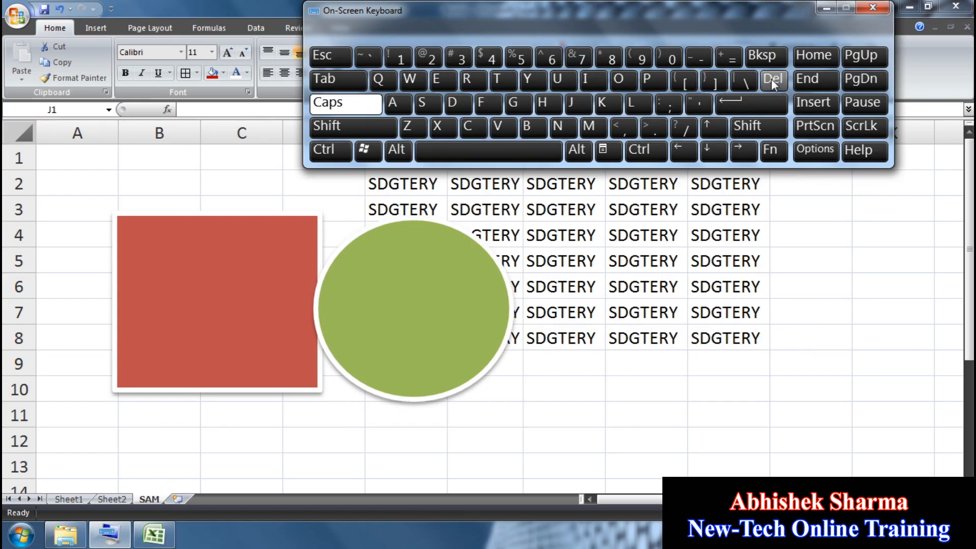
{"action": "left_click", "coordinate": [852, 383]}
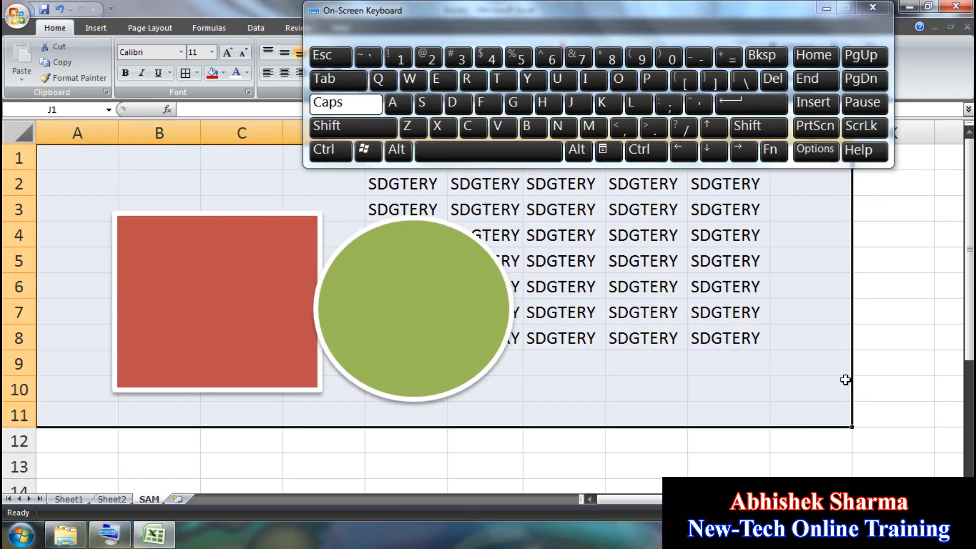
{"action": "left_click", "coordinate": [774, 79]}
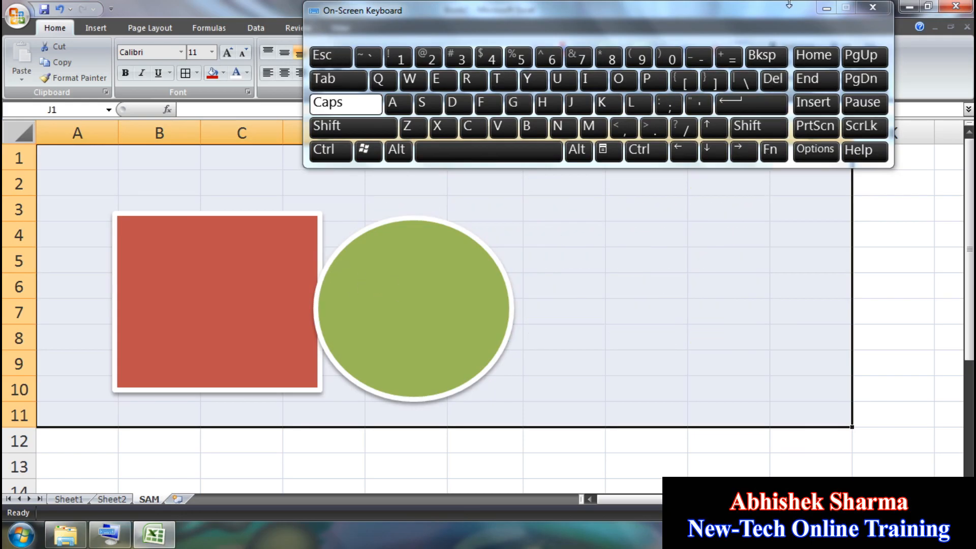
{"action": "left_click", "coordinate": [60, 9]}
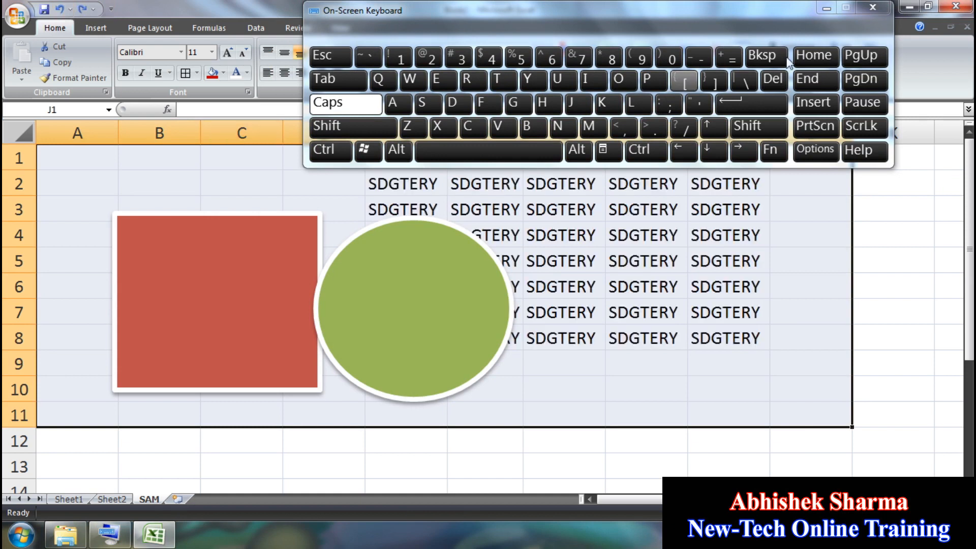
Step: Minimize the On-Screen Keyboard, select cell J3, and open Find & Select
{"action": "left_click", "coordinate": [827, 8]}
{"action": "left_click", "coordinate": [842, 198]}
{"action": "left_click", "coordinate": [870, 63]}
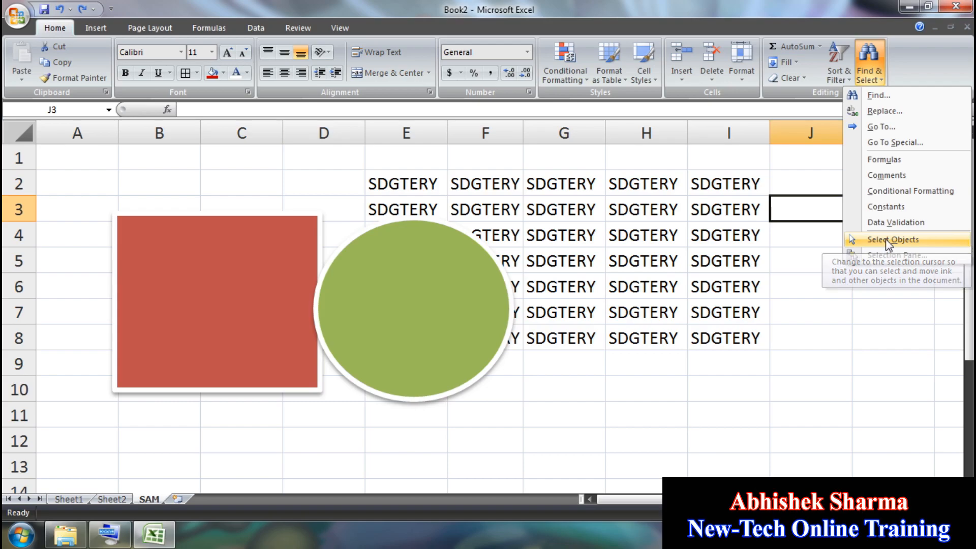
Step: Use Select Objects to box-select the red rectangle and green circle, and delete them with the on-screen Del key
{"action": "left_click", "coordinate": [885, 239]}
{"action": "left_click_drag", "start_coordinate": [80, 150], "coordinate": [815, 446]}
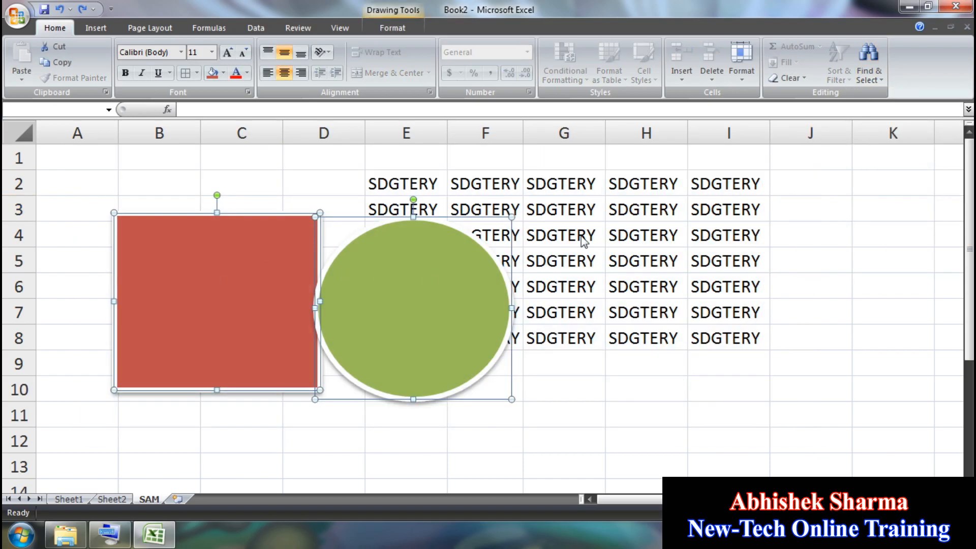
{"action": "left_click", "coordinate": [110, 534]}
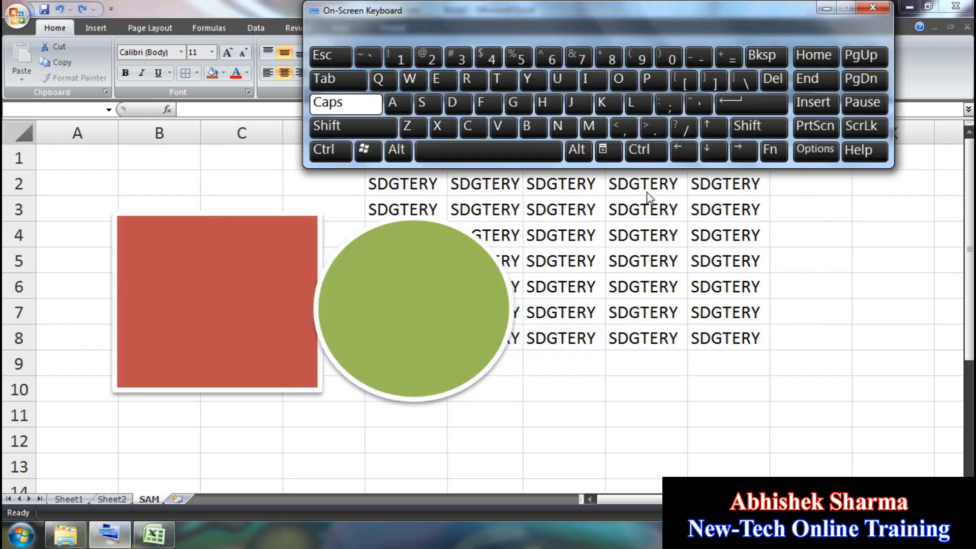
{"action": "left_click", "coordinate": [772, 80]}
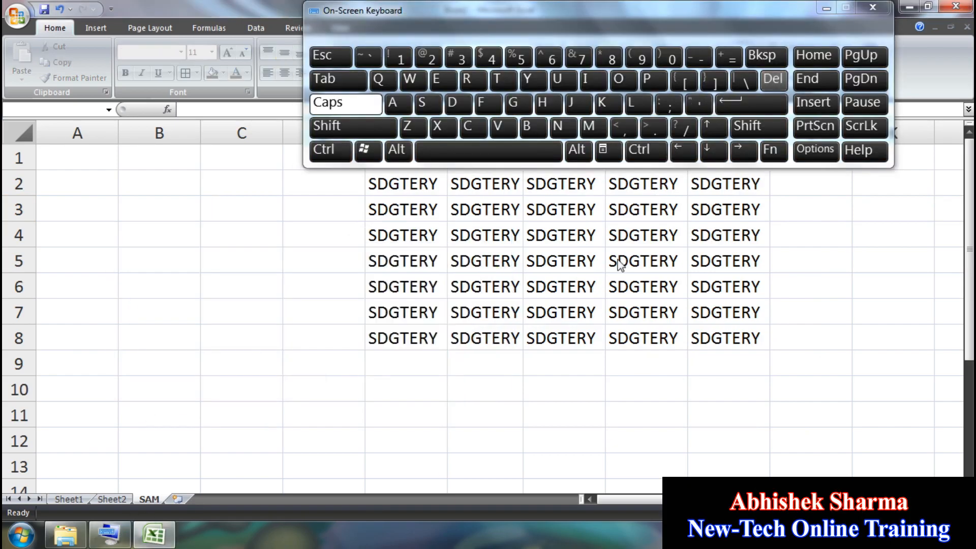
{"action": "left_click", "coordinate": [828, 9]}
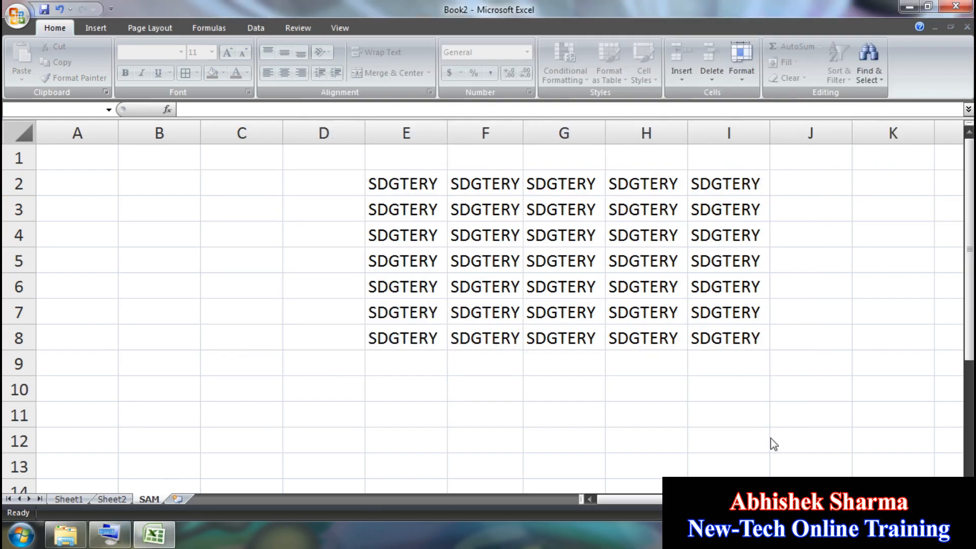
Step: Delete the SDGTERY text from E2:J10, then click A4 and open and close Find & Select
{"action": "left_click_drag", "start_coordinate": [781, 388], "coordinate": [412, 173]}
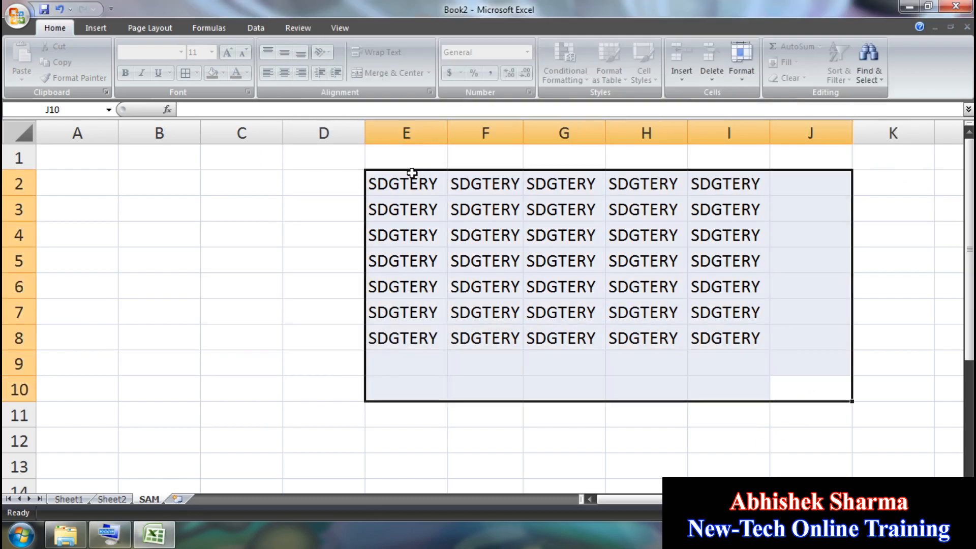
{"action": "key", "text": "Delete"}
{"action": "left_click", "coordinate": [56, 233]}
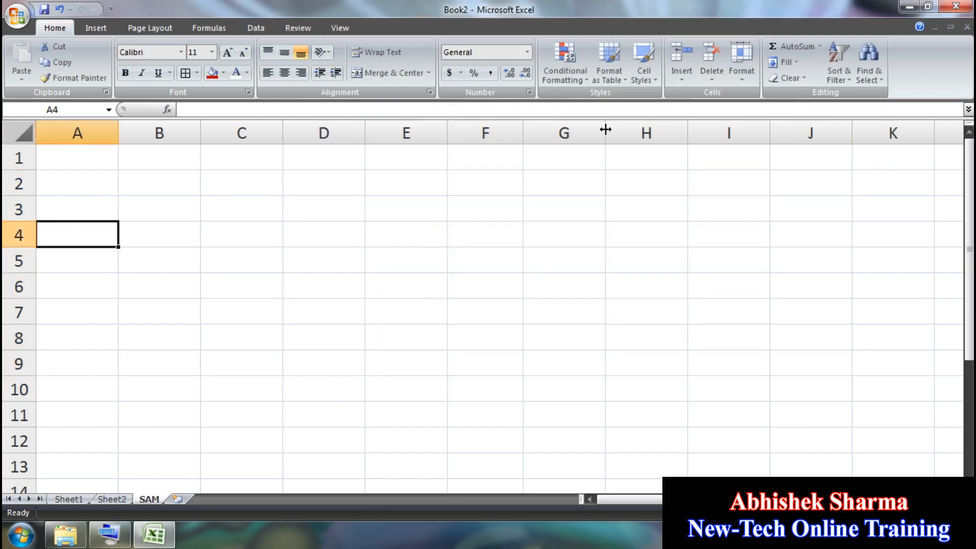
{"action": "left_click", "coordinate": [870, 60]}
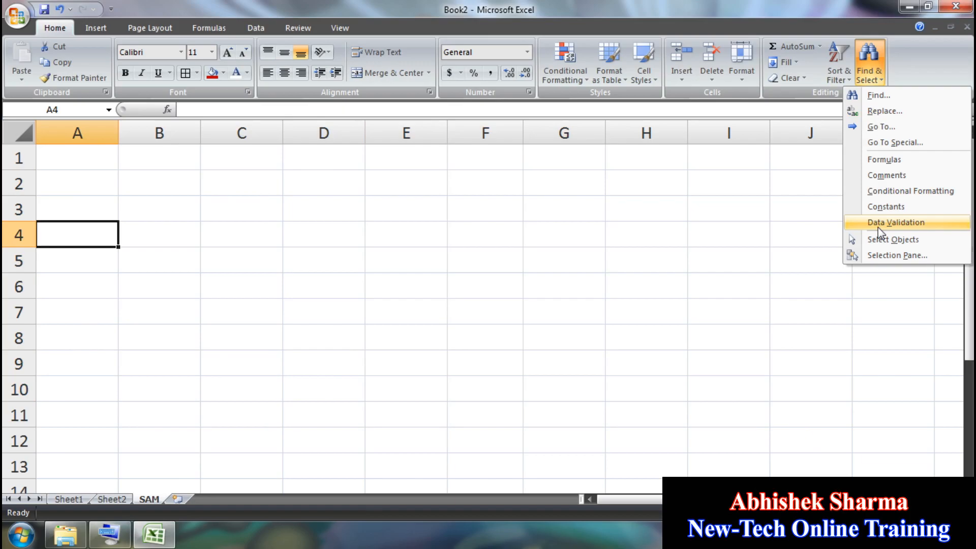
{"action": "left_click", "coordinate": [691, 237]}
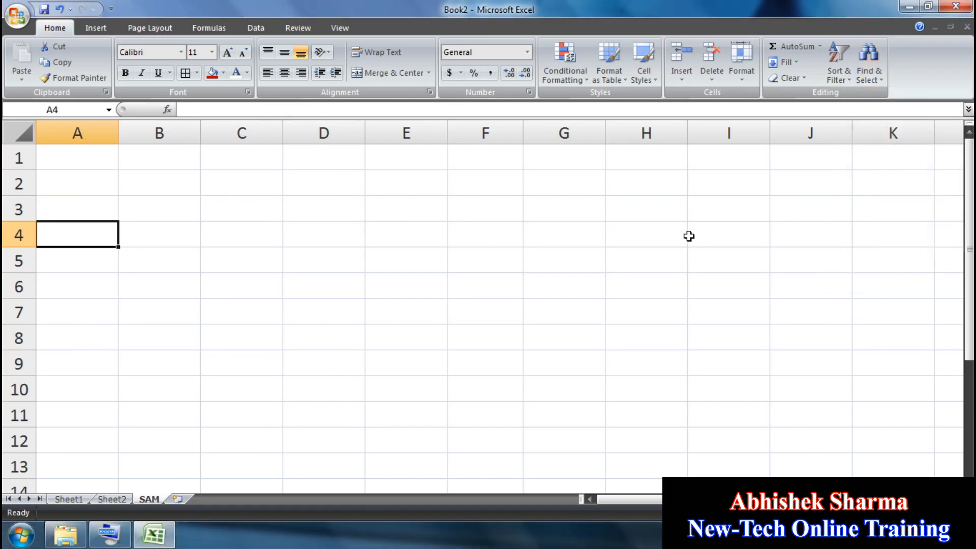